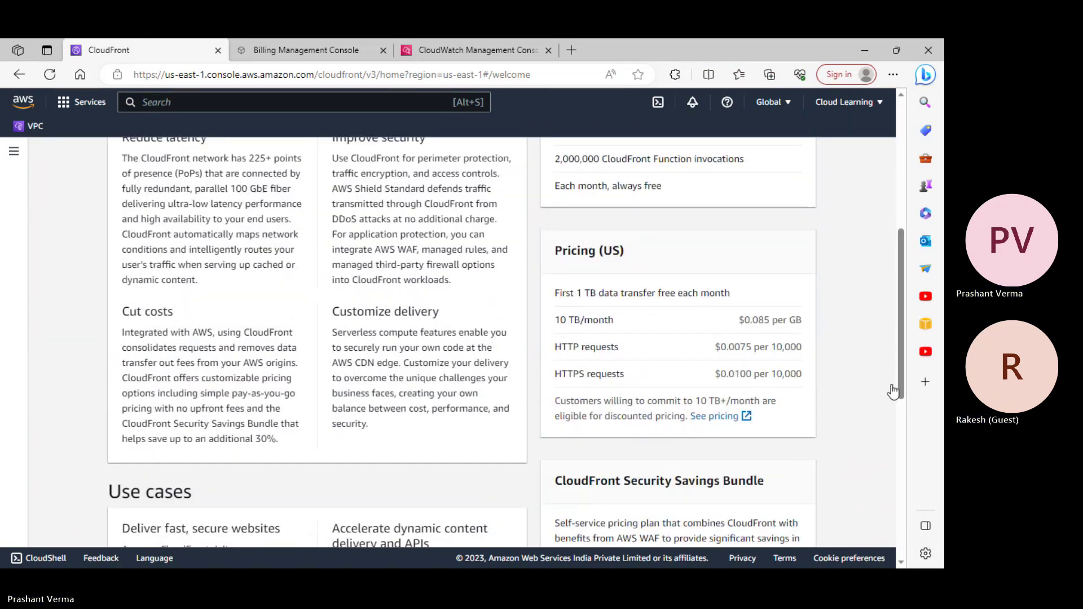
- Return to the start of the CloudFront page and open the Windows Run dialog
scroll(400, 263, up, 6)
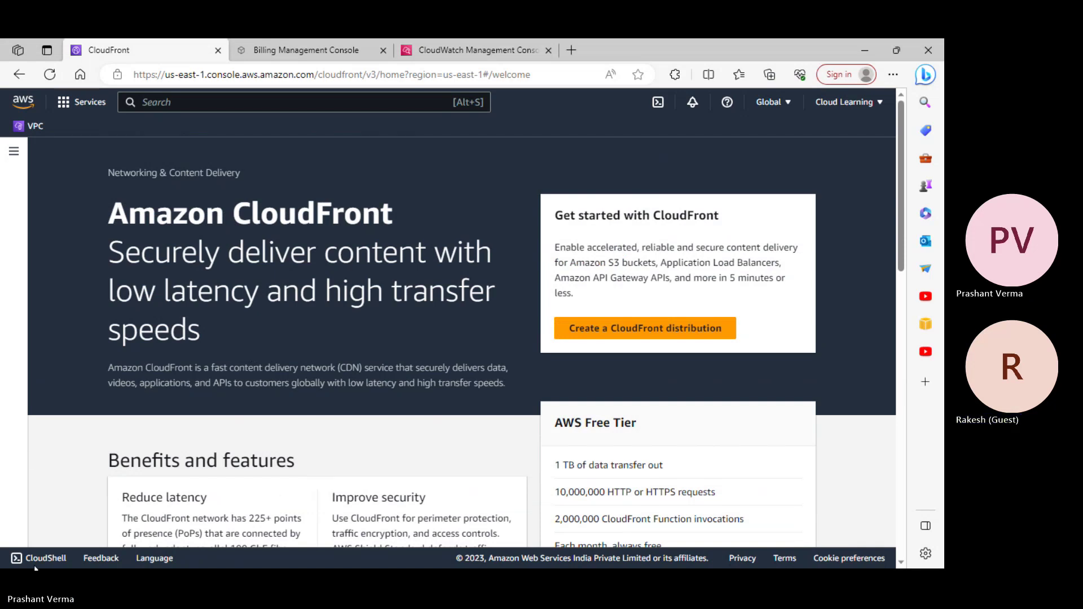
click(11, 560)
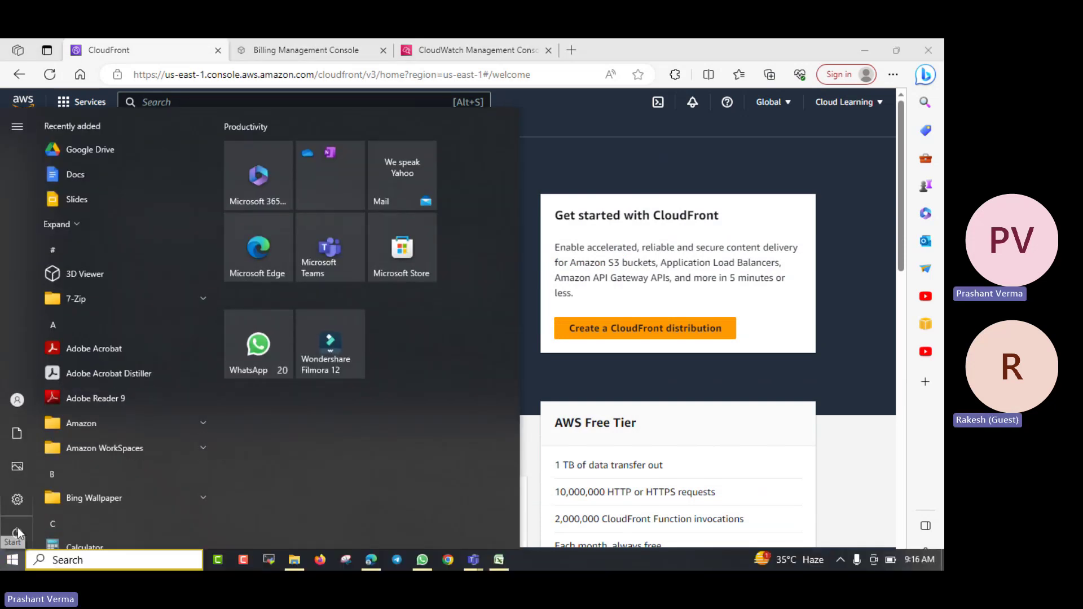
right_click(7, 558)
click(42, 503)
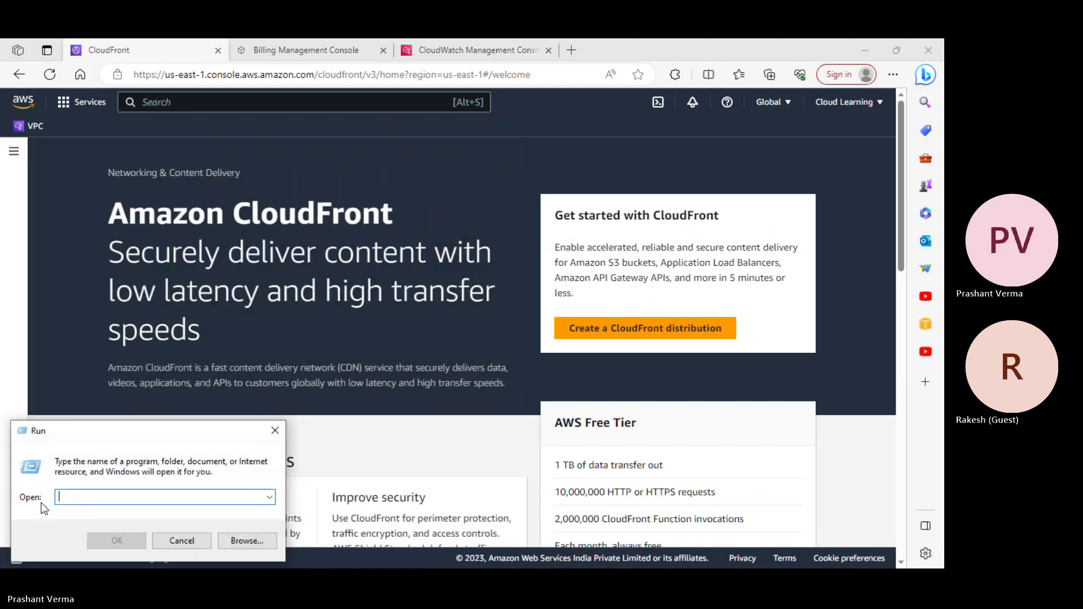
text(mspain)
key(BackSpace)
key(BackSpace)
key(BackSpace)
key(BackSpace)
key(BackSpace)
key(BackSpace)
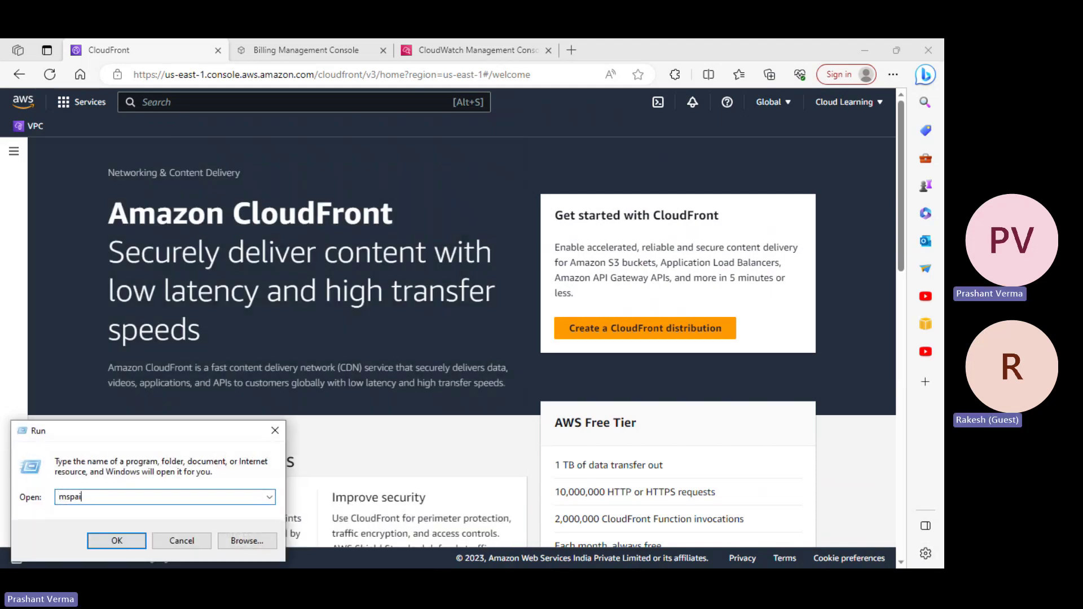
- Launch Notepad and copy the "Amazon CloudFront" heading from the web page into the blank document, followed by an empty line
text(notepad)
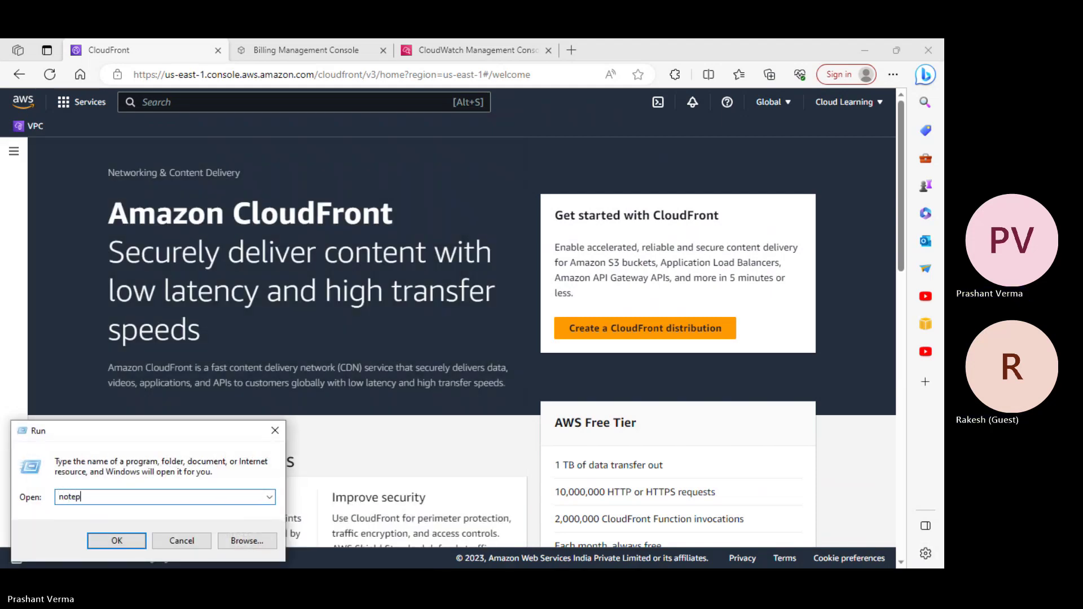
key(Return)
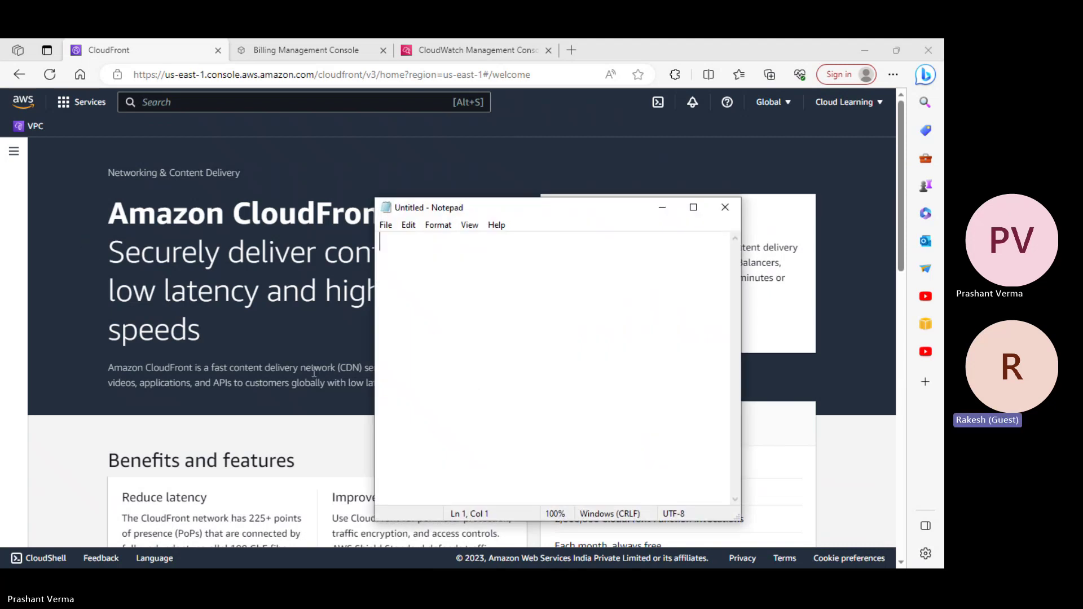
click(211, 228)
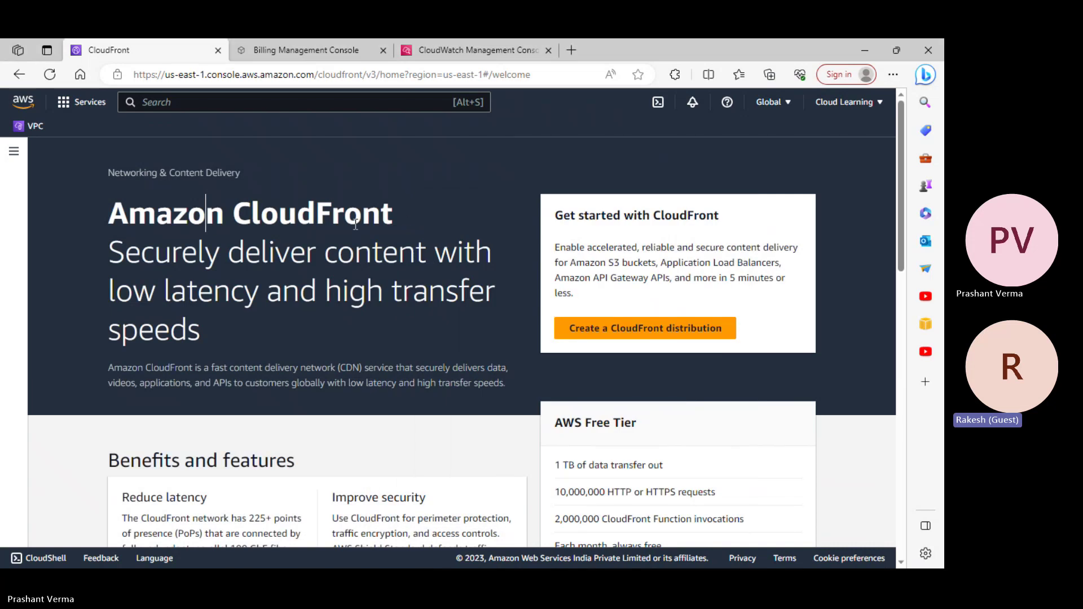
drag(394, 218, 98, 197)
key(ctrl+c)
key(alt+Tab)
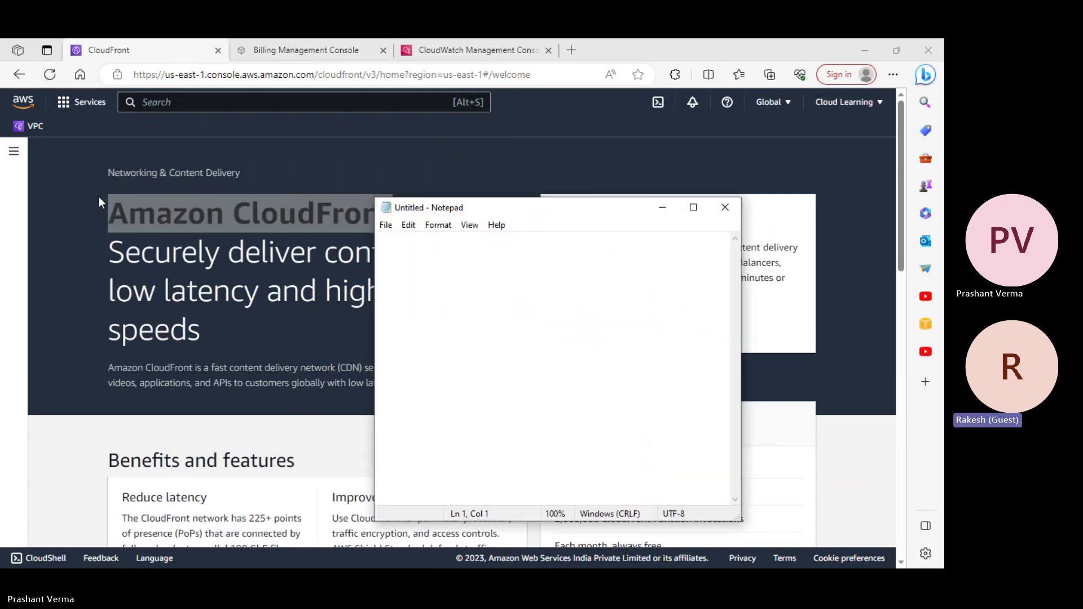
key(ctrl+v)
key(Return)
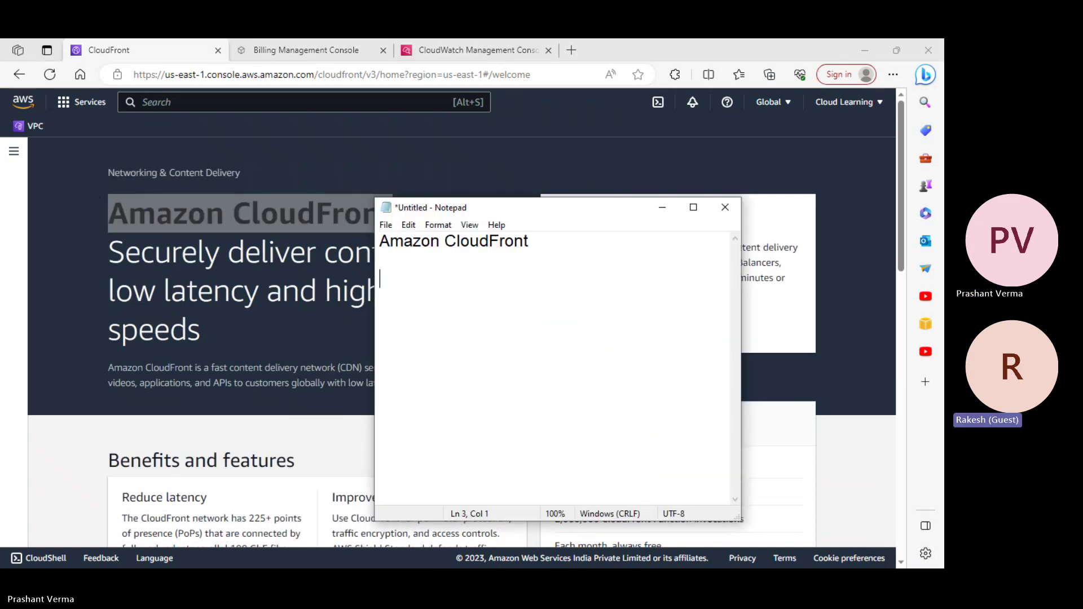
- Copy the tagline "Securely deliver content with low latency and high transfer speeds" into the Notepad notes, followed by an empty line
click(235, 310)
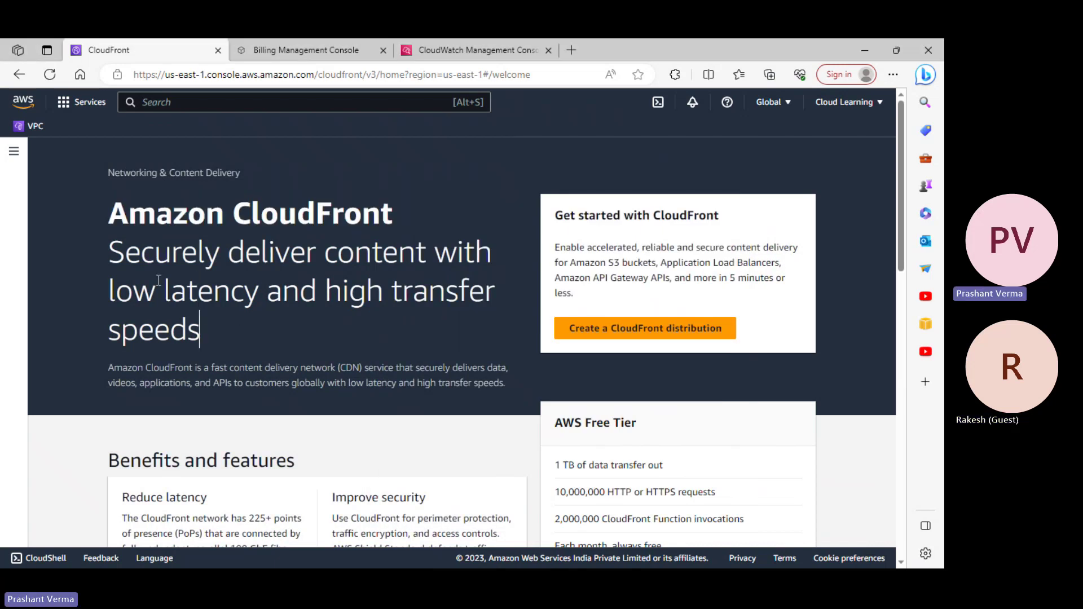
drag(206, 329, 111, 251)
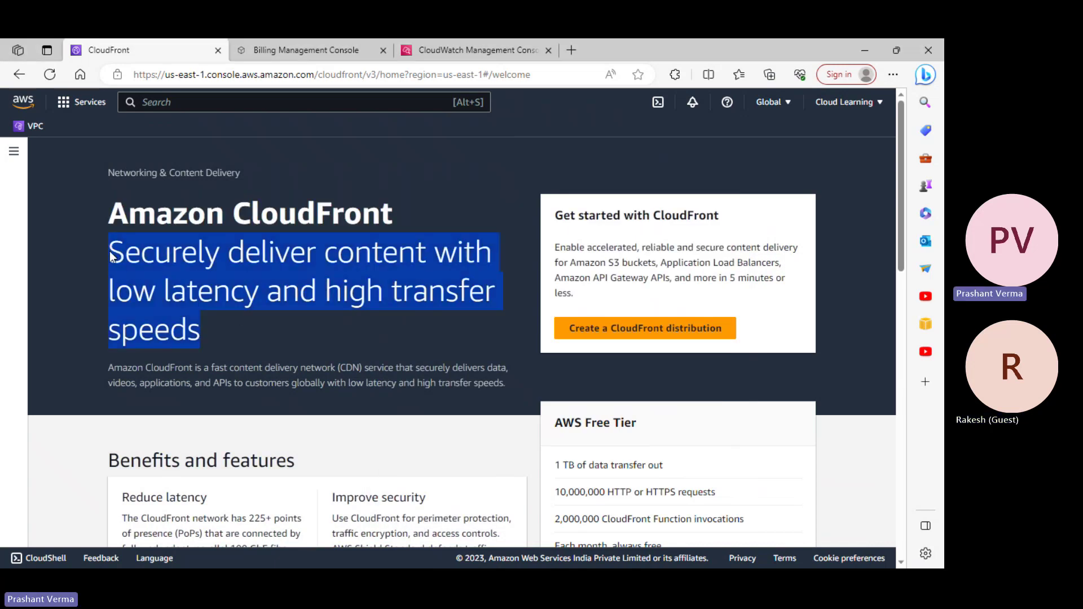
key(ctrl+c)
key(alt+Tab)
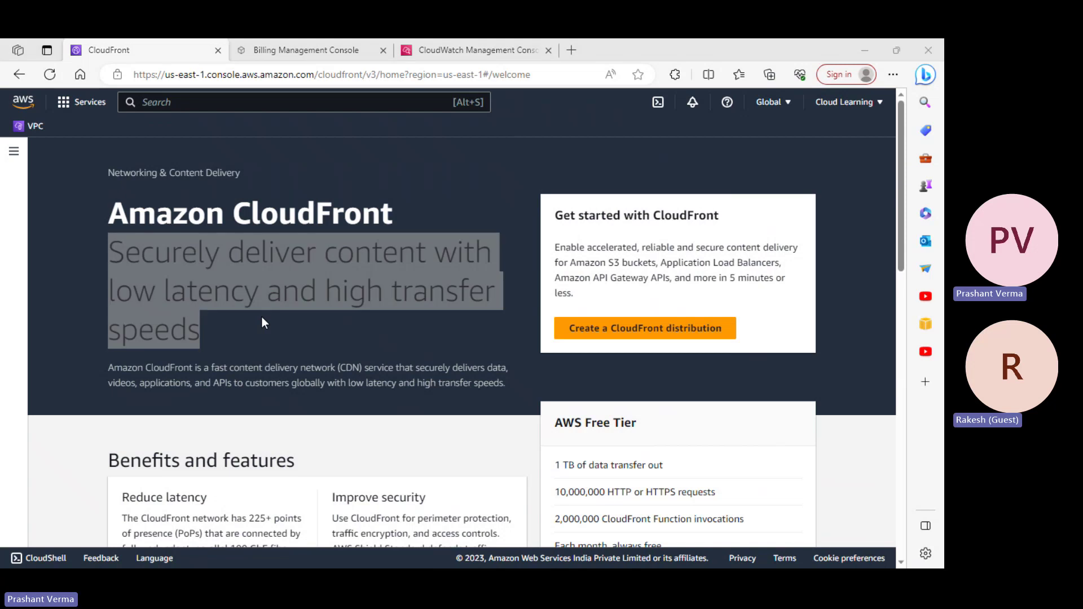
key(ctrl+v)
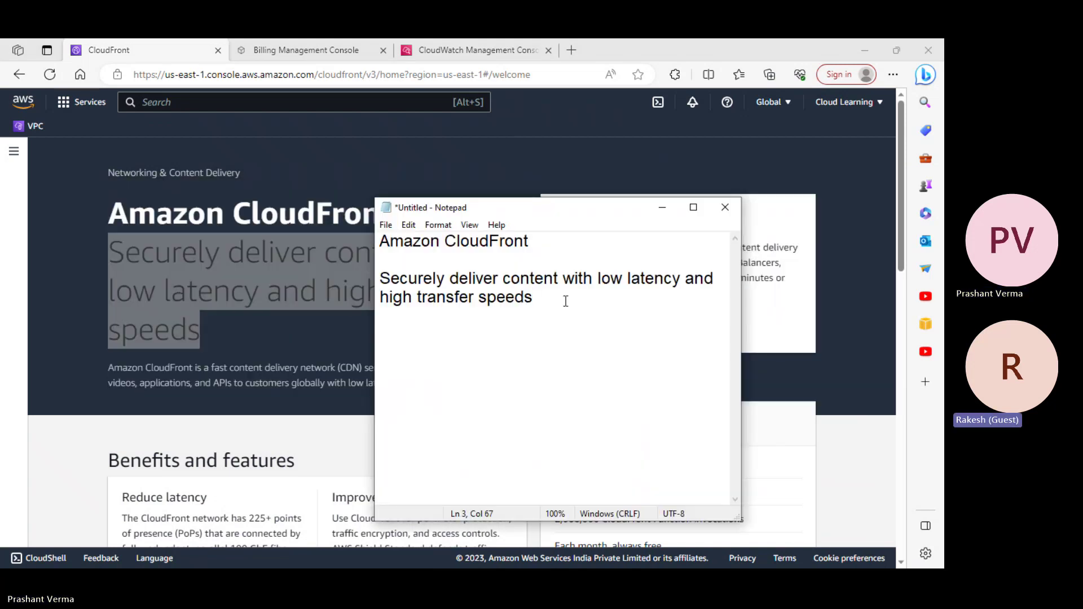
key(Return)
key(Return)
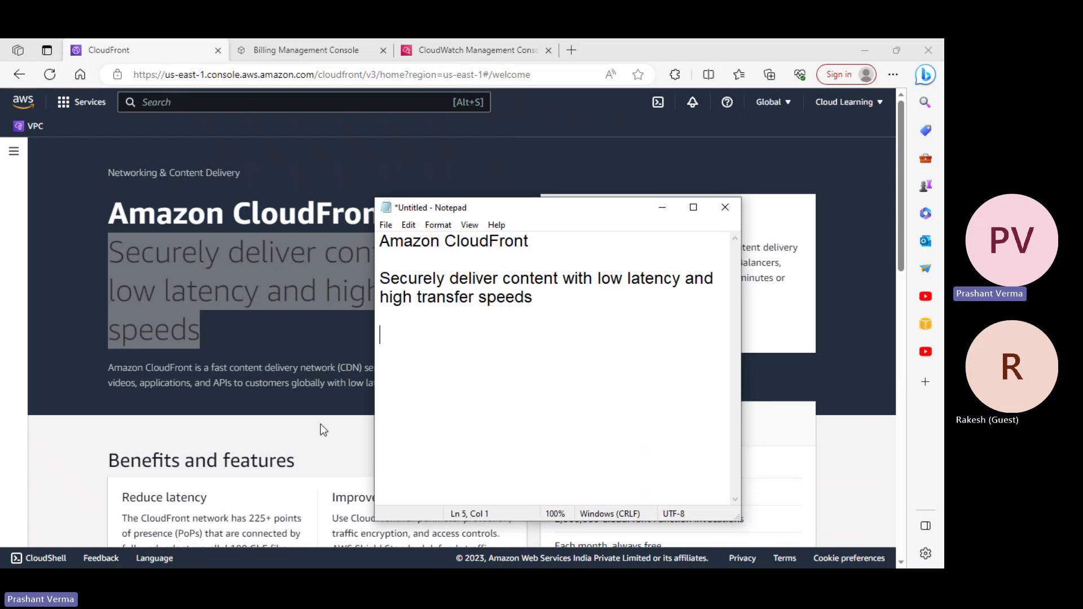
- Copy the paragraph describing CloudFront as a fast content delivery network (CDN) service into Notepad below the tagline
click(240, 366)
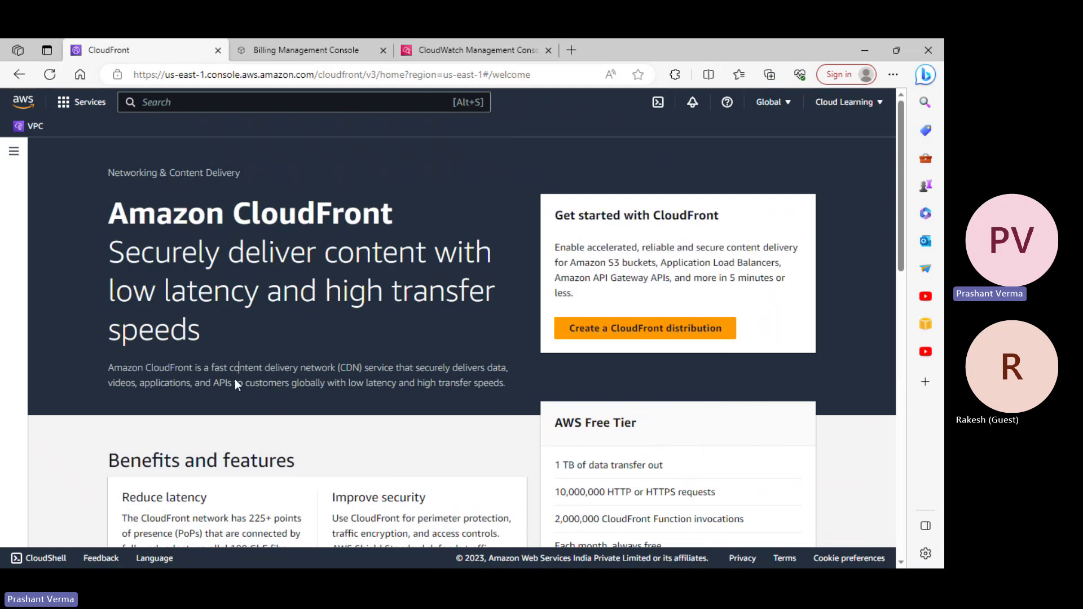
drag(104, 368, 510, 384)
key(ctrl+c)
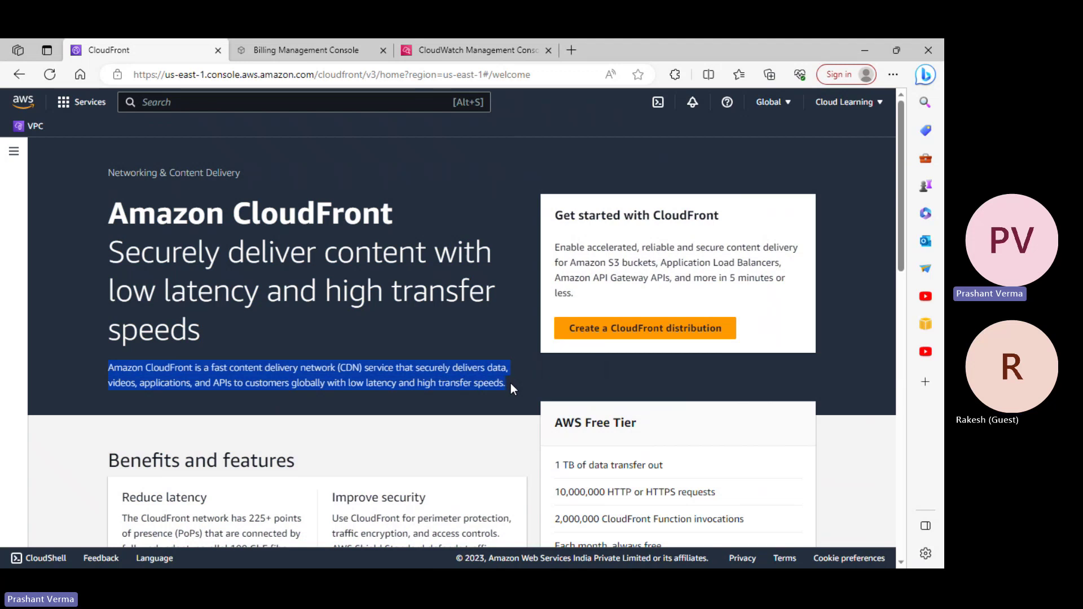
key(alt+Tab)
key(ctrl+v)
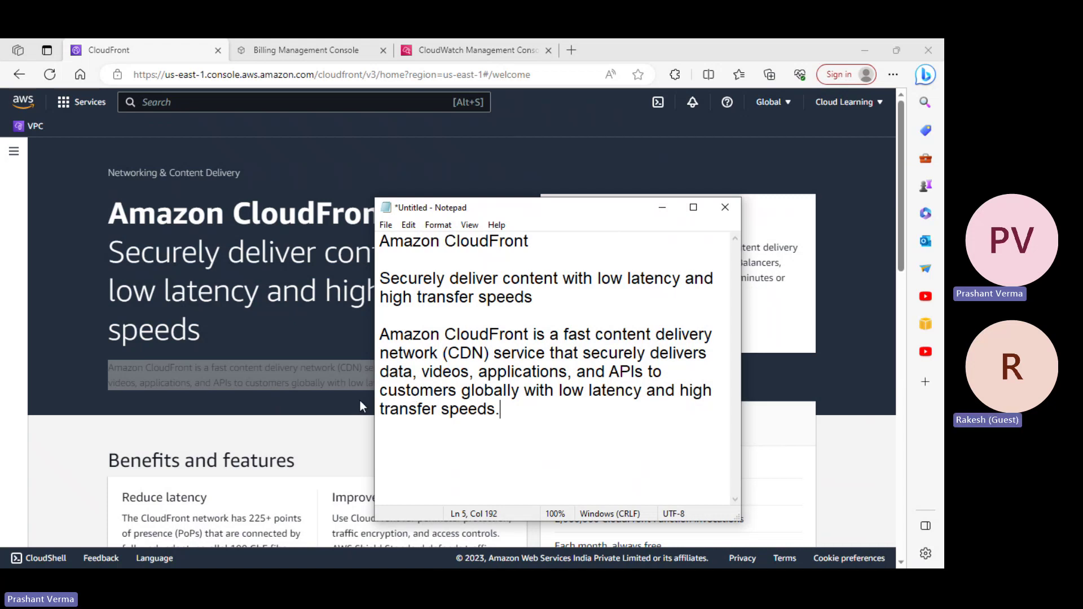
- Copy the AWS Free Tier line "10,000,000 HTTP or HTTPS requests" into Notepad, one empty line below the CDN description
click(839, 478)
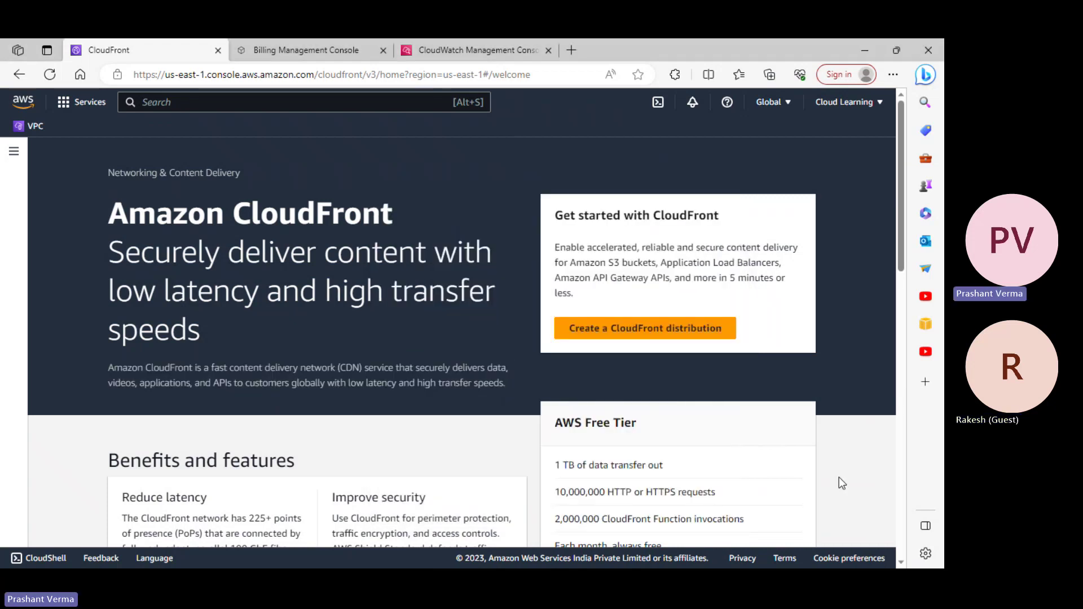
scroll(839, 483, down, 1)
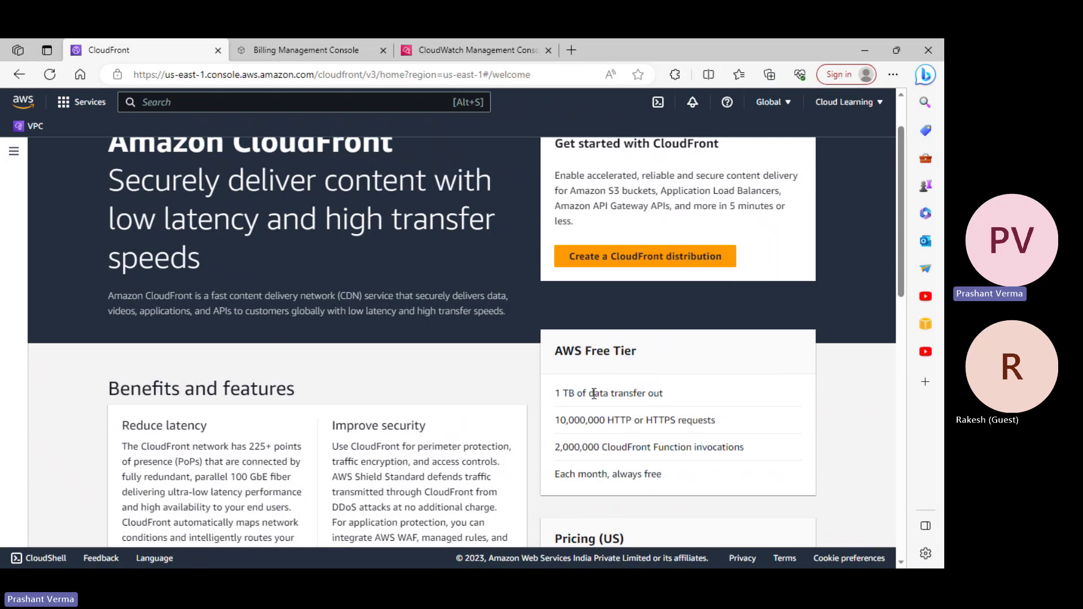
drag(557, 396, 681, 405)
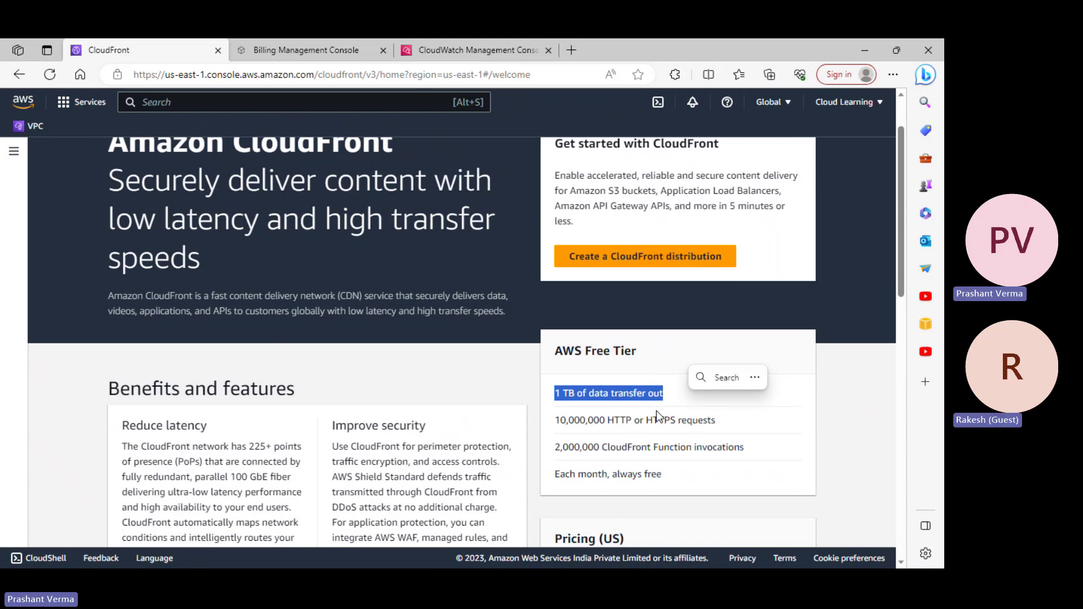
click(595, 410)
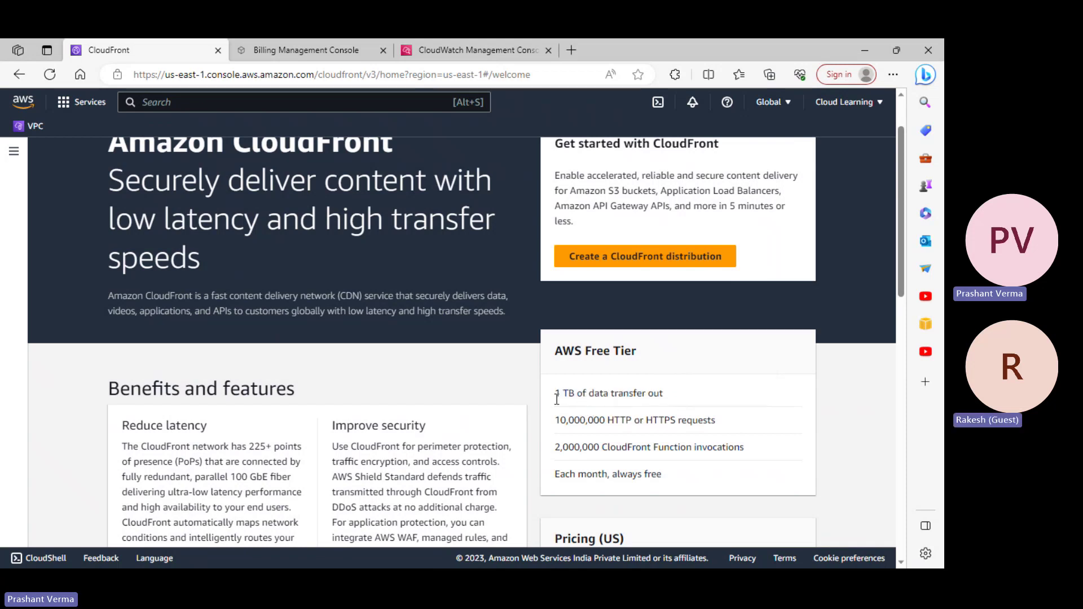
drag(557, 399, 569, 397)
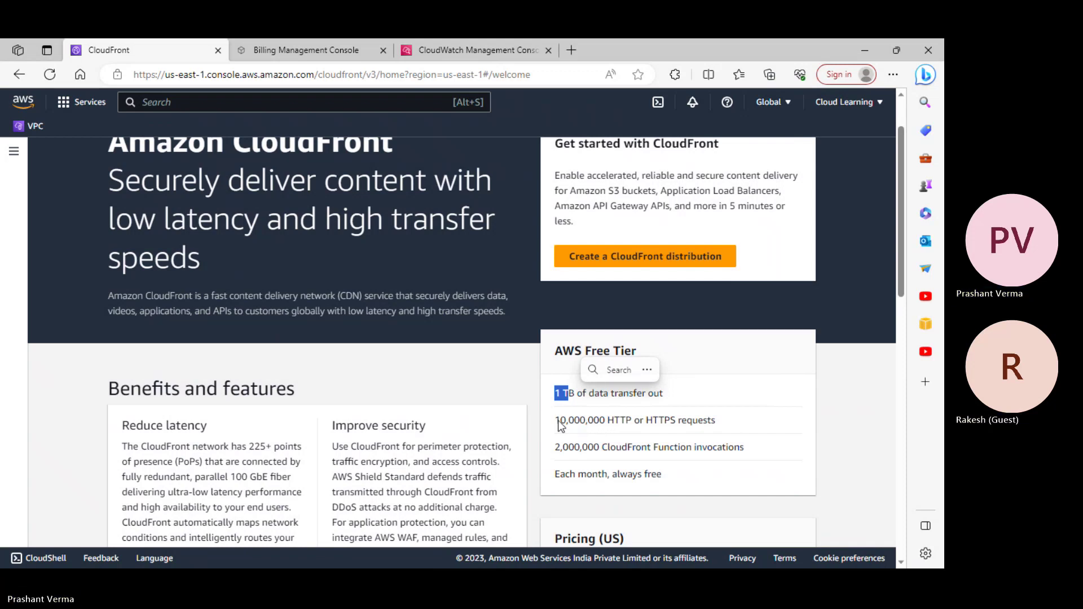
drag(561, 421, 577, 421)
drag(723, 418, 546, 426)
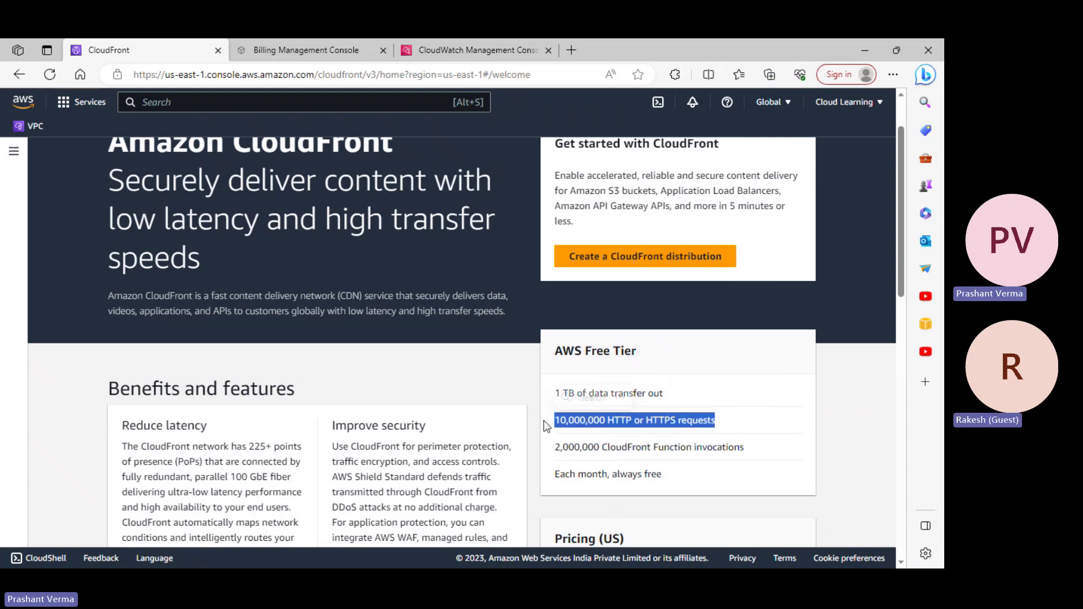
key(alt+Tab)
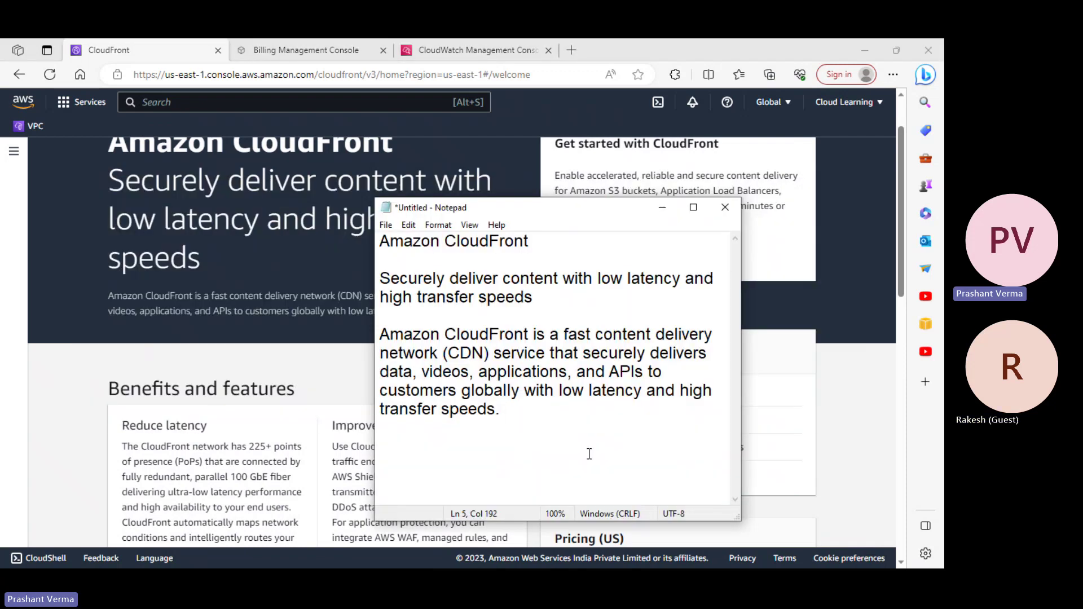
key(Return)
key(Return)
key(ctrl+v)
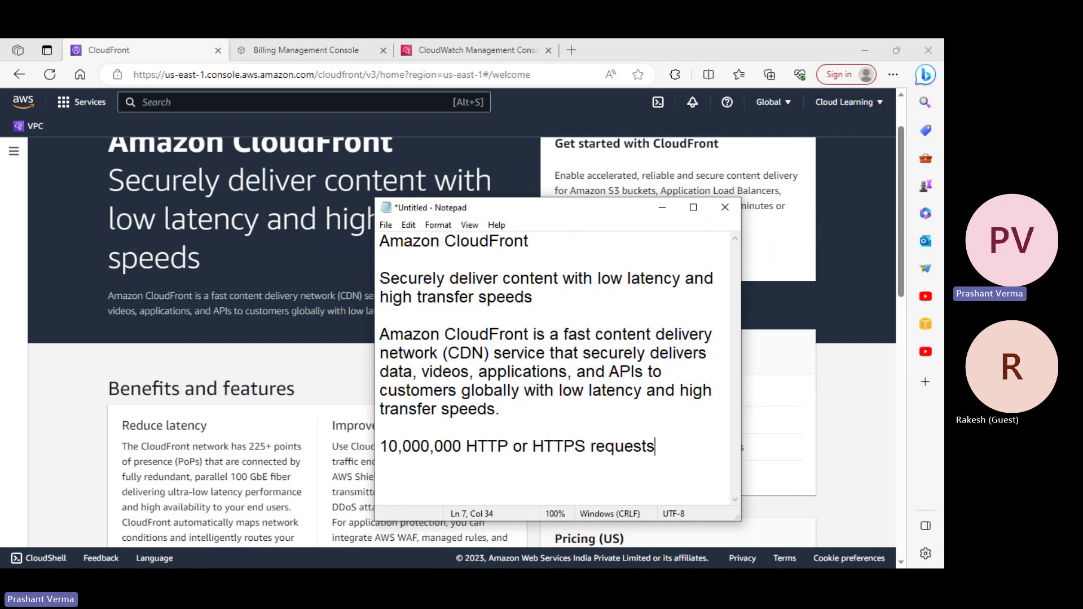
key(Return)
- Copy the Free Tier line "2,000,000 CloudFront Function invocations" into Notepad directly below the HTTP requests line
click(840, 510)
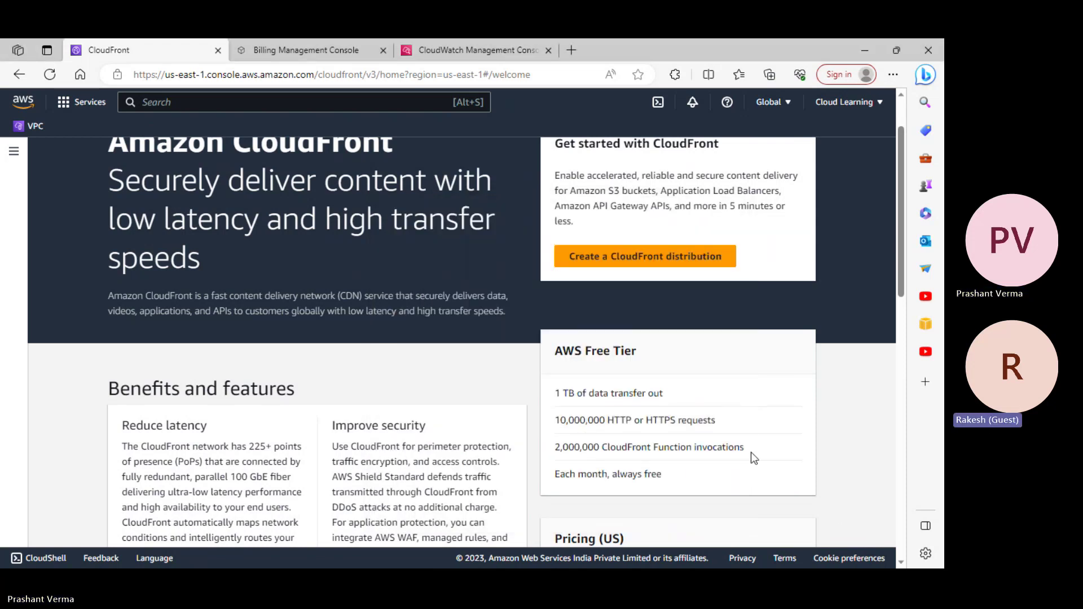
mouse_move(554, 474)
mouse_down()
mouse_move(621, 465)
mouse_move(554, 453)
mouse_up()
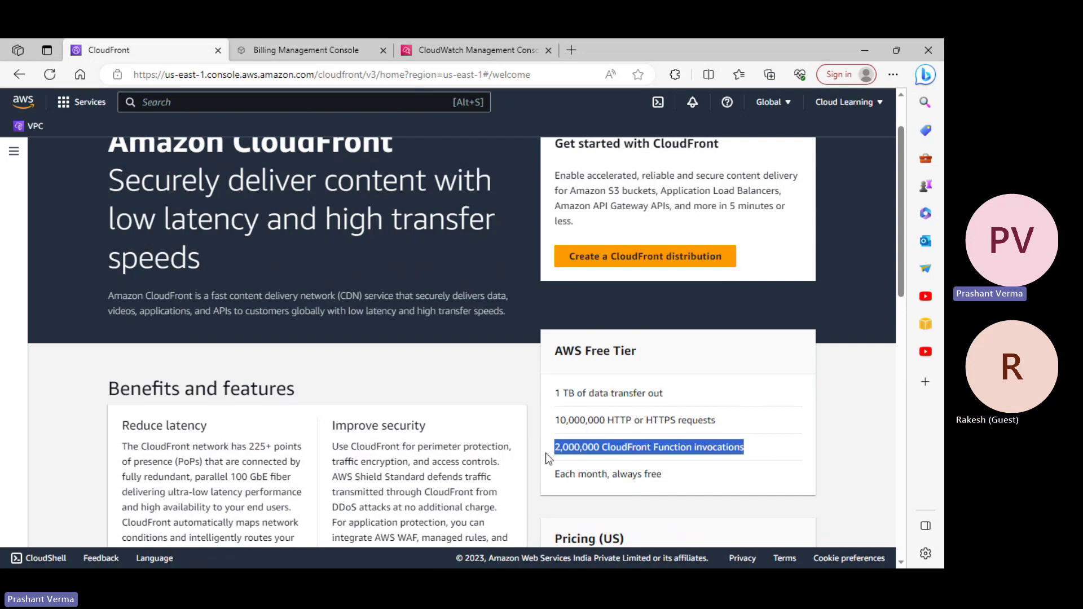
key(alt+Tab)
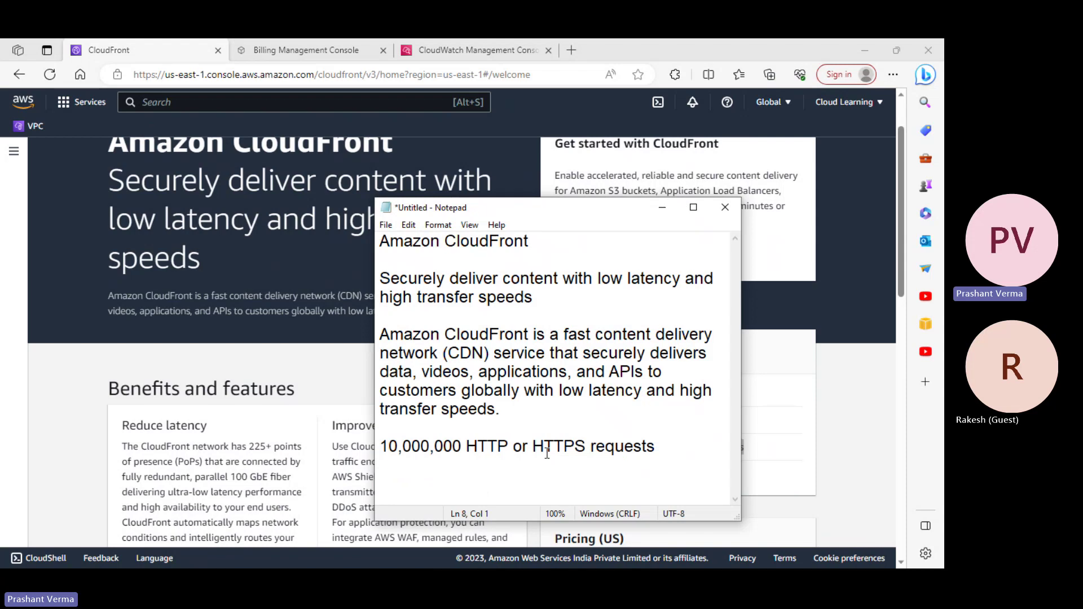
text(v)
key(BackSpace)
key(ctrl+v)
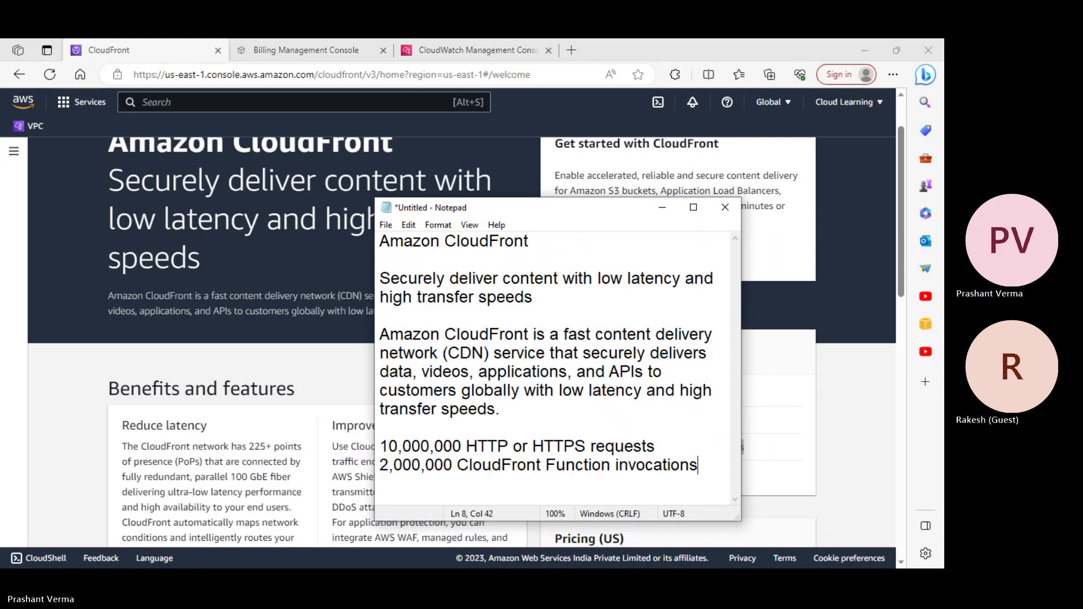
key(Return)
- Copy the whole Pricing (US) section, from its heading to "See pricing", into Notepad one empty line below the Free Tier lines
key(alt+Tab)
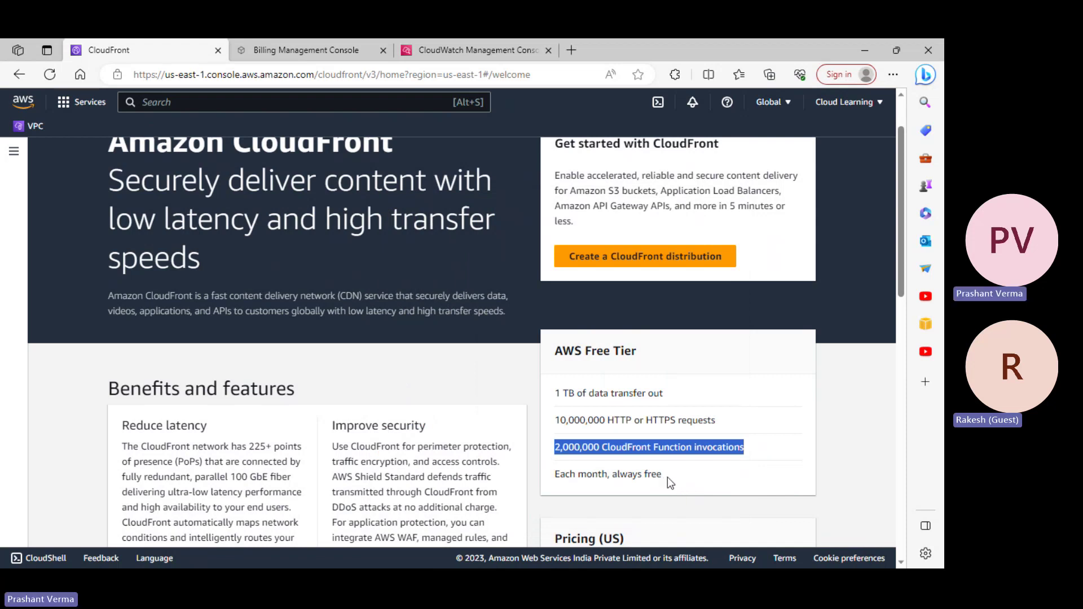
scroll(668, 478, down, 5)
scroll(679, 490, up, 2)
scroll(683, 499, down, 2)
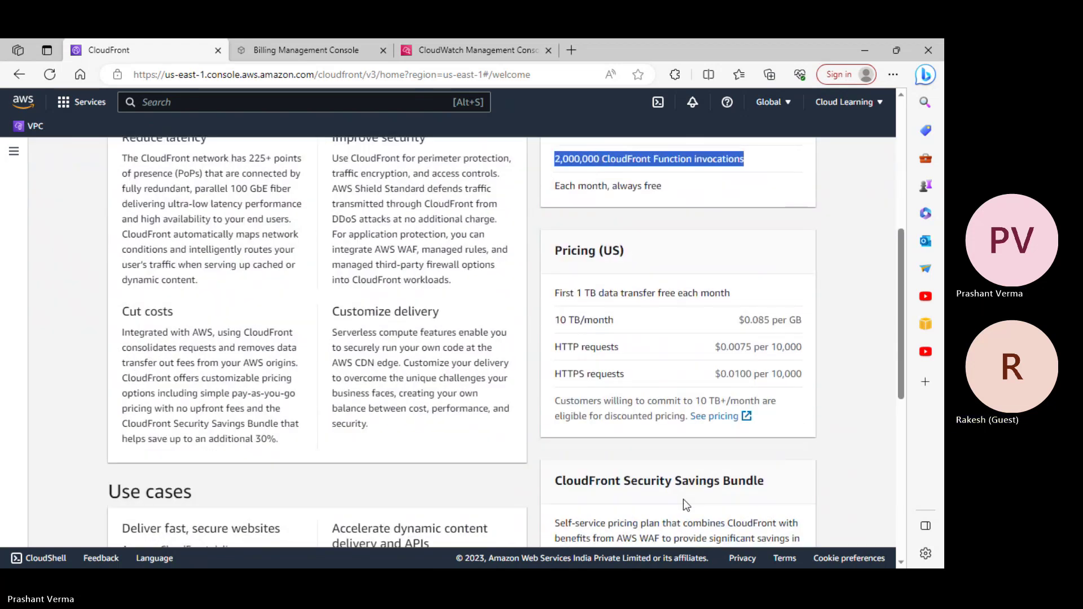
click(768, 320)
drag(768, 321, 792, 322)
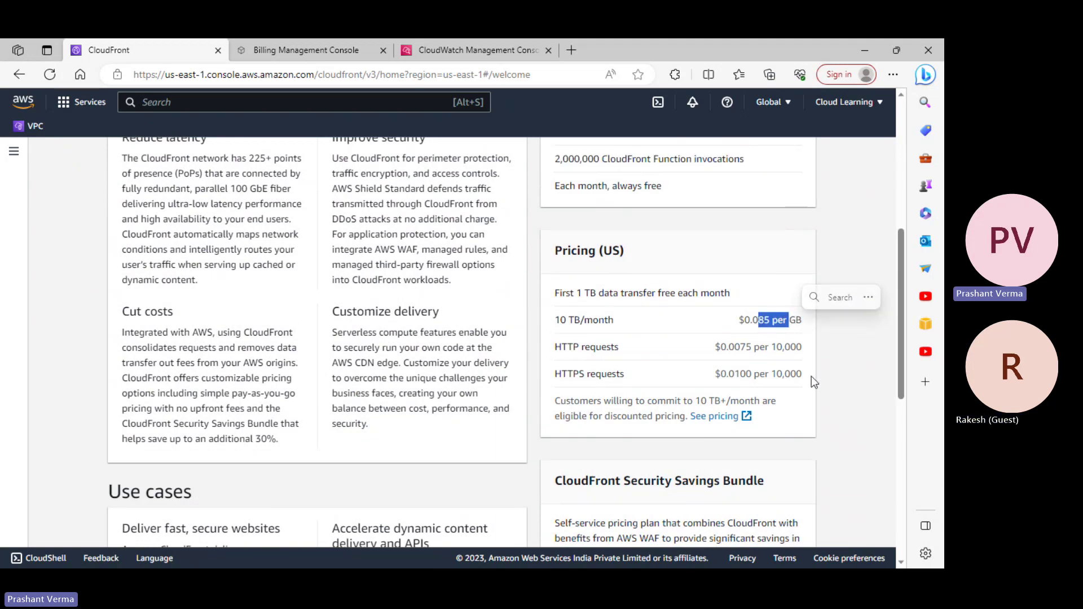
click(811, 377)
drag(812, 377, 582, 313)
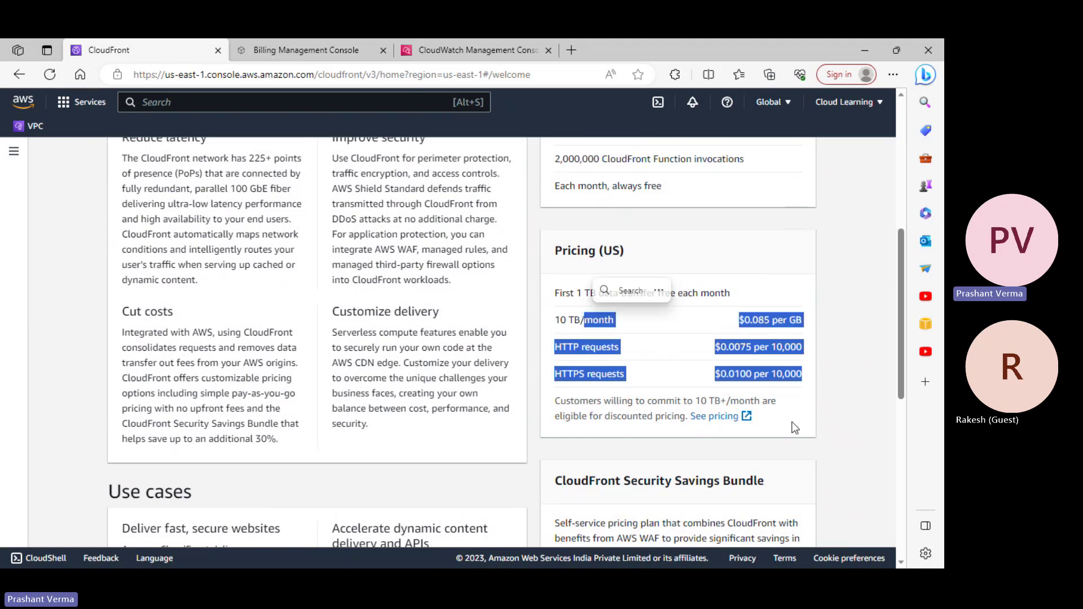
click(798, 429)
drag(798, 429, 546, 254)
key(ctrl+c)
key(alt+Tab)
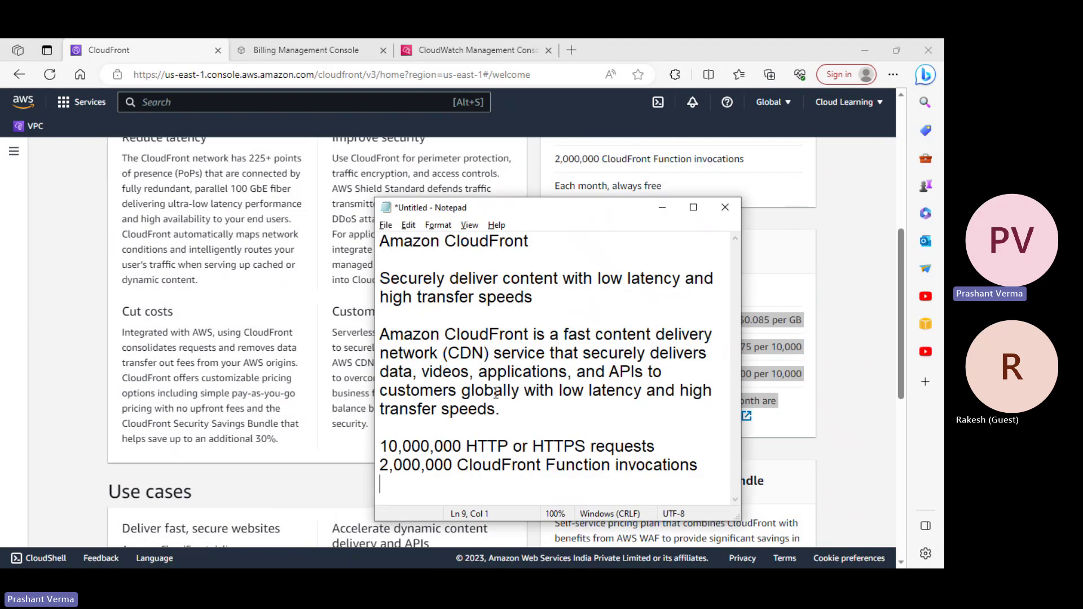
key(Return)
key(ctrl+v)
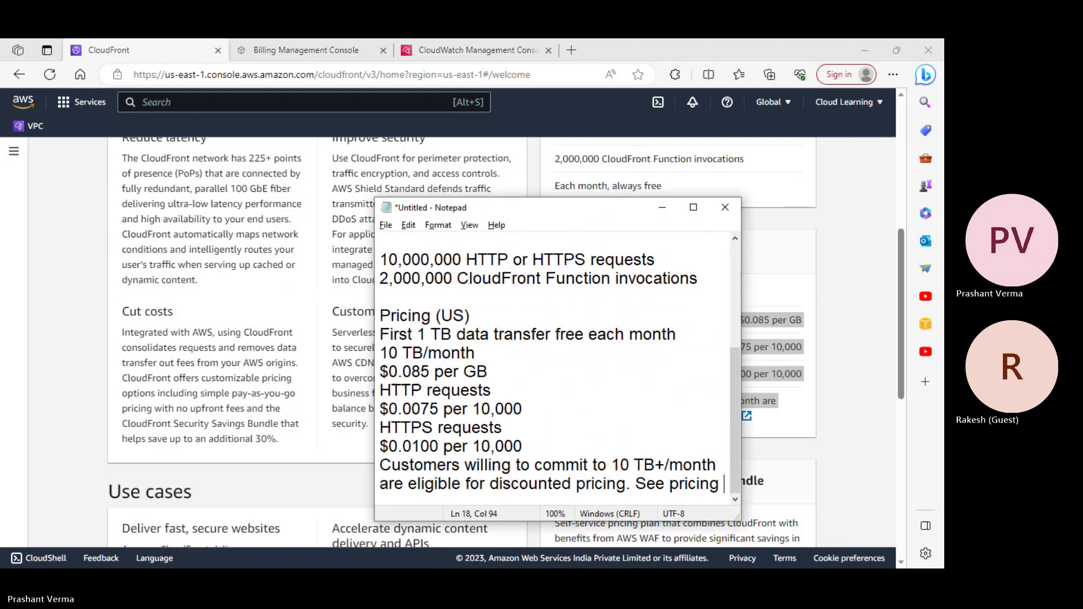
- Copy the "Benefits and features" heading into Notepad, one empty line below the Pricing (US) text
key(alt+Tab)
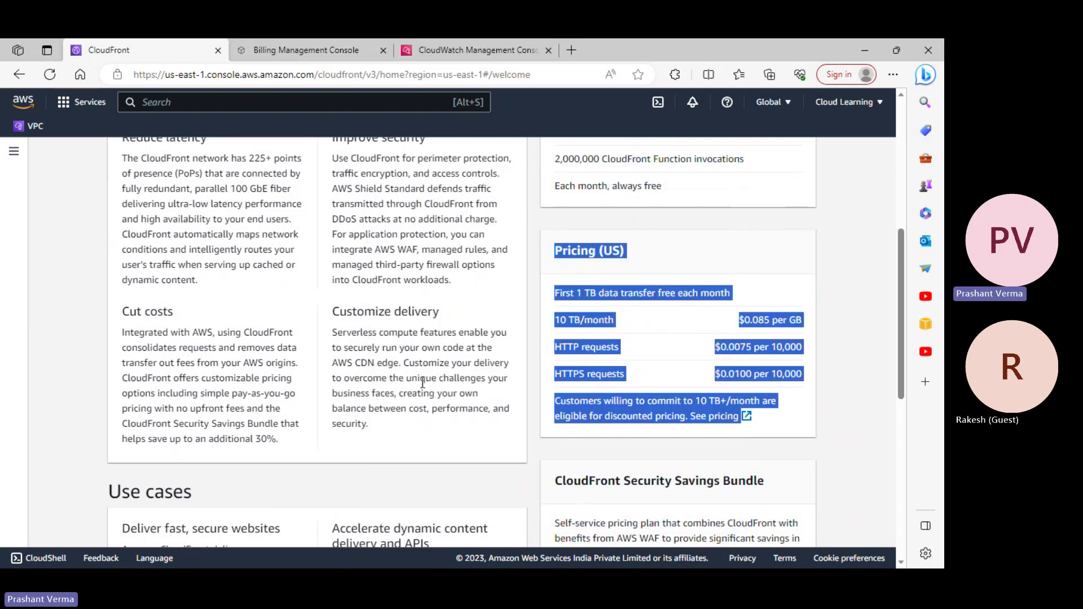
scroll(261, 280, up, 3)
drag(300, 249, 116, 250)
key(ctrl+c)
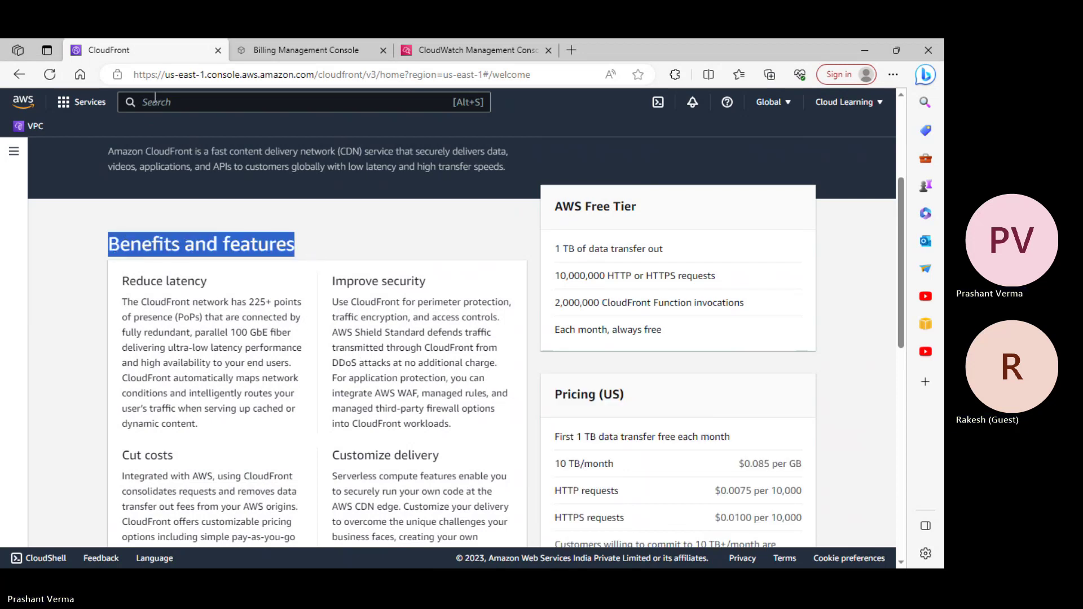
key(alt+Tab)
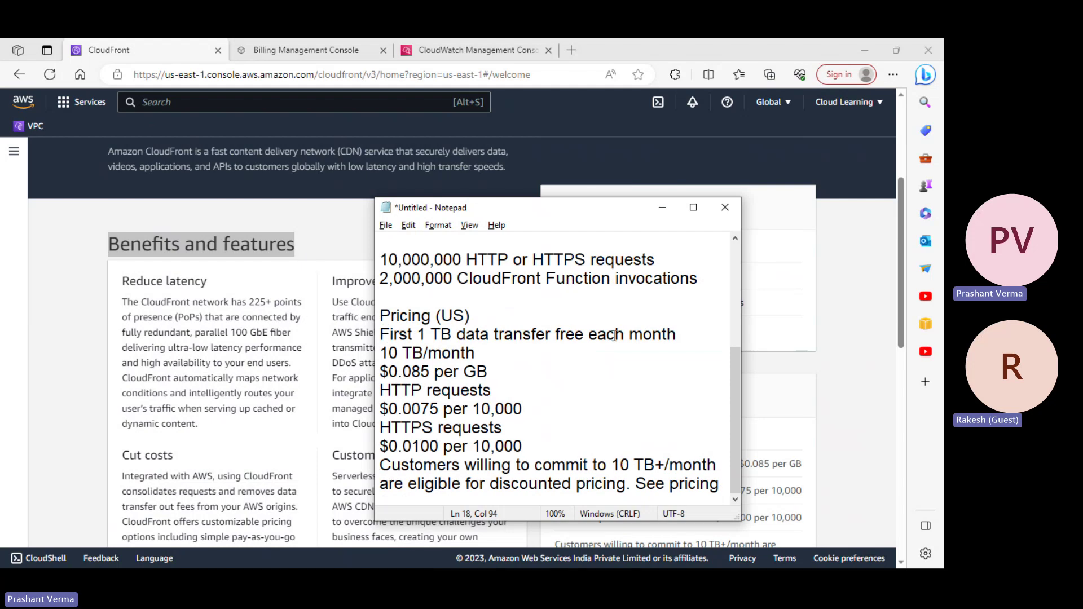
key(Return)
key(Return)
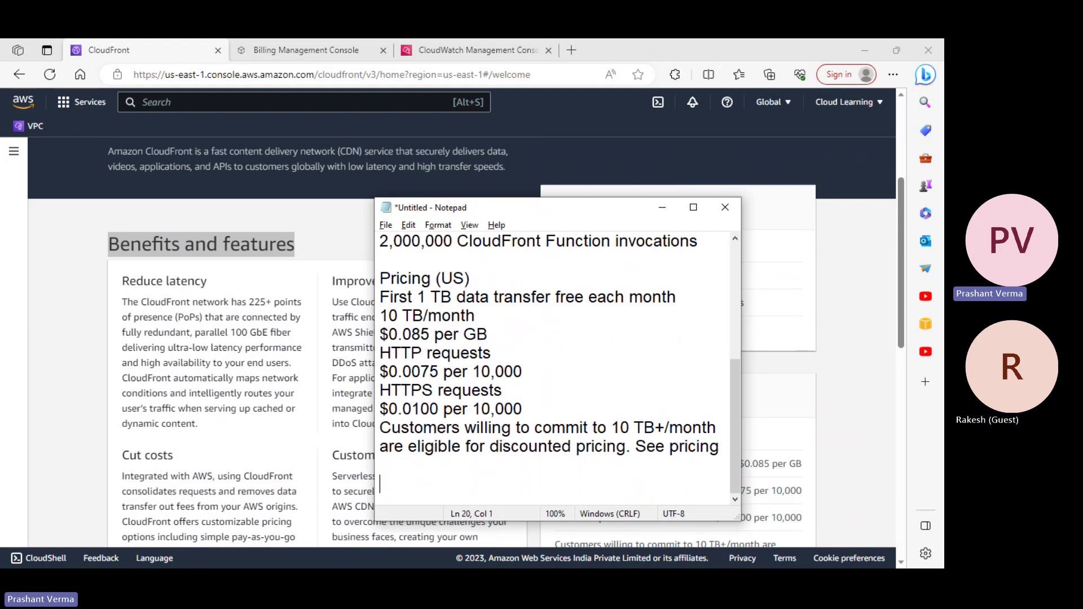
key(ctrl+v)
key(Return)
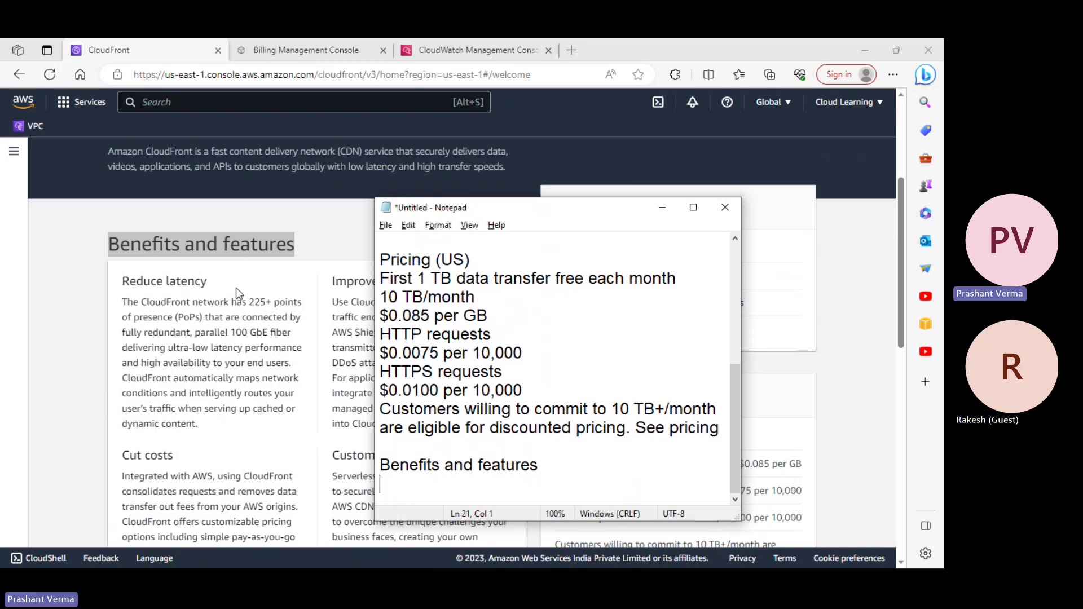
- Copy the "Reduce latency" heading into Notepad directly below "Benefits and features", followed by two line breaks
drag(227, 285, 121, 280)
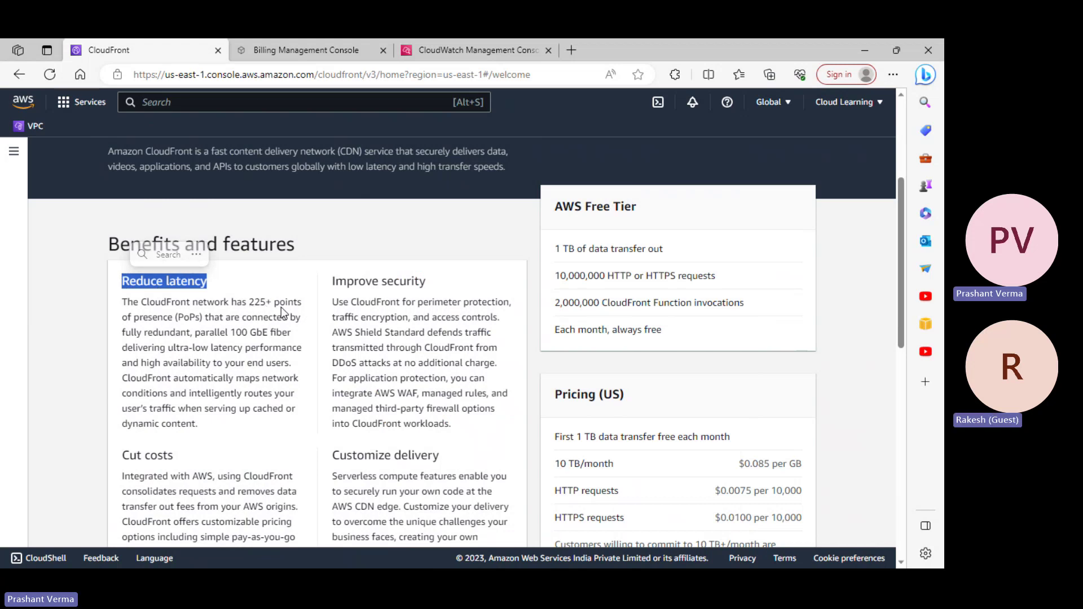
key(ctrl+c)
key(alt+Tab)
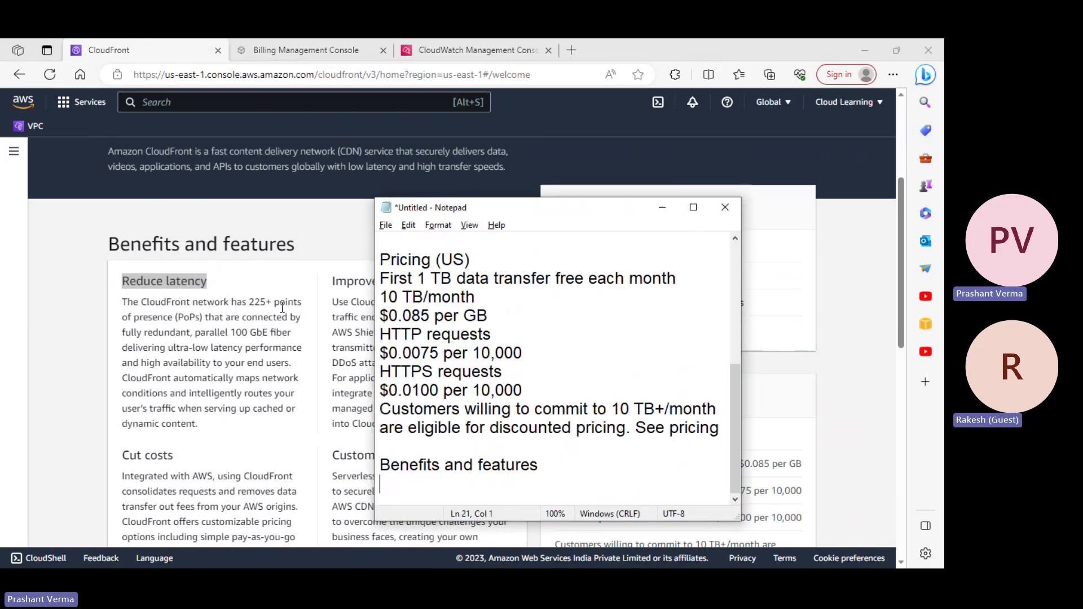
key(ctrl+v)
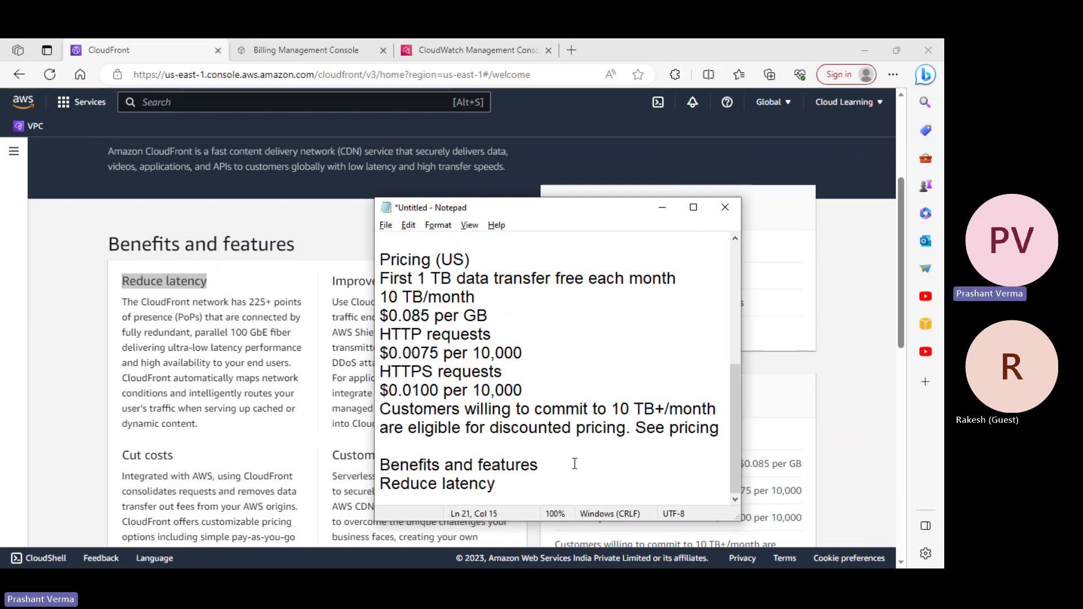
key(Return)
key(Return)
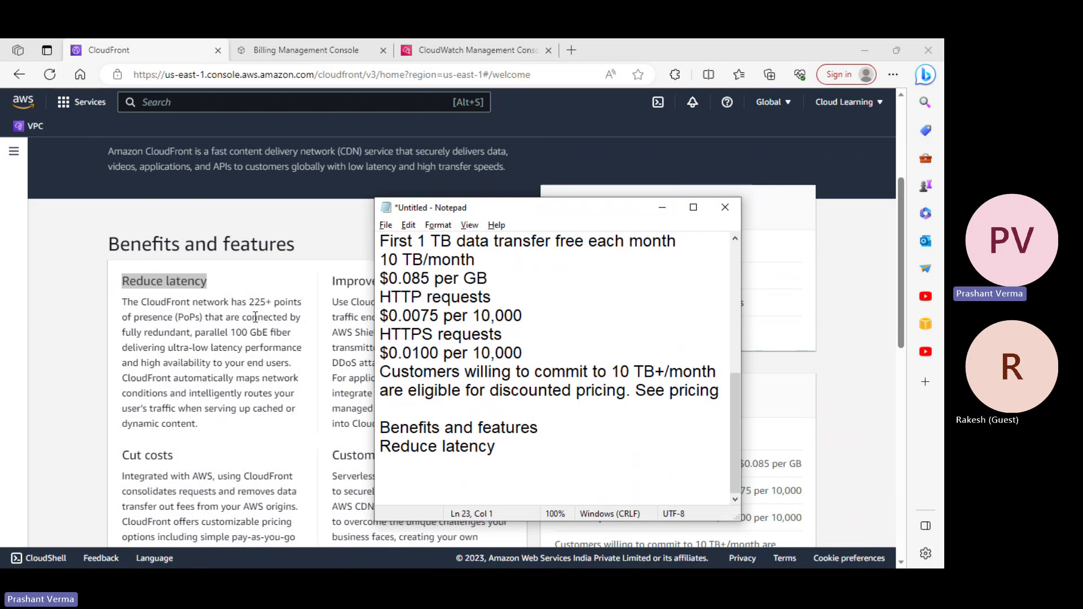
- Copy the "Improve security" heading into Notepad directly below "Reduce latency", removing the extra empty line
click(266, 375)
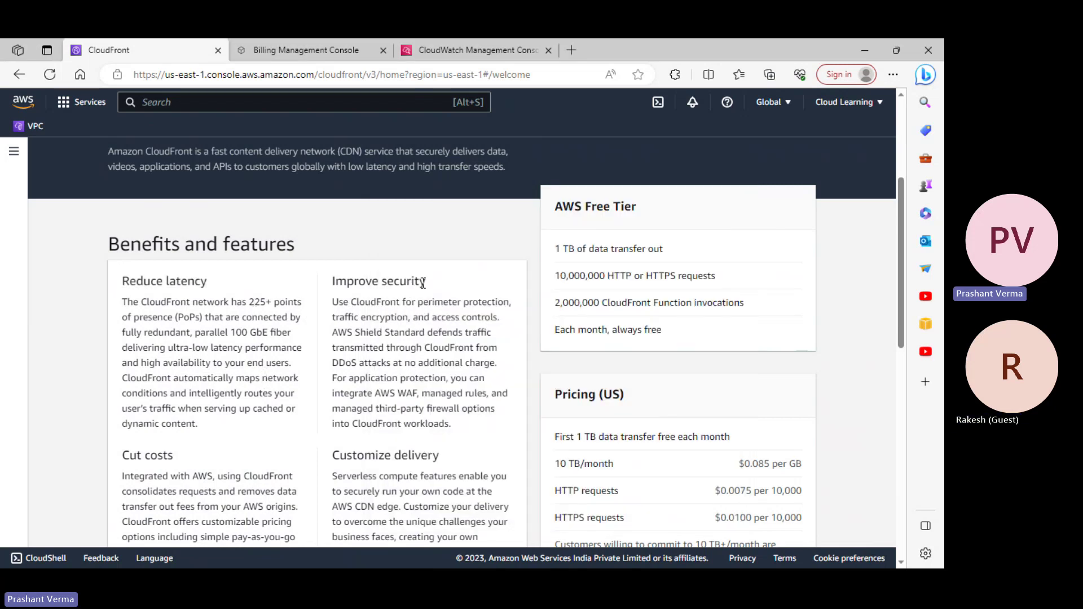
drag(427, 282, 331, 282)
key(ctrl+c)
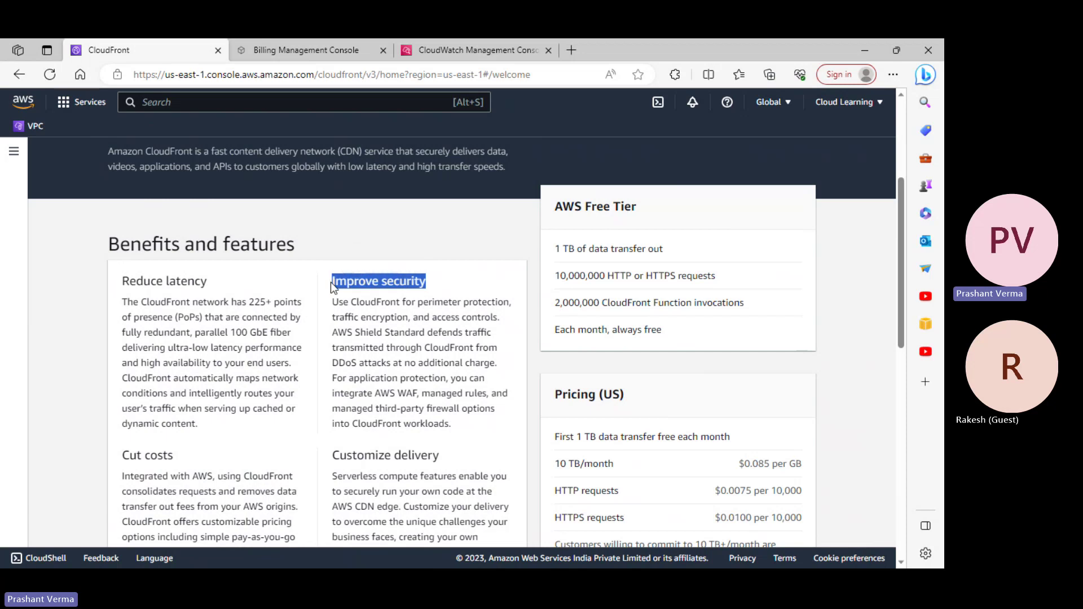
key(alt+Tab)
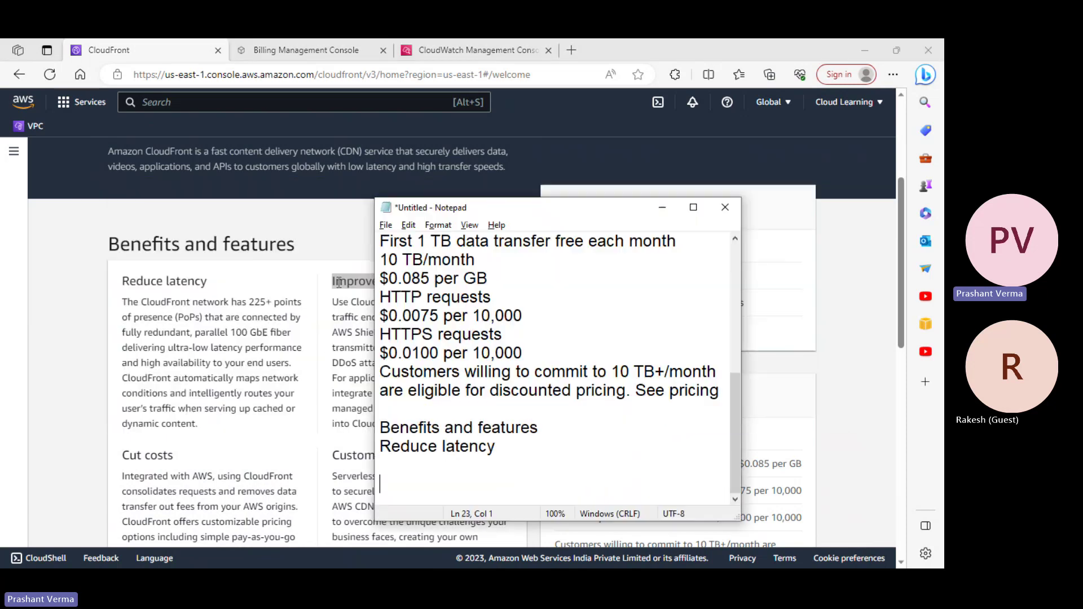
key(BackSpace)
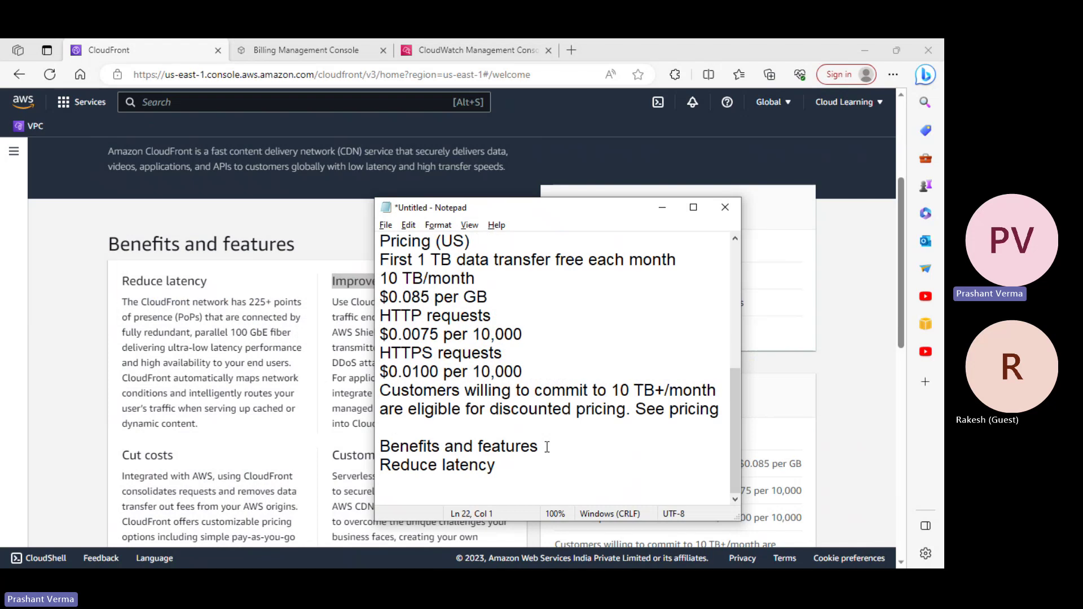
key(ctrl+v)
key(Return)
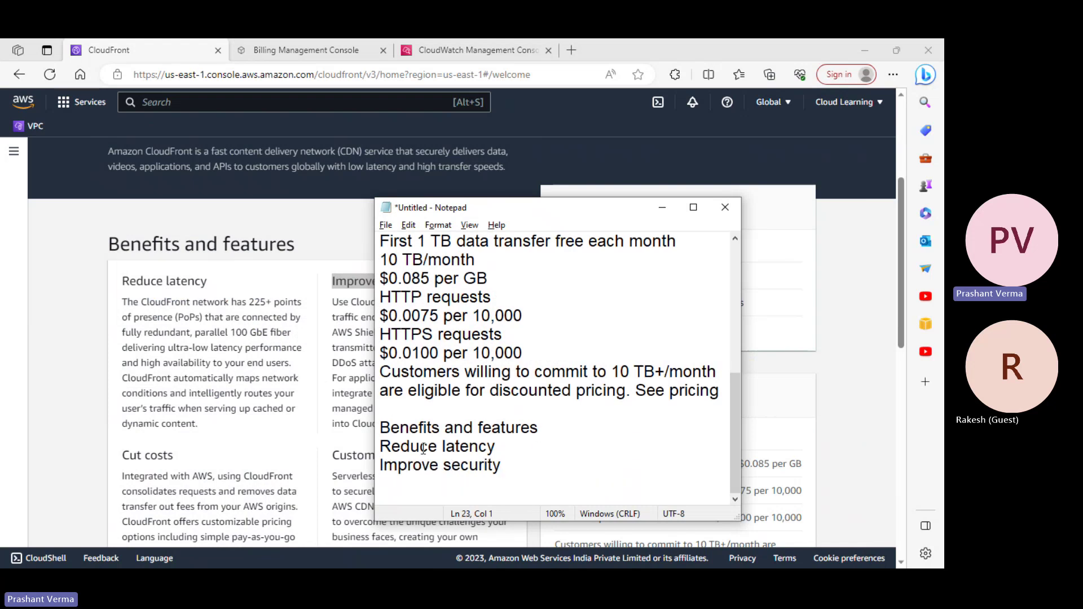
- Examine the DDoS protection and AWS WAF details under "Improve security" and the Free Tier's HTTP or HTTPS requests line
click(336, 345)
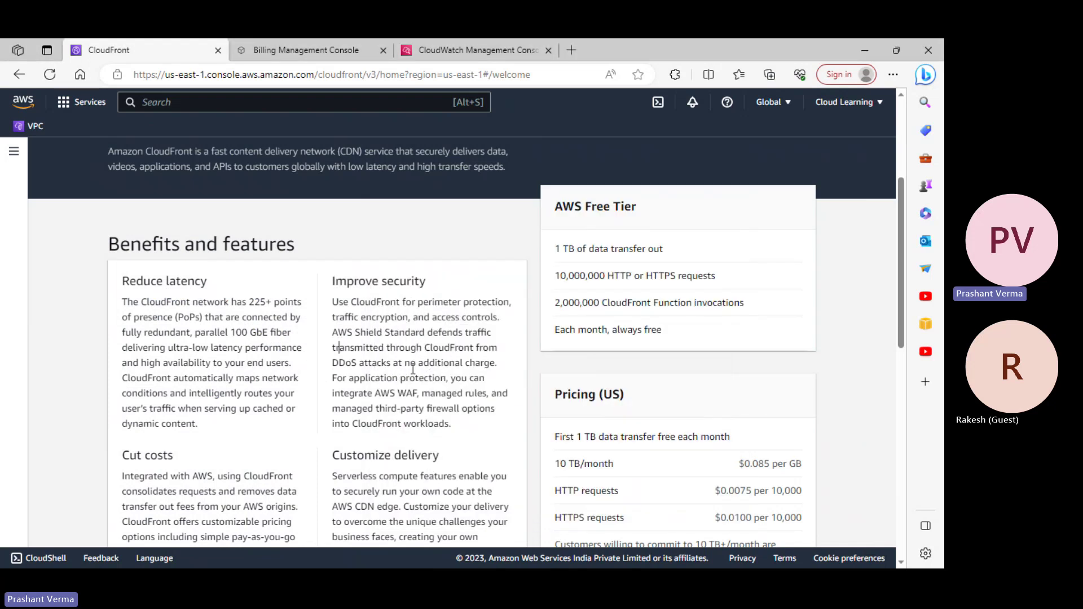
drag(345, 363, 502, 368)
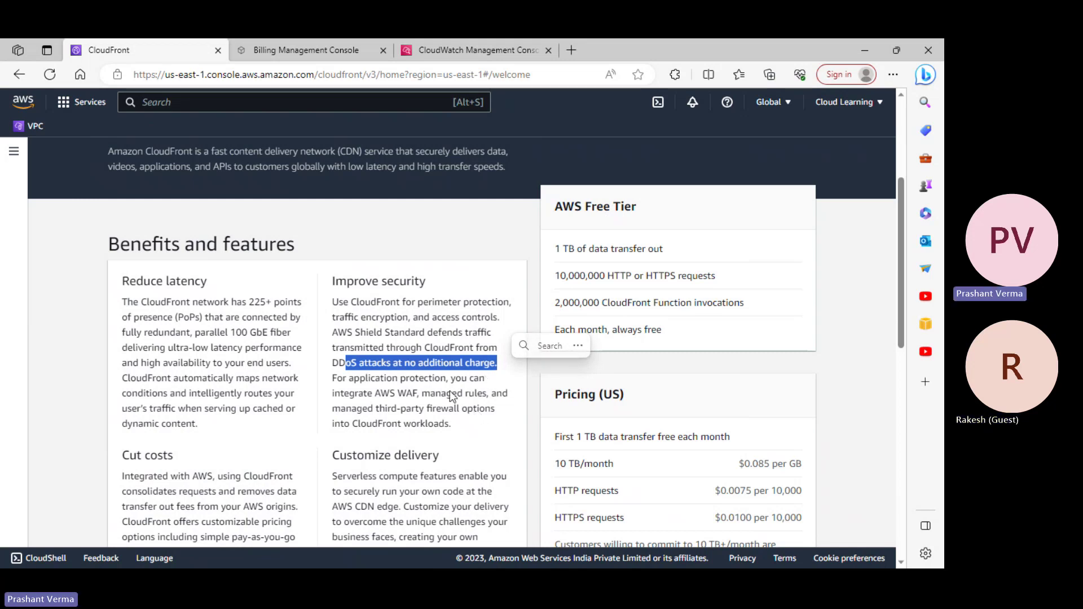
drag(390, 393, 471, 395)
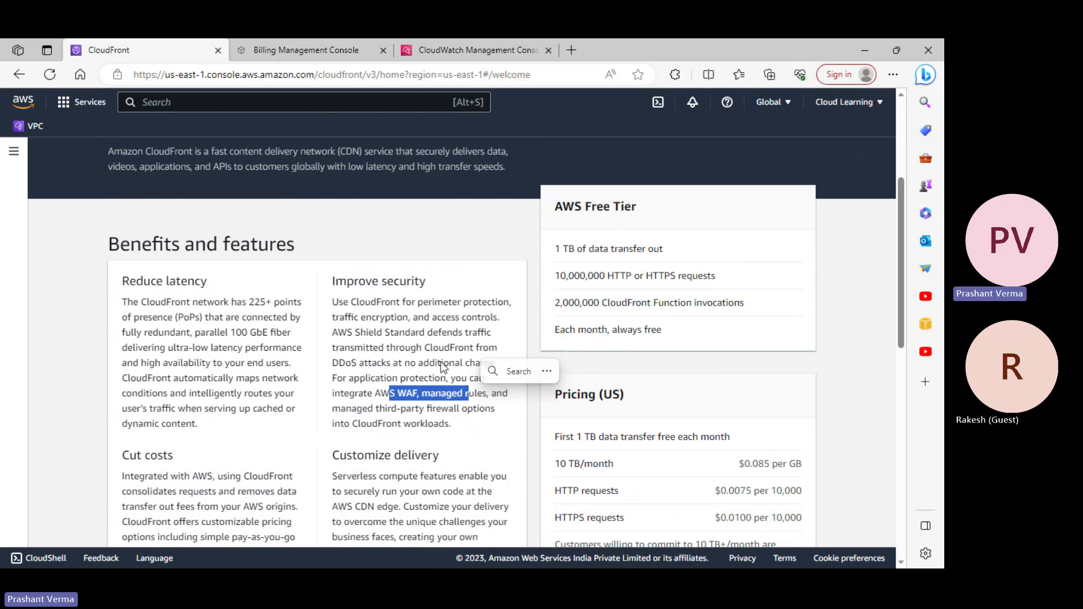
click(622, 281)
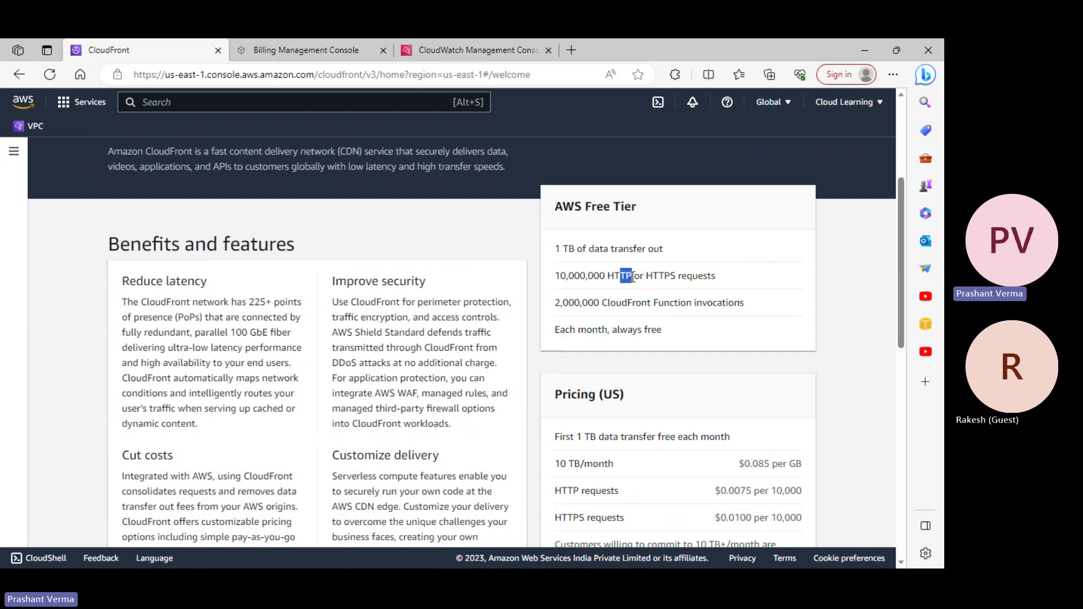
drag(665, 276, 733, 285)
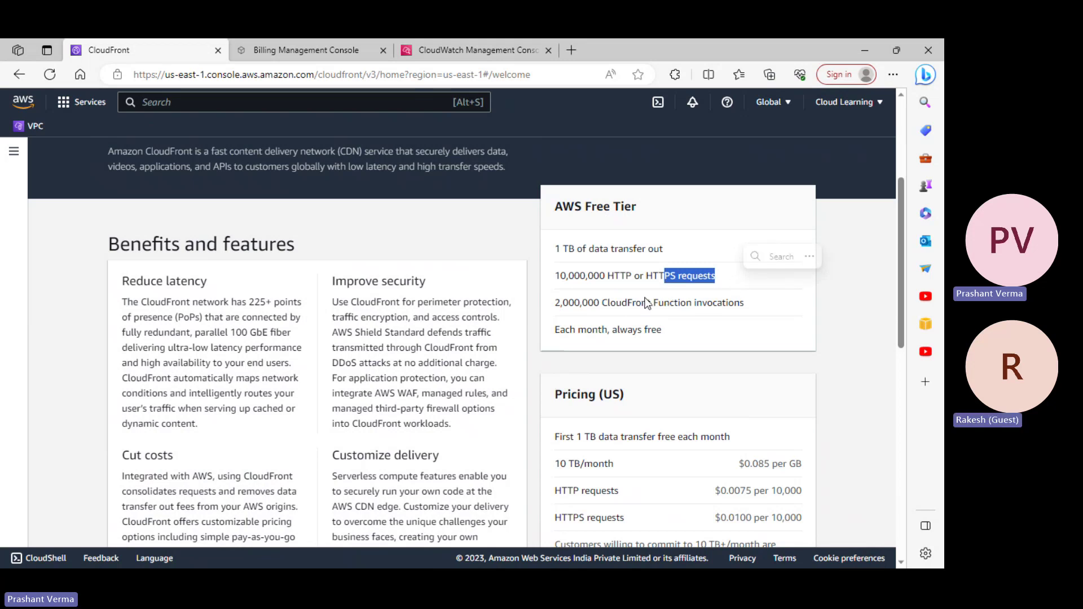
- Copy the "Cut costs" heading into Notepad directly below "Improve security"
scroll(416, 407, down, 2)
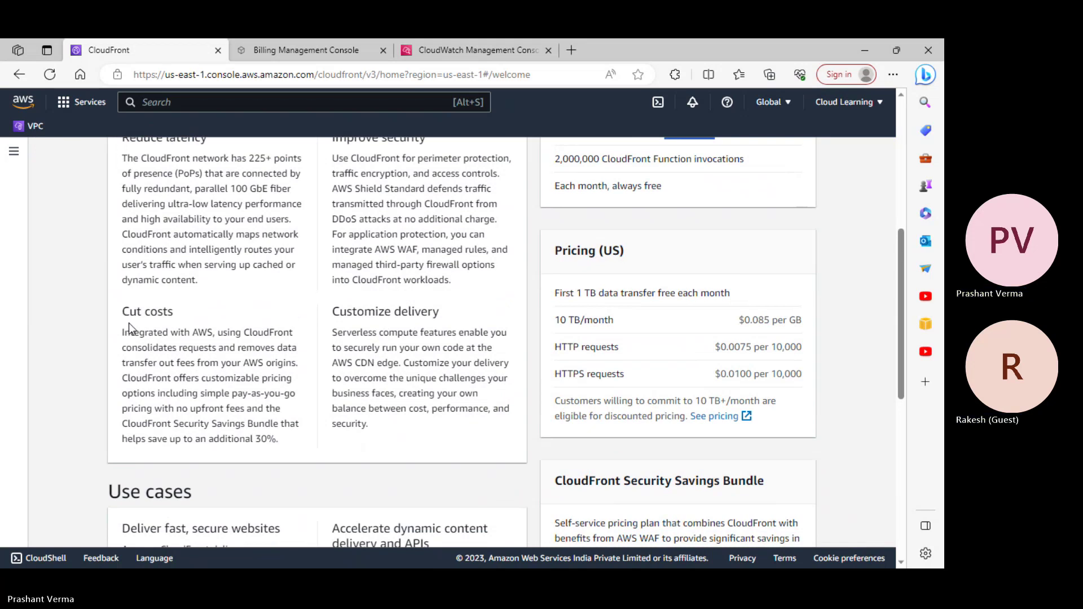
drag(124, 313, 192, 312)
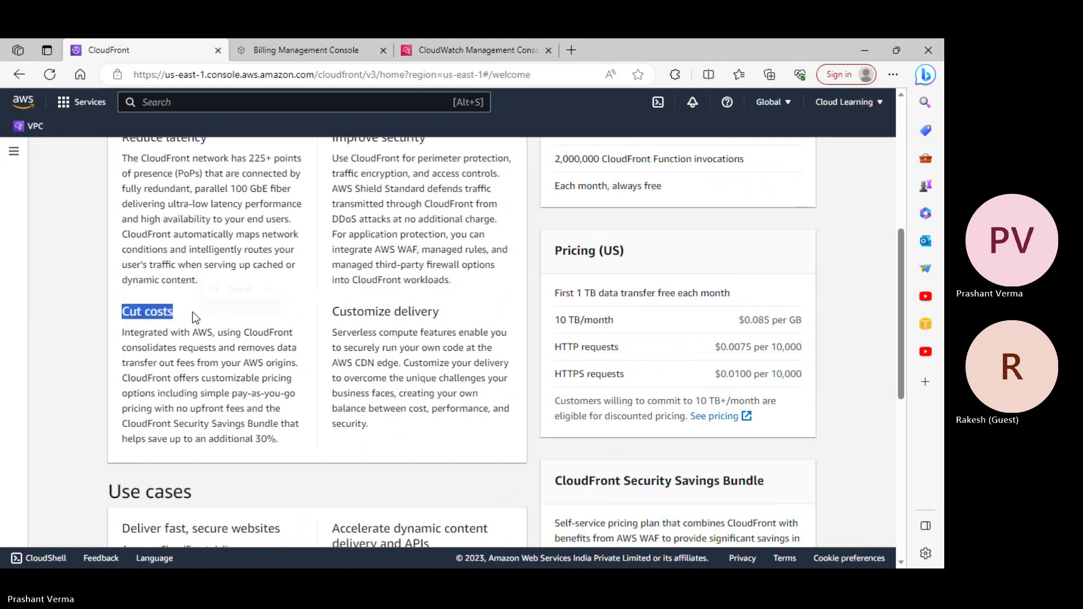
key(alt+Tab)
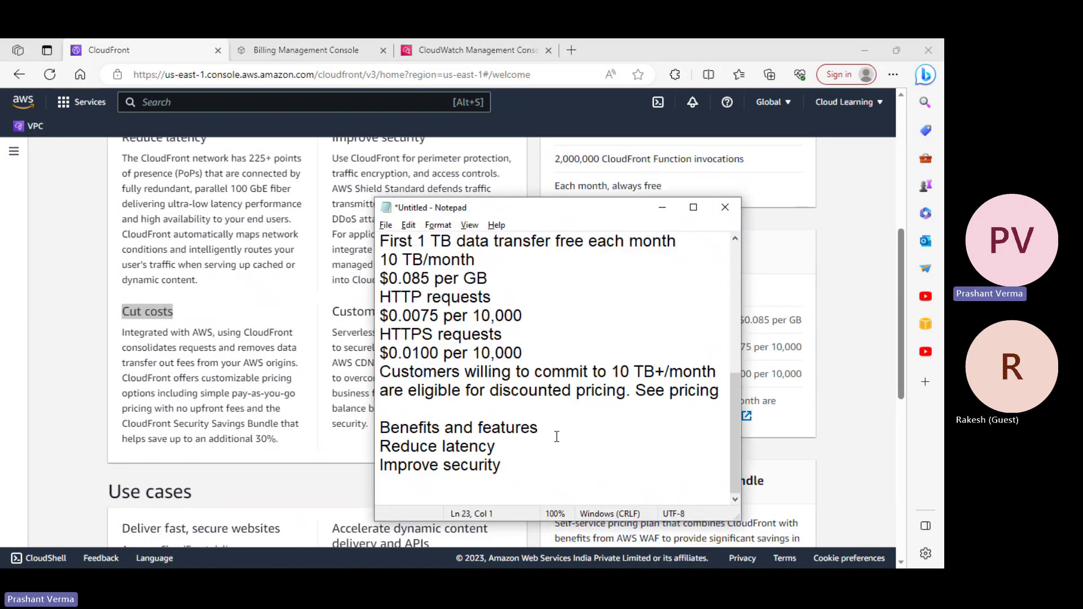
key(ctrl+v)
- Copy the "Customize delivery" heading into Notepad directly below "Cut costs"
click(261, 404)
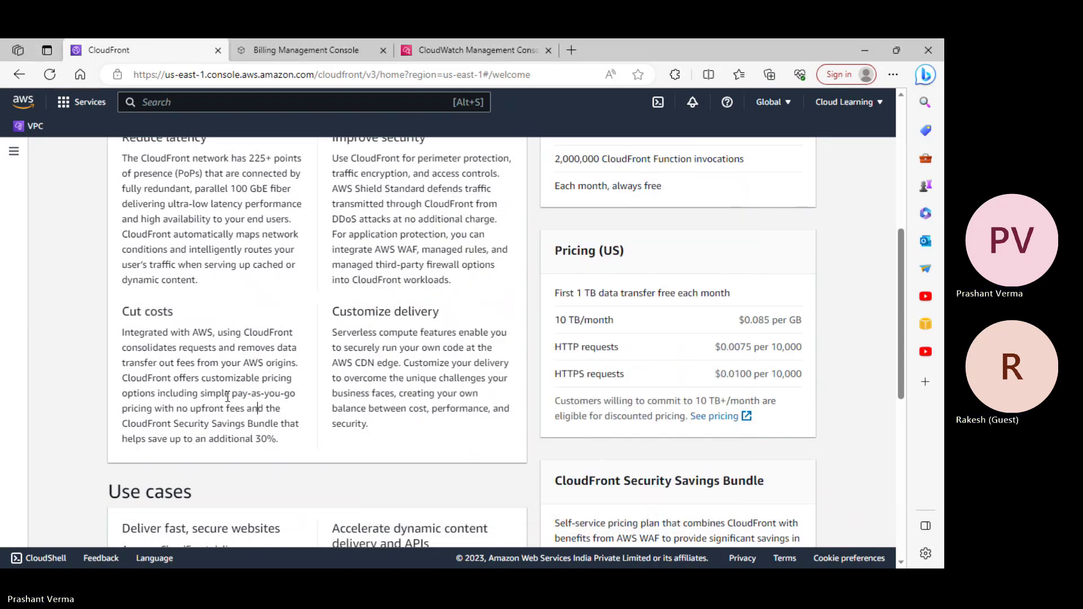
scroll(296, 426, down, 1)
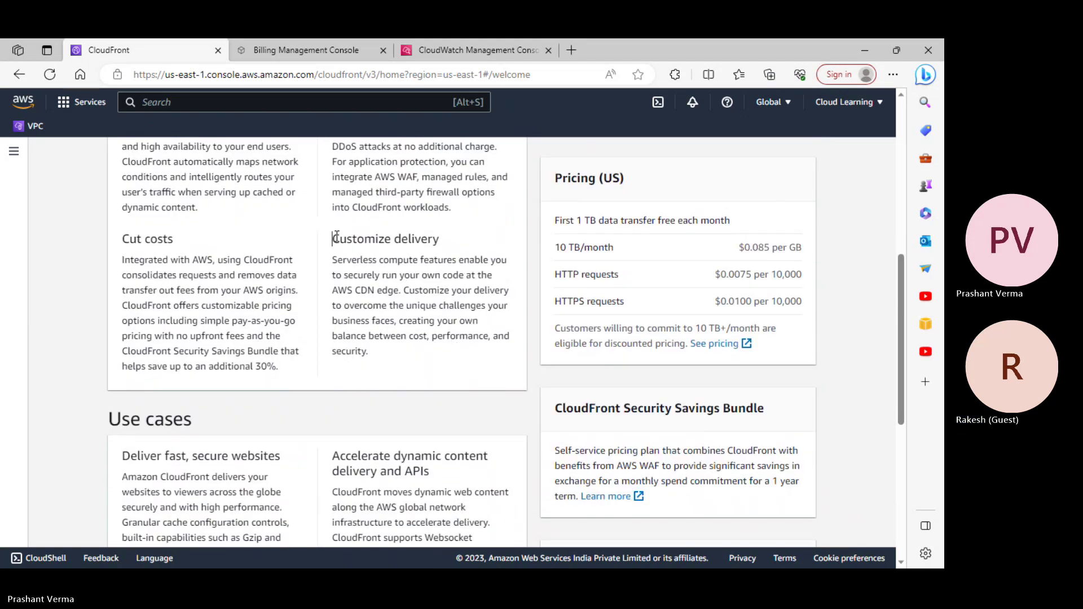
drag(333, 238, 444, 248)
key(ctrl+c)
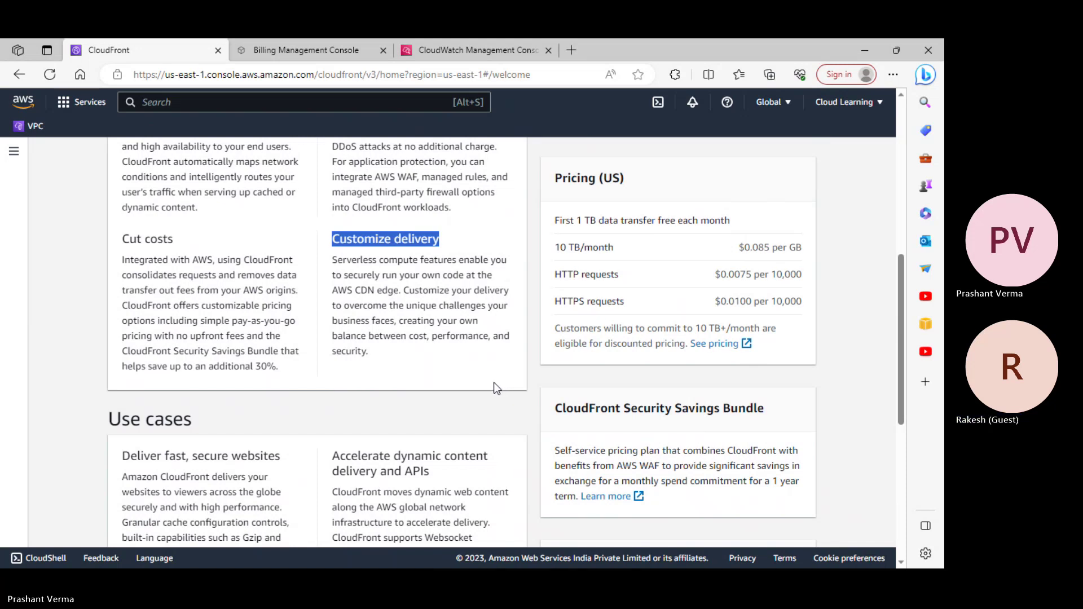
scroll(493, 388, down, 3)
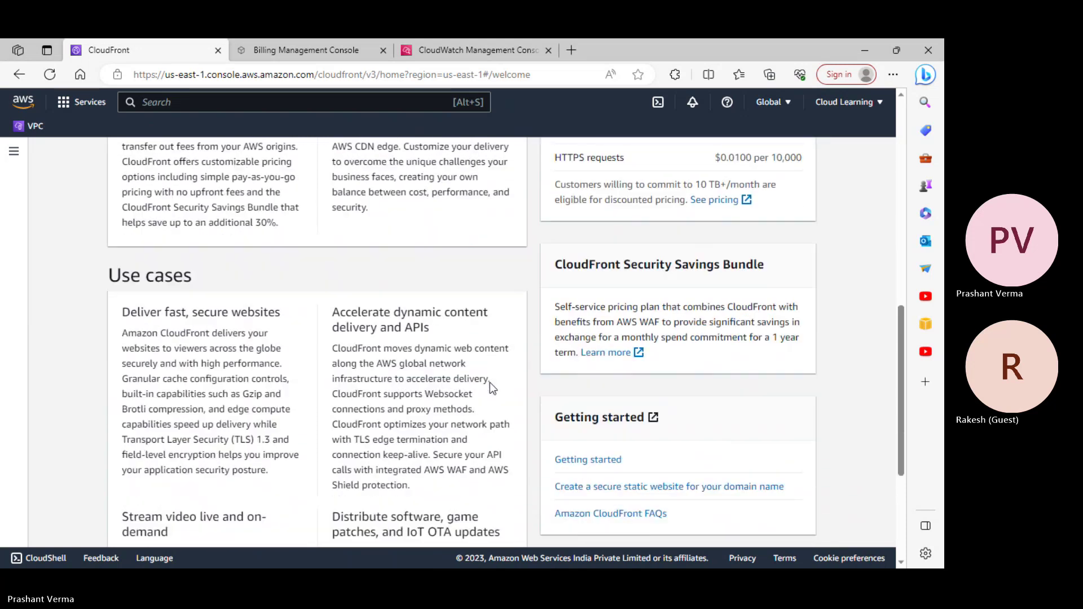
key(alt+Tab)
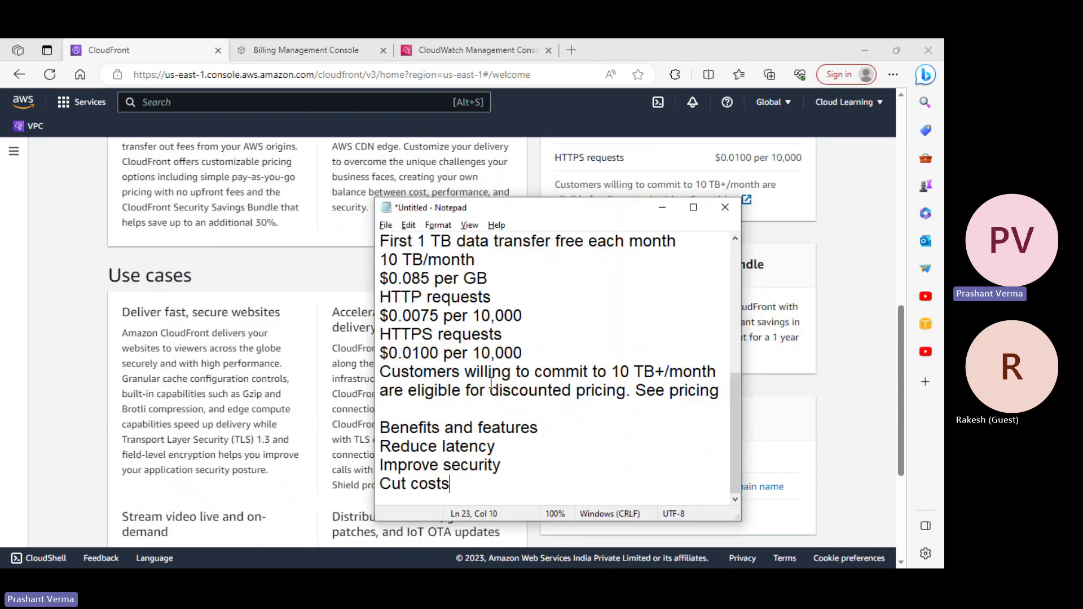
key(Return)
key(ctrl+v)
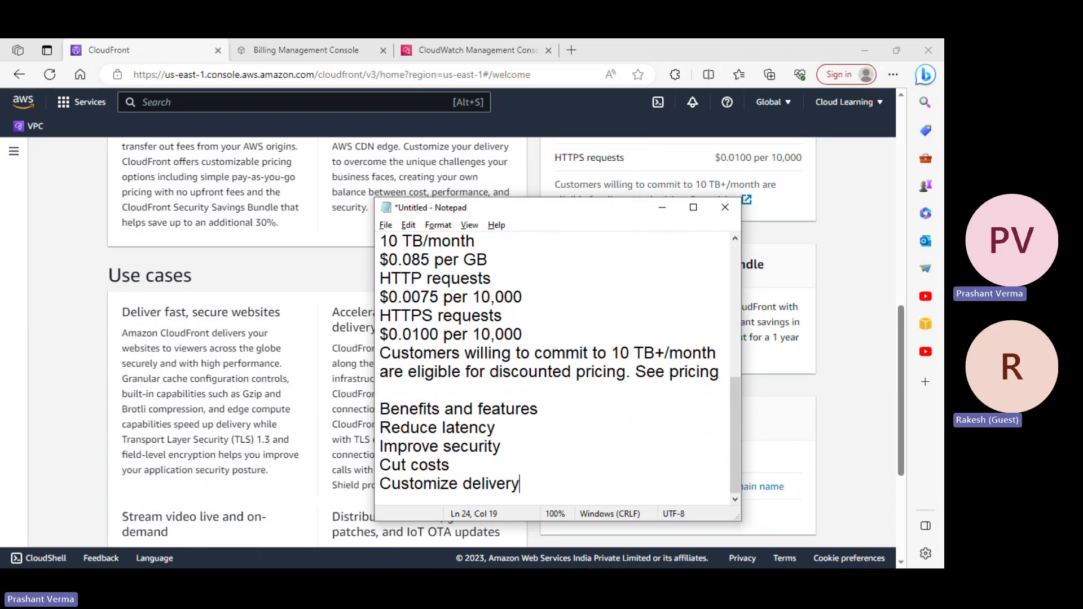
- Copy the "Use cases" heading into Notepad, one empty line below "Customize delivery", and start a new line under it
key(Return)
key(Return)
scroll(113, 323, down, 3)
scroll(127, 305, up, 3)
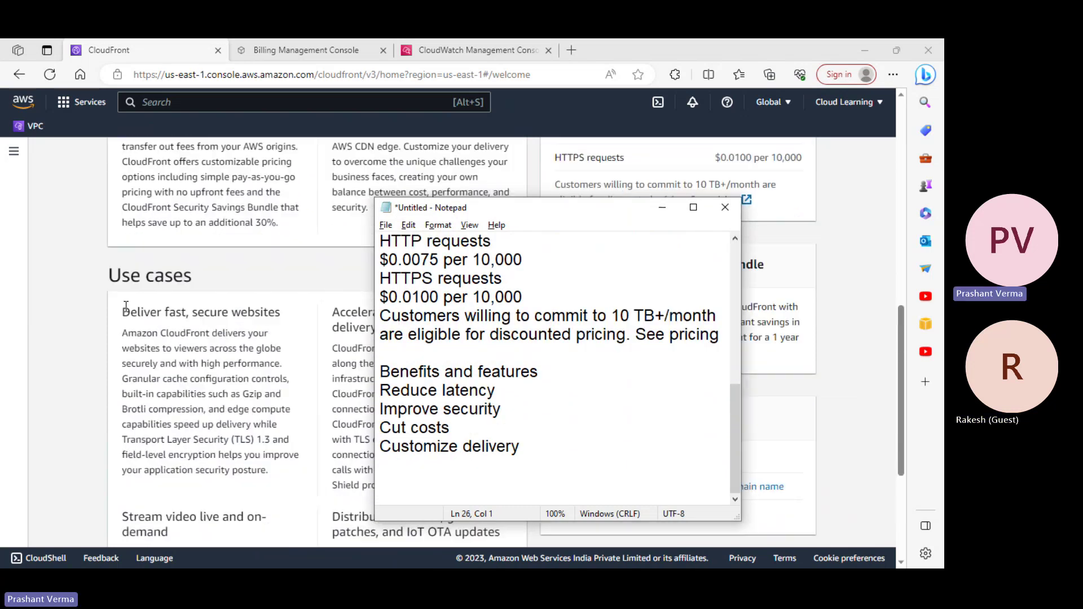
drag(106, 286, 217, 279)
key(ctrl+c)
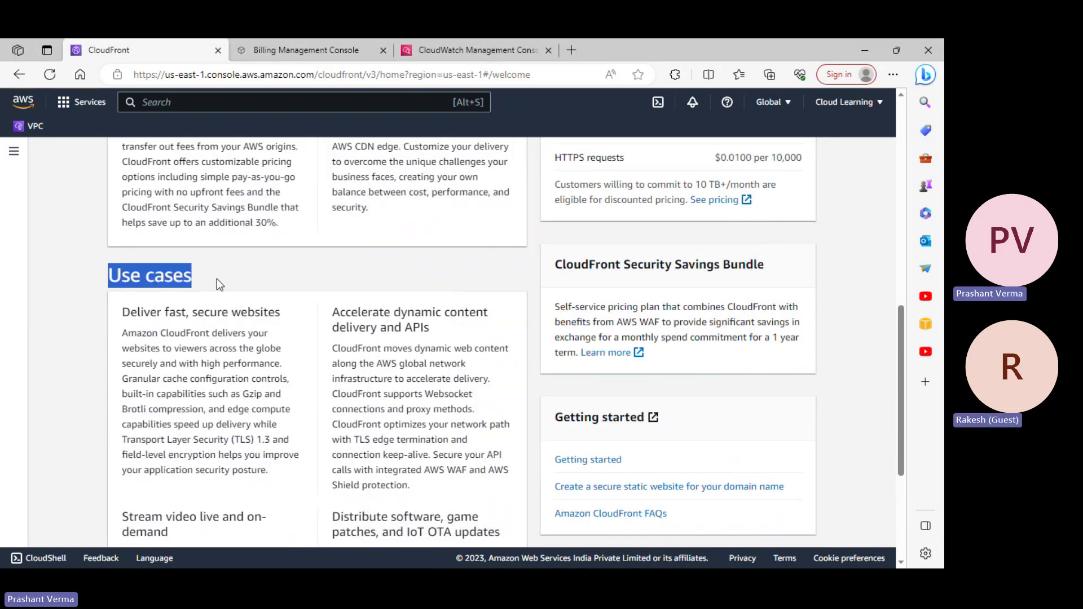
key(alt+Tab)
key(ctrl+v)
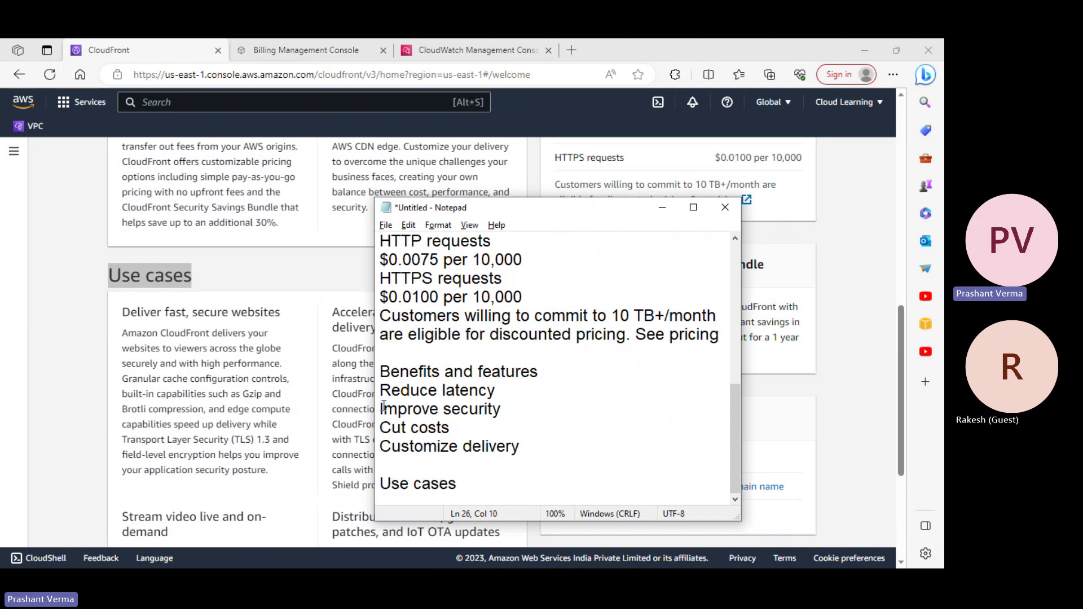
key(Return)
- Try to copy the "Deliver fast, secure websites" heading into Notepad below "Use cases", and undo the last edit
click(173, 374)
drag(123, 319, 284, 314)
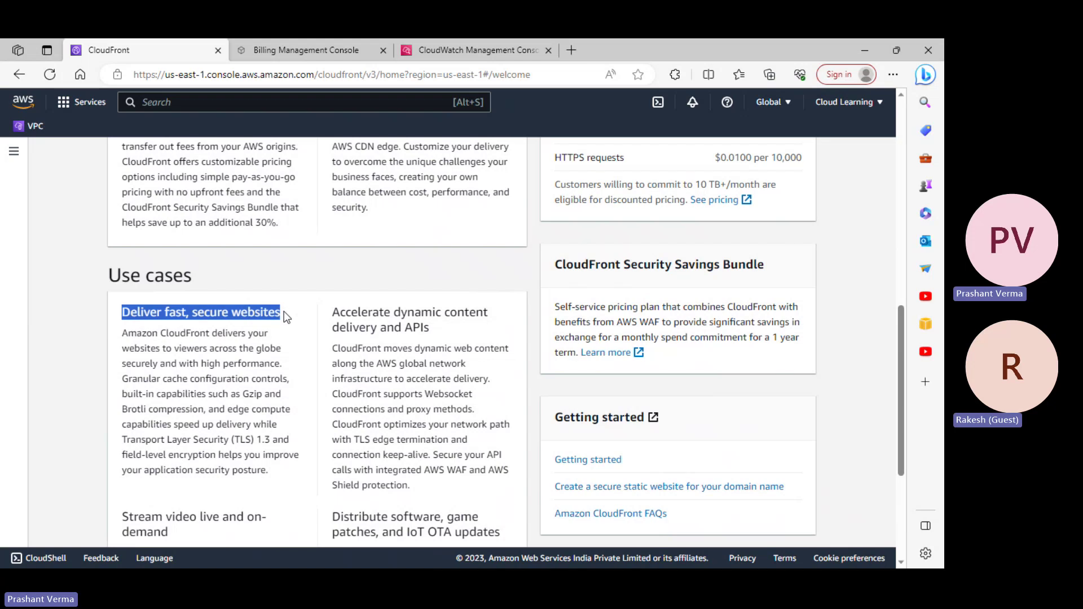
key(ctrl+c)
key(alt+Tab)
click(294, 341)
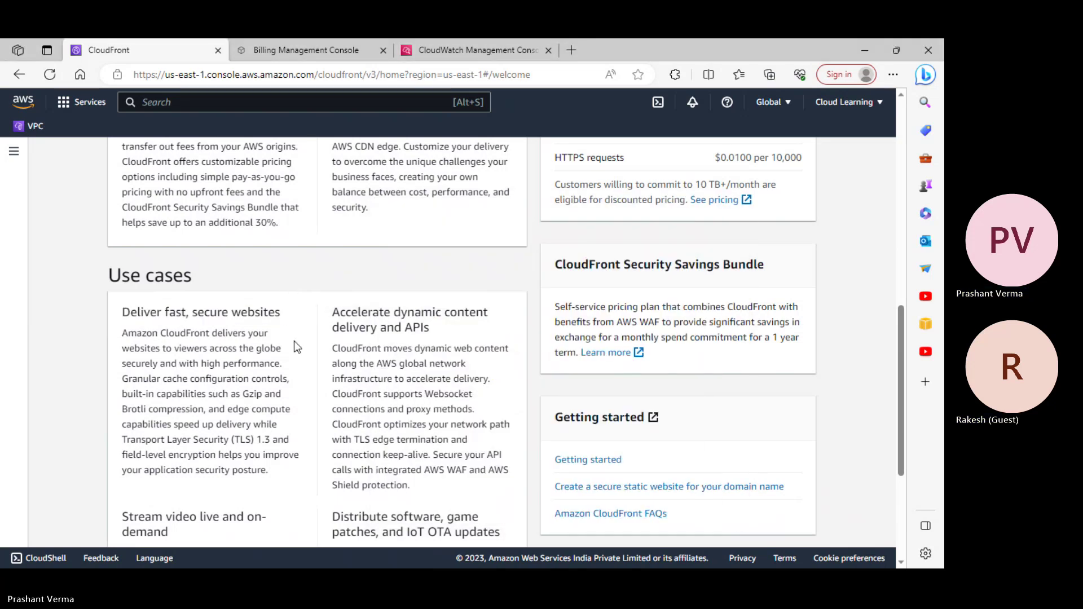
key(alt+Tab)
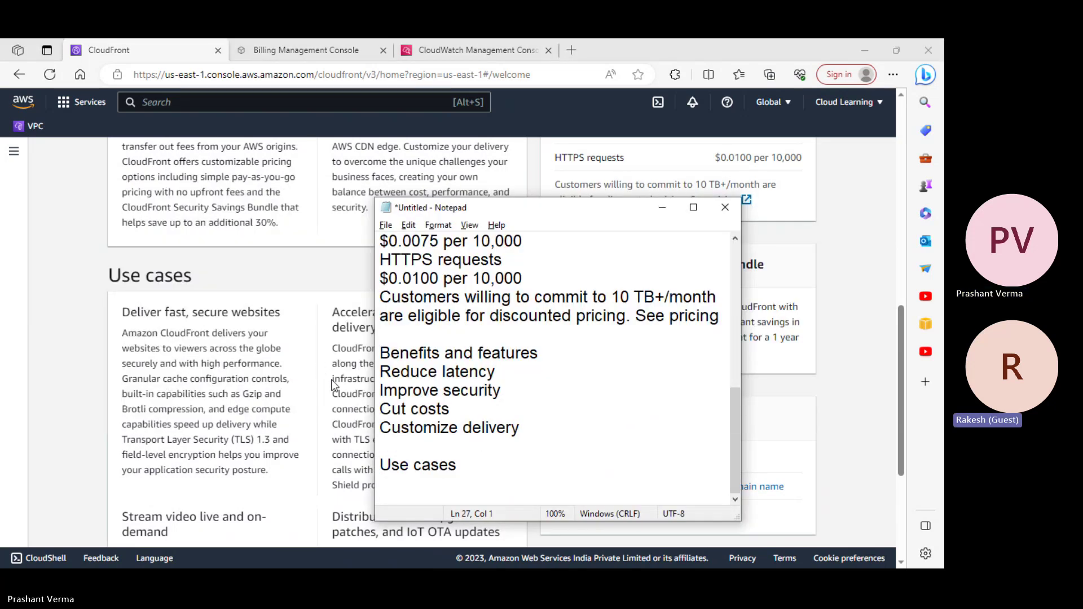
key(ctrl+v)
key(ctrl+z)
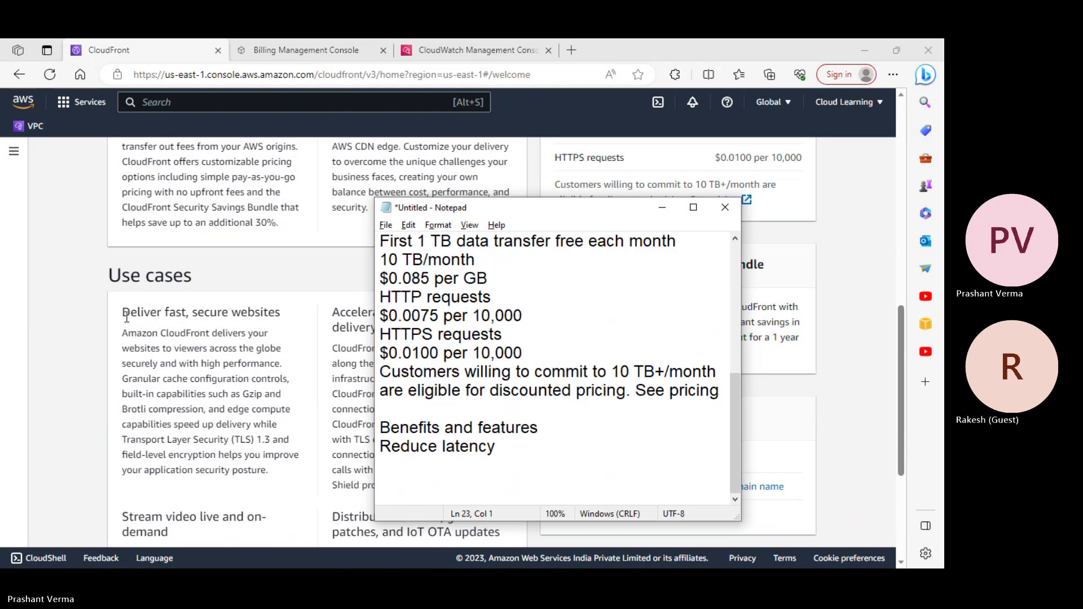
- Copy the "Deliver fast, secure websites" heading into Notepad directly below "Use cases"
drag(123, 312, 282, 315)
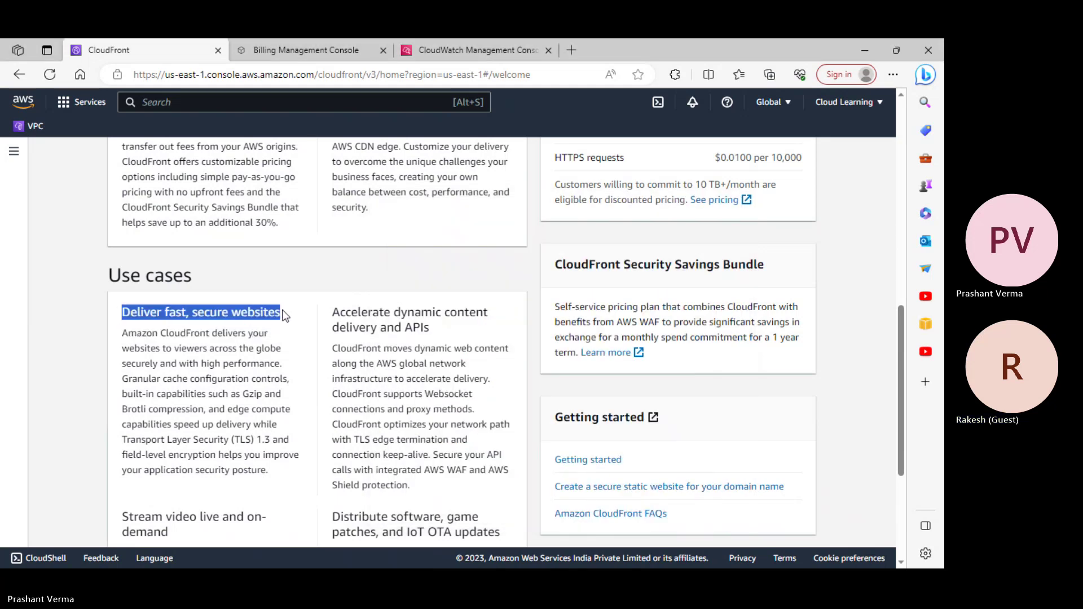
key(alt+Tab)
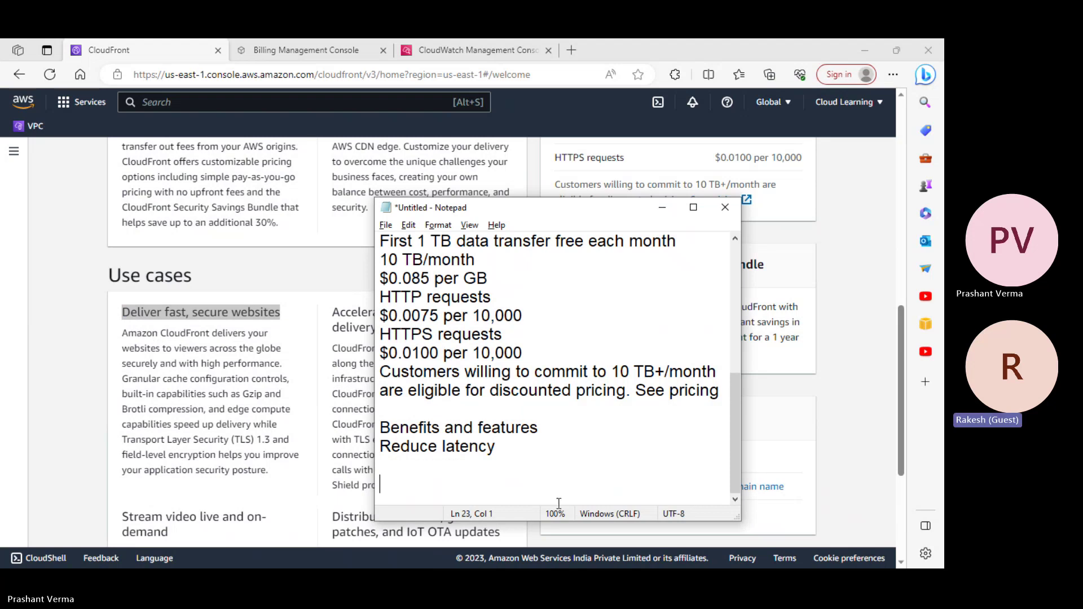
key(ctrl+v)
drag(527, 483, 379, 486)
key(ctrl+v)
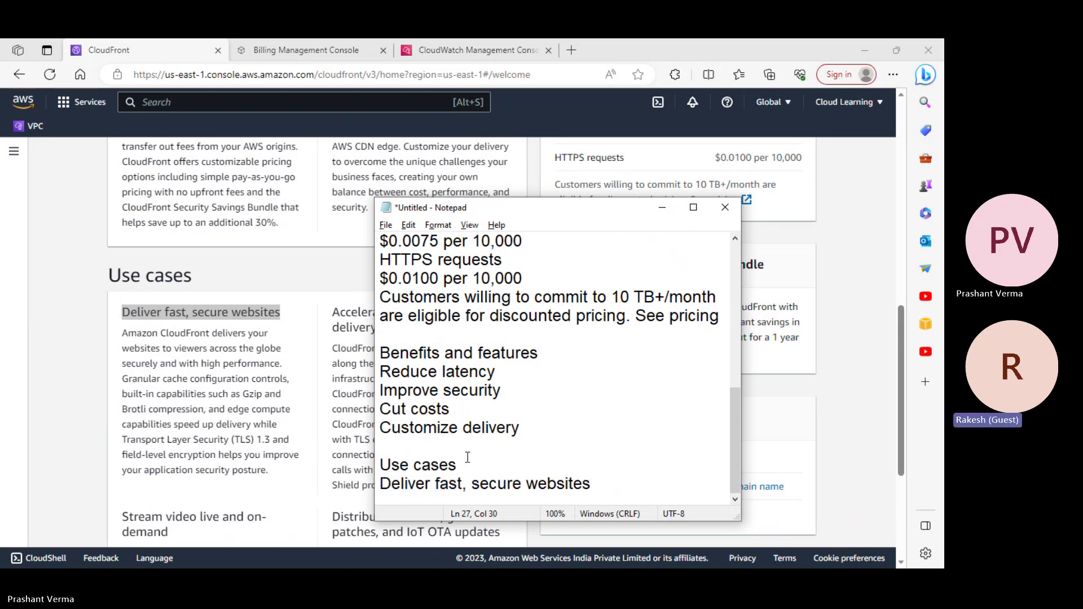
- Read through the use case descriptions on the CloudFront welcome page, including Gzip and Brotli compression, and return to the start of the page
click(246, 411)
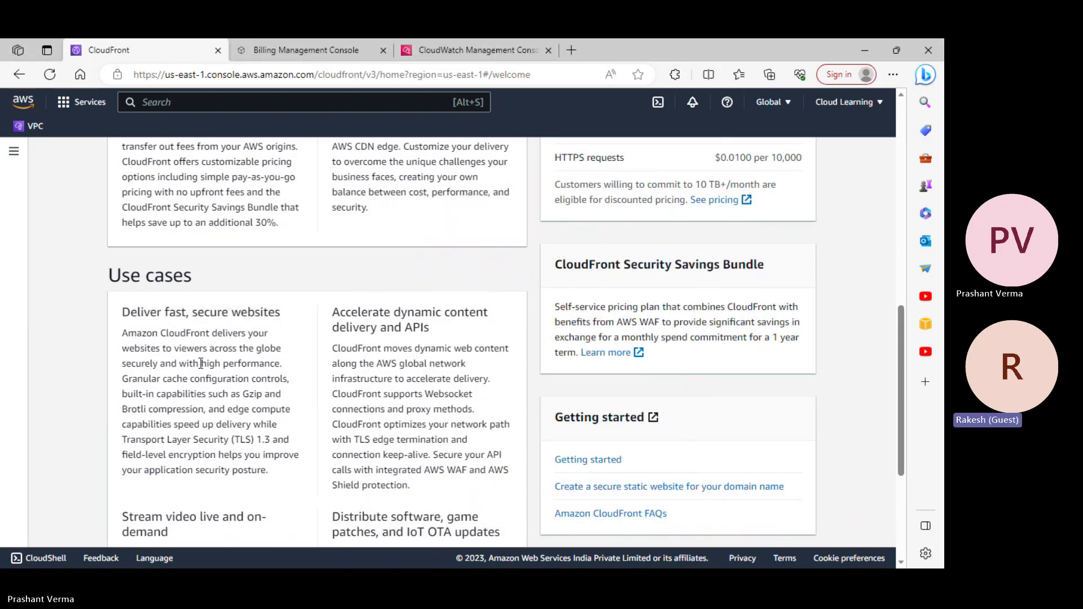
scroll(304, 413, down, 1)
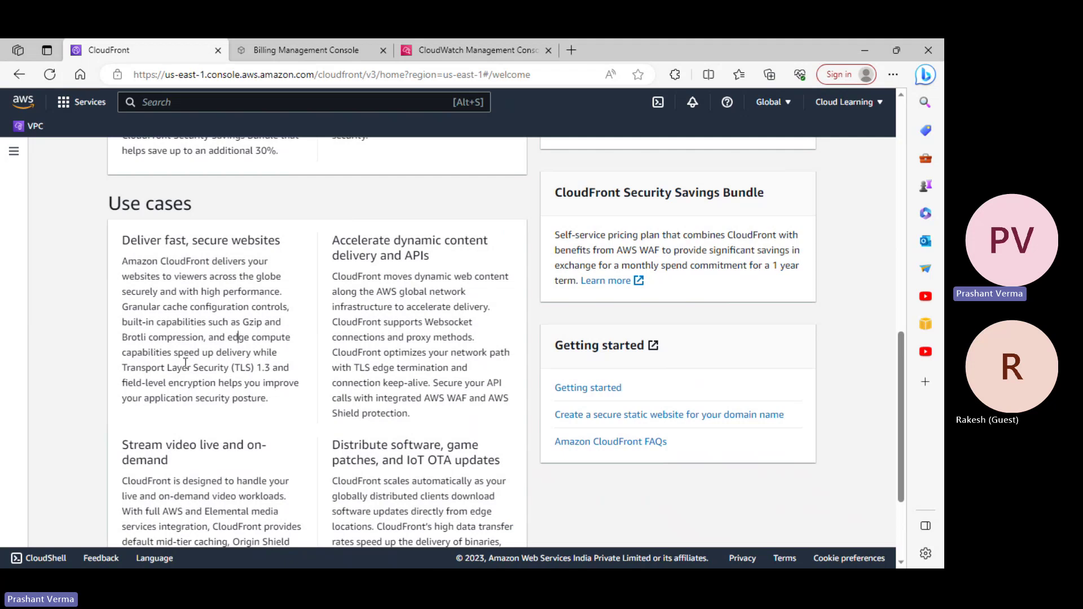
drag(131, 338, 219, 339)
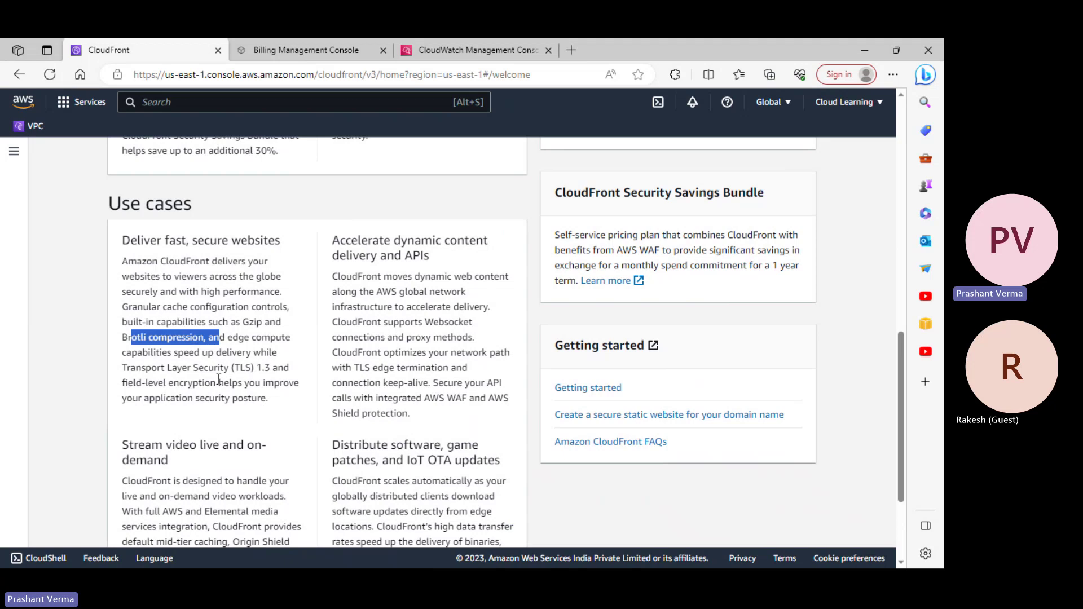
drag(232, 323, 274, 322)
drag(167, 337, 190, 333)
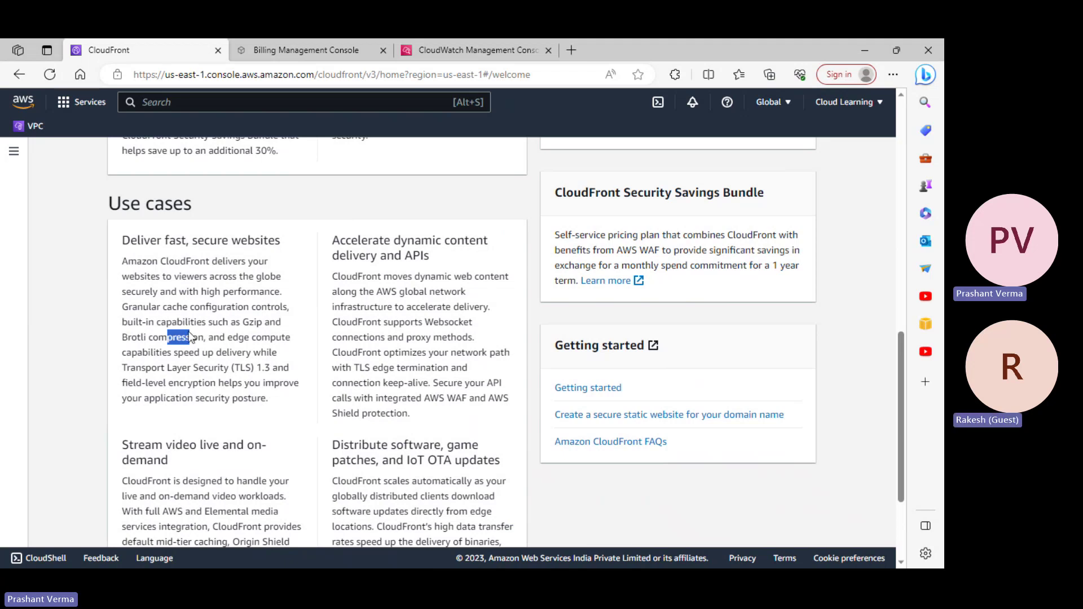
scroll(230, 401, down, 2)
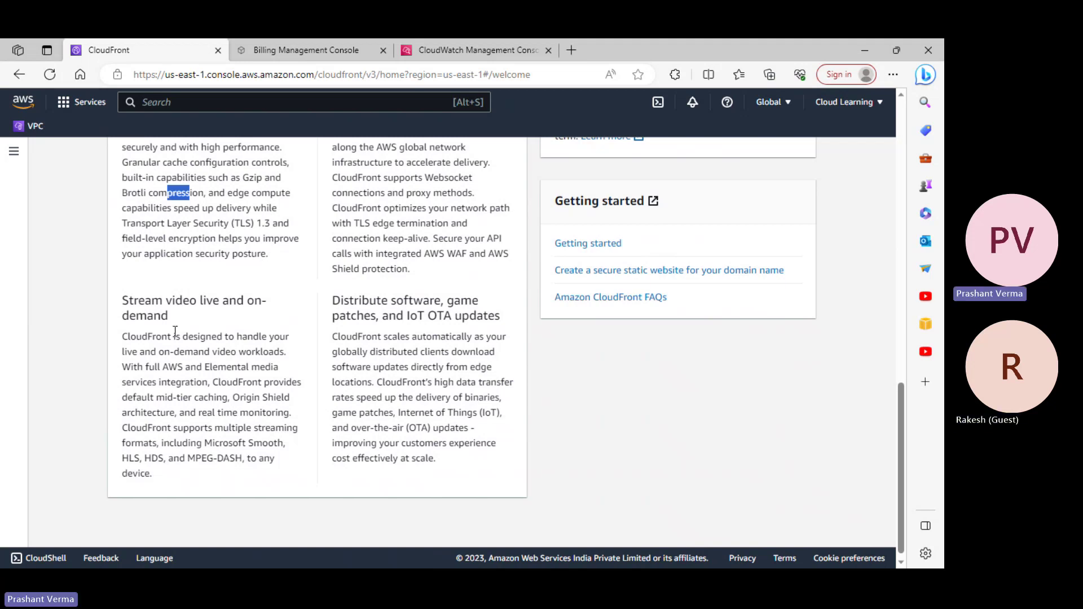
scroll(185, 333, up, 1)
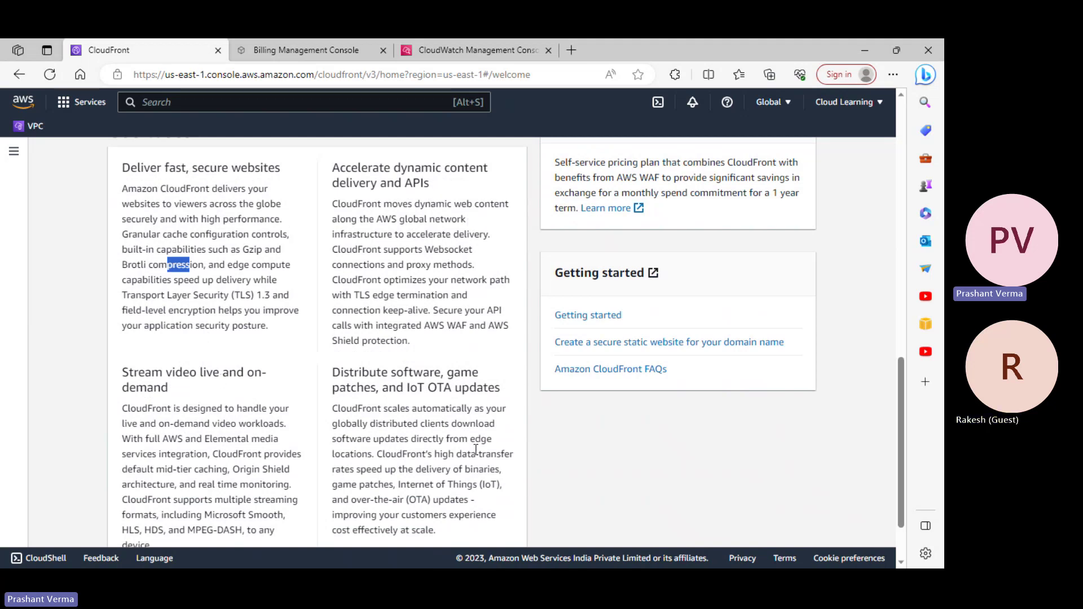
scroll(476, 449, down, 1)
scroll(475, 449, up, 8)
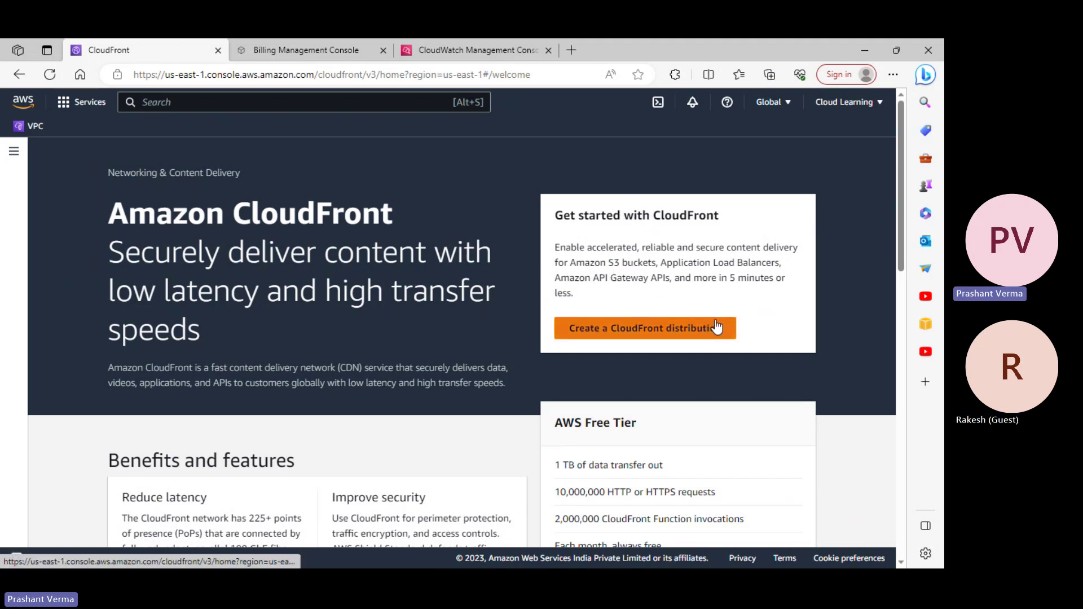
- Add the heading "Cloud Front Distribution" in Notepad, one empty line below "Deliver fast, secure websites", and start a new line under it
key(alt+Tab)
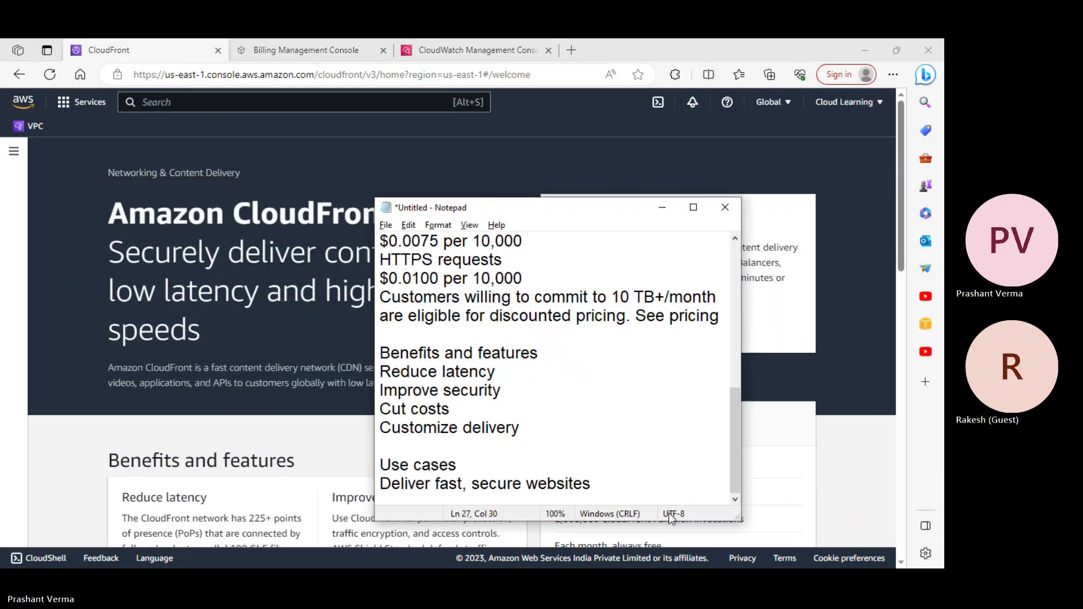
key(Return)
key(Return)
text(Cloud F)
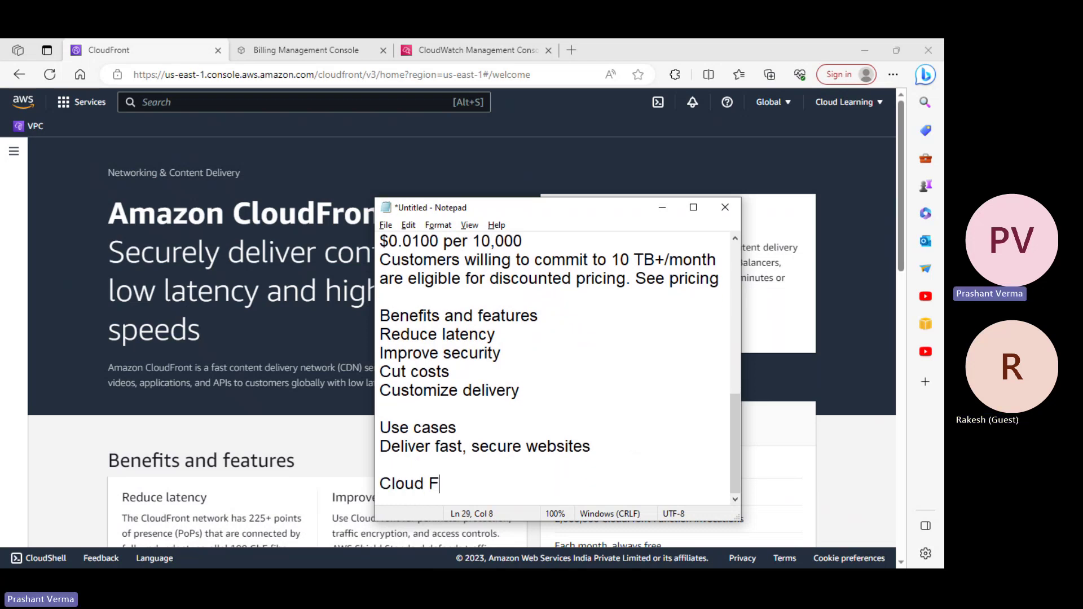
text(ront Distributio)
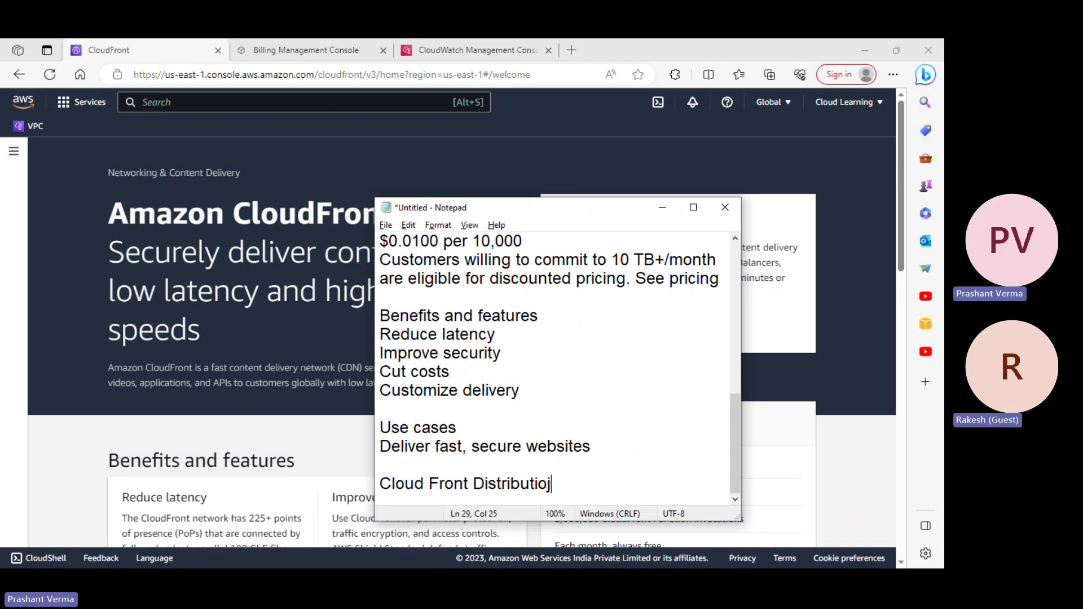
text(n)
key(Return)
key(Return)
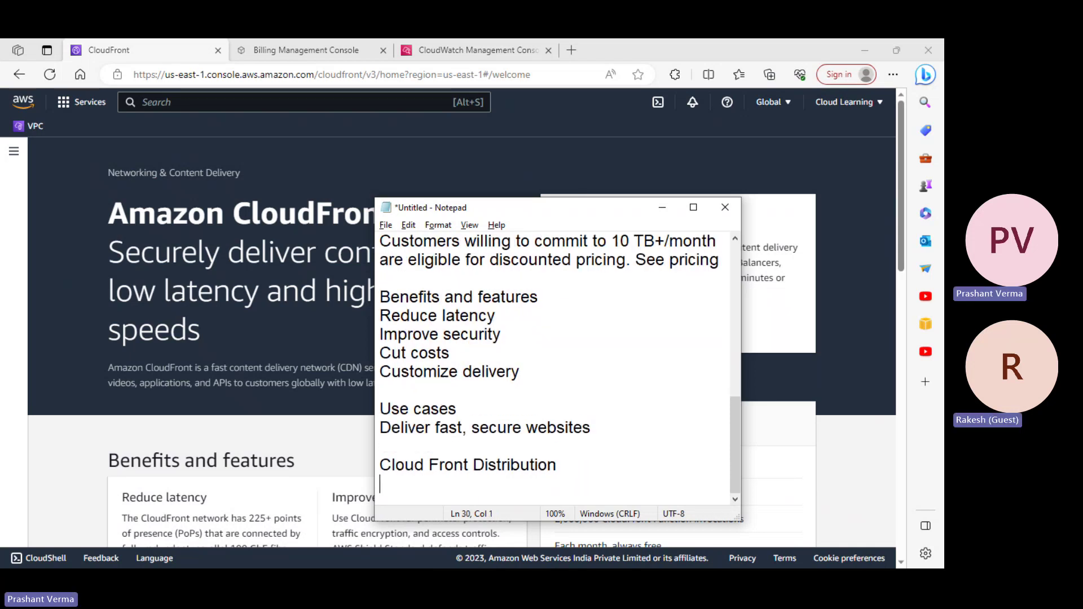
- Start creating a CloudFront distribution in the AWS console and look through the available origin domains
click(818, 398)
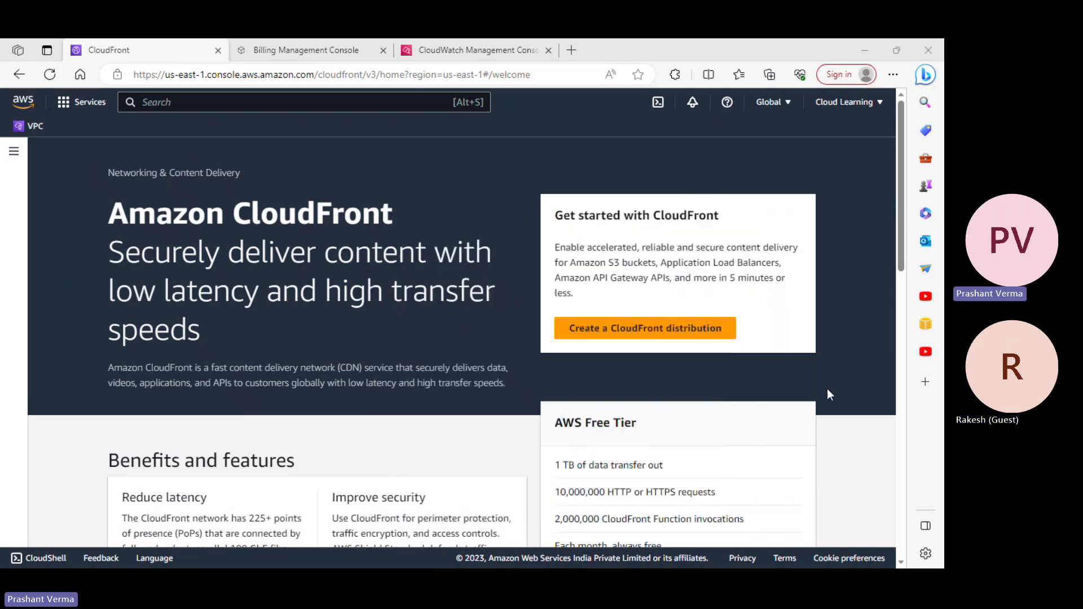
click(617, 333)
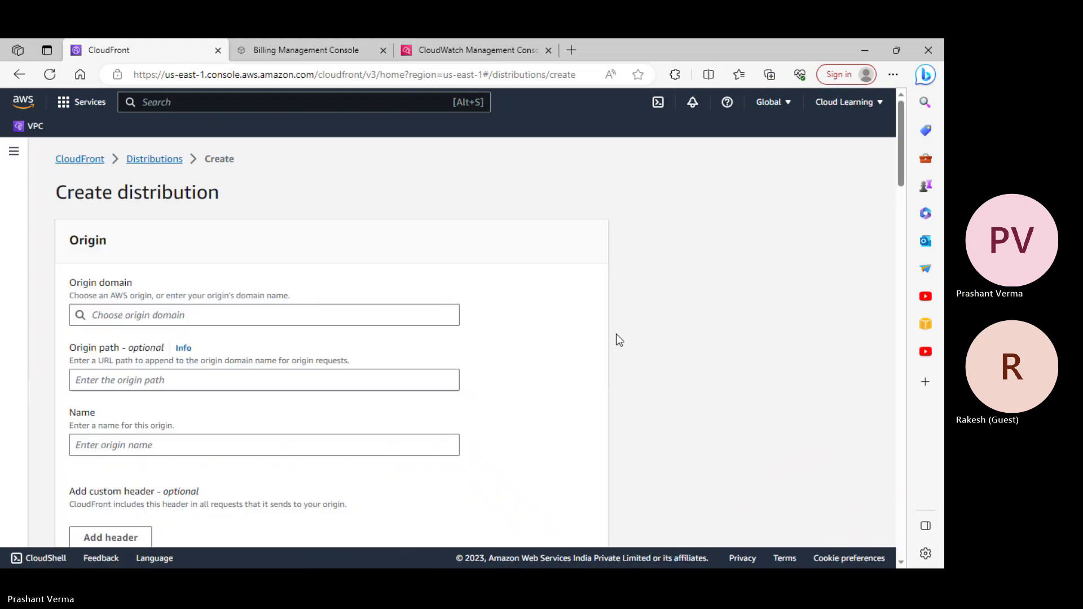
click(123, 316)
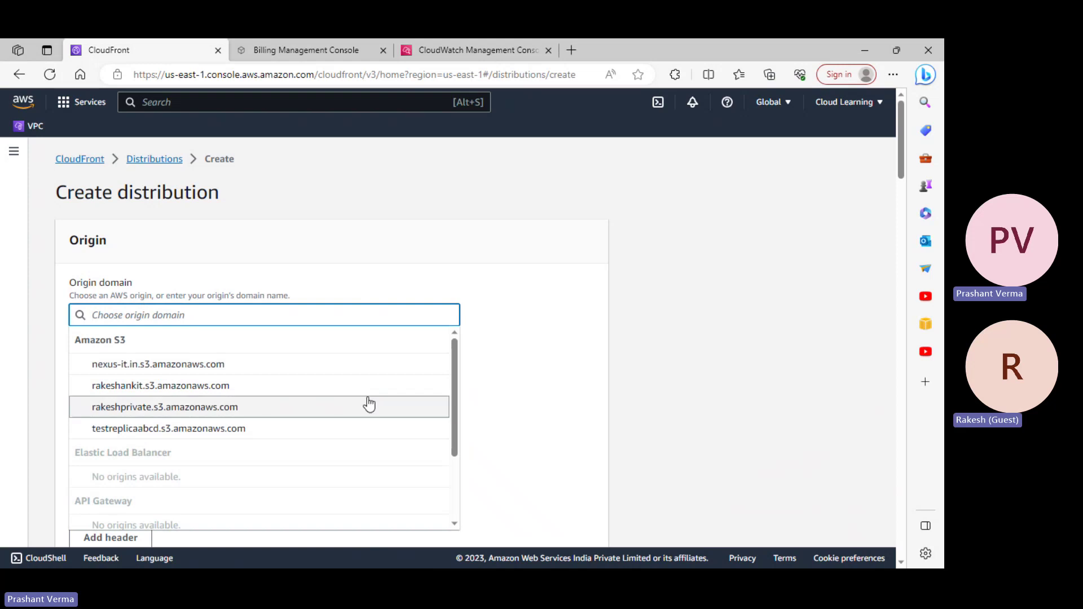
scroll(370, 404, down, 2)
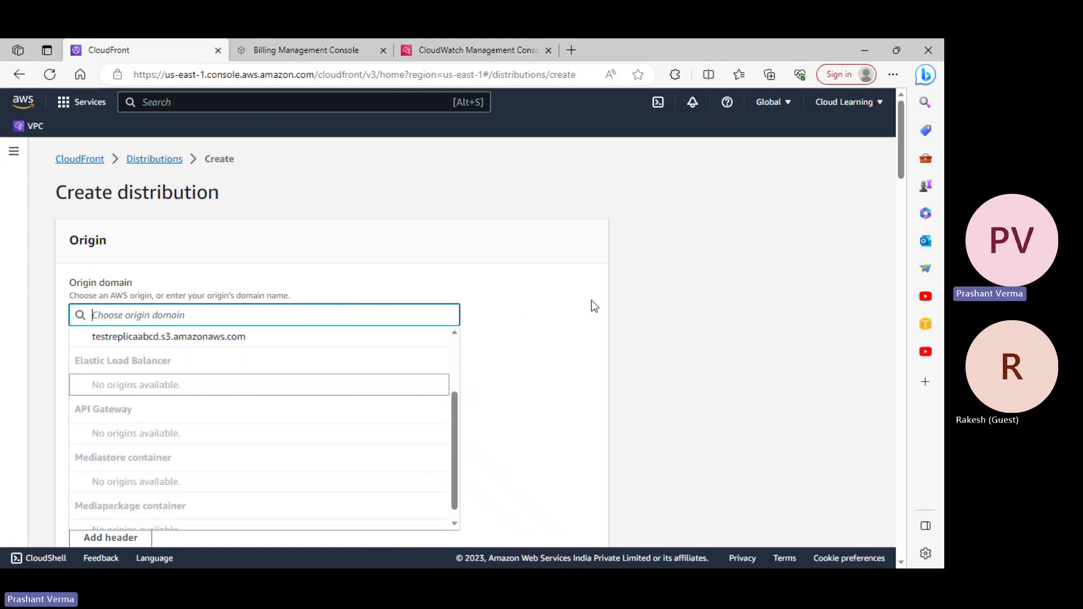
- Note "Origin Domain" in Notepad, one empty line below "Cloud Front Distribution", and place the cursor on the line under it
key(alt+Tab)
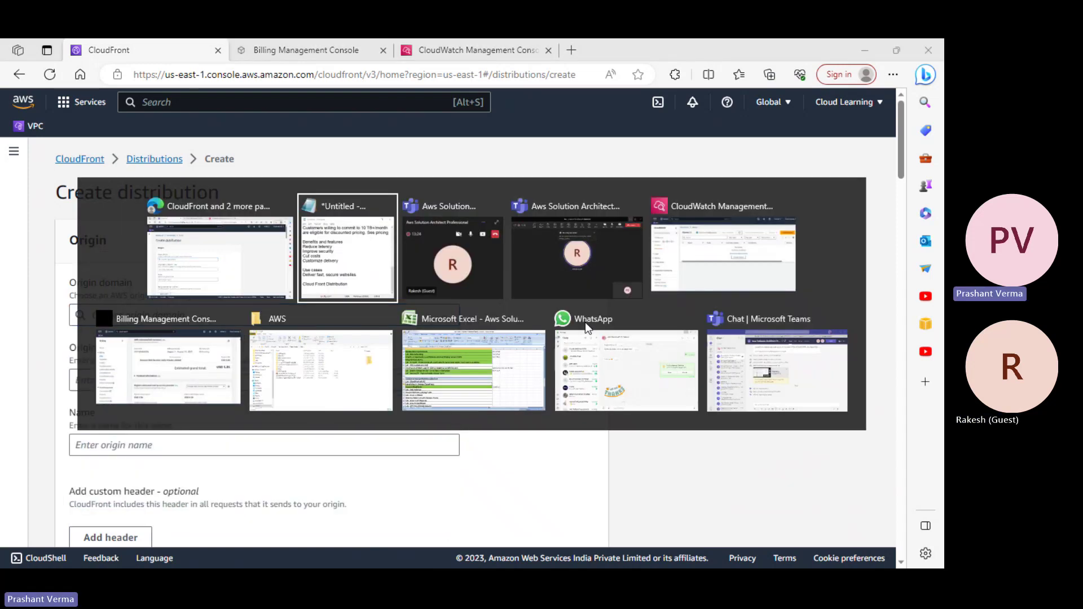
text(Or)
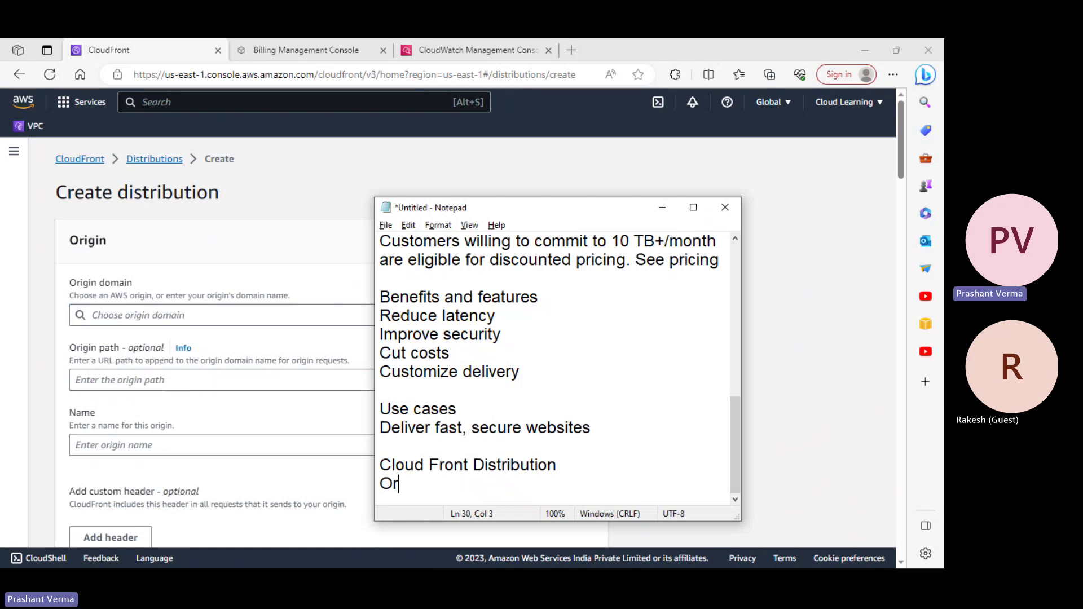
text(igin Domain)
key(Return)
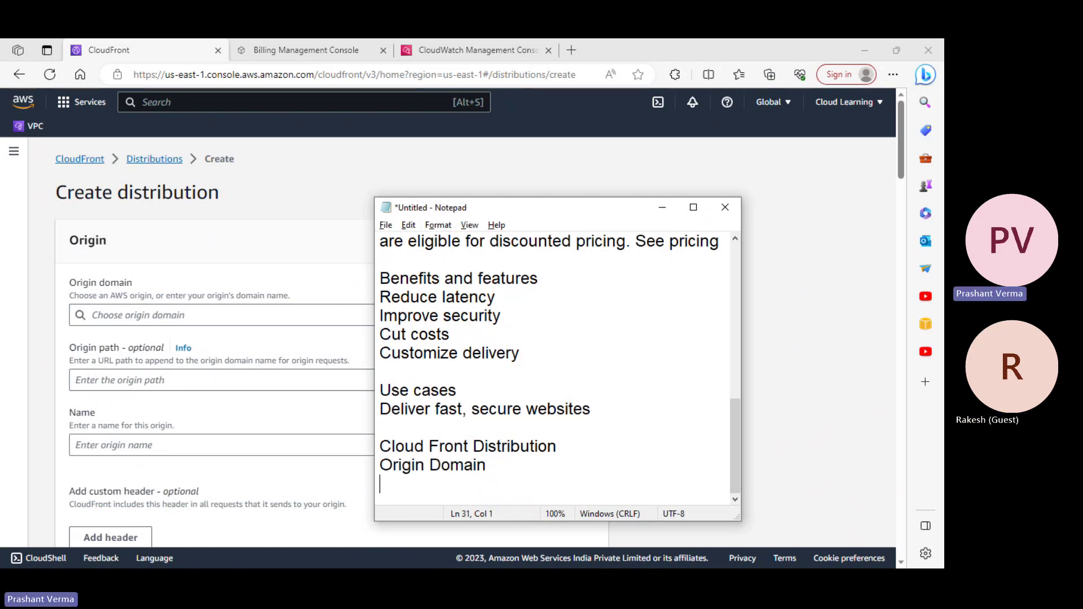
key(Up)
key(Return)
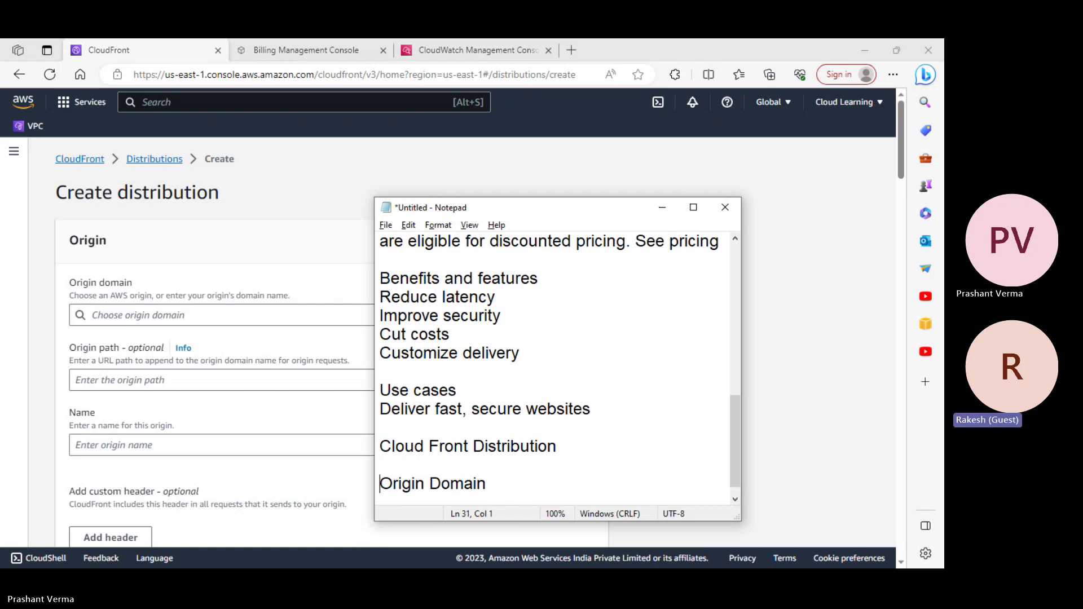
key(Down)
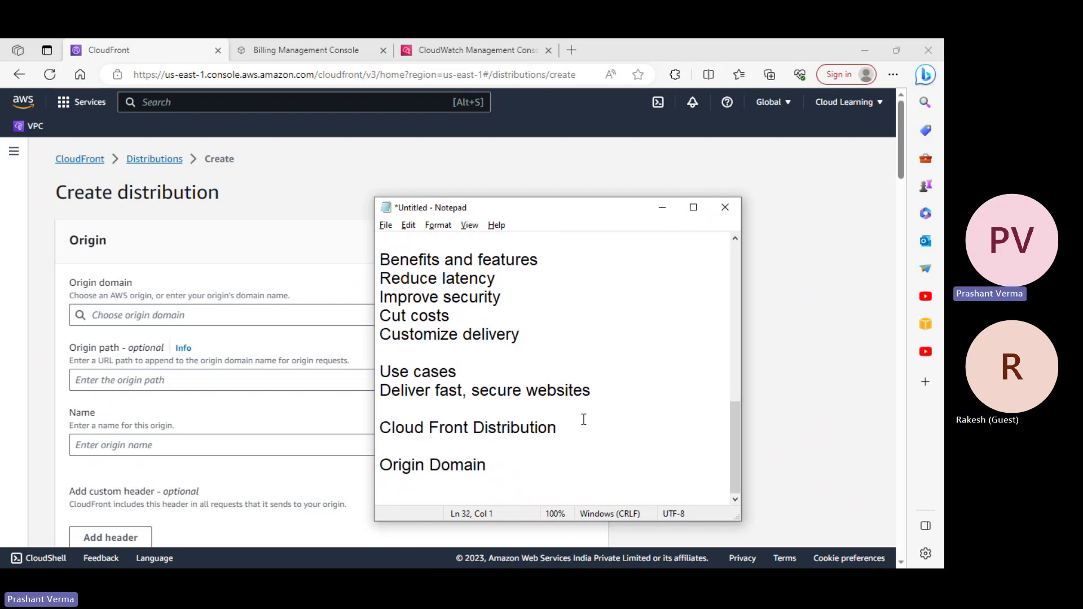
- Examine the origin types offered for the distribution's origin domain, from Amazon S3 to Mediapackage container
click(127, 312)
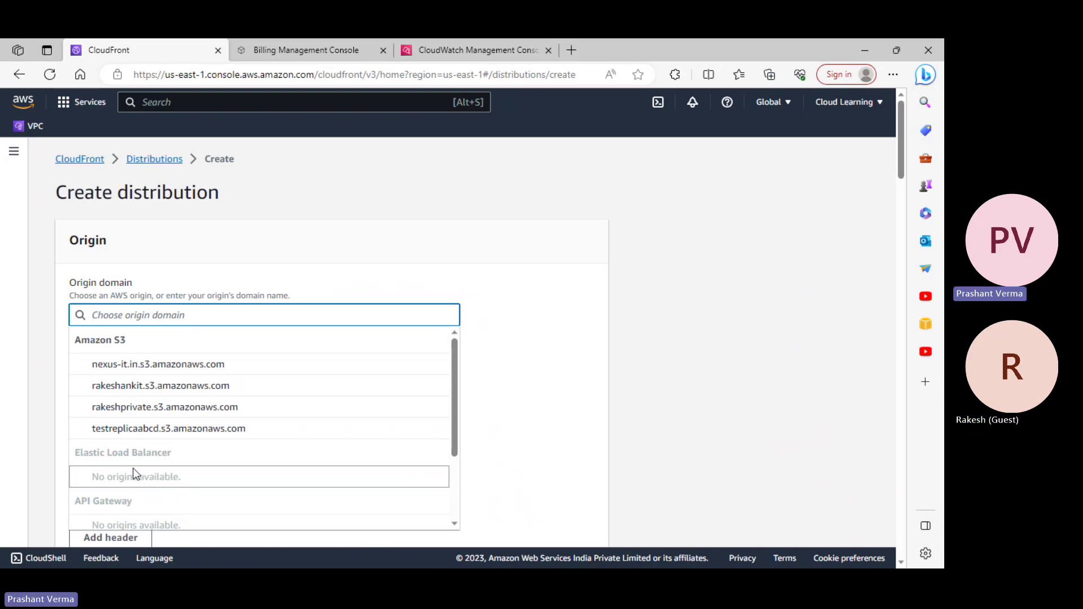
scroll(147, 460, down, 1)
scroll(148, 463, up, 1)
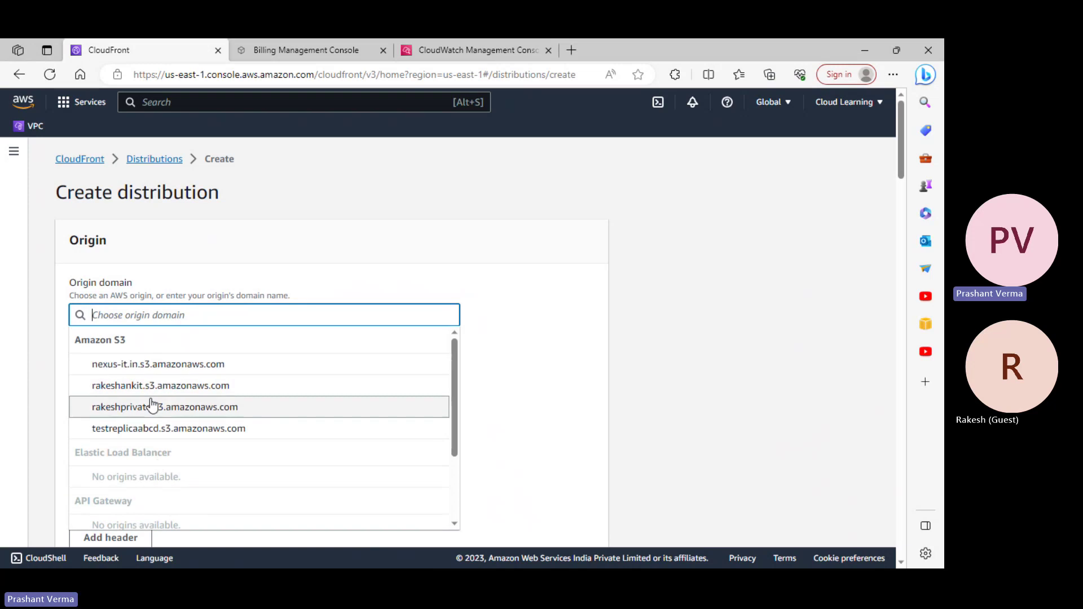
scroll(194, 452, down, 3)
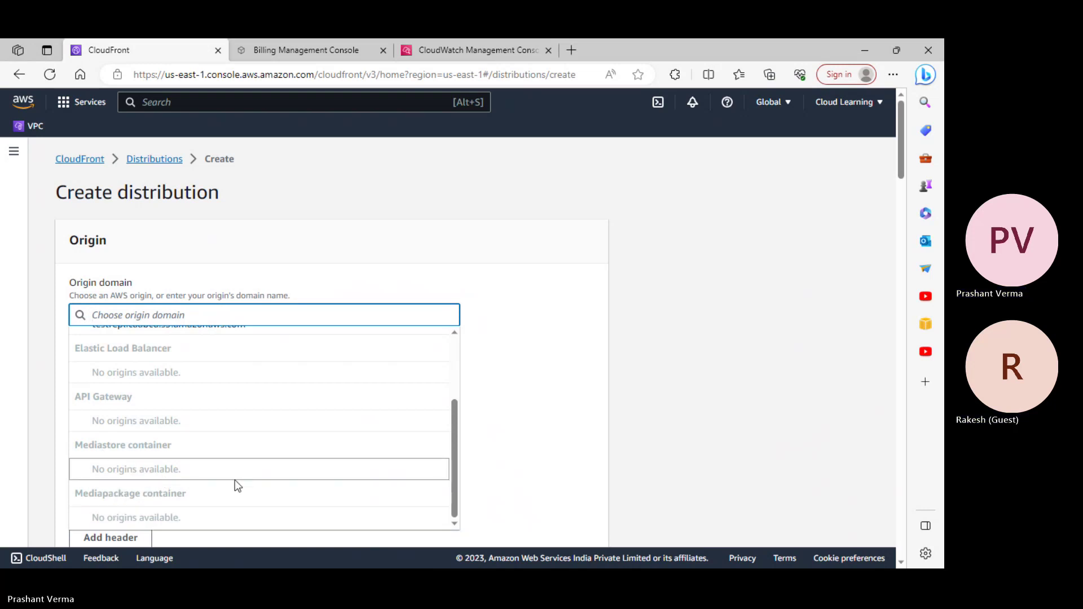
scroll(160, 374, up, 2)
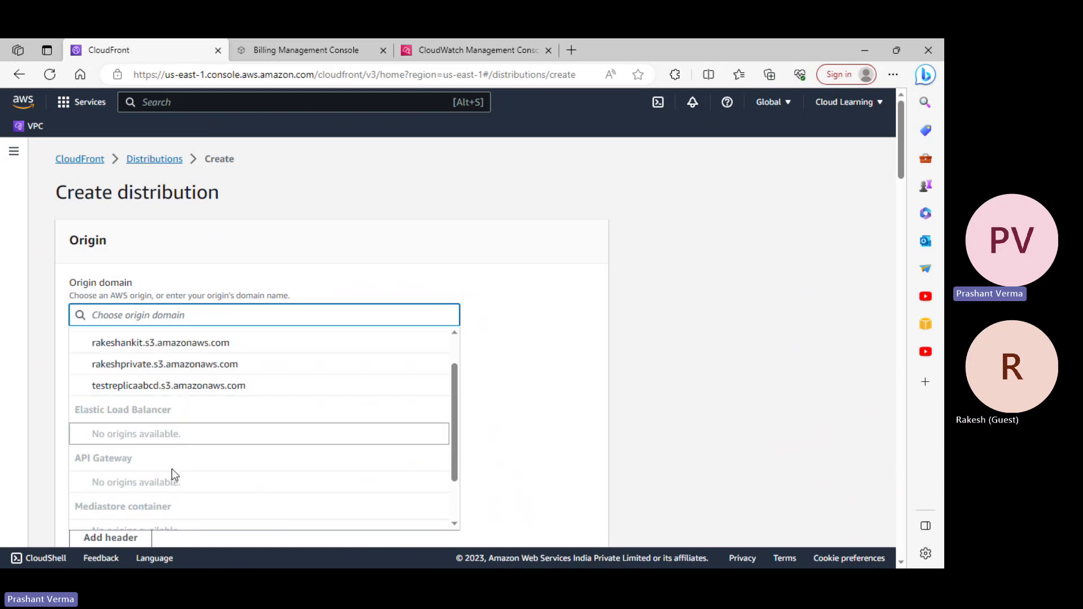
scroll(169, 476, down, 2)
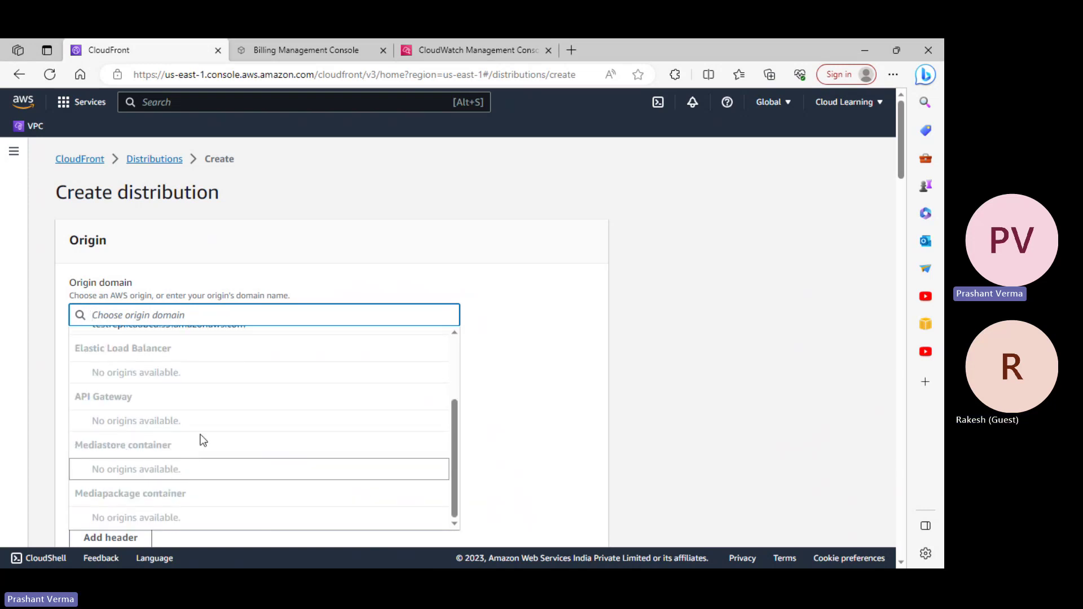
click(524, 427)
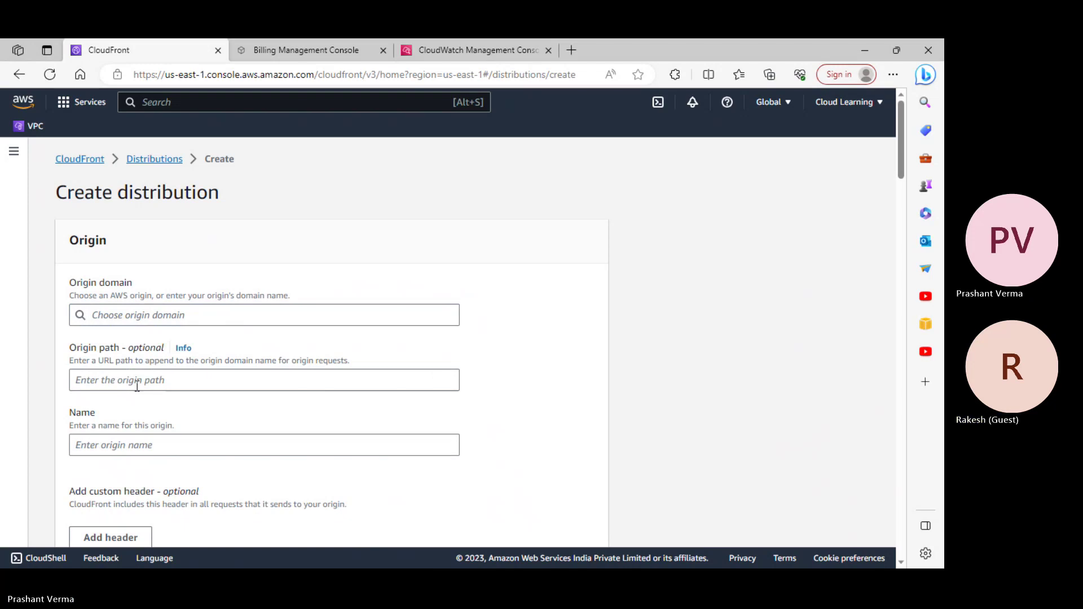
click(150, 316)
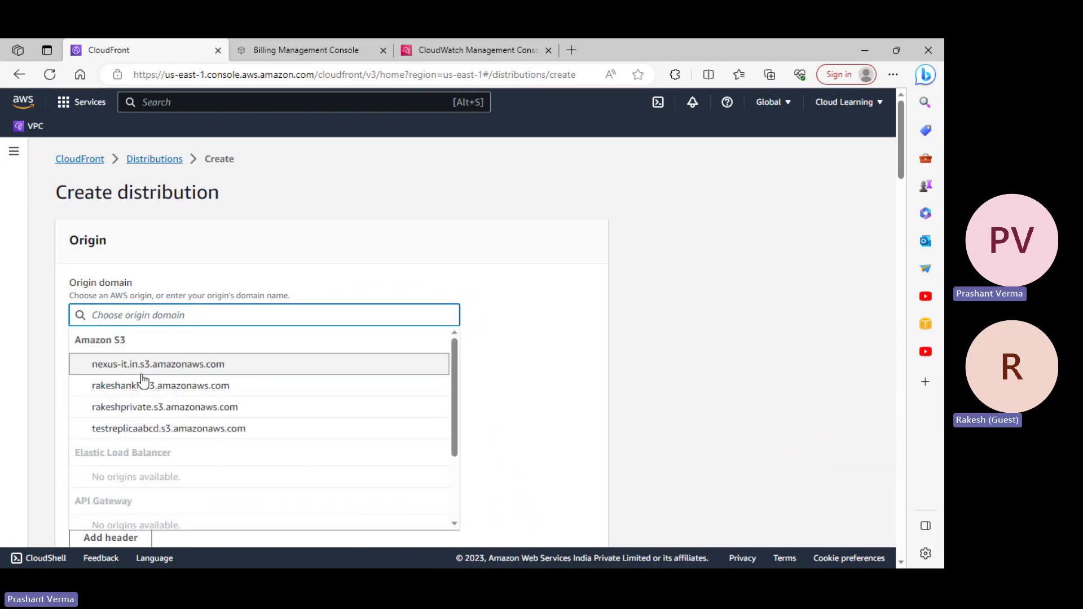
- Search the AWS services for "s3", open S3 in a new browser tab, and open the nexus-it.in bucket
click(160, 102)
text(s3)
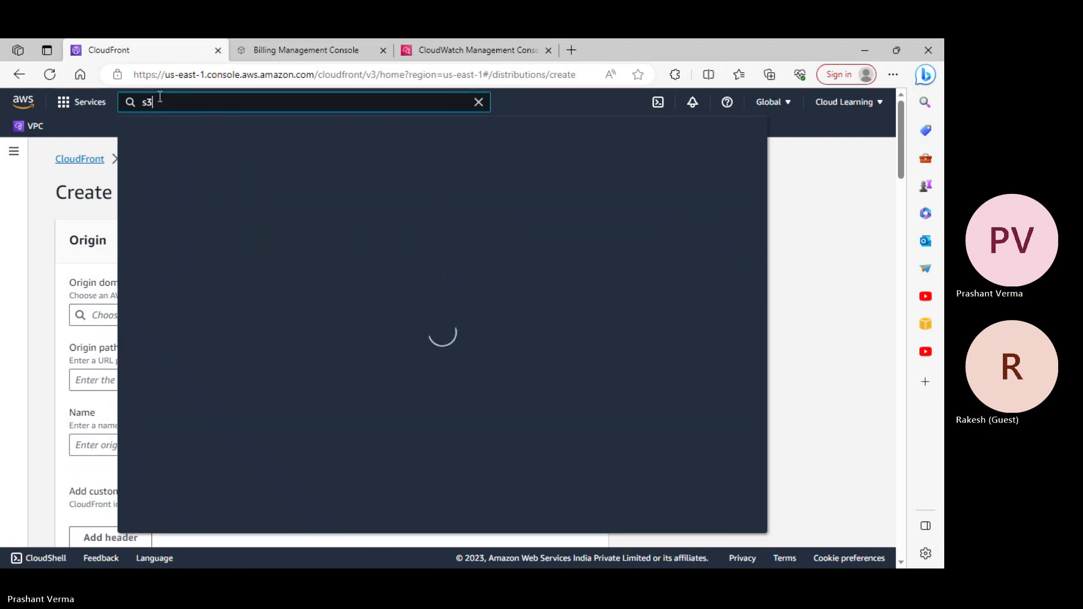
right_click(340, 238)
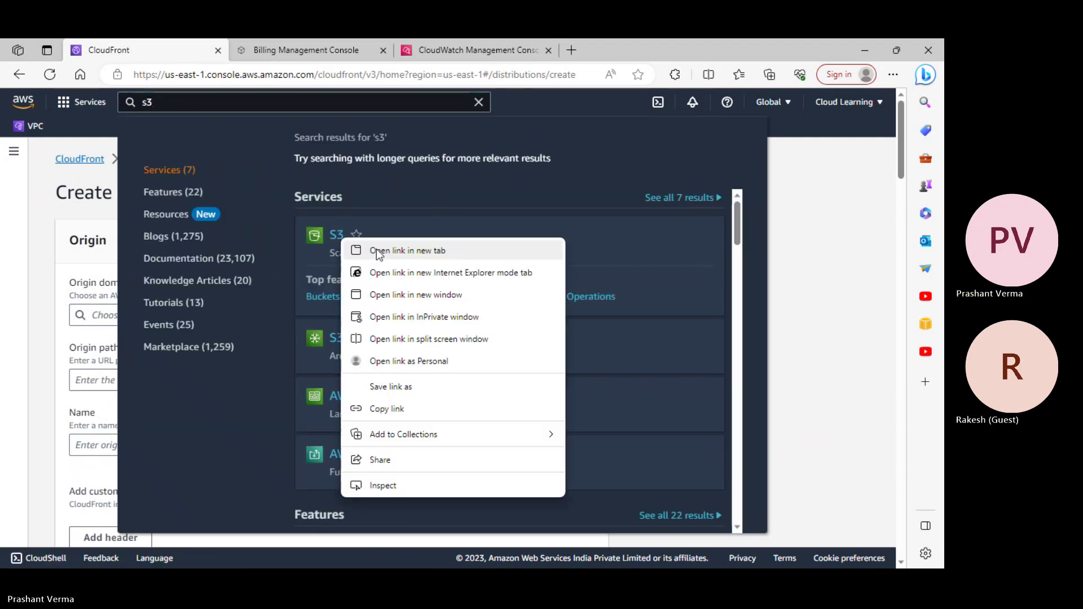
click(377, 250)
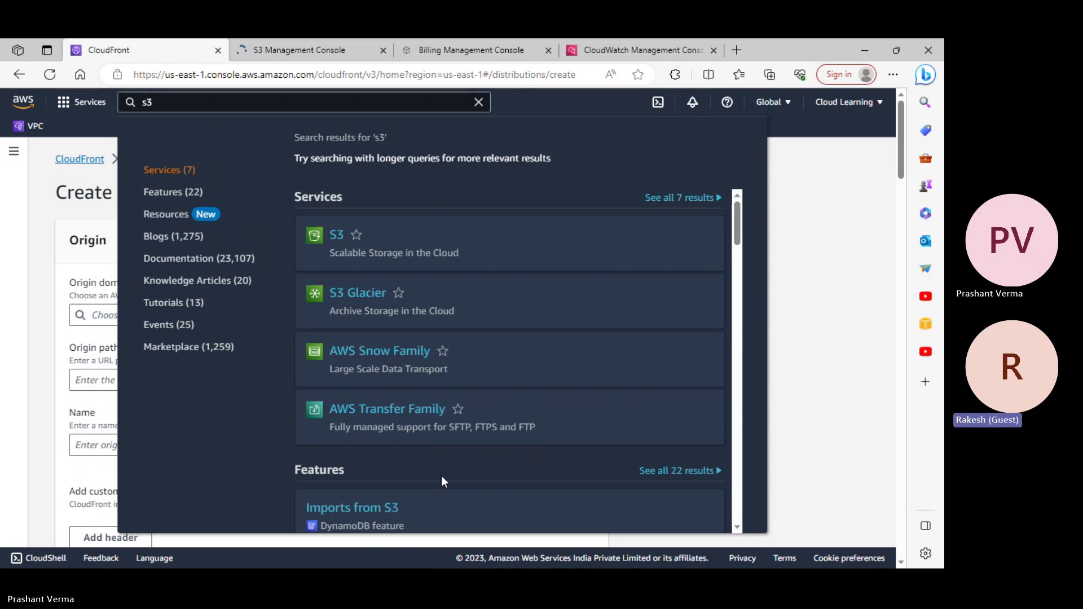
click(311, 58)
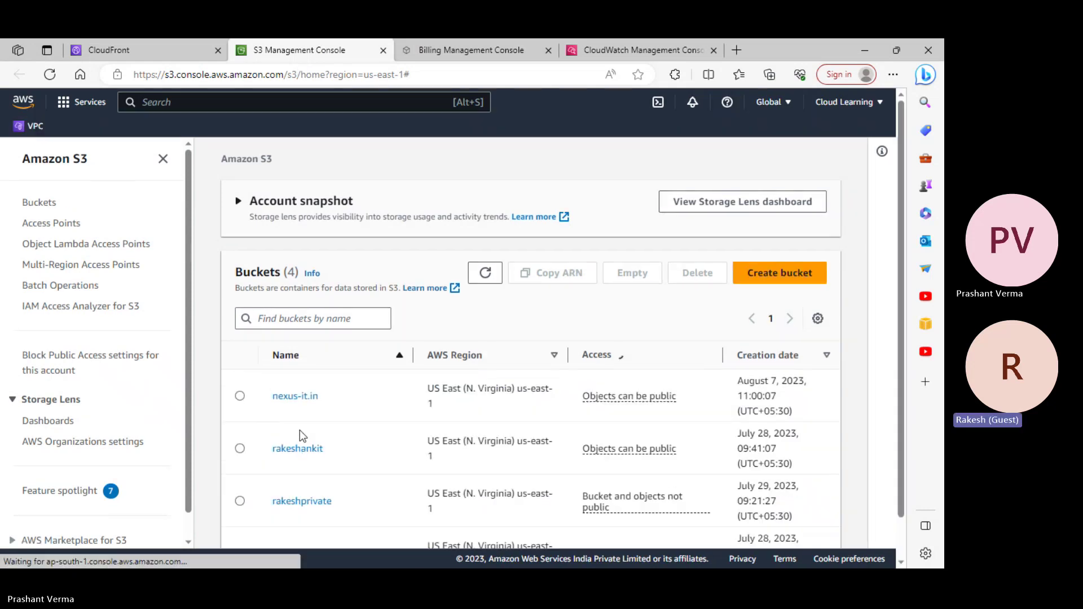
click(295, 394)
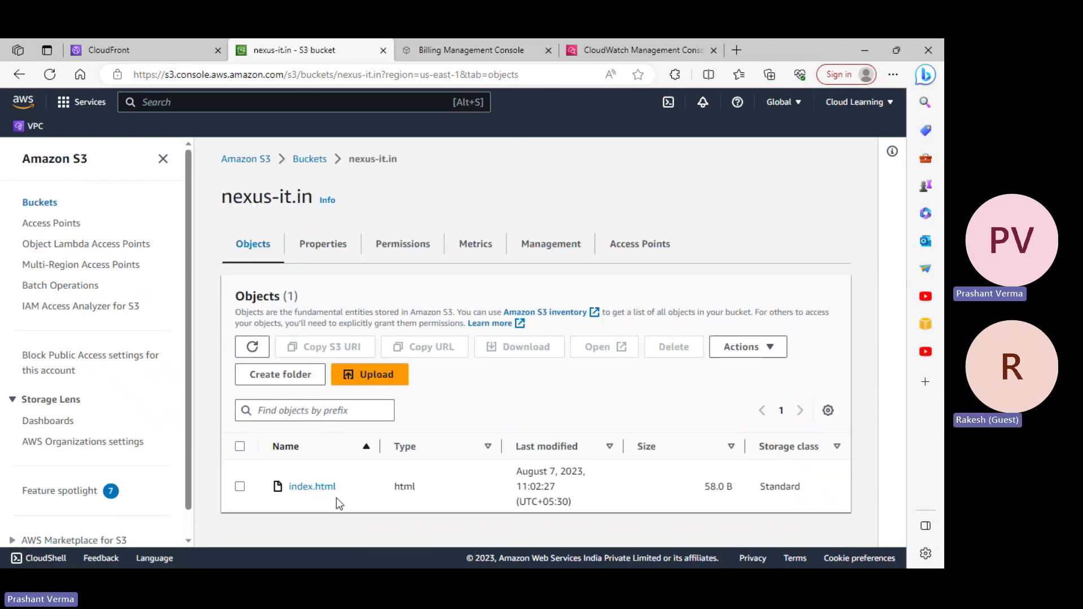
- Start an upload to the nexus-it.in bucket and select "Want to Learn AWS - Learn with Me from 19th December" (4).jpg and (5).jpg in Downloads
click(405, 377)
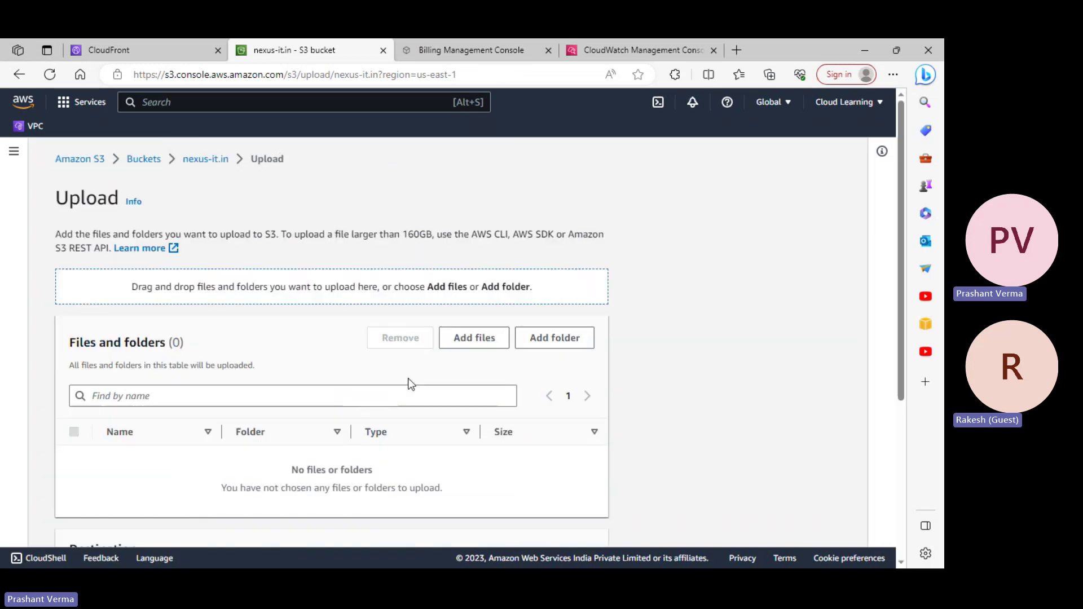
click(488, 341)
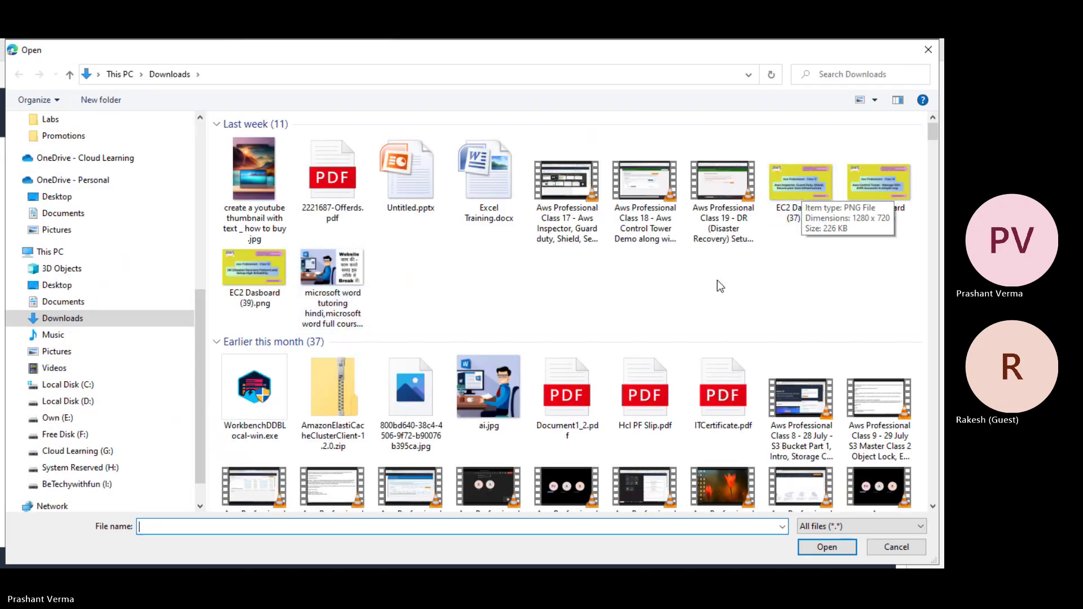
scroll(680, 326, down, 5)
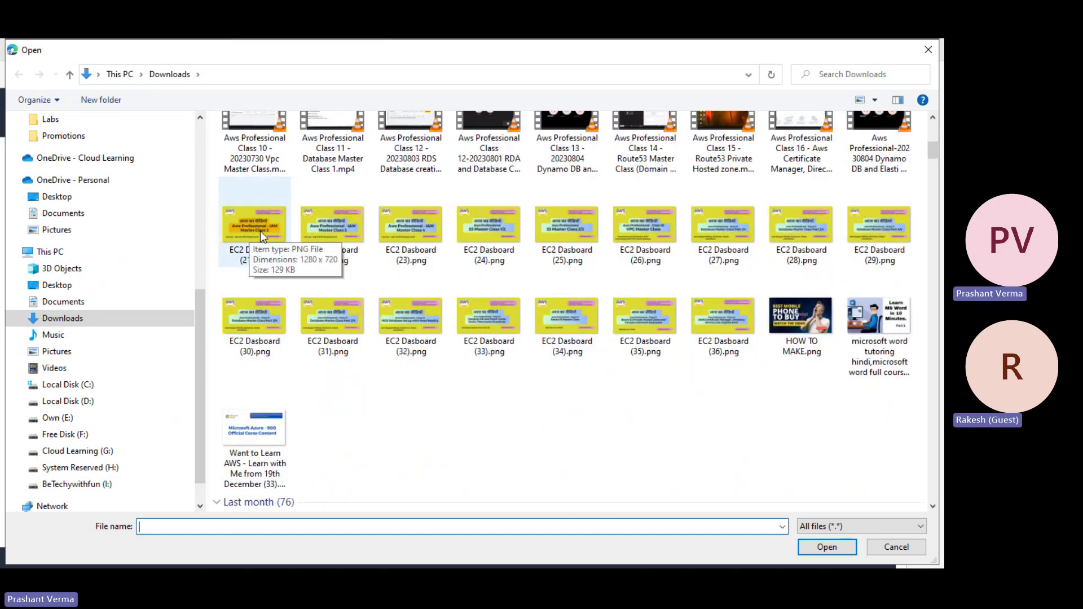
scroll(398, 409, down, 7)
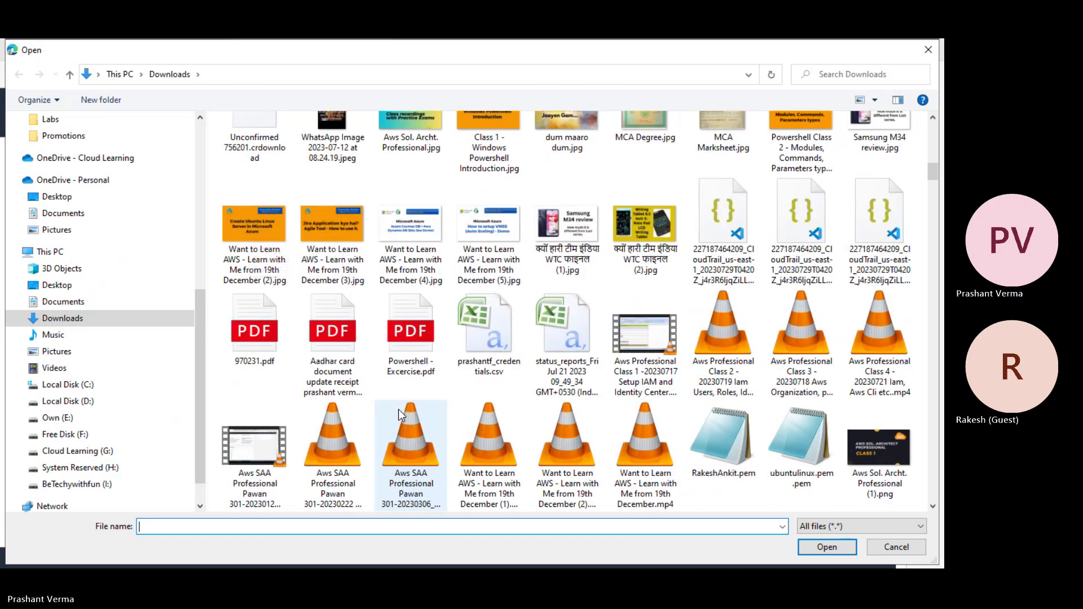
scroll(404, 414, down, 3)
scroll(344, 280, up, 1)
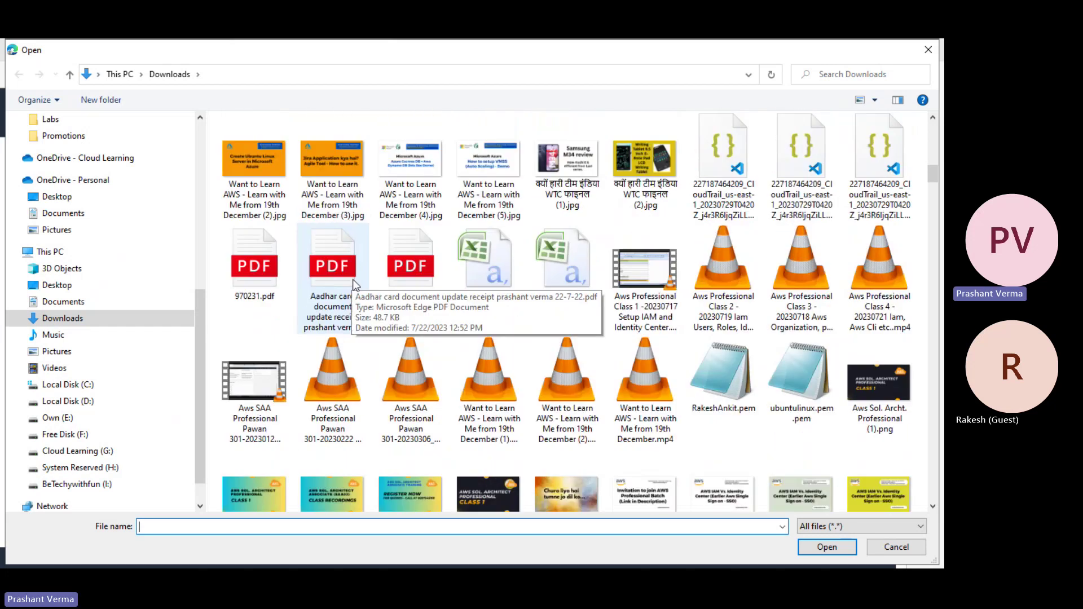
click(407, 171)
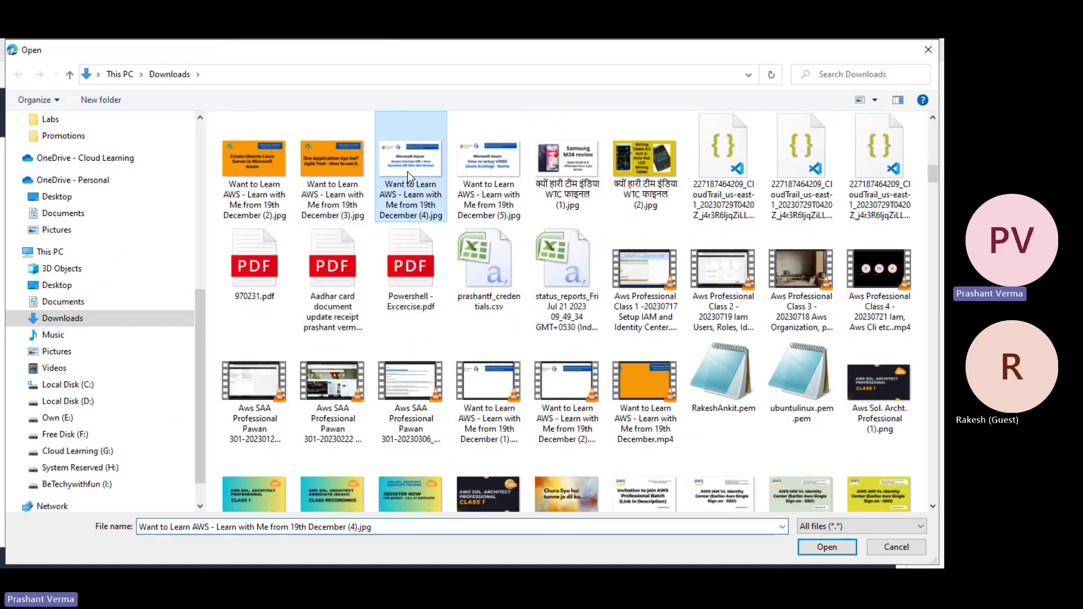
ctrl+click(484, 167)
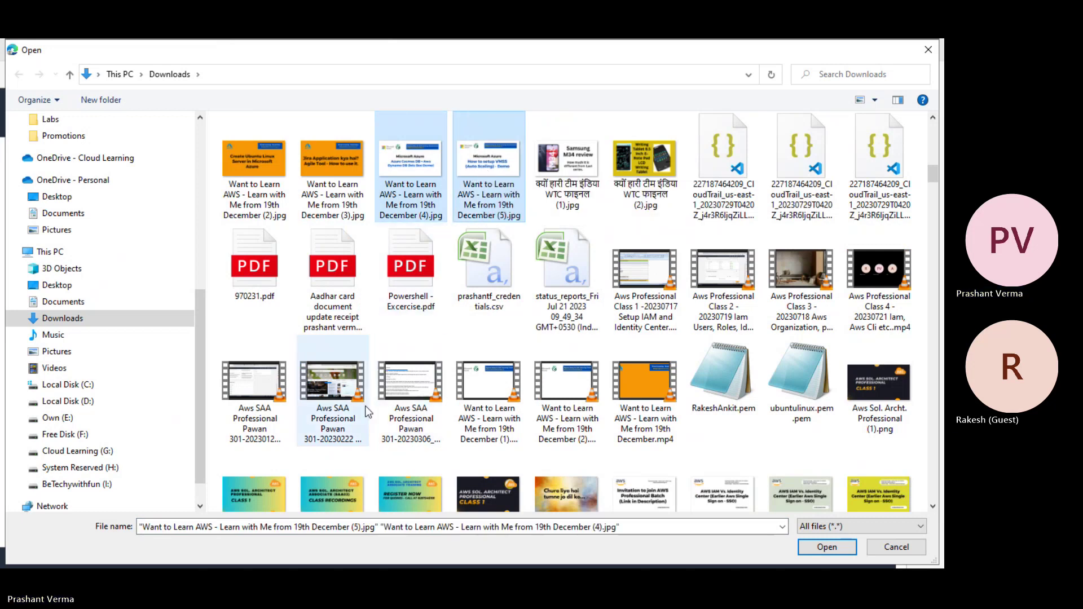
scroll(379, 463, down, 10)
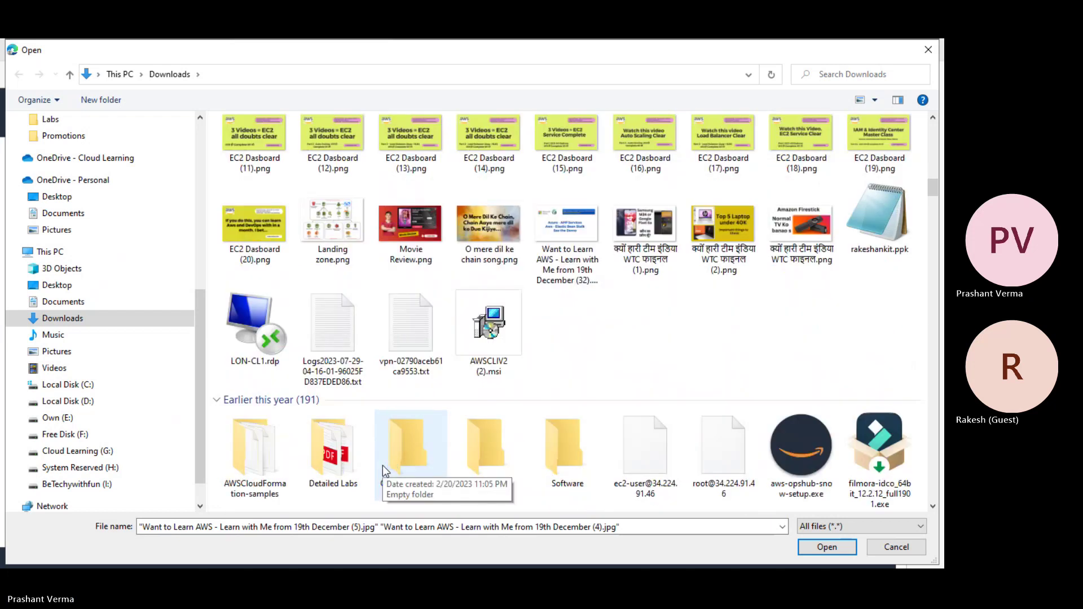
ctrl+click(339, 337)
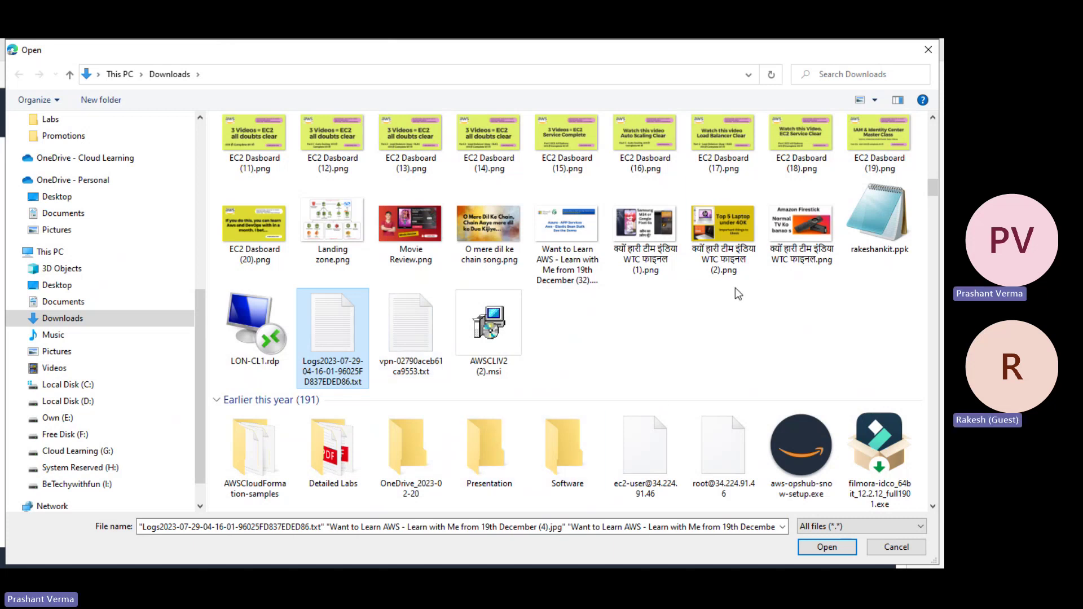
ctrl+click(646, 239)
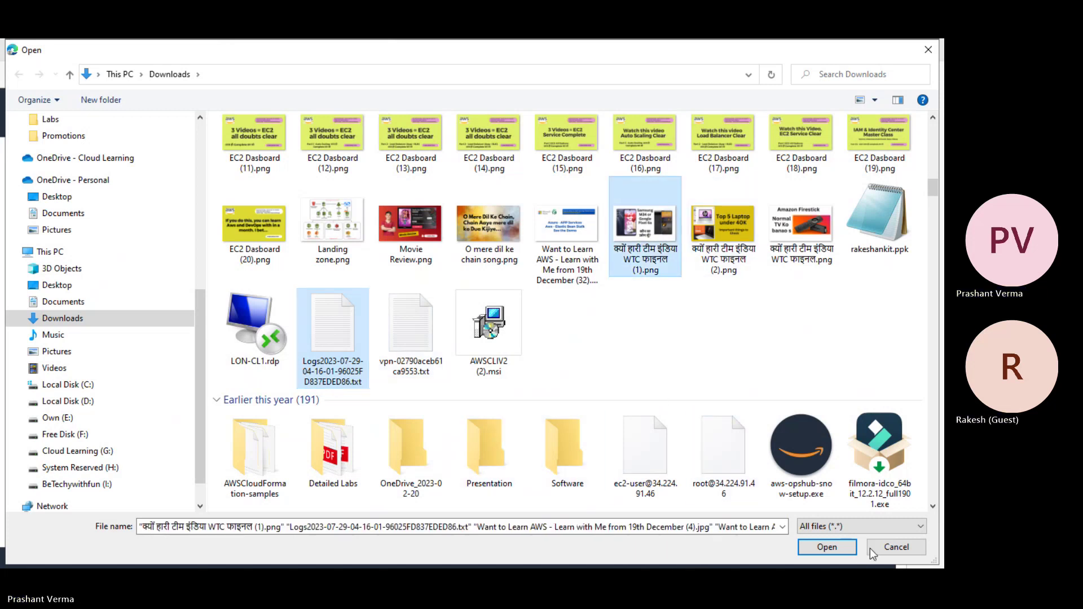
click(846, 546)
- Upload the four listed files to s3://nexus-it.in and close the upload status page to return to the bucket's objects
scroll(753, 499, down, 3)
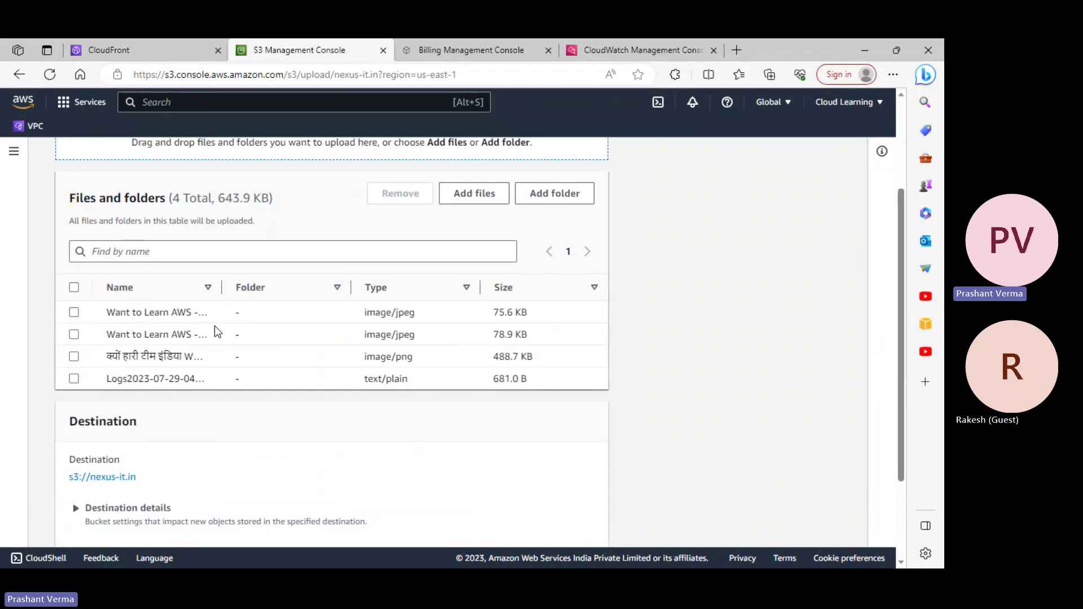
scroll(305, 339, down, 3)
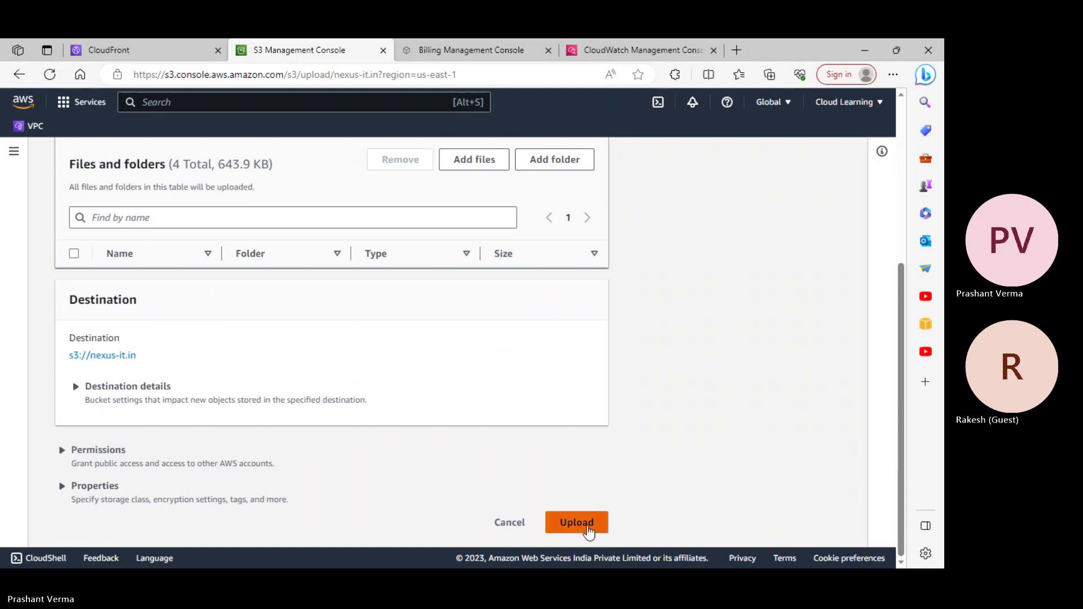
click(587, 526)
scroll(434, 404, down, 3)
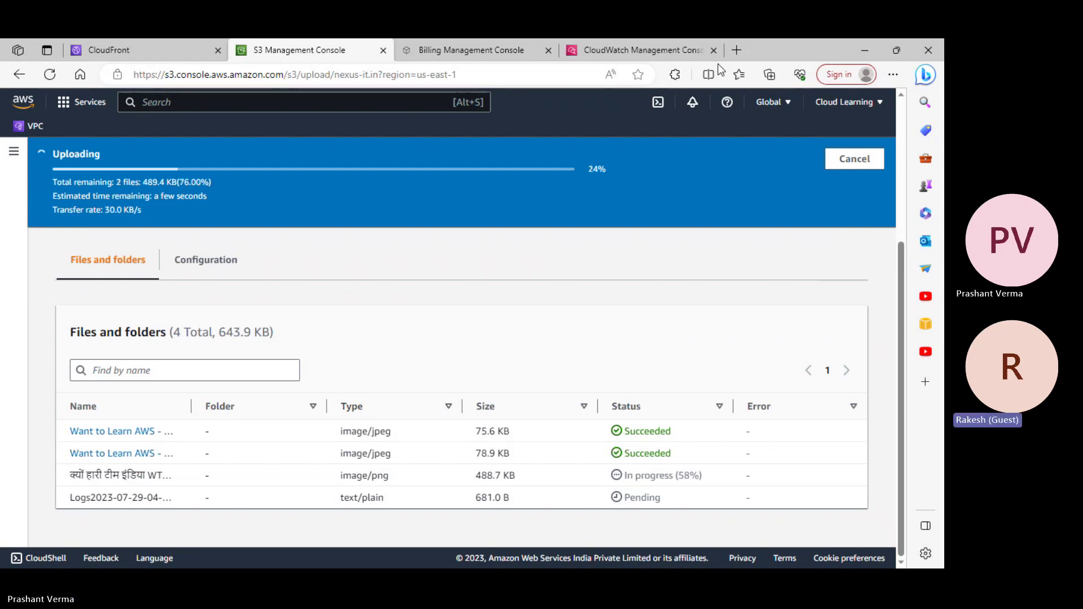
click(734, 51)
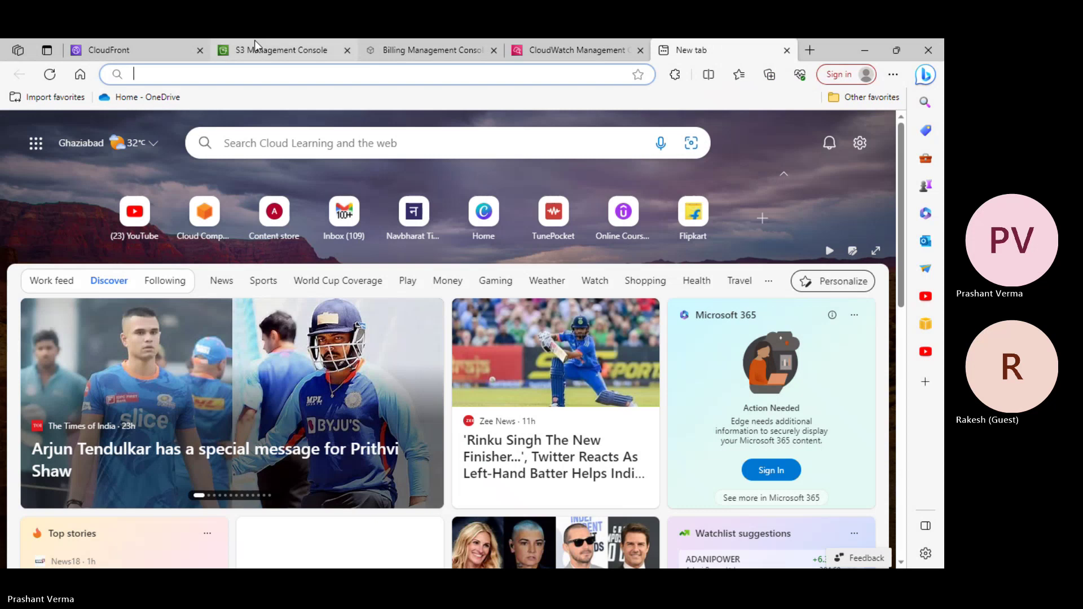
click(257, 50)
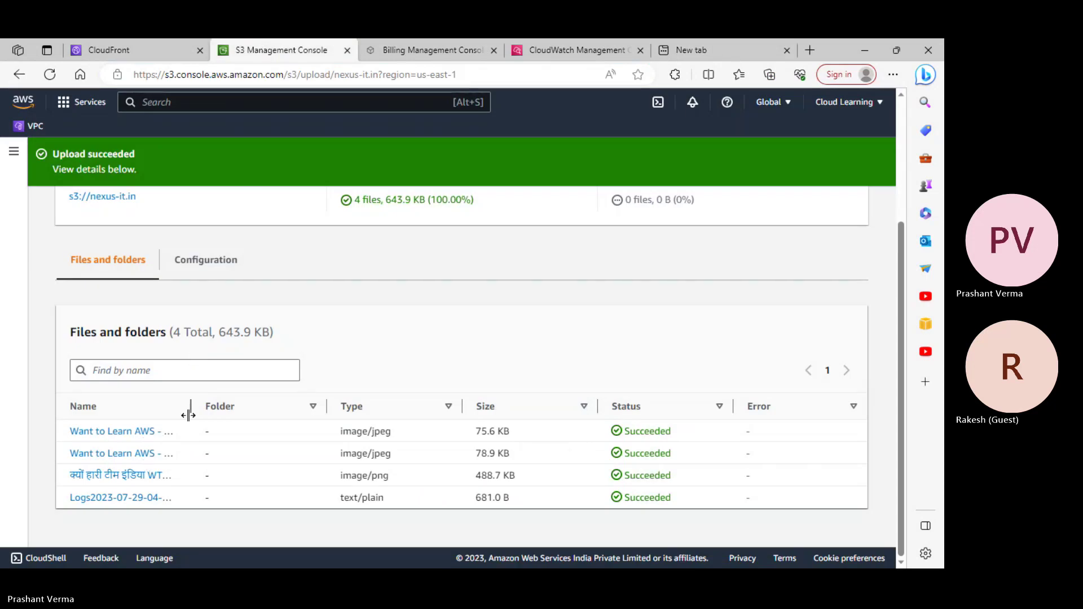
scroll(395, 415, up, 5)
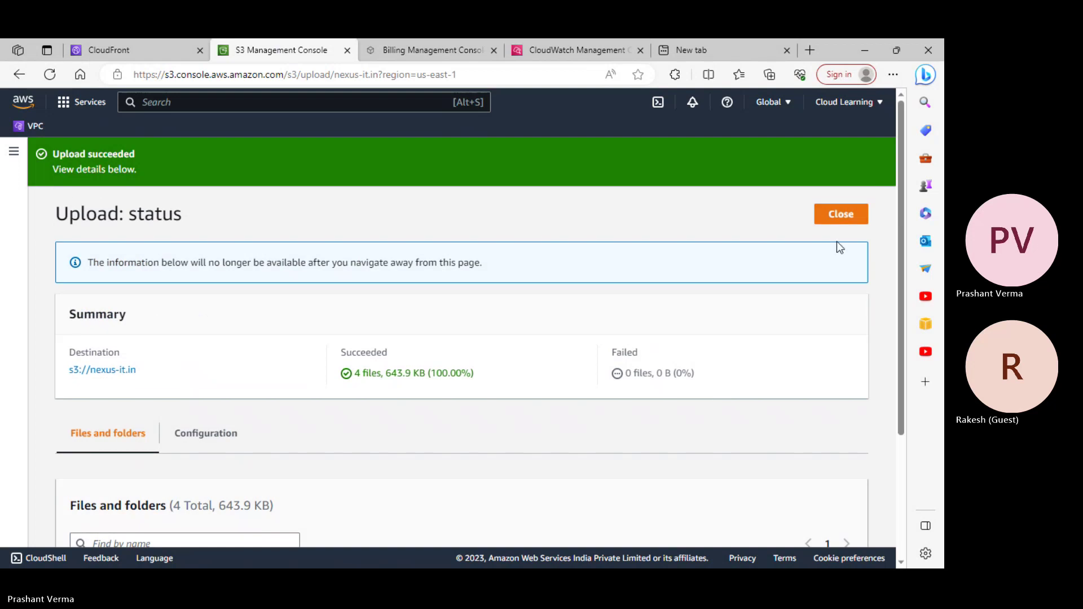
click(838, 207)
scroll(333, 407, down, 2)
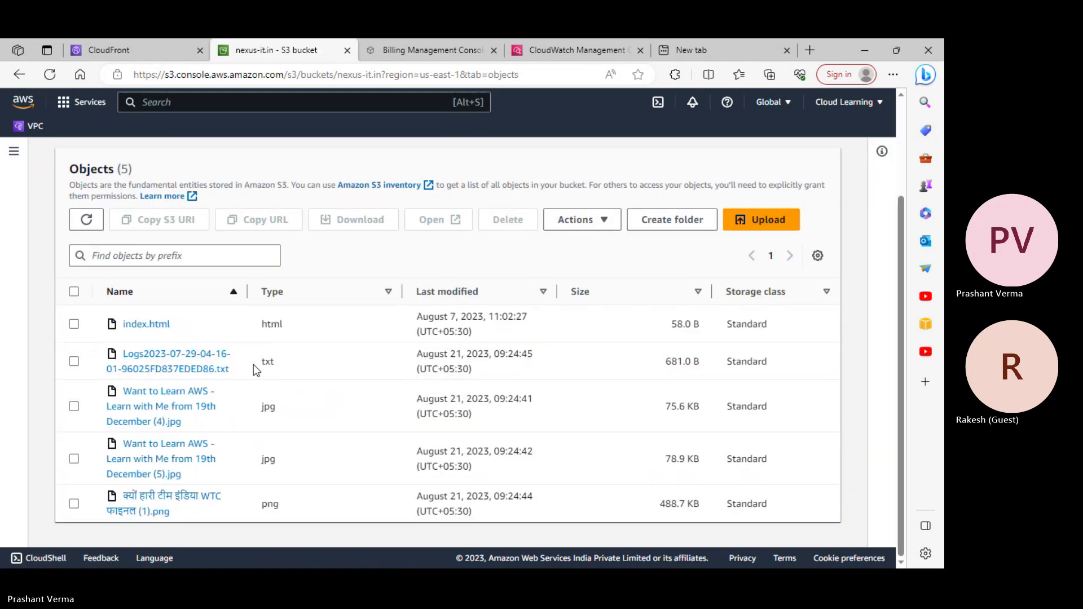
click(74, 362)
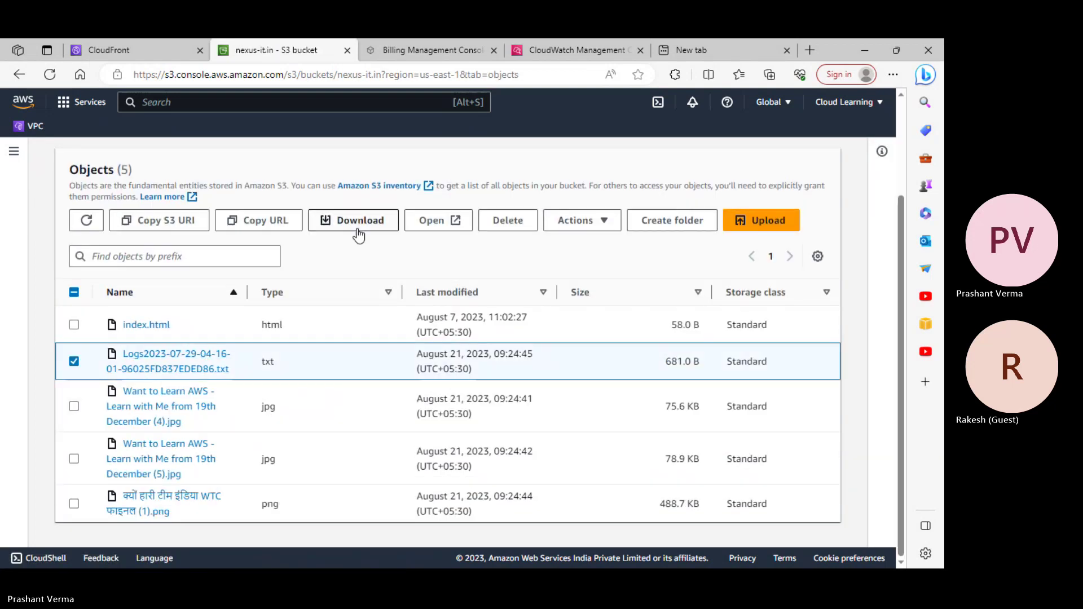
click(607, 221)
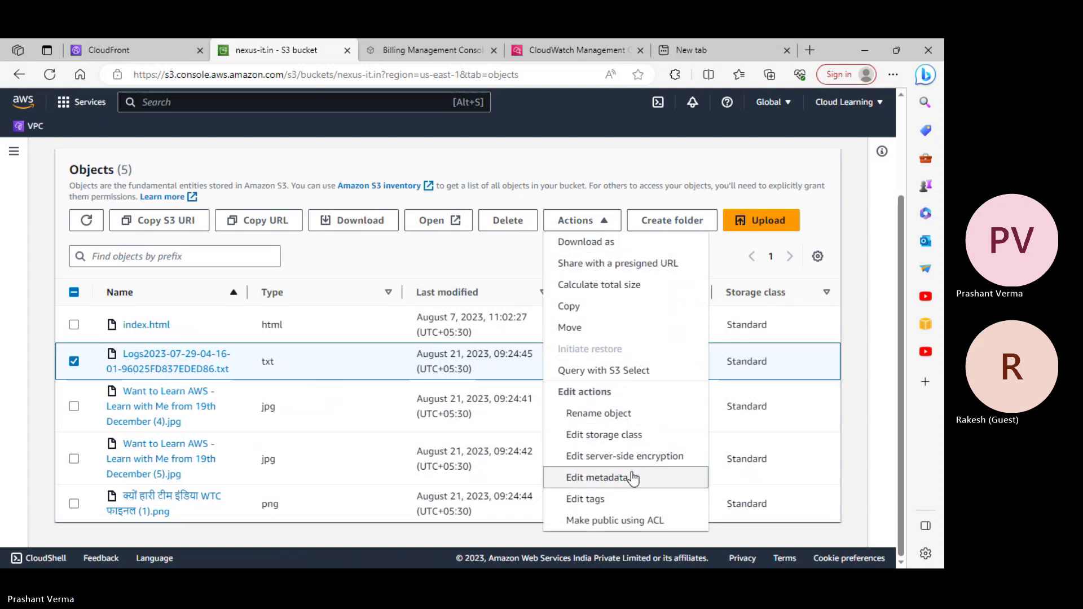
click(598, 413)
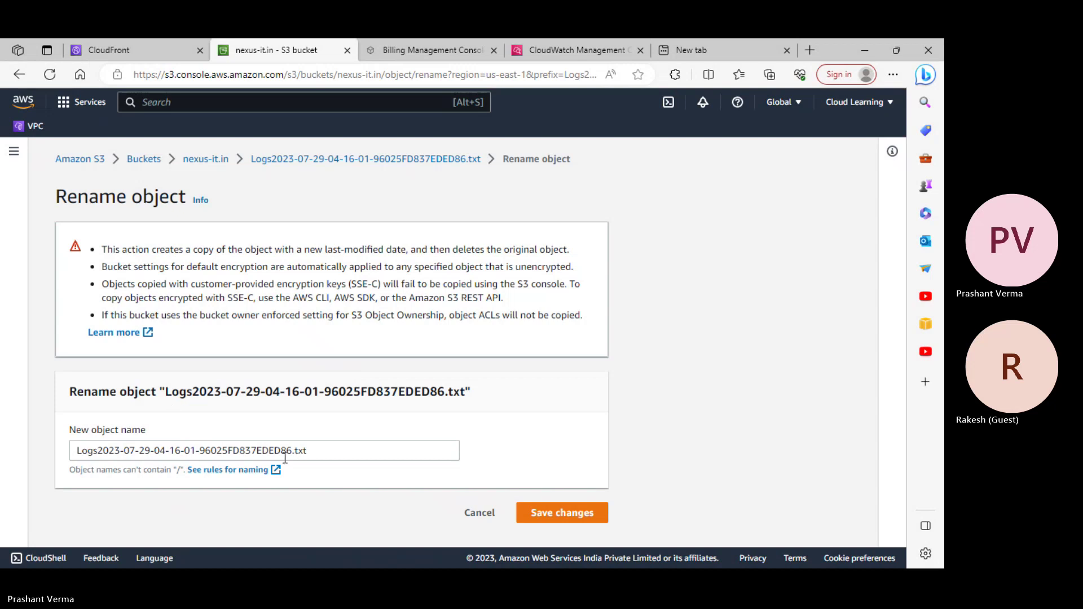
drag(285, 457, 25, 445)
text(1)
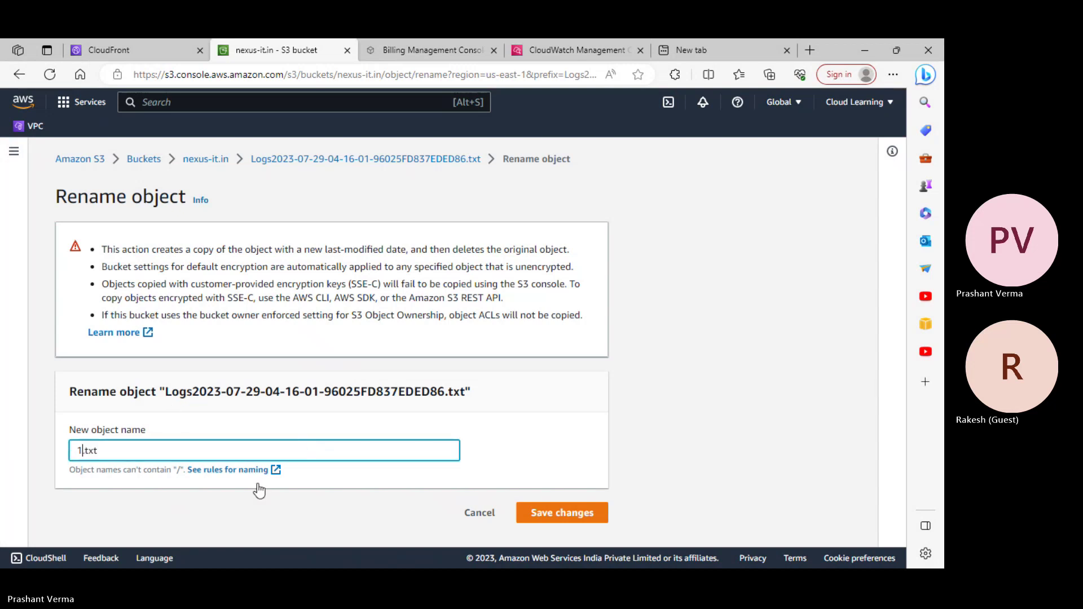
click(601, 515)
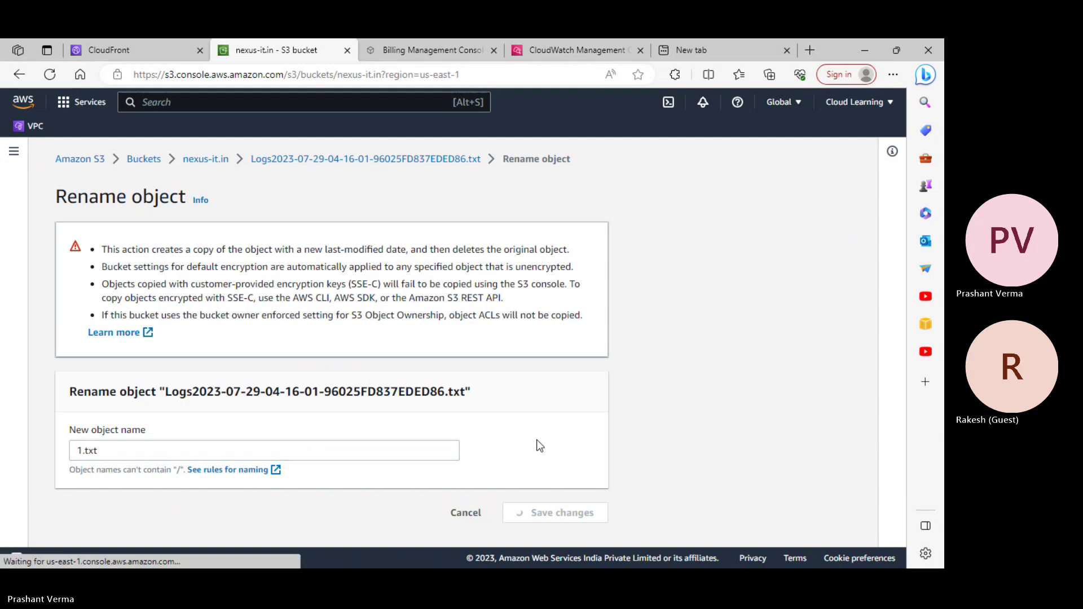
- Rename the object "Want to Learn AWS - Learn with Me from 19th December (4).jpg" to 2.jpg and save the change
scroll(283, 470, down, 3)
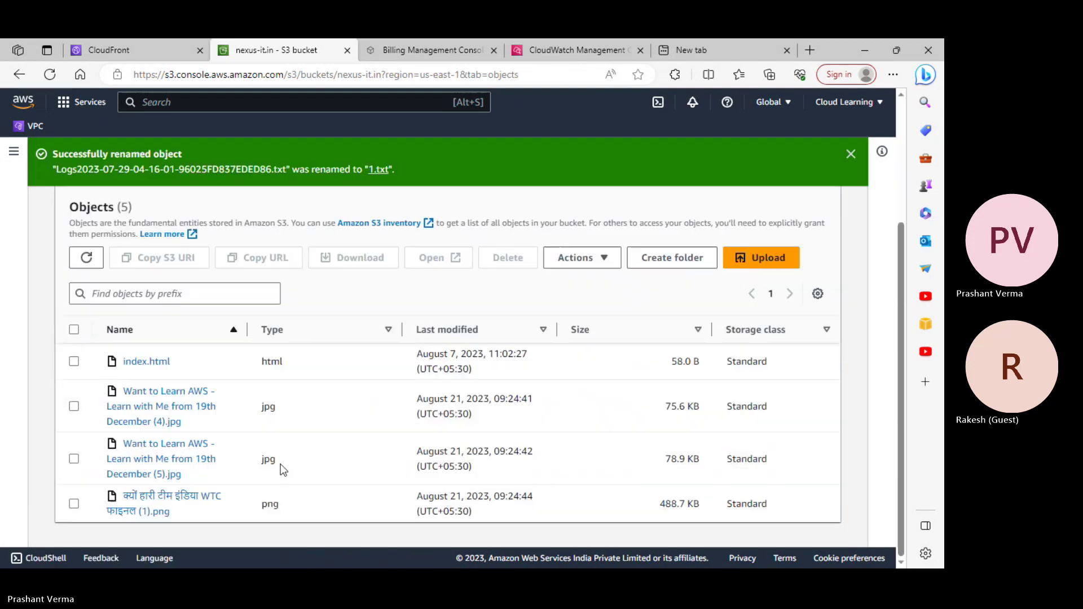
click(74, 406)
click(613, 265)
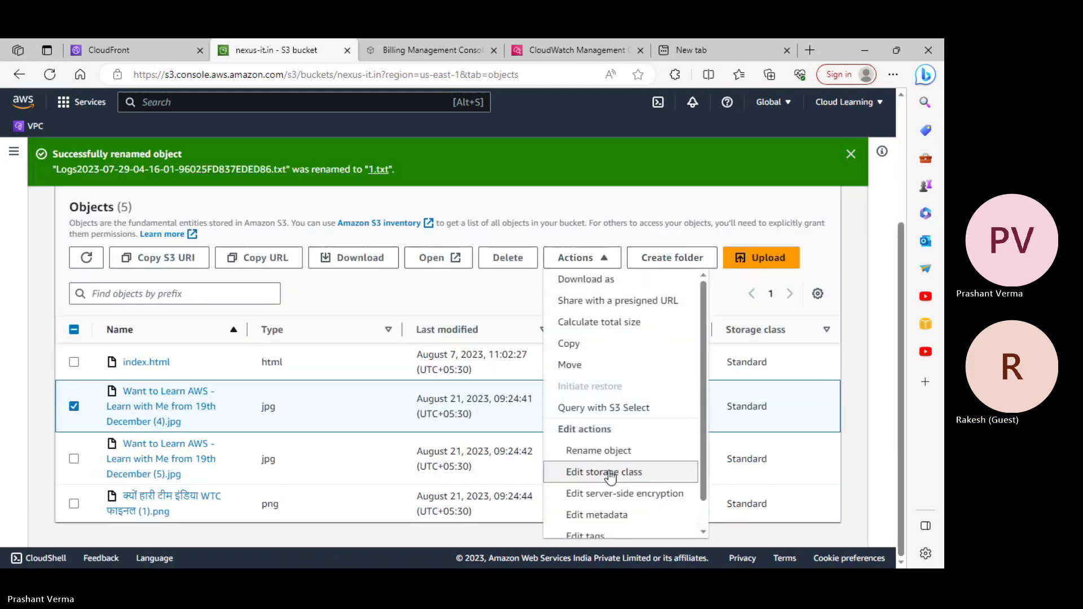
click(609, 451)
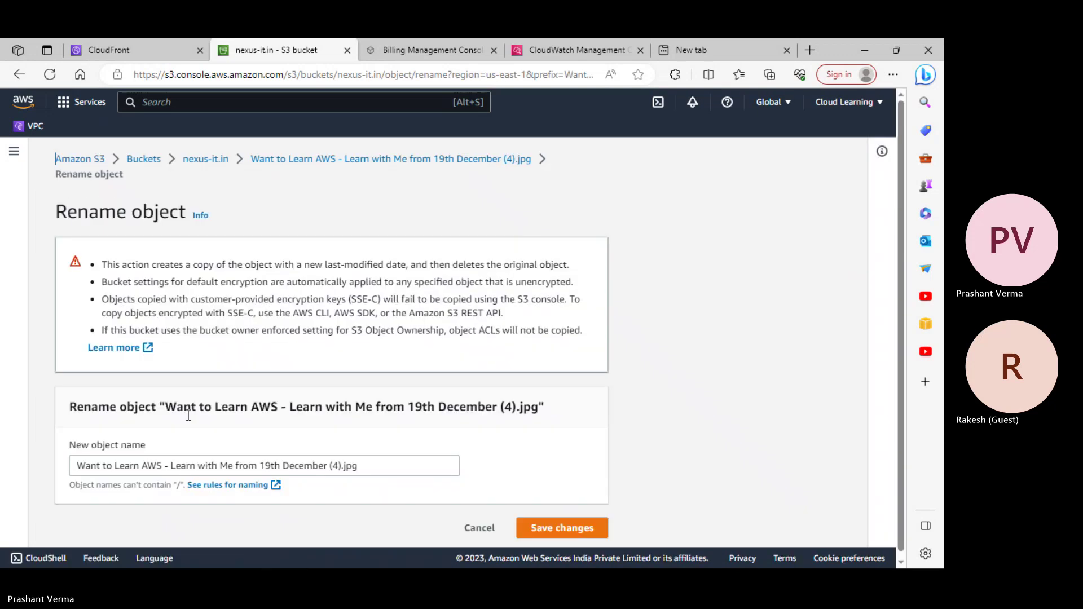
drag(340, 465, 32, 461)
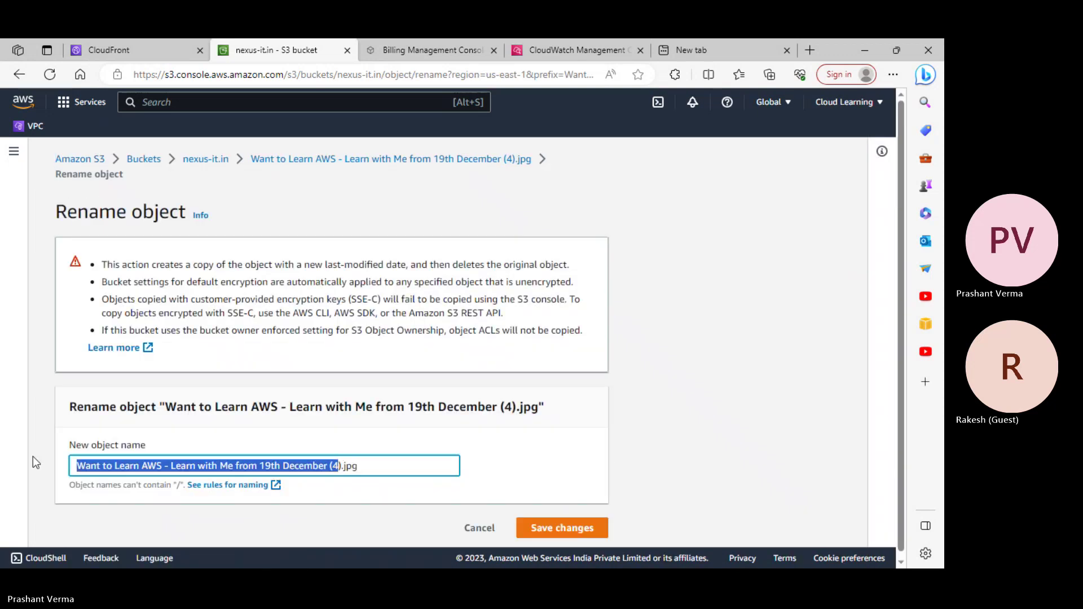
text(2)
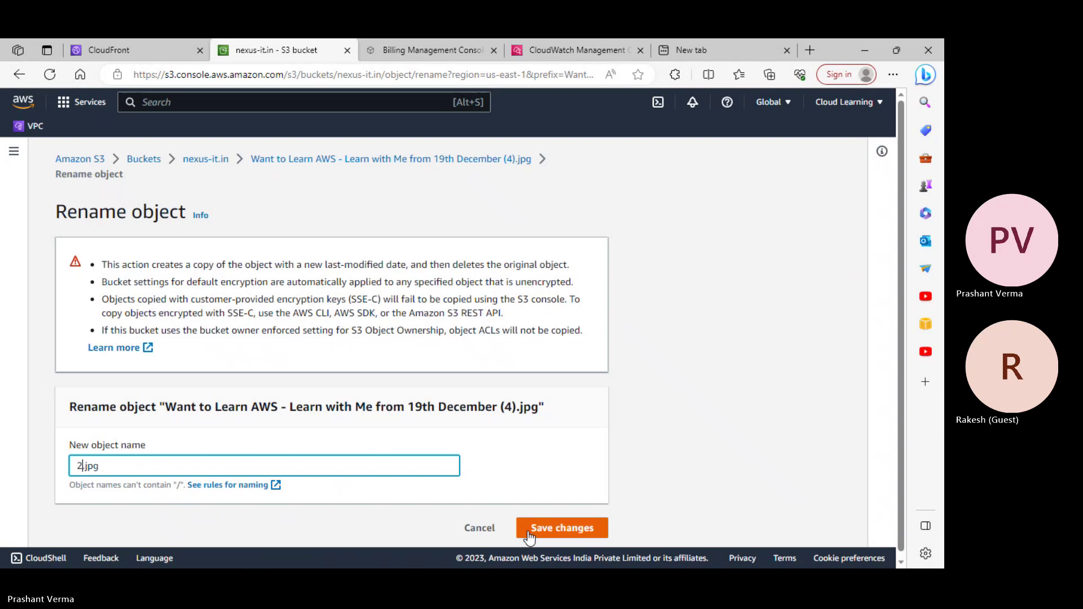
click(552, 529)
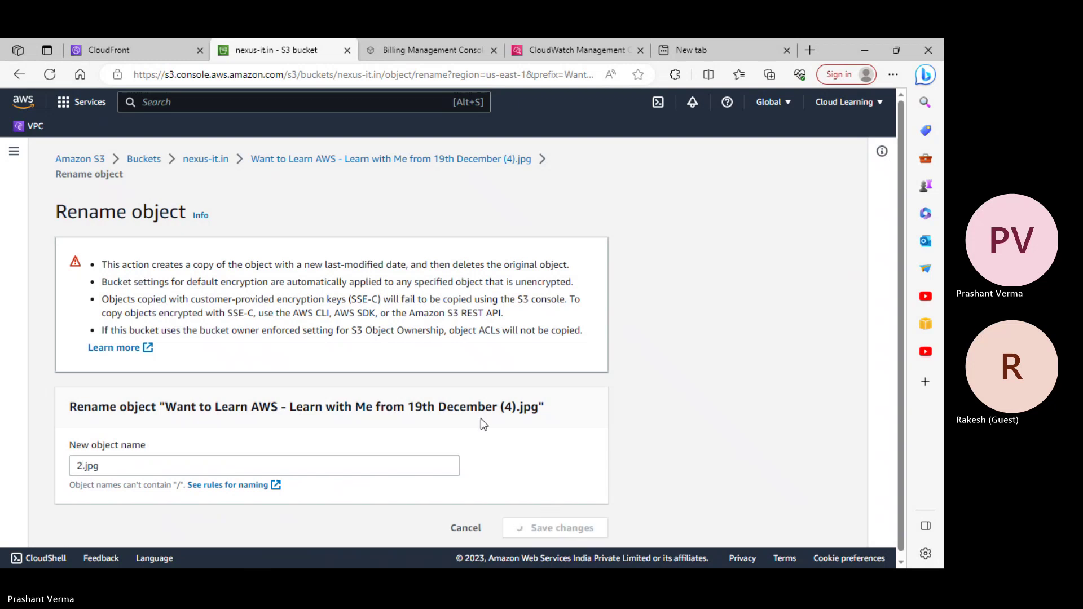
- Rename the object "Want to Learn AWS - Learn with Me from 19th December (5).jpg" to 3.jpg and save the change
scroll(563, 445, down, 3)
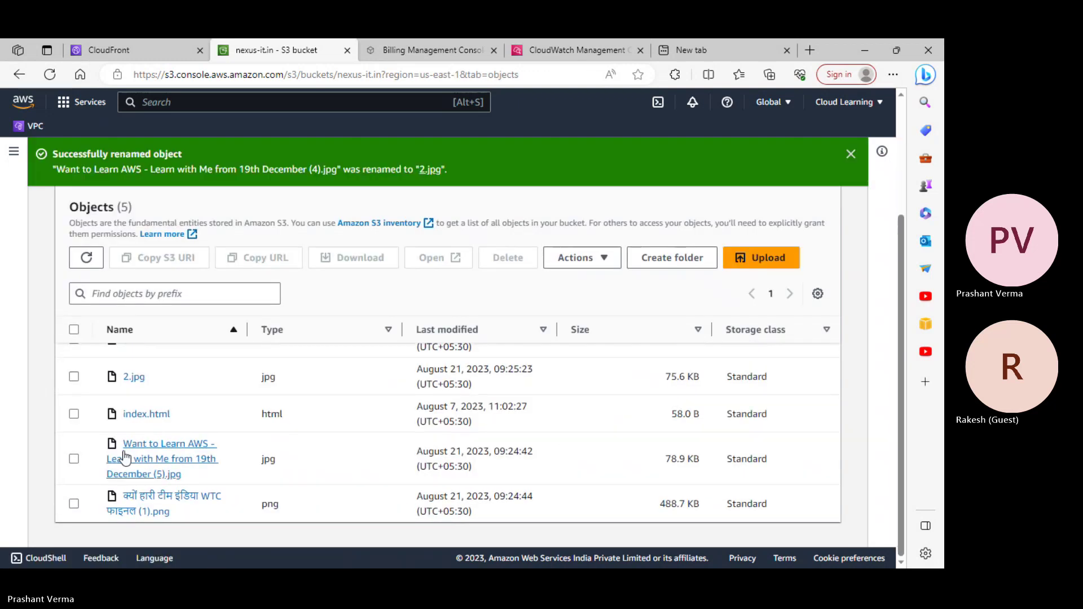
click(74, 459)
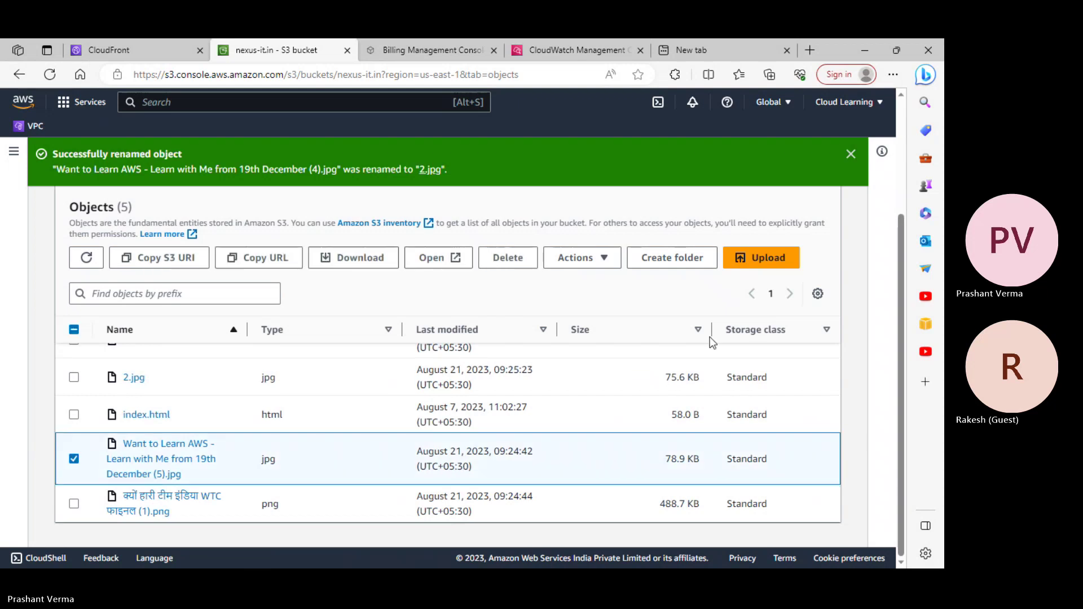
click(610, 260)
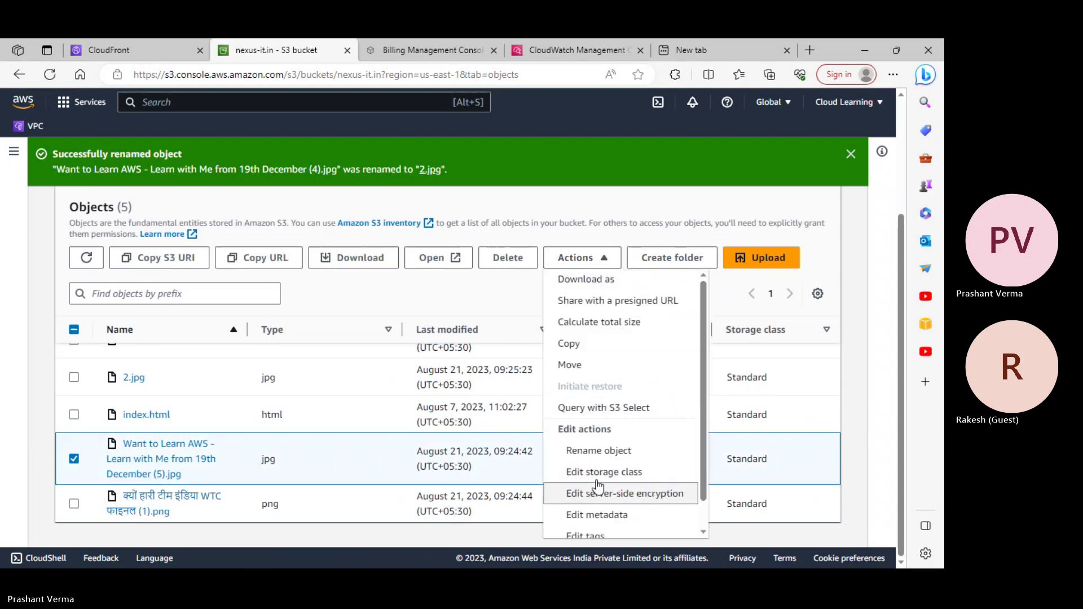
click(598, 452)
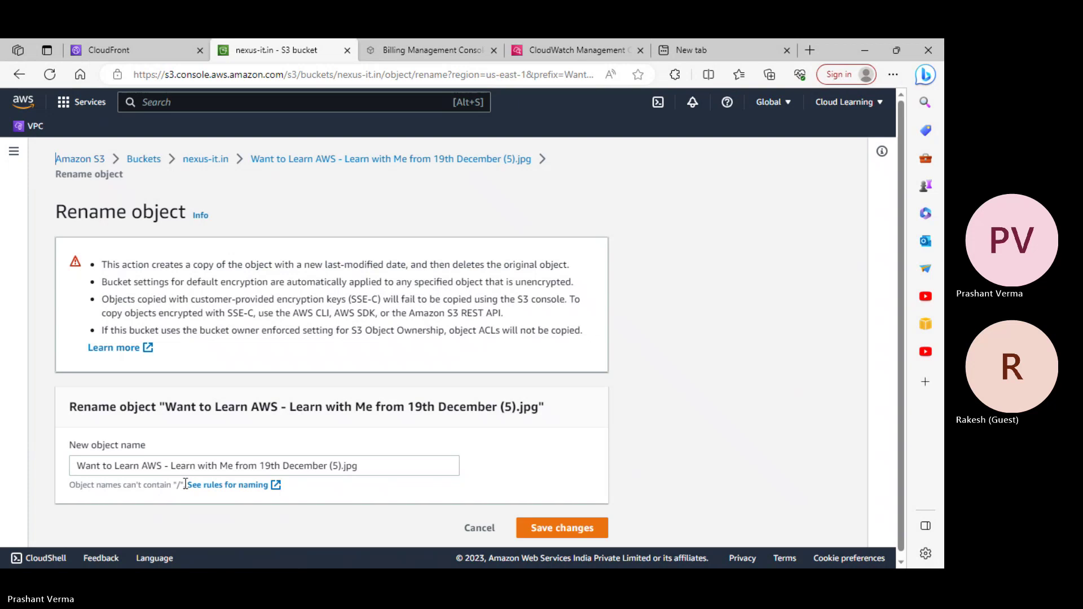
drag(340, 466, 27, 474)
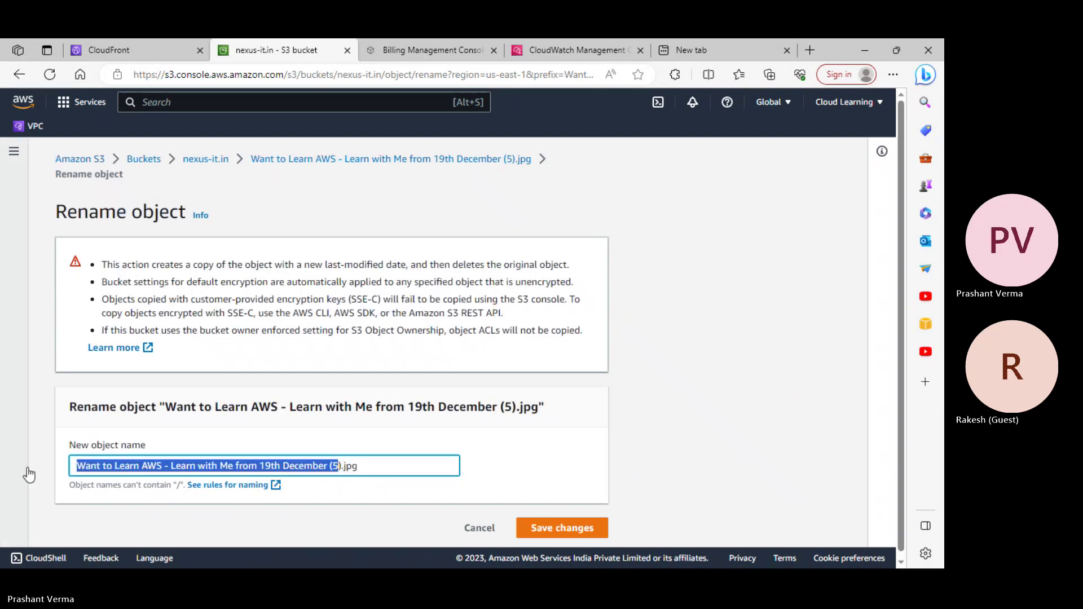
key(BackSpace)
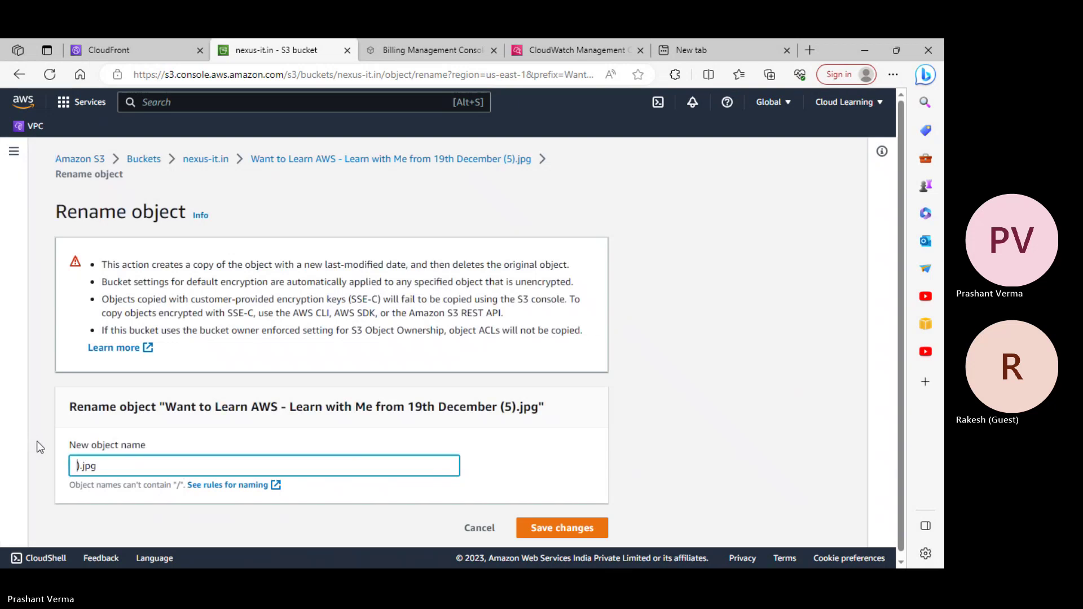
key(Delete)
text(3)
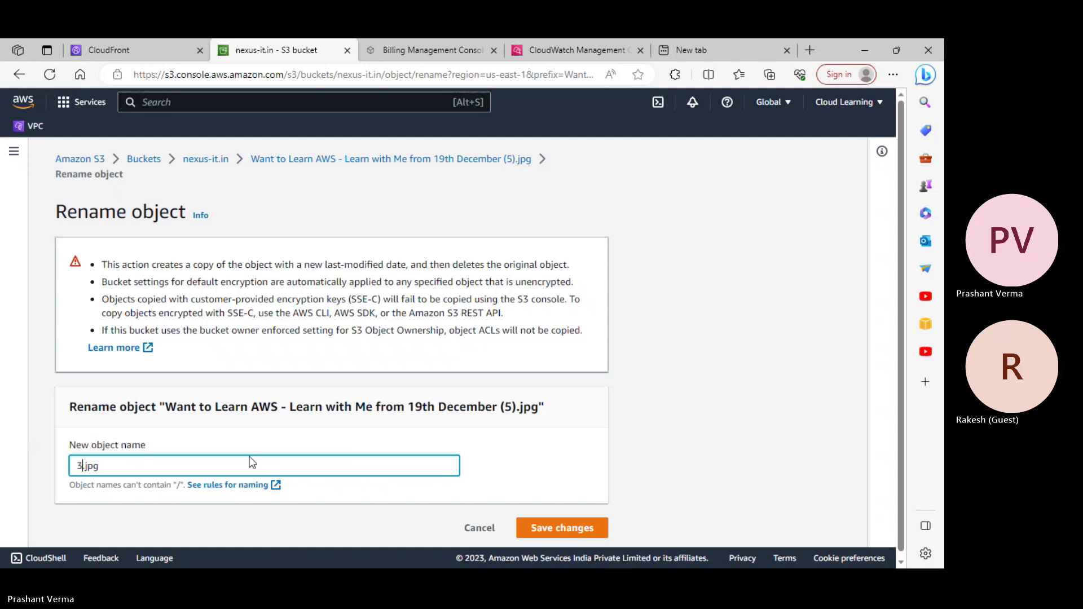
click(541, 529)
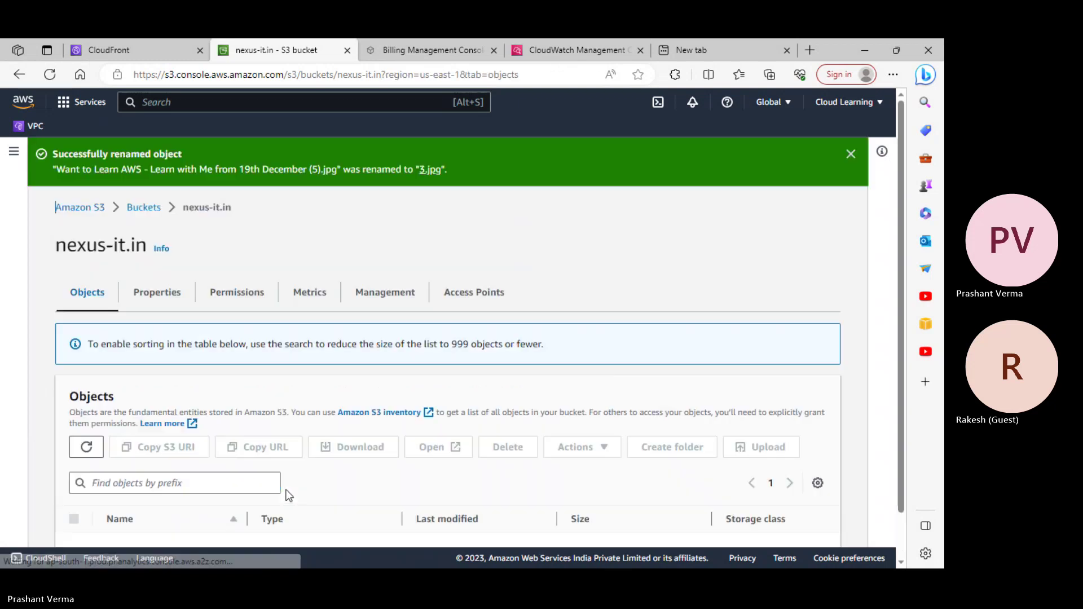
- Rename the object "क्यों हारी टीम इंडिया WTC फाइनल (1).png" to 4.png and save the change
scroll(357, 478, down, 3)
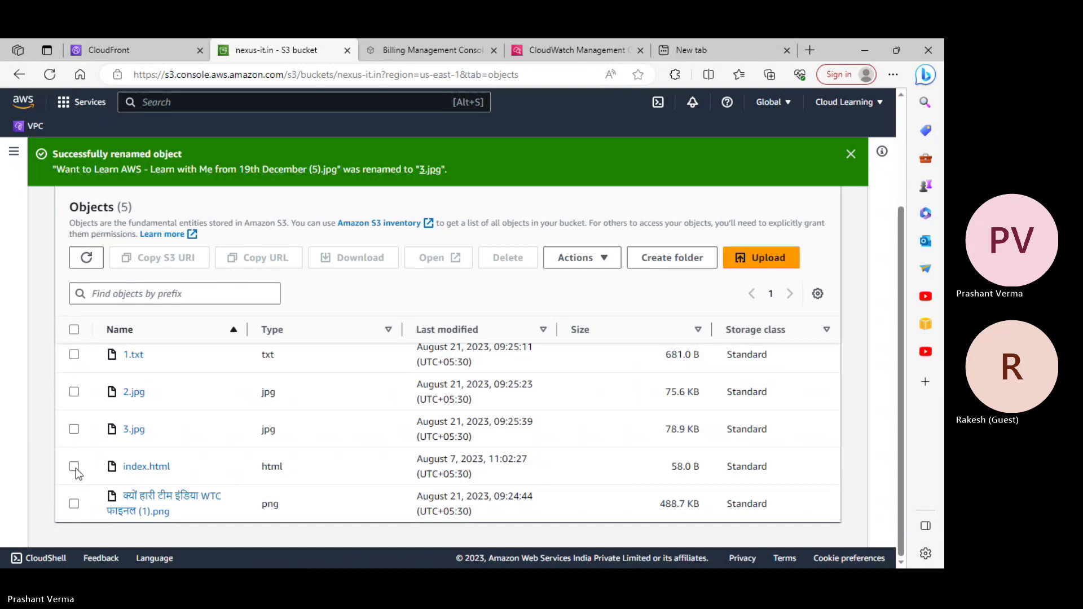
click(74, 503)
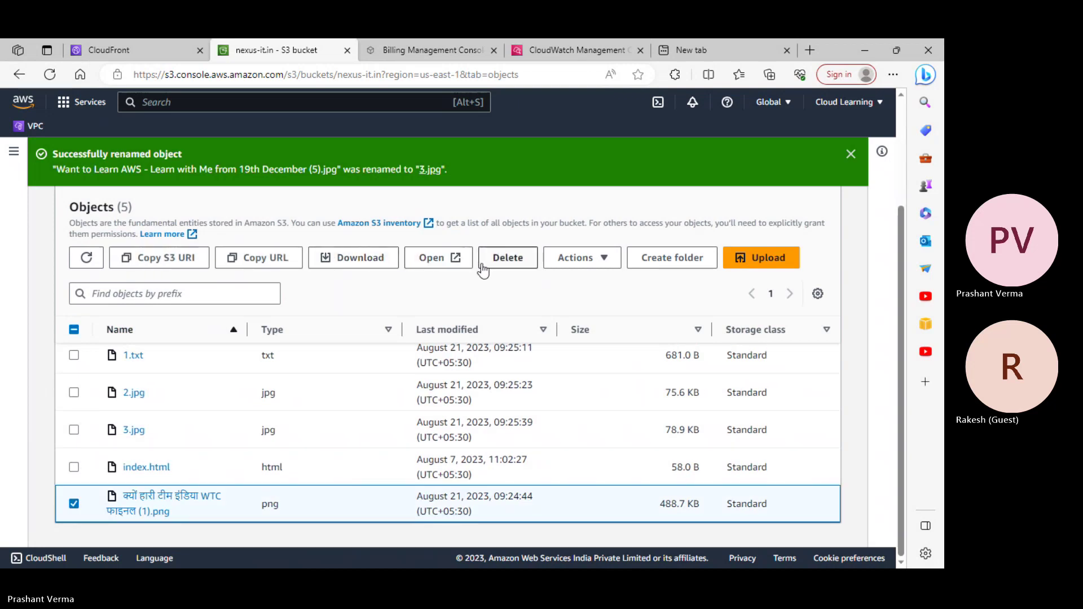
click(594, 269)
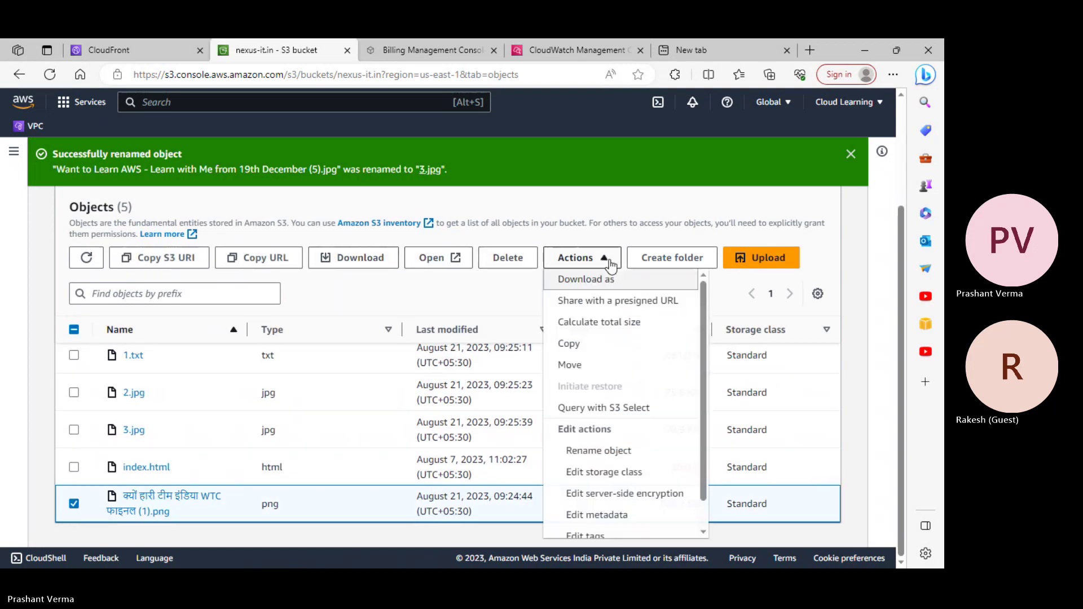
click(623, 459)
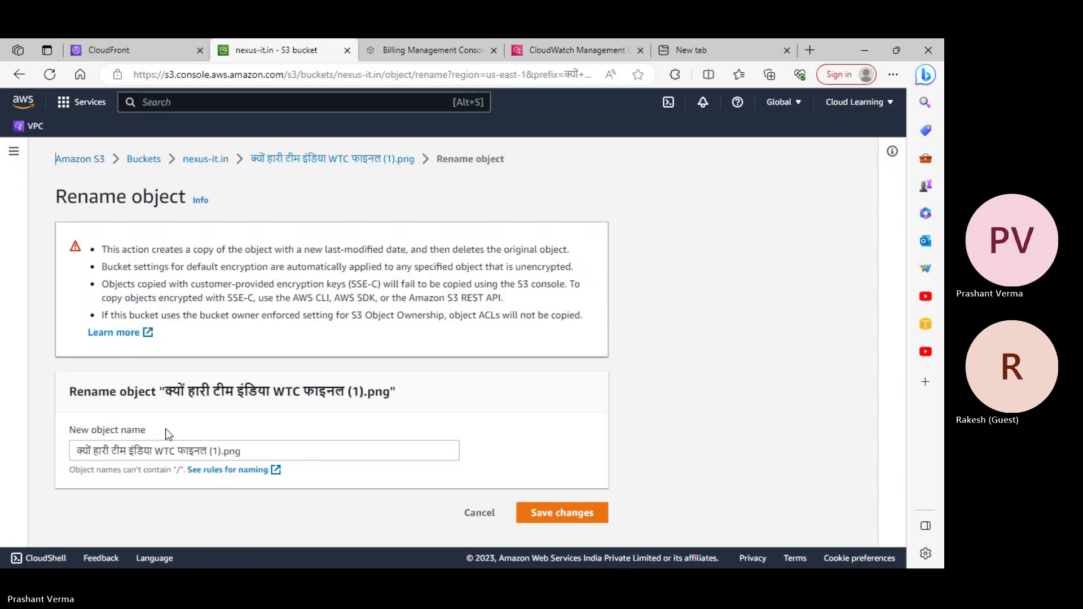
drag(220, 451, 5, 462)
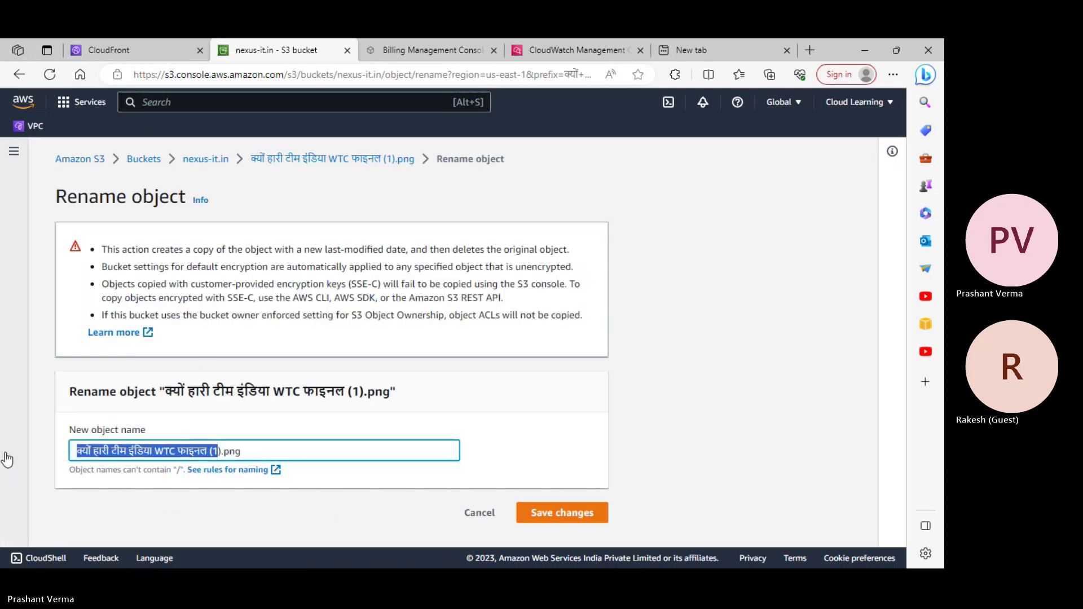
key(BackSpace)
key(Delete)
text(4)
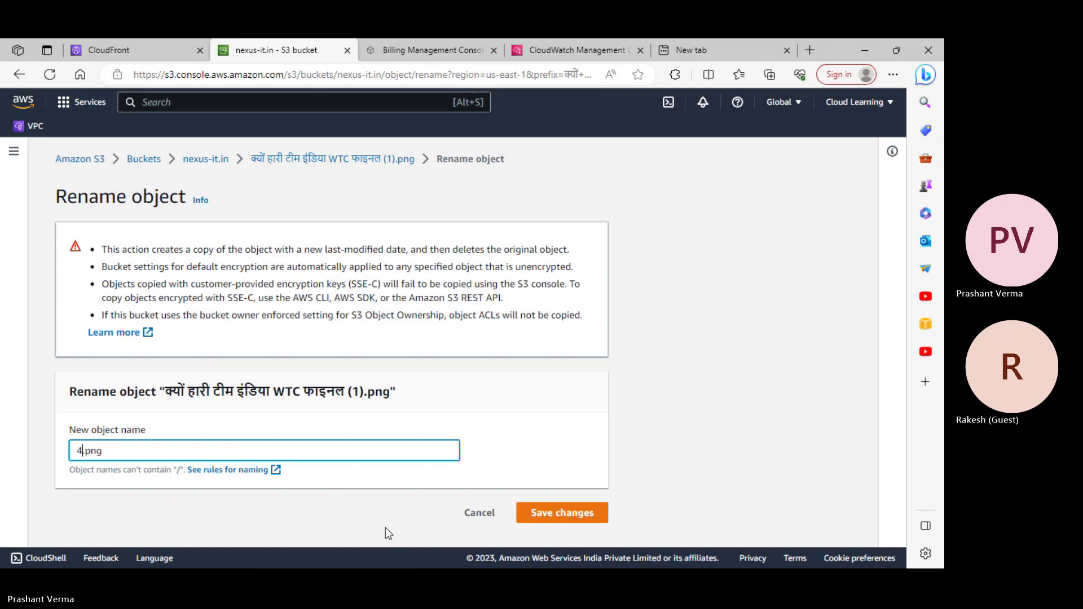
click(566, 516)
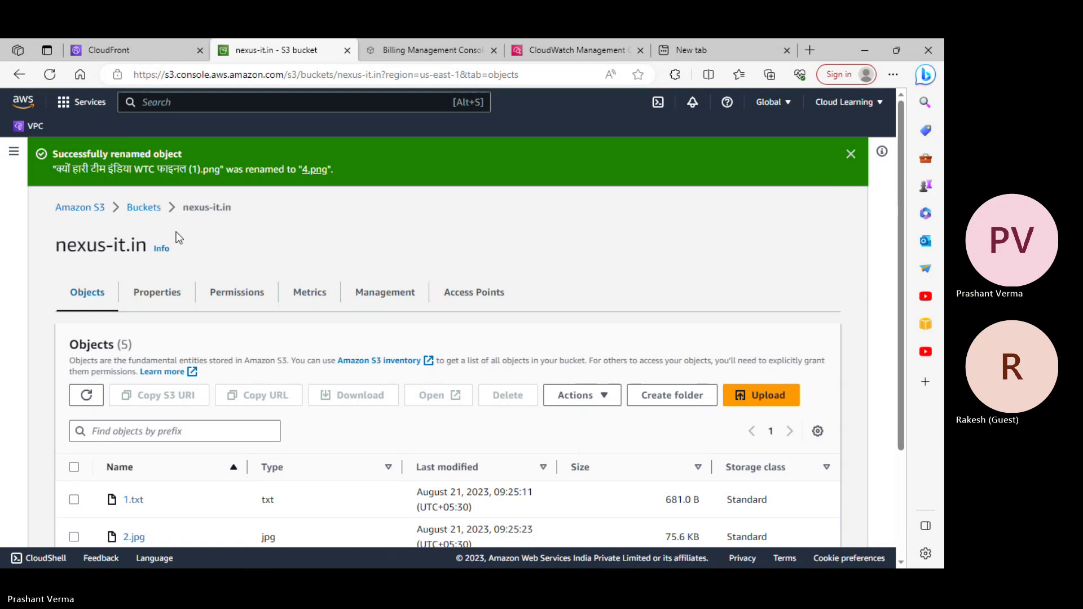
- Return to the CloudFront distribution form and choose nexus-it.in.s3.amazonaws.com as the origin domain
click(140, 50)
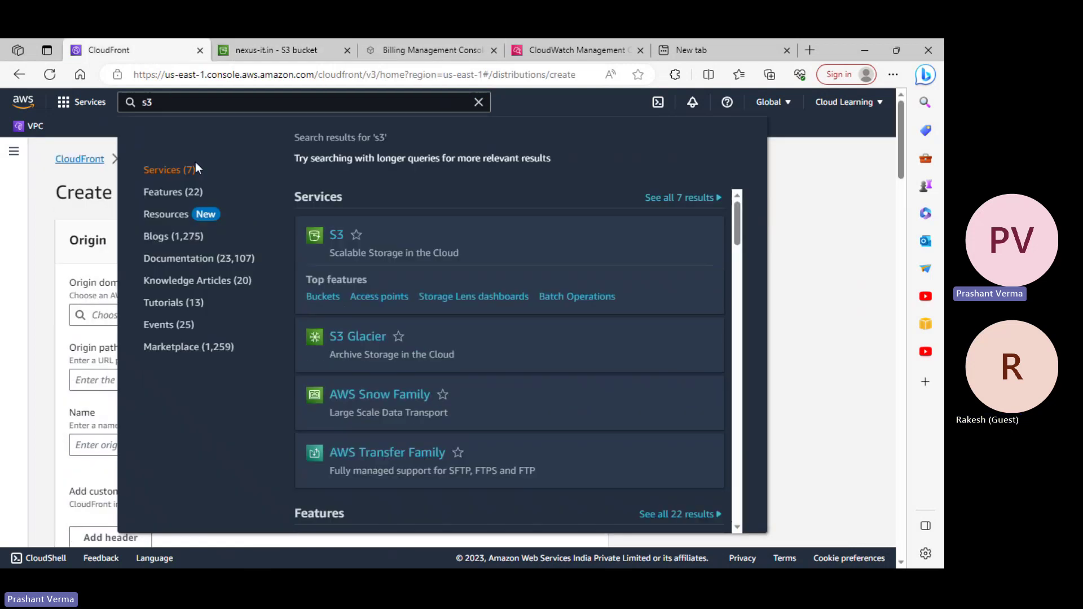
click(835, 237)
click(204, 310)
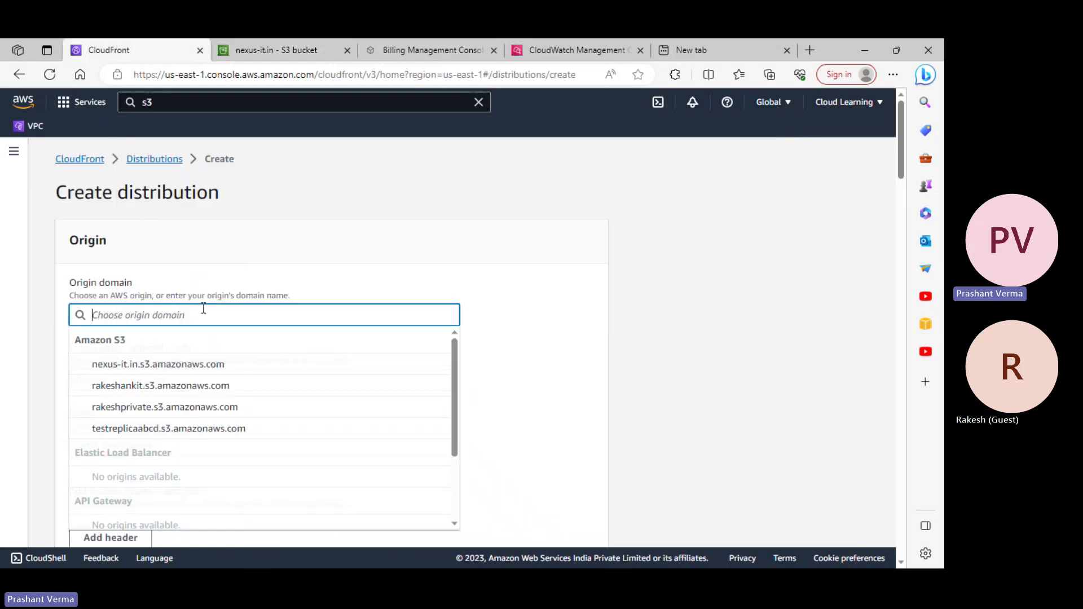
click(242, 363)
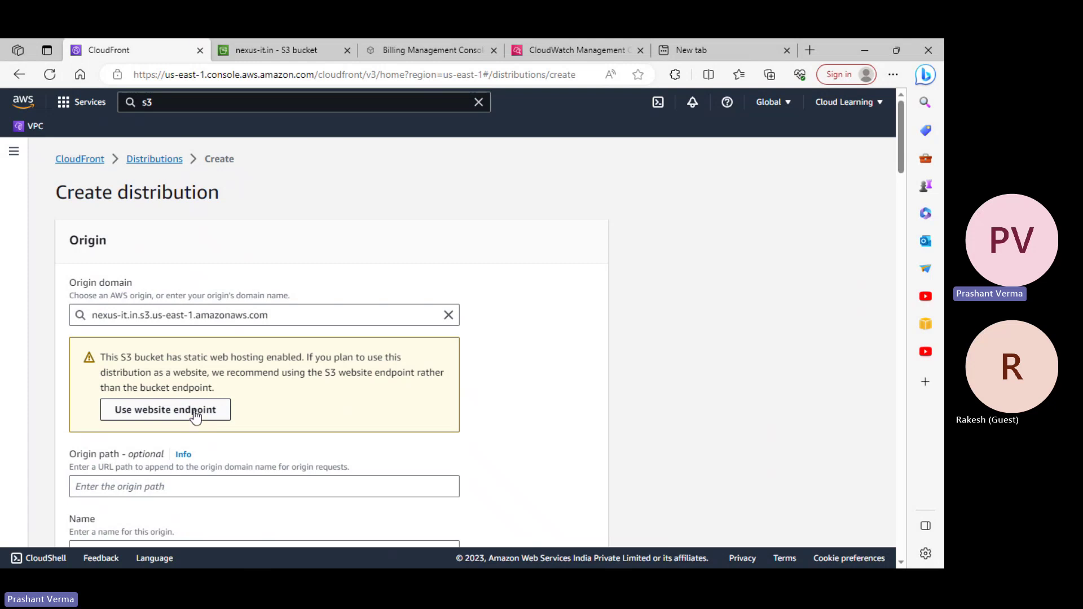
- Disable static website hosting in the properties of the nexus-it.in bucket and save the change
click(250, 47)
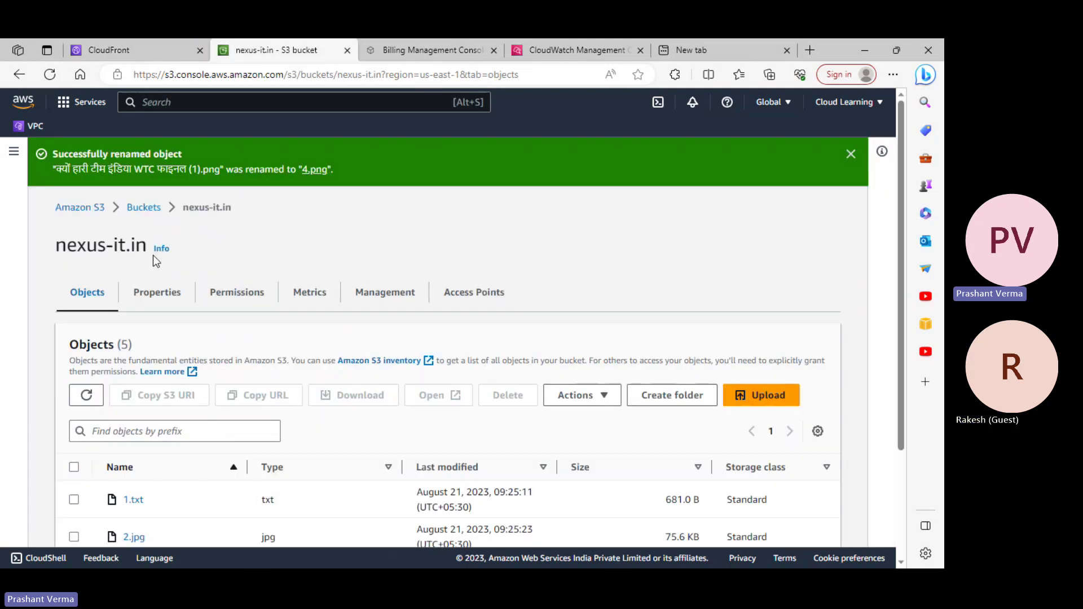
click(168, 294)
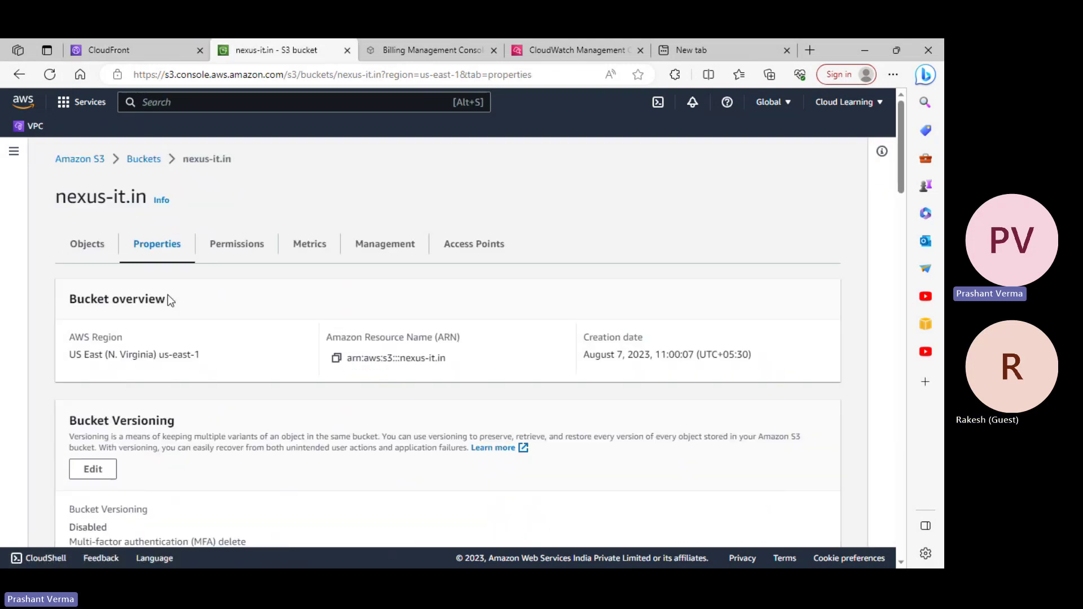
scroll(168, 294, down, 20)
scroll(285, 395, down, 10)
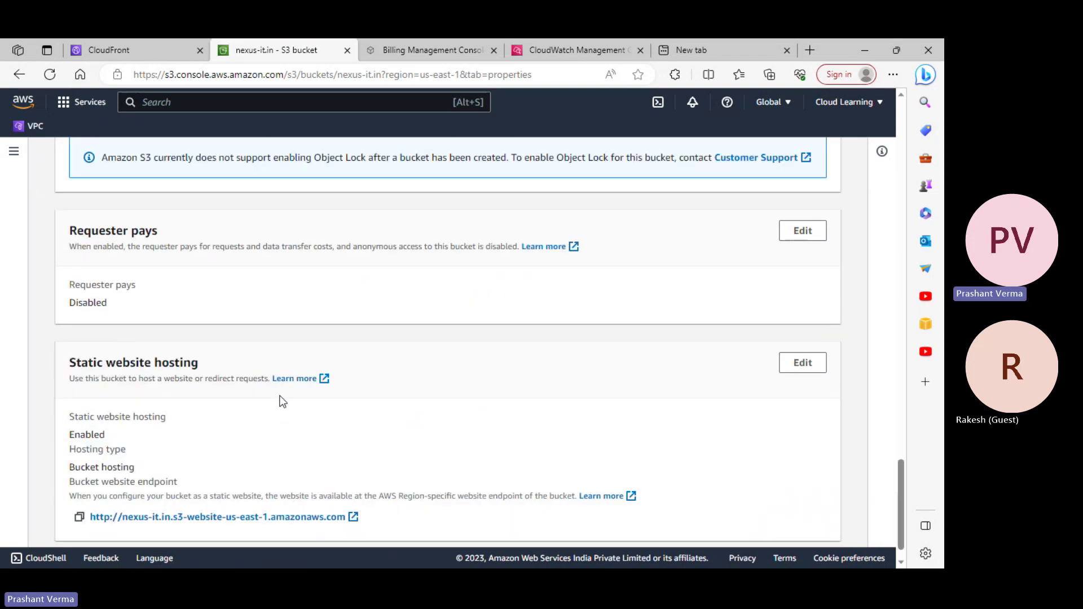
click(803, 333)
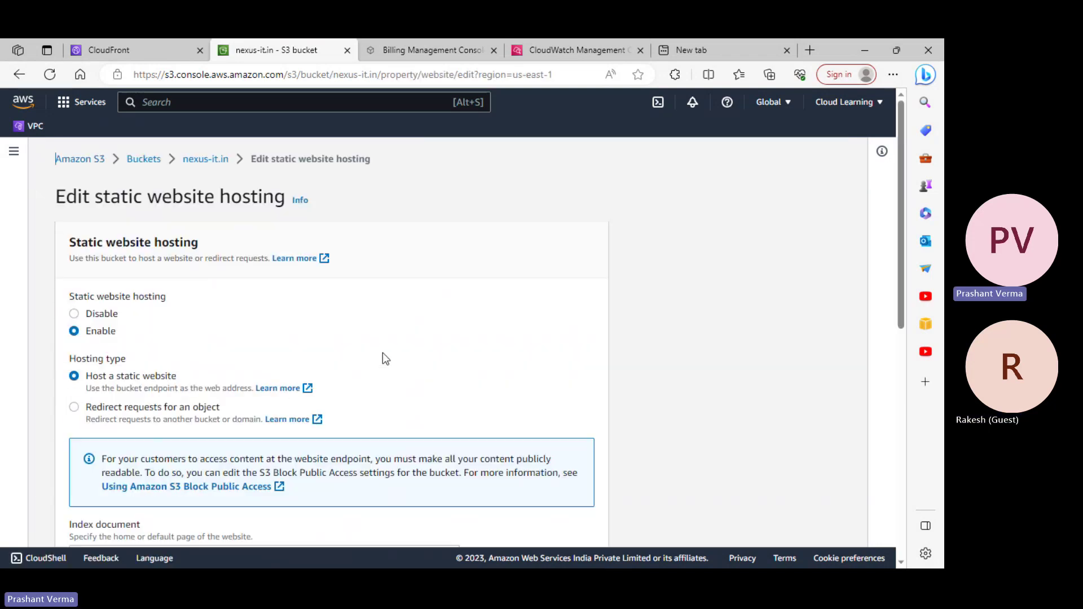
click(86, 315)
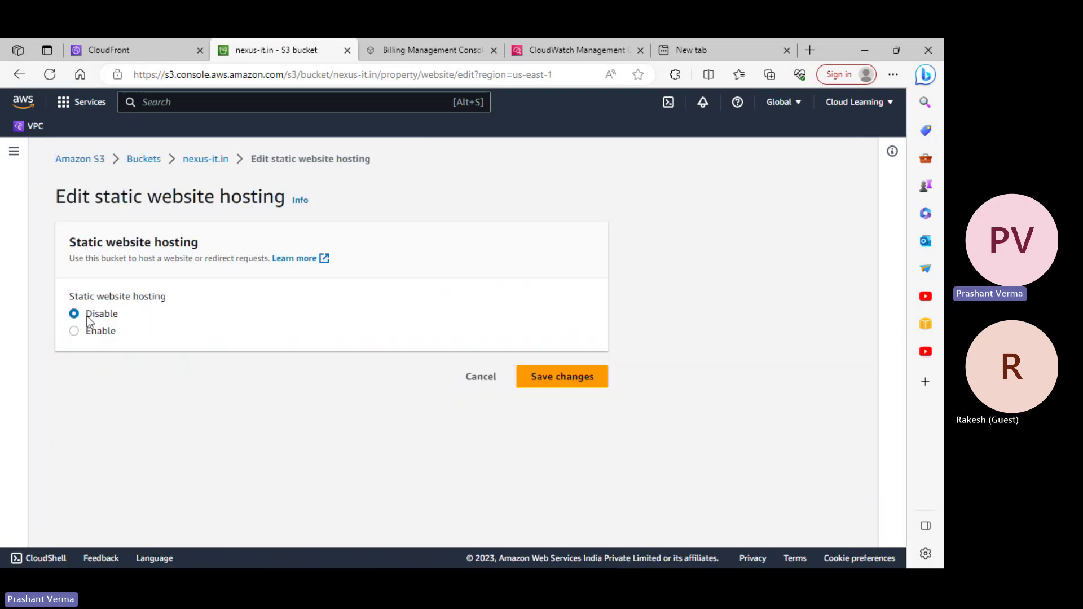
click(583, 378)
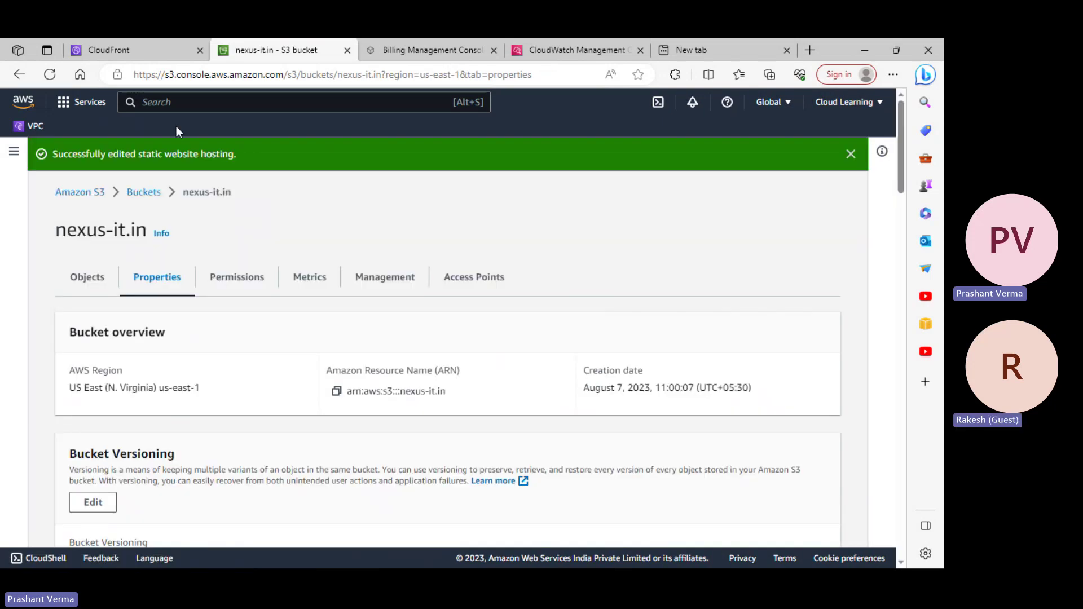
- Go back to the distribution form and try reselecting the nexus-it.in bucket as the origin domain
click(153, 41)
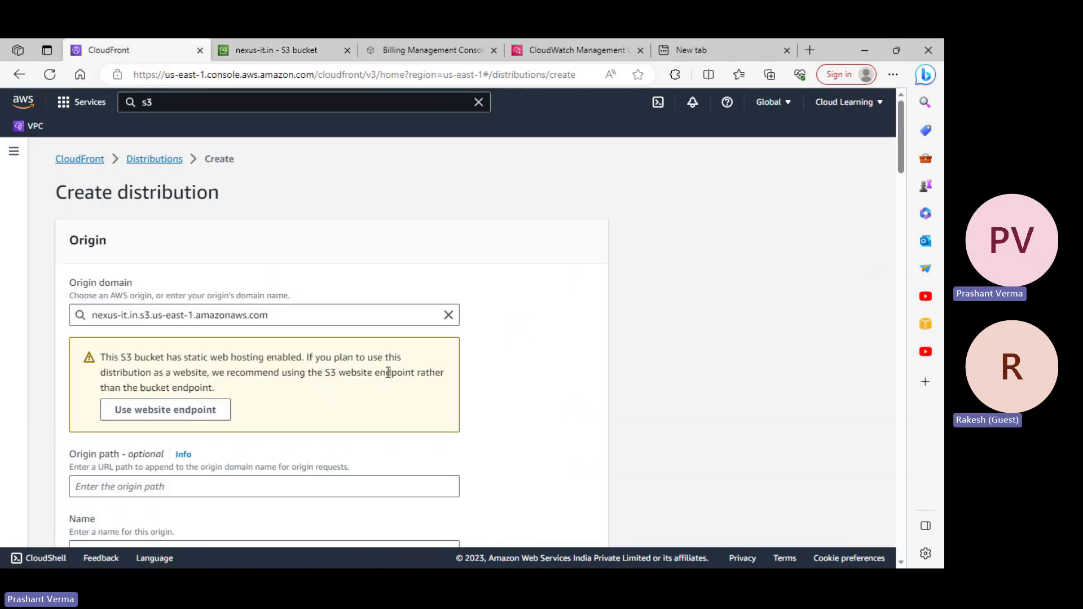
click(449, 316)
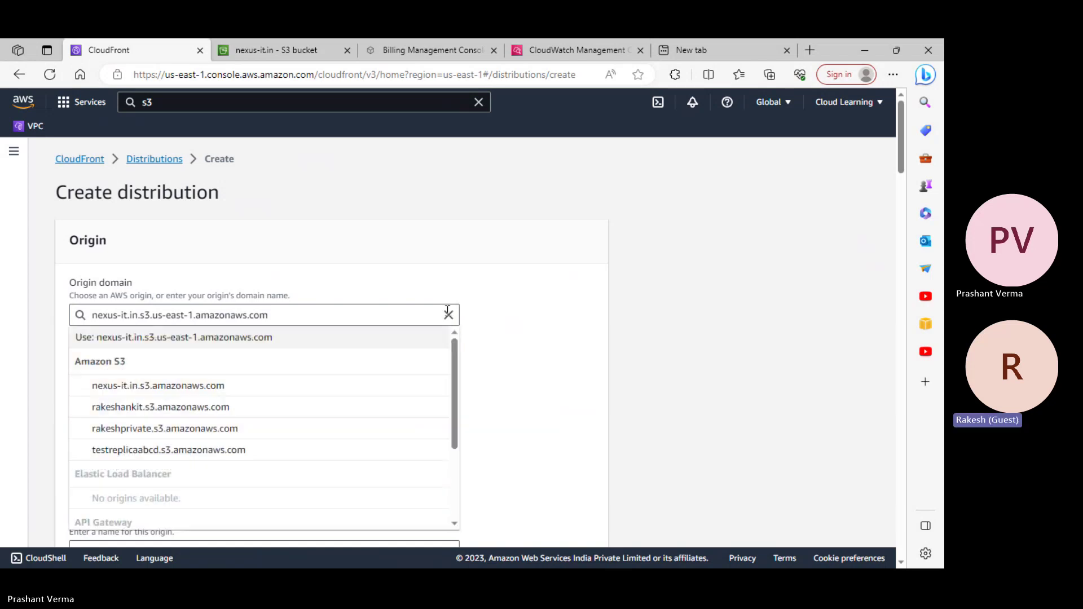
click(196, 374)
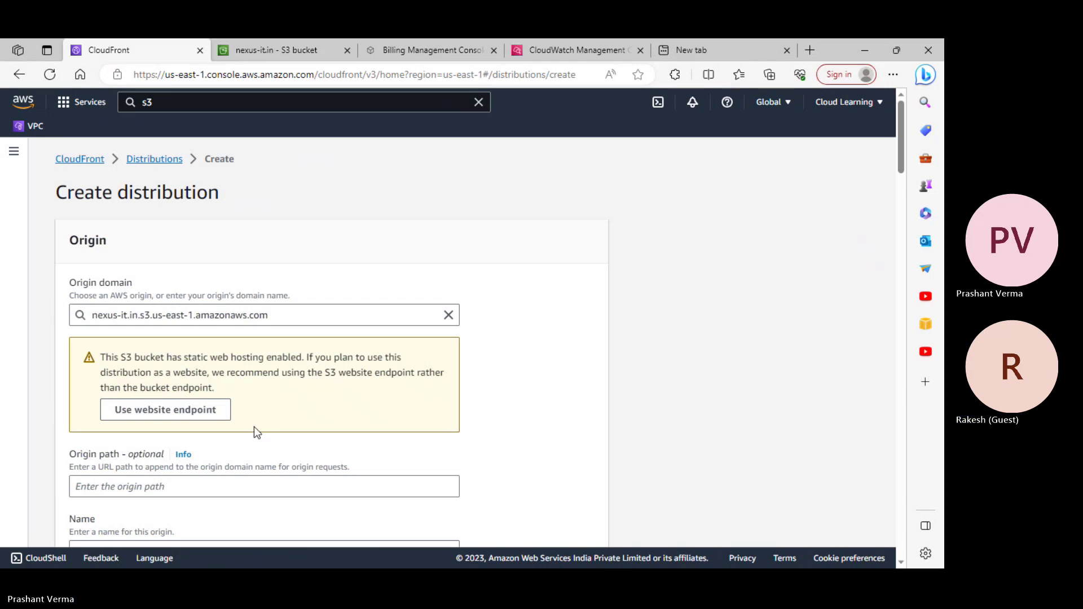
- Check the static website hosting status in the properties of the nexus-it.in bucket
click(290, 59)
scroll(423, 428, down, 20)
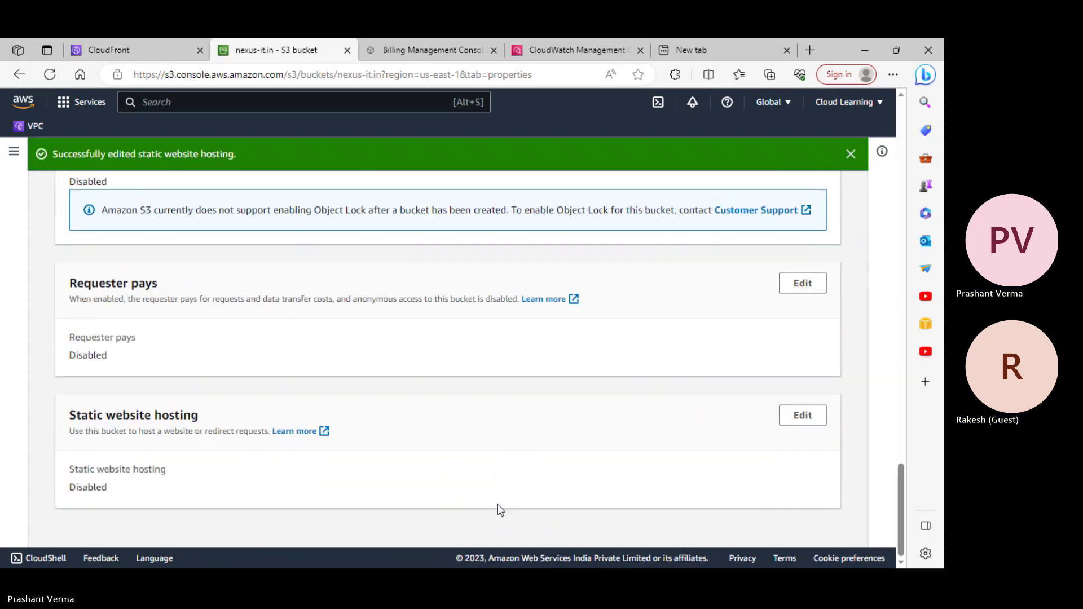
scroll(498, 508, up, 6)
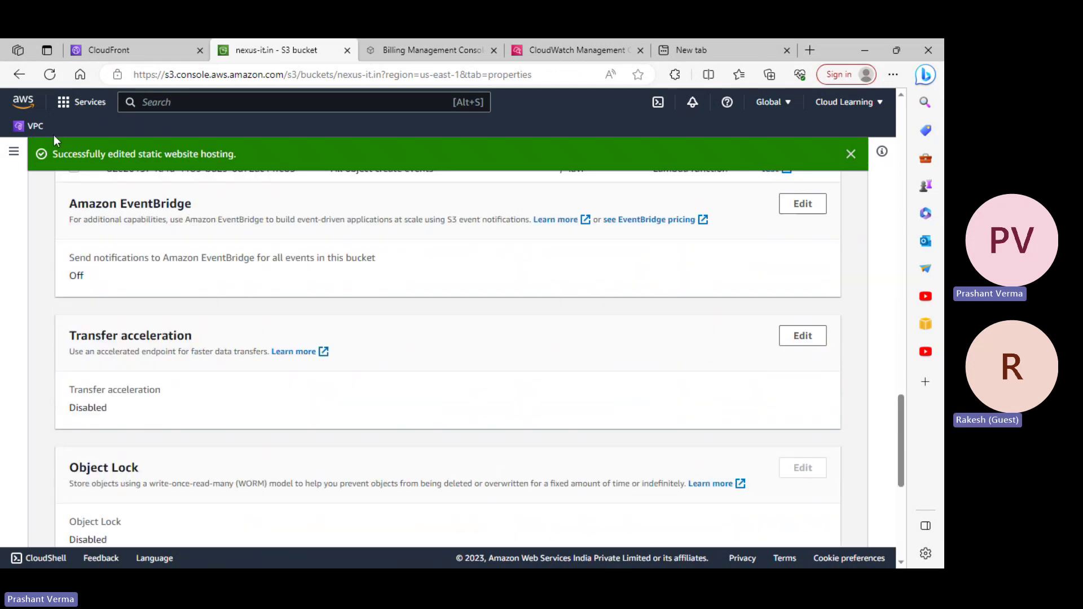
- Reload the CloudFront Create distribution page and select nexus-it.in.s3.amazonaws.com as the origin domain
click(151, 50)
click(449, 316)
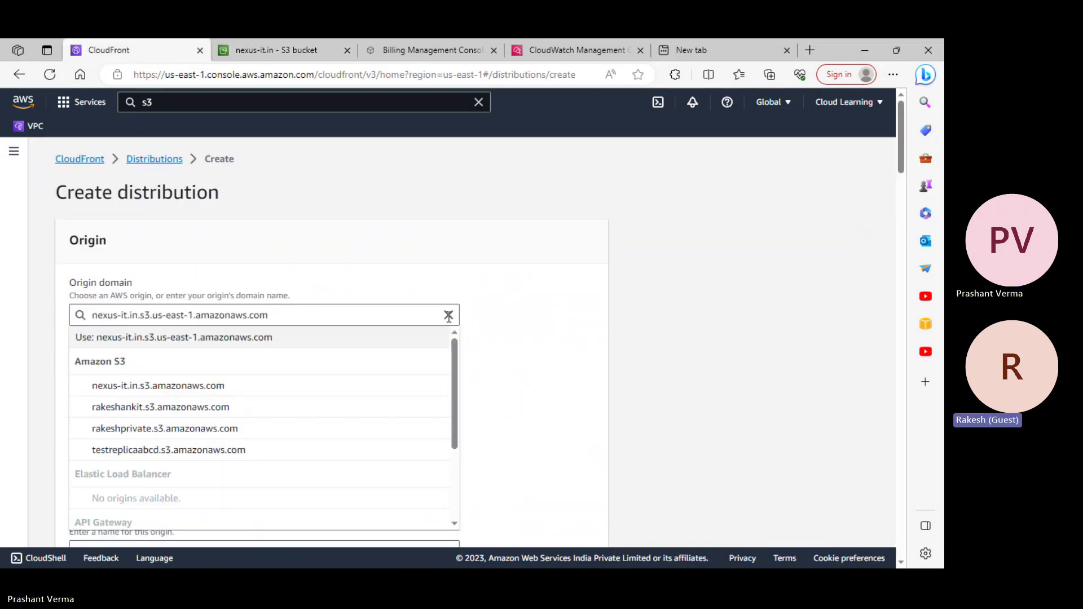
click(51, 75)
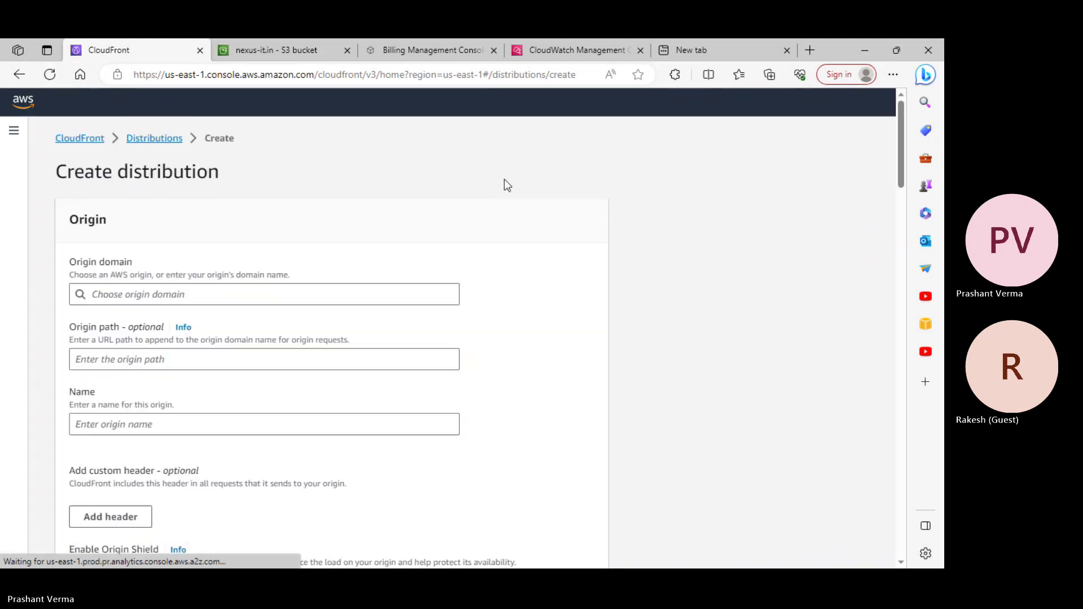
click(204, 288)
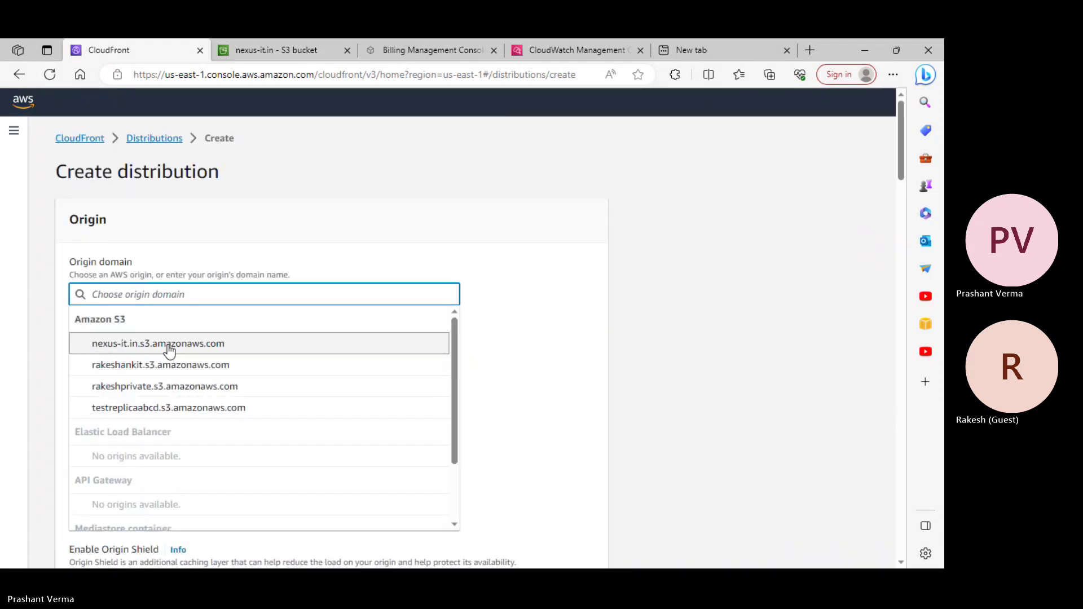
click(232, 351)
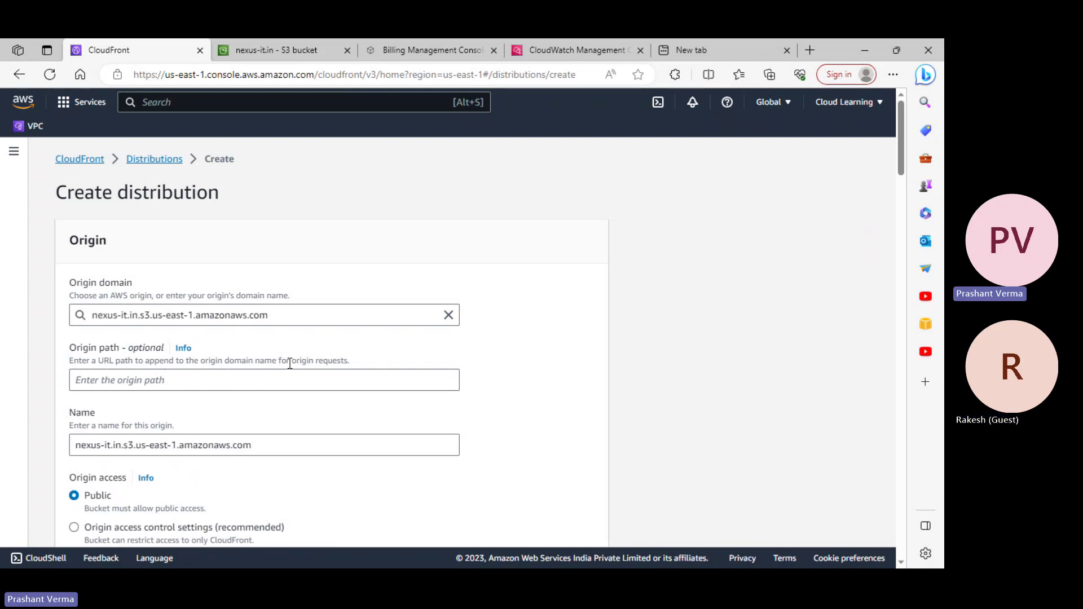
- Set the distribution's origin path to index.html and close the empty browser tab
click(244, 380)
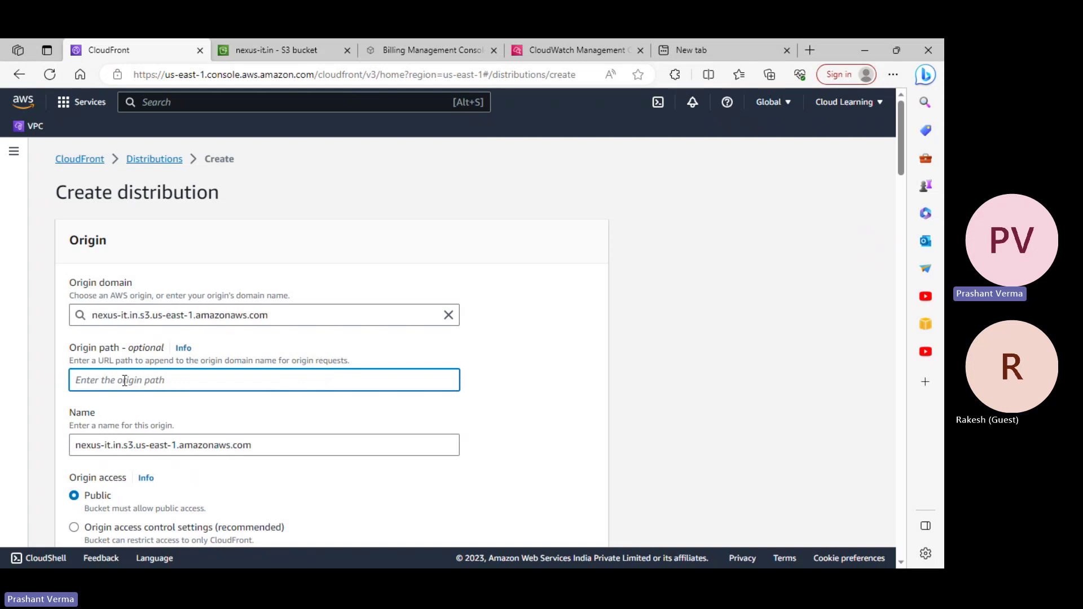
text(index.html)
click(787, 51)
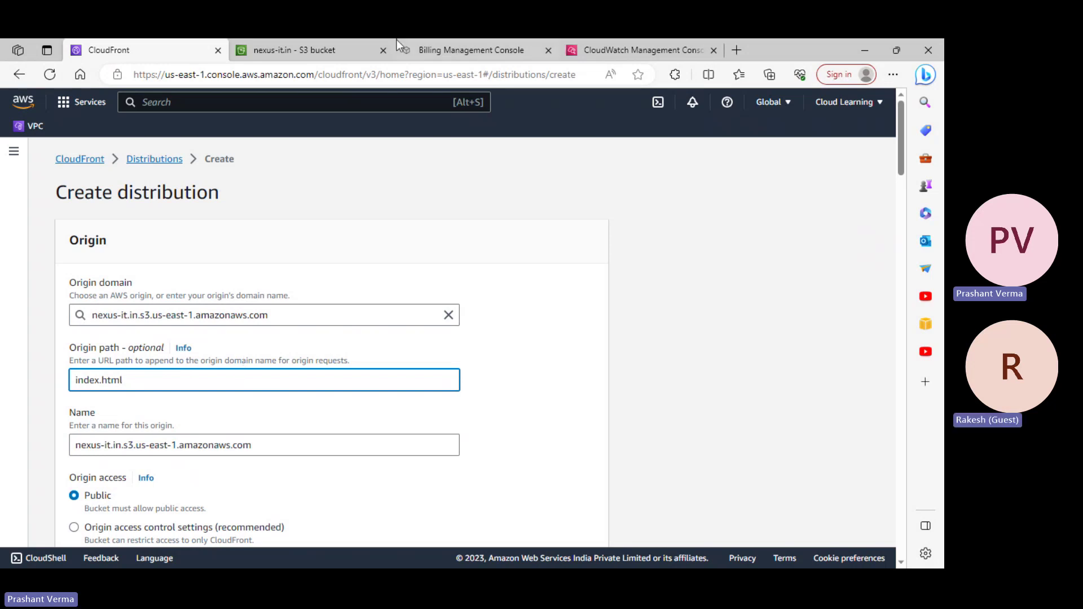
- Check the static website hosting setting in the properties of the nexus-it.in bucket
mouse_move(332, 53)
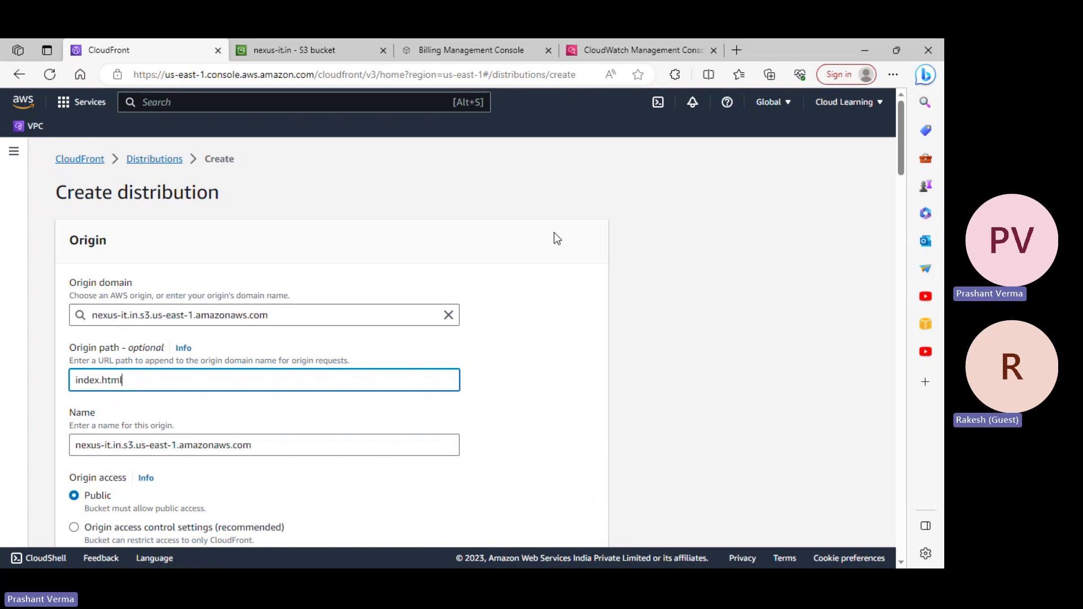
click(346, 48)
scroll(357, 316, down, 3)
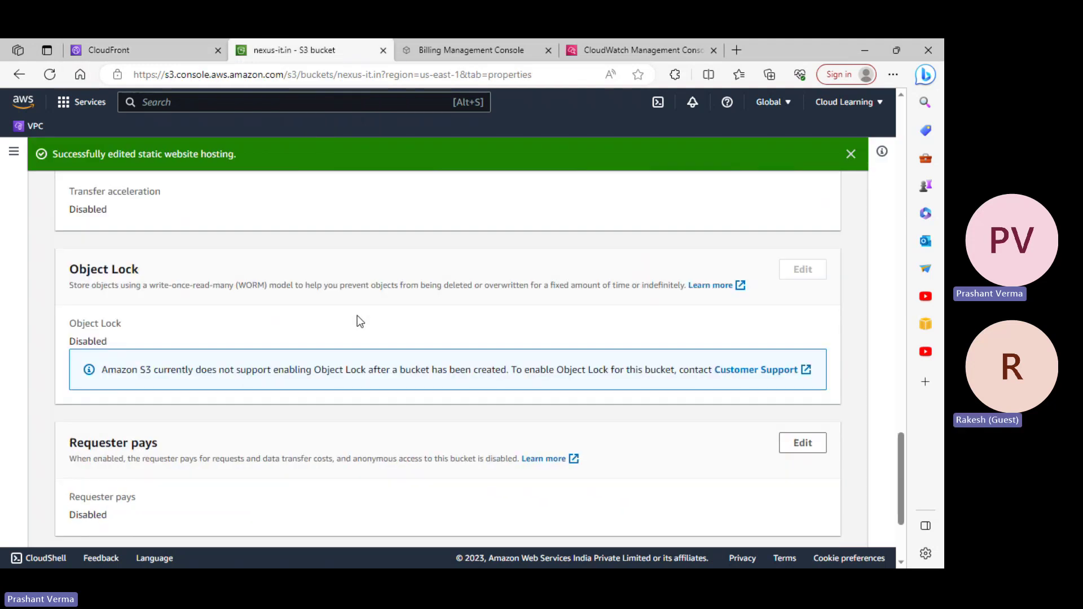
scroll(357, 316, down, 3)
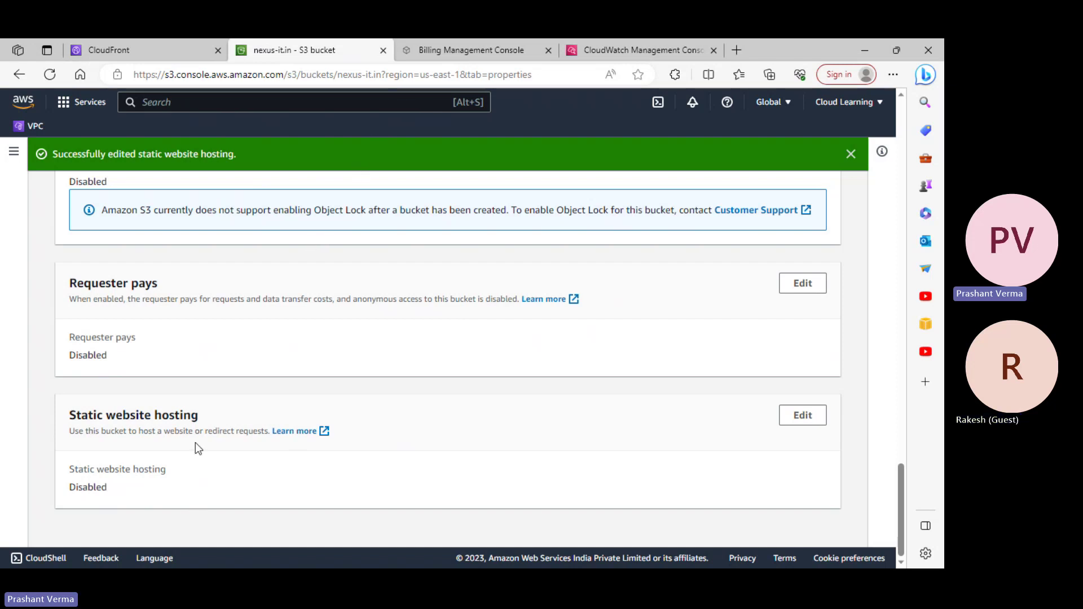
- Return to the CloudFront distribution form and clear its origin path
click(150, 52)
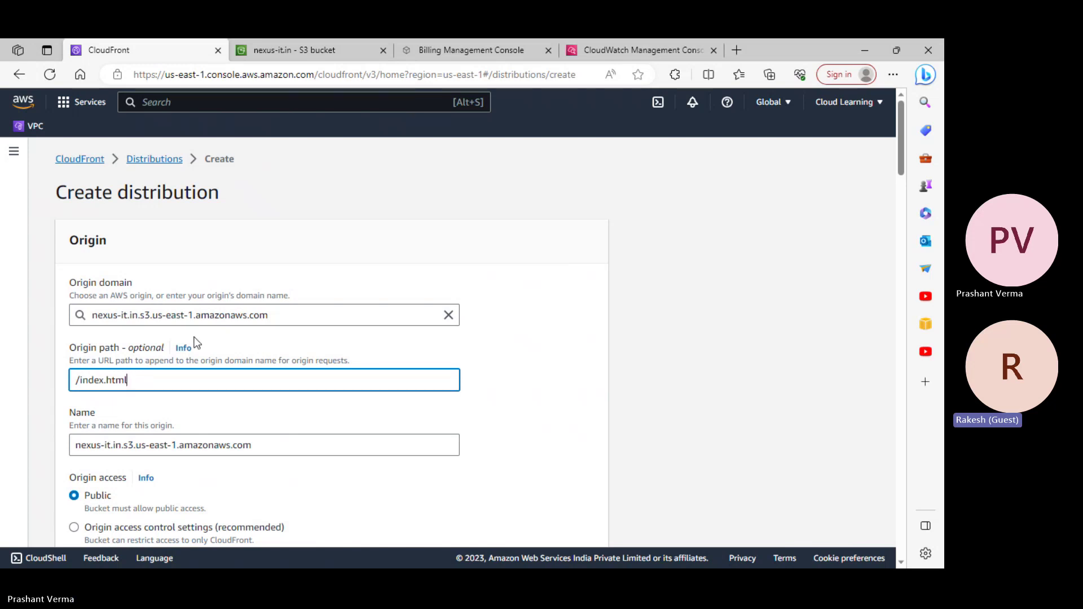
drag(158, 383, 5, 382)
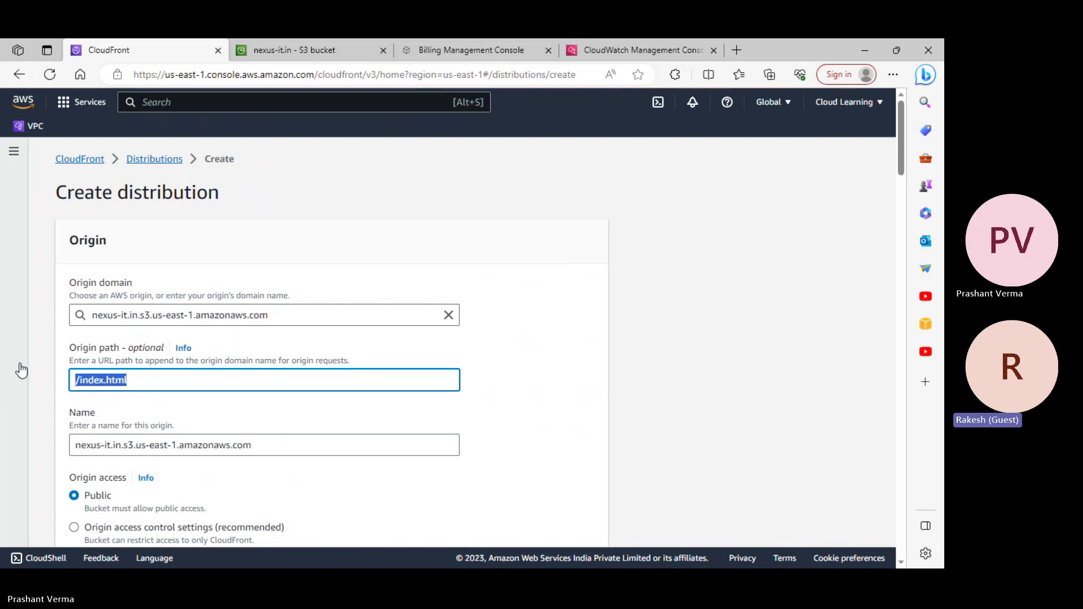
key(BackSpace)
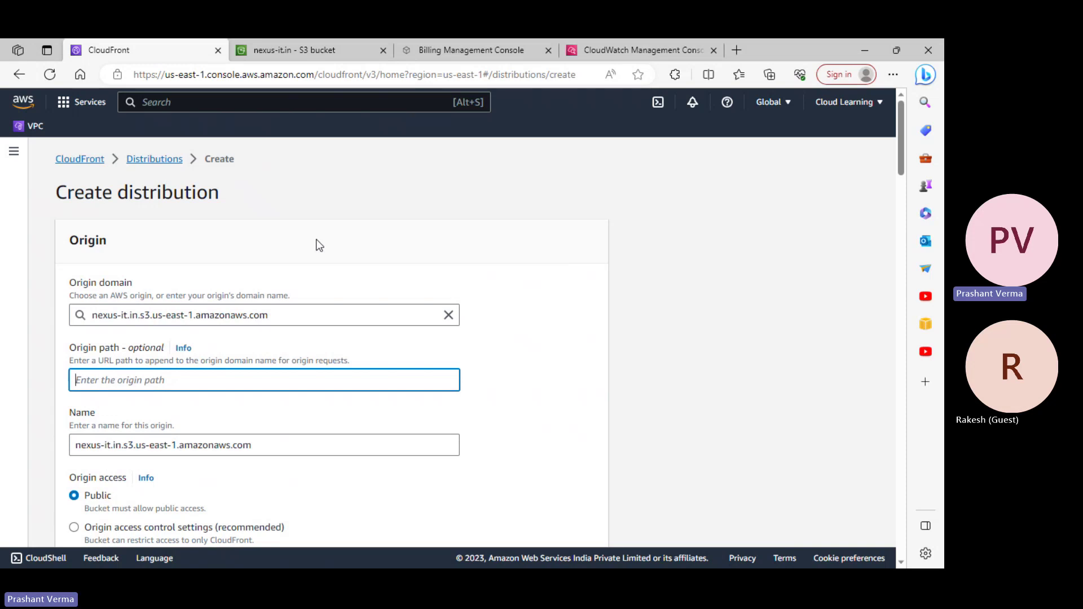
- Find "root" on the Create distribution page to locate the default root object setting, and return to the Origin section
scroll(386, 325, down, 5)
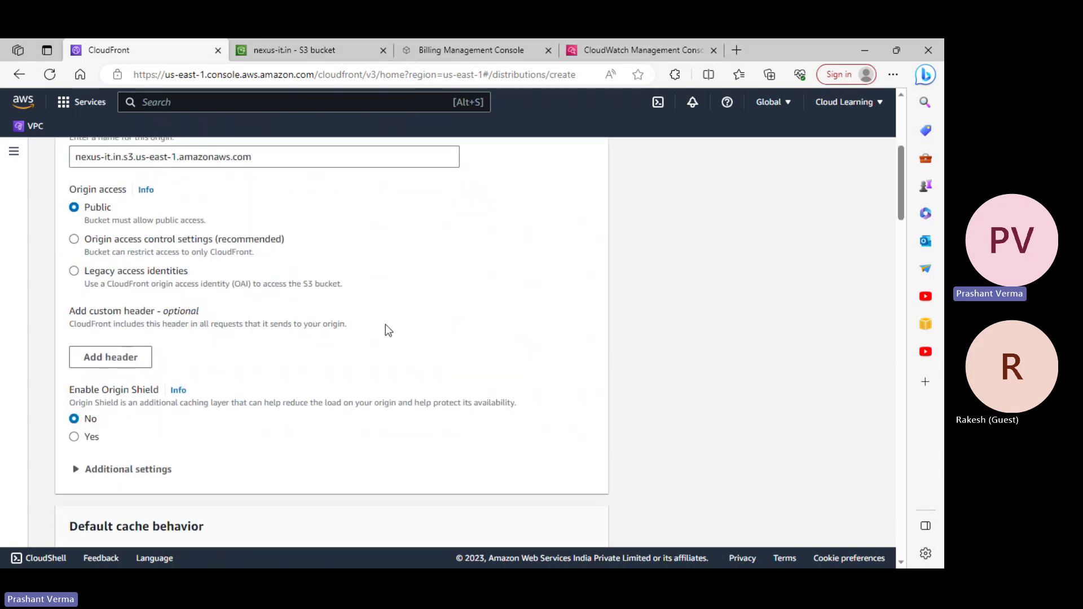
scroll(385, 324, down, 4)
key(ctrl+f)
text(root)
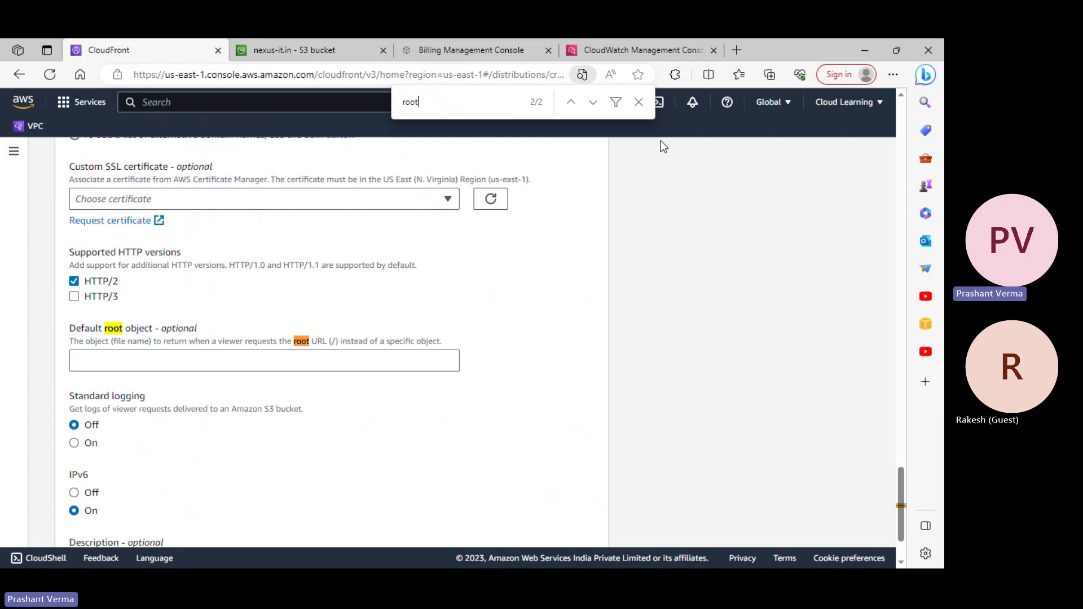
click(639, 102)
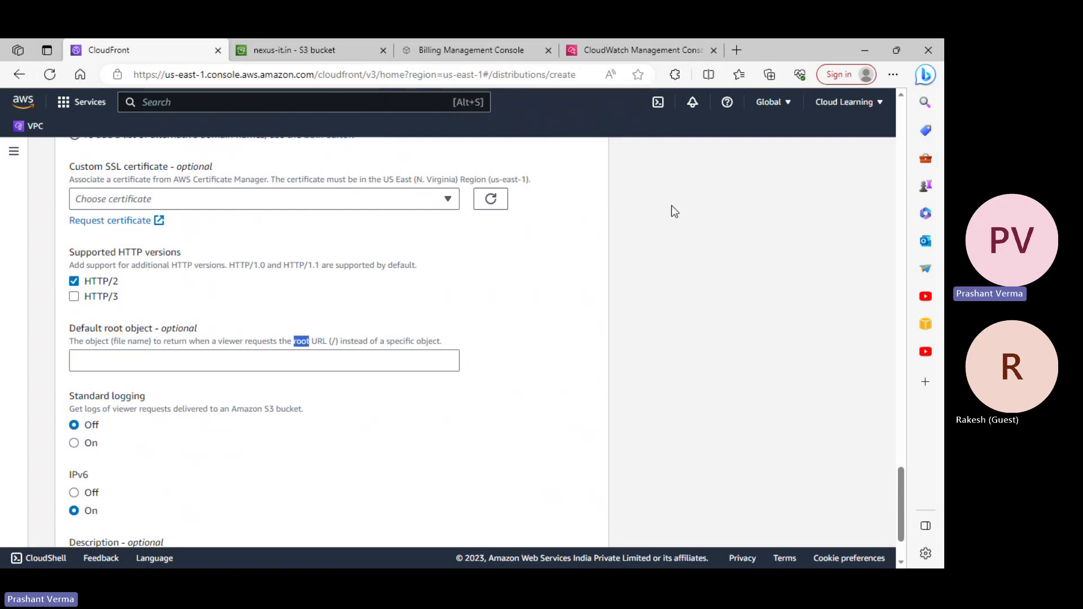
scroll(671, 207, up, 20)
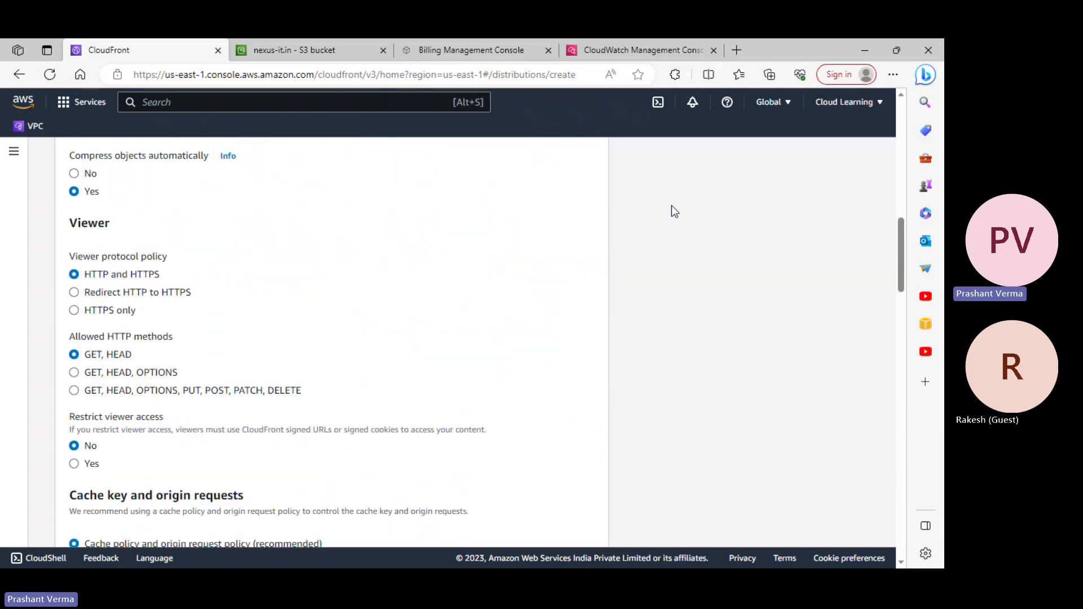
scroll(671, 206, up, 10)
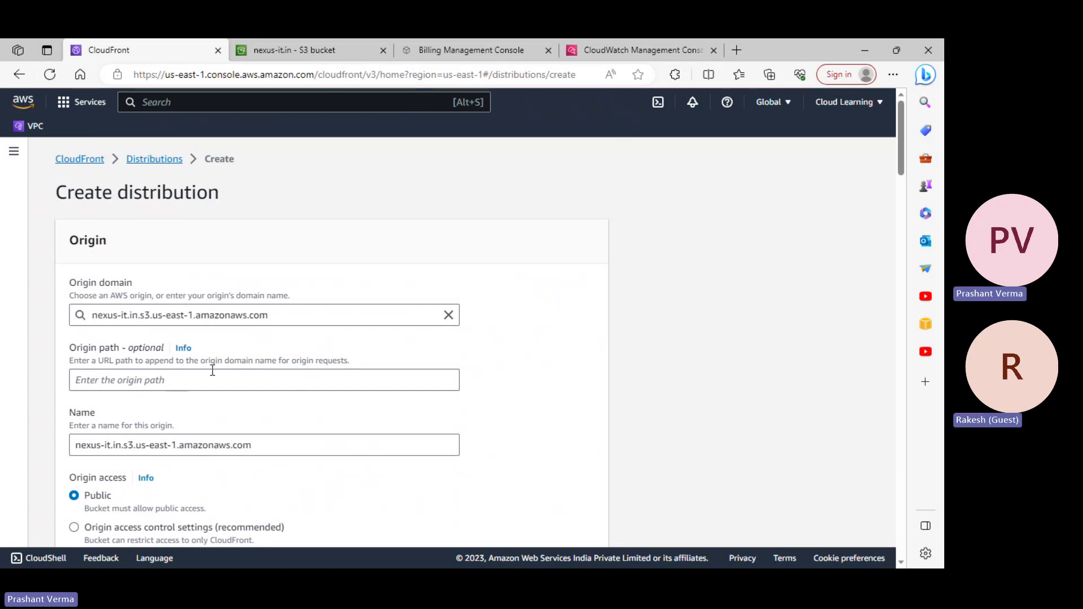
- Set the origin access to Origin access control settings (recommended), keeping the default origin name
scroll(196, 397, down, 1)
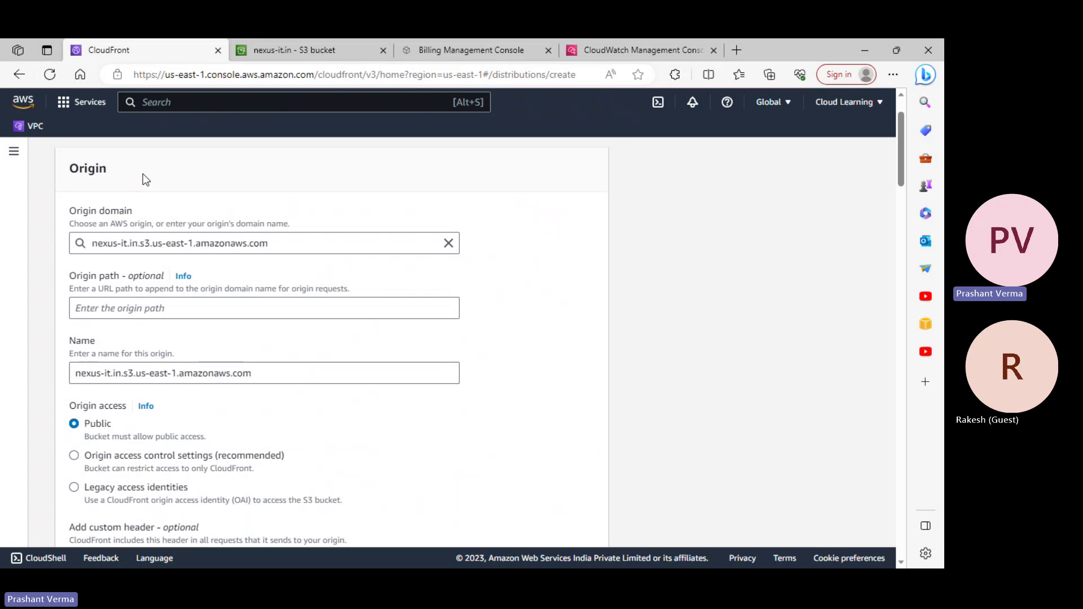
scroll(253, 394, down, 3)
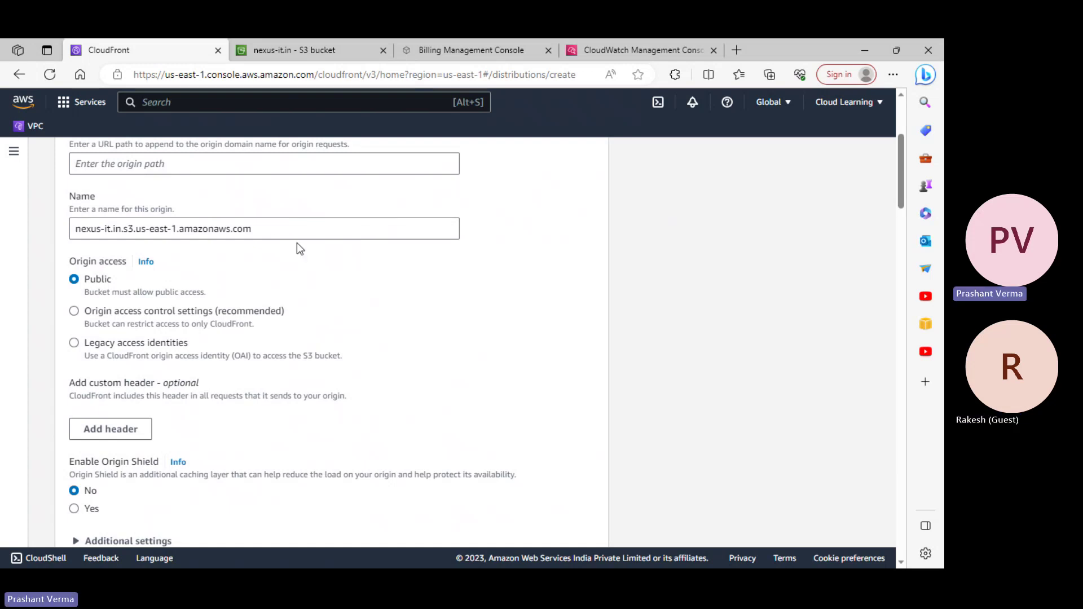
click(271, 228)
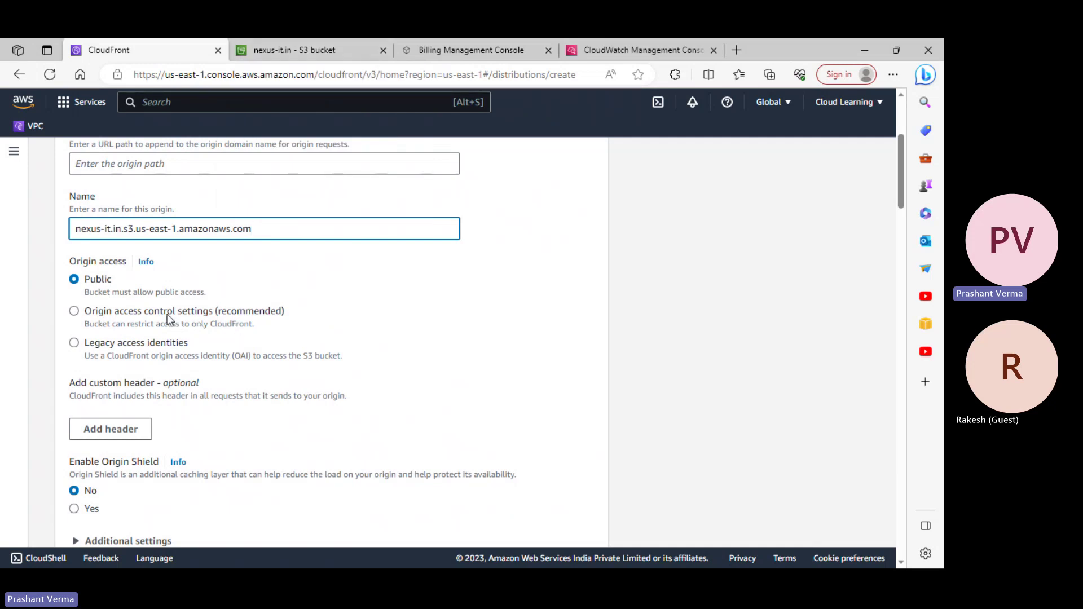
click(169, 319)
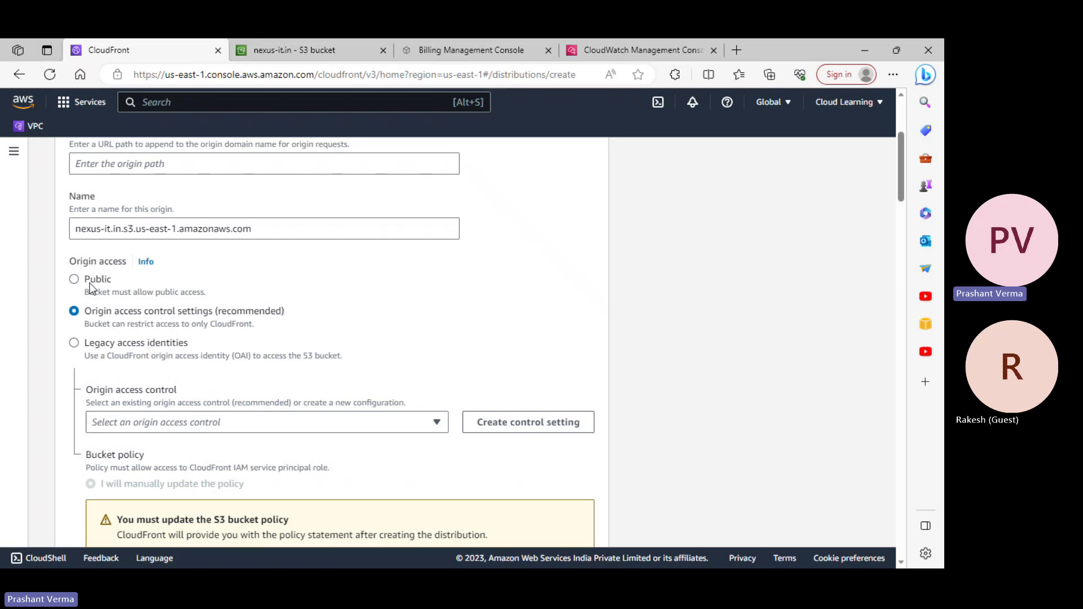
- Dismiss the notification on the nexus-it.in bucket, look through its properties, and return to the distribution form
click(312, 49)
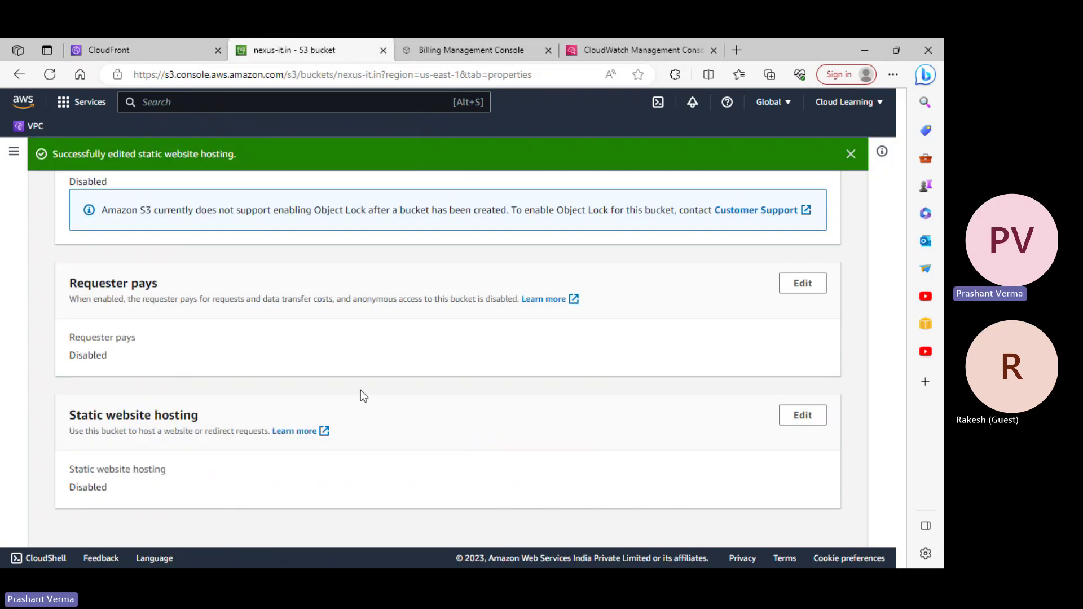
click(850, 154)
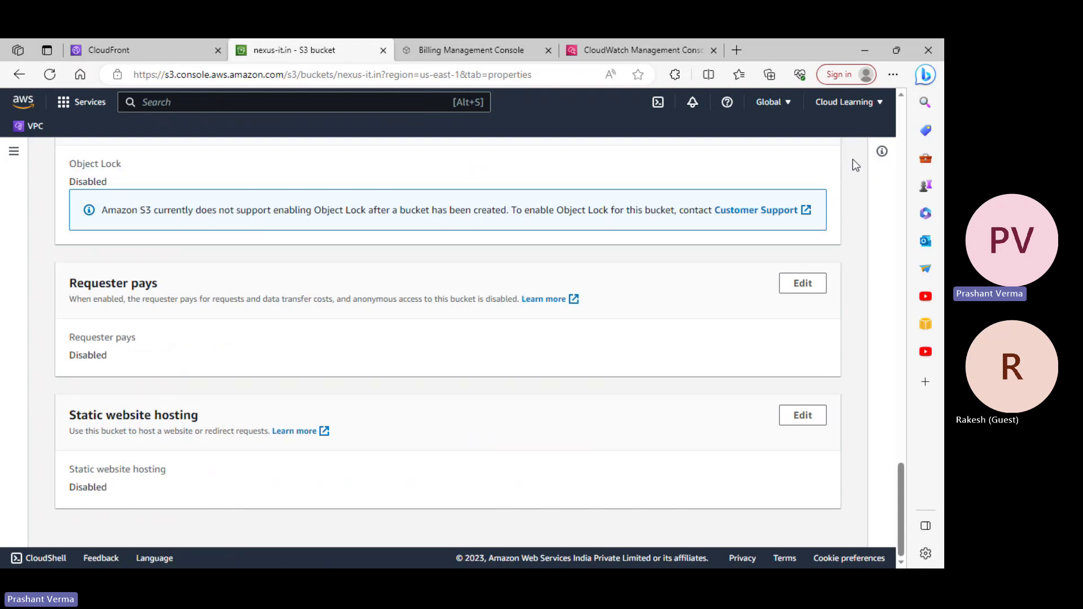
scroll(820, 203, up, 15)
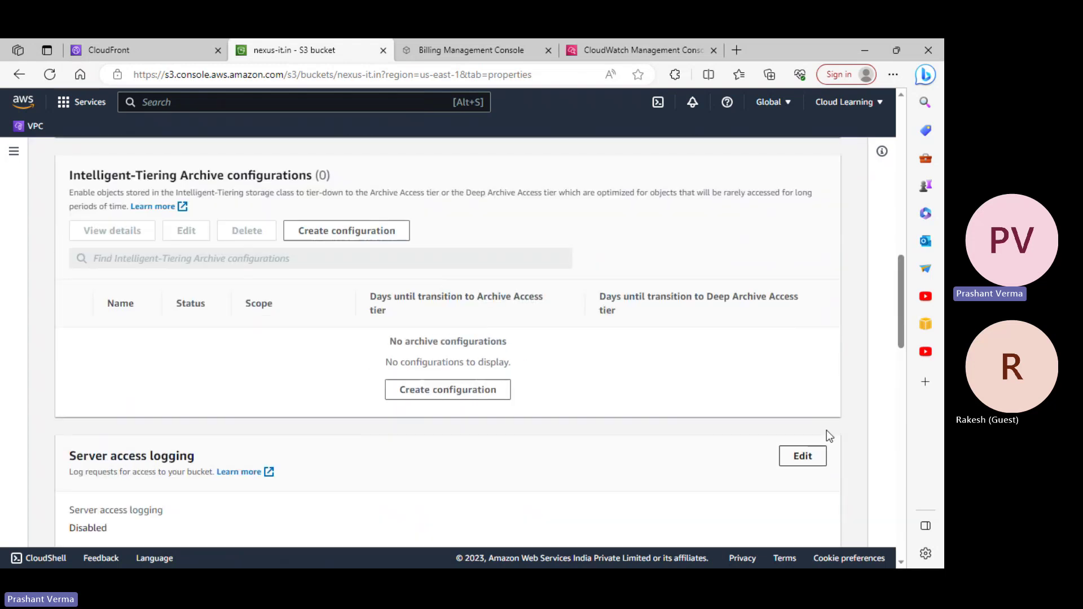
click(143, 50)
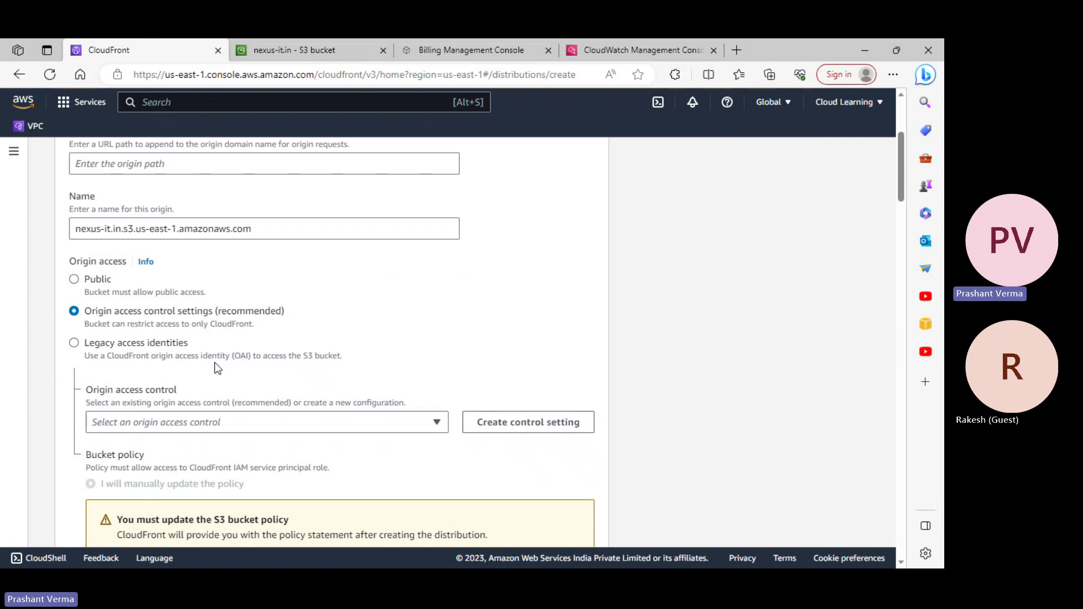
- Try legacy access identities with the emmas3flowlogs.s3.ap-southeast-2.amazonaws.com identity and switch between the two bucket policy update options
click(428, 423)
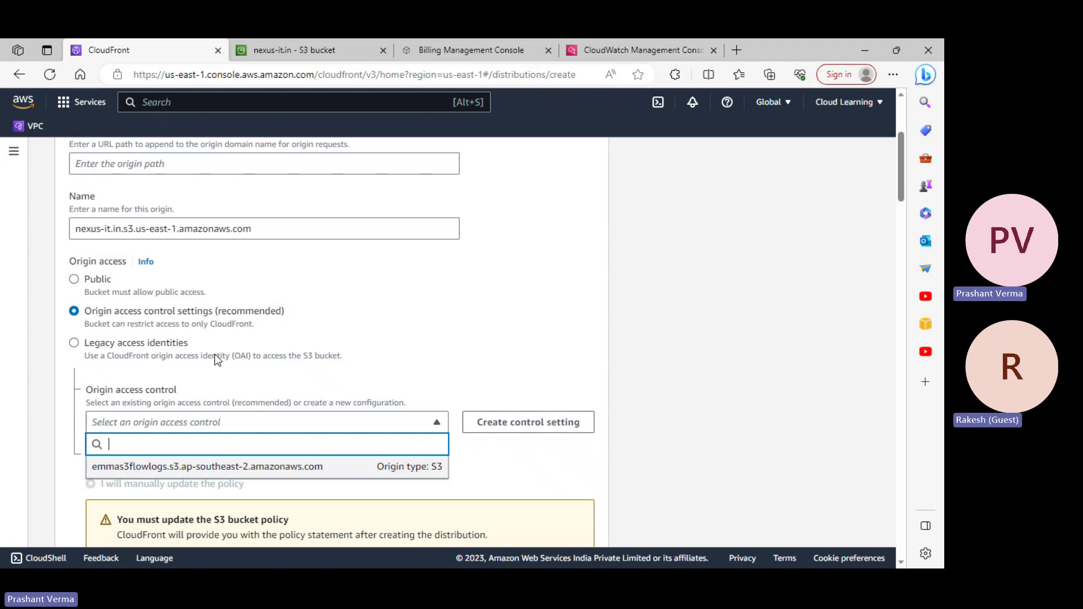
click(238, 356)
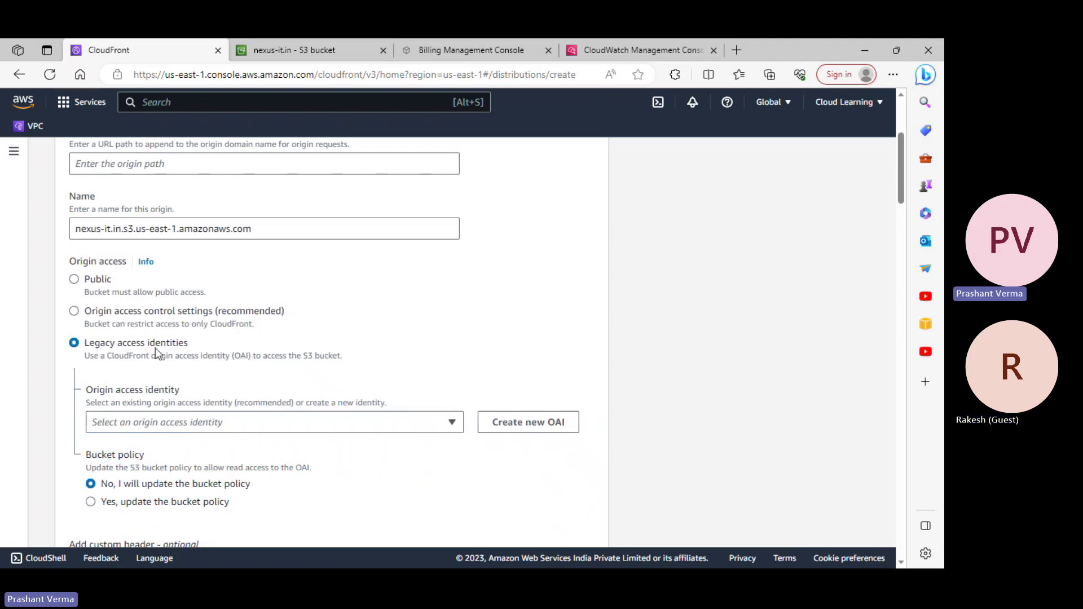
click(384, 422)
click(299, 467)
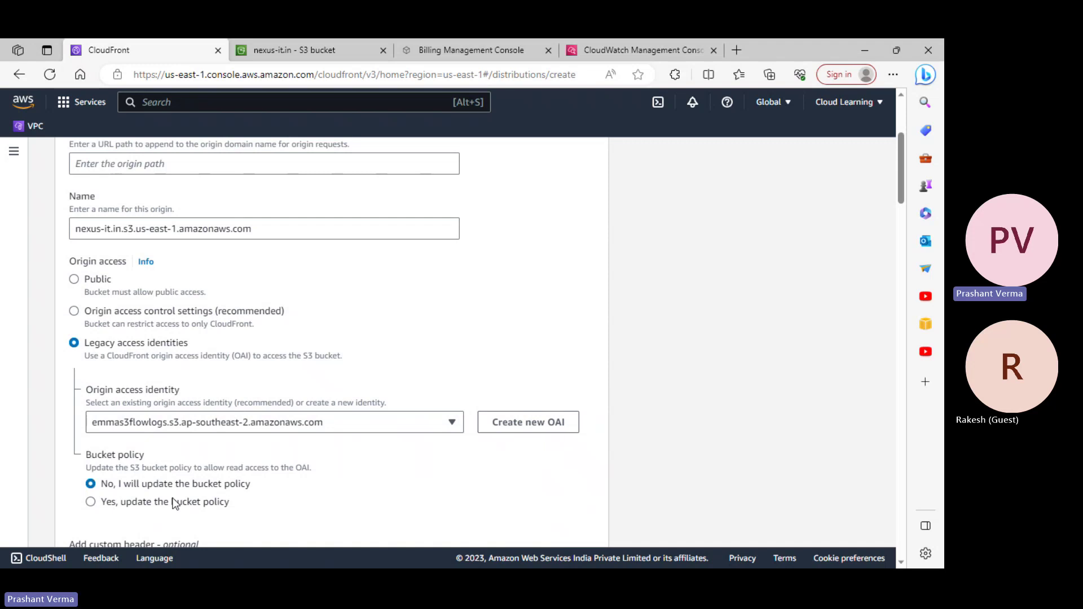
scroll(161, 508, down, 3)
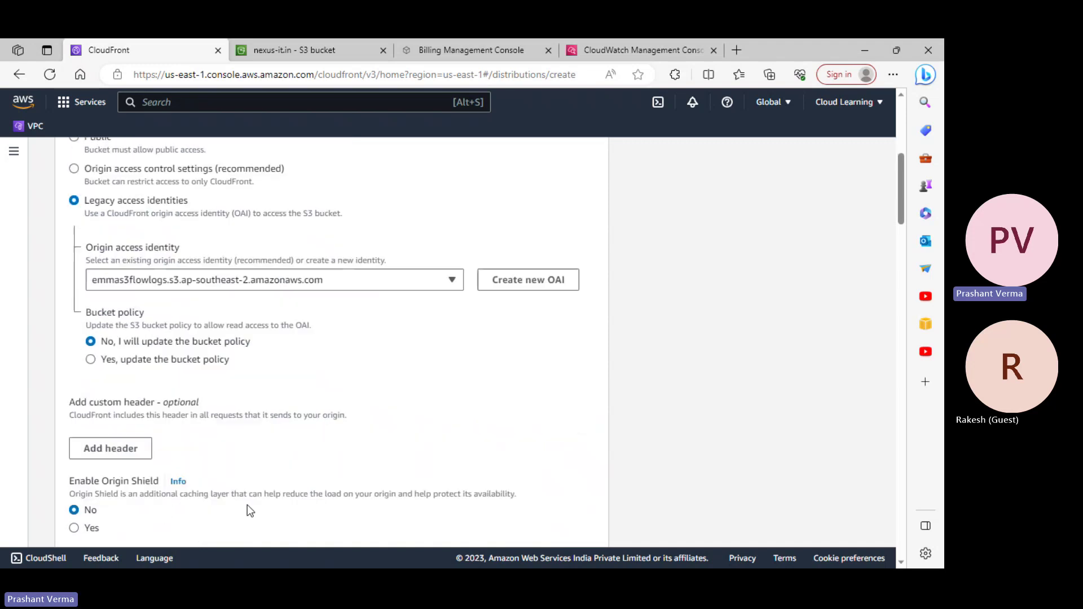
click(110, 358)
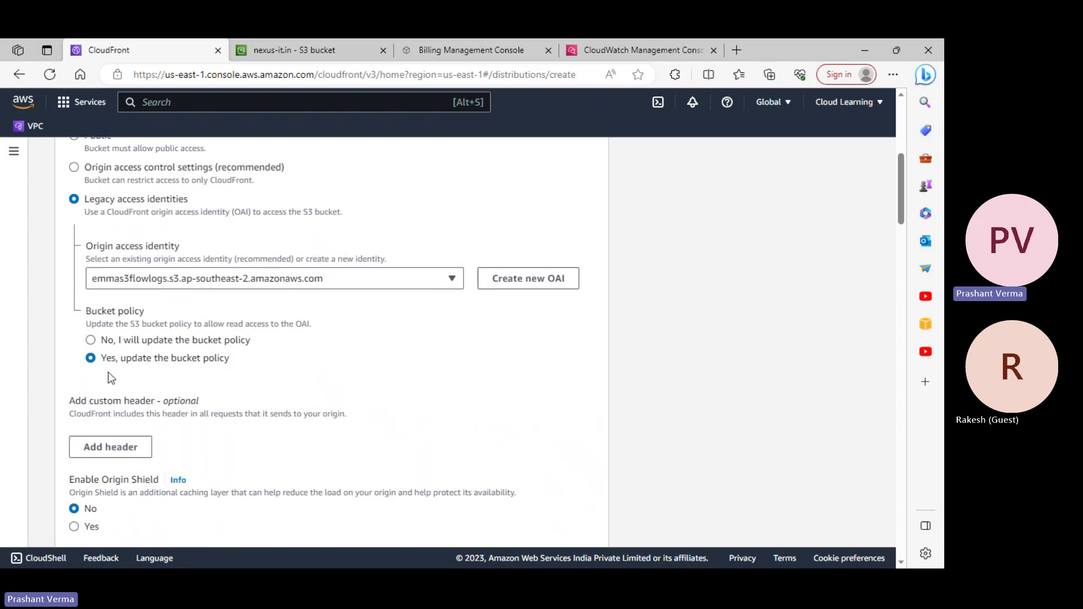
click(144, 340)
scroll(130, 214, up, 1)
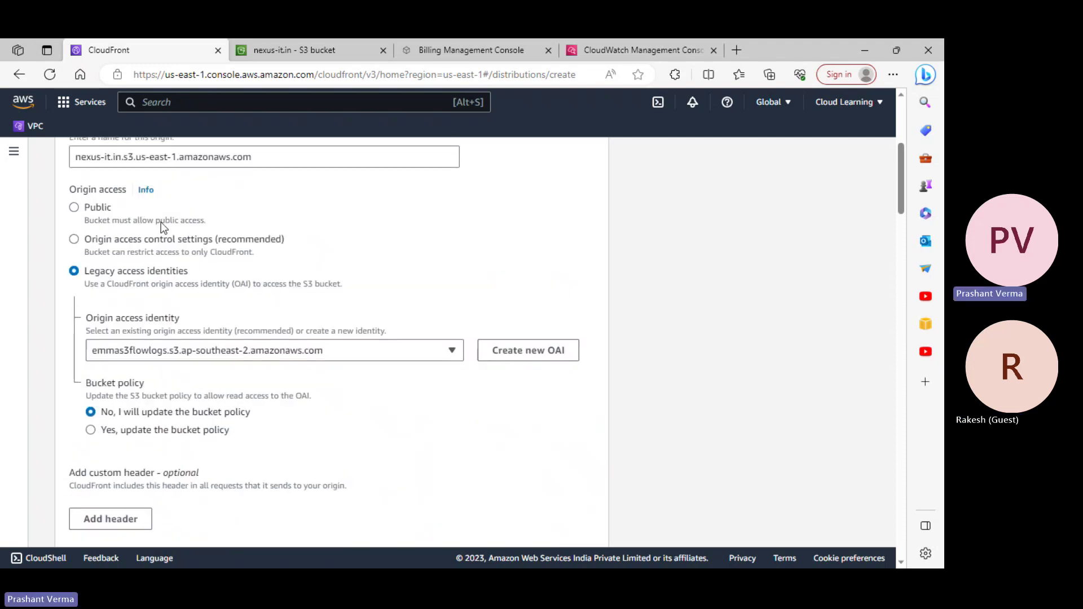
- Switch the origin access back to Origin access control settings and review its bucket policy requirement
click(130, 242)
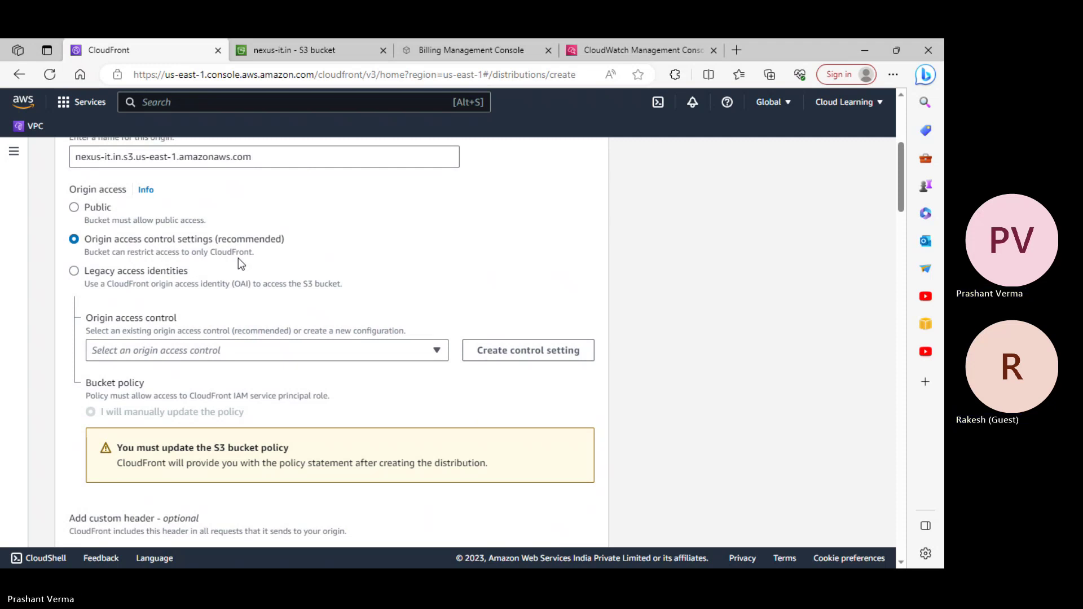
scroll(262, 320, down, 3)
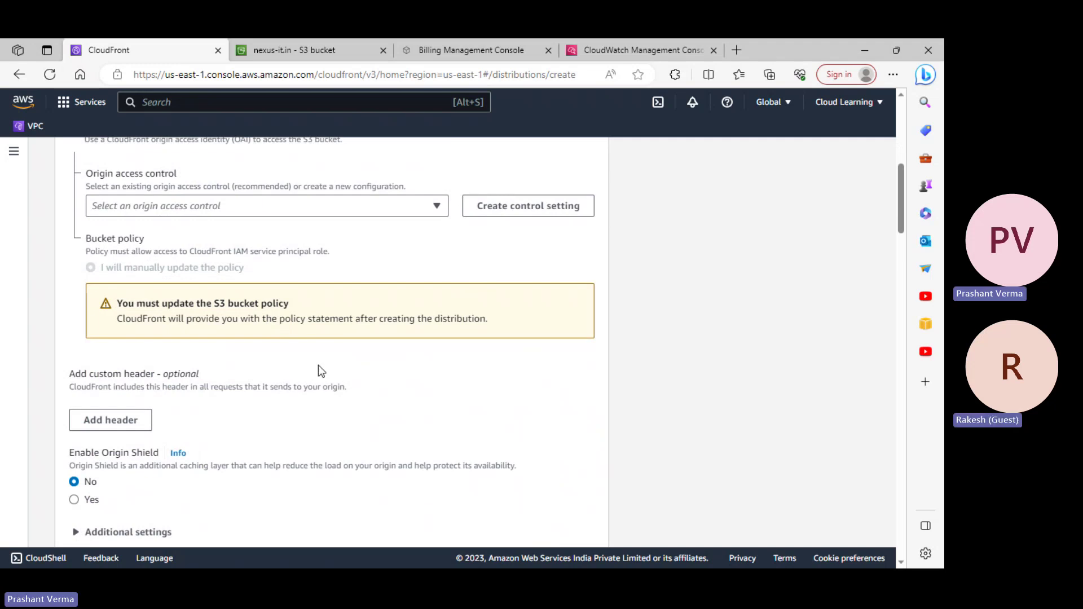
scroll(269, 354, up, 3)
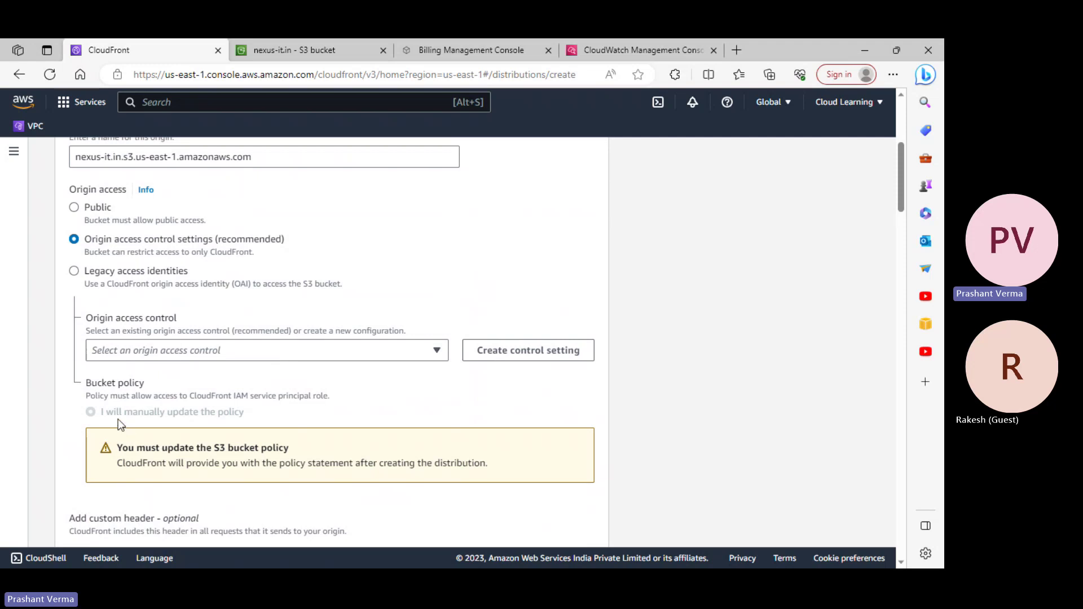
scroll(242, 522, down, 1)
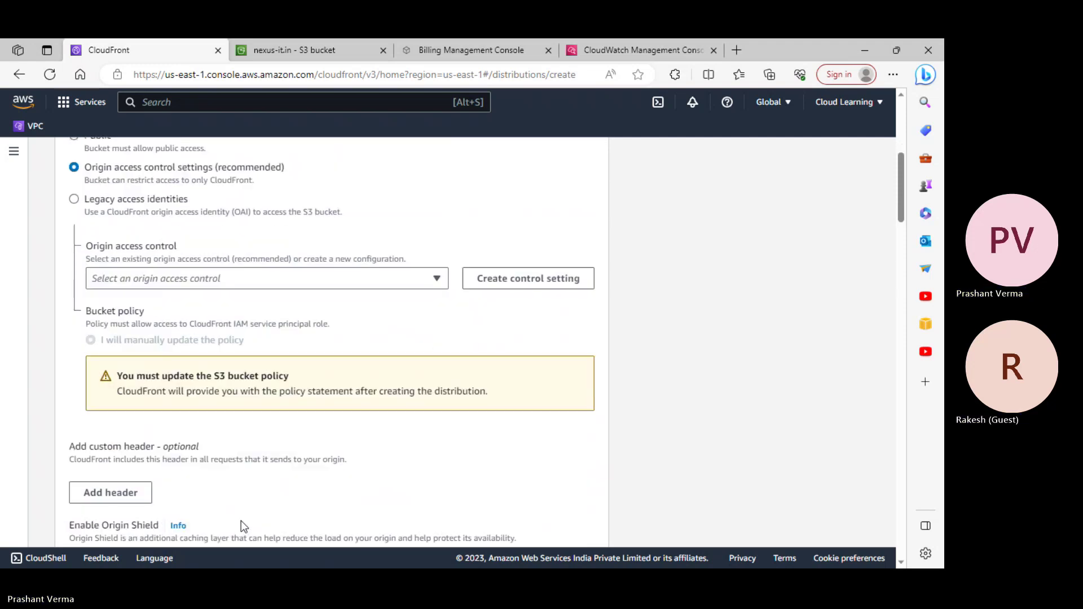
- Compare legacy access identities set to update the bucket policy with Origin access control settings, ending on the latter and highlighting its description
click(99, 204)
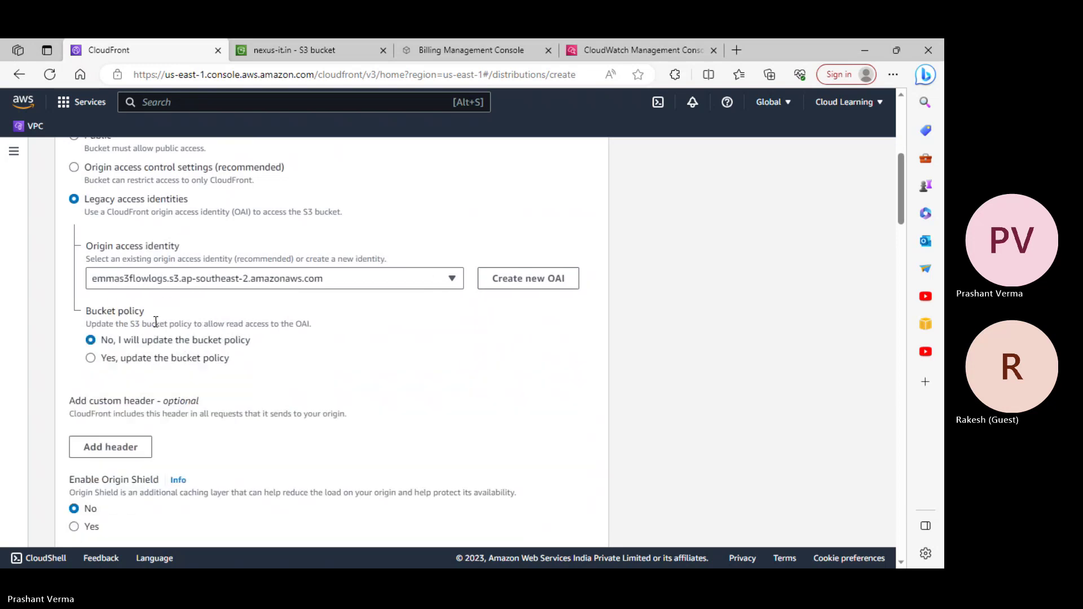
click(140, 360)
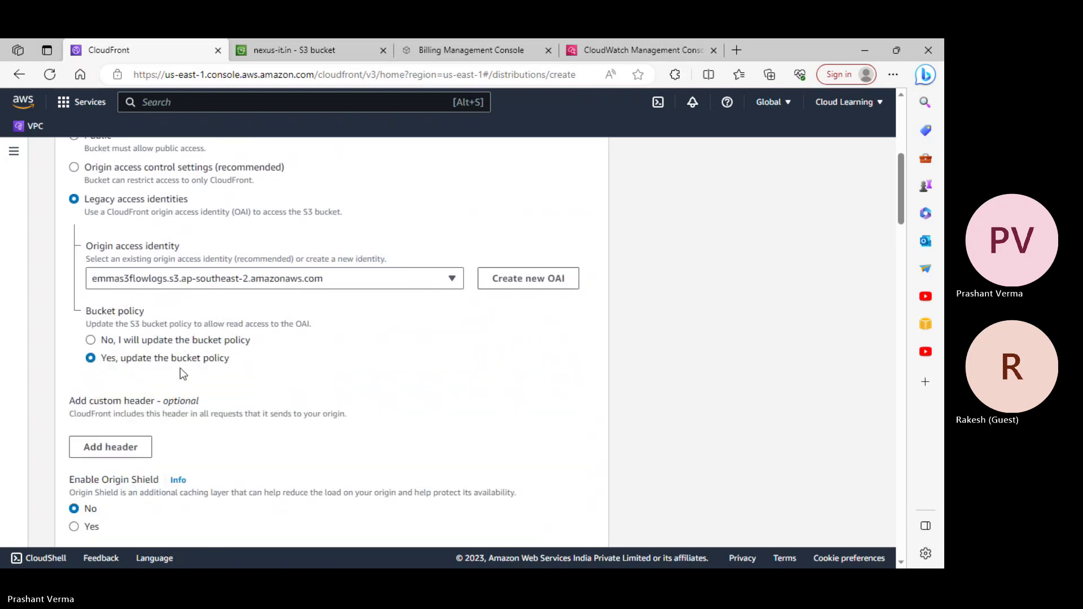
click(103, 168)
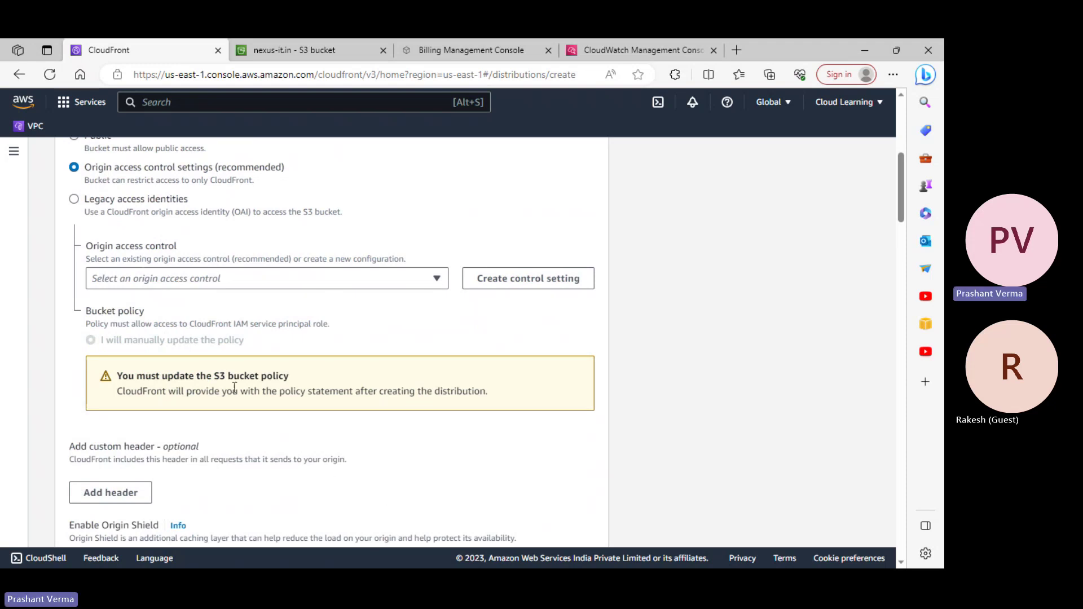
click(113, 202)
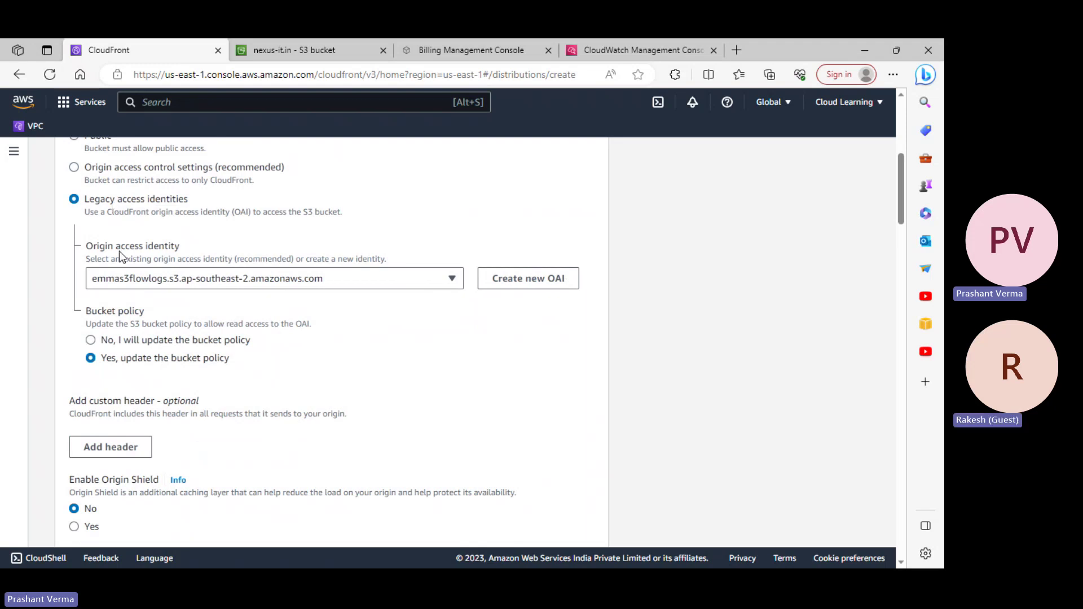
click(109, 181)
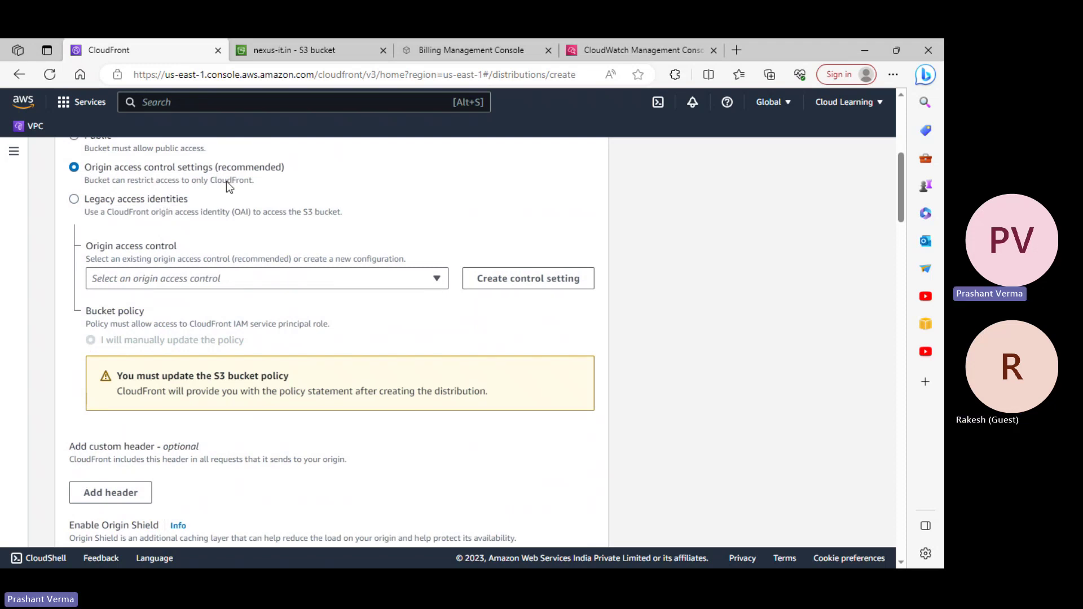
drag(222, 179, 255, 181)
click(163, 185)
drag(162, 185, 195, 192)
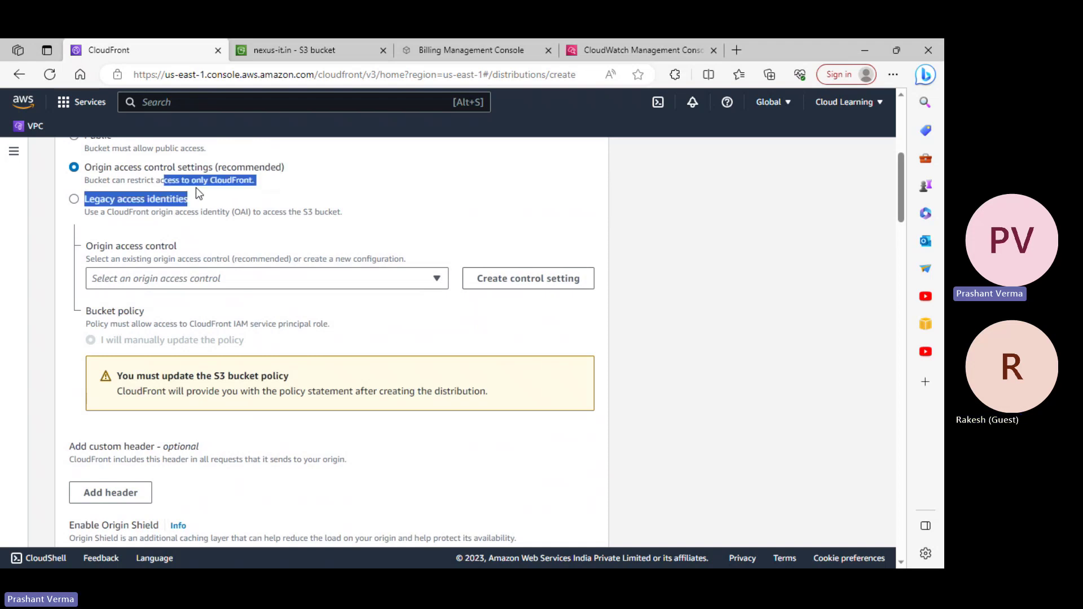
- Try enabling Origin Shield, look through the available Origin Shield regions, and set the option back to No
click(291, 195)
click(152, 169)
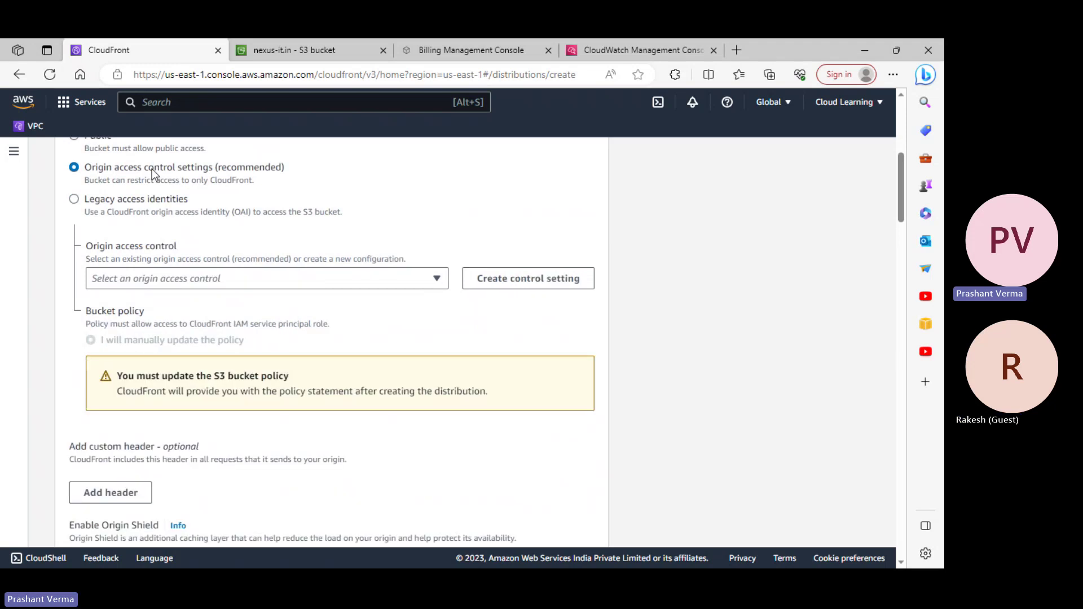
scroll(336, 446, down, 3)
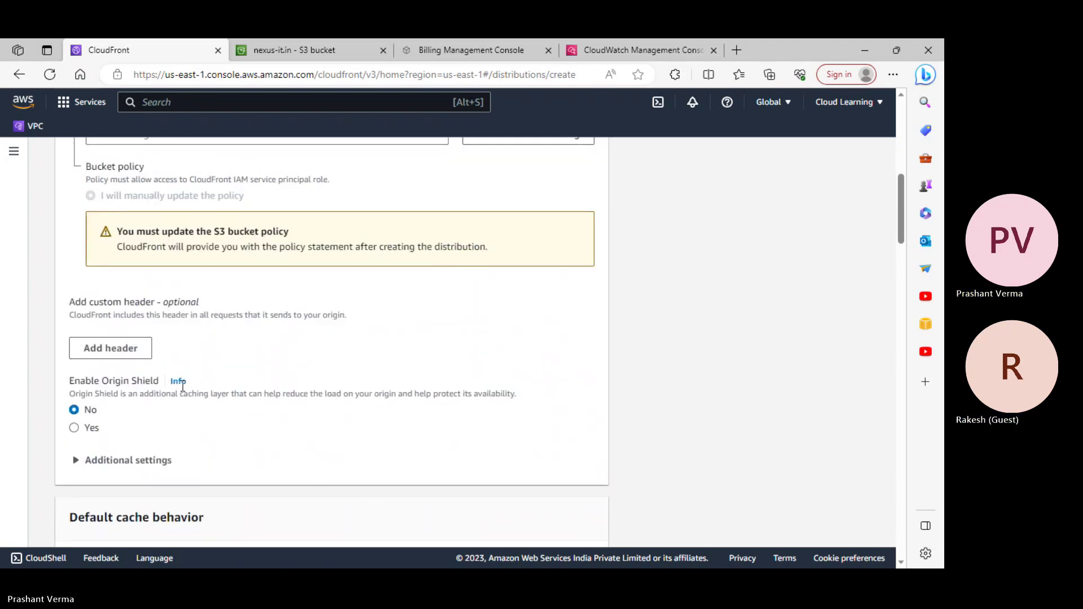
scroll(187, 437, down, 1)
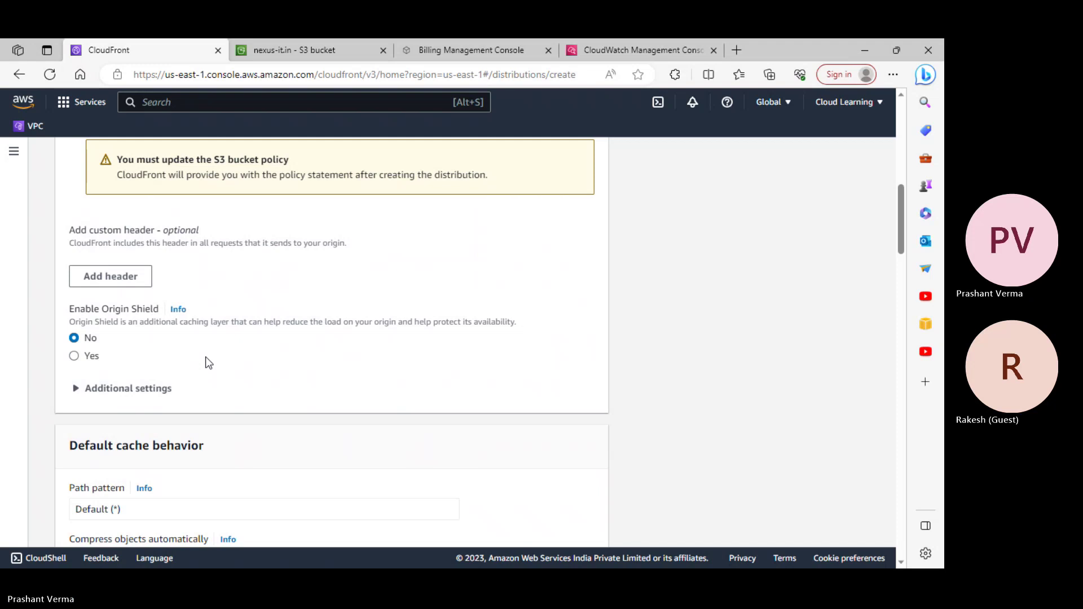
click(85, 358)
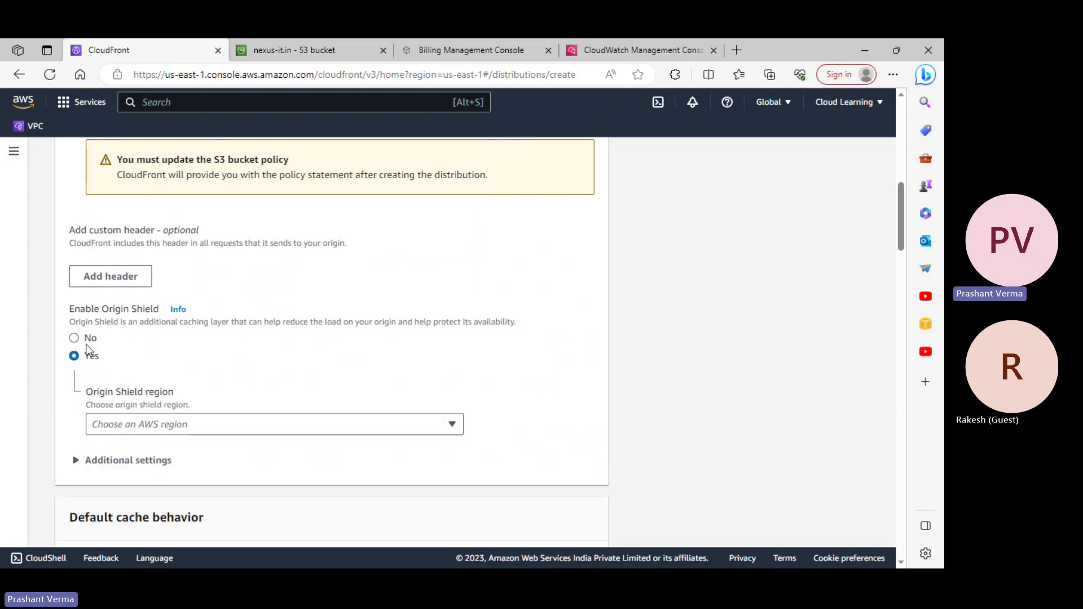
click(185, 431)
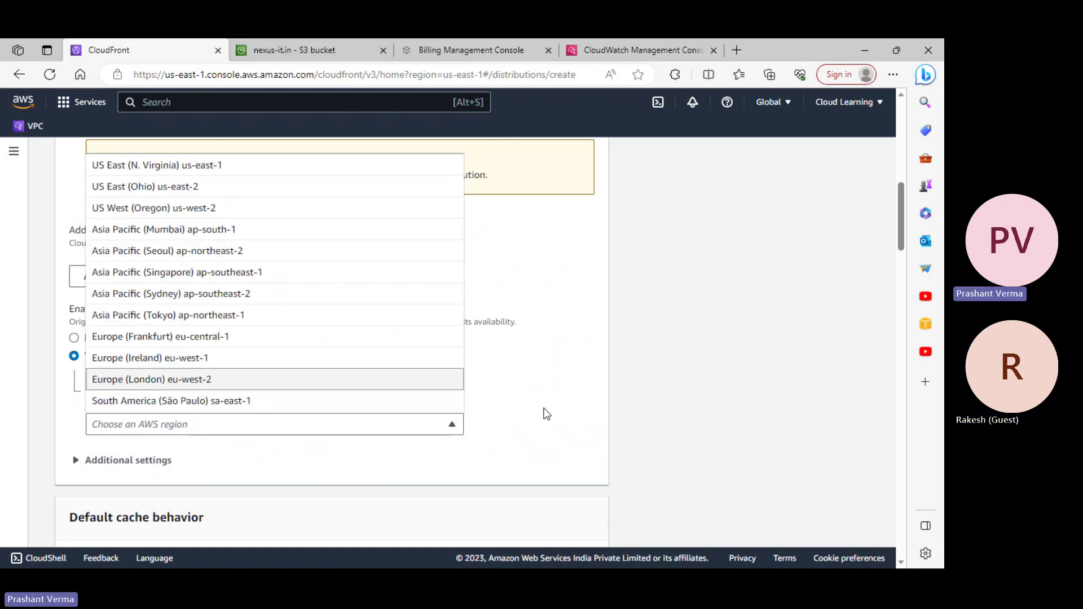
click(547, 425)
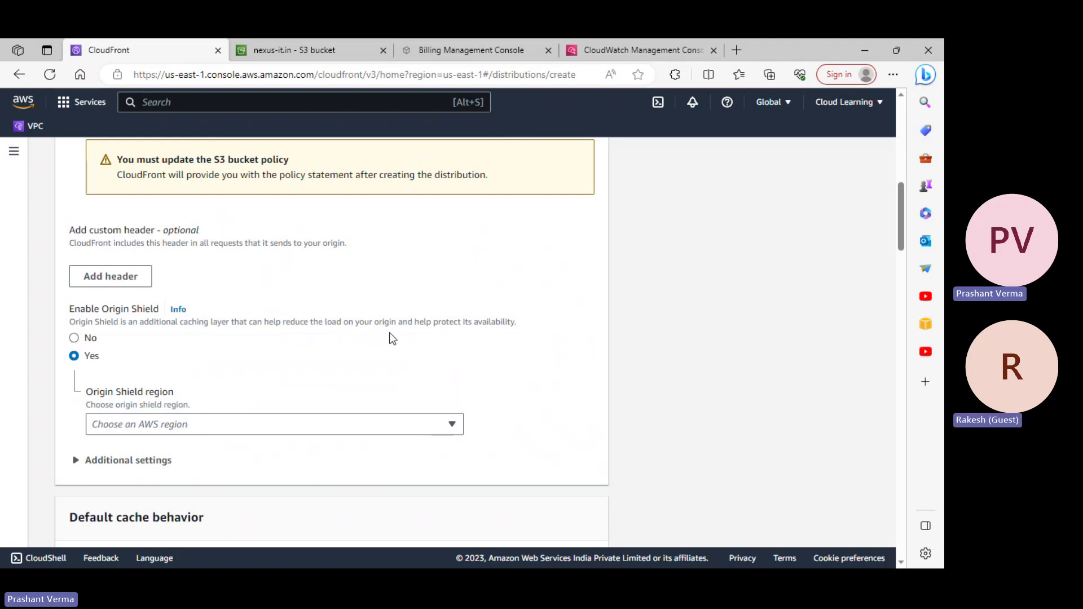
click(325, 427)
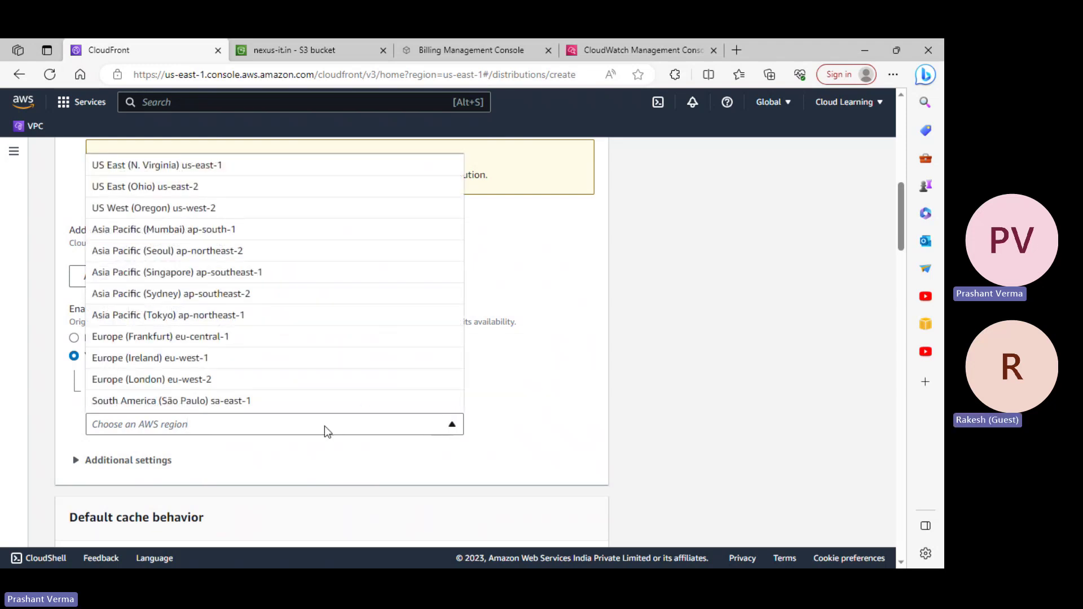
click(609, 377)
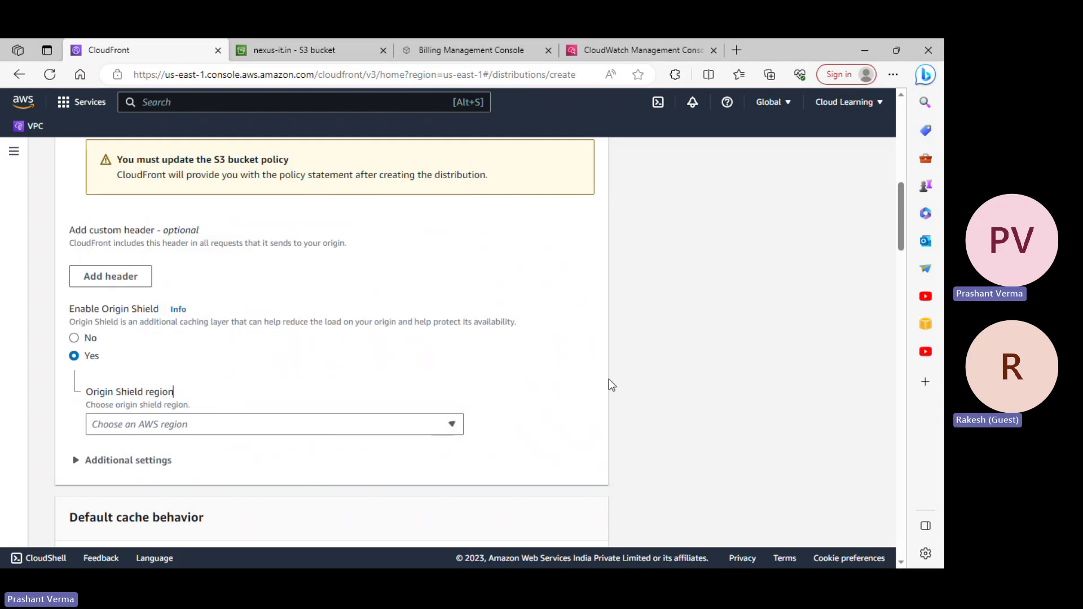
click(83, 339)
- Expand the origin's additional settings, examine the connection attempts and timeout options, and collapse them again
click(136, 389)
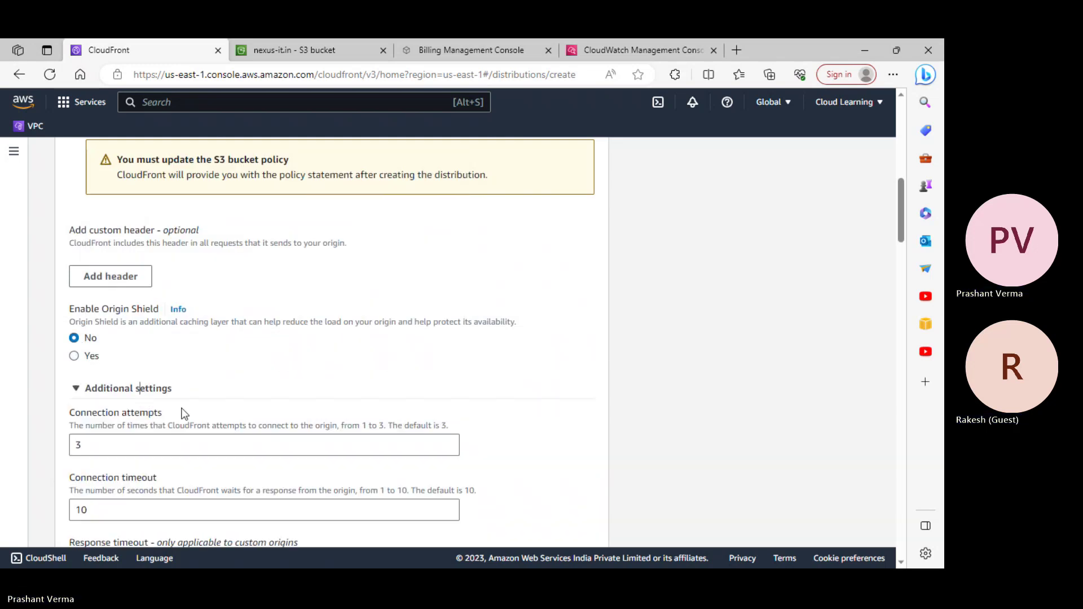
scroll(242, 429, down, 4)
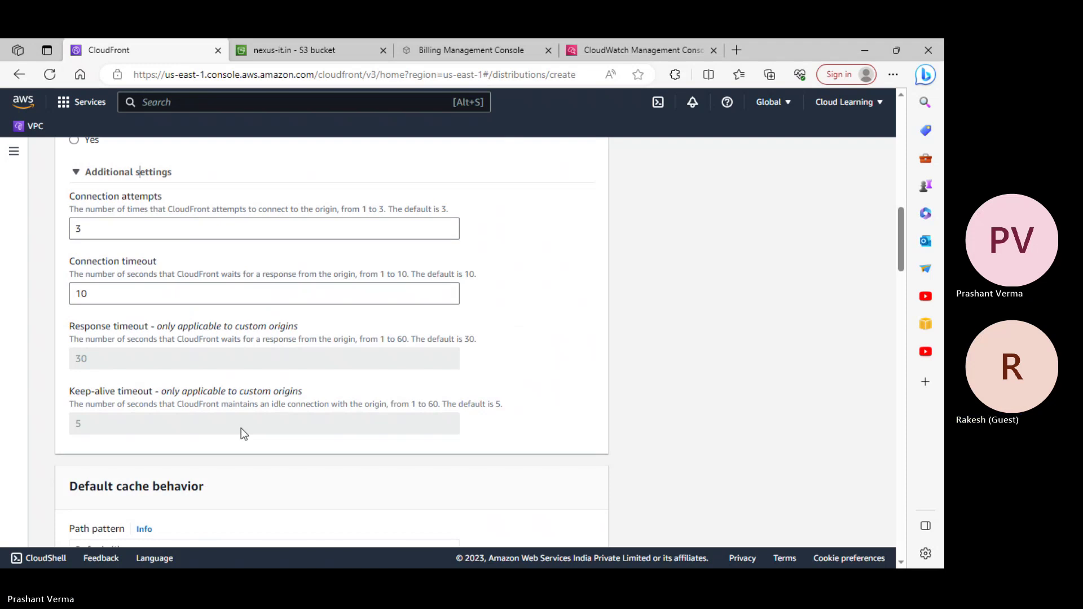
scroll(241, 428, up, 3)
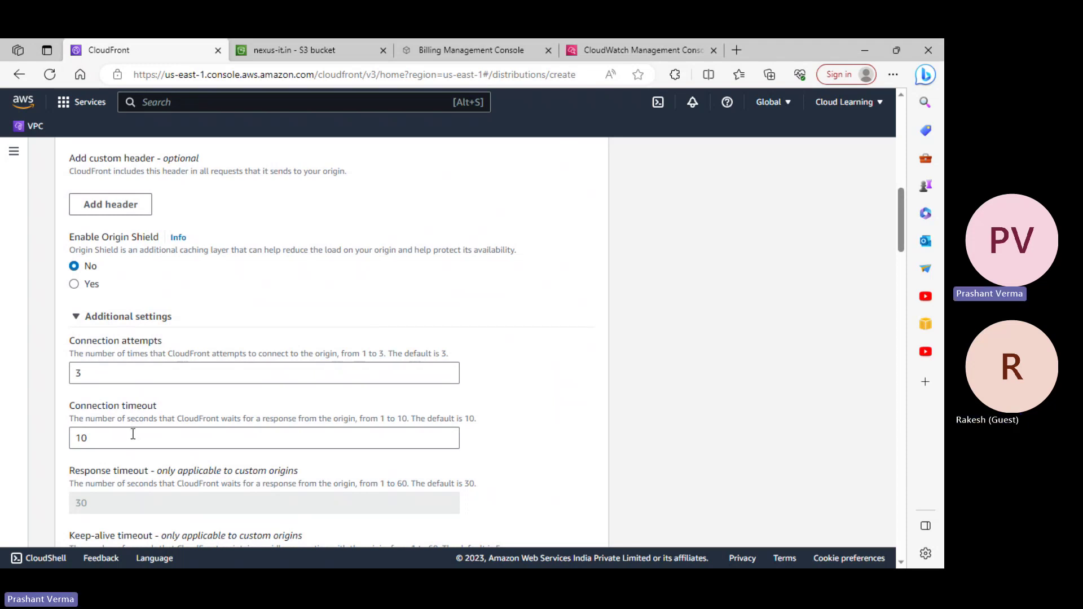
click(98, 321)
click(98, 319)
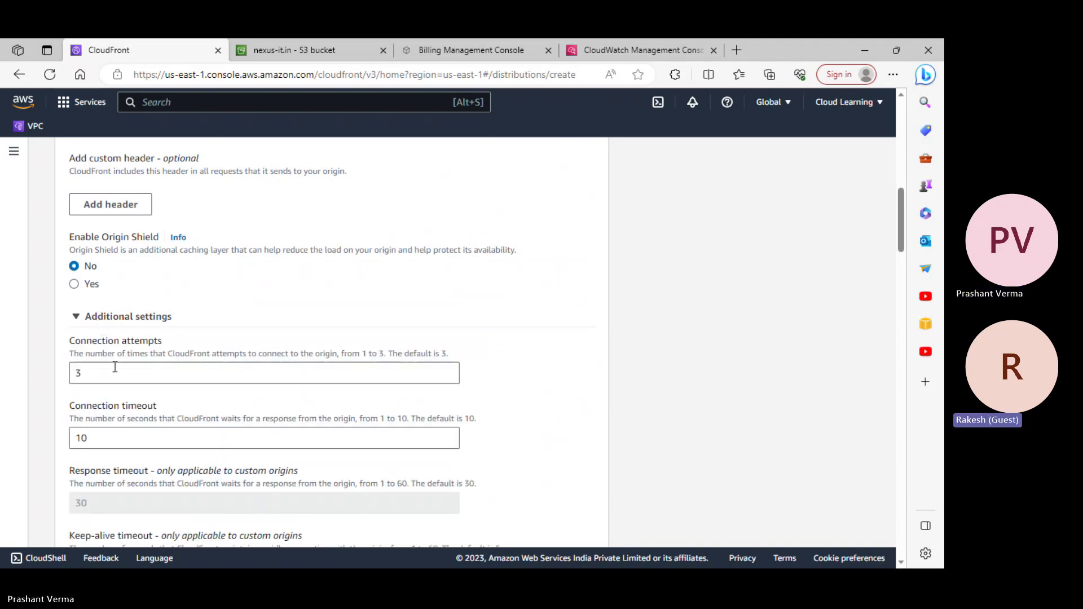
scroll(187, 405, down, 1)
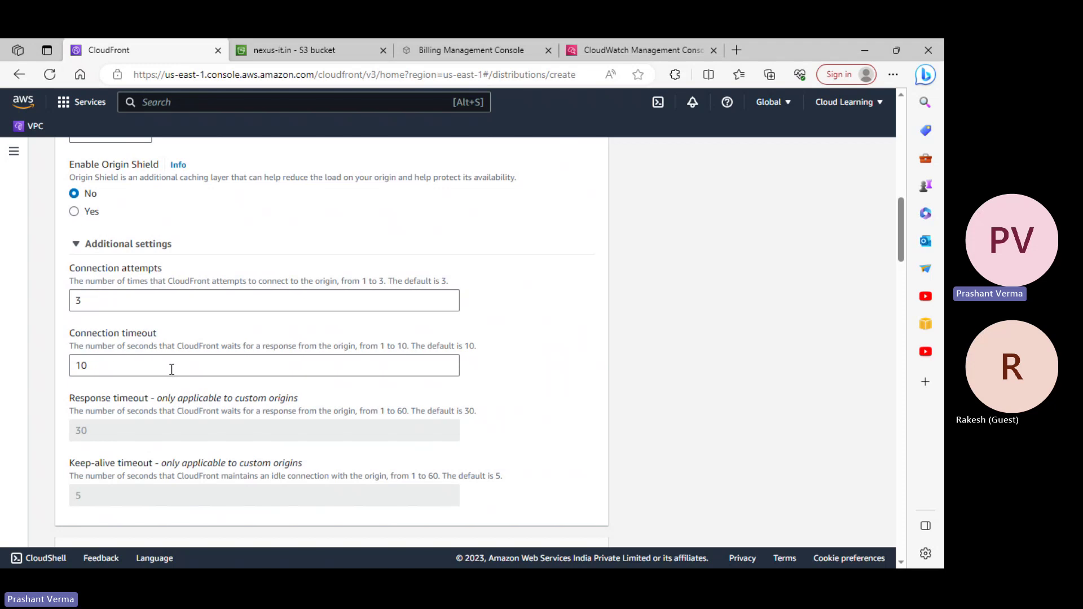
click(126, 244)
- Review the distribution form from the origin domain and origin access settings through to the default cache behavior and viewer options
scroll(471, 405, down, 1)
scroll(513, 437, up, 3)
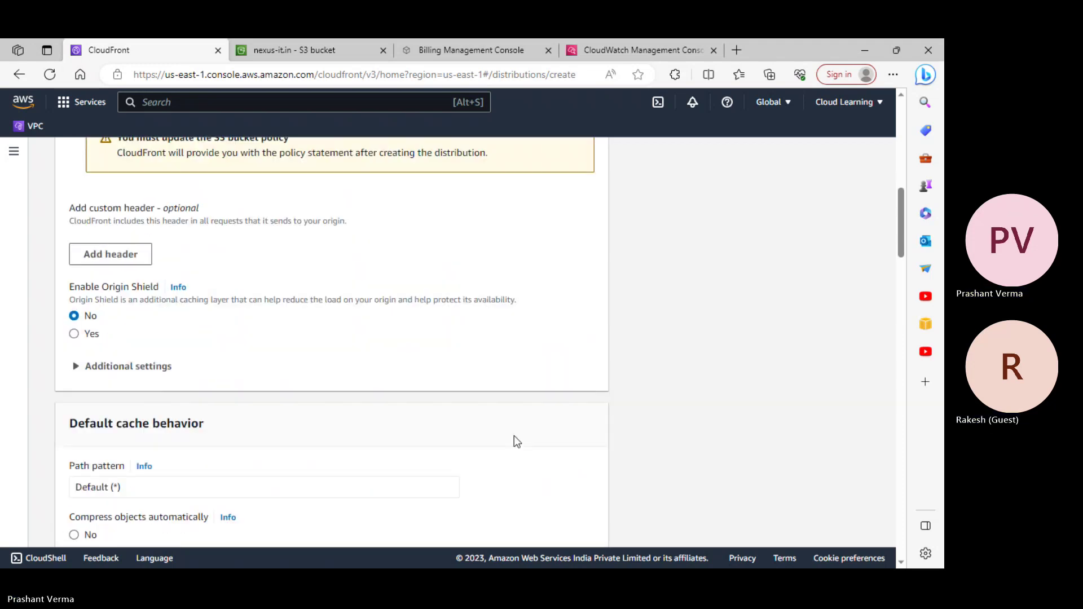
scroll(514, 440, up, 10)
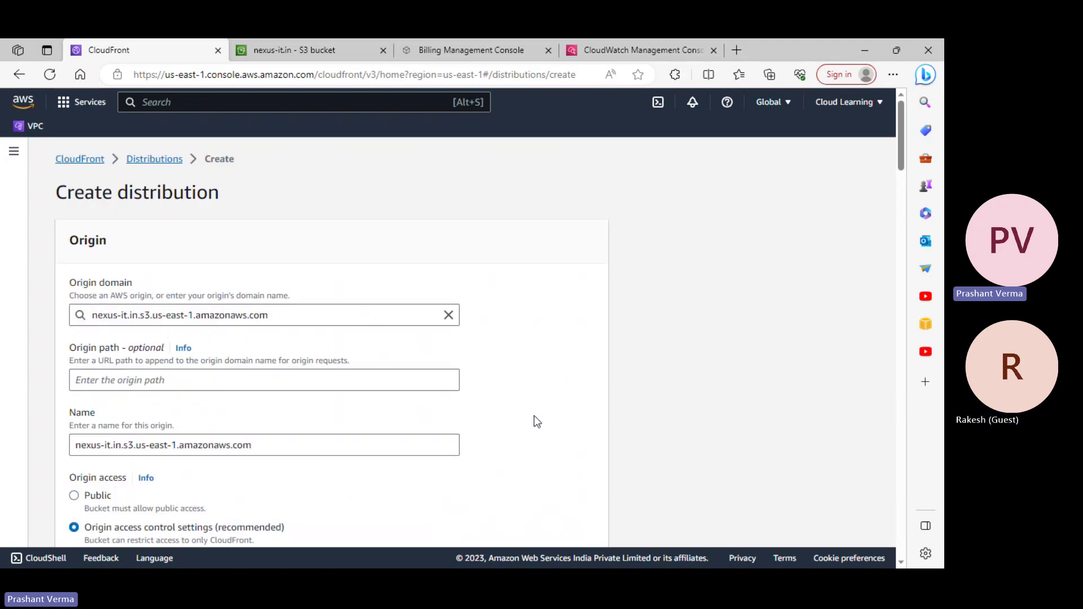
scroll(537, 422, down, 3)
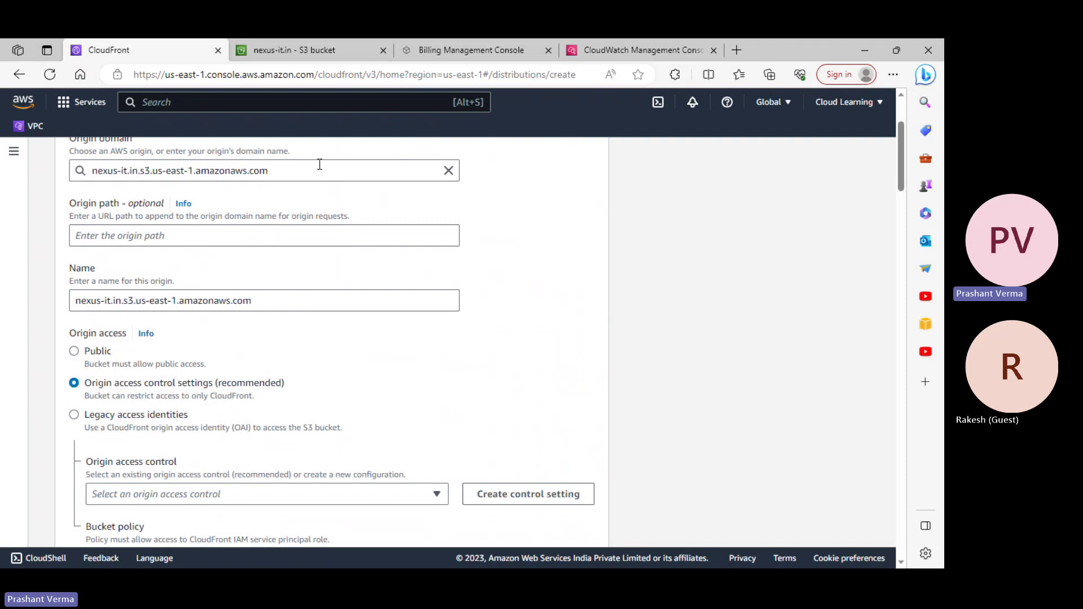
scroll(581, 346, down, 1)
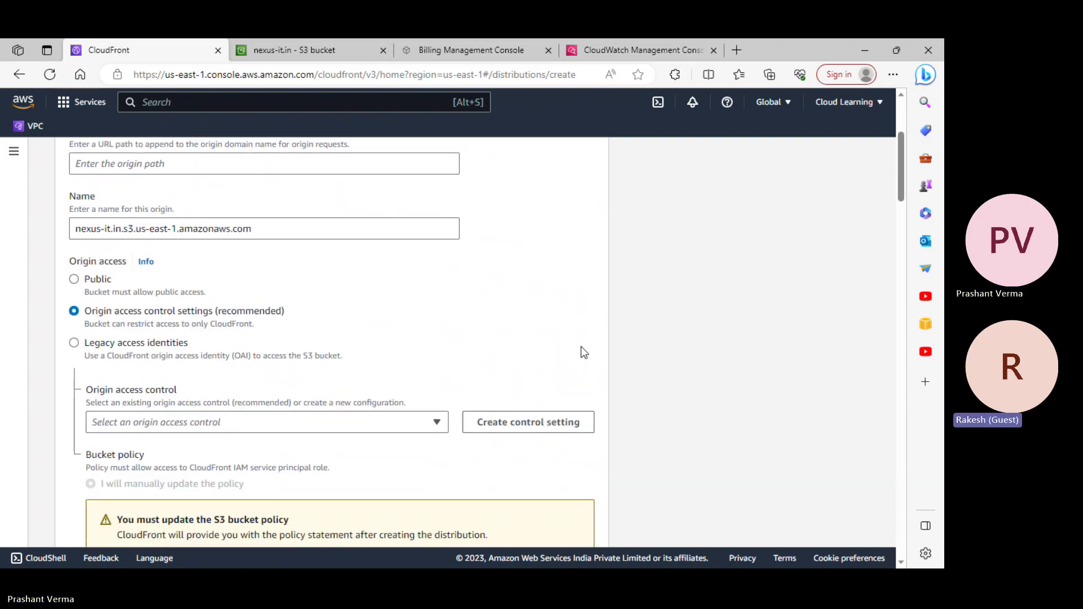
scroll(581, 347, down, 5)
scroll(530, 378, down, 2)
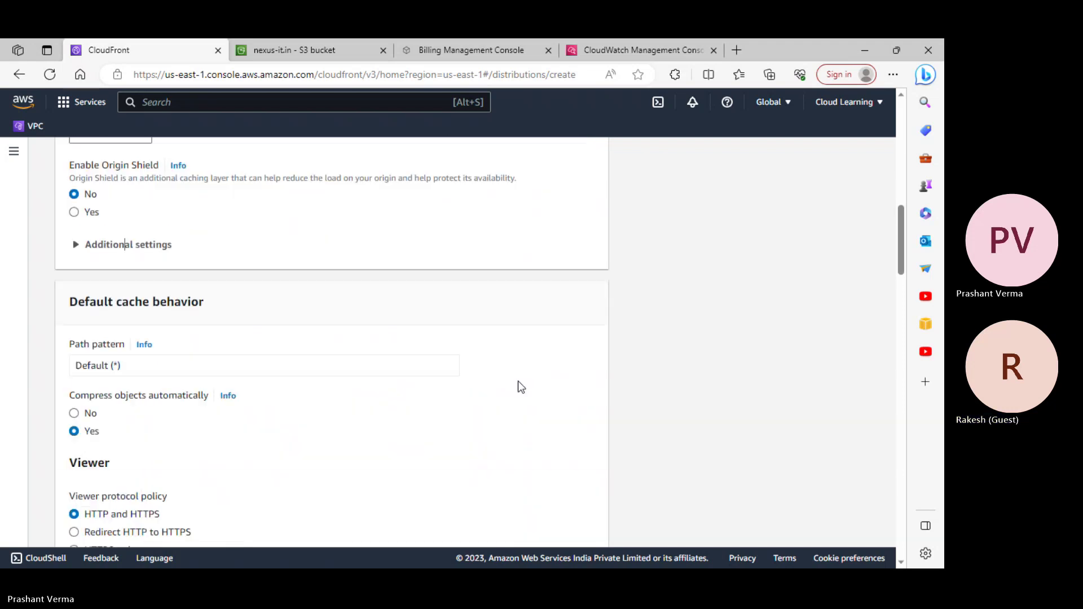
scroll(518, 383, down, 1)
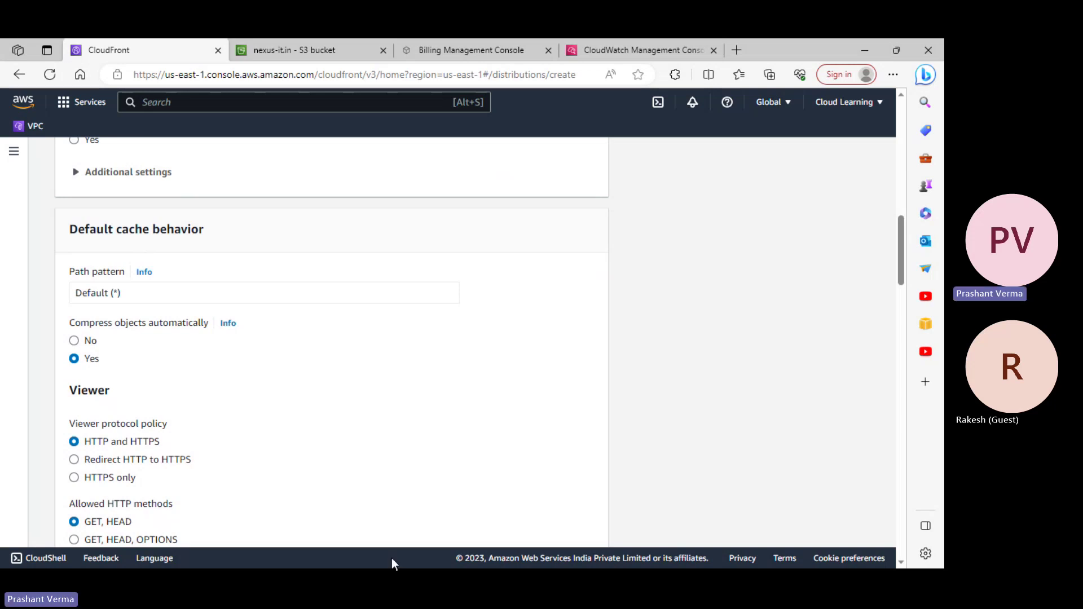
- Switch to Paint by running mspaint to get a blank canvas for a diagram
key(alt+Tab)
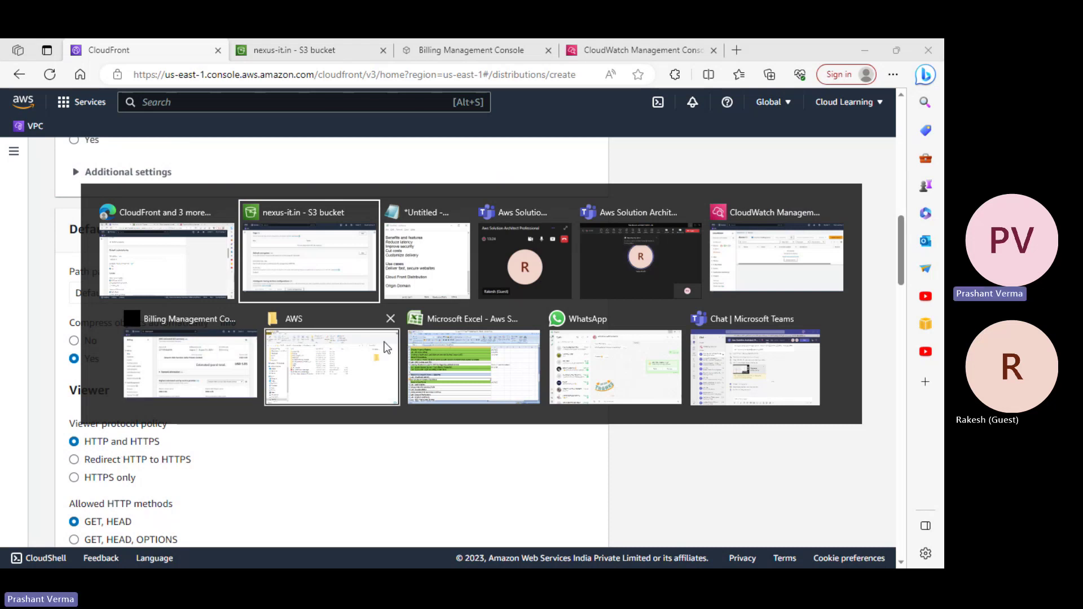
click(503, 516)
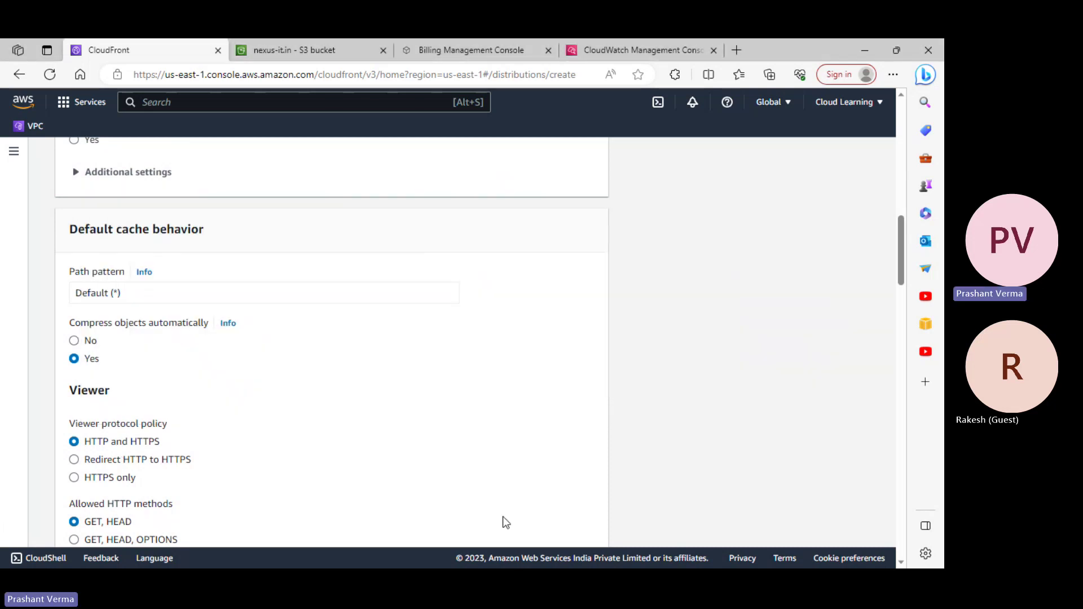
key(super)
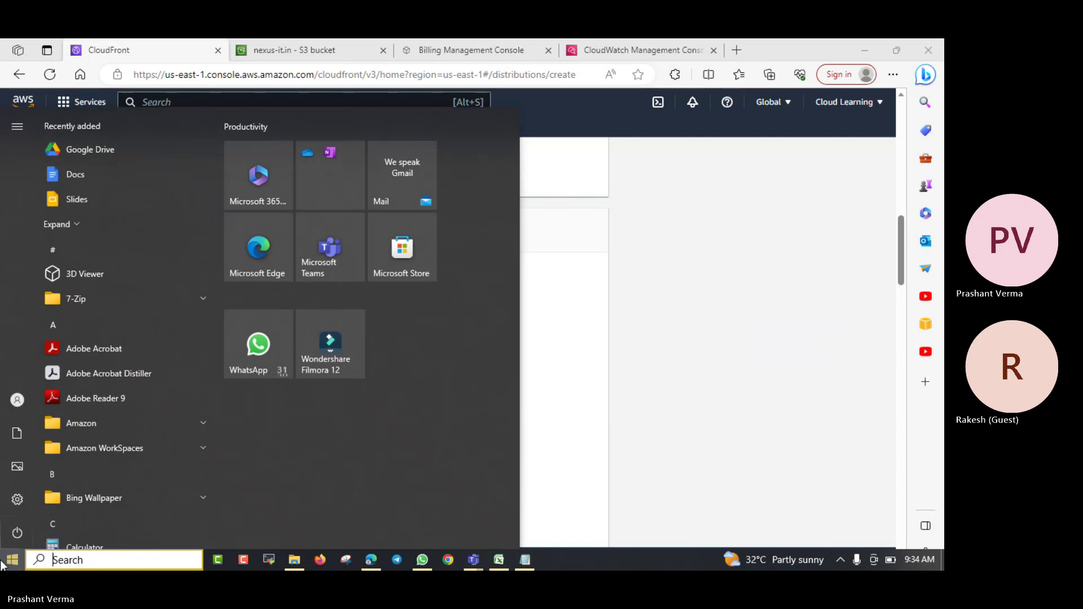
right_click(11, 559)
click(44, 488)
text(m)
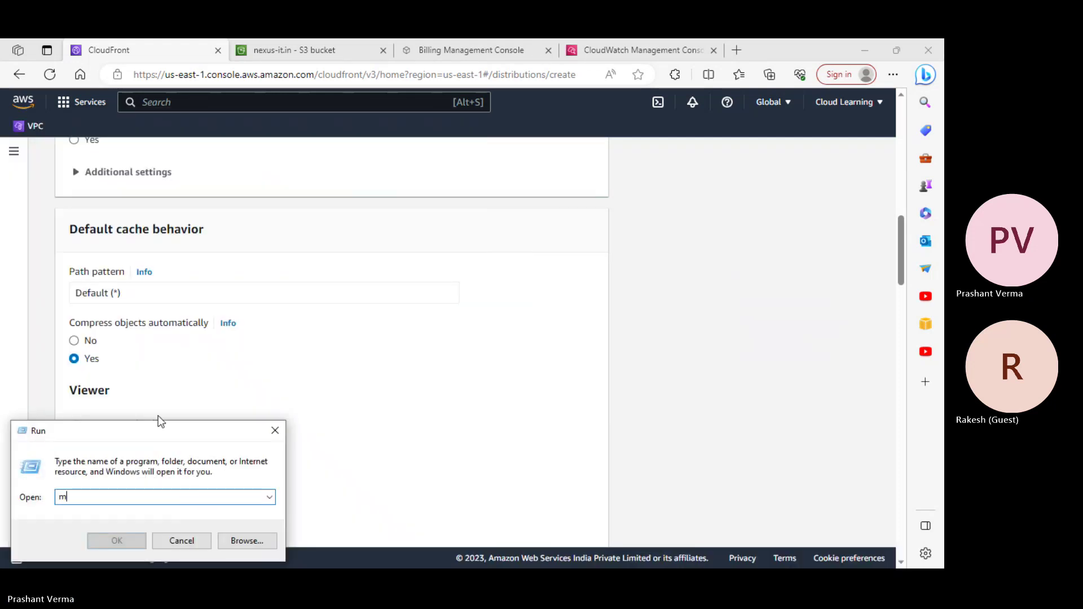
text(spai)
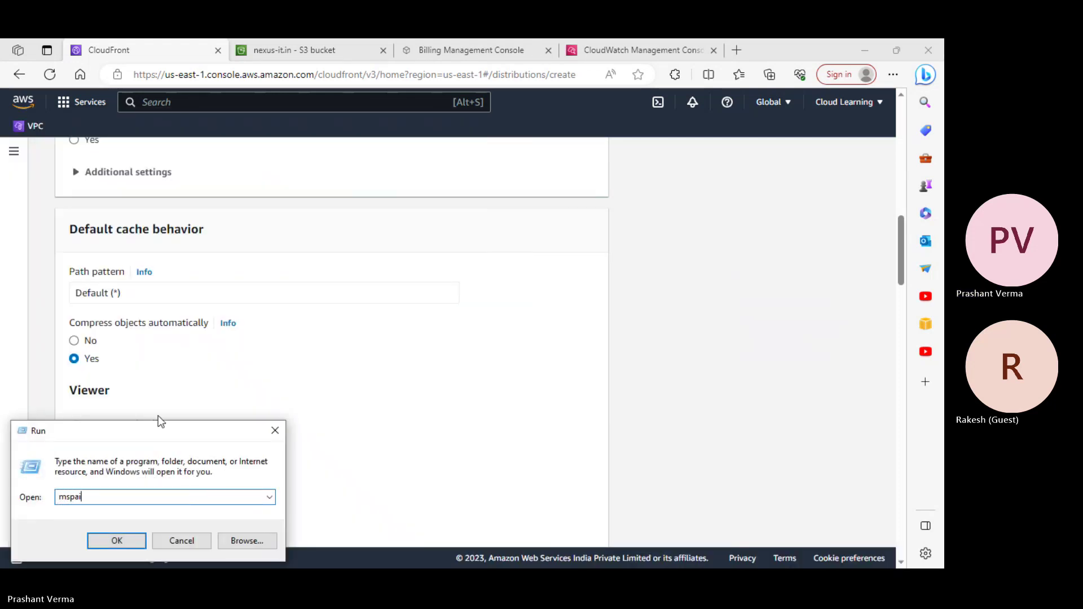
text(nt)
key(Return)
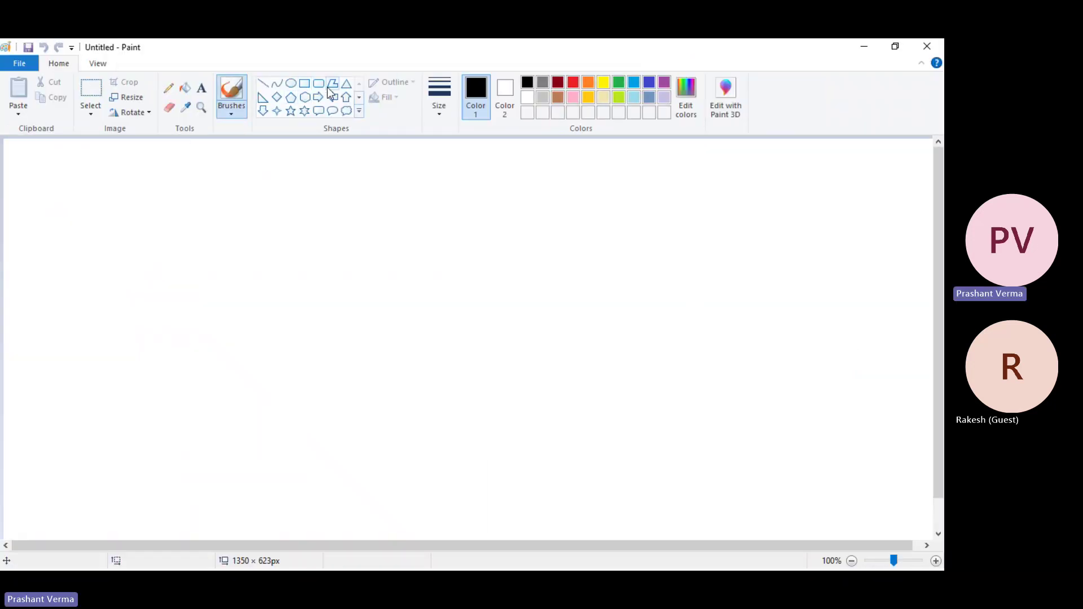
- Draw a rounded rectangle about 156 × 107 px on the canvas with the second-thinnest outline
click(318, 84)
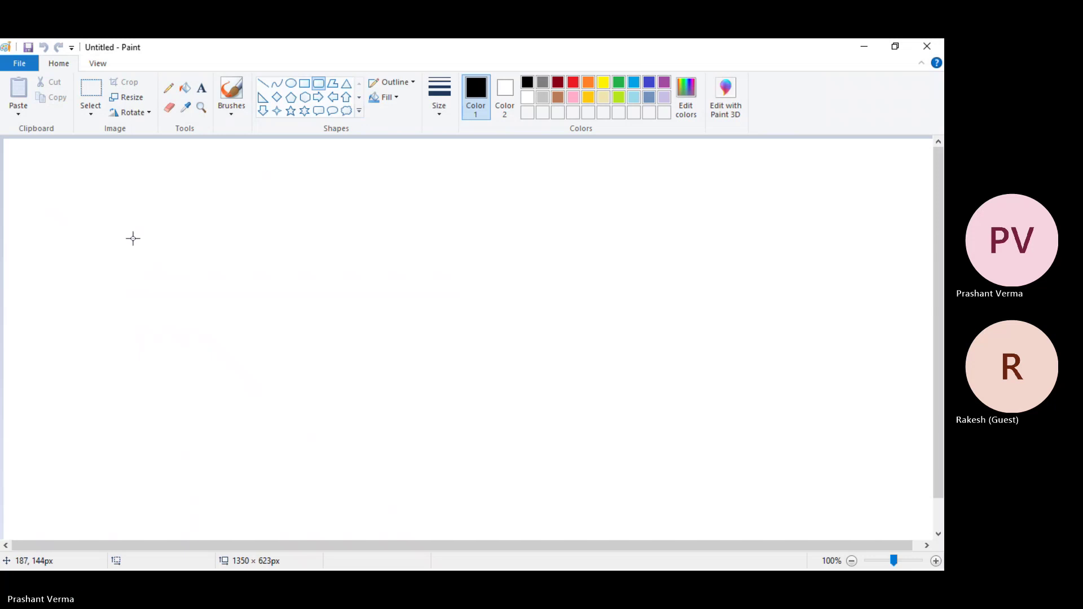
drag(87, 241, 240, 342)
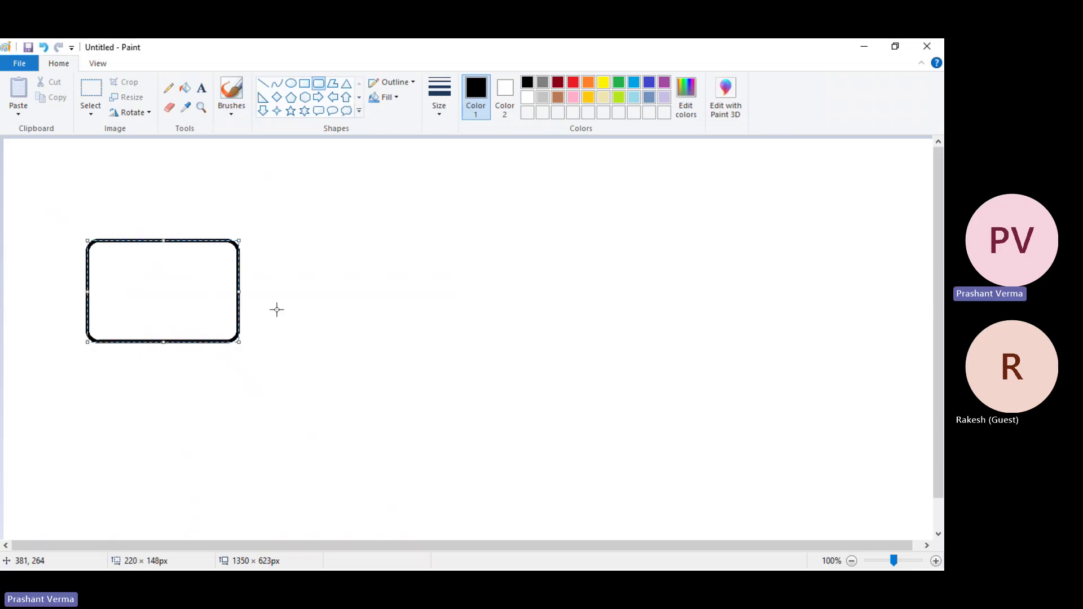
click(439, 97)
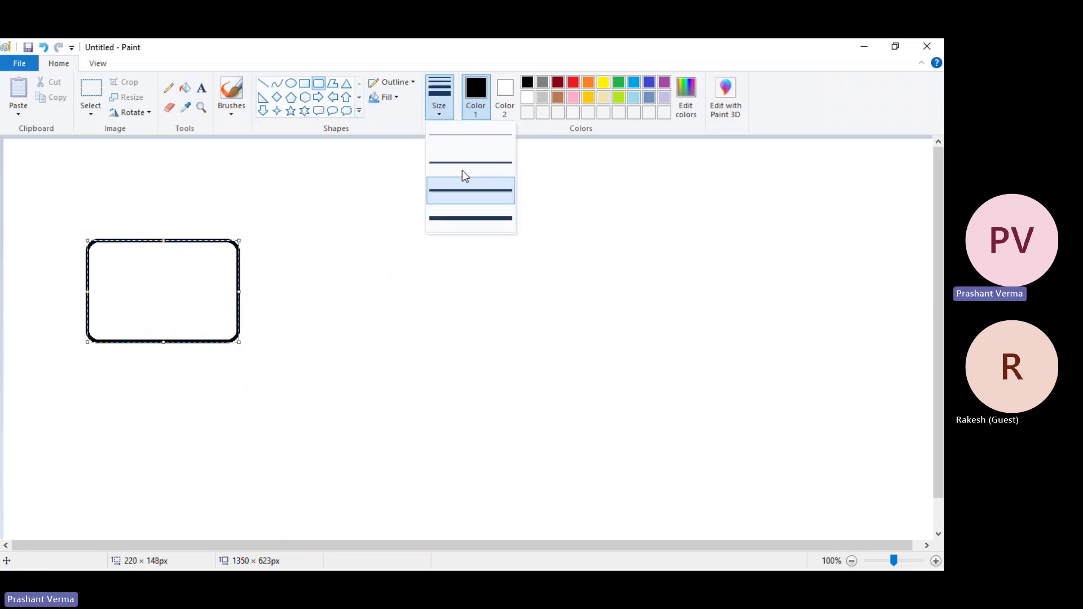
click(466, 163)
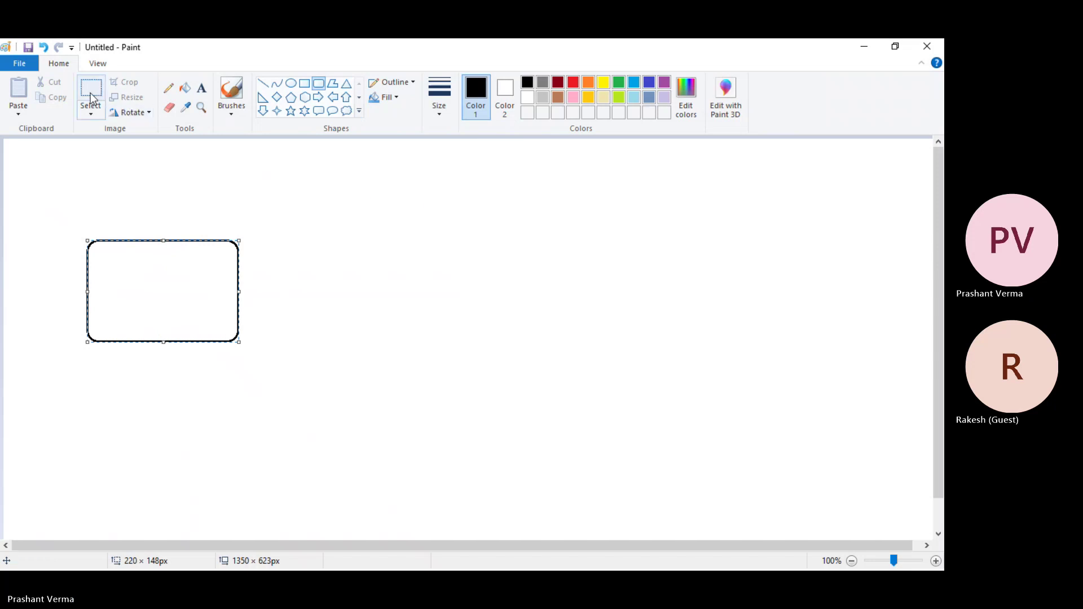
drag(238, 342, 195, 316)
- Add the text label "North Virginia" just below the rounded rectangle
click(201, 87)
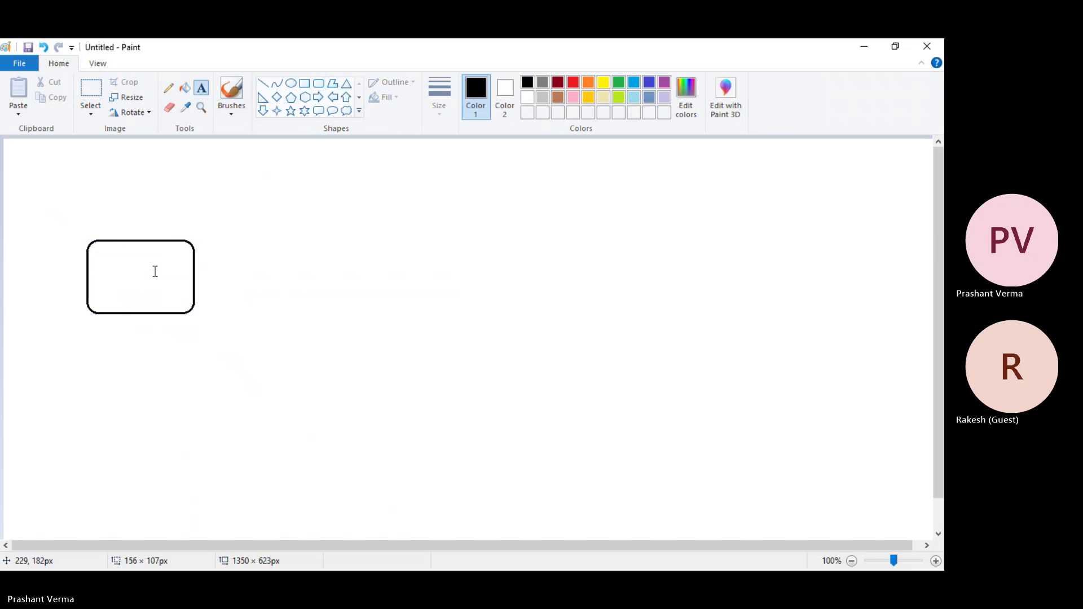
click(104, 319)
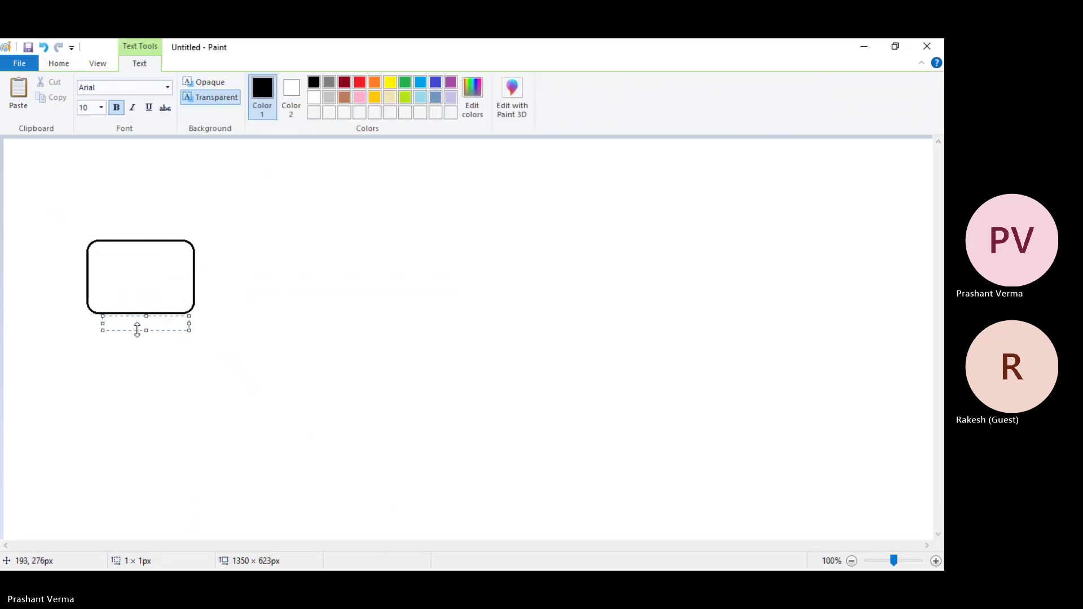
text(North)
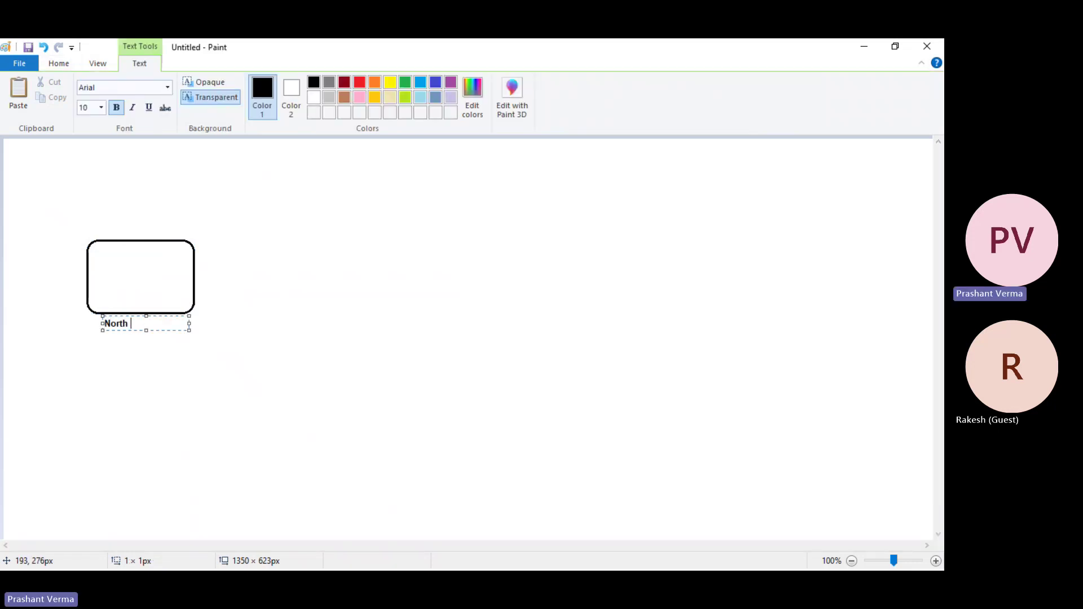
text( Virginia)
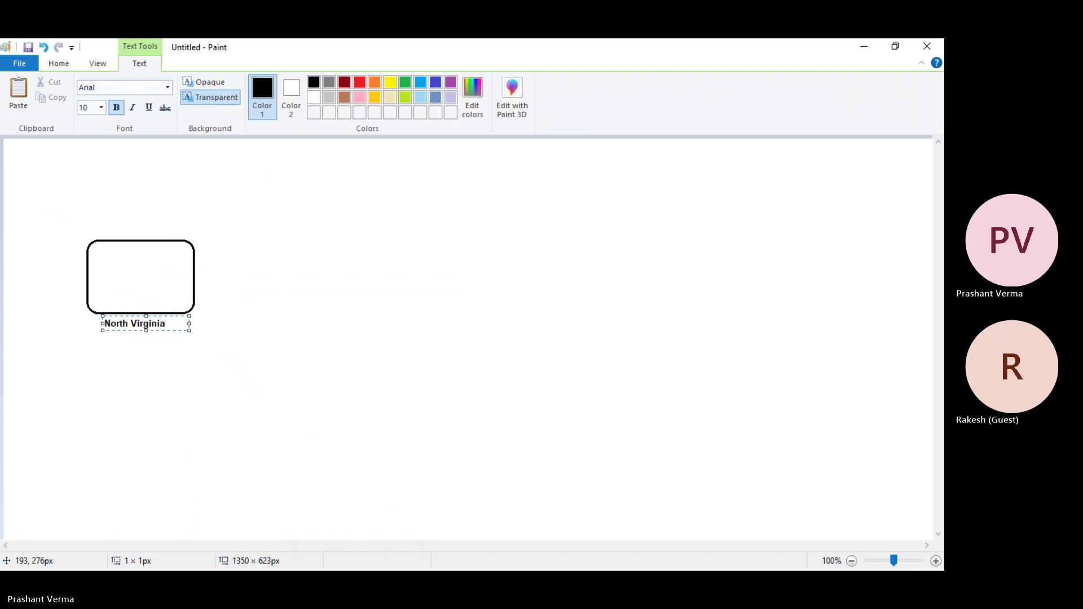
click(229, 252)
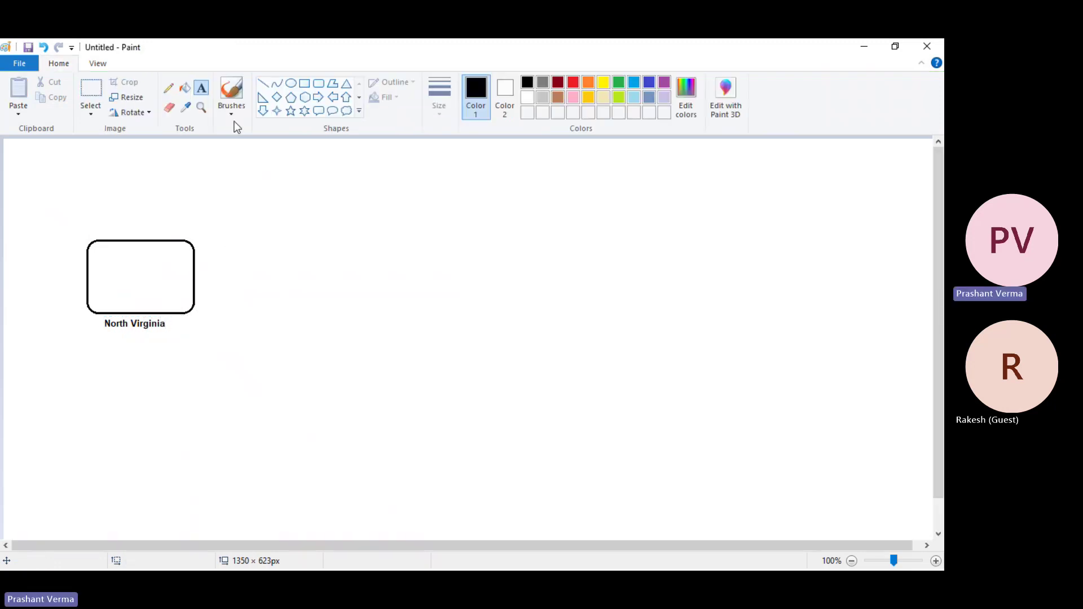
click(201, 93)
click(290, 83)
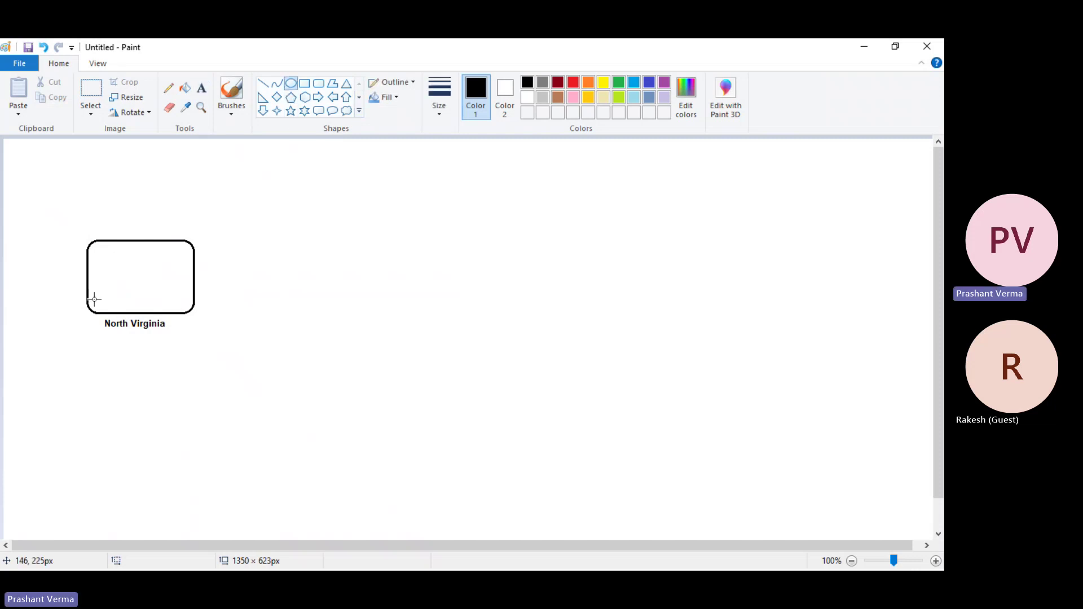
drag(42, 197, 262, 383)
key(ctrl+z)
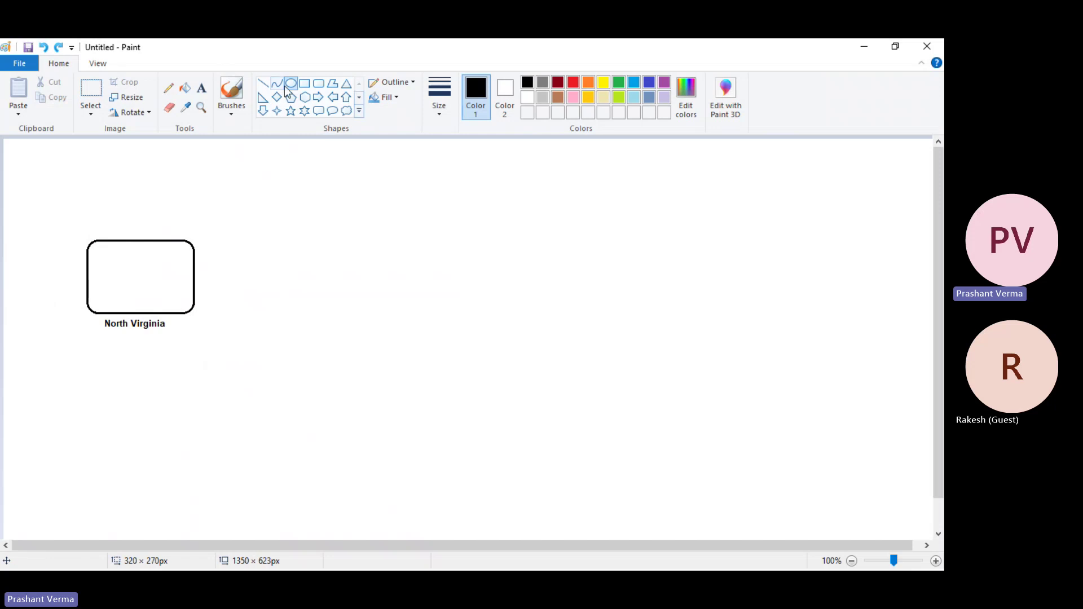
- Draw eight more rounded rectangles of varying sizes spread across the canvas around and beyond the North Virginia rectangle
click(319, 83)
drag(192, 181, 241, 214)
drag(353, 185, 427, 223)
drag(617, 193, 695, 228)
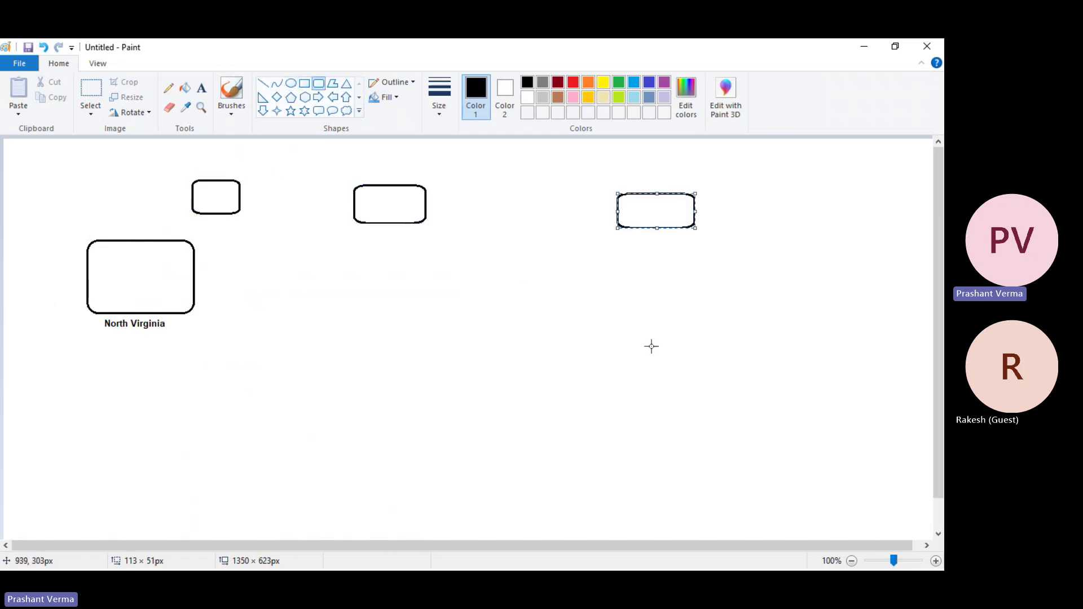
drag(651, 346, 727, 368)
drag(649, 458, 710, 491)
drag(779, 447, 835, 476)
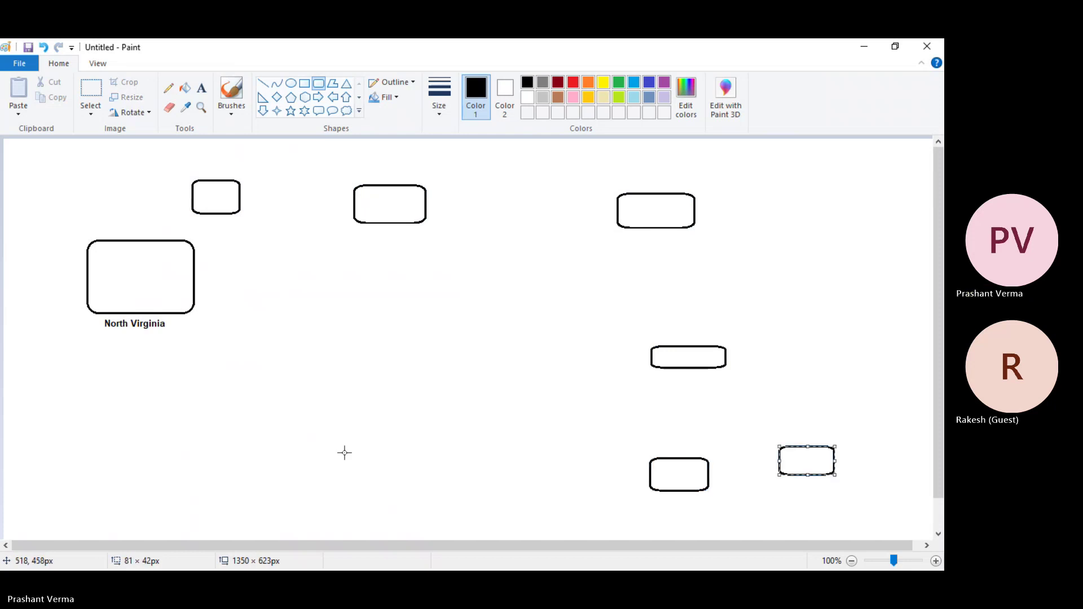
drag(265, 461, 333, 519)
drag(366, 321, 441, 386)
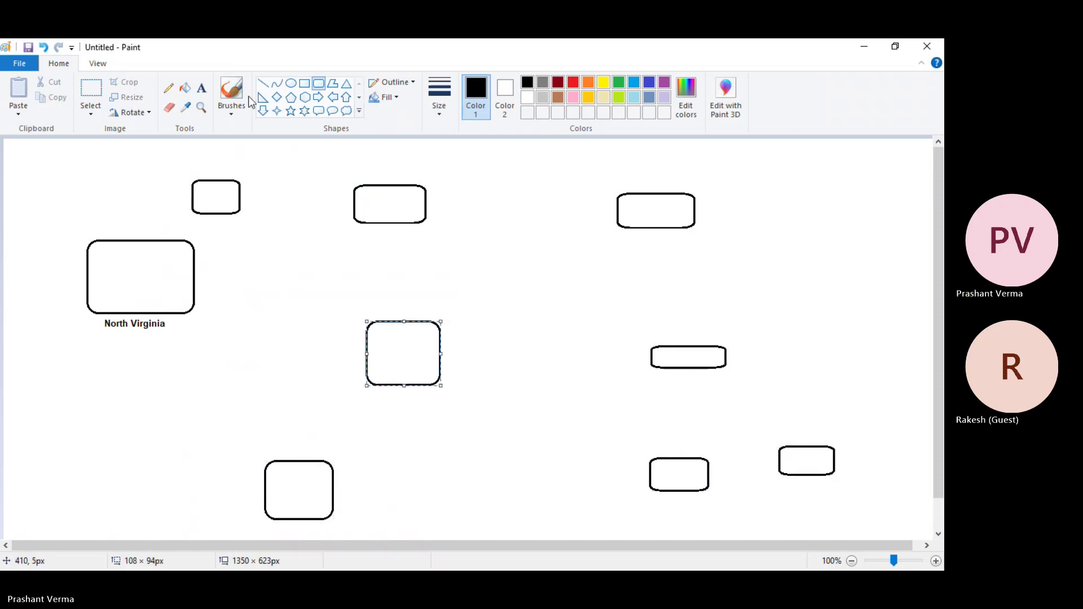
- Draw straight lines from the North Virginia rectangle to the nearest small rectangle, the upper-middle one and the farthest lower-right one
click(263, 84)
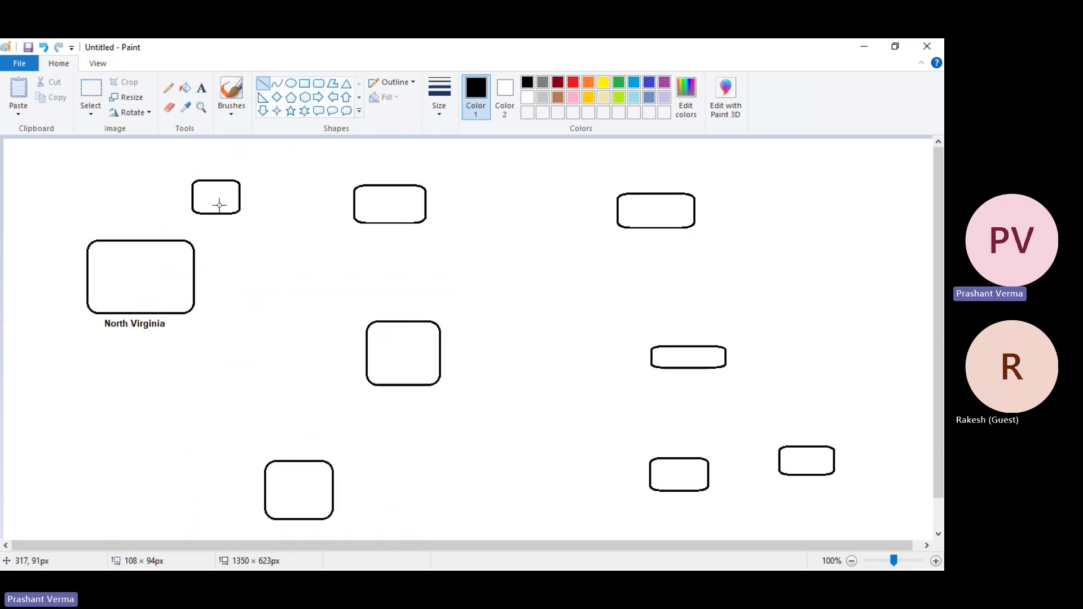
drag(176, 238, 193, 208)
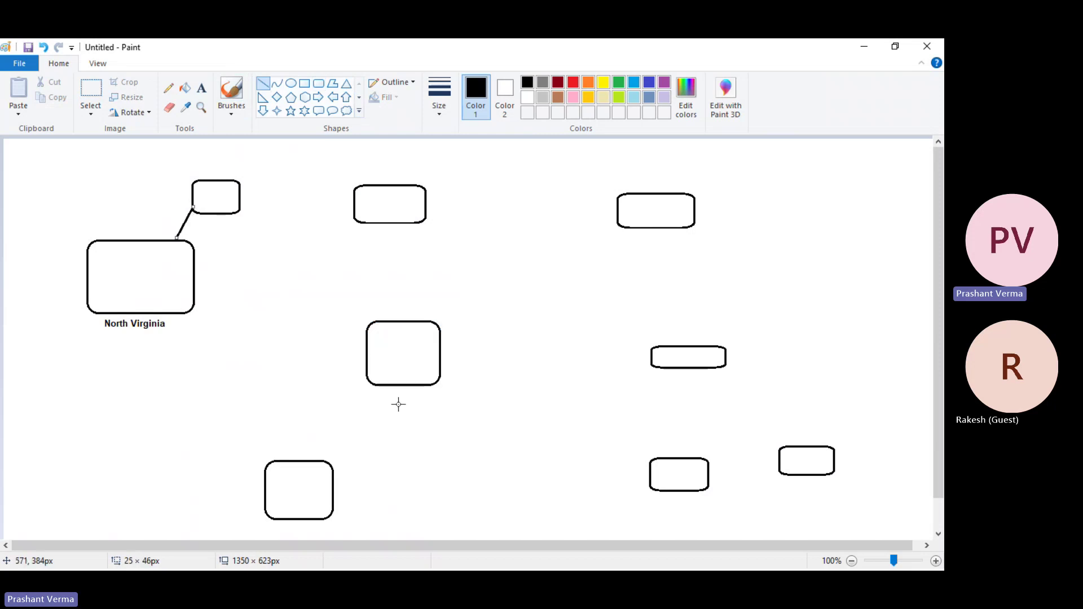
drag(193, 257, 355, 217)
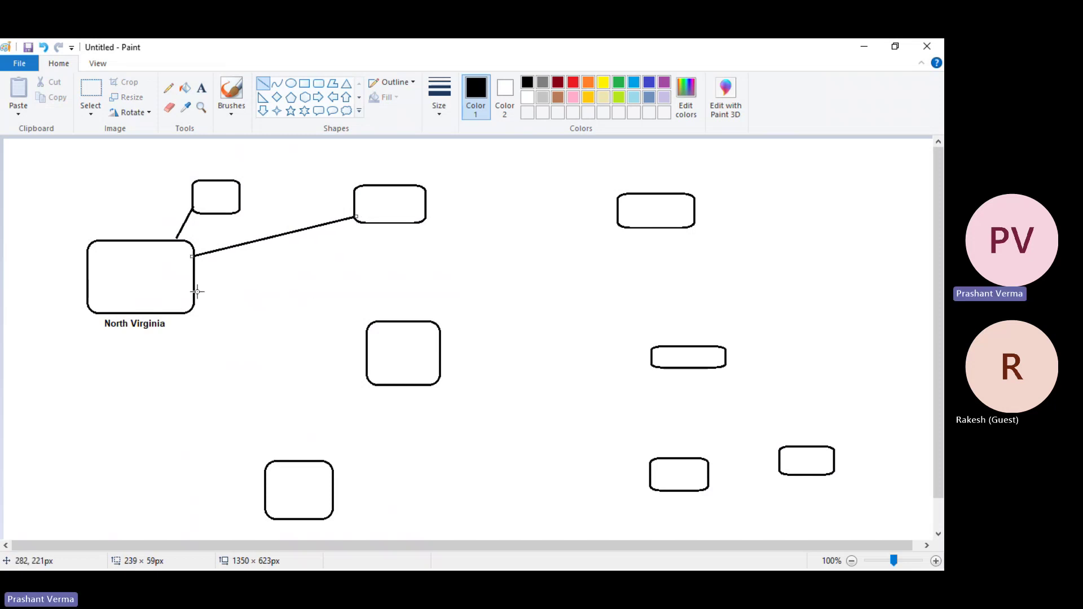
mouse_move(196, 291)
mouse_down()
mouse_move(614, 348)
mouse_move(796, 446)
mouse_up()
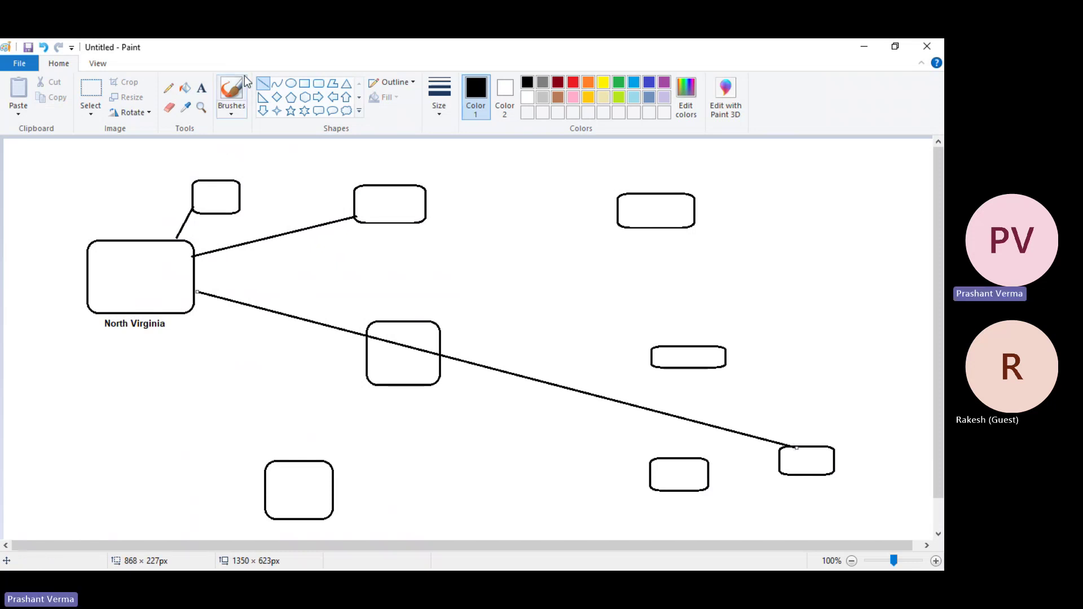
- Add the two-line text "S3 Bucket" and "Website" inside the North Virginia rectangle
click(202, 87)
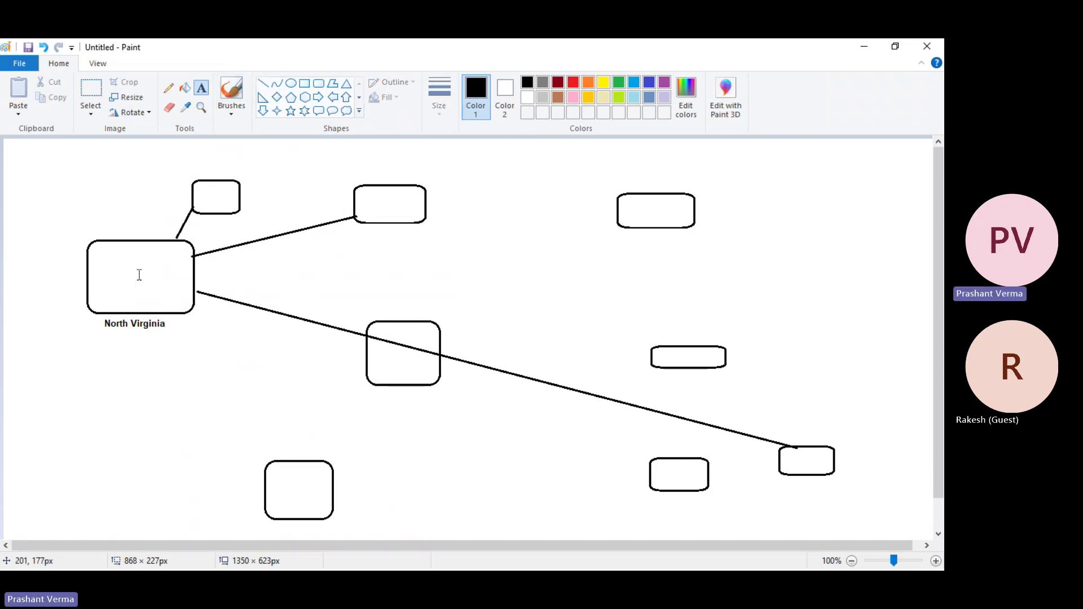
click(103, 285)
text(S)
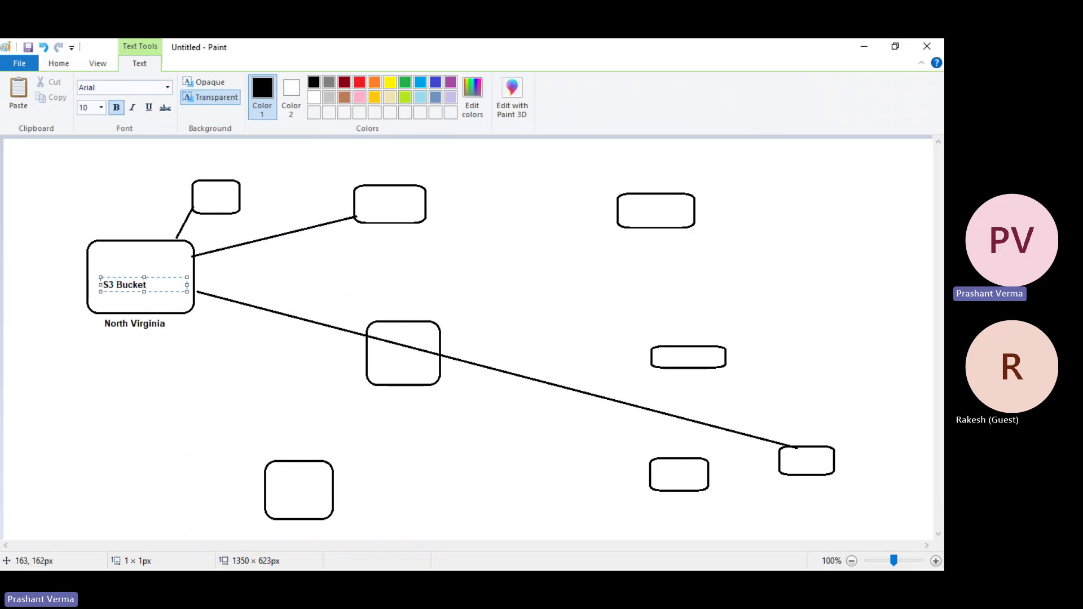
text(3 Bucket)
key(Return)
text(Website)
click(162, 347)
- Add the text label "Usa" above the small rectangle connected nearest to North Virginia
click(205, 162)
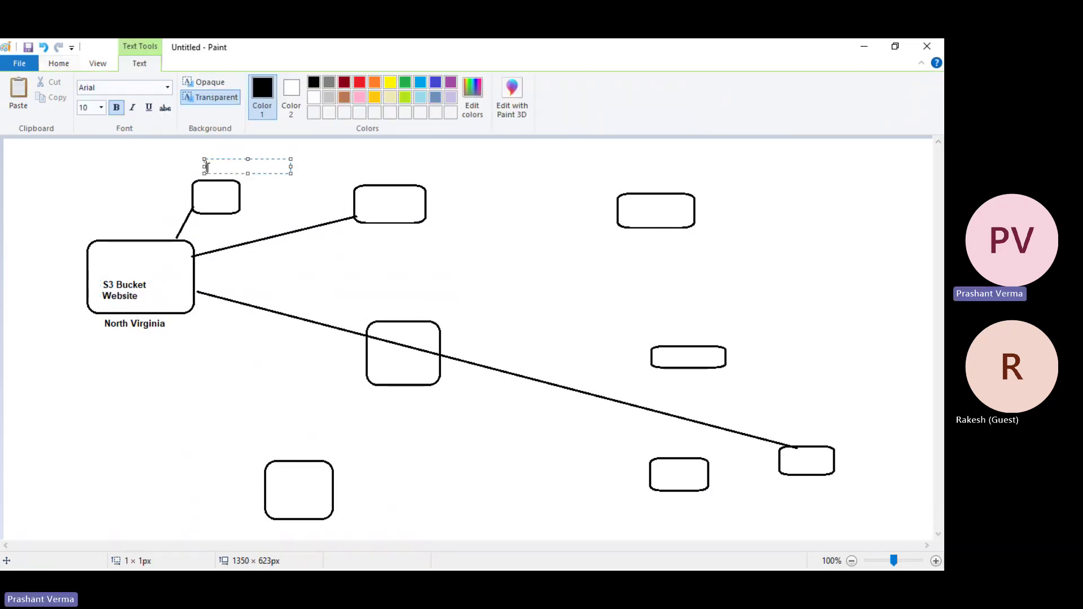
text(USa)
key(BackSpace)
key(BackSpace)
text(sa)
click(783, 493)
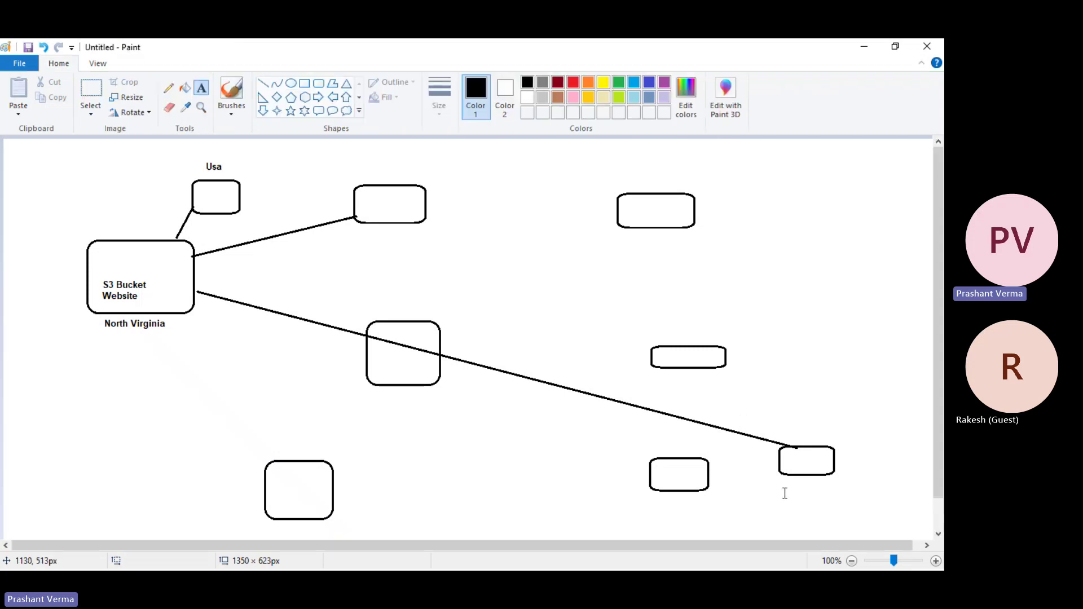
- Label the rectangle at the end of the longest line "Australia" below it, and add "Europe" inside the connected upper-middle rectangle
click(789, 487)
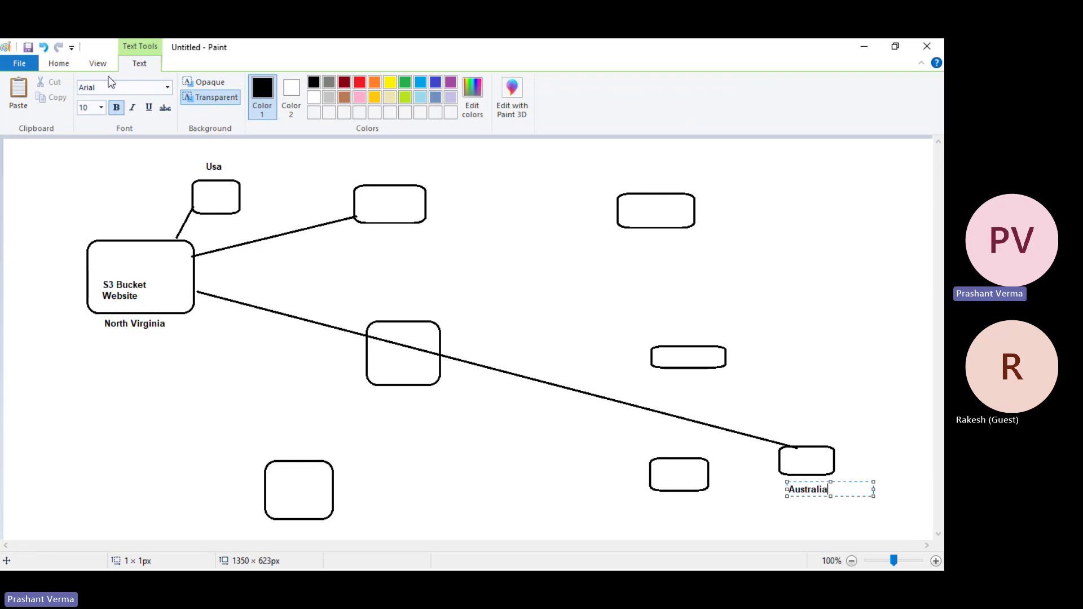
click(63, 69)
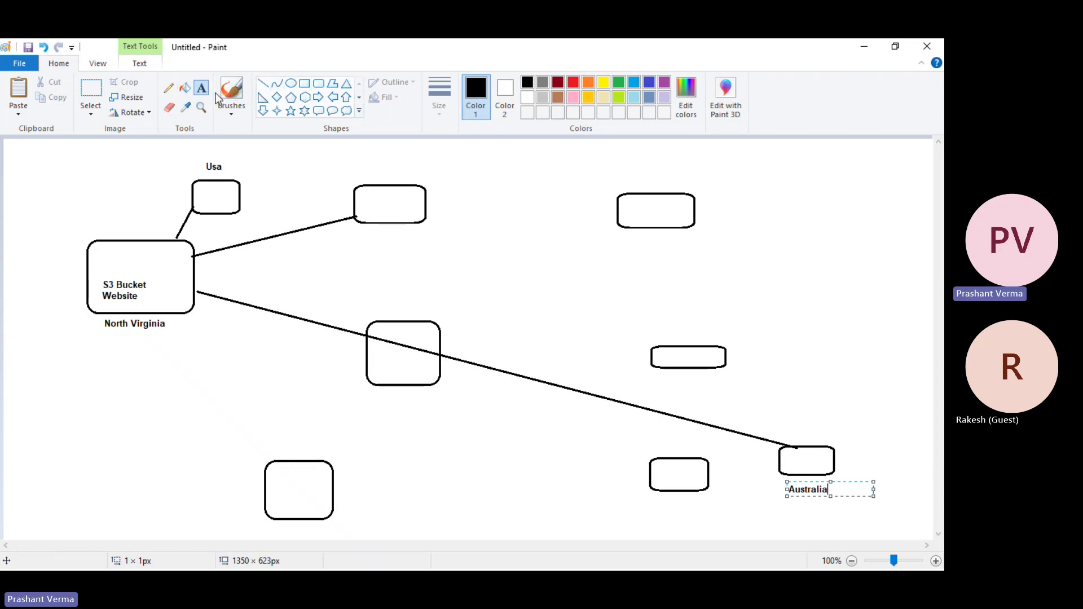
click(369, 196)
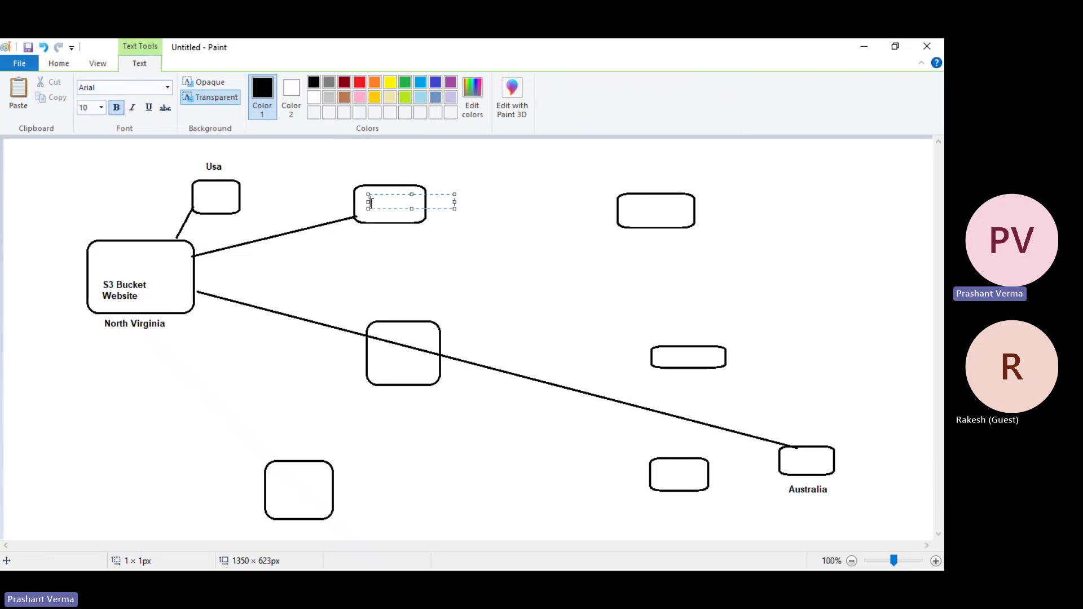
text(Europe)
click(59, 68)
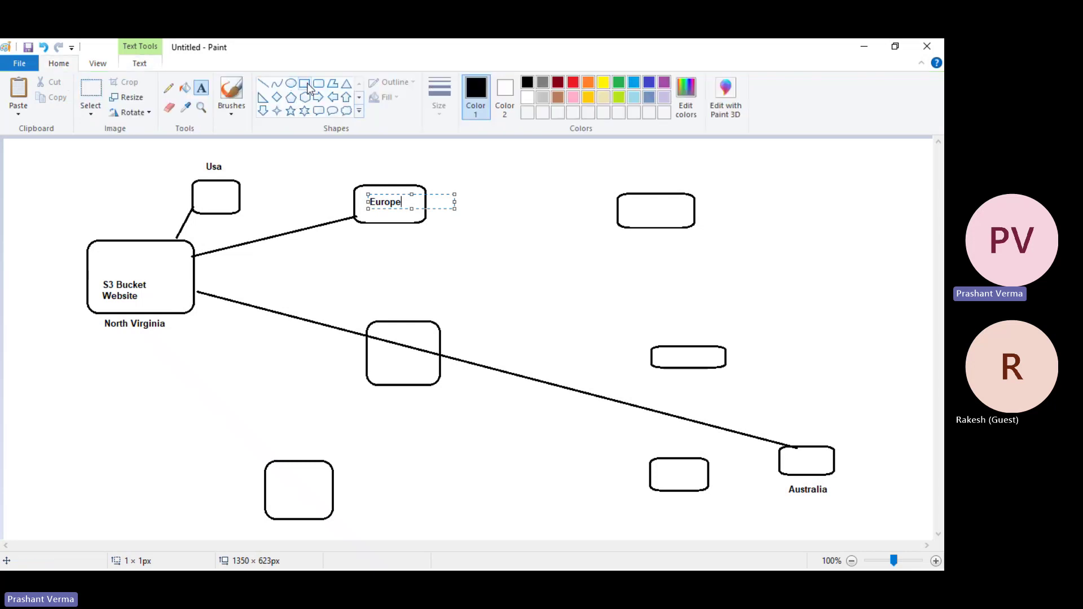
- Draw eight small rounded rectangles, one beside each of the region rectangles other than North Virginia
click(319, 85)
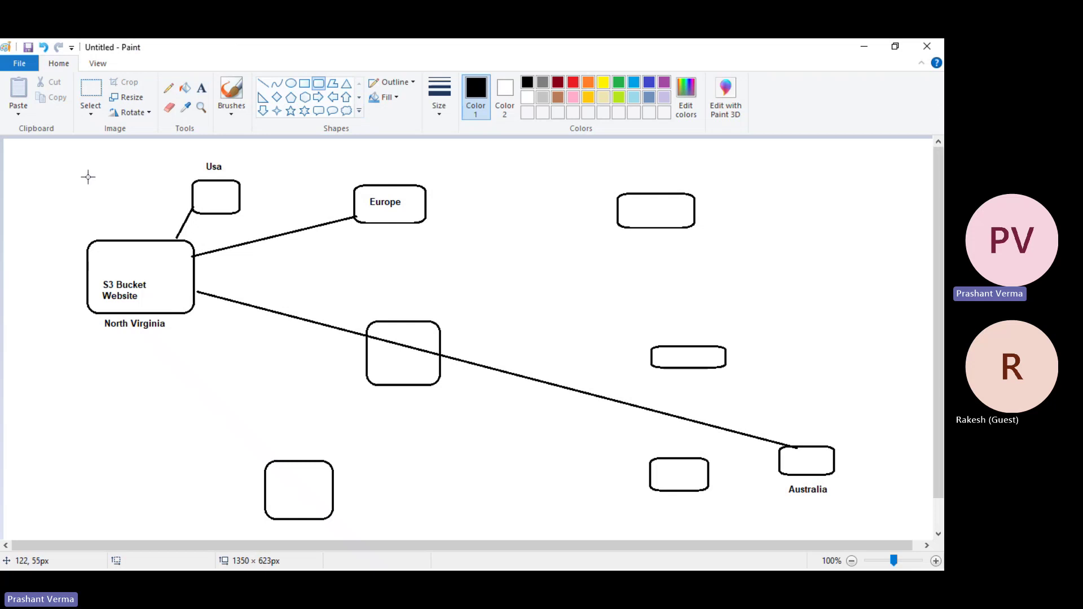
drag(114, 177, 153, 197)
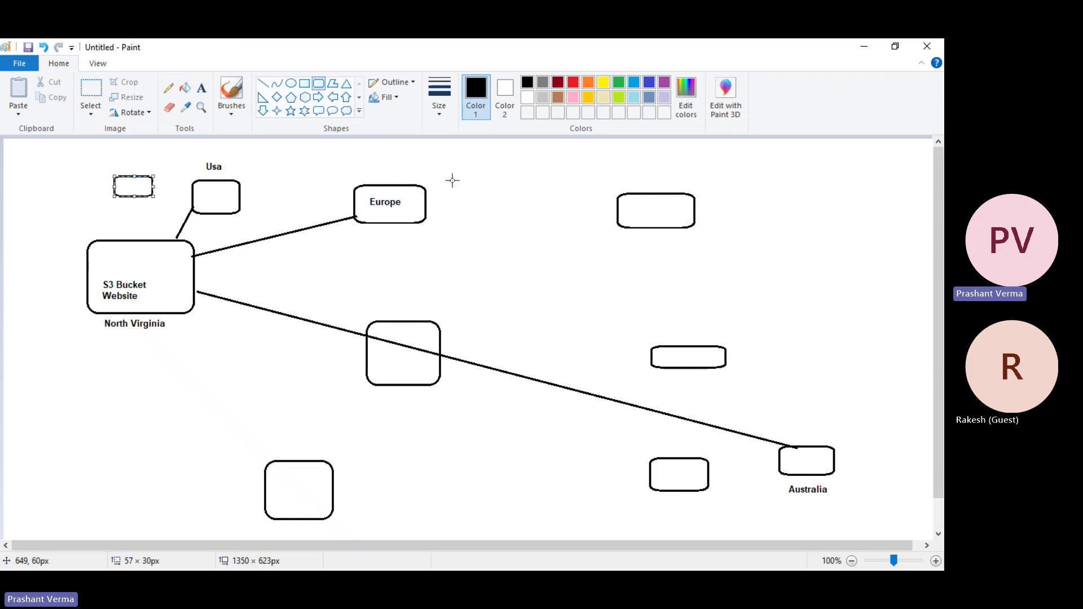
drag(450, 180, 478, 197)
drag(699, 181, 737, 205)
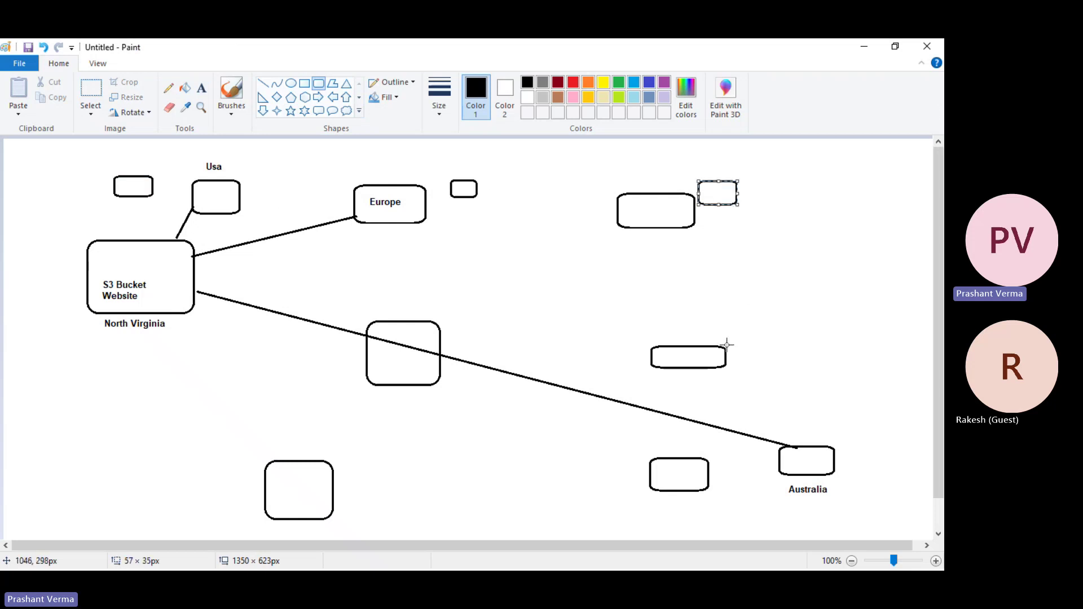
drag(723, 323, 756, 341)
drag(848, 436, 862, 452)
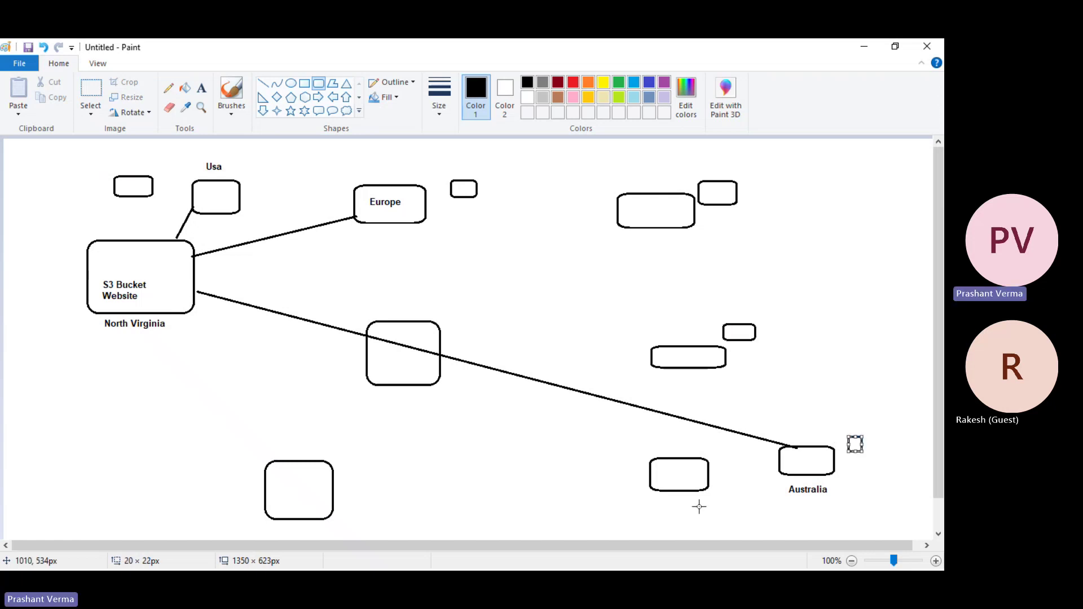
drag(691, 503, 721, 522)
drag(415, 298, 449, 311)
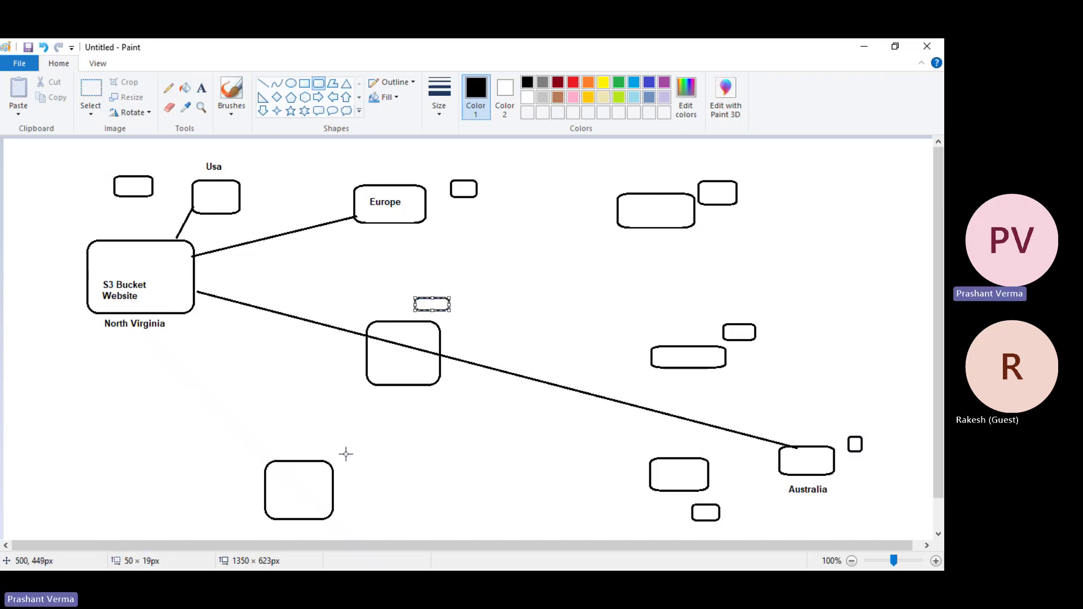
drag(335, 439, 370, 466)
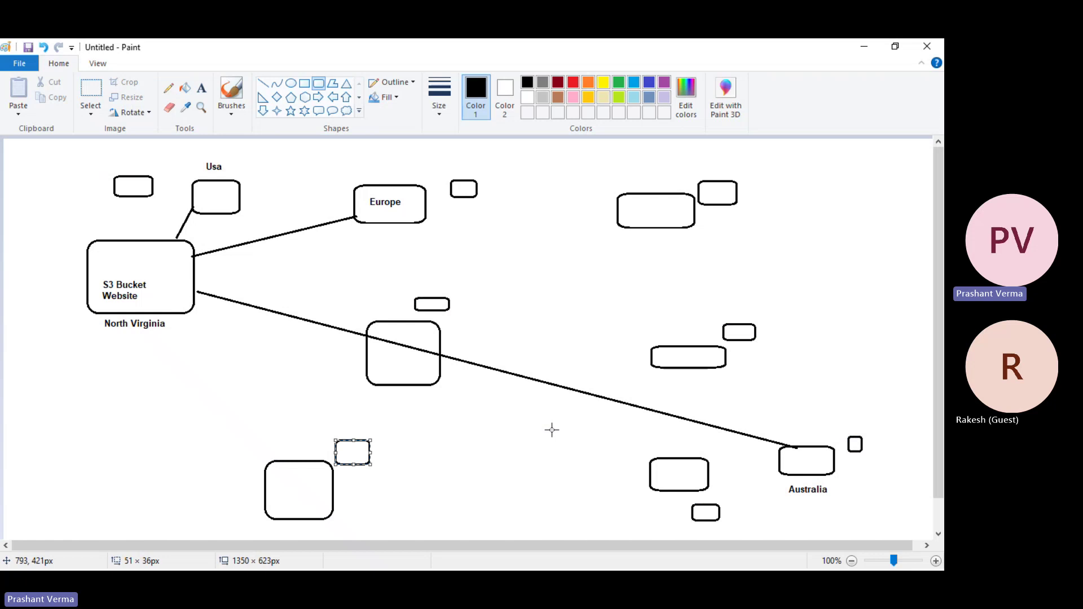
- Add the text "EL" and position it inside the small rectangle beside Europe
click(201, 88)
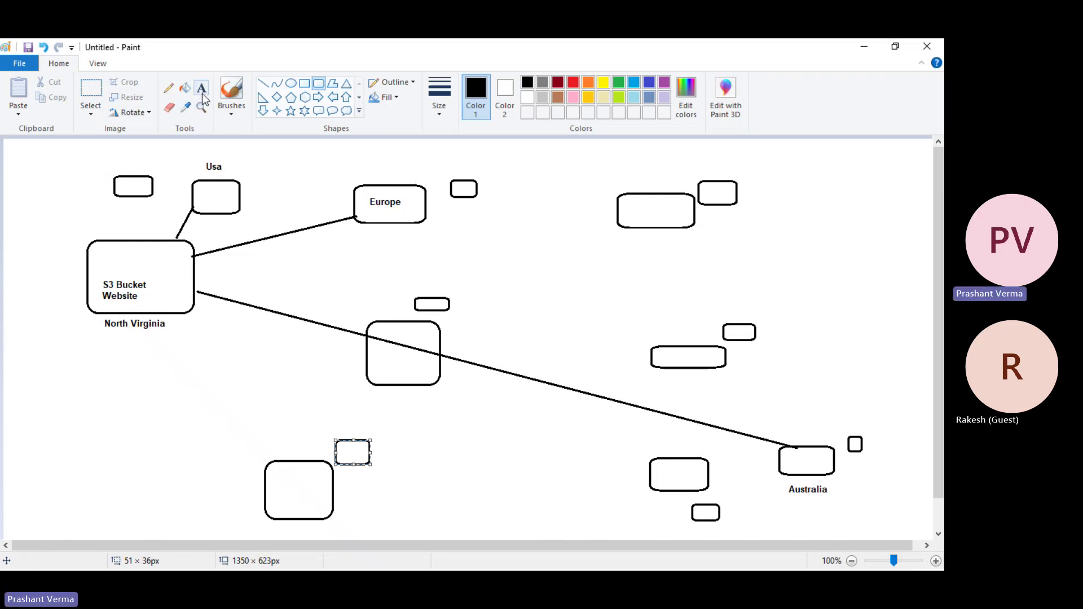
click(456, 178)
text(EL)
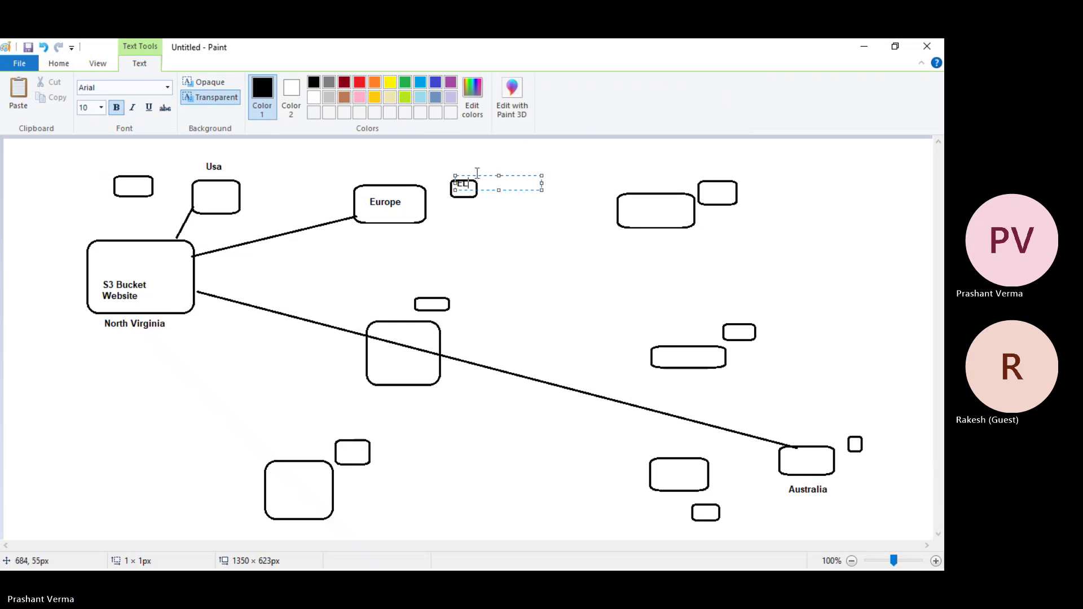
drag(478, 175, 478, 181)
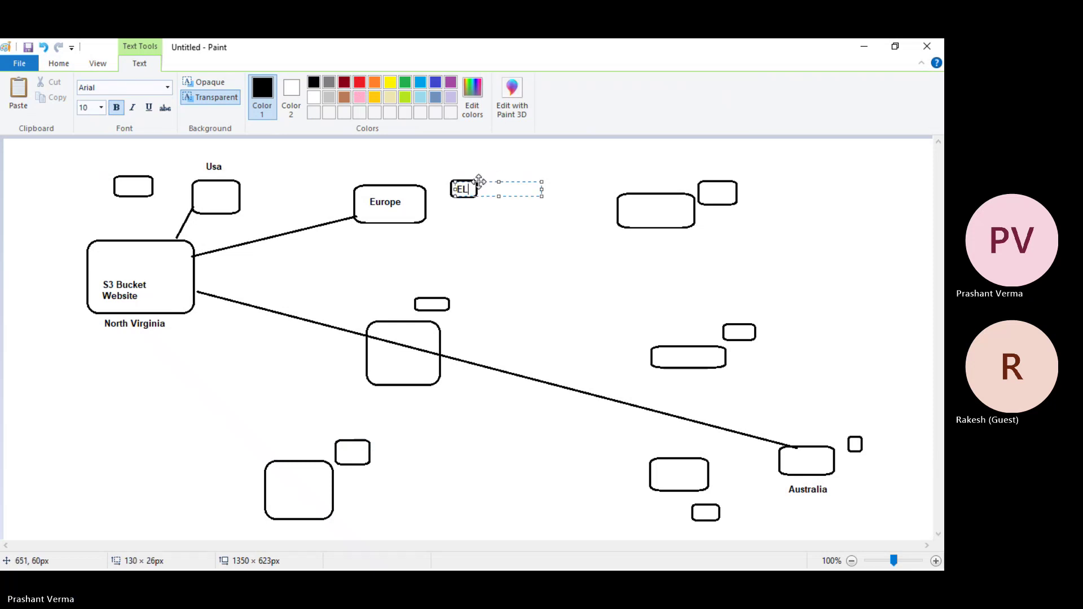
click(510, 257)
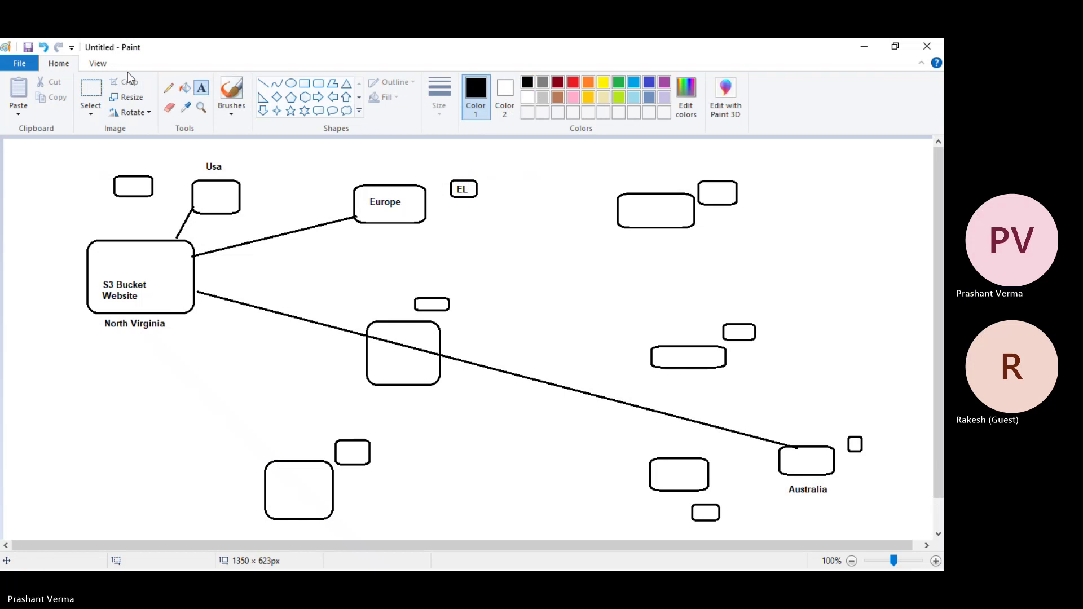
- Try to duplicate the EL label by copying and pasting it, and undo the paste
click(91, 90)
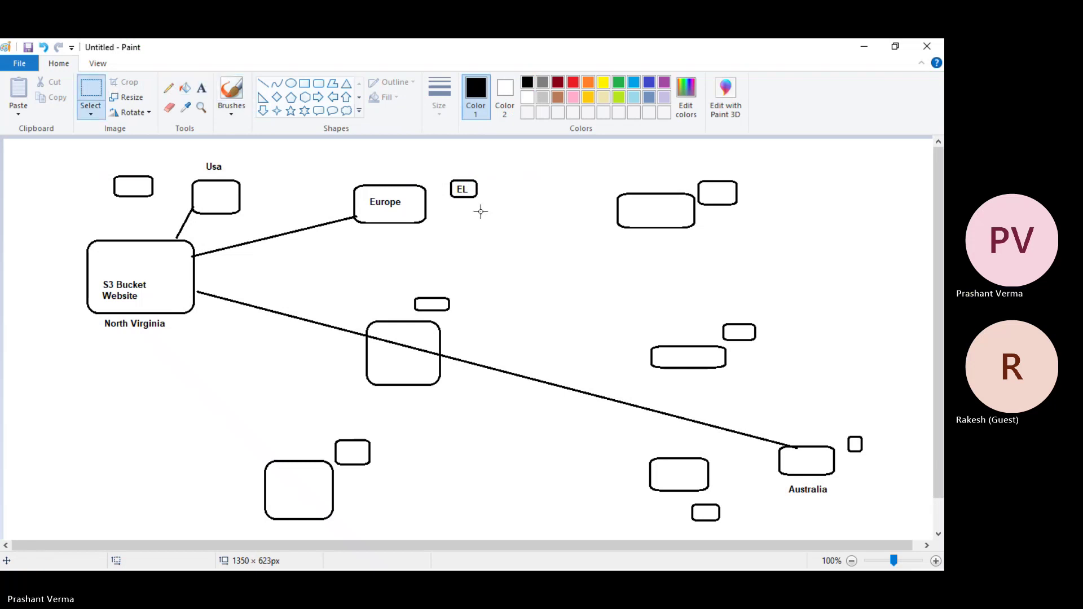
scroll(515, 225, up, 3)
scroll(566, 245, down, 3)
scroll(564, 255, up, 1)
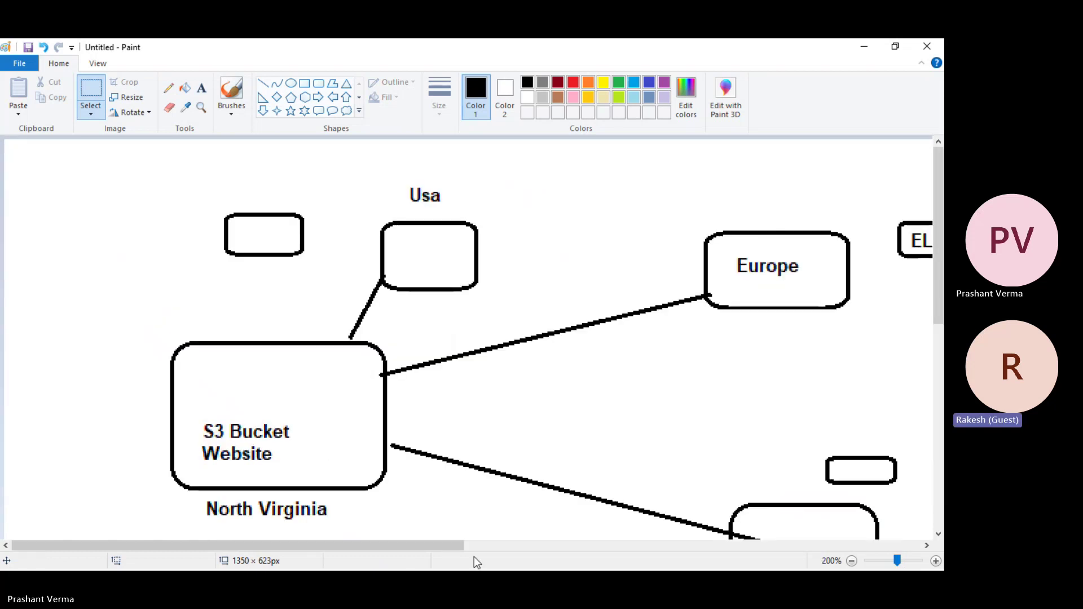
drag(435, 549, 519, 548)
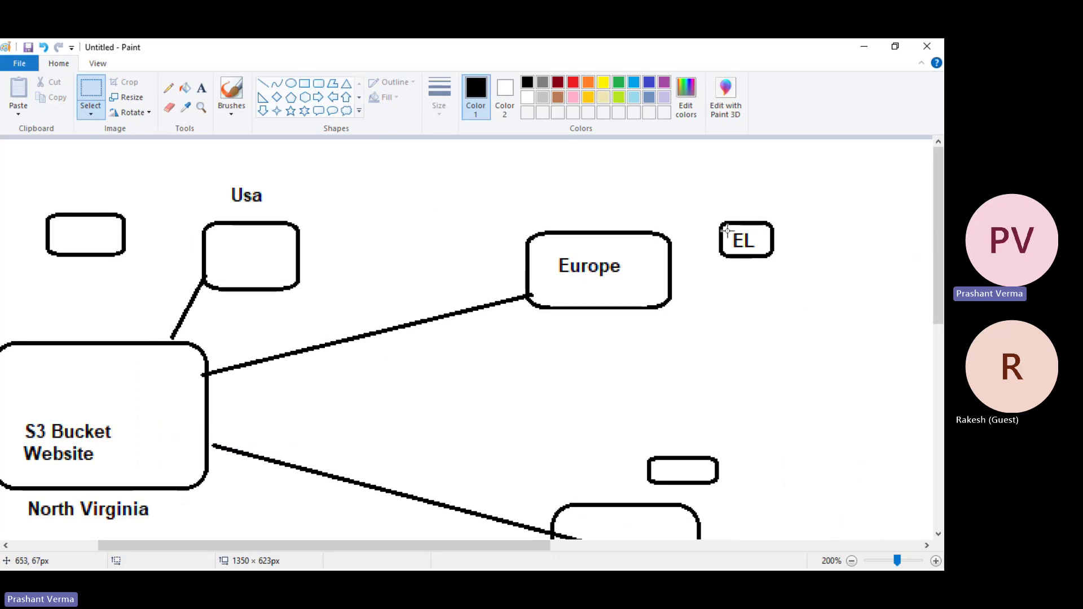
drag(729, 232, 760, 251)
scroll(580, 292, down, 3)
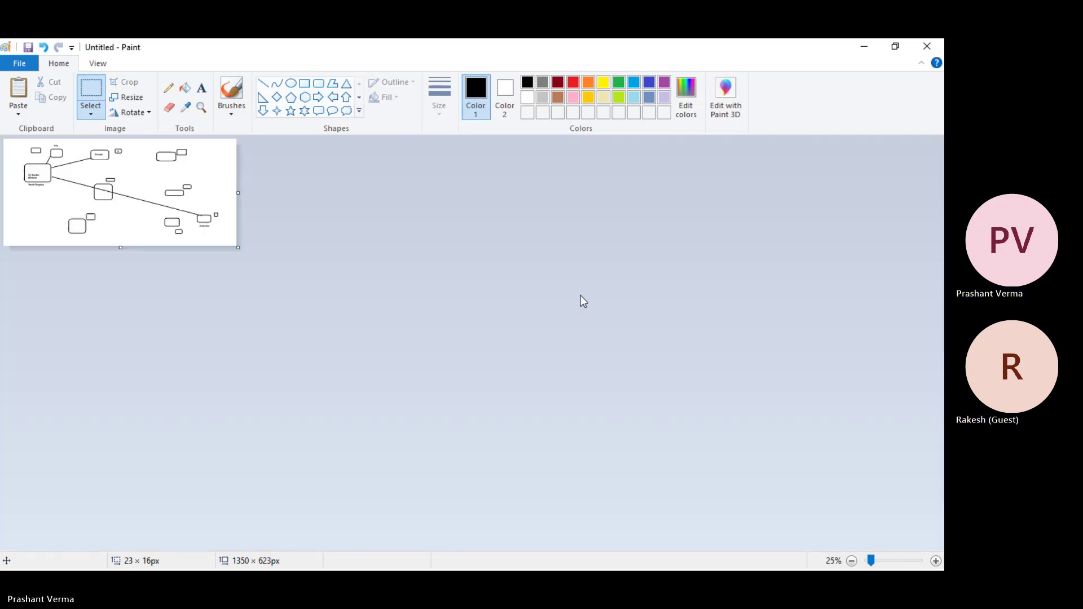
scroll(580, 300, up, 2)
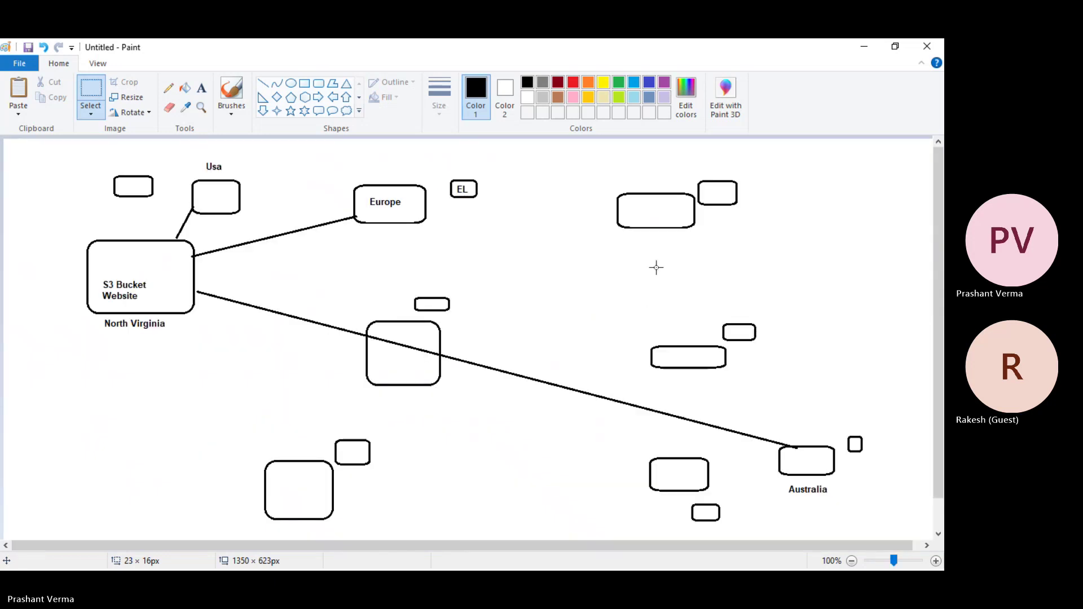
click(754, 227)
key(ctrl+v)
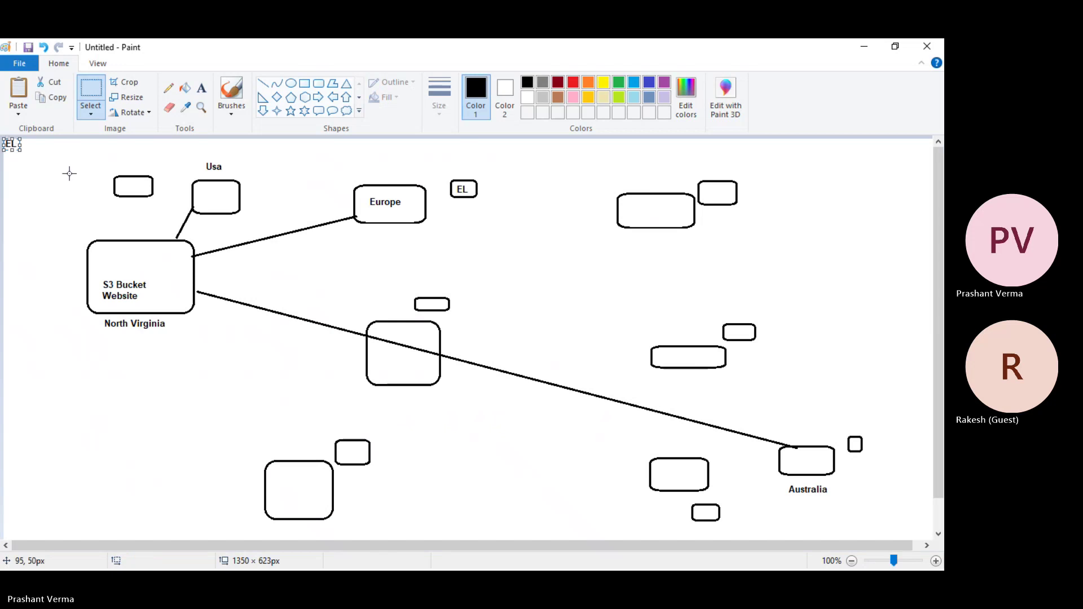
click(455, 280)
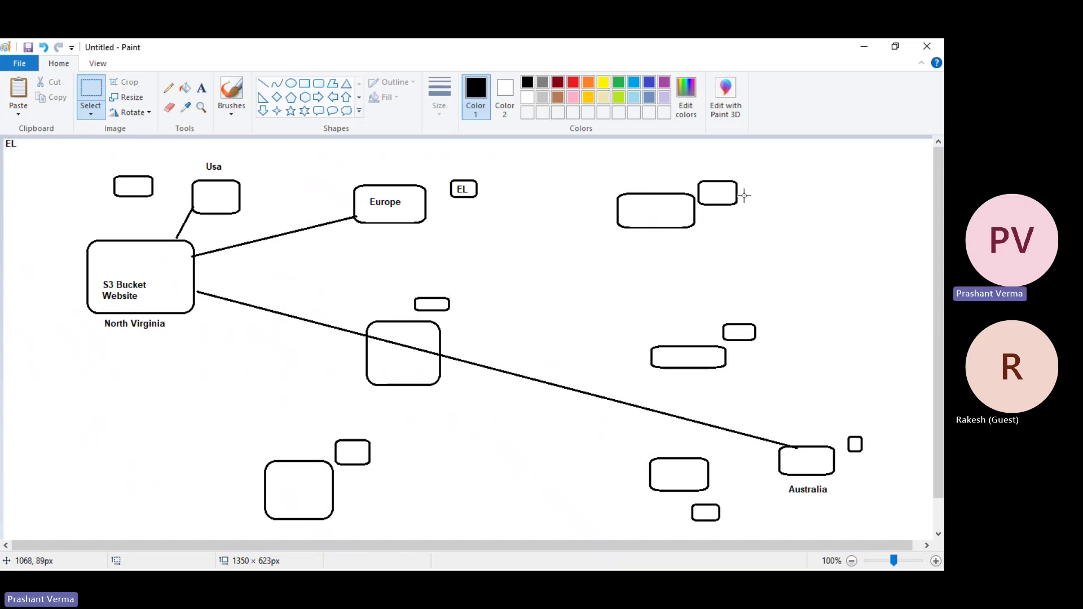
key(ctrl+z)
- Add the text "Caching" beside the small EL rectangle near Europe
click(202, 88)
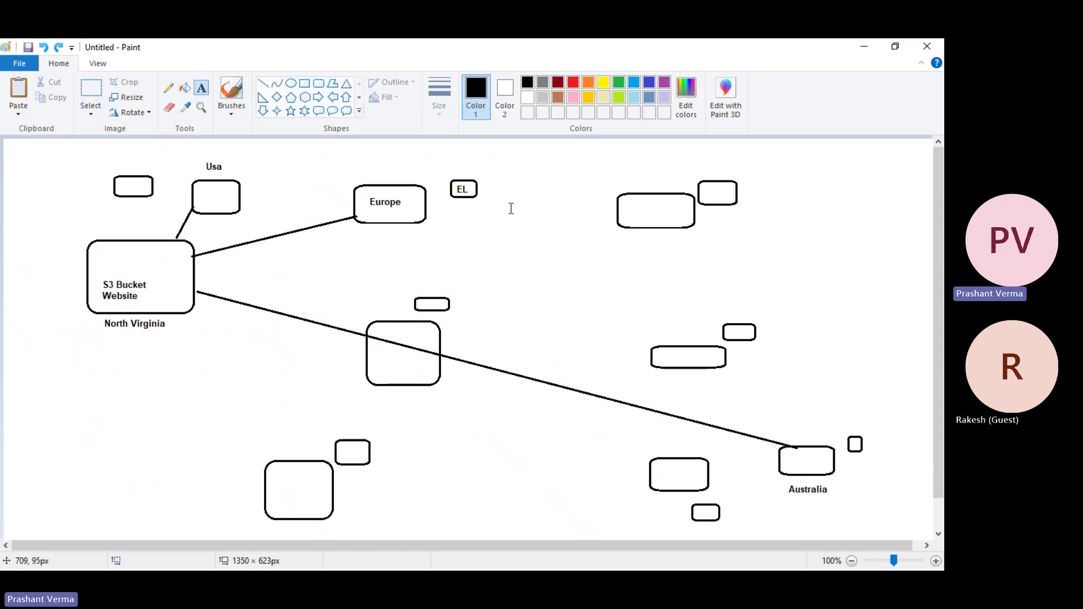
click(483, 179)
text(Caching)
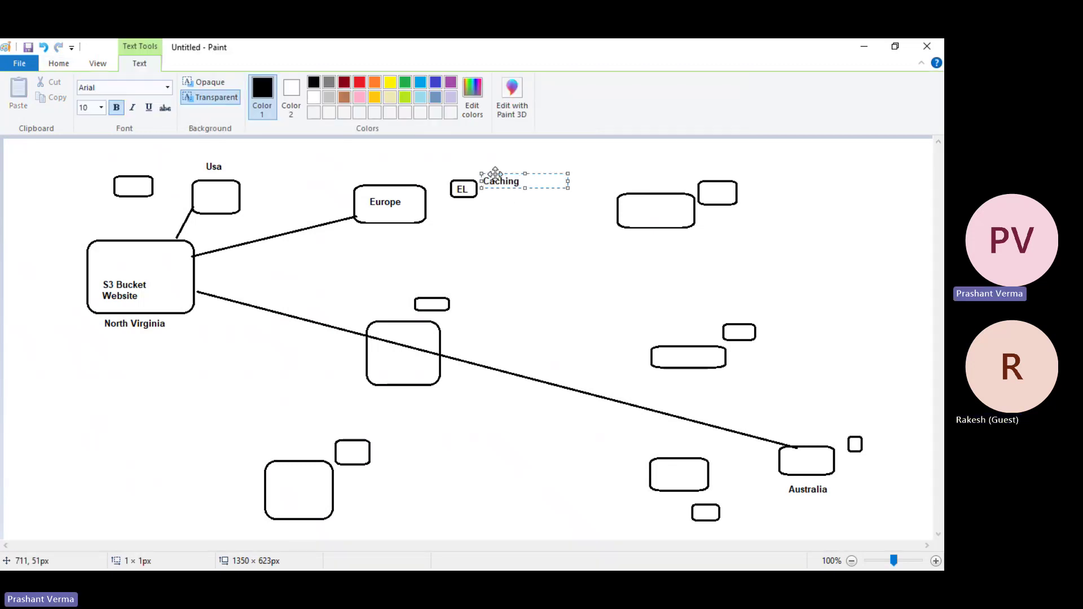
click(530, 242)
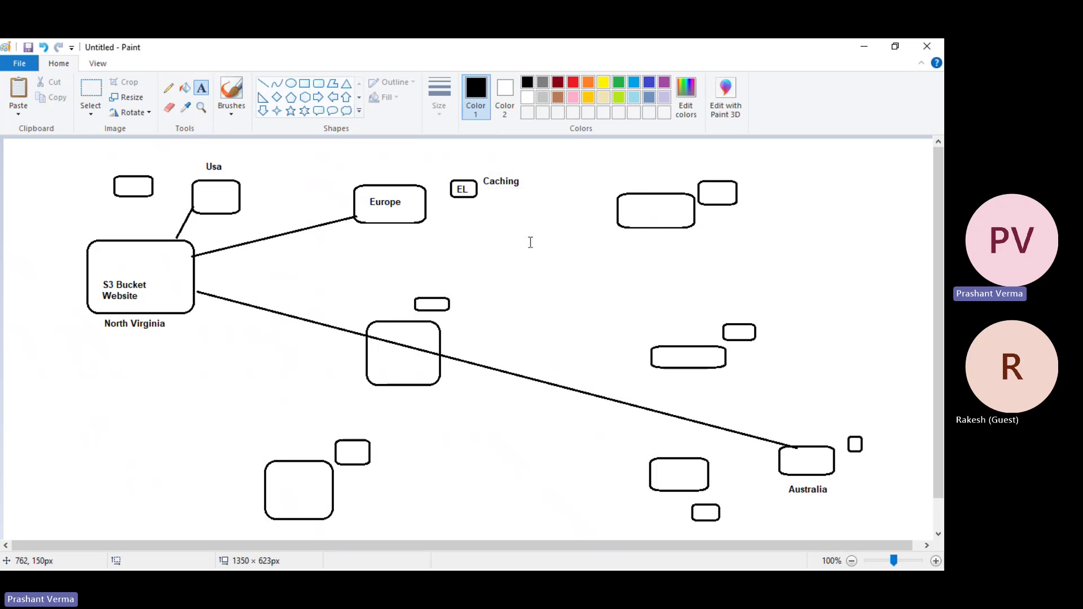
- Draw two lines from below Europe toward EL, two from the S3 bucket to above EL, and a short line near Australia's small rectangle
click(263, 83)
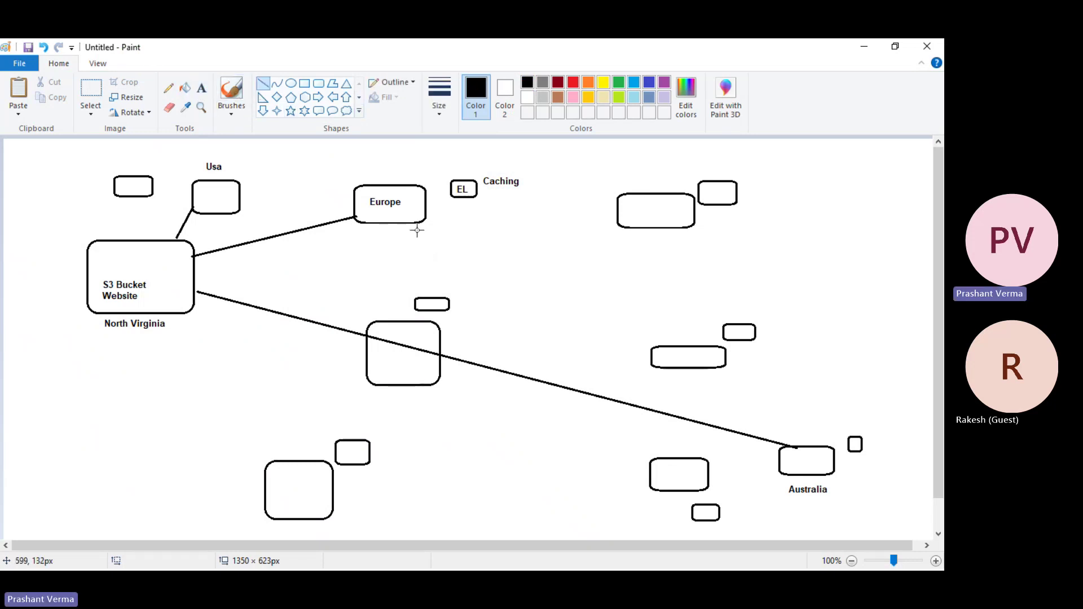
drag(413, 230, 194, 244)
click(455, 171)
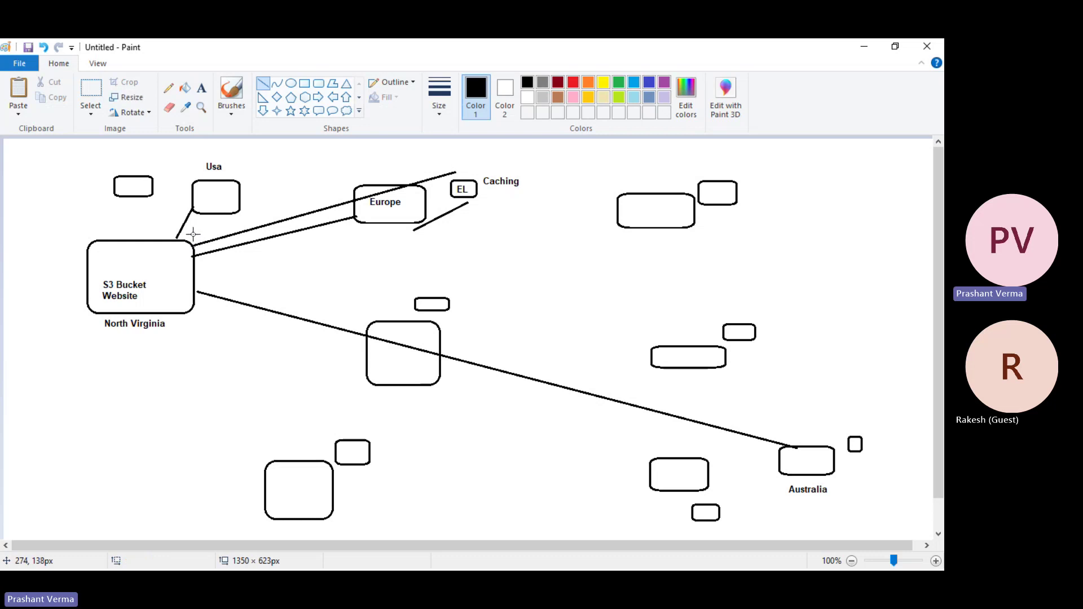
drag(194, 234, 469, 160)
drag(508, 193, 427, 236)
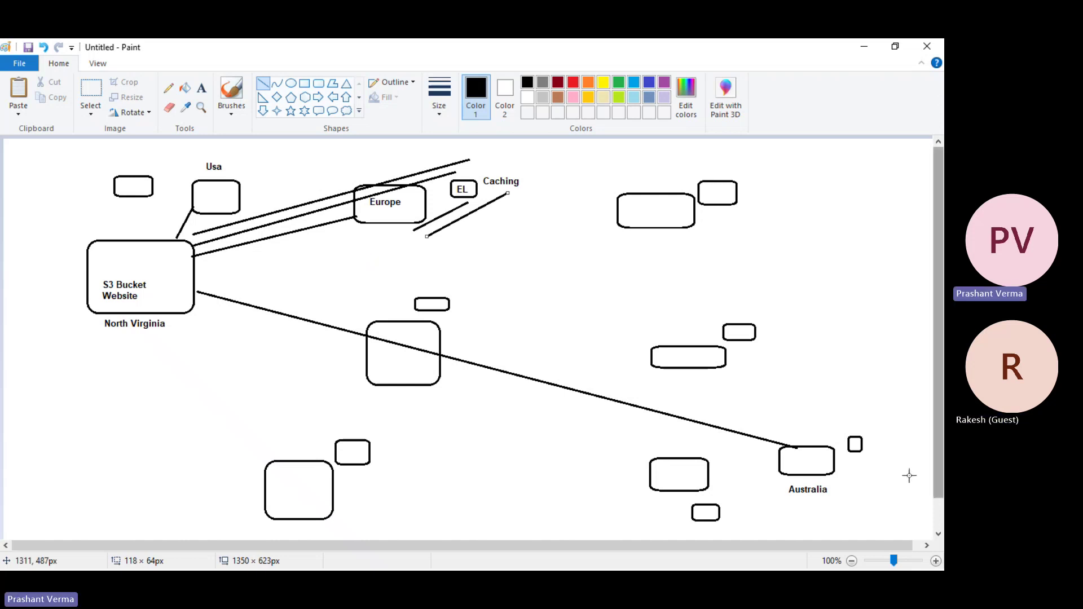
drag(844, 472, 857, 459)
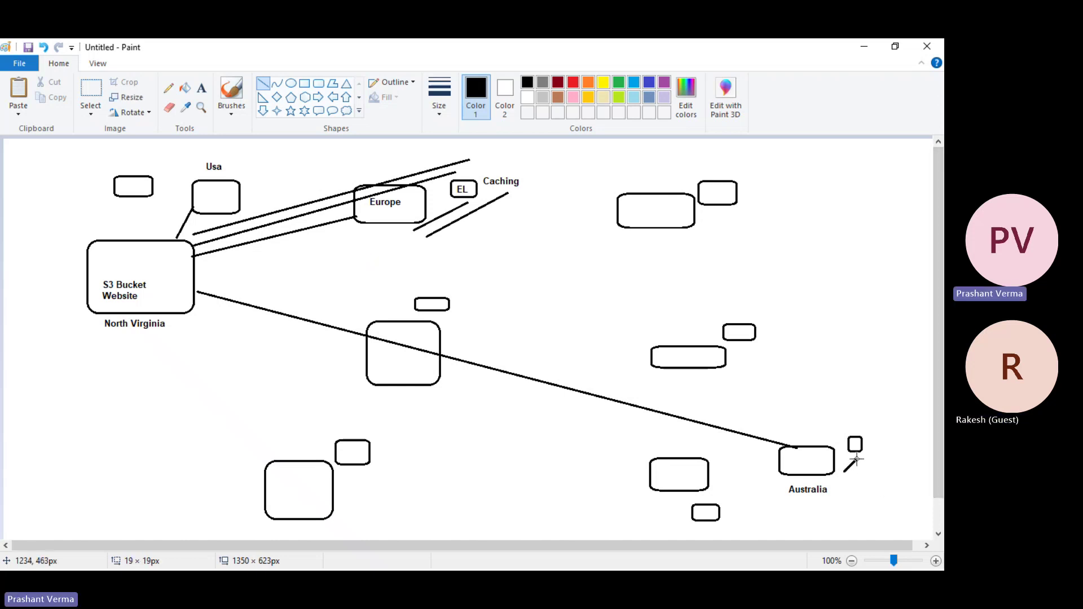
click(840, 441)
- Switch to the browser to look over the distribution form's viewer settings, and return to the Paint drawing
click(860, 45)
scroll(341, 399, down, 3)
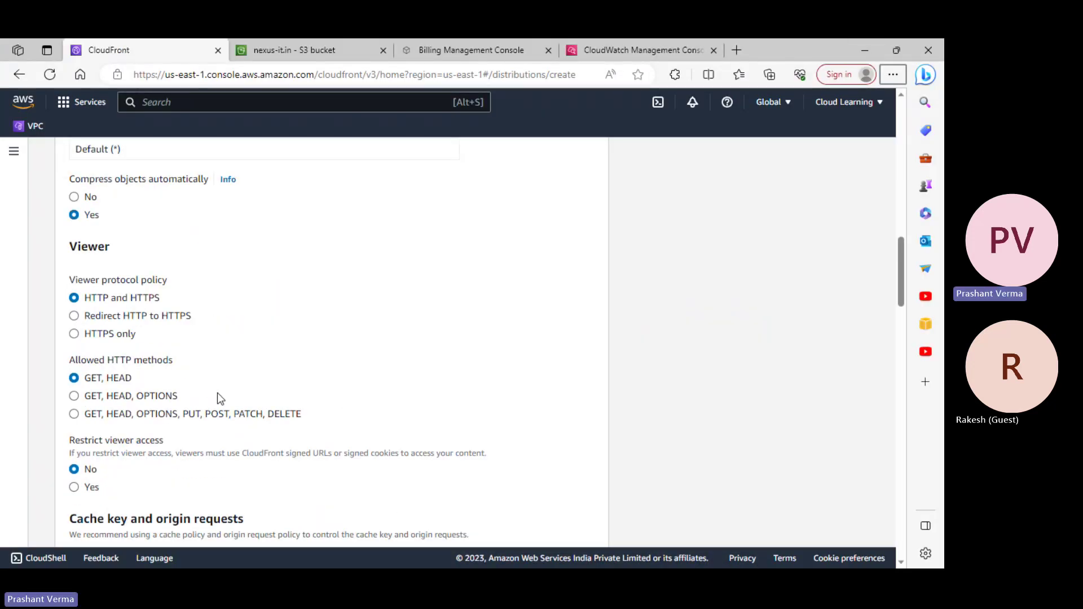
scroll(215, 394, up, 4)
click(864, 46)
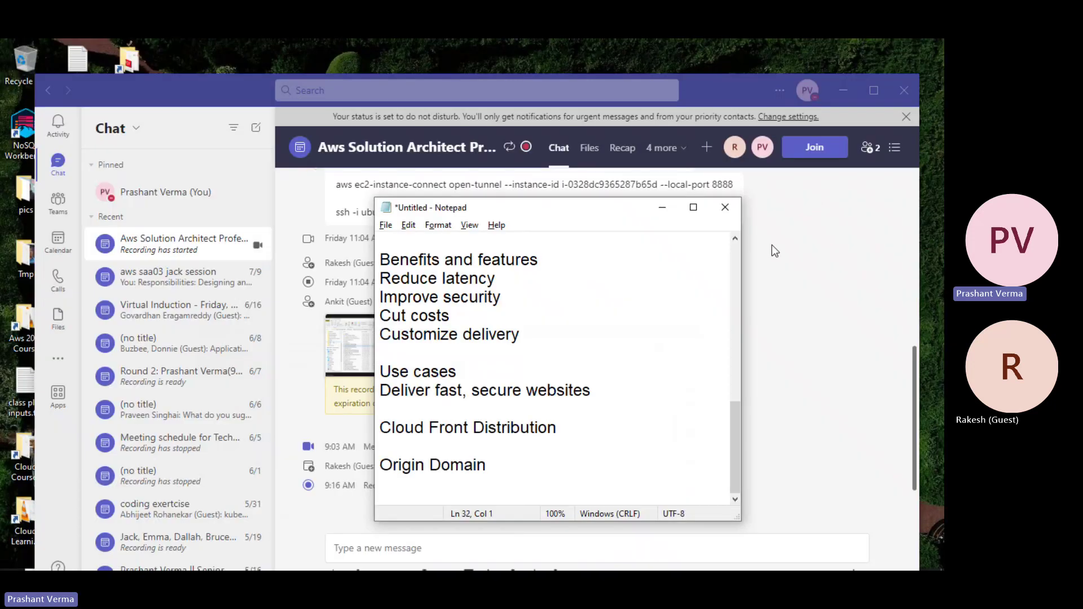
click(856, 106)
click(845, 90)
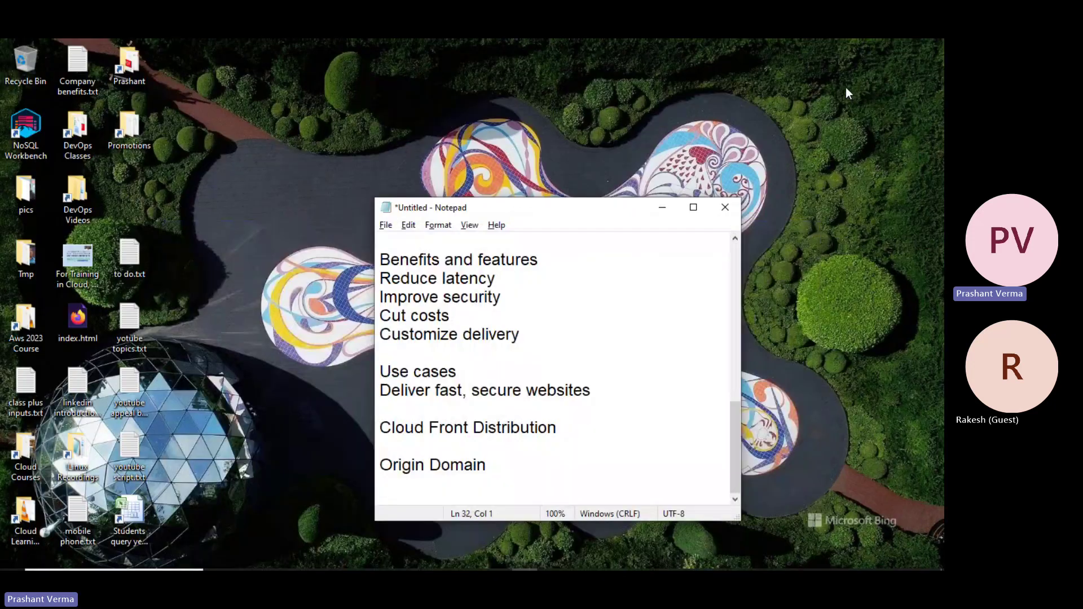
key(alt+Tab)
key(alt+Tab)
key(alt+Tab)
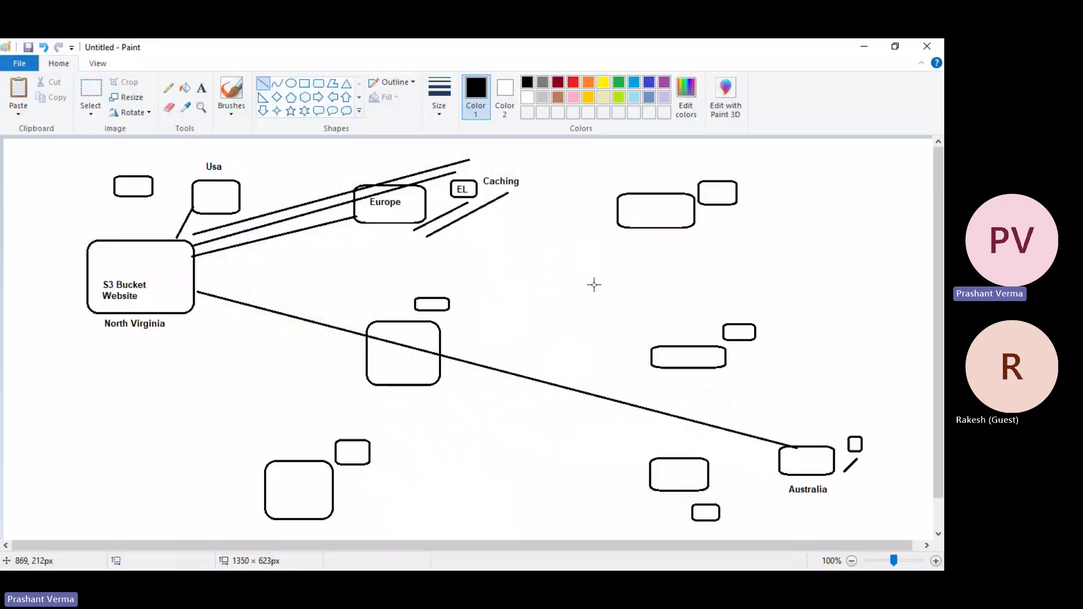
- Add the text "24 hrs." below the Europe rectangle
click(202, 88)
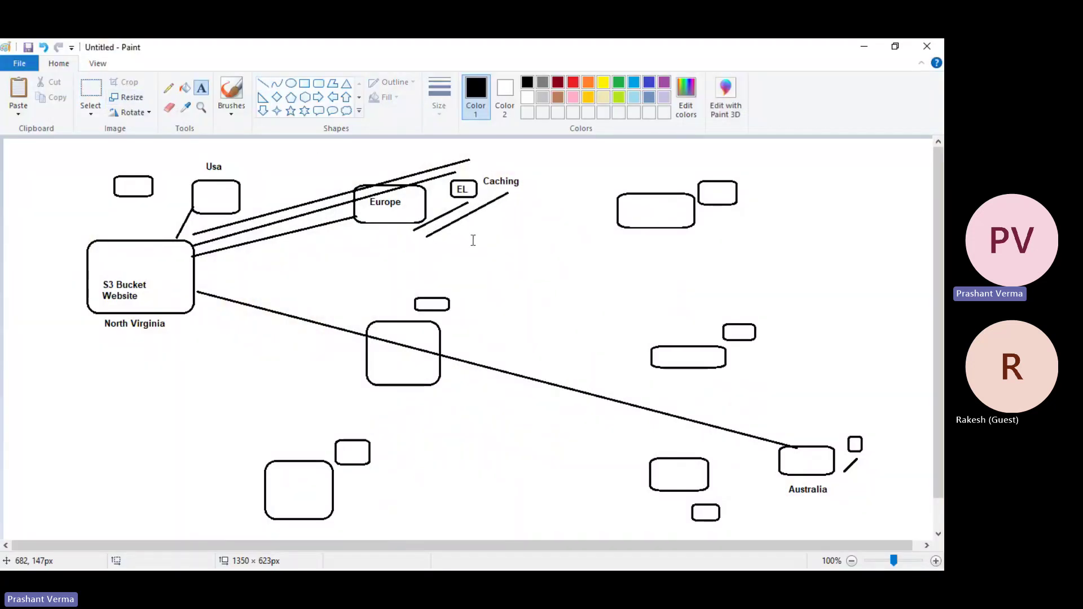
click(359, 244)
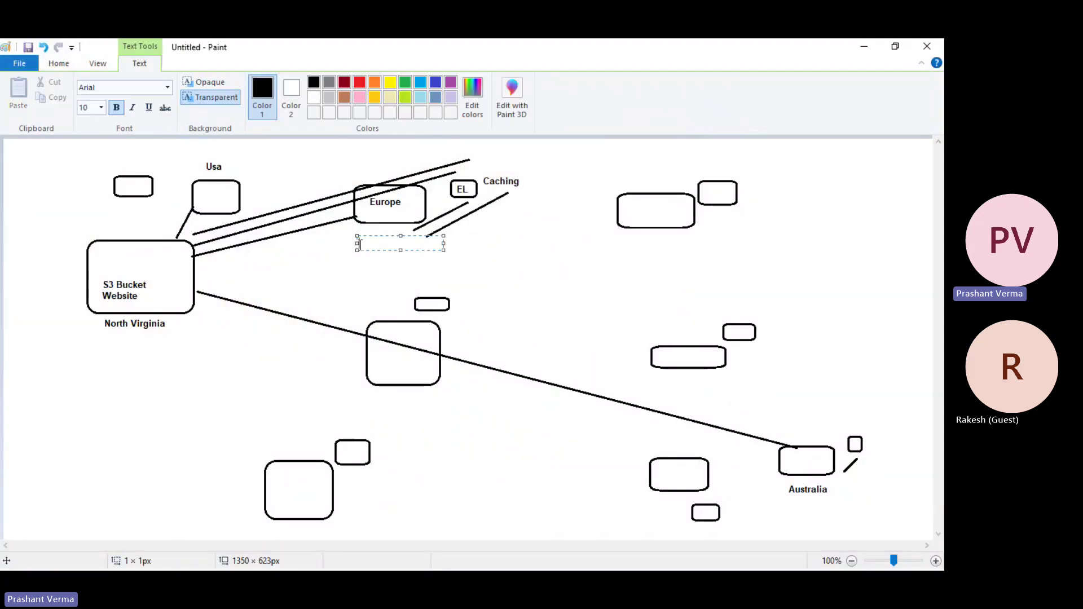
text(24 hrs.)
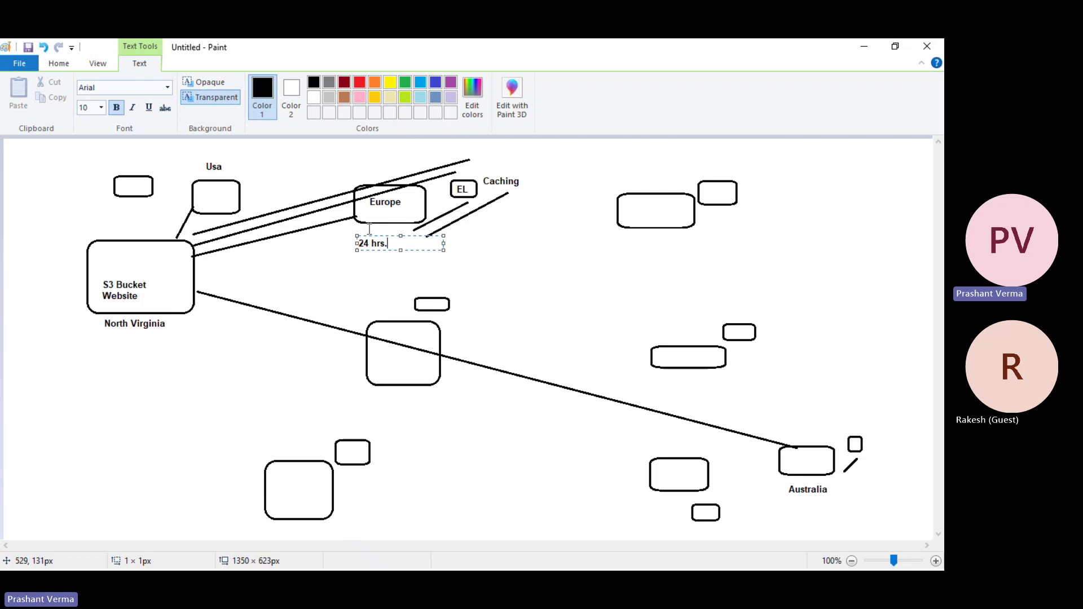
- Switch to the browser and return to the CloudFront distribution creation form
click(869, 48)
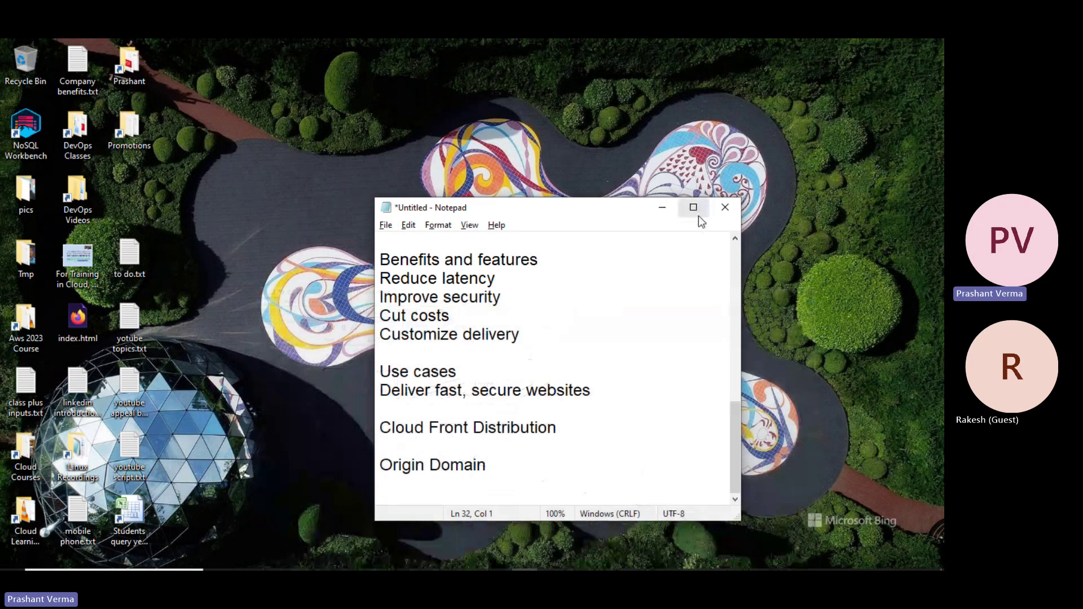
key(alt+Tab)
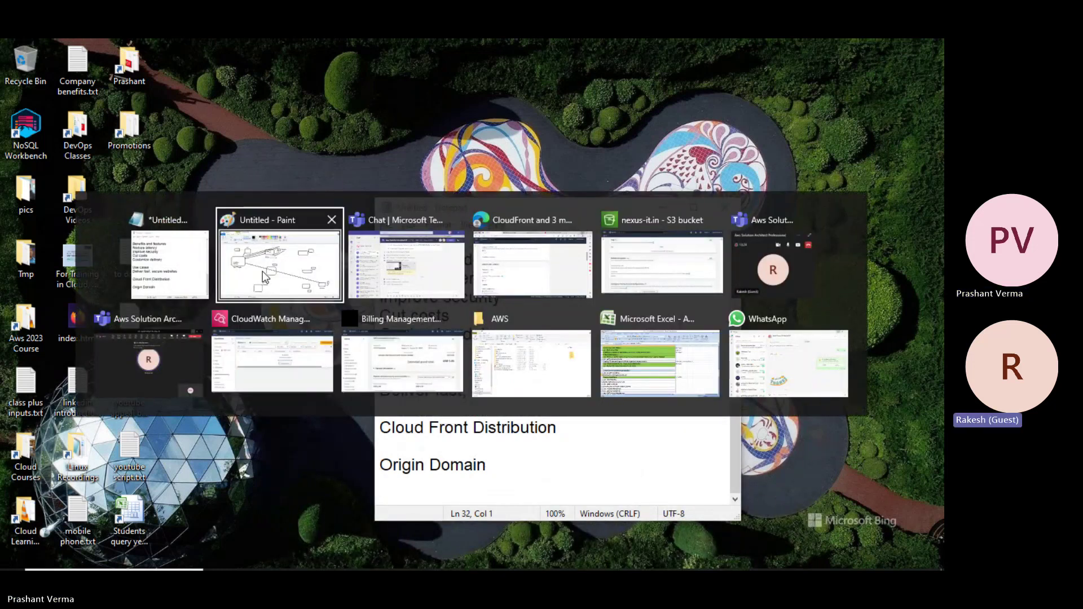
click(289, 399)
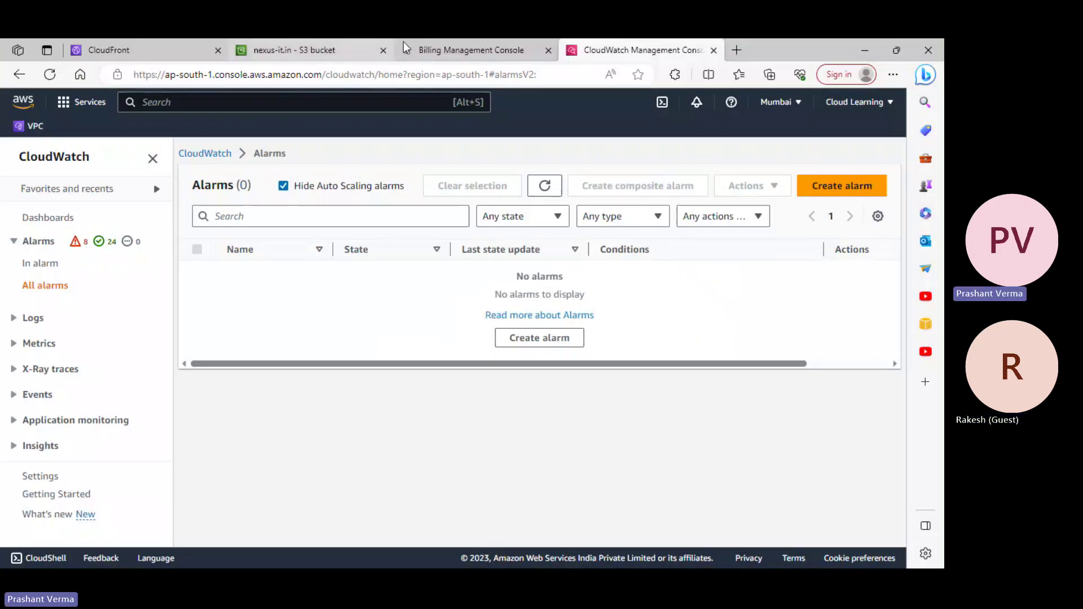
click(332, 48)
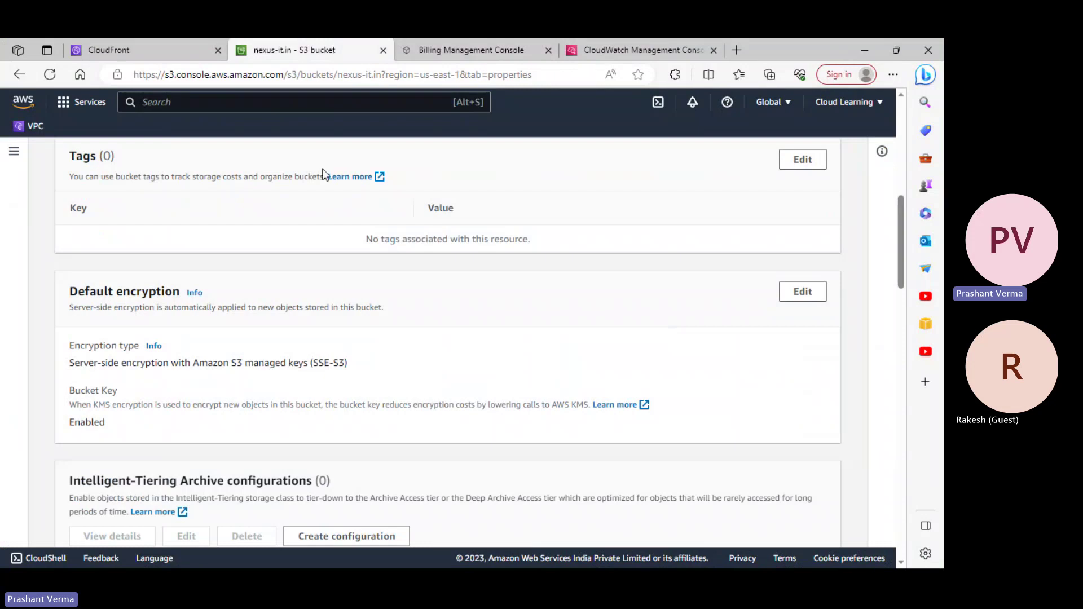
click(170, 49)
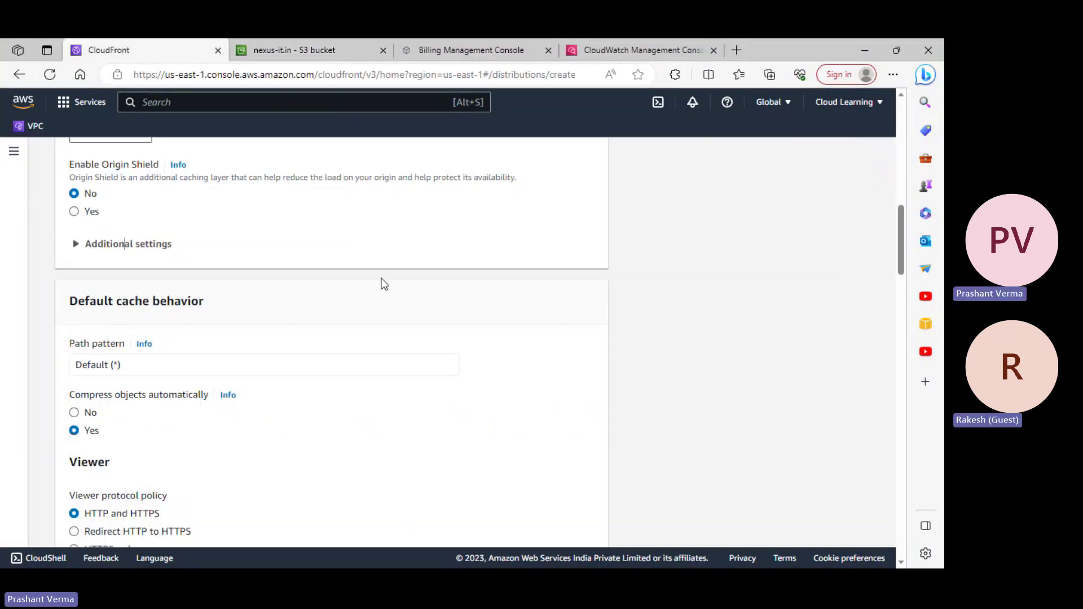
- Review the default cache behavior settings and read the help on compressing objects automatically
scroll(384, 284, down, 5)
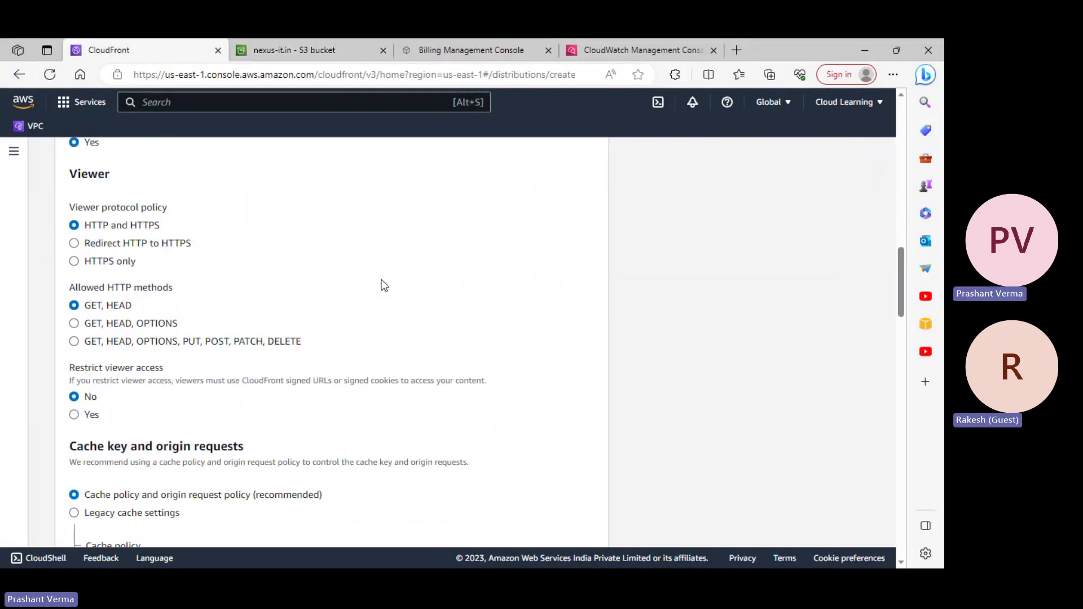
scroll(383, 284, down, 5)
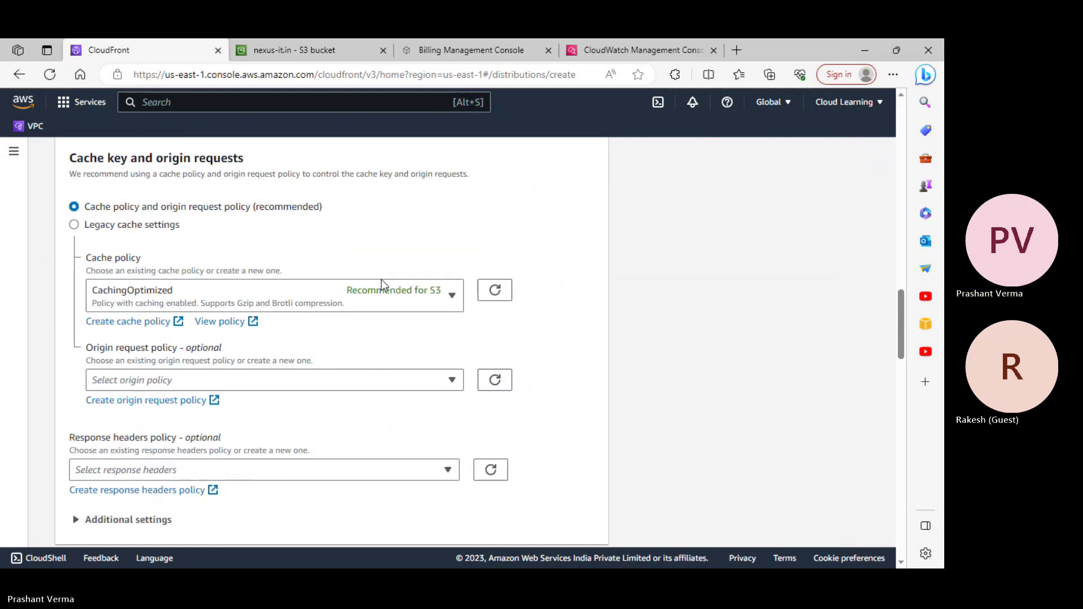
scroll(381, 279, up, 9)
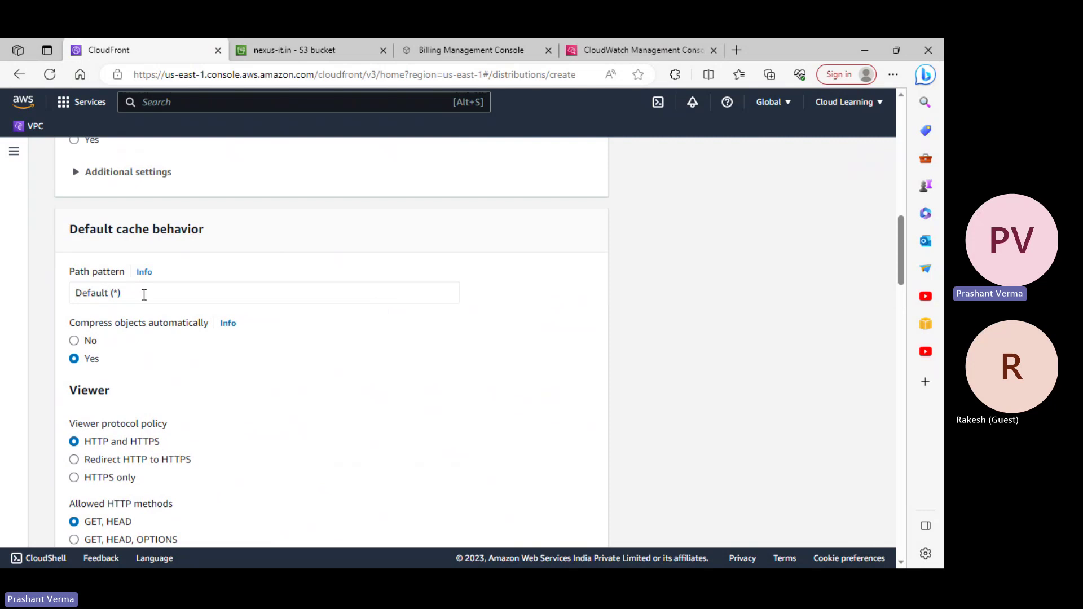
scroll(167, 294, down, 1)
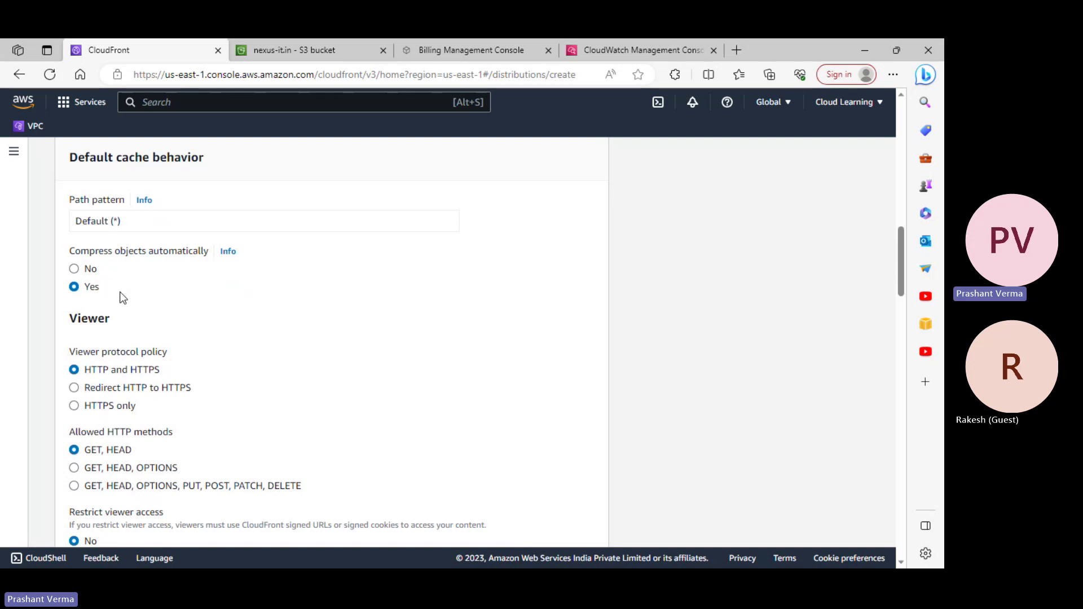
click(229, 253)
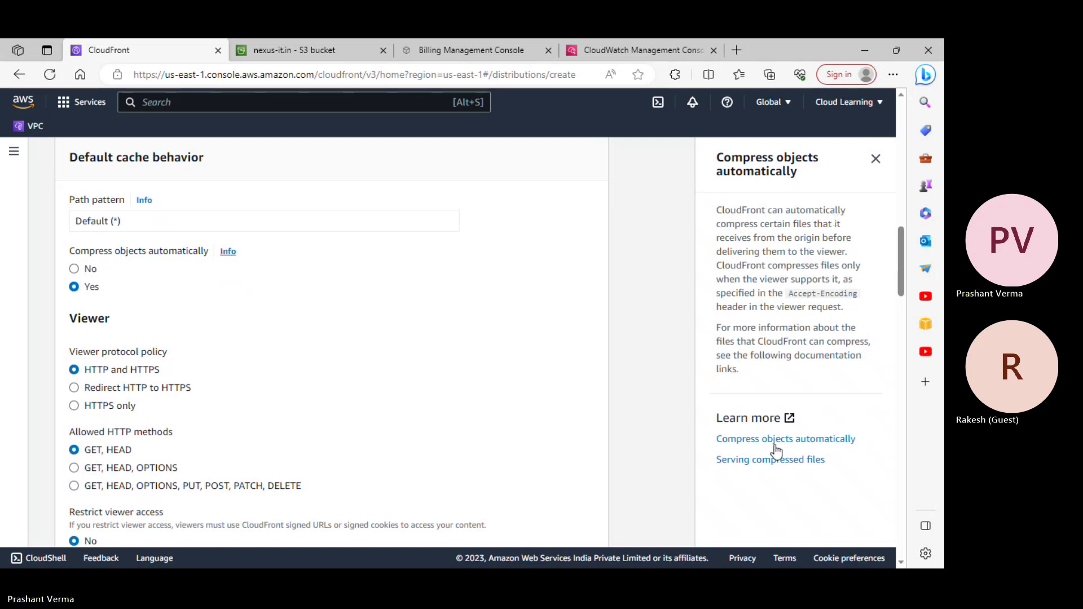
click(876, 159)
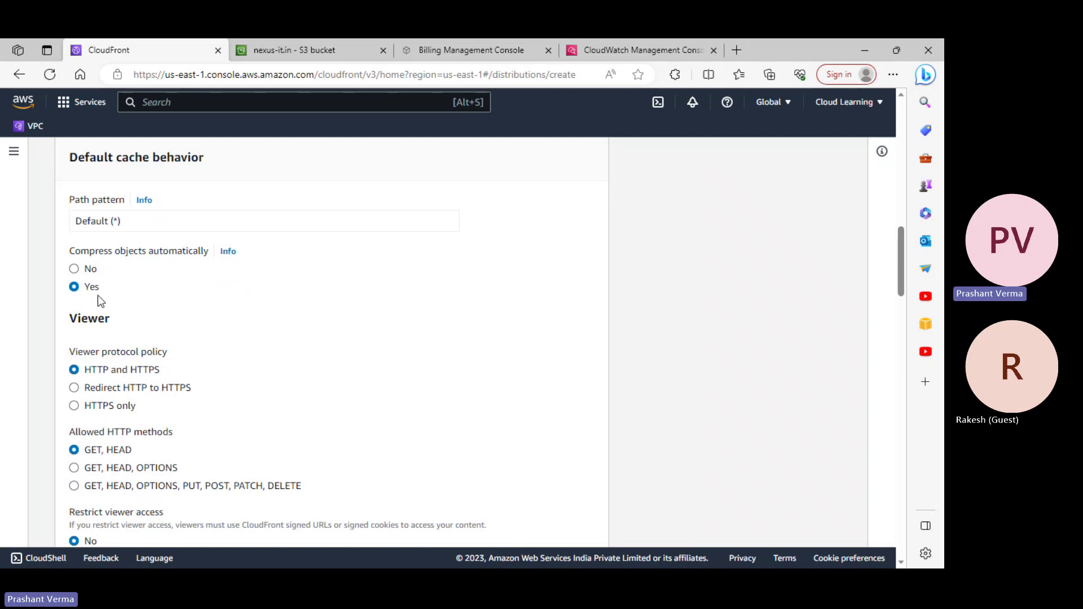
- Set the viewer protocol policy to Redirect HTTP to HTTPS
scroll(134, 312, down, 1)
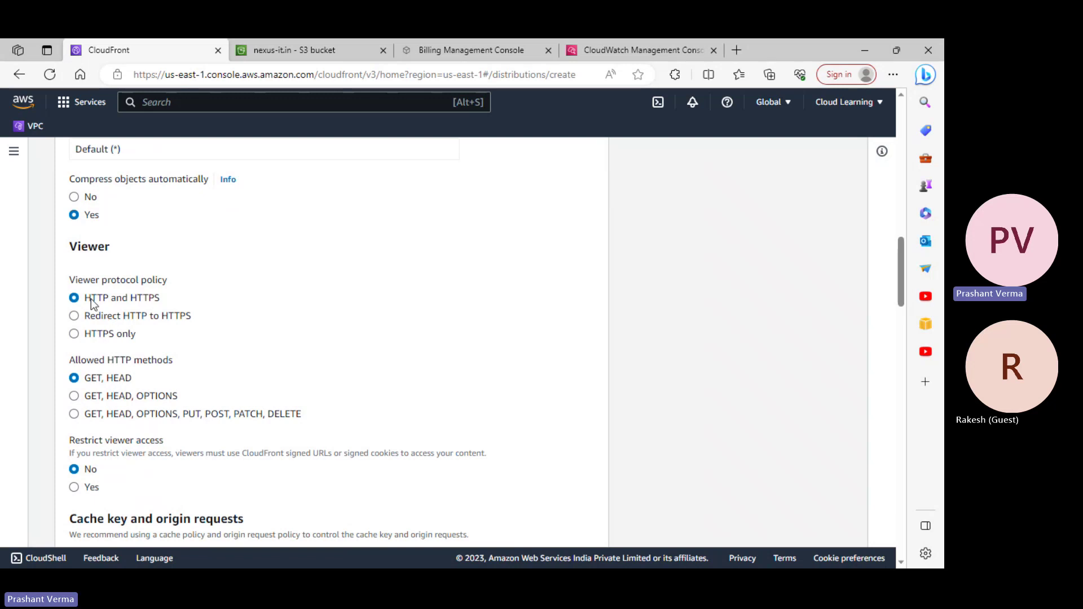
click(117, 334)
click(104, 315)
- Examine the allowed HTTP methods, highlighting PUT, POST, PATCH, DELETE in the last option
scroll(177, 333, down, 1)
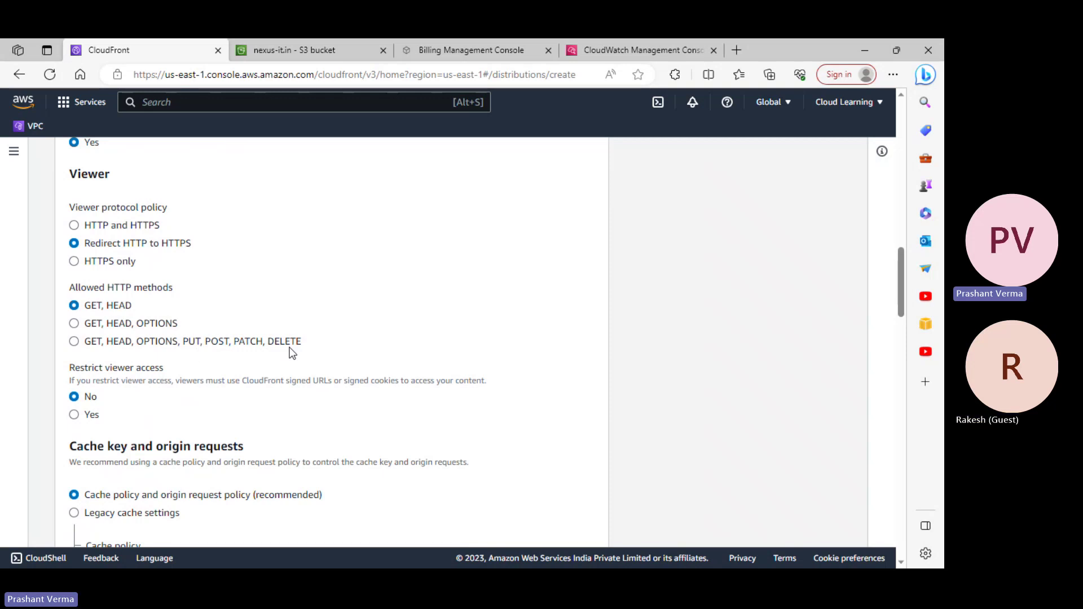
drag(184, 345, 249, 345)
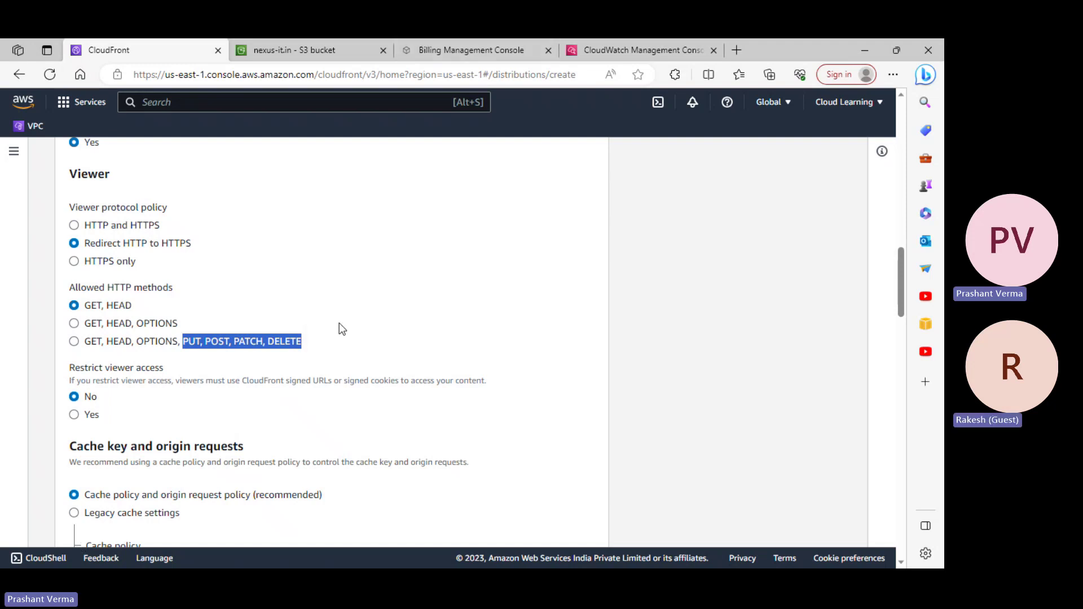
click(339, 323)
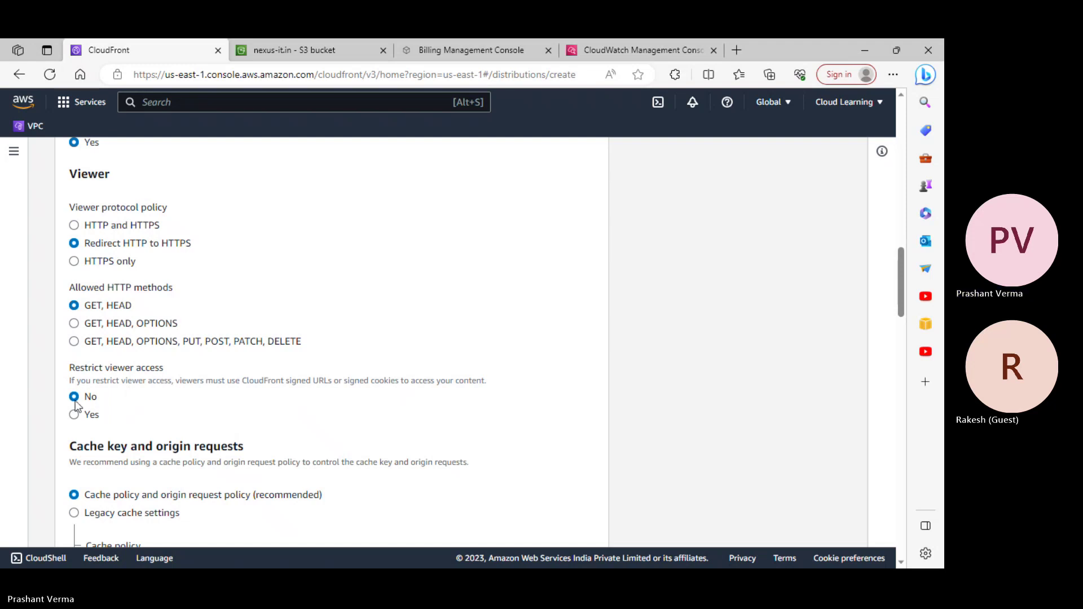
- Look through the available cache policies and open the CachingOptimized policy's details to examine its TTL settings
scroll(257, 354, down, 3)
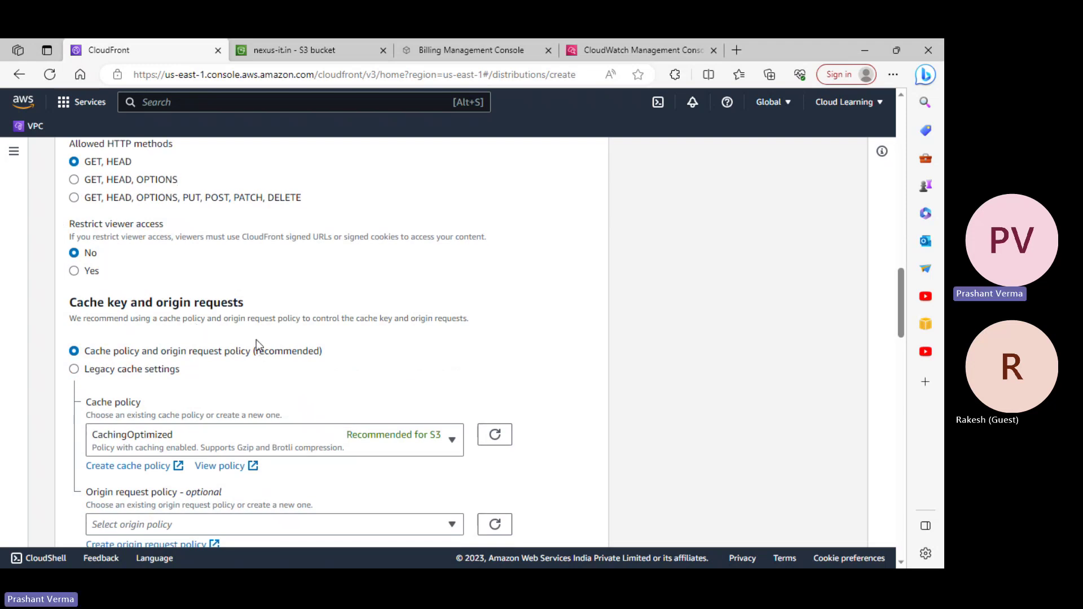
scroll(263, 350, down, 3)
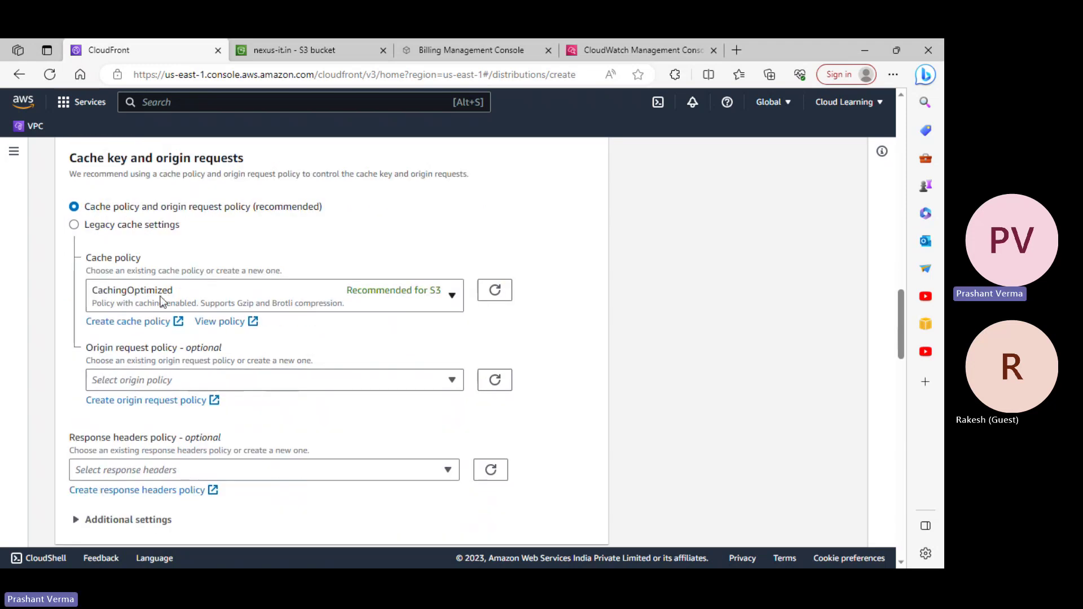
click(425, 303)
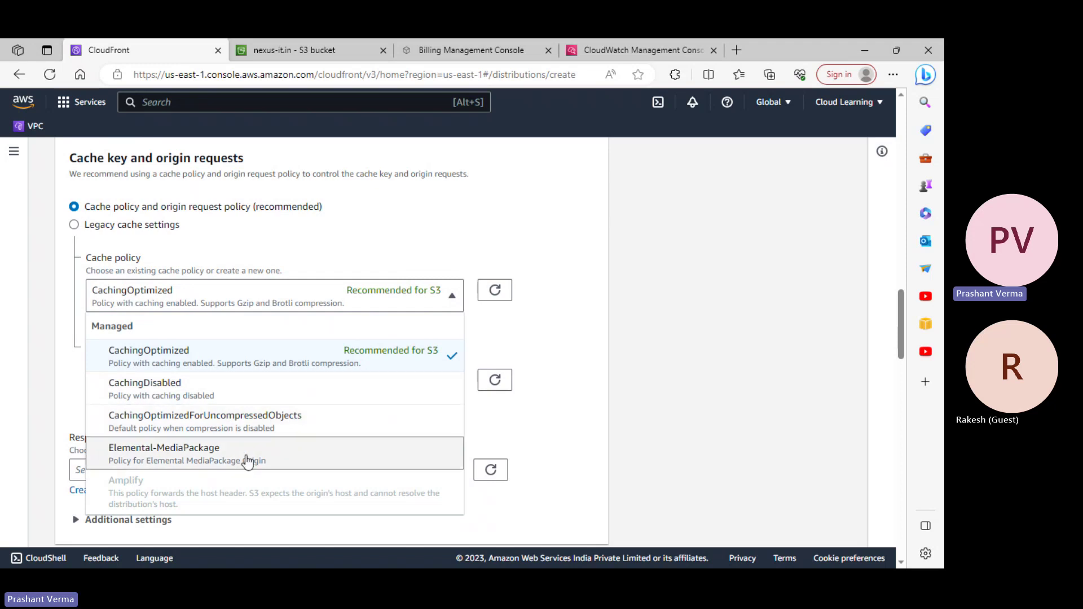
click(603, 311)
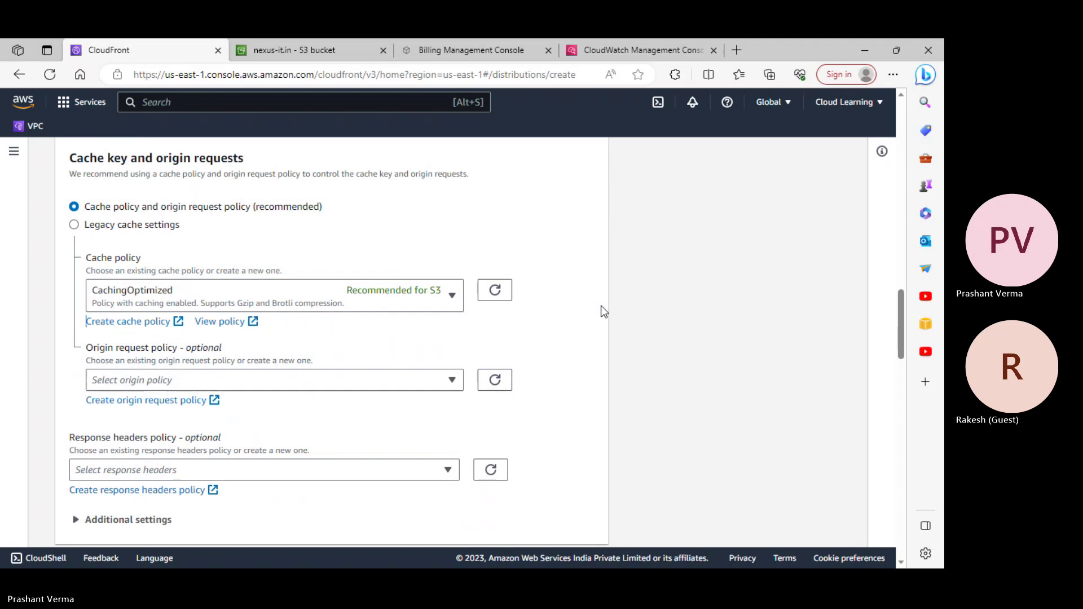
click(229, 322)
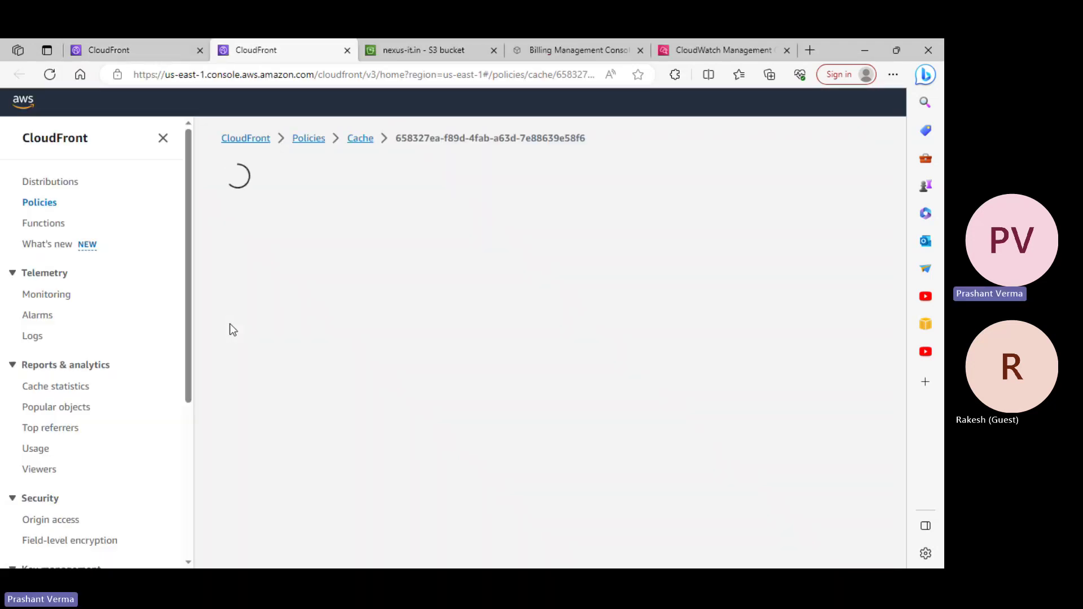
scroll(405, 347, down, 1)
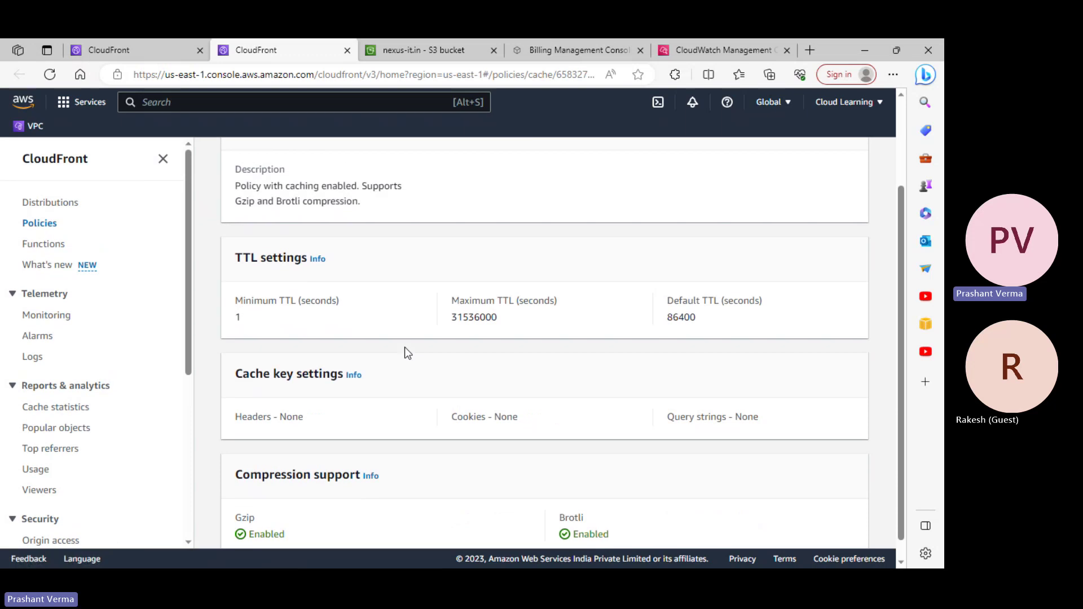
- Review the CachingOptimized policy's description and copy its default TTL value
scroll(405, 347, up, 1)
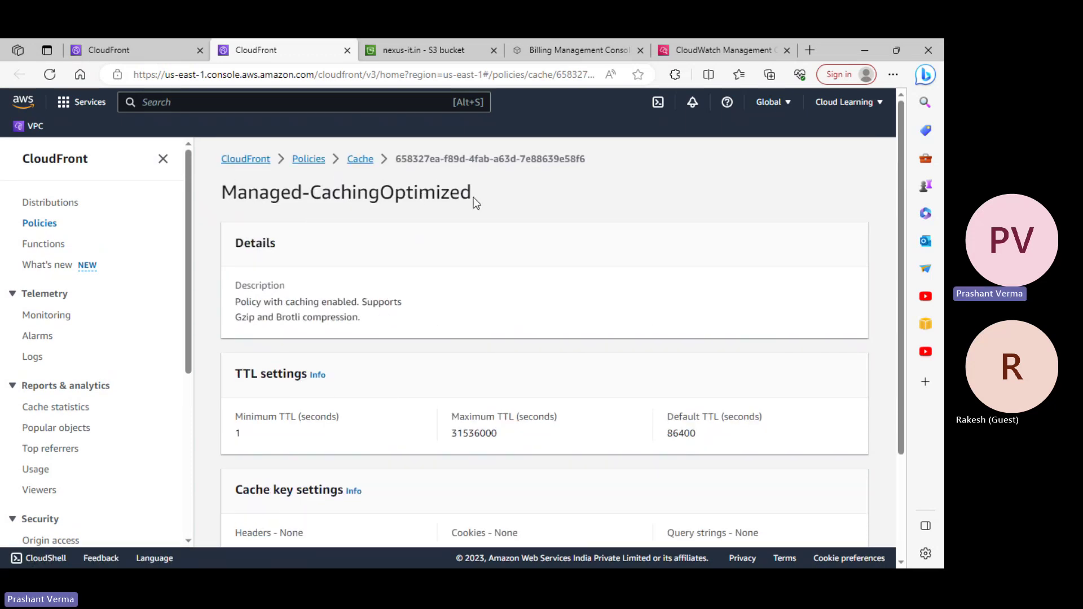
scroll(628, 312, down, 1)
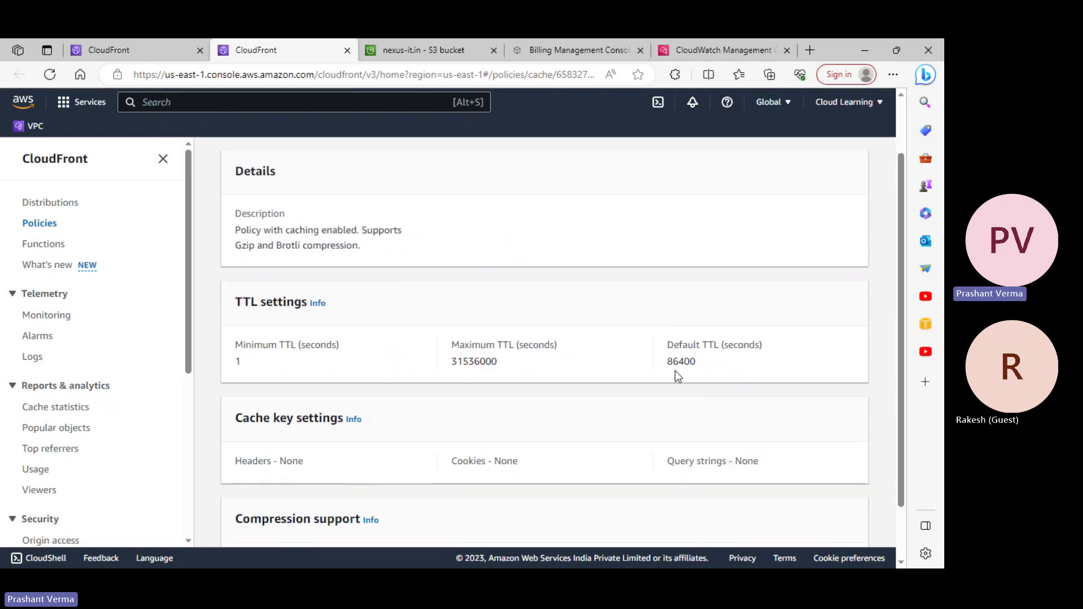
drag(667, 362, 701, 367)
drag(282, 245, 307, 247)
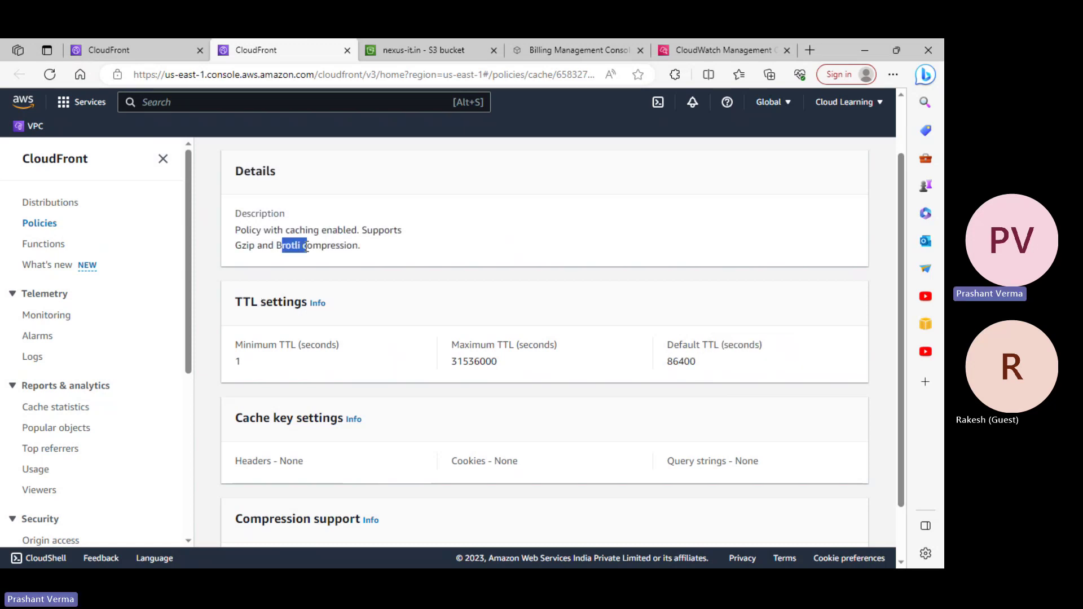
click(680, 376)
drag(667, 365, 700, 372)
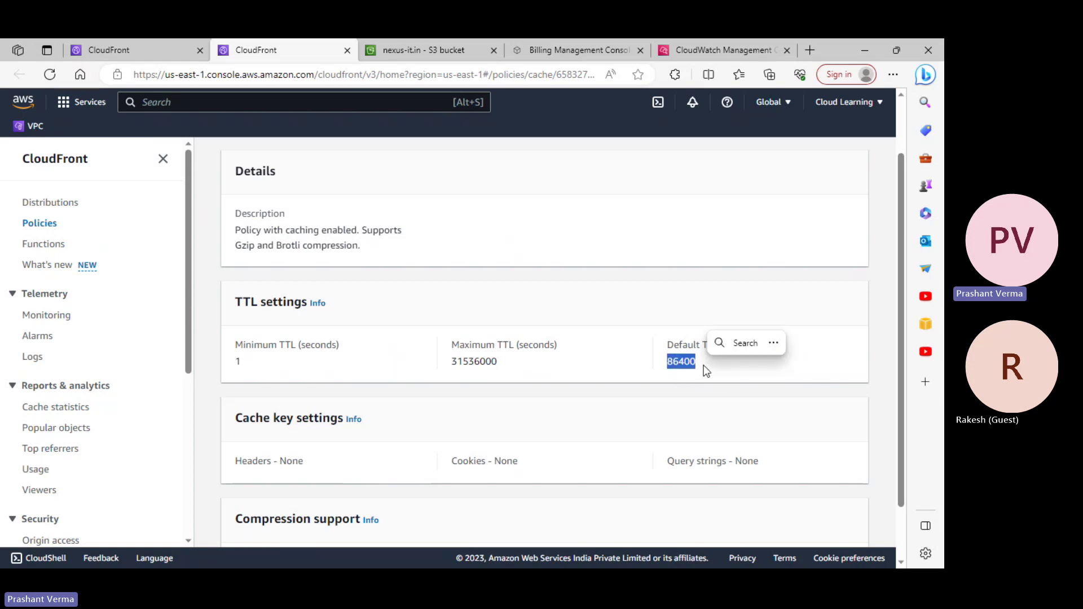
key(ctrl+c)
click(592, 399)
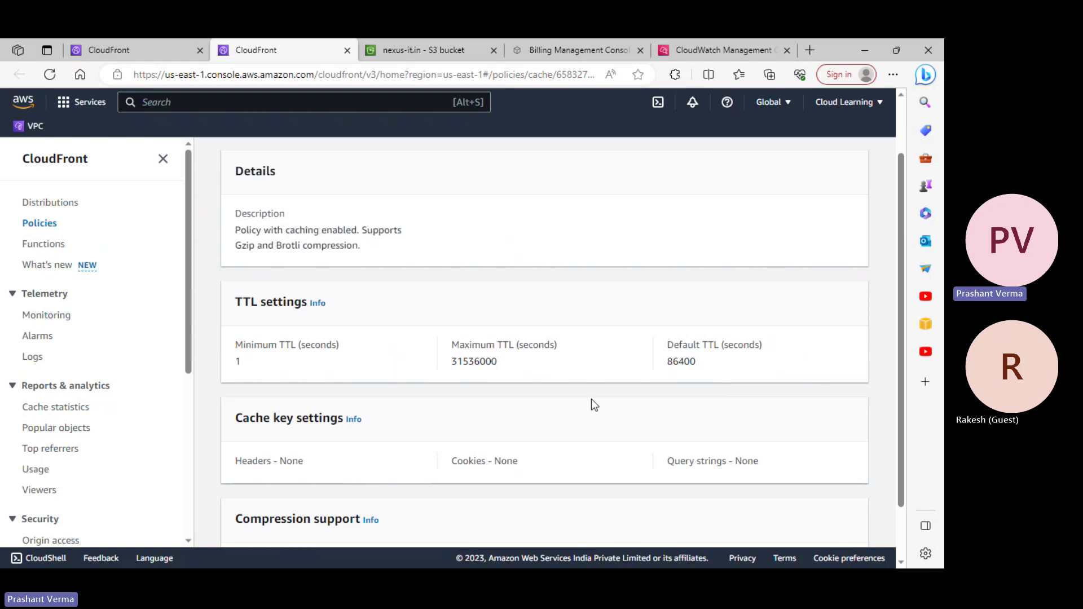
- Examine the CachingOptimized policy's maximum, minimum and default TTL, along with its cache key and compression settings
drag(496, 364, 435, 367)
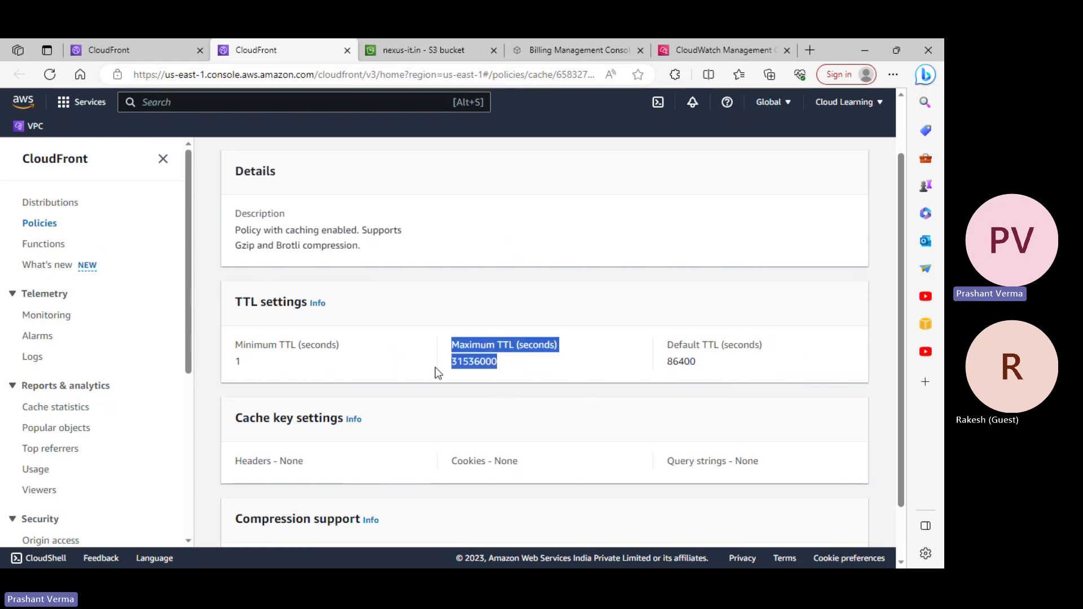
click(435, 367)
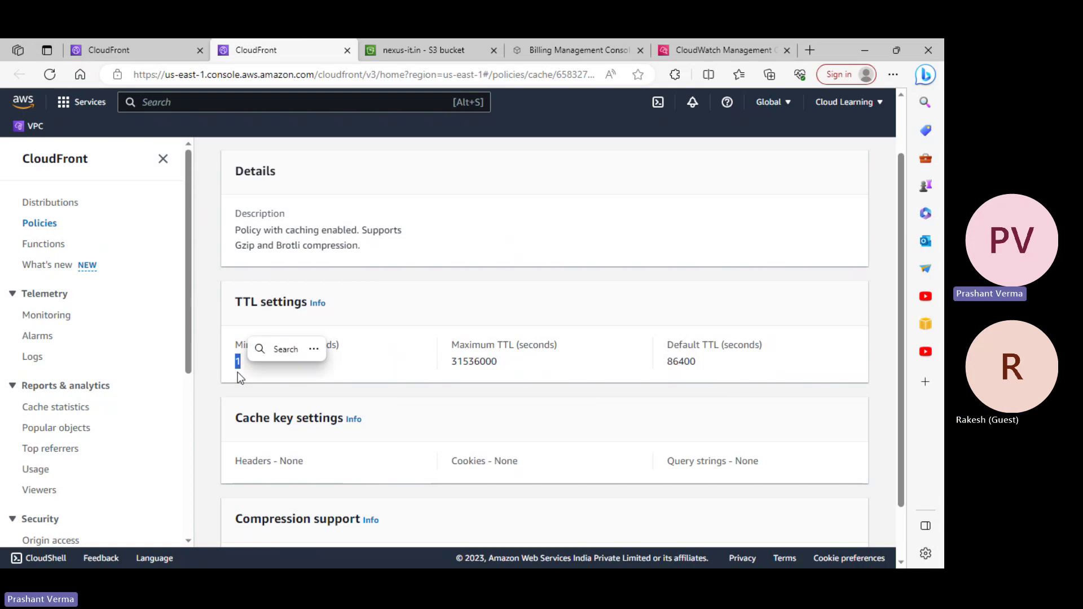
drag(701, 368, 665, 377)
scroll(558, 393, down, 2)
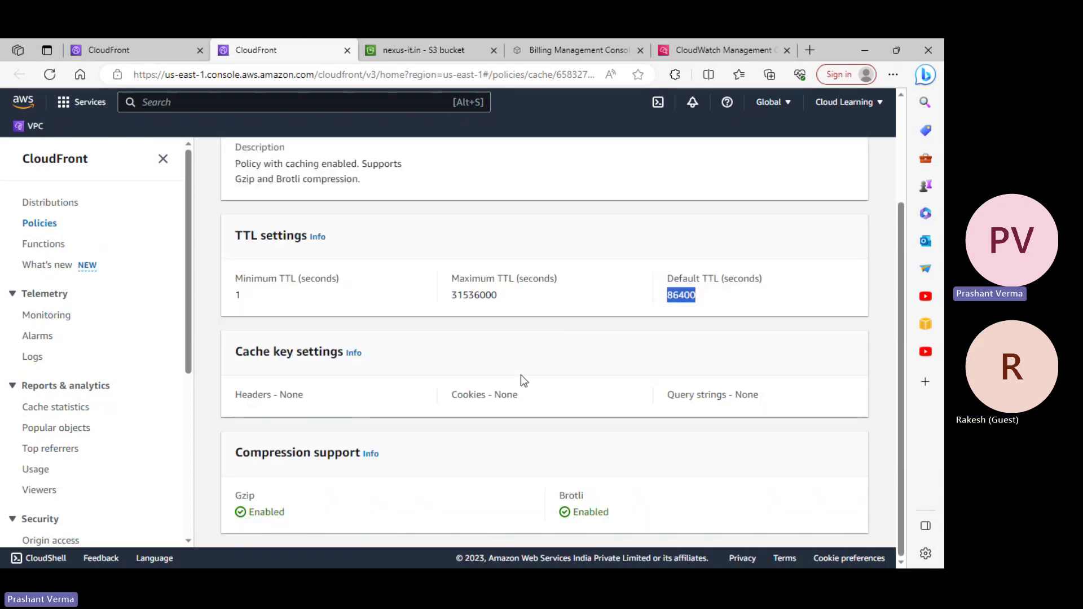
scroll(520, 374, up, 3)
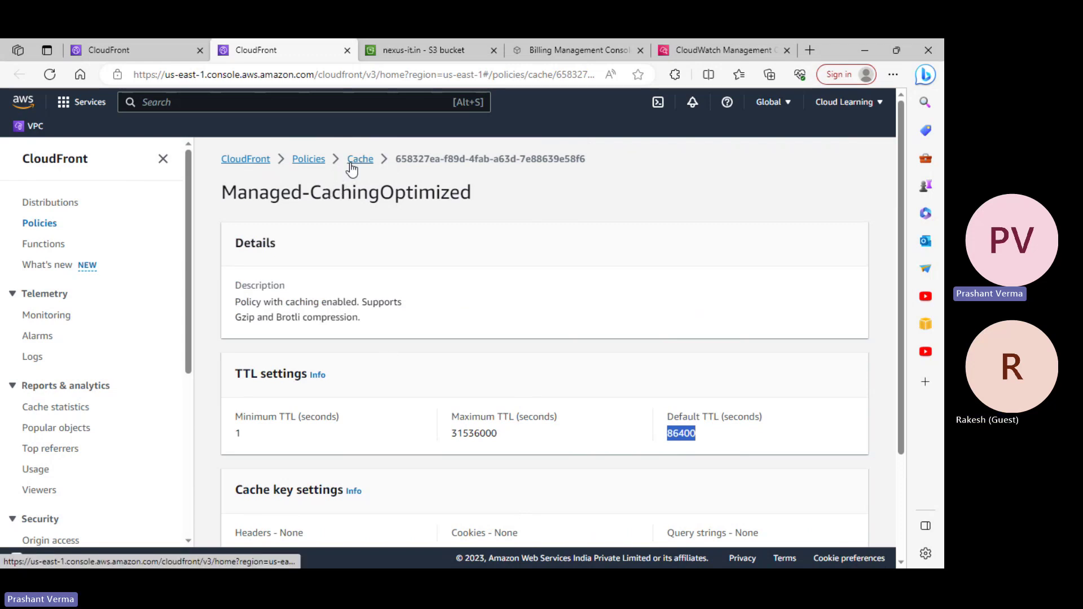
- Open the managed CachingDisabled policy from the cache policies list and examine its TTL settings
click(39, 225)
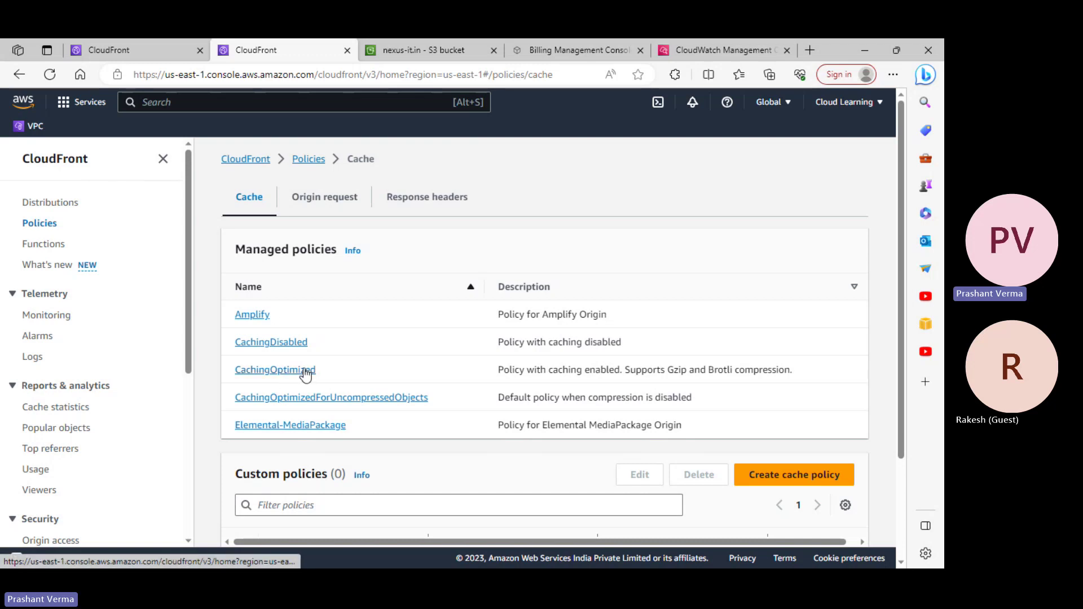
click(273, 346)
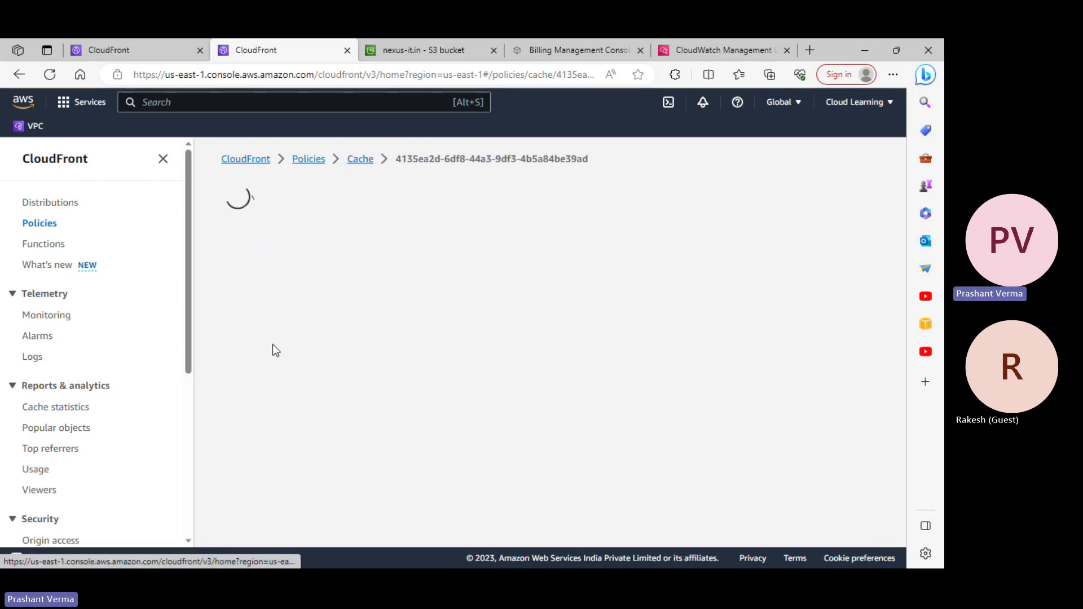
scroll(333, 342, down, 3)
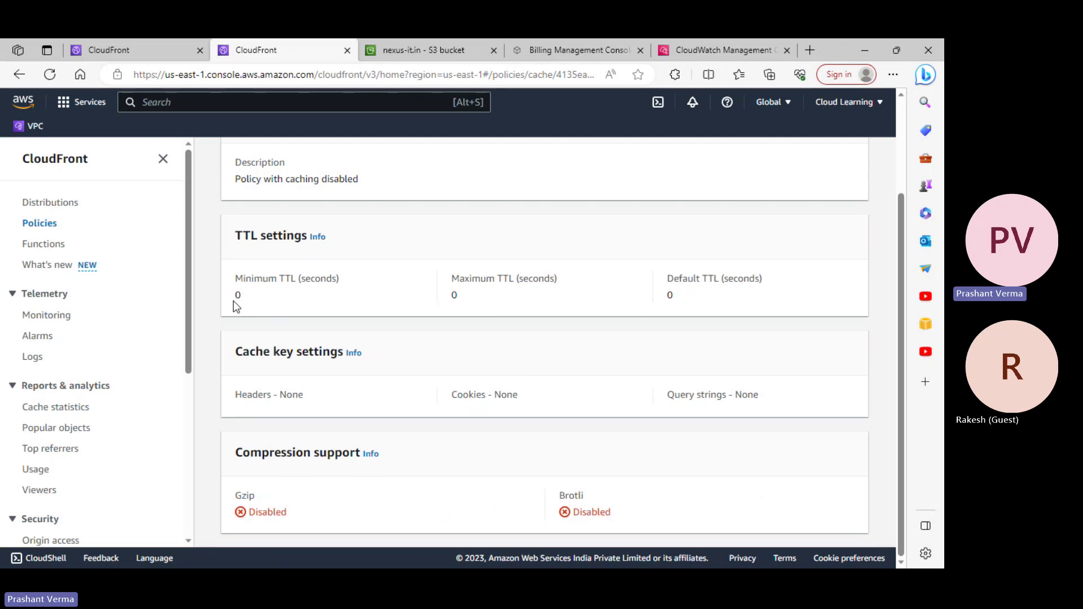
double_click(669, 305)
scroll(429, 442, up, 3)
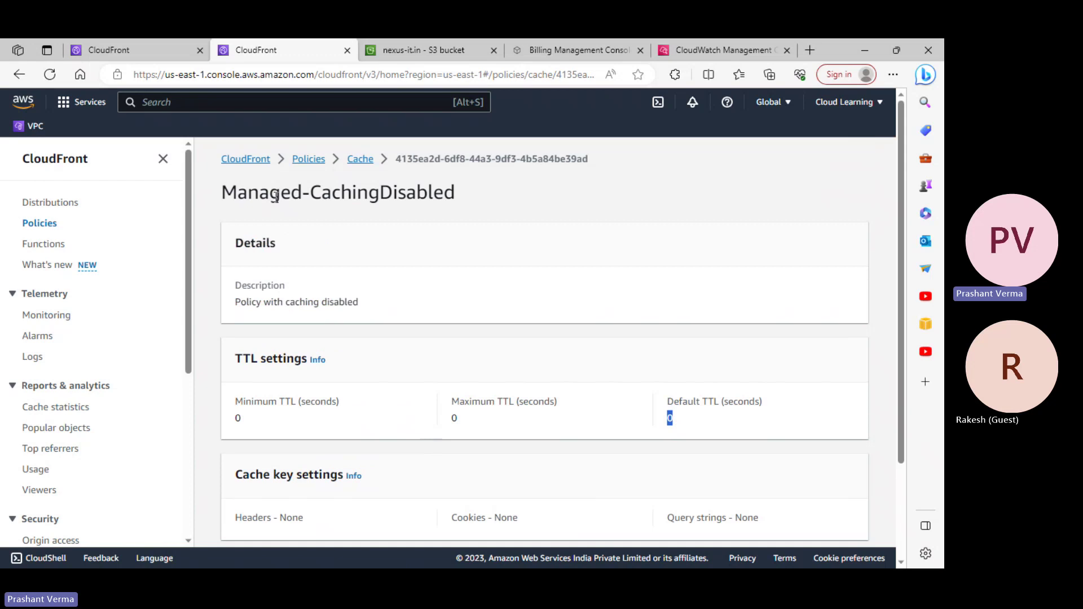
- Examine the CachingOptimizedForUncompressedObjects policy's TTL and compression settings, and go back to the cache policies list
click(316, 169)
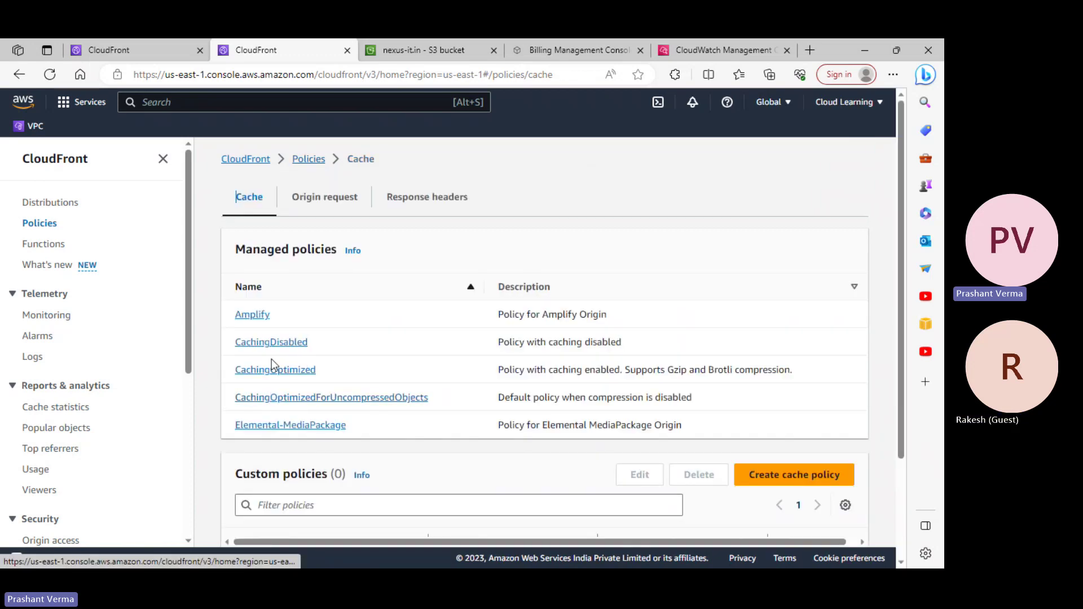
click(297, 398)
scroll(568, 368, down, 3)
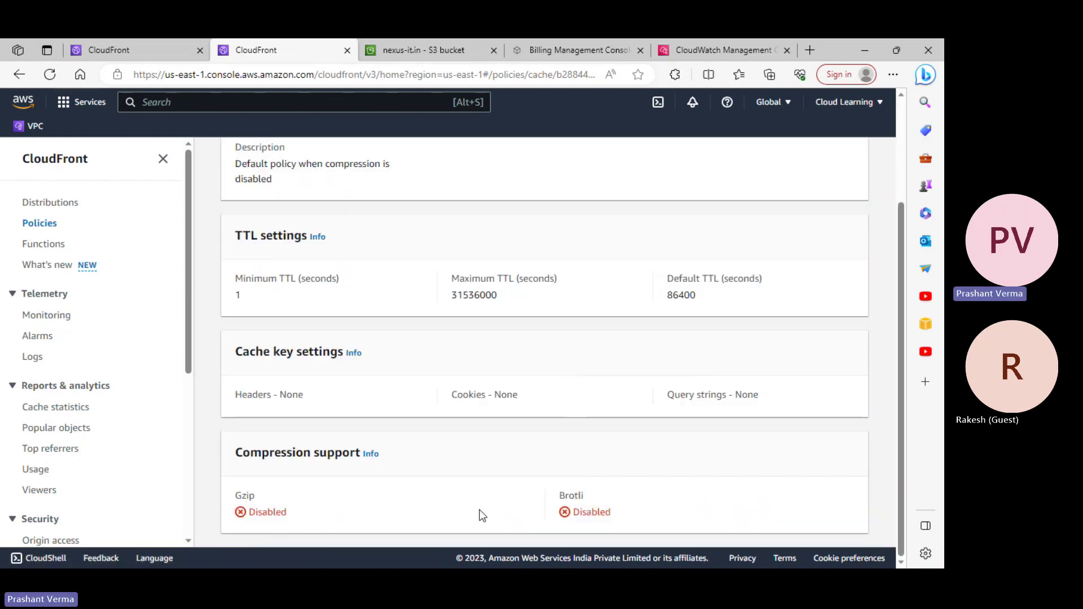
scroll(689, 319, up, 3)
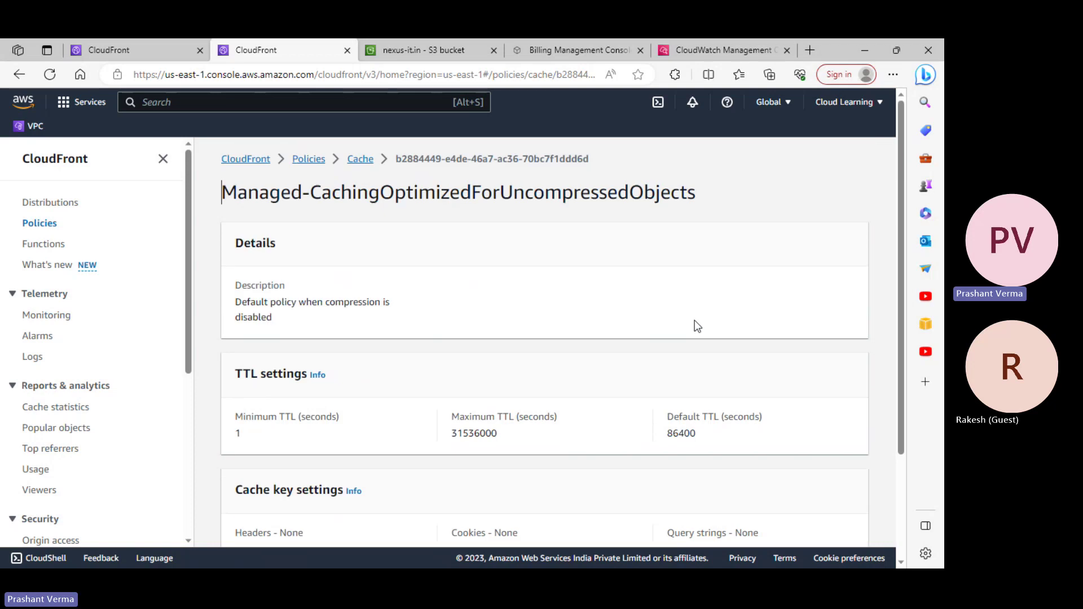
click(358, 165)
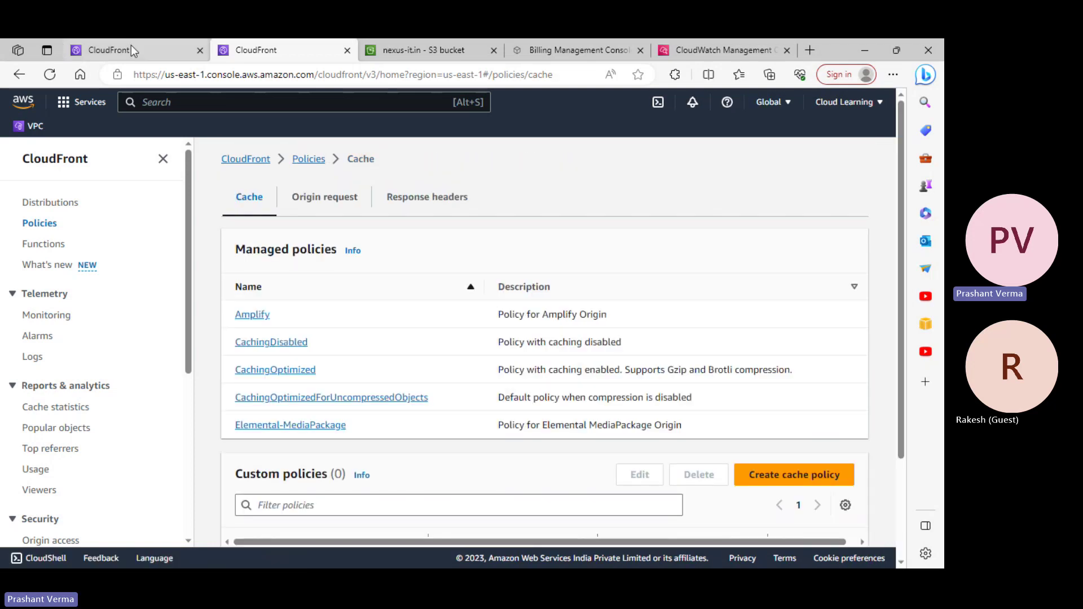
- Return to the distribution creation form and expand Additional settings to review the cache key and origin request options
click(130, 48)
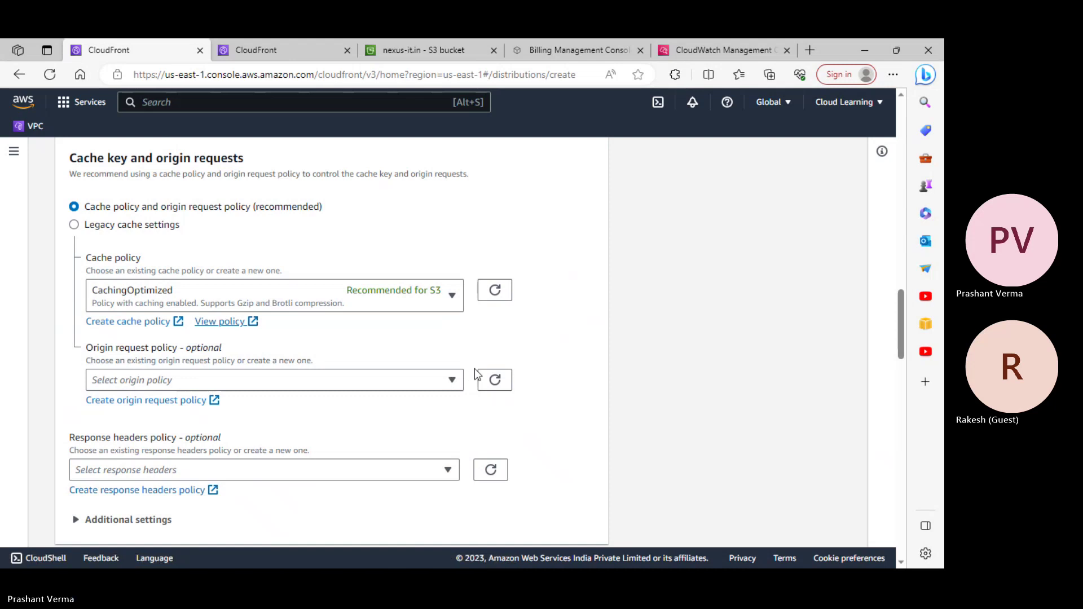
scroll(475, 373, down, 1)
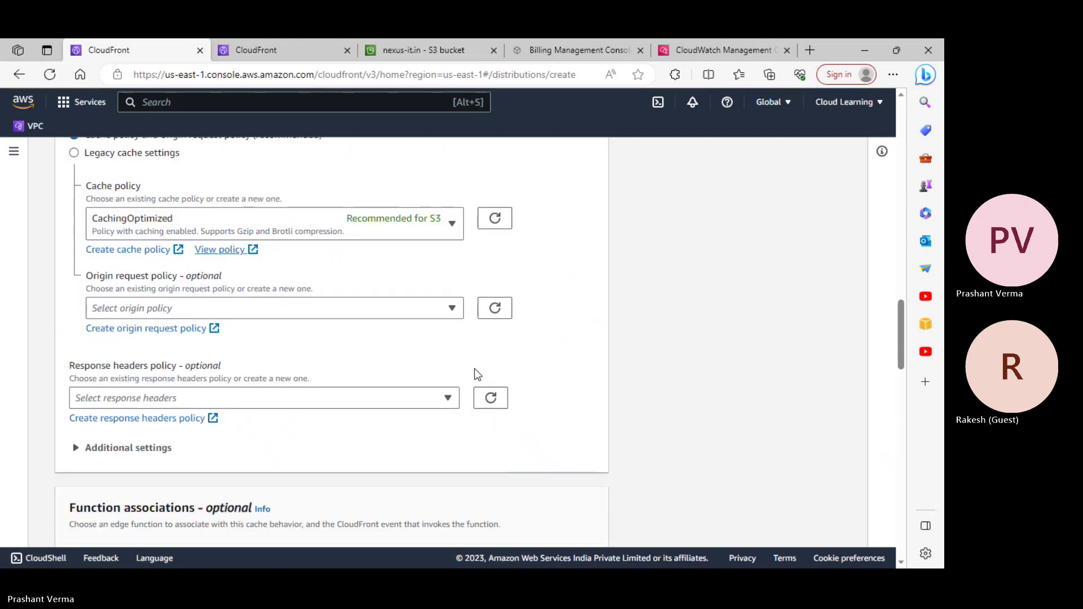
scroll(475, 370, down, 1)
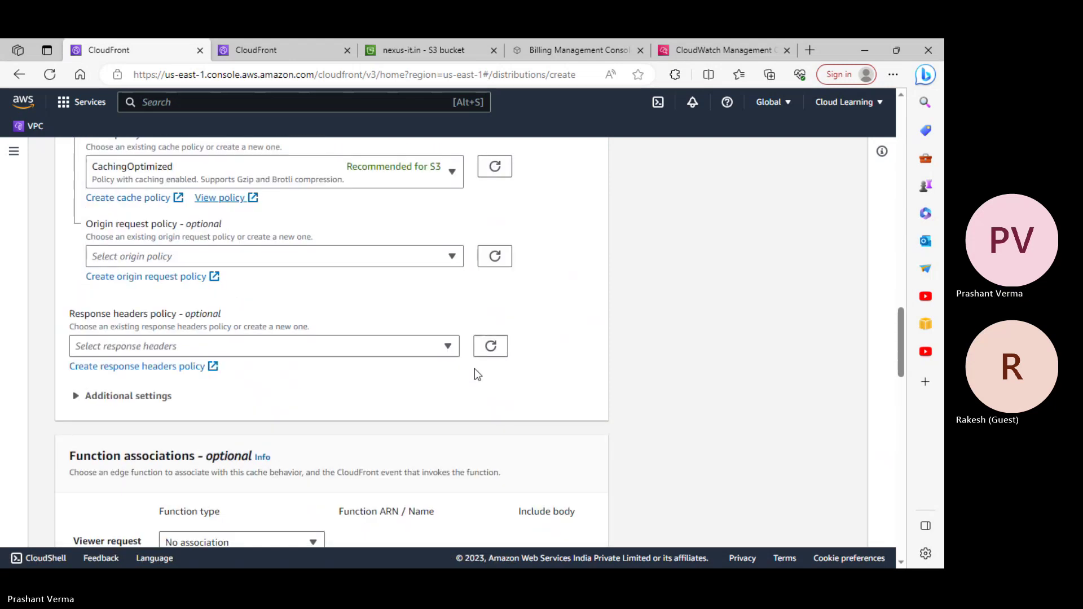
scroll(356, 409, down, 1)
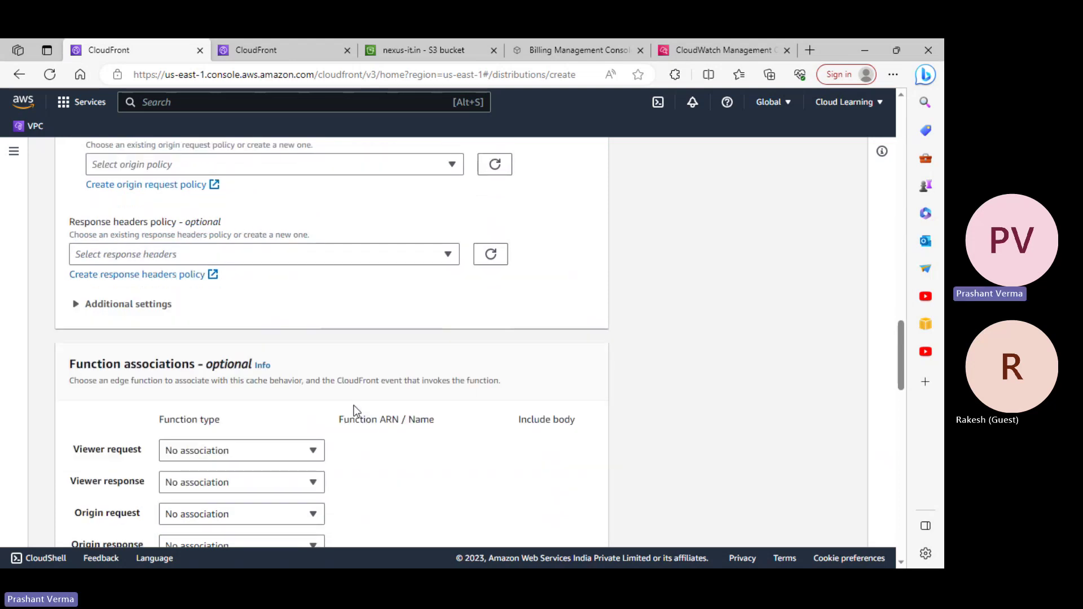
click(139, 305)
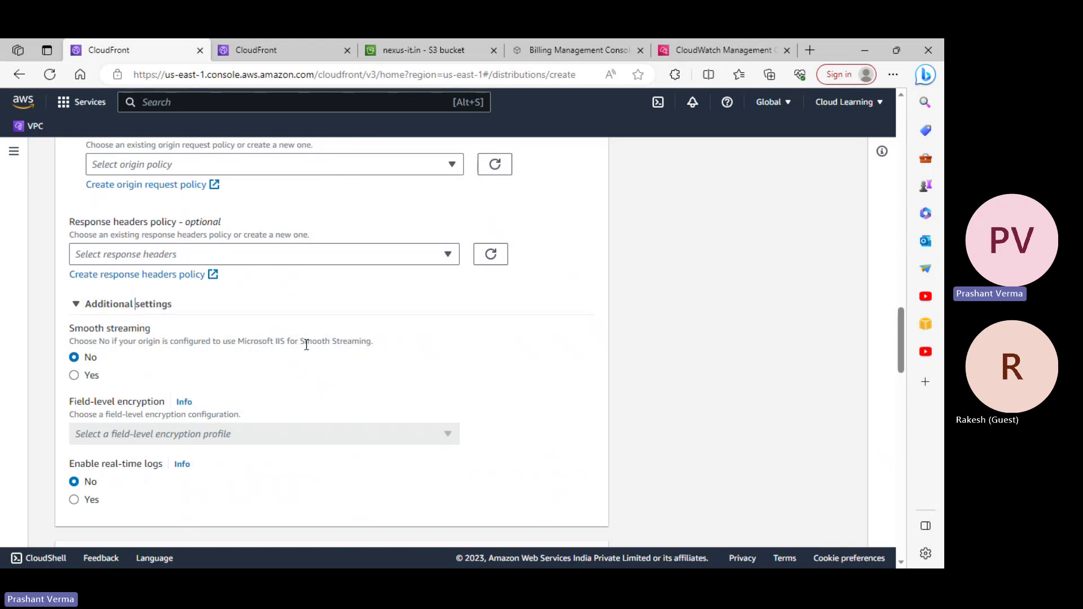
scroll(256, 384, up, 1)
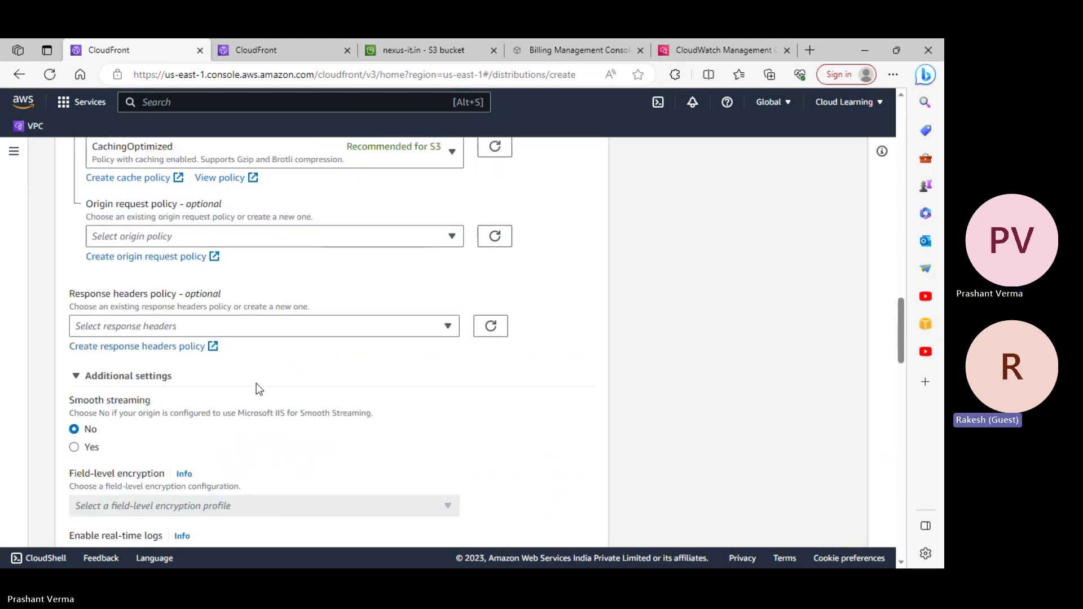
scroll(257, 383, up, 1)
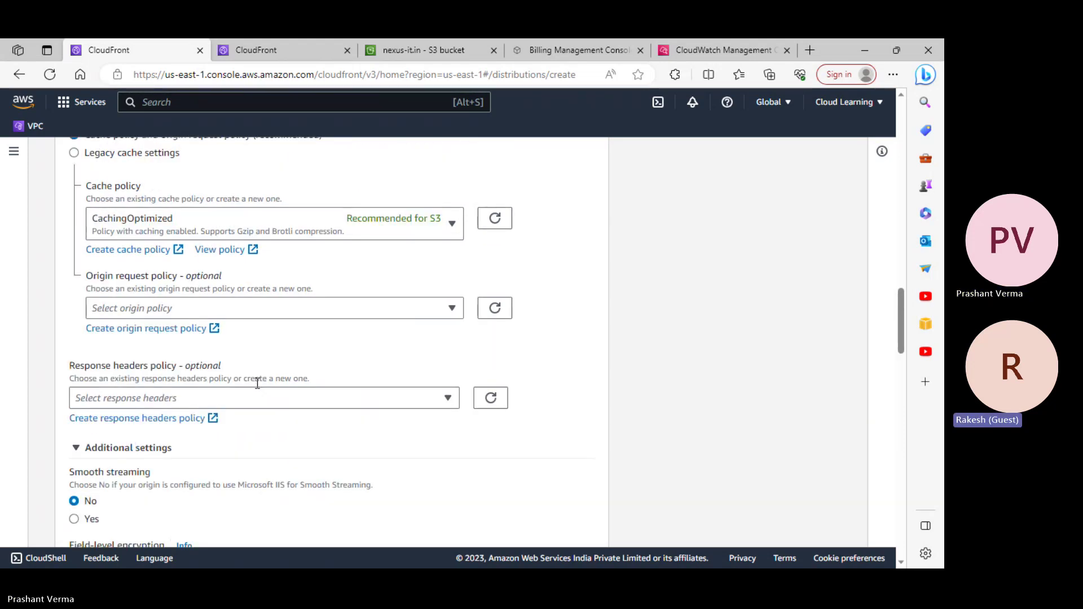
scroll(257, 384, up, 2)
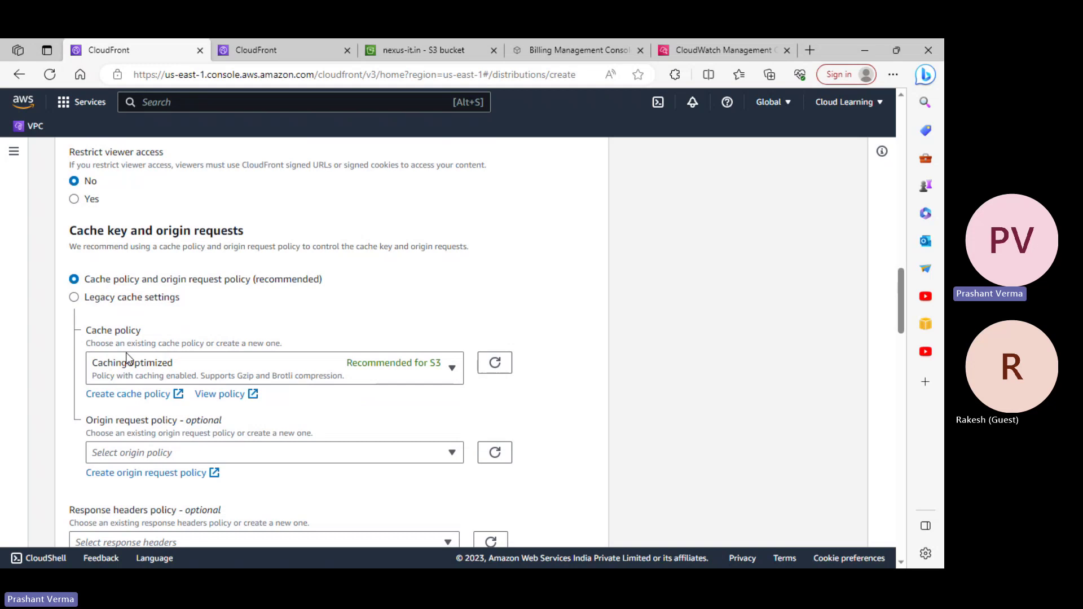
- Look through the available managed origin request policies without selecting one
click(258, 452)
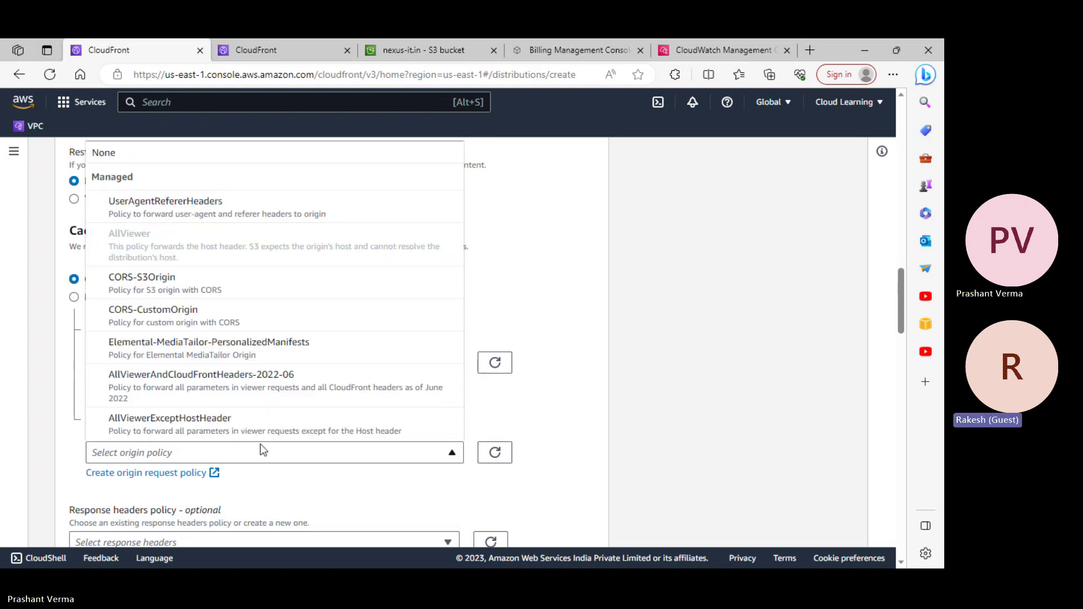
click(567, 393)
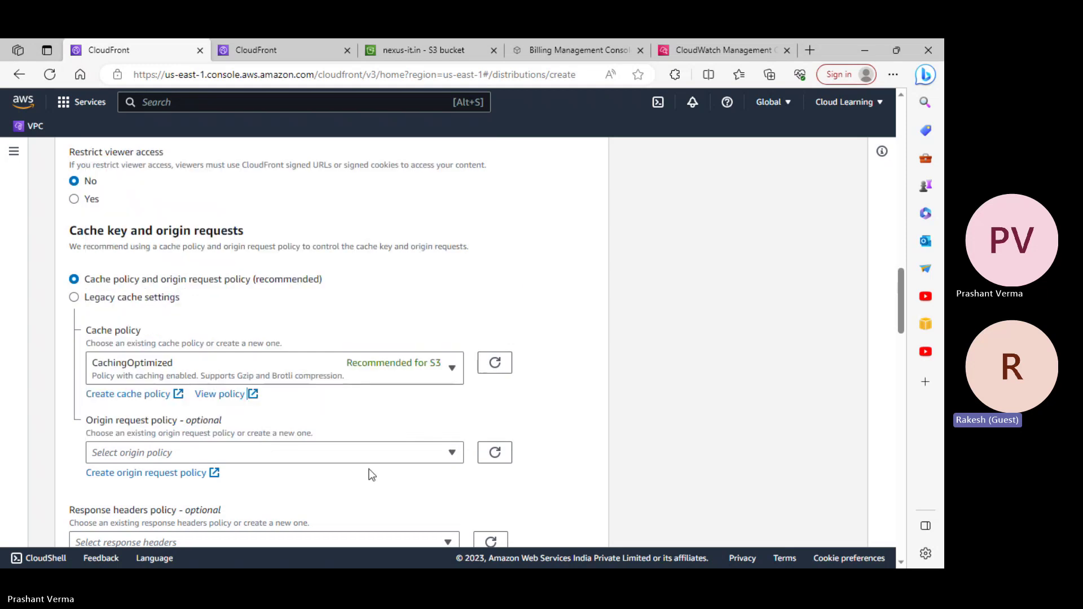
click(308, 456)
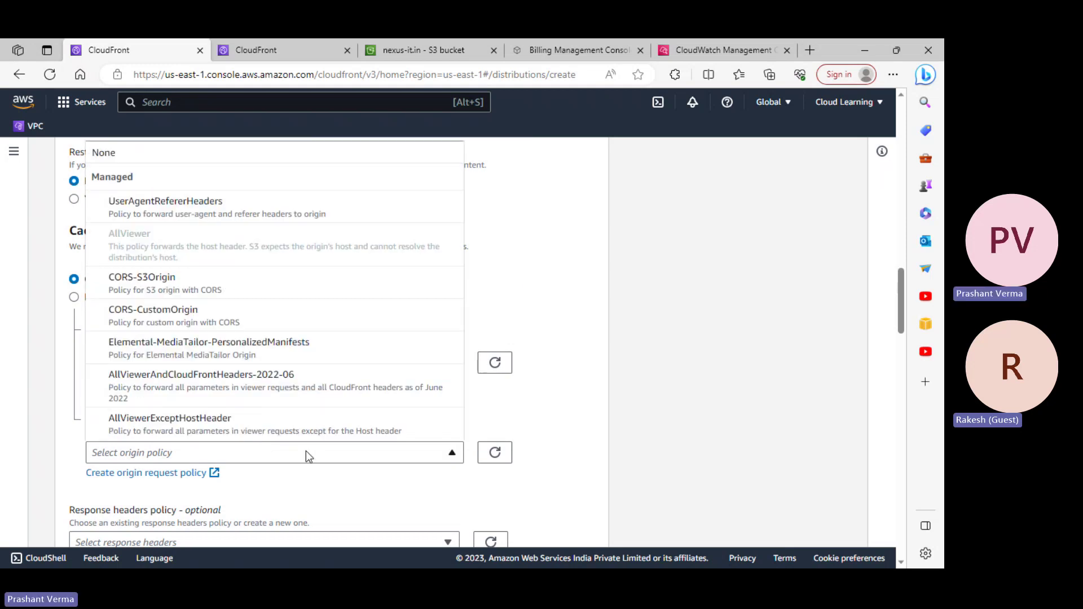
click(306, 451)
scroll(343, 485, down, 2)
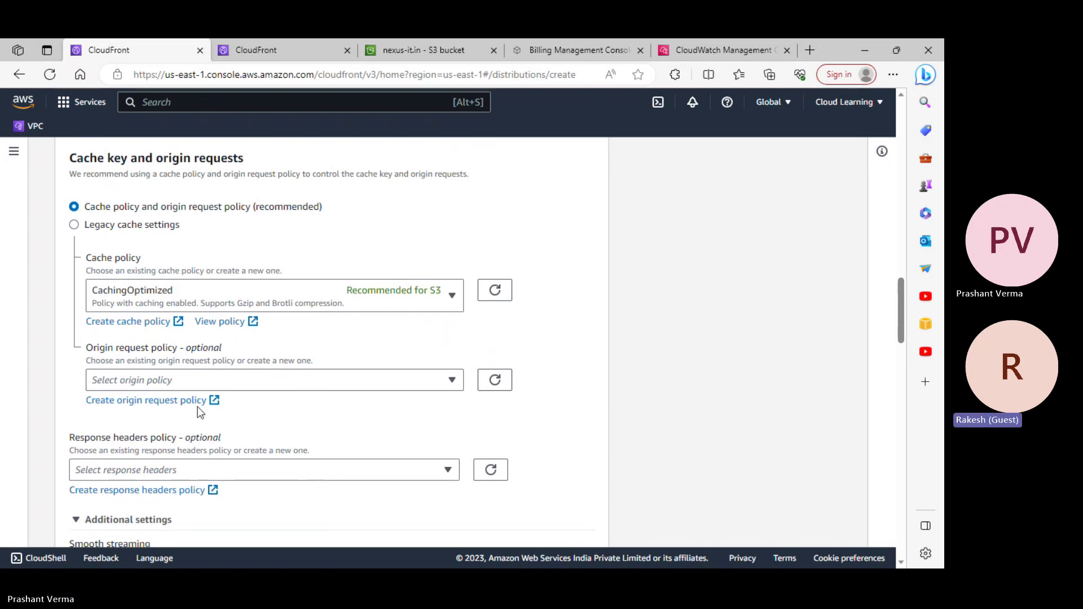
- Preview the legacy cache settings, switch back to the recommended cache policy option, and list the cache policies without choosing one
click(92, 226)
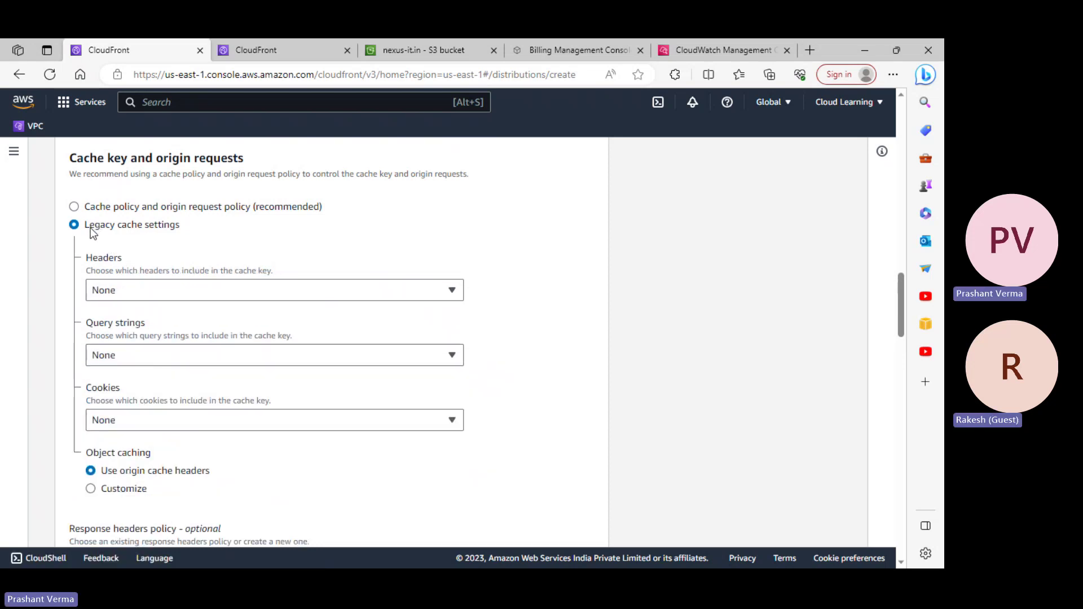
click(87, 207)
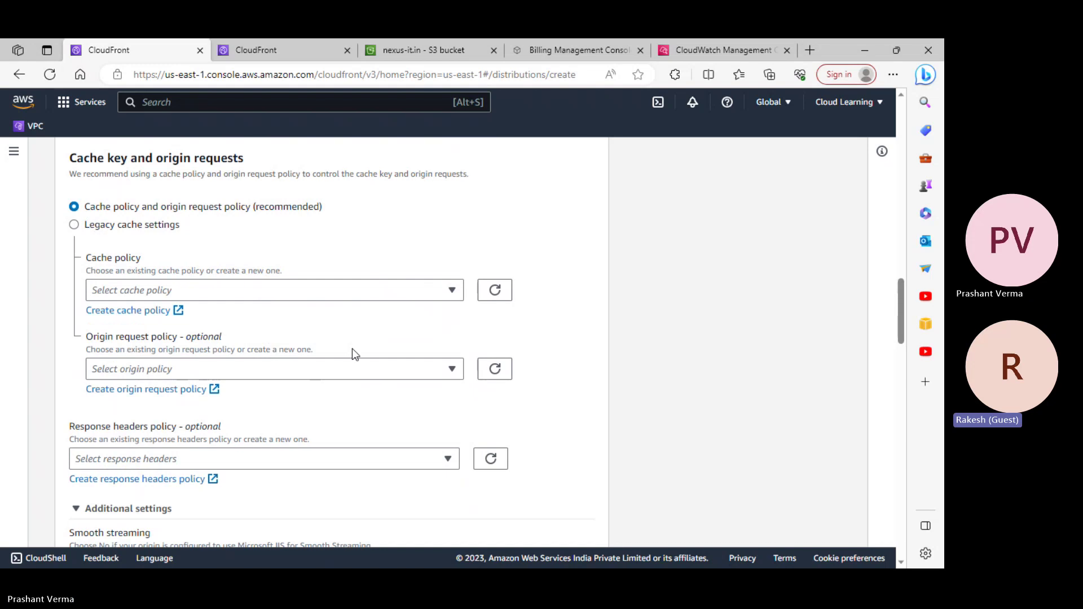
click(324, 290)
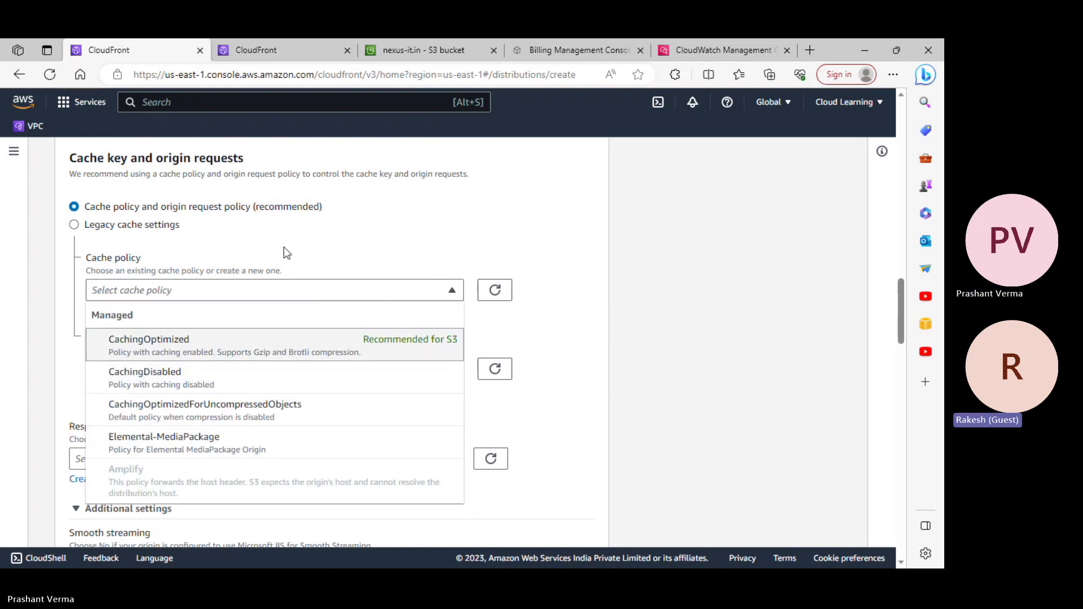
click(202, 269)
- Highlight the Cache policy and Origin request policy labels in the form to compare the two settings
drag(141, 258, 101, 258)
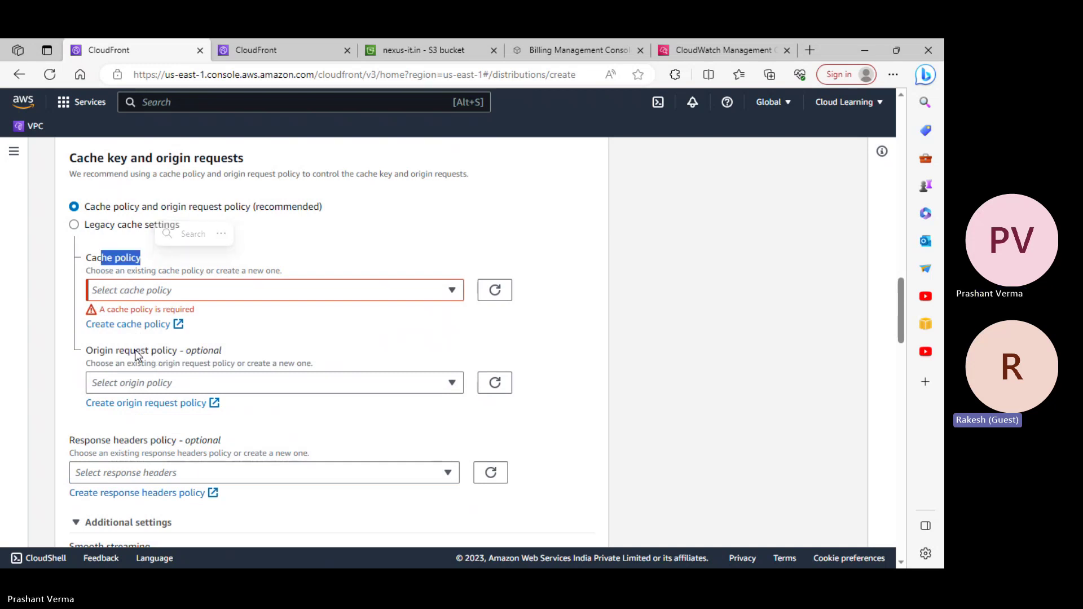
drag(125, 351, 212, 350)
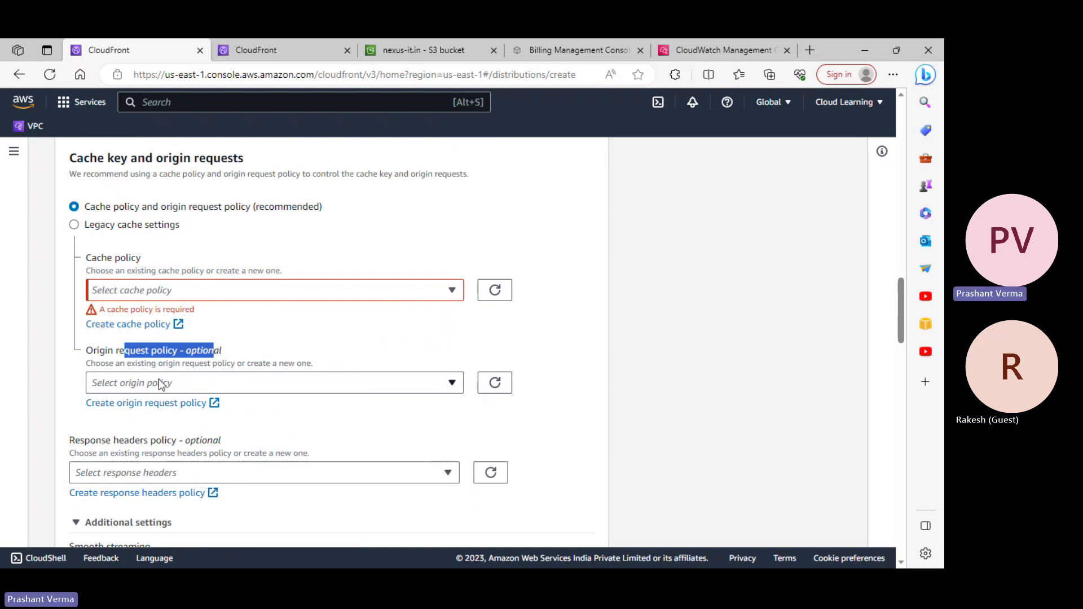
click(109, 351)
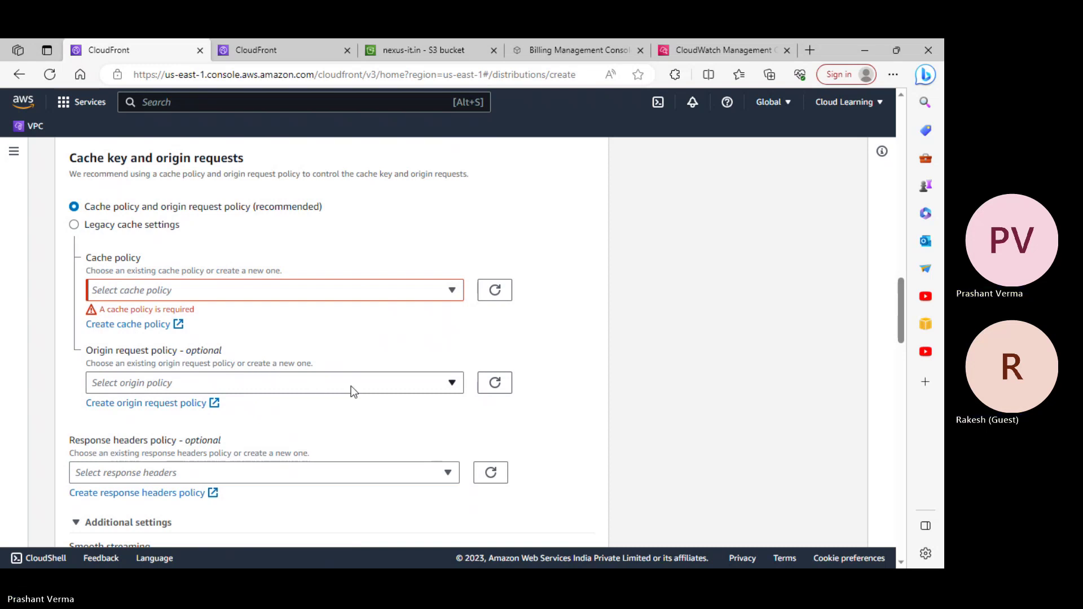
- Review the origin request policy creation form in a separate tab, close it without creating anything, and return to the distribution form
right_click(181, 402)
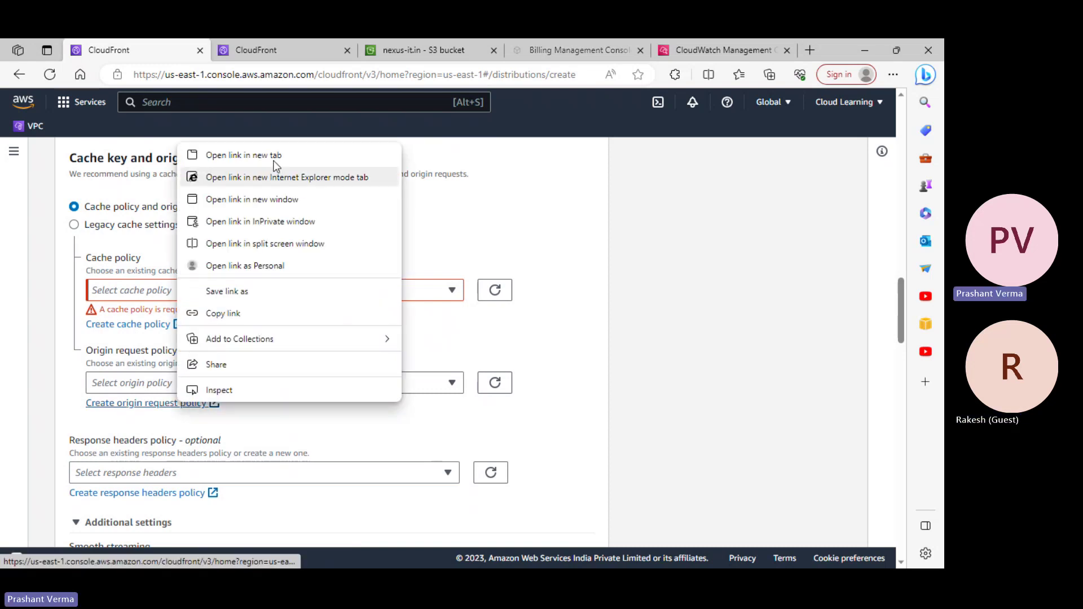
click(270, 151)
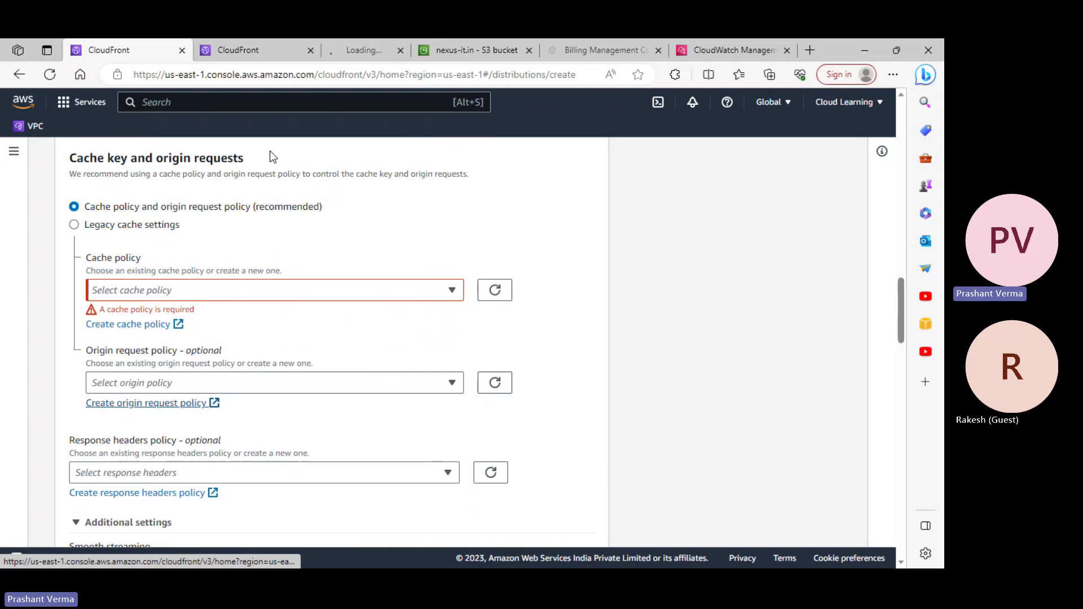
click(351, 50)
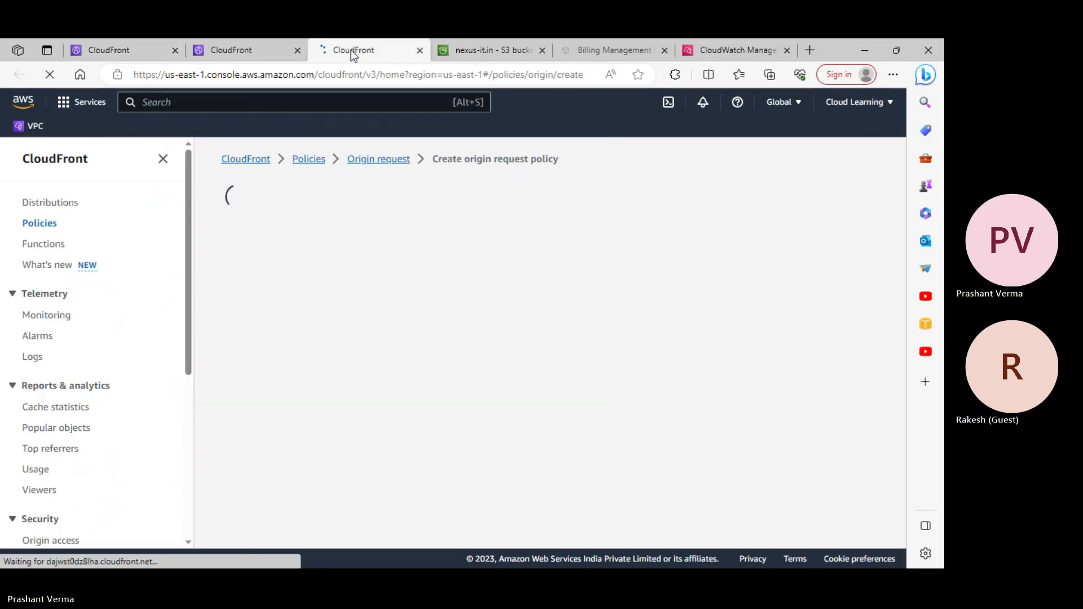
scroll(492, 351, down, 3)
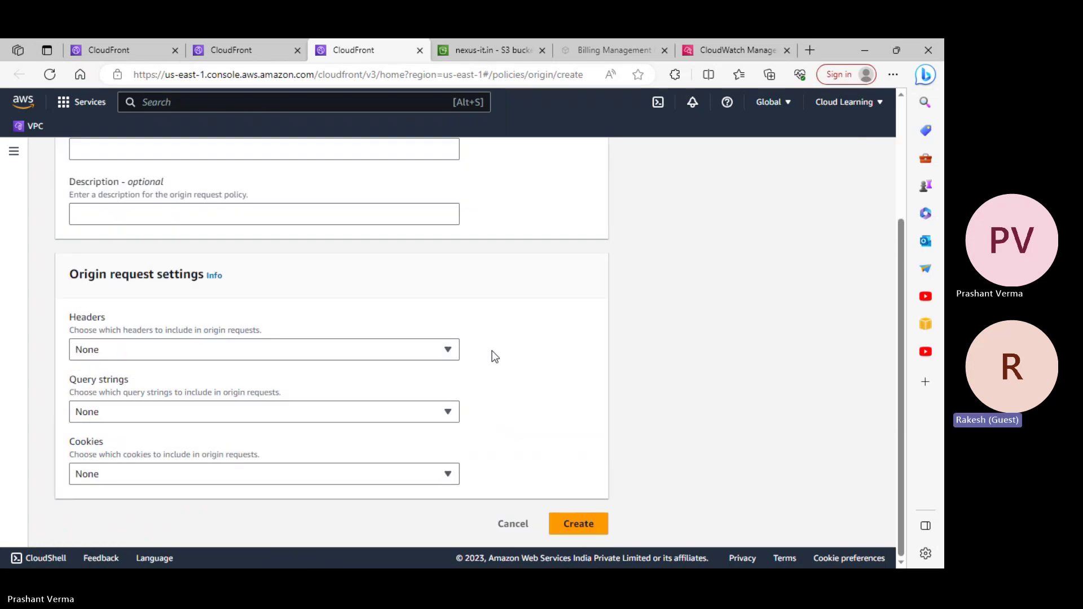
scroll(534, 537, up, 1)
scroll(533, 537, up, 2)
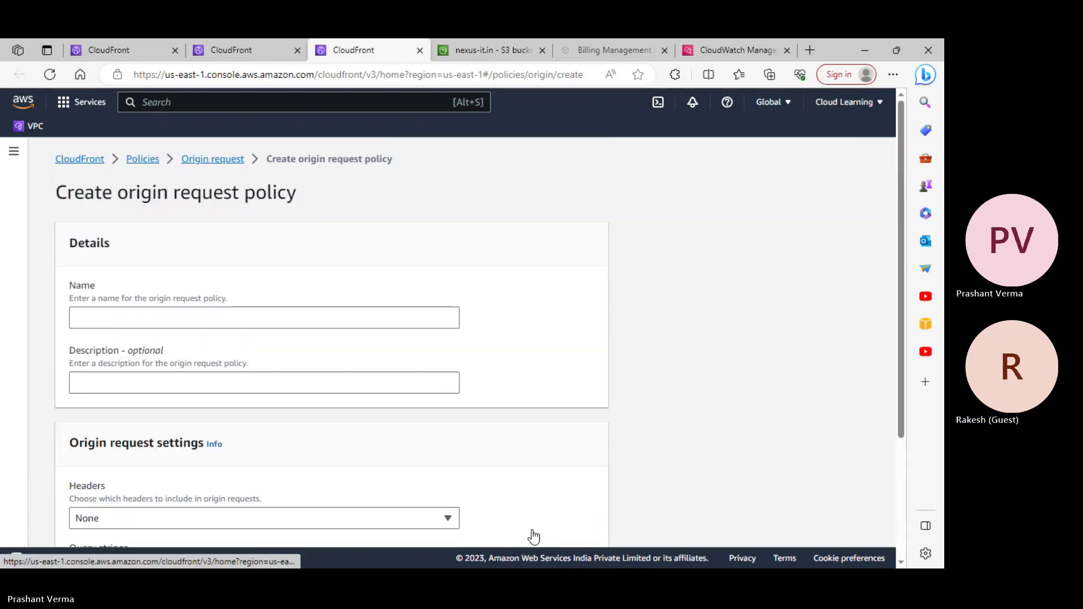
click(420, 51)
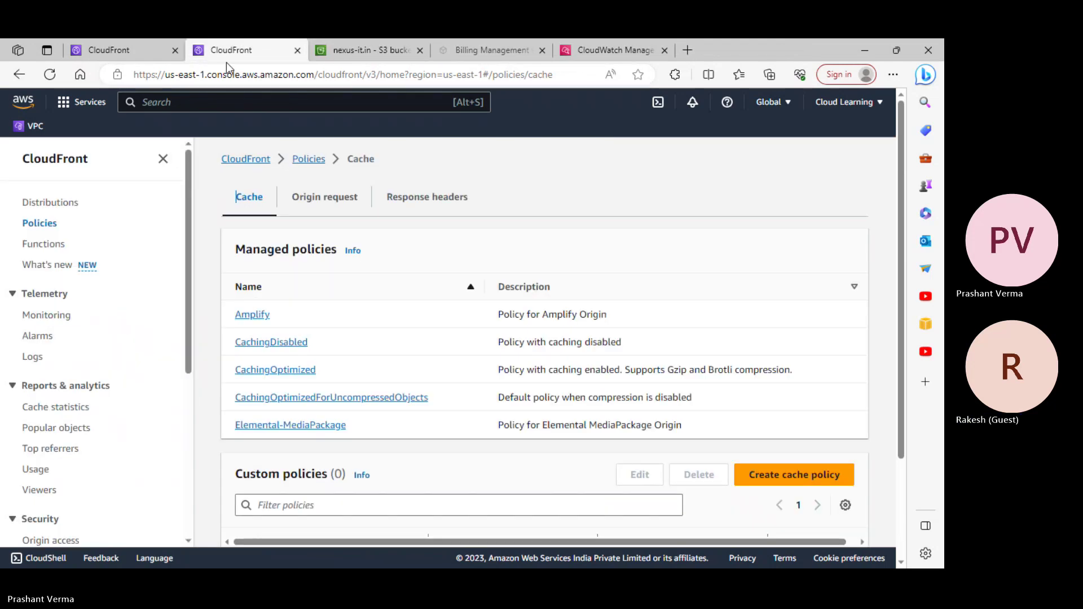
click(155, 40)
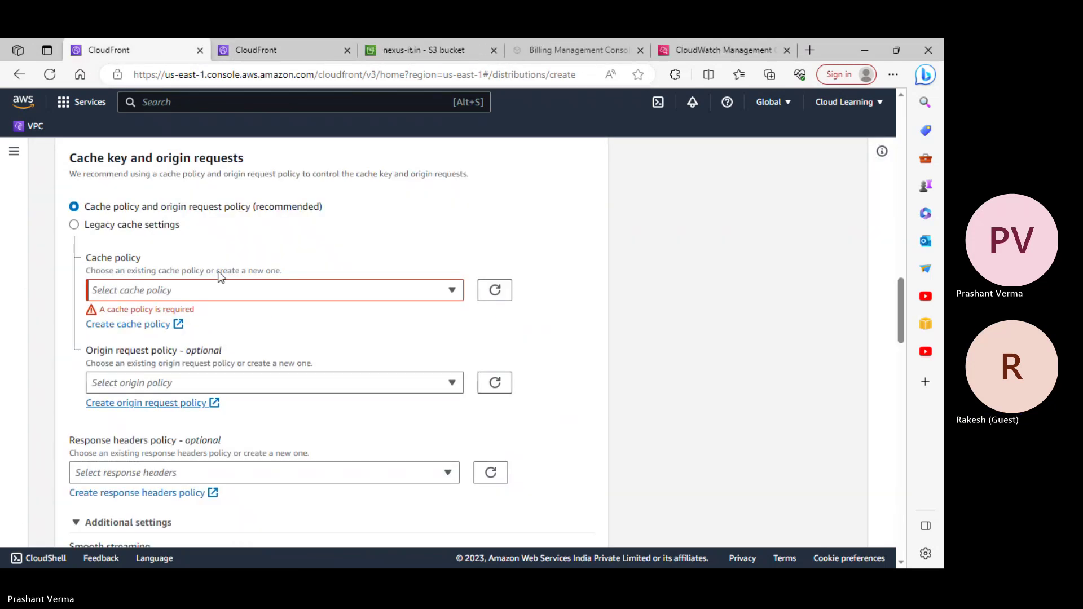
- Set the origin request policy to CORS-S3Origin and the cache policy to CachingOptimized
click(360, 388)
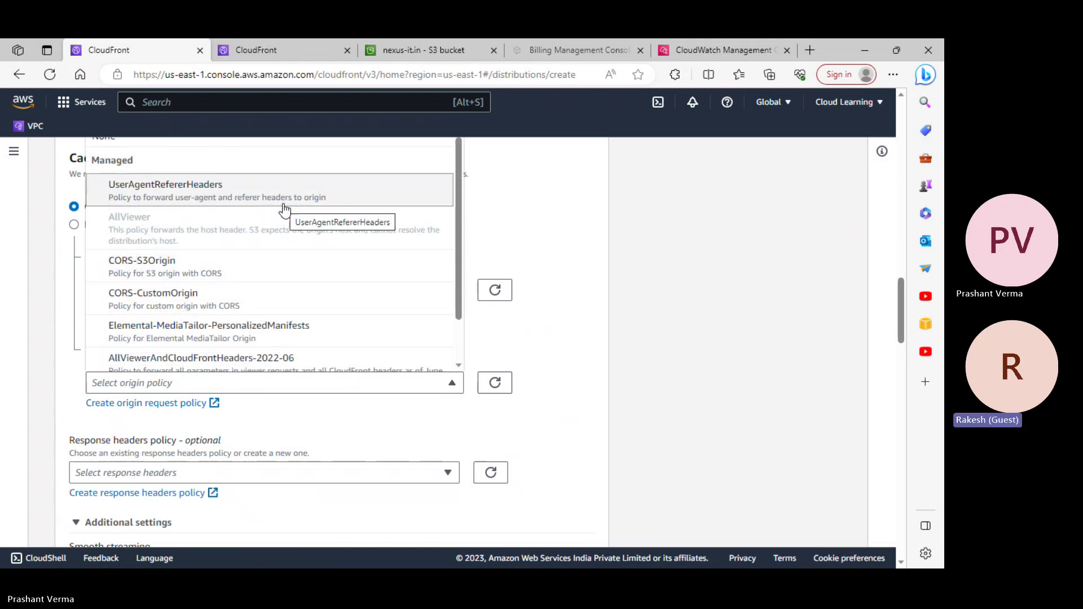
click(162, 270)
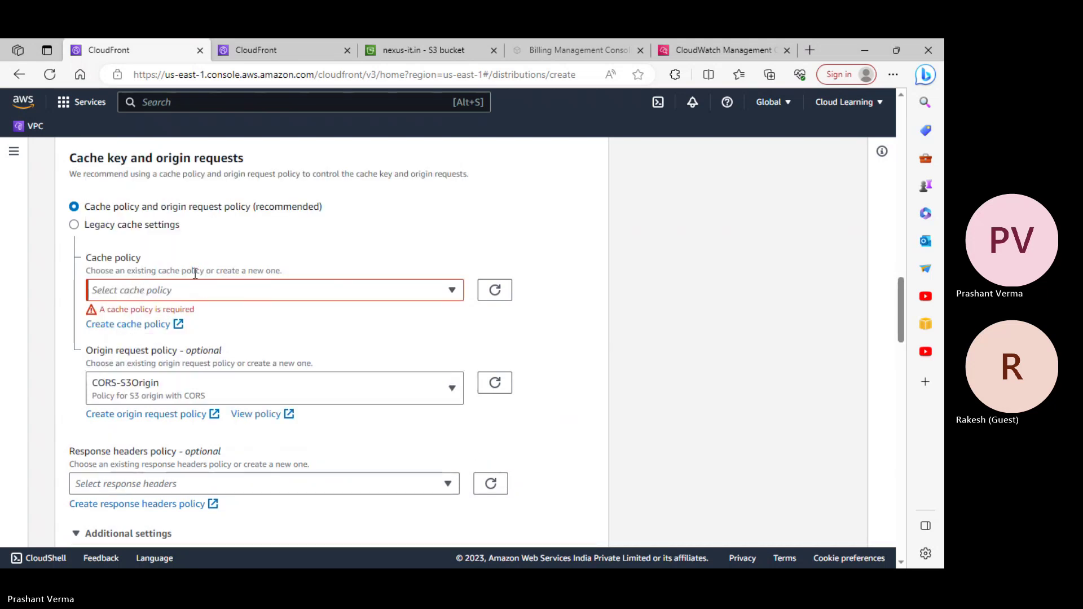
click(205, 297)
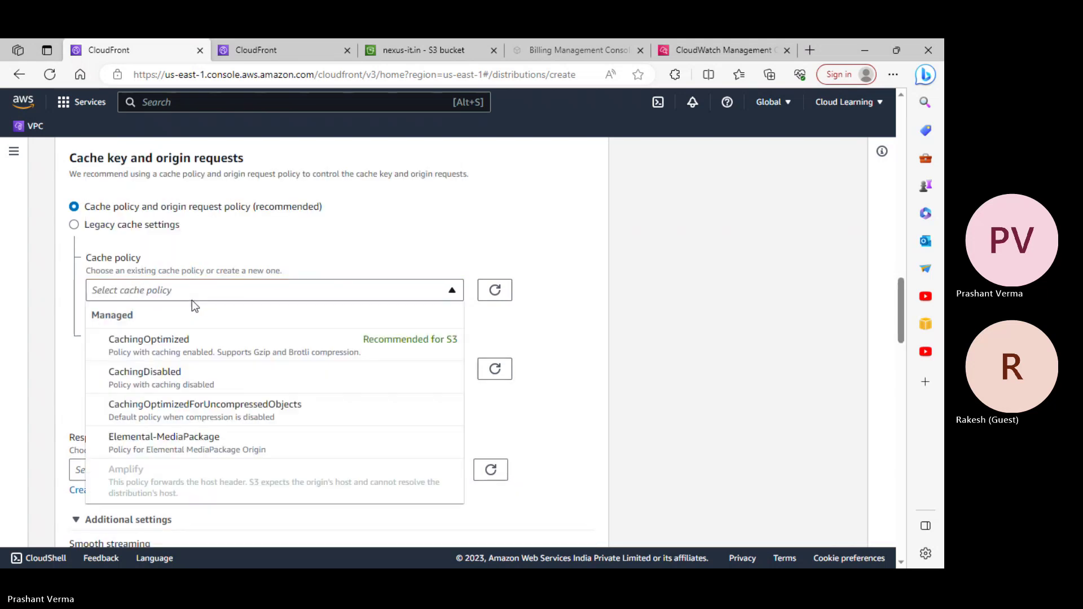
click(190, 347)
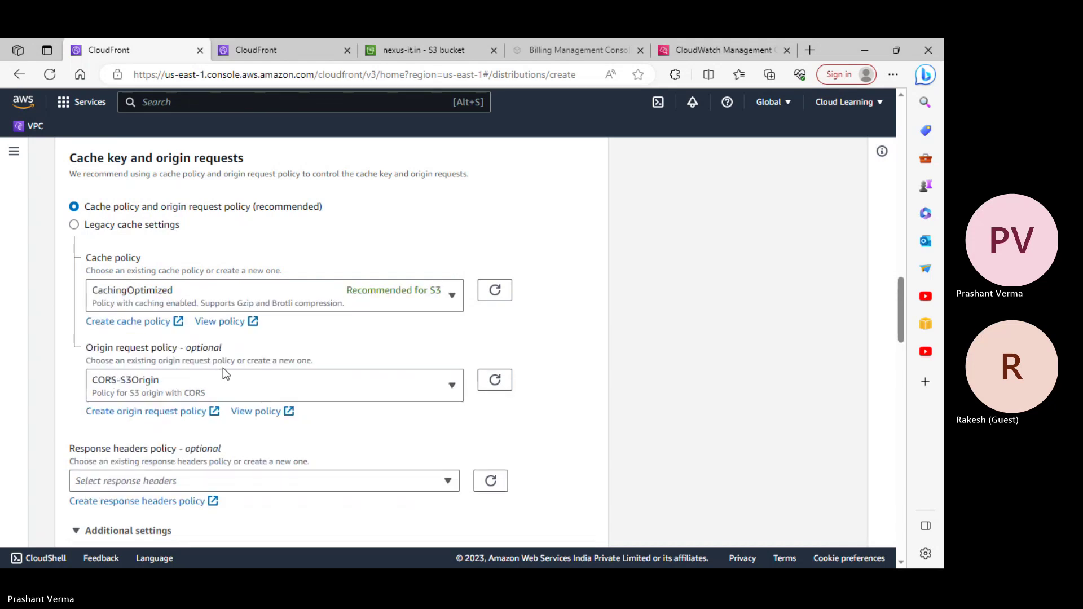
- View the details of the selected CORS-S3Origin policy in a new tab and compare them with the distribution form
right_click(266, 410)
click(305, 99)
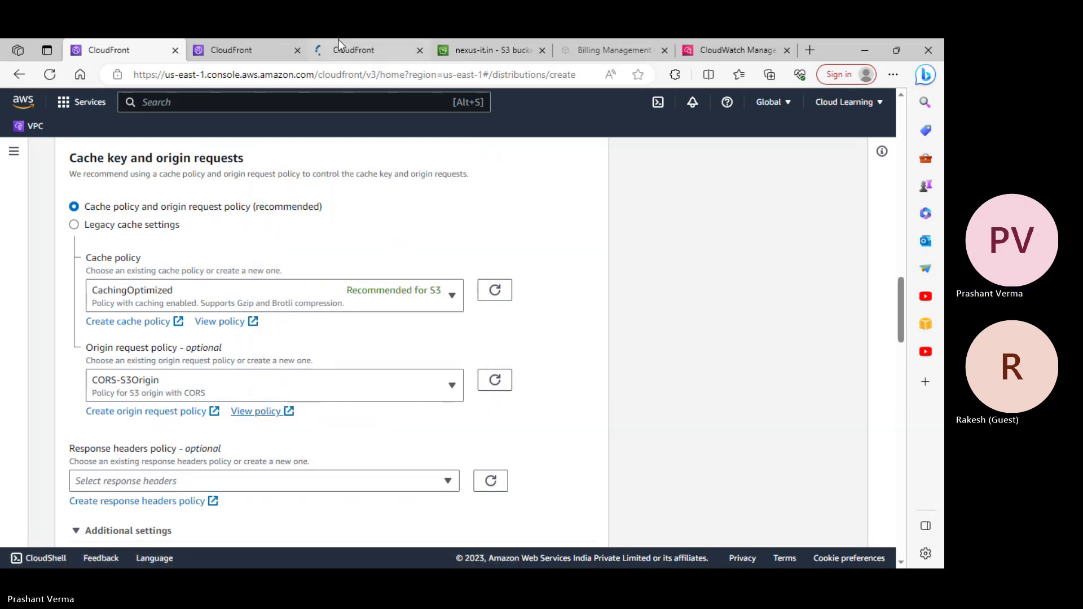
click(351, 46)
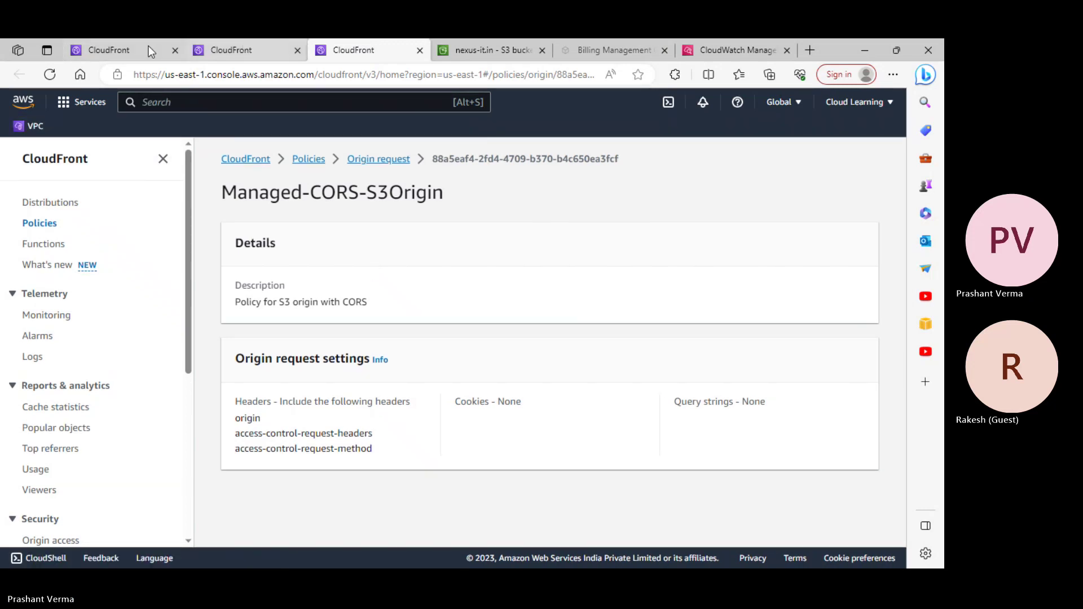
click(148, 48)
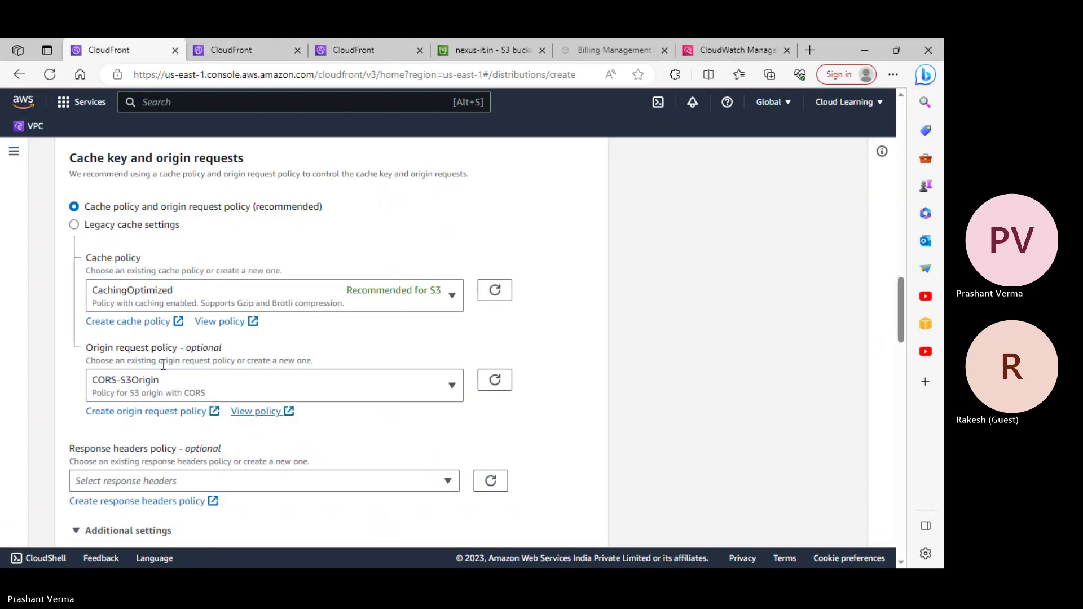
click(361, 39)
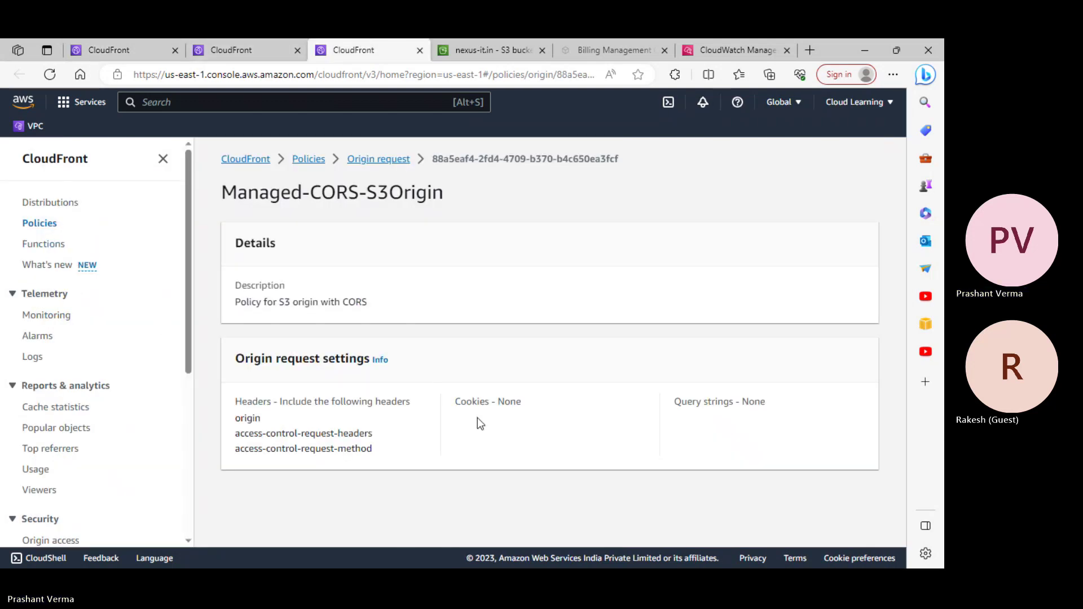
- Examine the managed and custom origin request policies, including the full description of AllViewerAndCloudFrontHeaders-2022-06
click(376, 160)
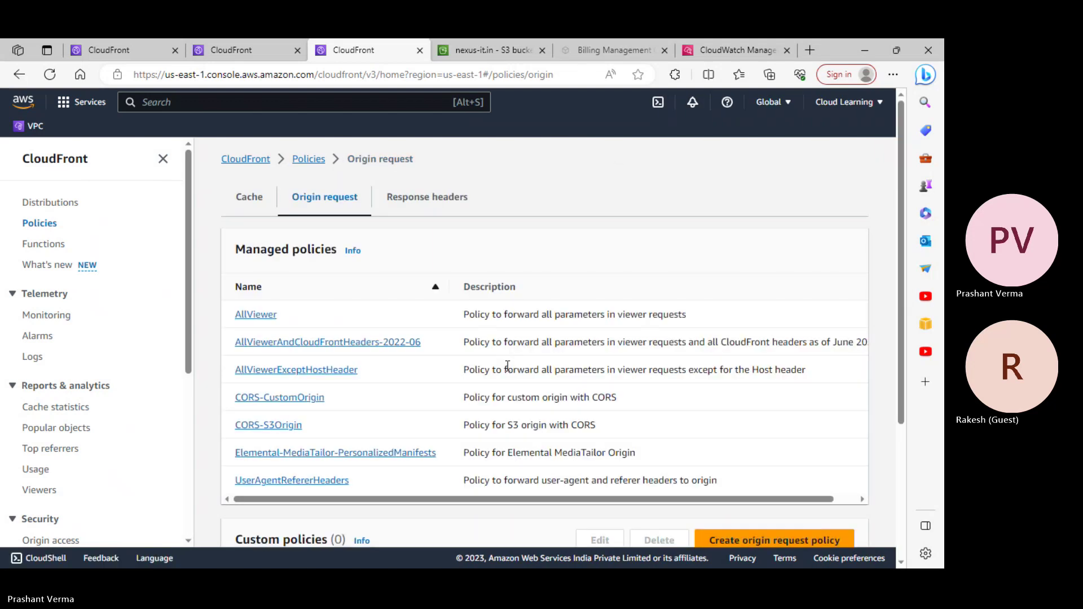
scroll(508, 372, down, 1)
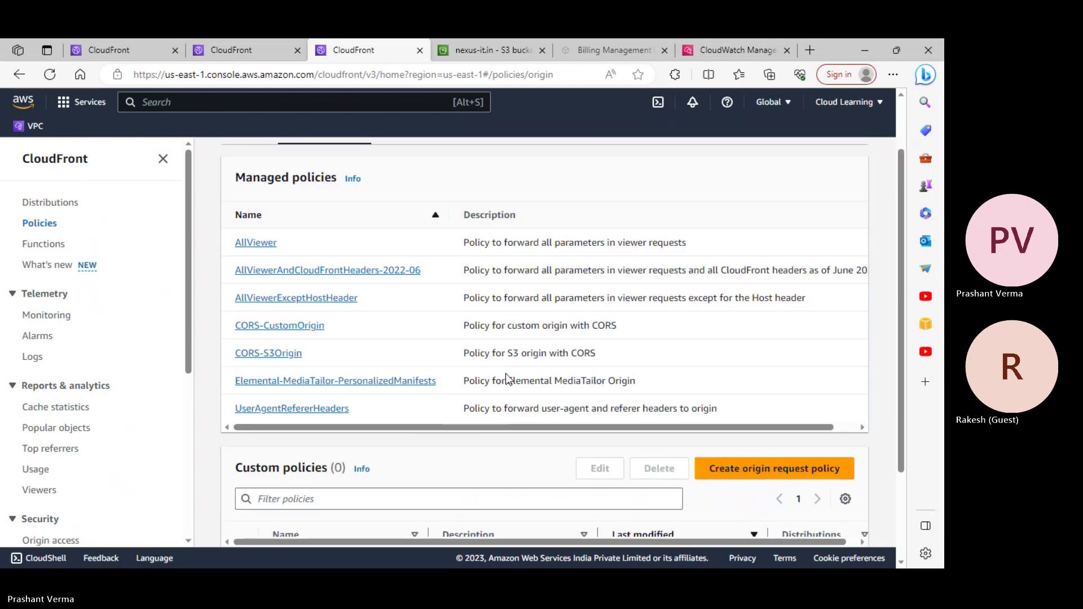
scroll(506, 379, up, 1)
scroll(507, 372, down, 3)
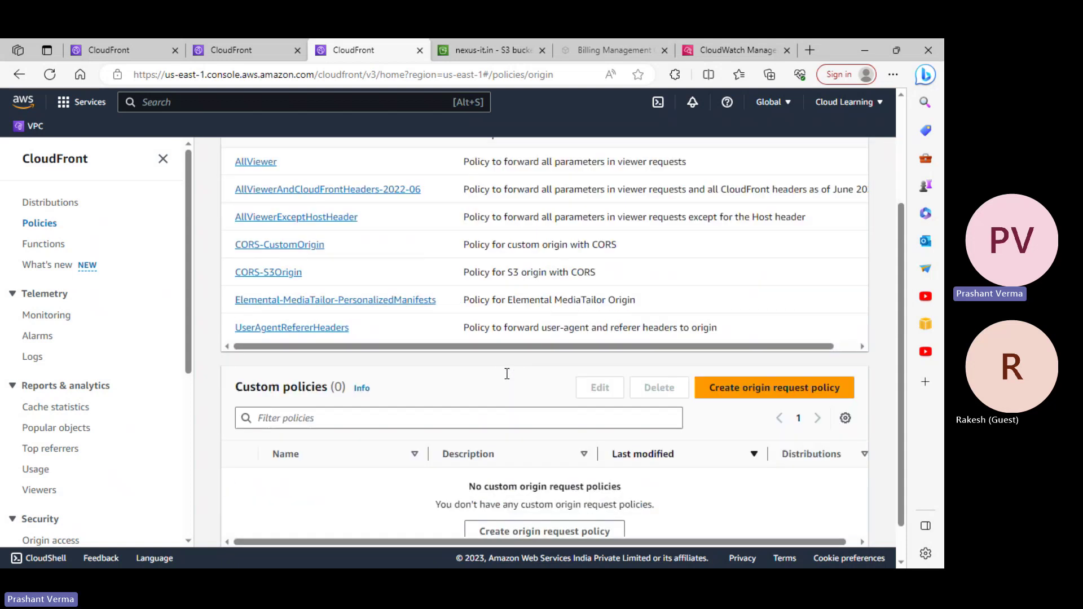
scroll(507, 374, up, 2)
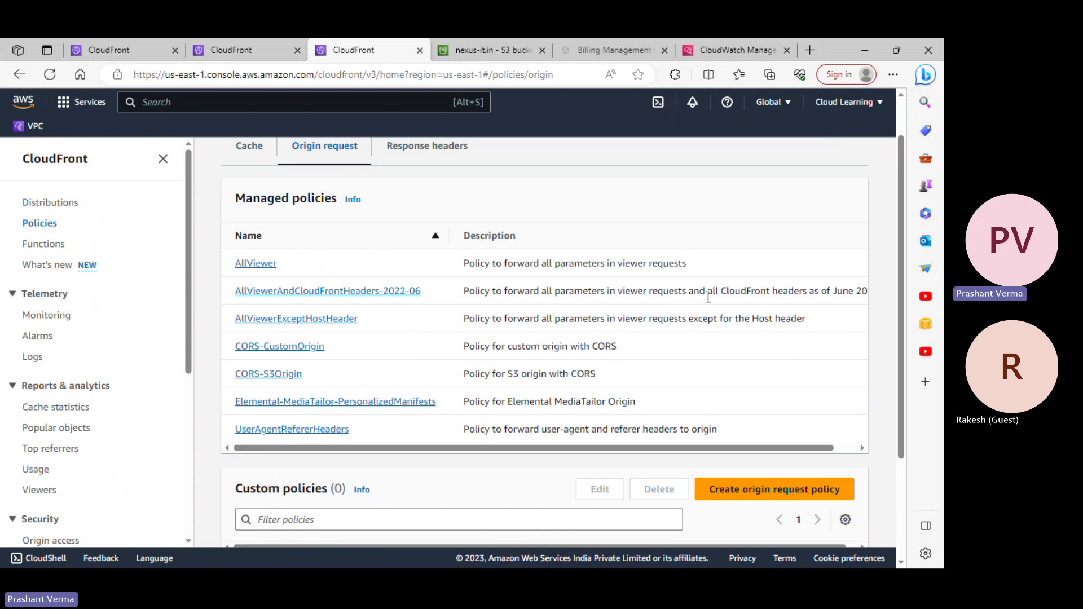
triple_click(771, 455)
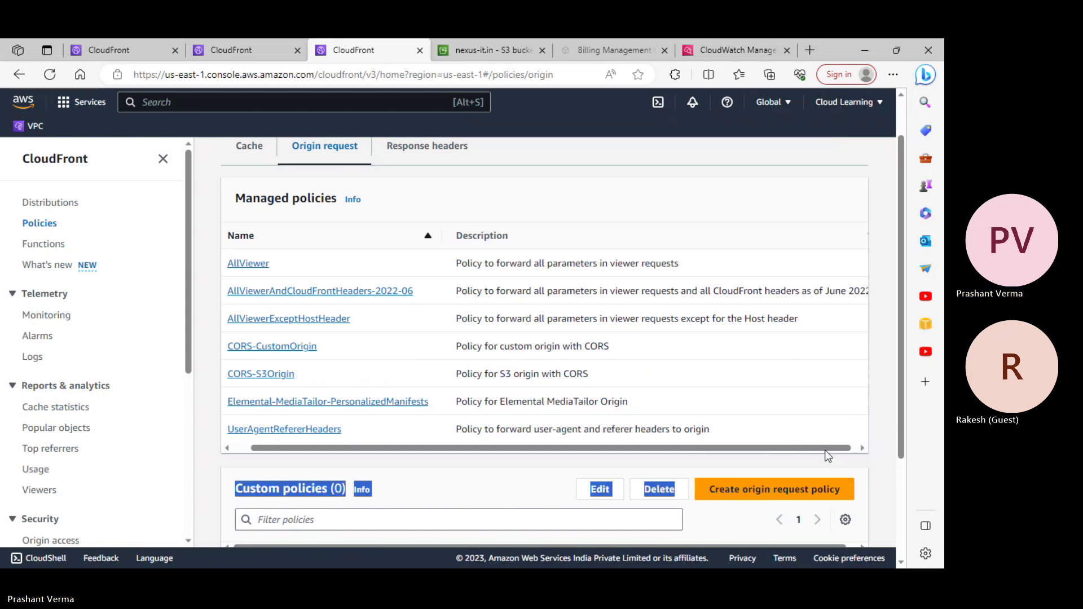
drag(810, 454, 846, 451)
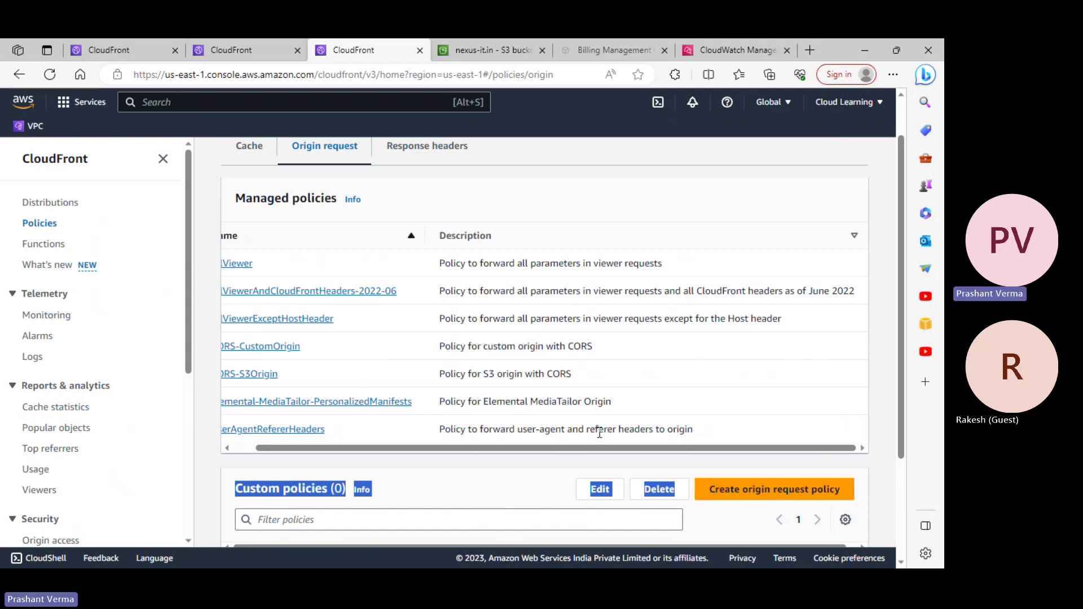
drag(618, 450, 533, 463)
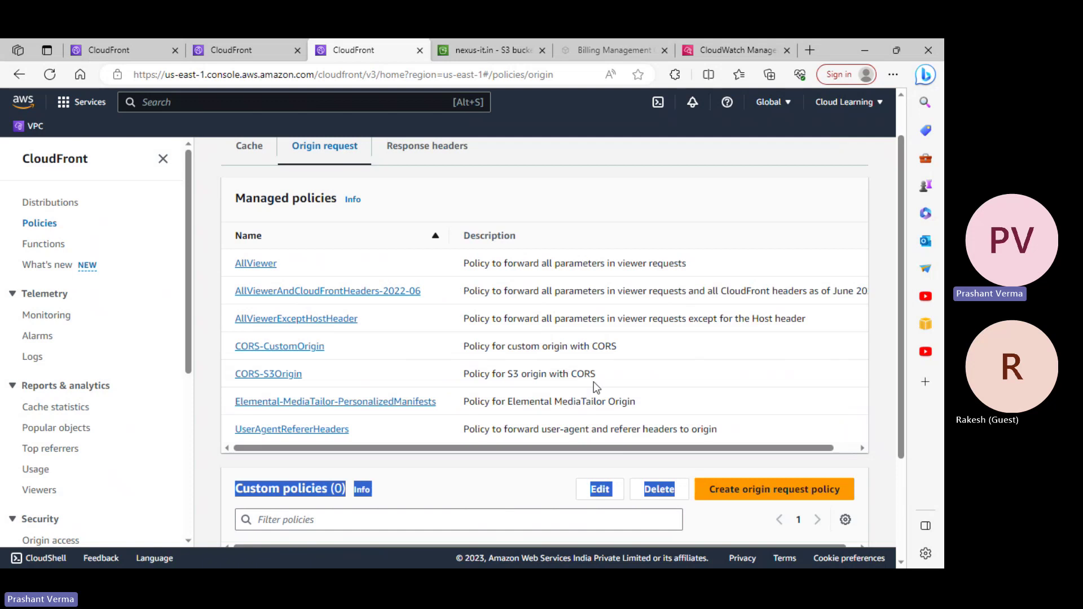
- Reopen the CORS-S3Origin policy from the list to check its origin request settings and return to the origin request policies
click(274, 375)
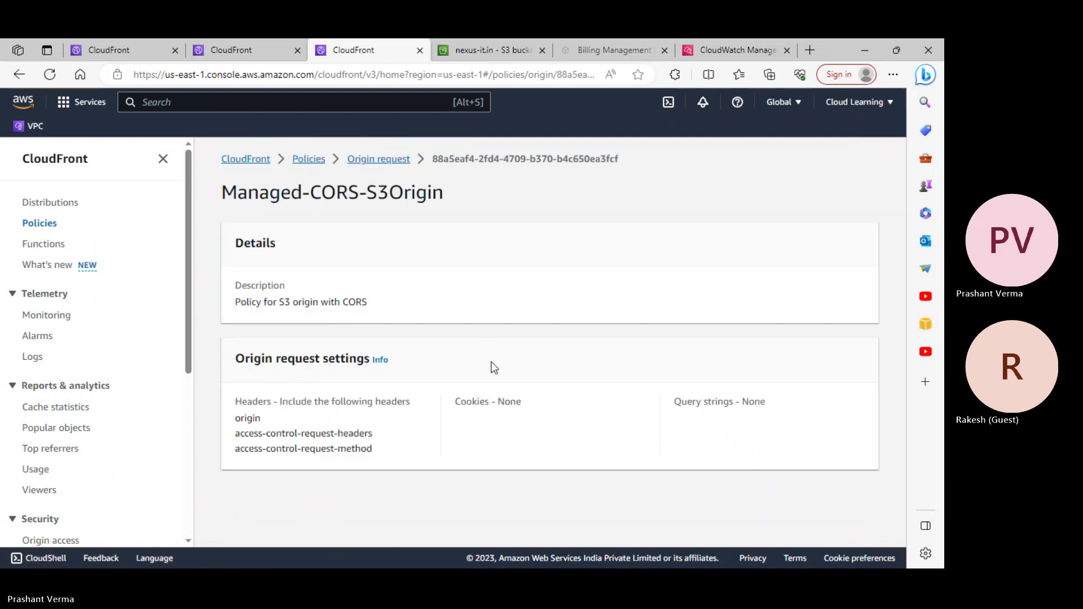
click(379, 162)
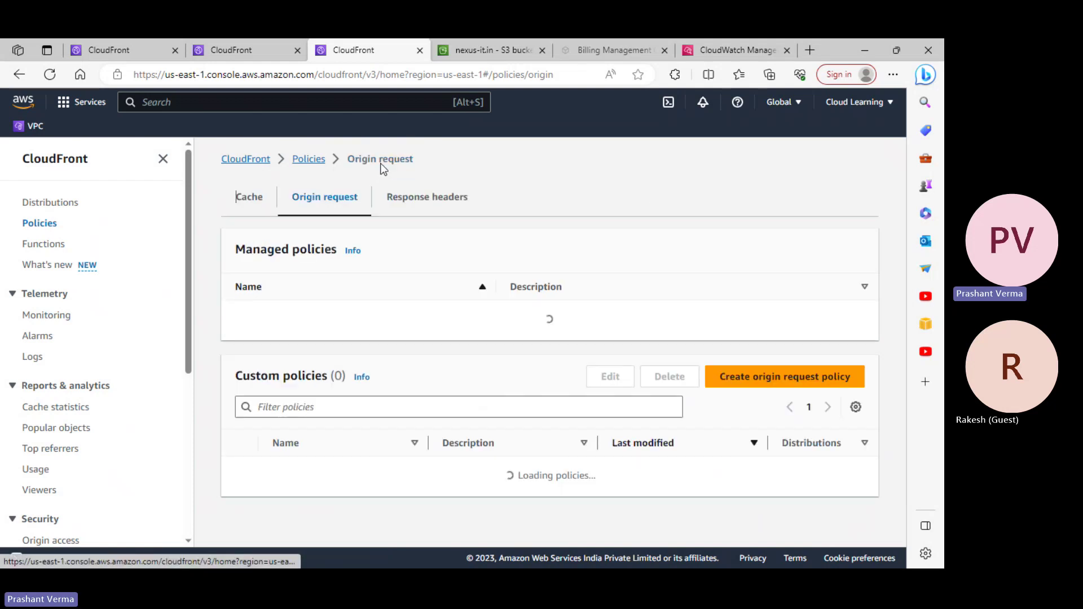
scroll(526, 450, down, 1)
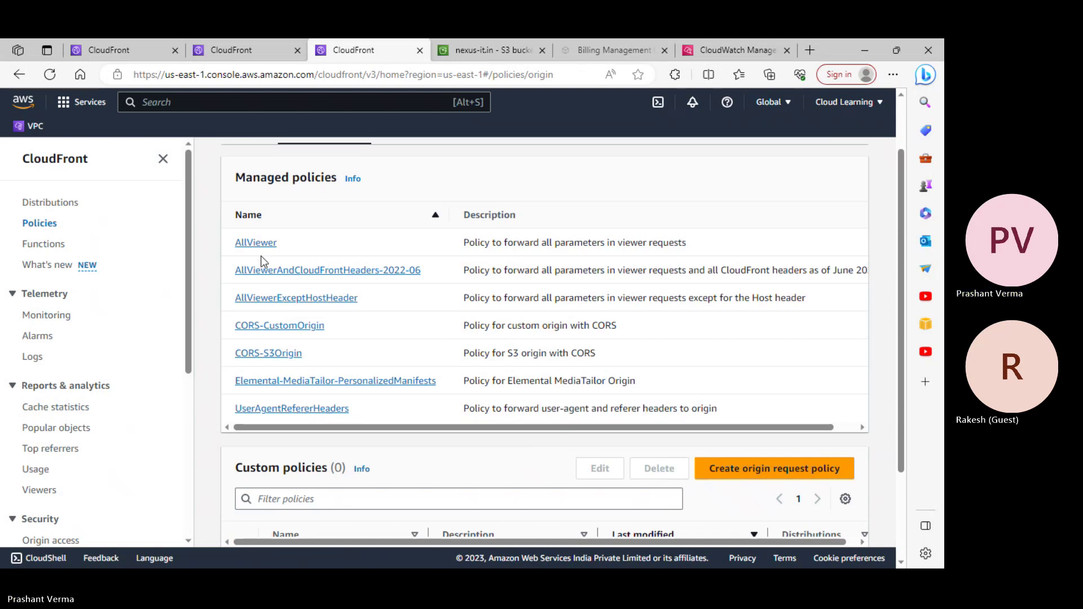
scroll(262, 261, up, 1)
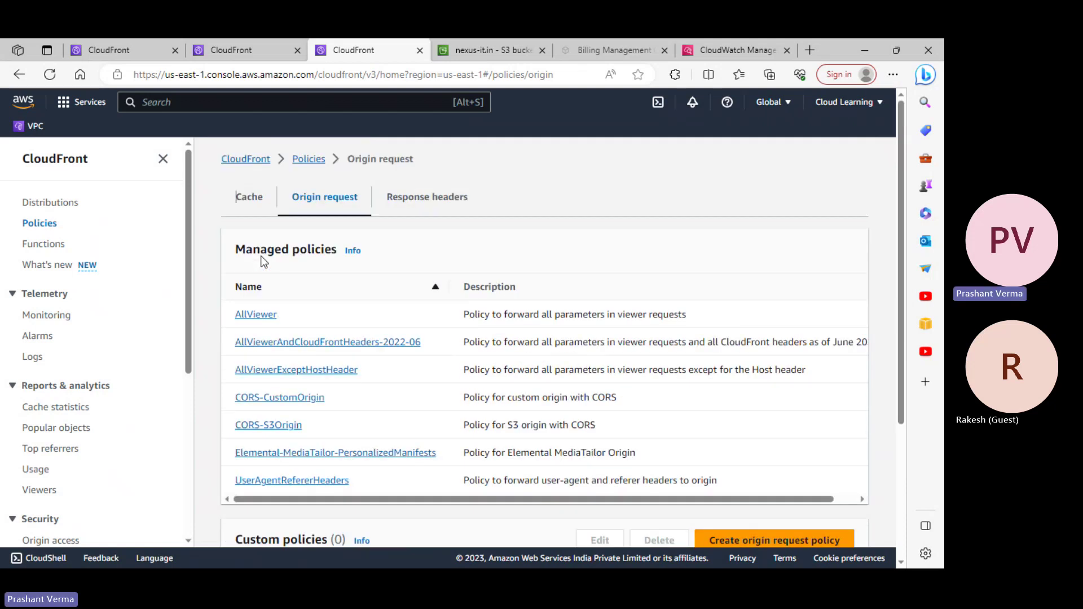
- Compare the managed cache policies with the origin request policies, highlighting the AllViewer and AllViewerAndCloudFrontHeaders-2022-06 descriptions
click(254, 207)
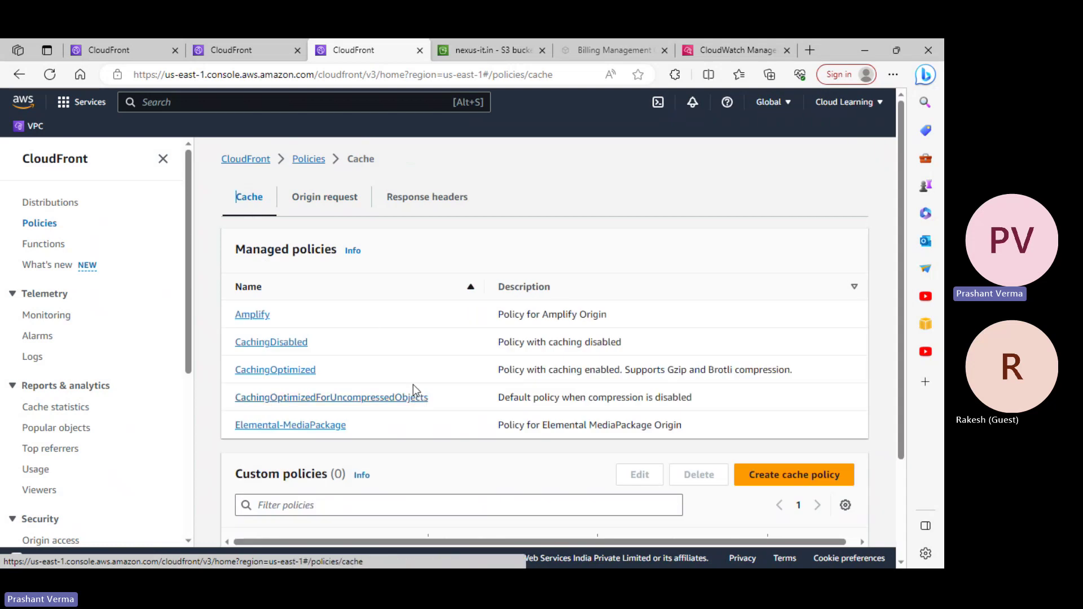
click(326, 204)
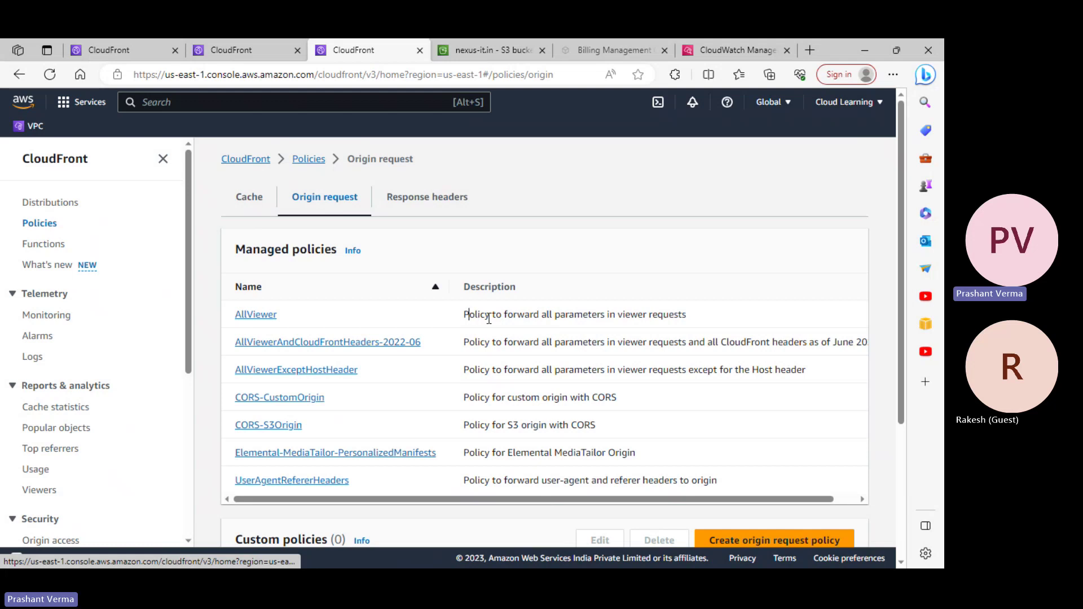
drag(468, 314, 573, 322)
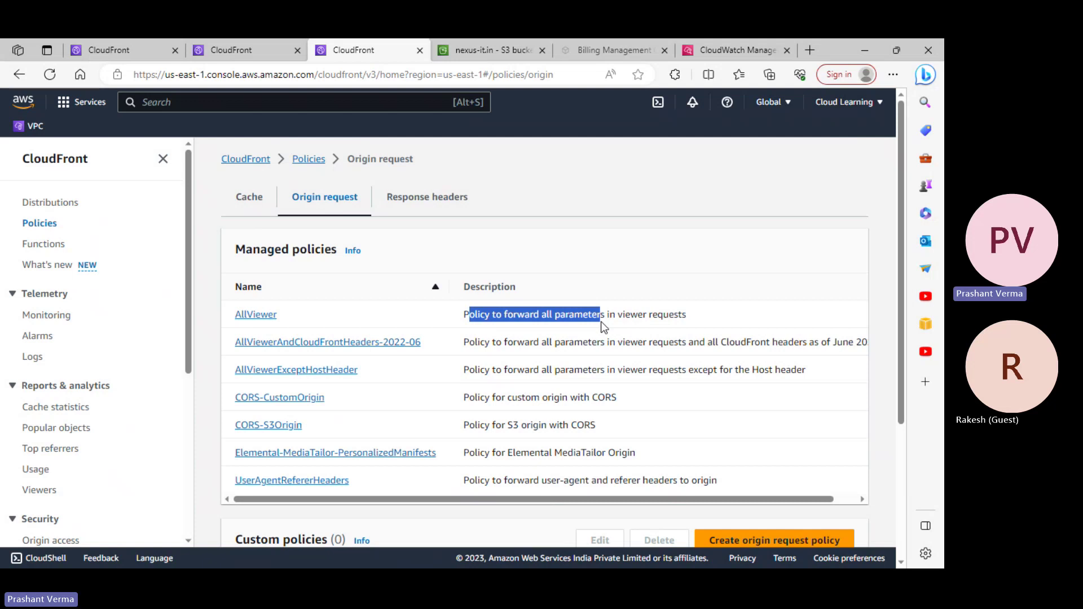
drag(610, 336, 606, 336)
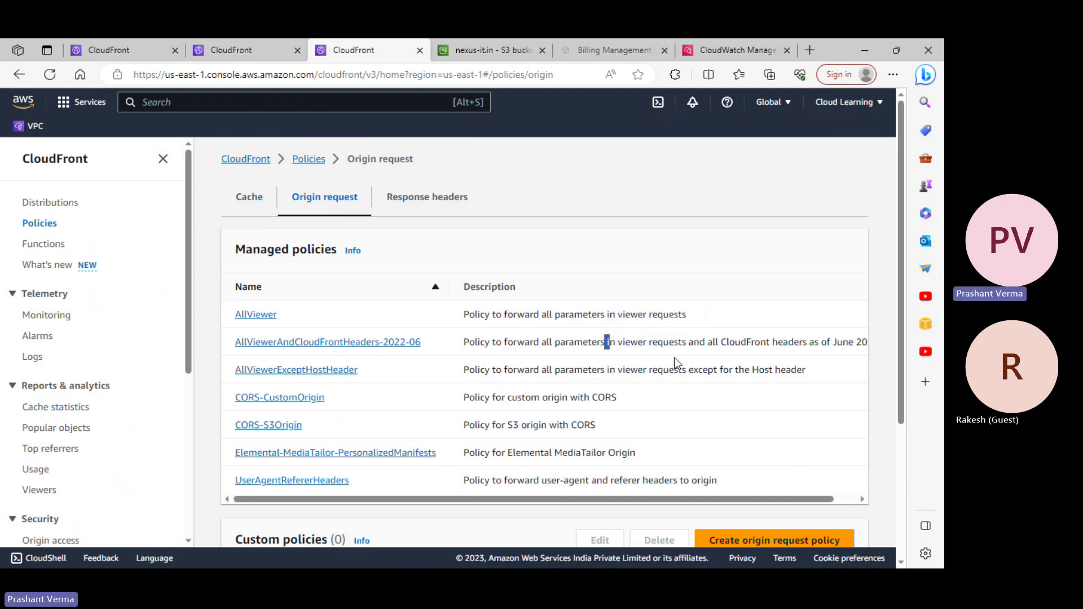
- Examine the full descriptions of the managed origin request policies
click(789, 508)
drag(787, 501, 827, 498)
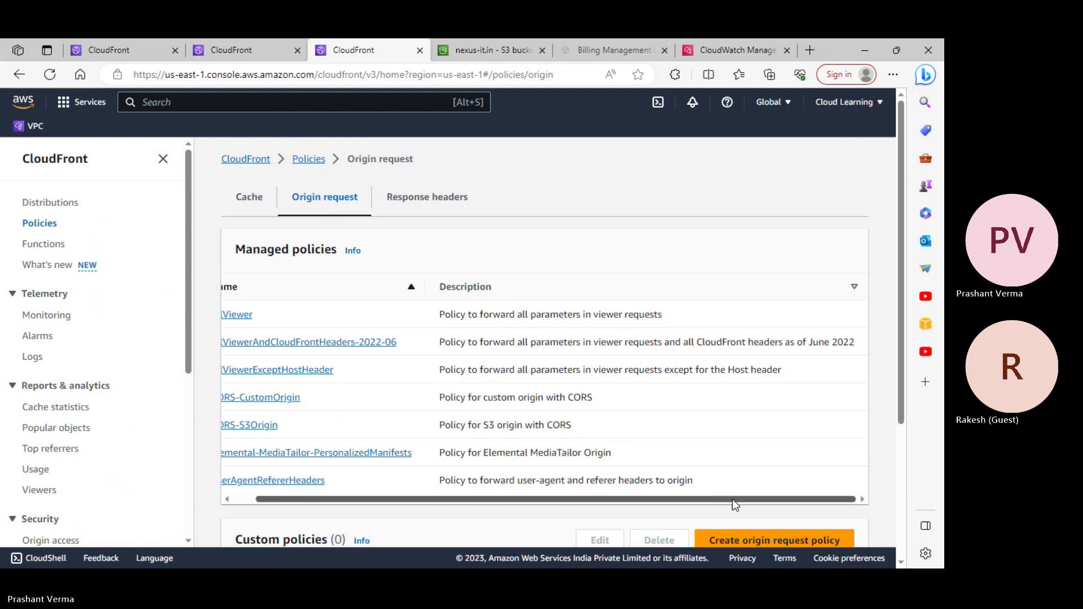
drag(732, 499, 558, 526)
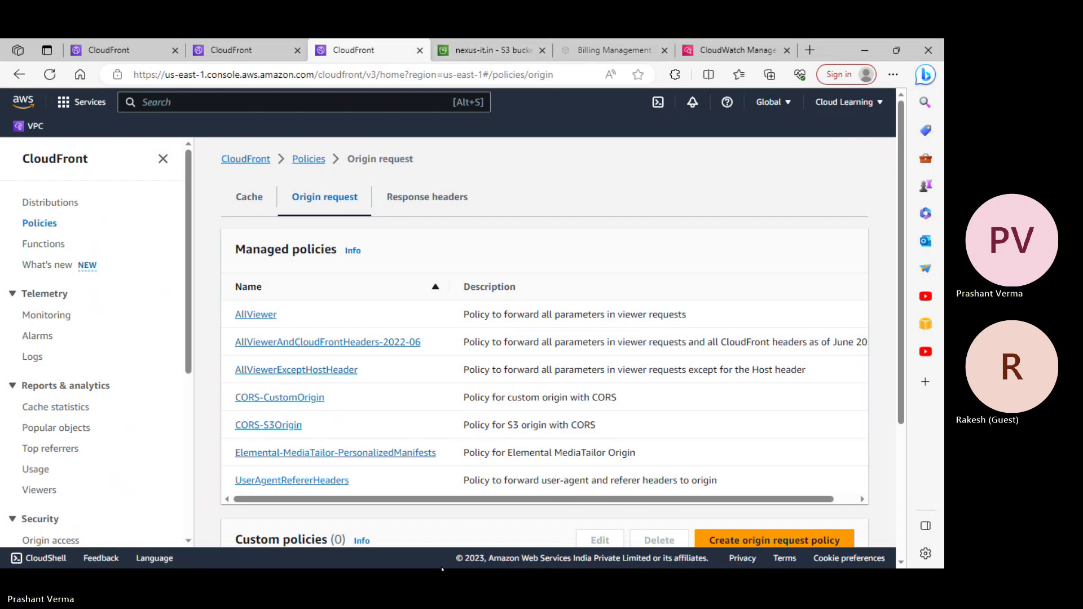
key(super)
mouse_move(472, 560)
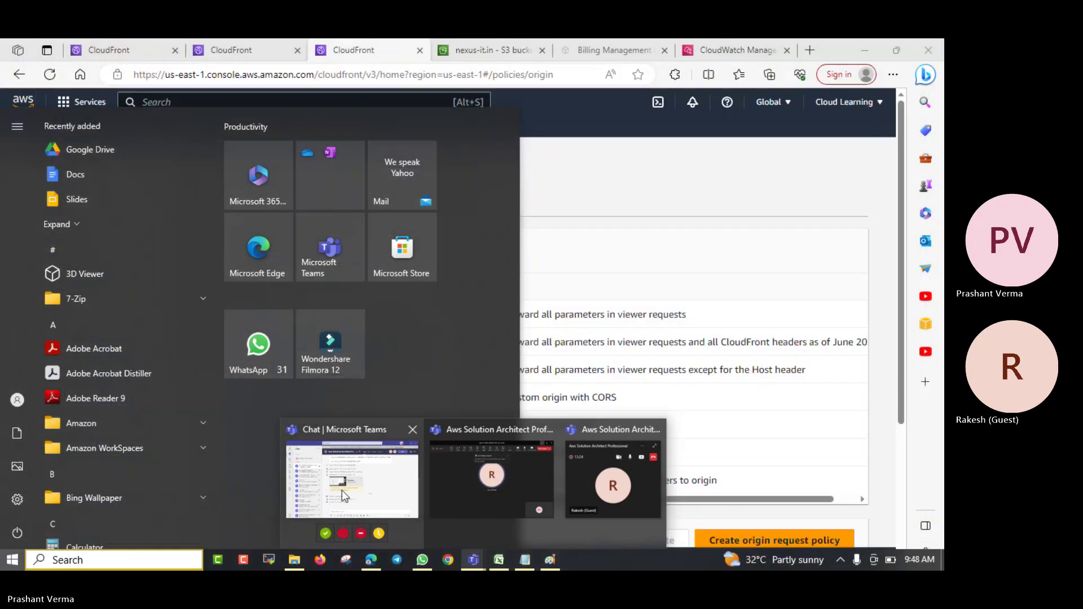
click(585, 488)
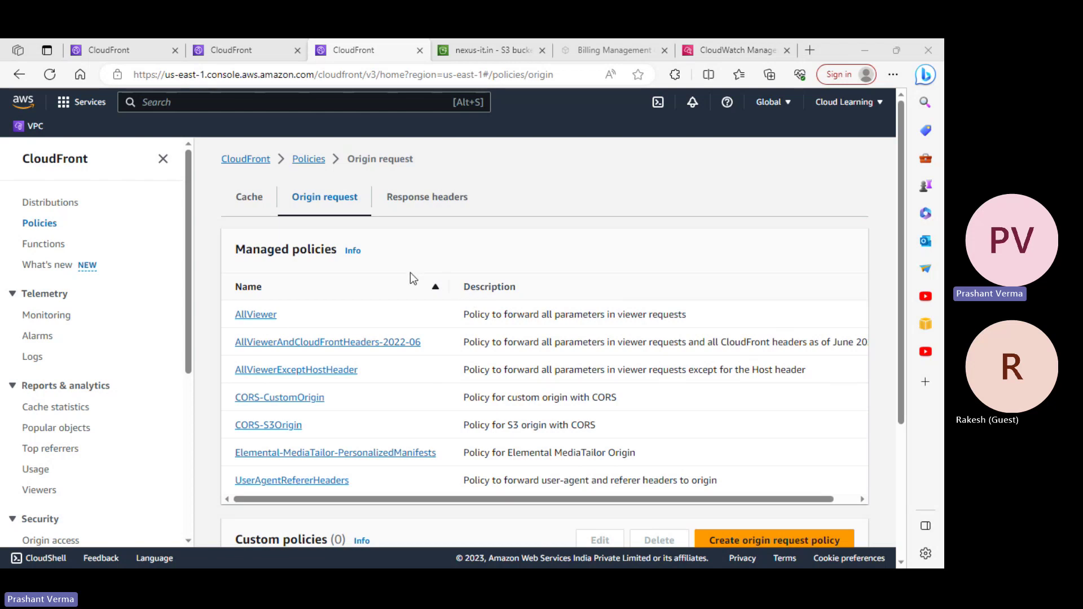
- Examine the details of the managed CORS-S3Origin policy and return to the origin request policies
scroll(406, 339, down, 3)
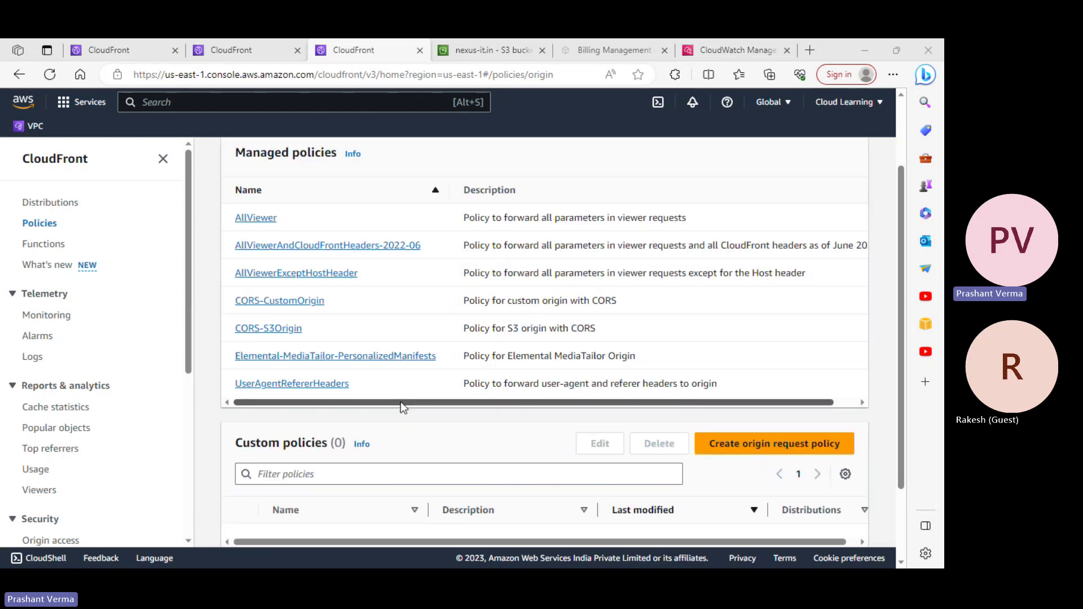
click(282, 287)
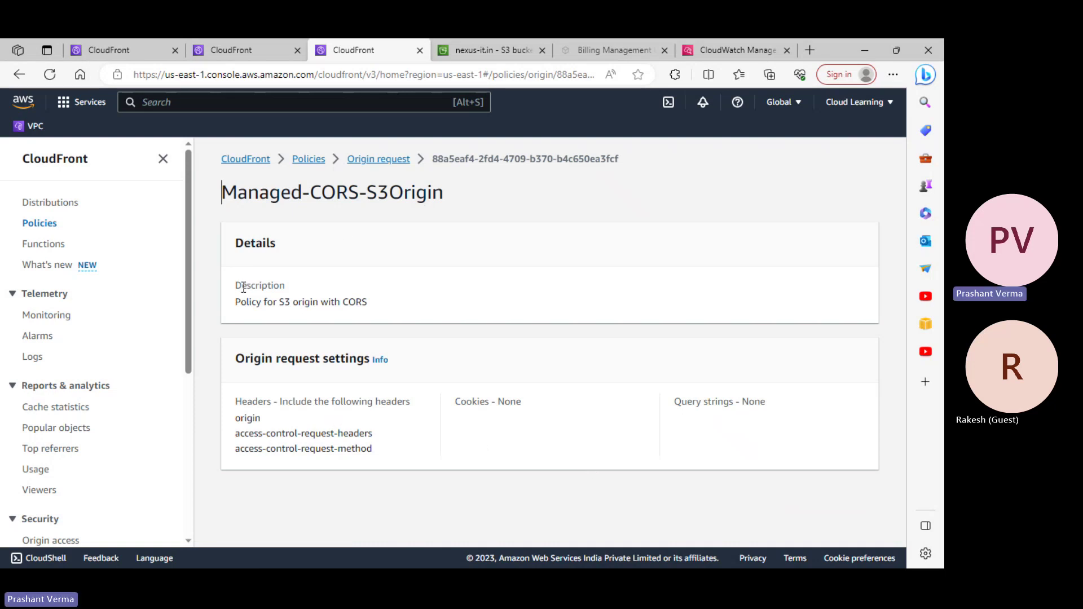
click(378, 161)
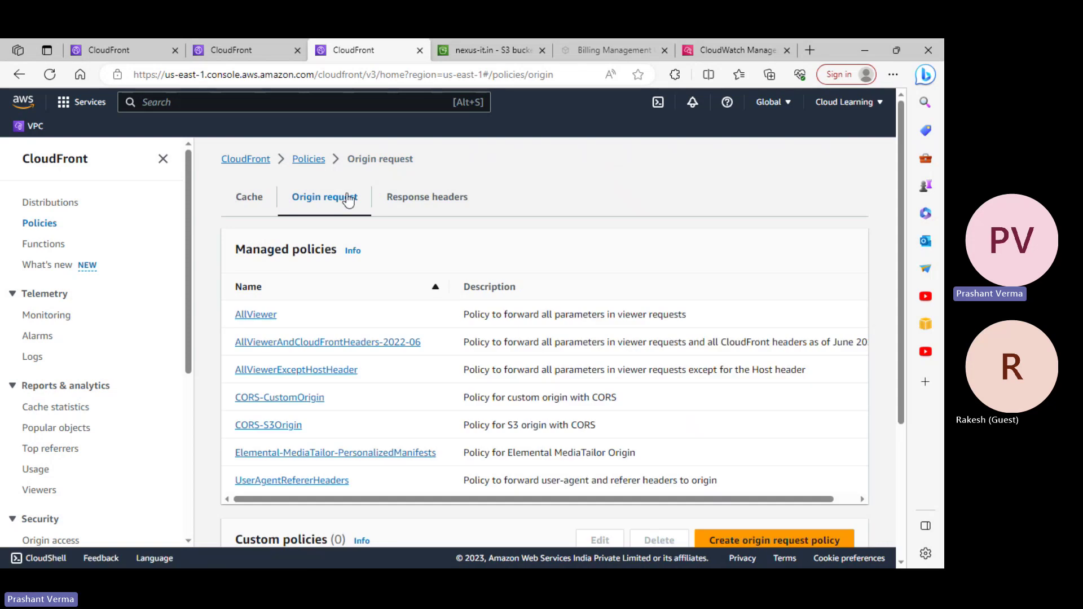
- Start a new custom origin request policy, set its headers to All viewer headers except, and review the selectable headers
scroll(733, 361, down, 3)
click(787, 344)
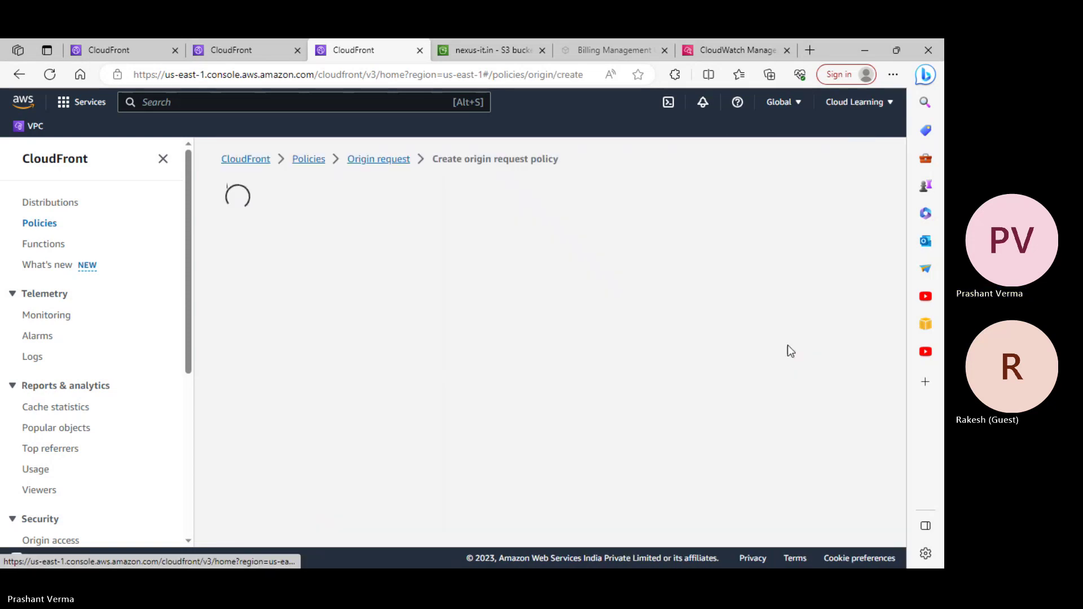
scroll(380, 309, down, 2)
scroll(380, 309, down, 1)
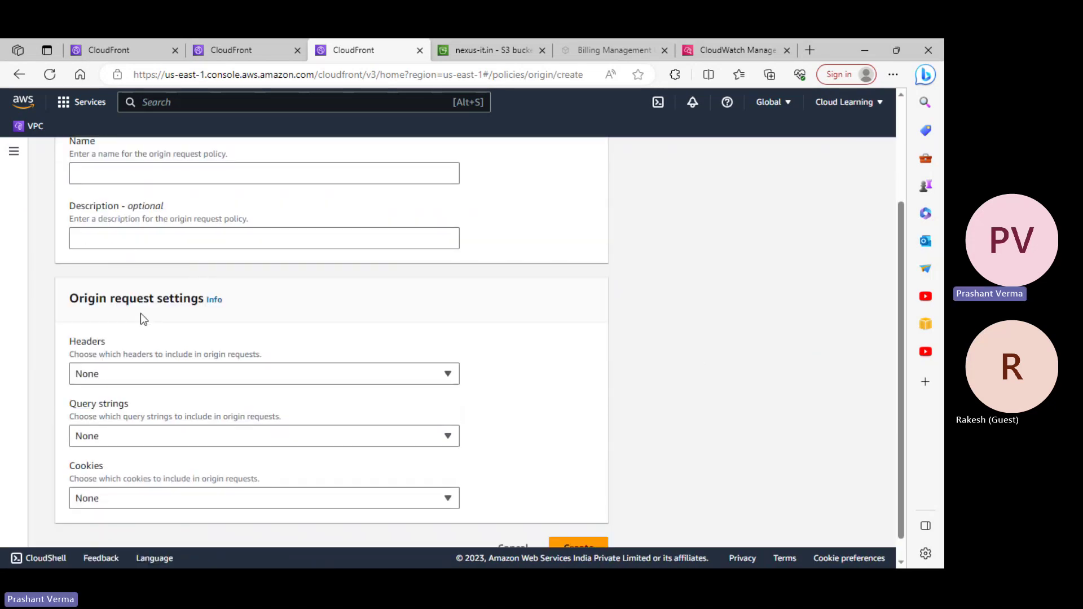
click(162, 379)
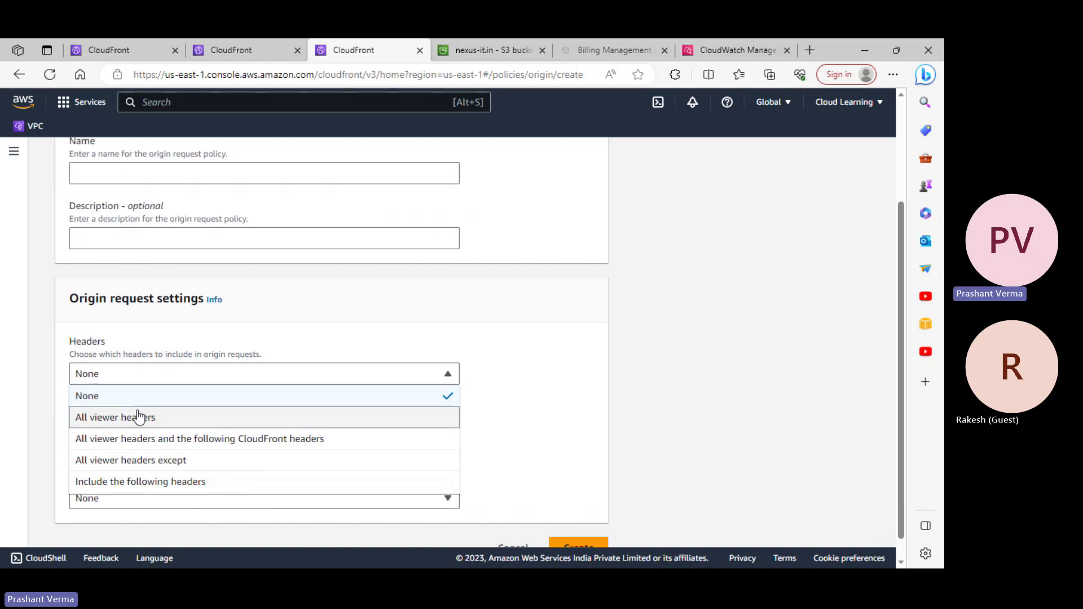
click(152, 460)
click(190, 445)
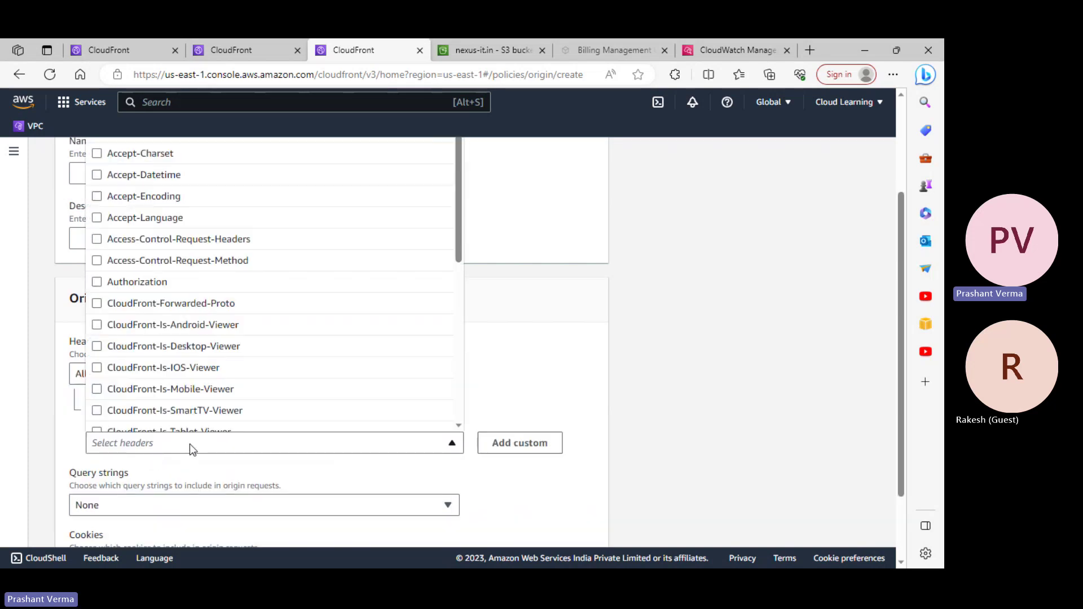
scroll(532, 261, up, 1)
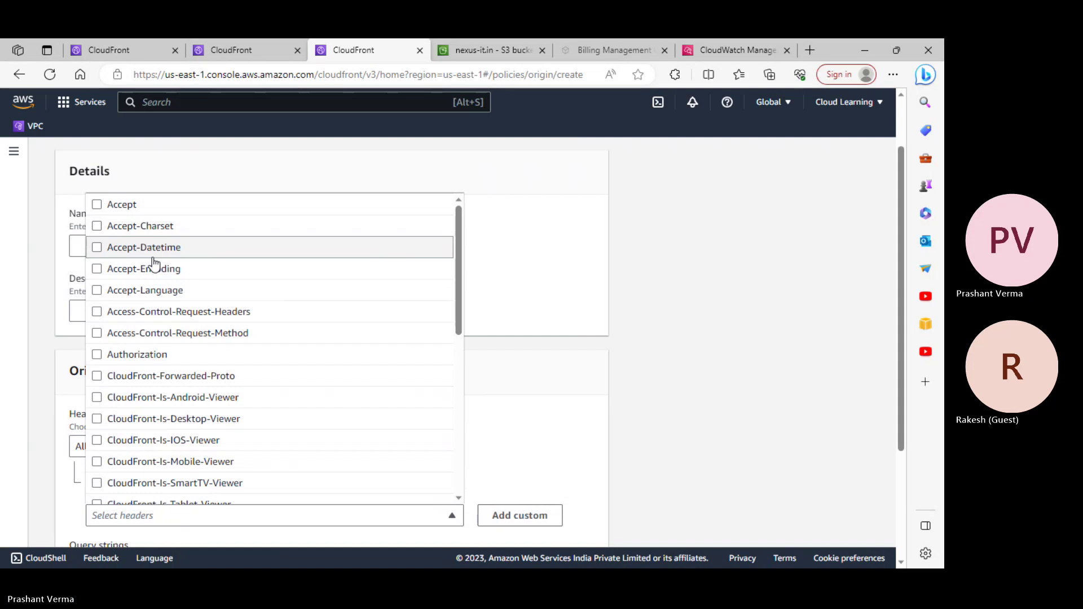
click(25, 357)
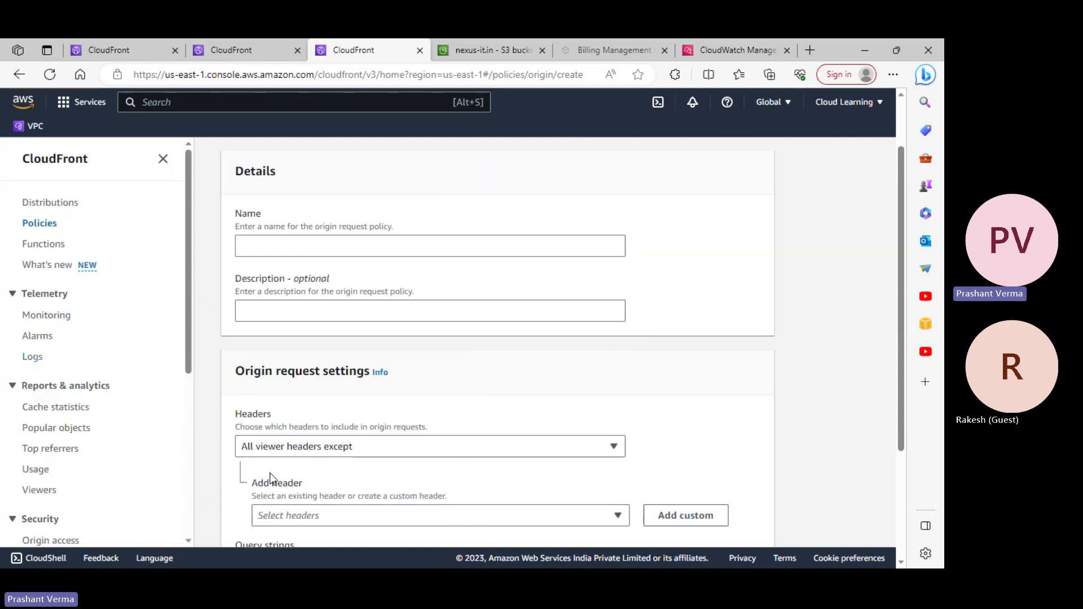
- Review the query string options, set cookies to All cookies except, and cancel the new origin request policy
scroll(364, 499, down, 2)
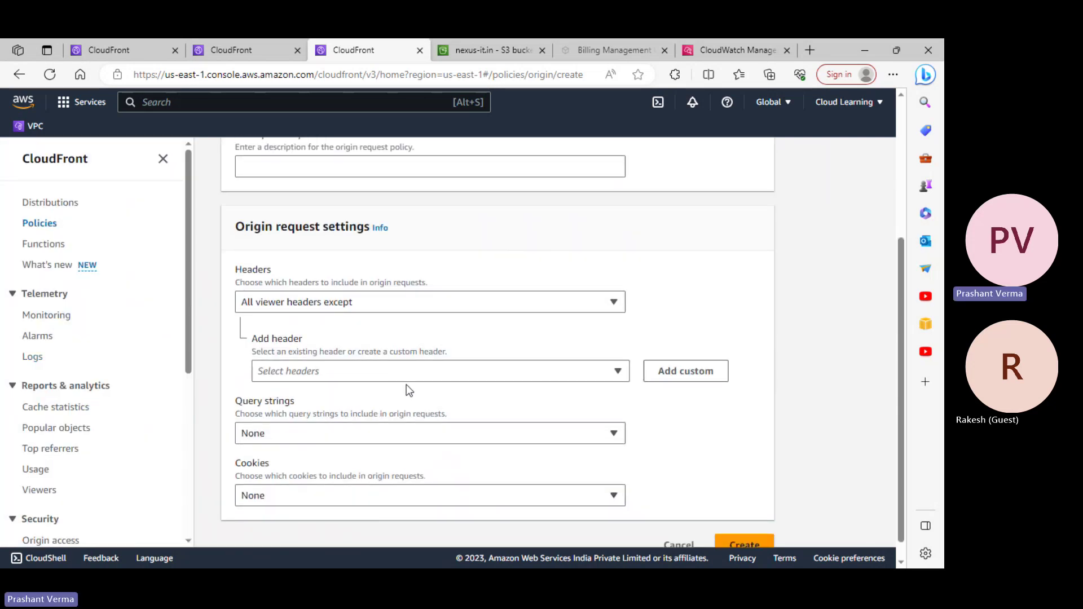
click(386, 437)
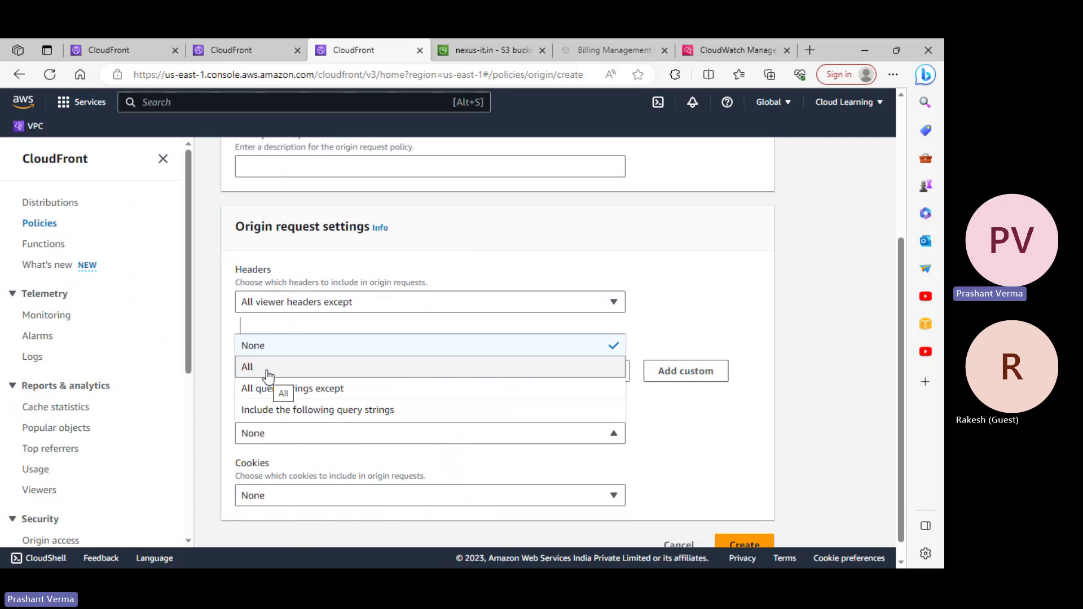
click(740, 440)
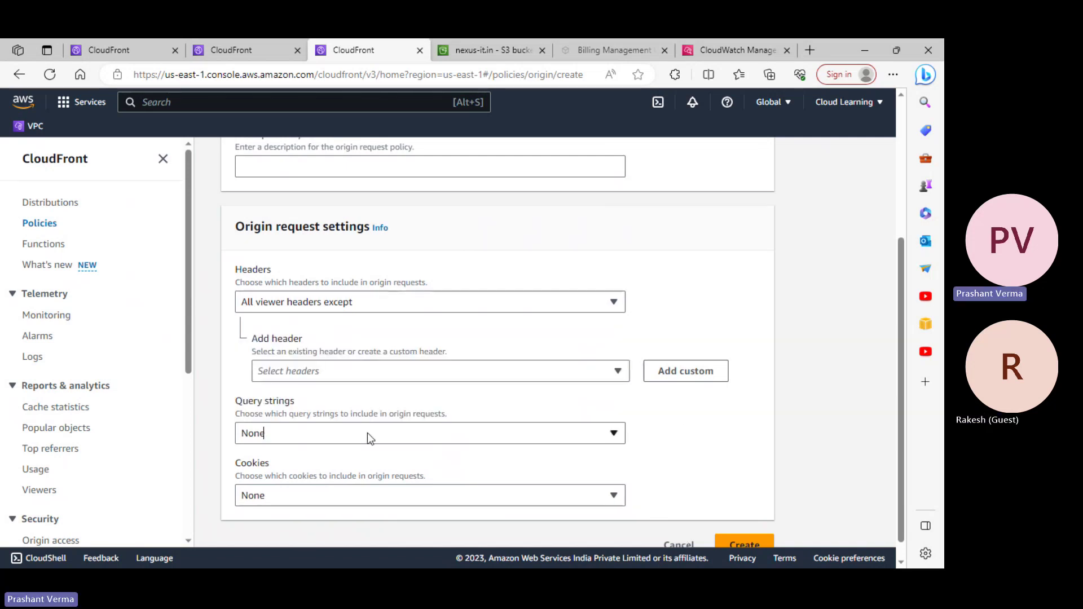
click(411, 504)
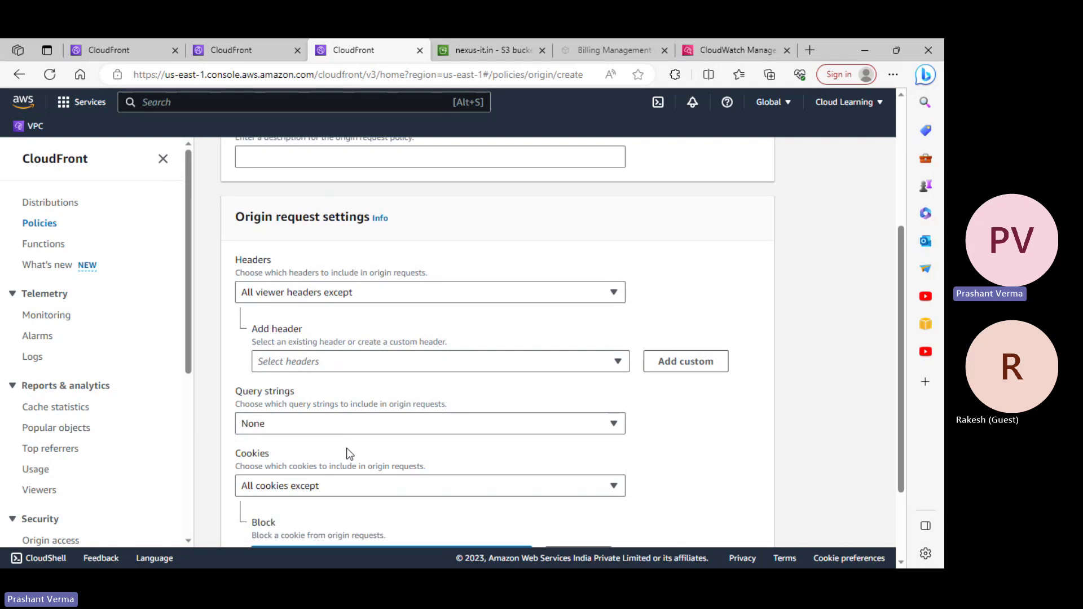
scroll(346, 448, down, 2)
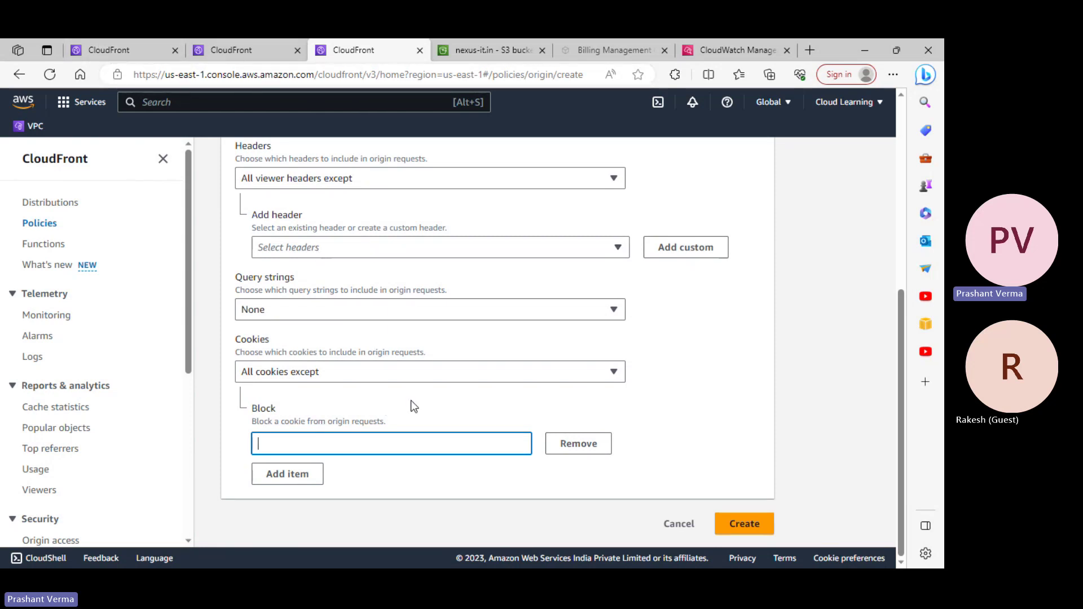
click(377, 369)
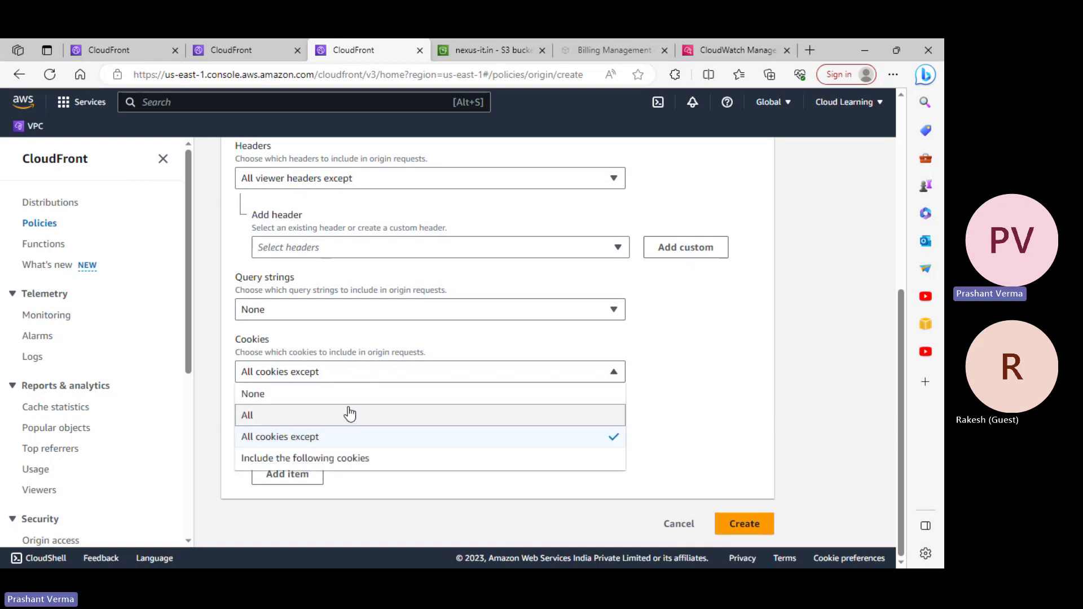
click(694, 408)
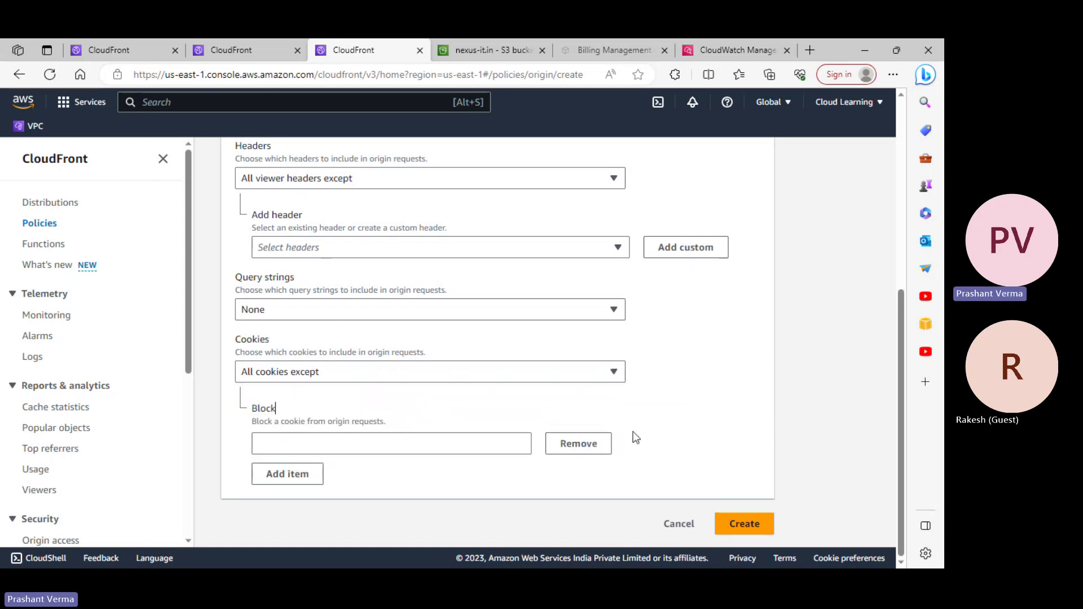
click(677, 531)
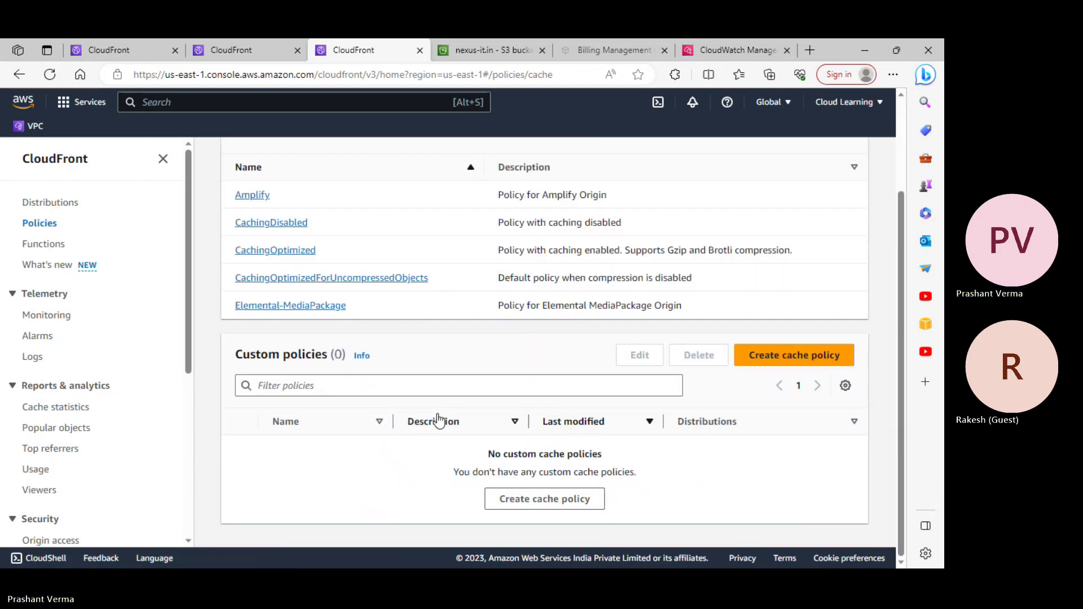
- Examine the managed and custom cache policies and the response headers policies
scroll(440, 420, up, 2)
scroll(550, 243, up, 1)
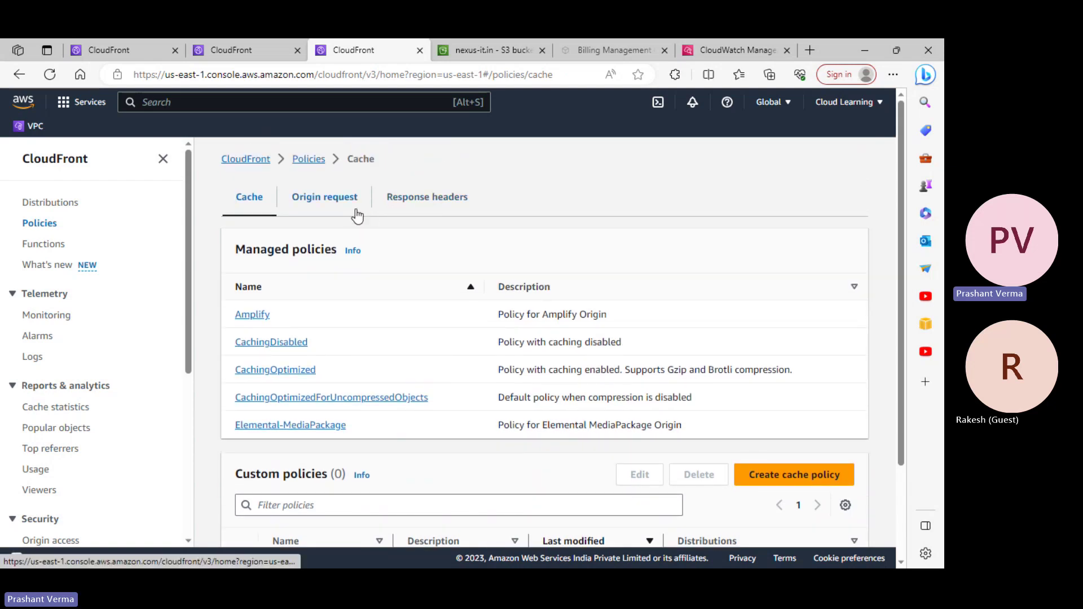
scroll(341, 231, down, 2)
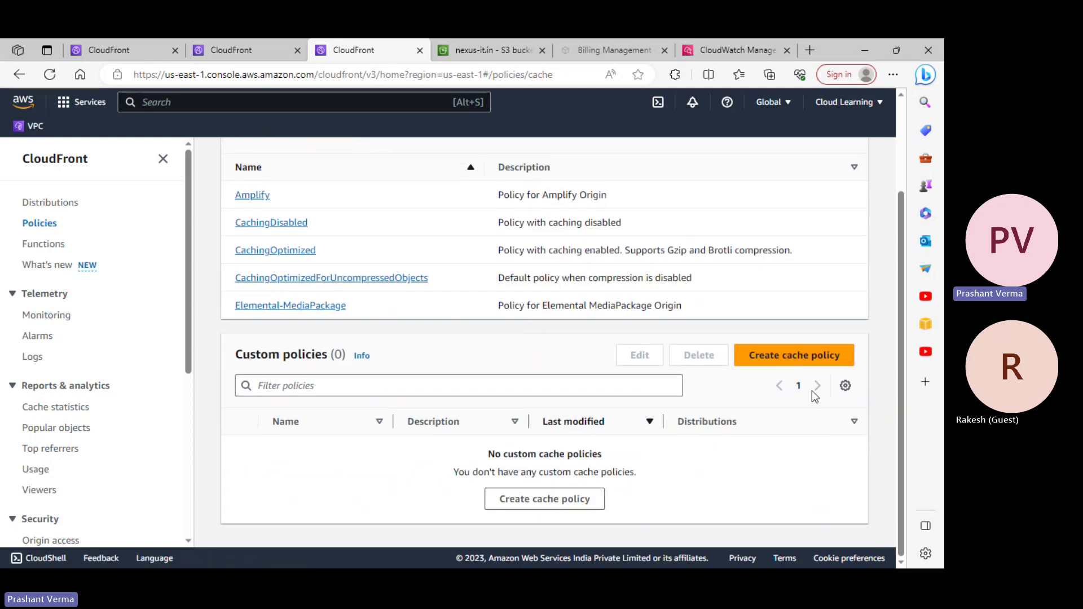
scroll(375, 299, up, 2)
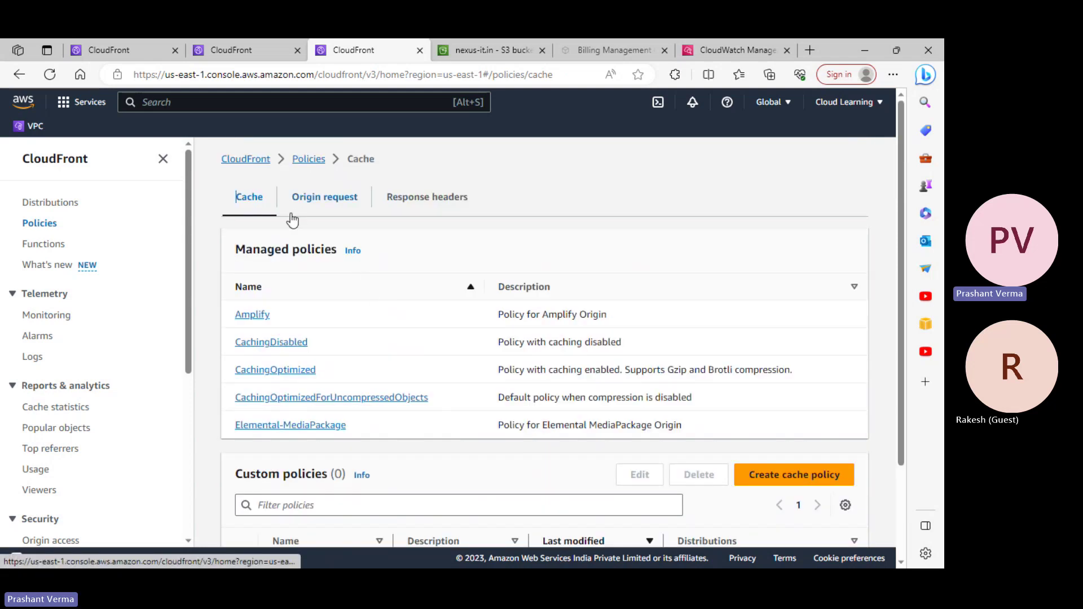
click(454, 204)
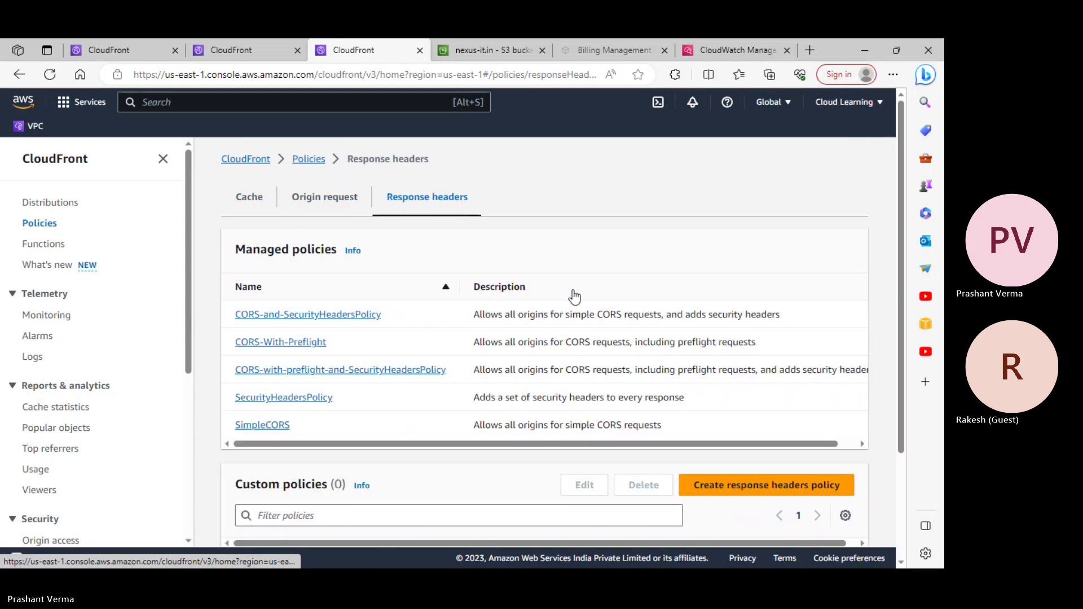
scroll(573, 295, down, 2)
scroll(570, 299, up, 2)
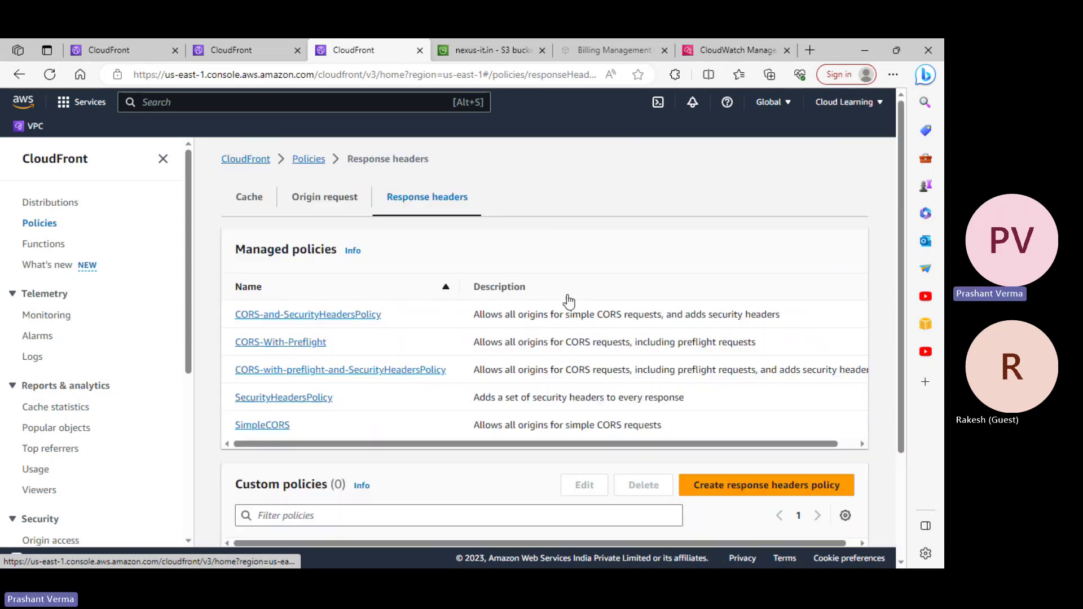
- Return to the distribution creation form and set its optional origin request policy to None
click(87, 41)
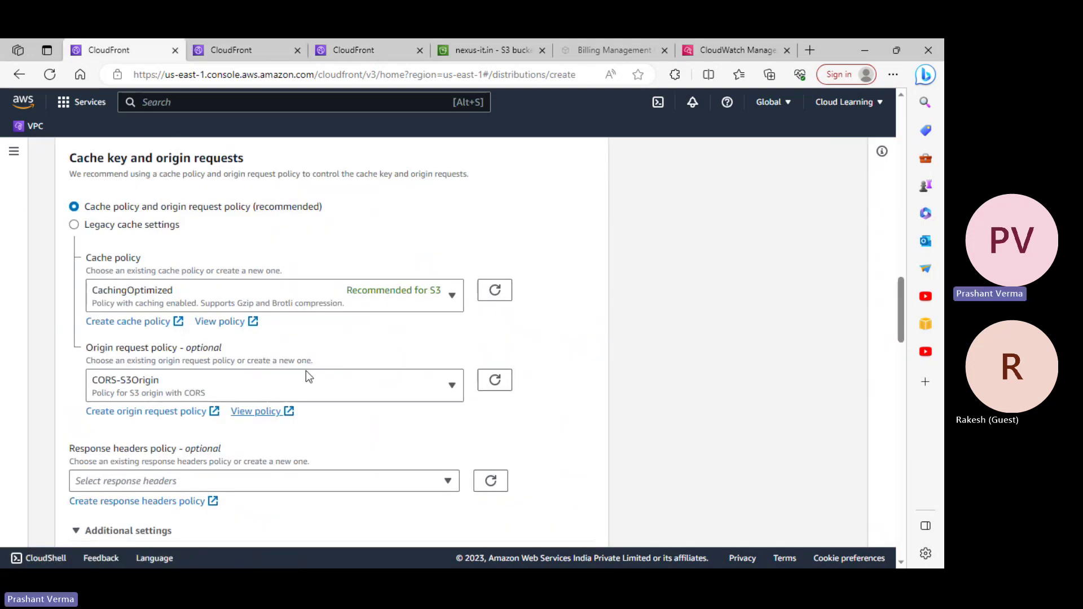
click(326, 382)
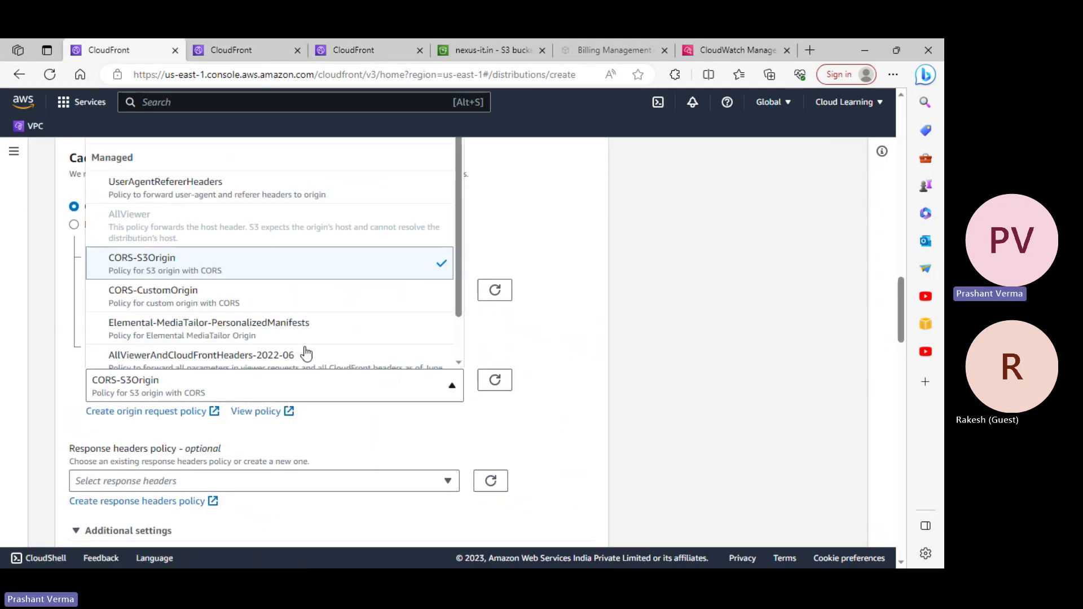
scroll(302, 350, up, 4)
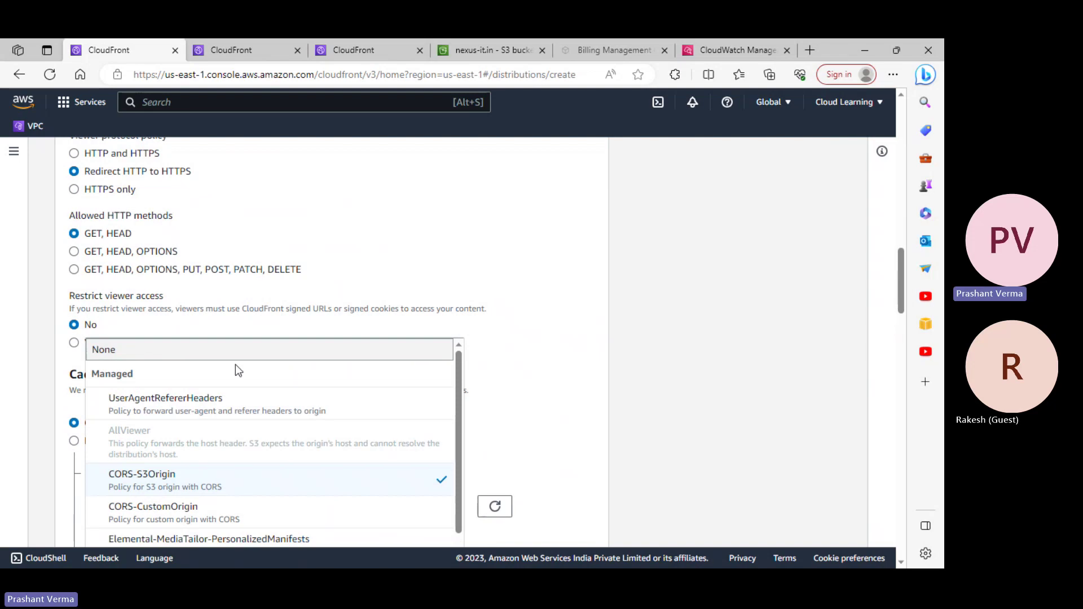
click(150, 357)
- Check the real-time log configuration options in the cache behavior's additional settings and return real-time logs to No
scroll(584, 347, down, 2)
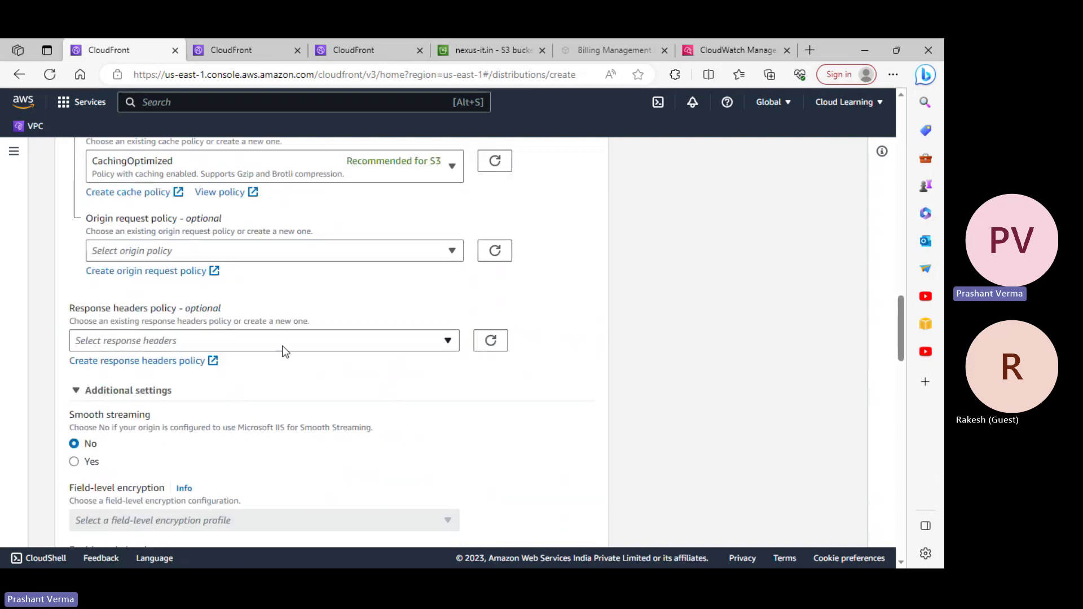
scroll(261, 346, down, 1)
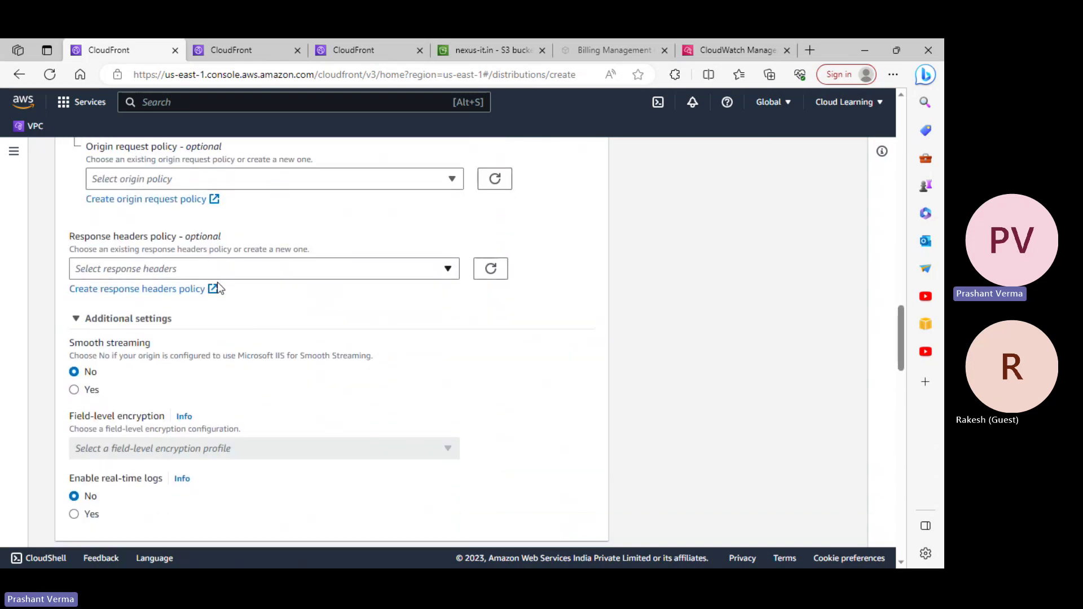
scroll(370, 308, down, 2)
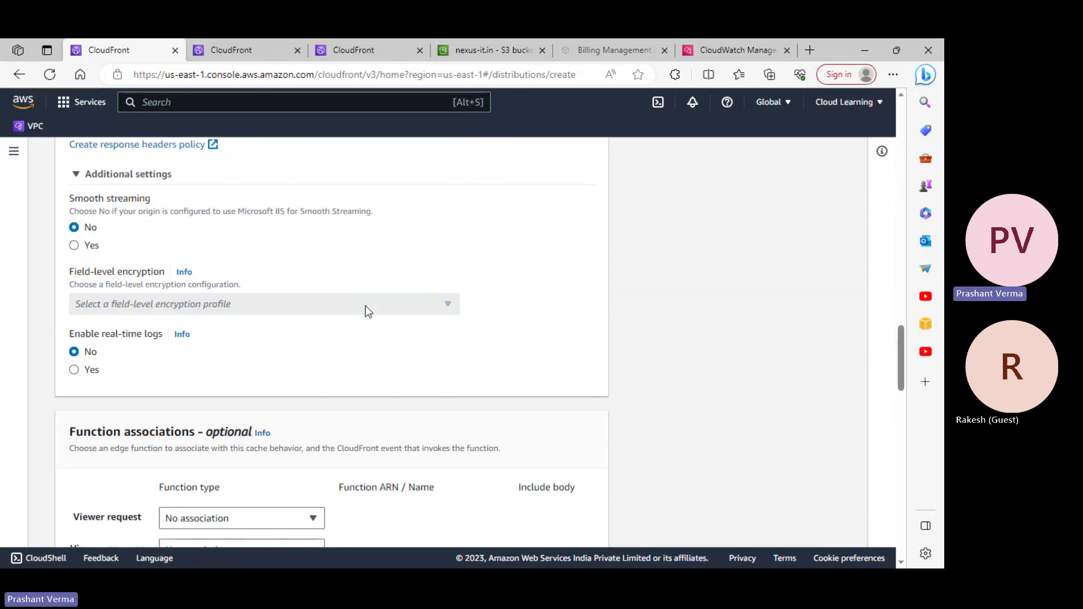
scroll(368, 311, down, 1)
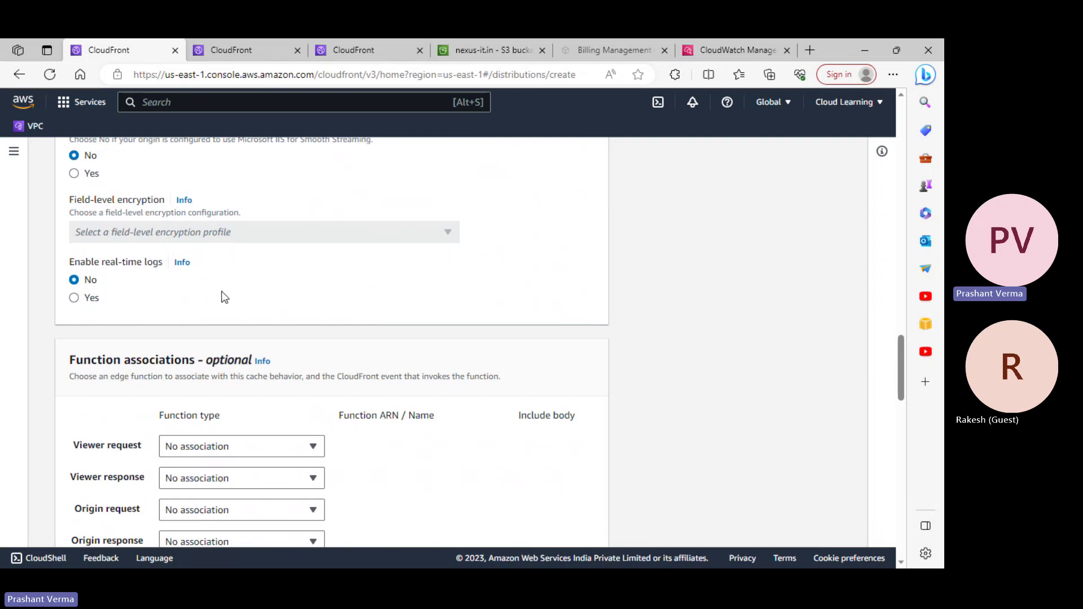
click(86, 300)
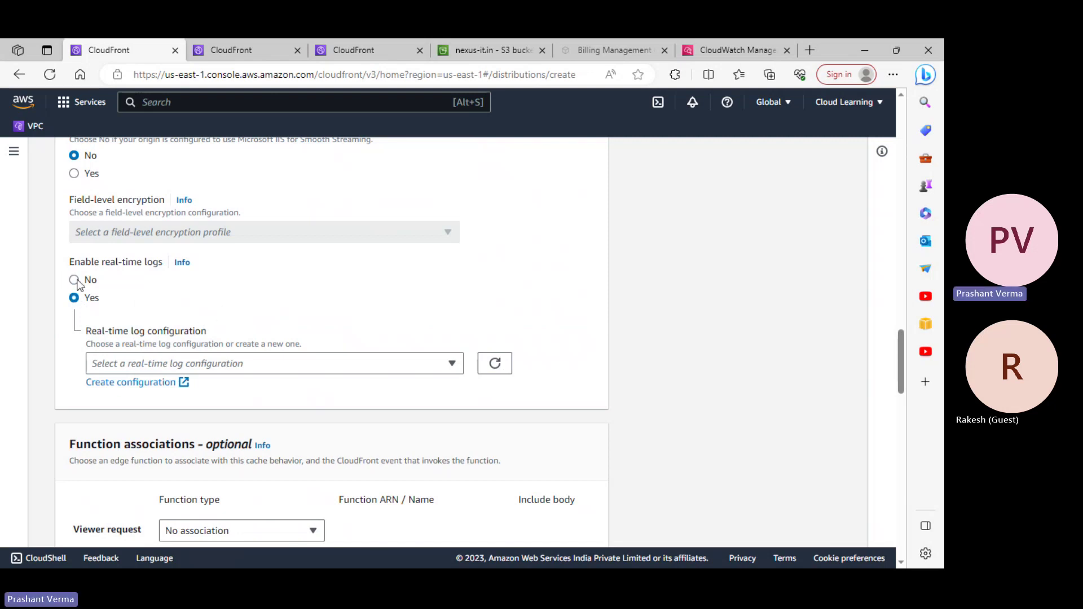
click(263, 370)
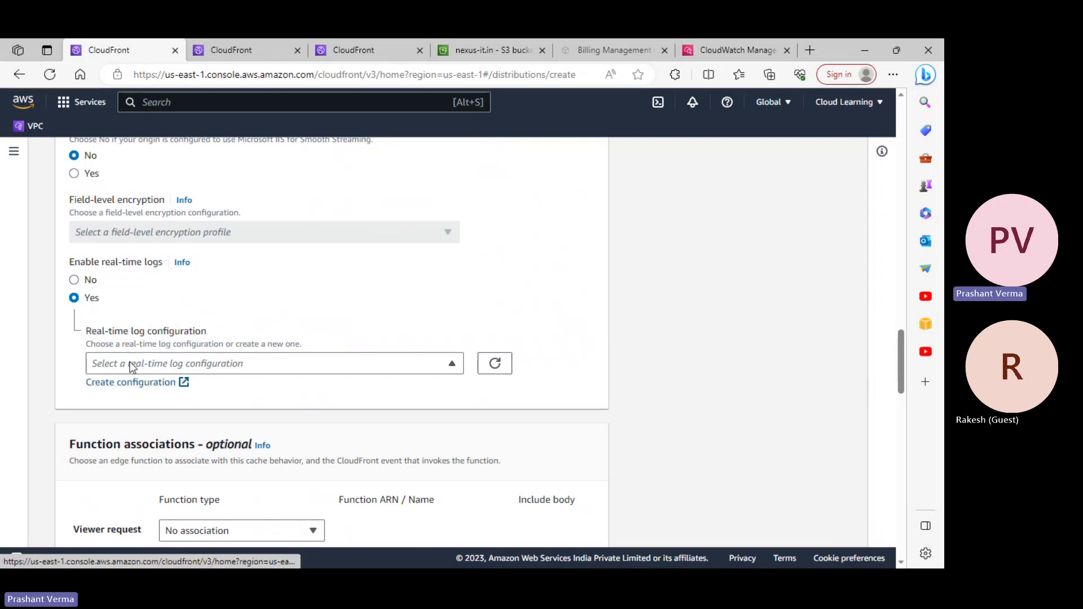
click(87, 282)
- Enable Web Application Firewall security protections for the distribution and review the monitor mode option and included protections
scroll(434, 307, down, 3)
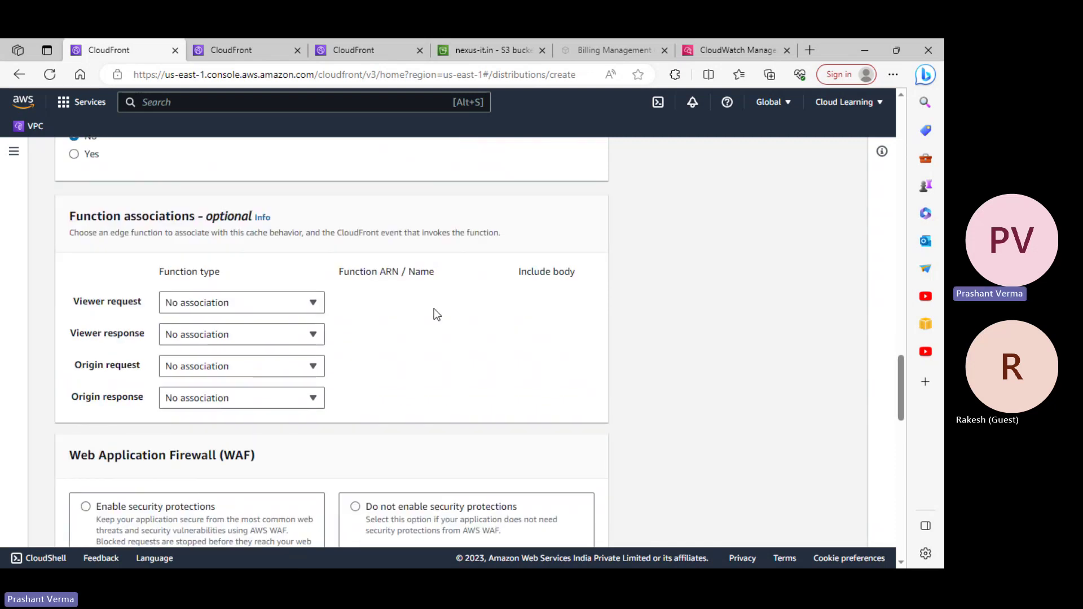
scroll(435, 309, down, 3)
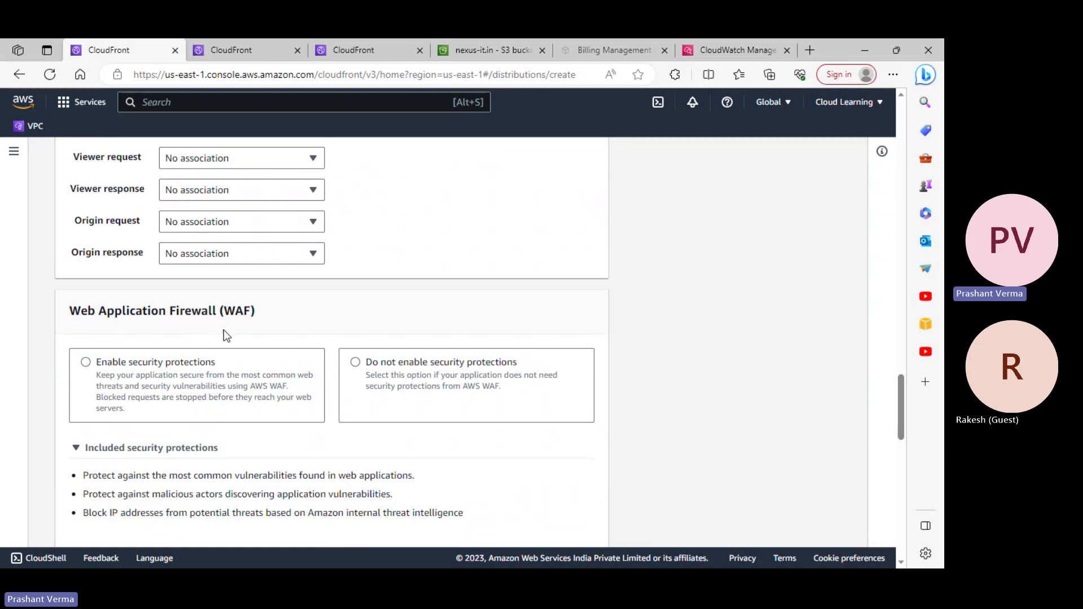
scroll(224, 331, down, 3)
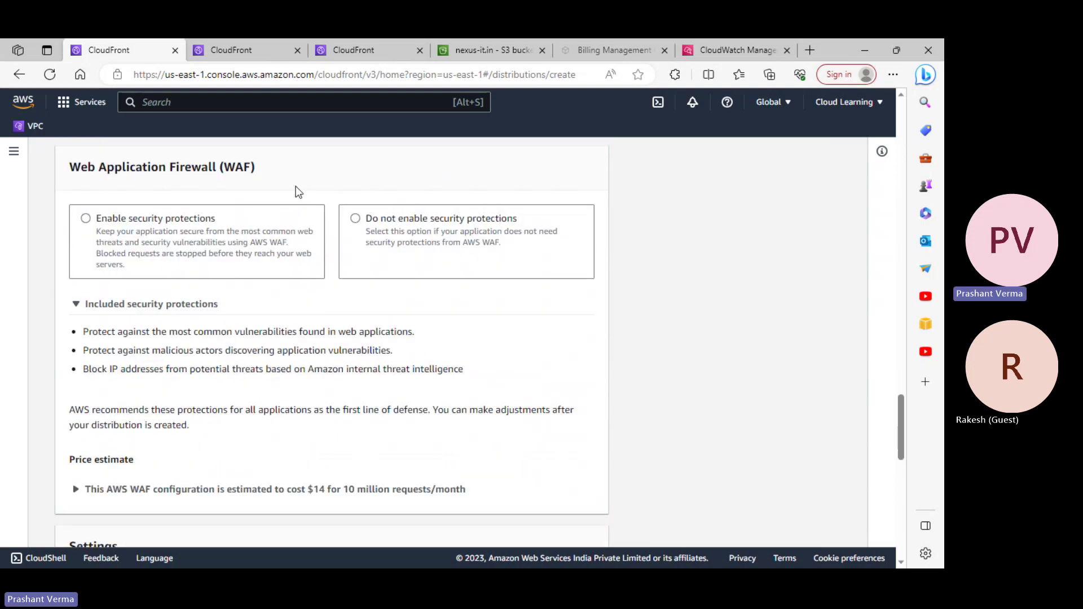
scroll(226, 248, up, 1)
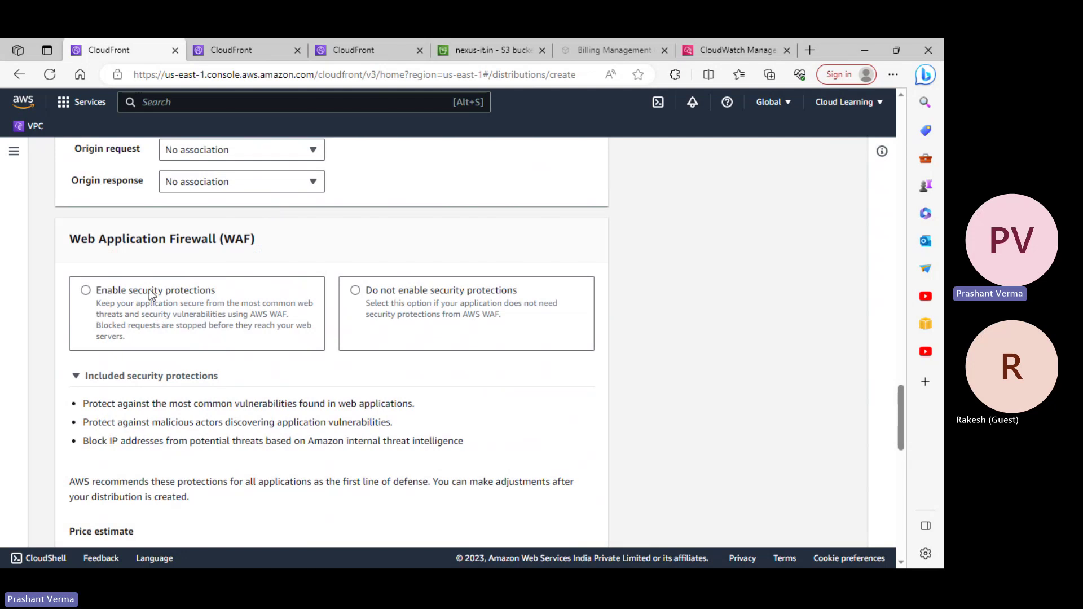
click(191, 291)
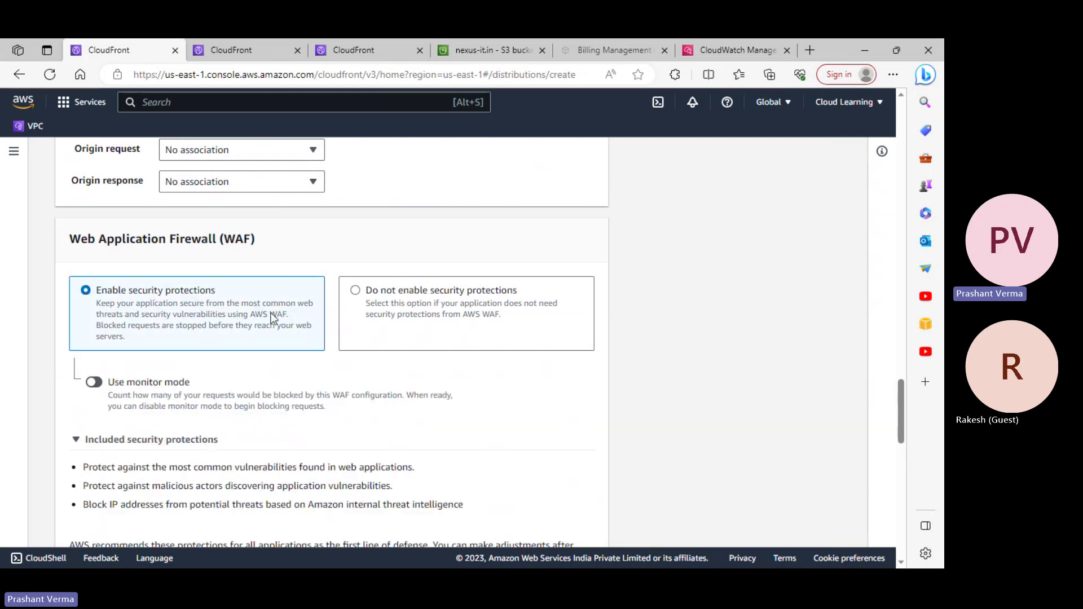
scroll(273, 316, down, 2)
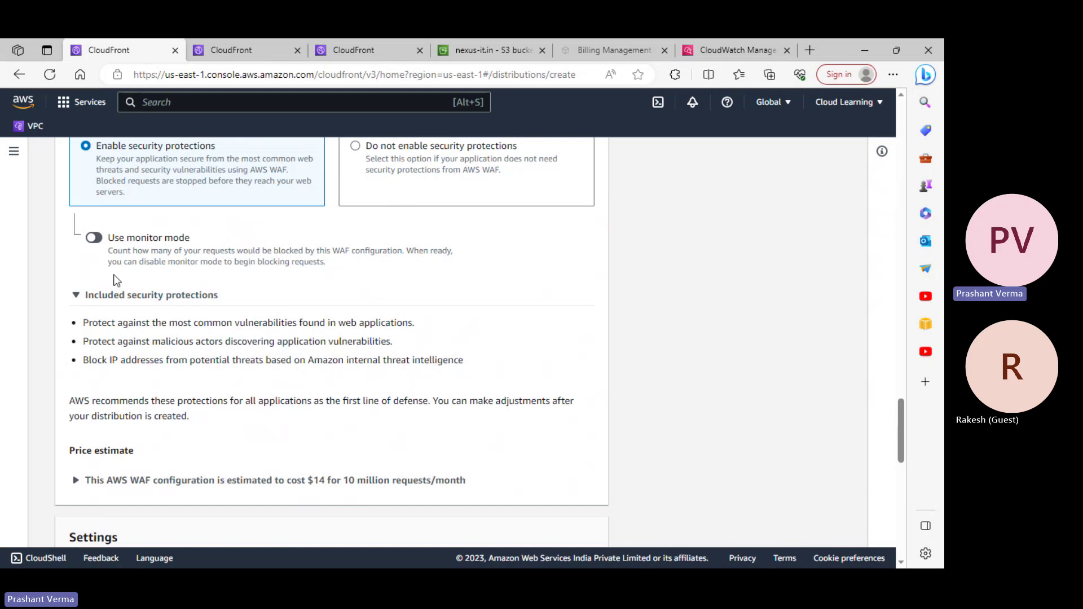
scroll(107, 257, up, 2)
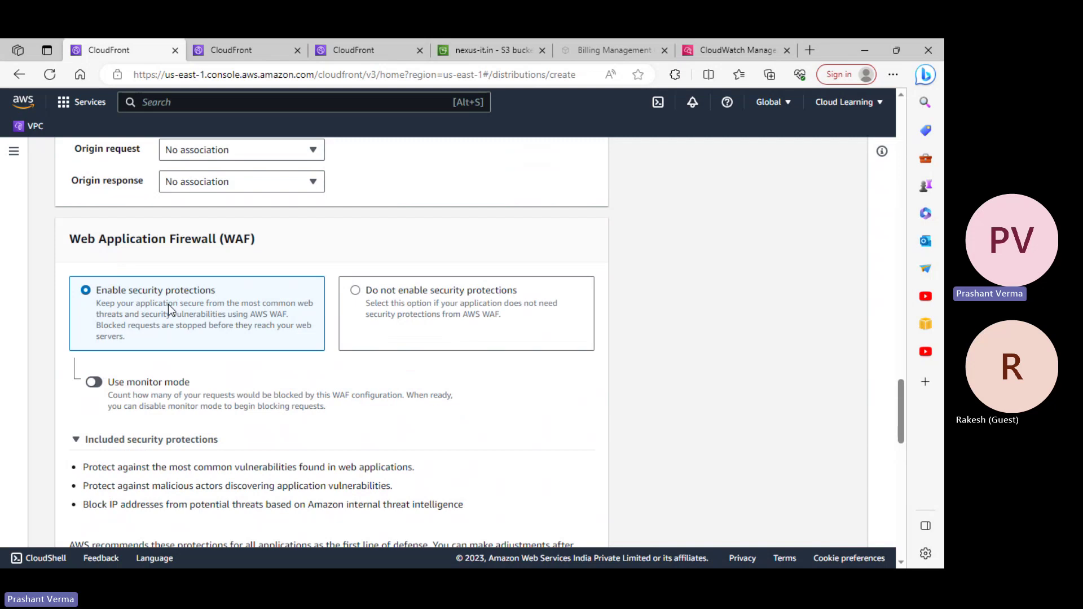
scroll(256, 326, down, 1)
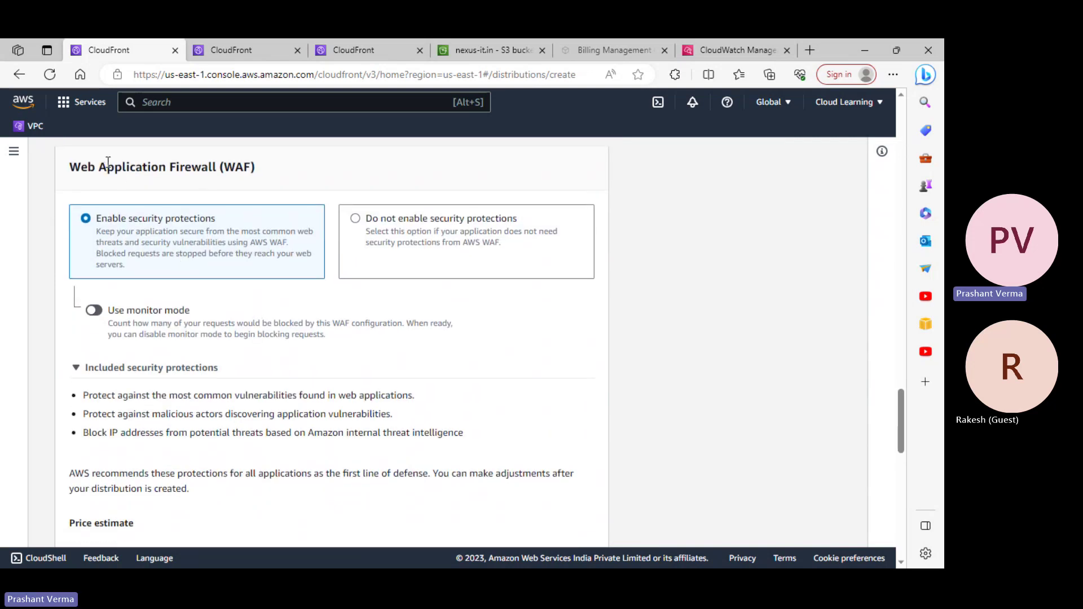
- Search the AWS services for waf, open WAF & Shield in a new browser tab, and go to AWS WAF
click(167, 101)
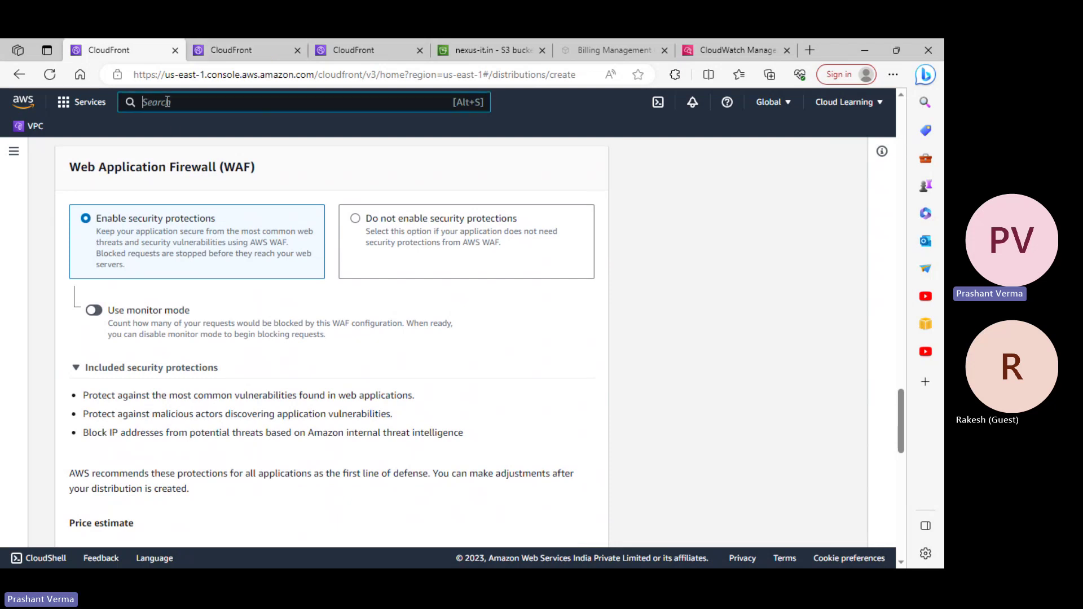
text(waf)
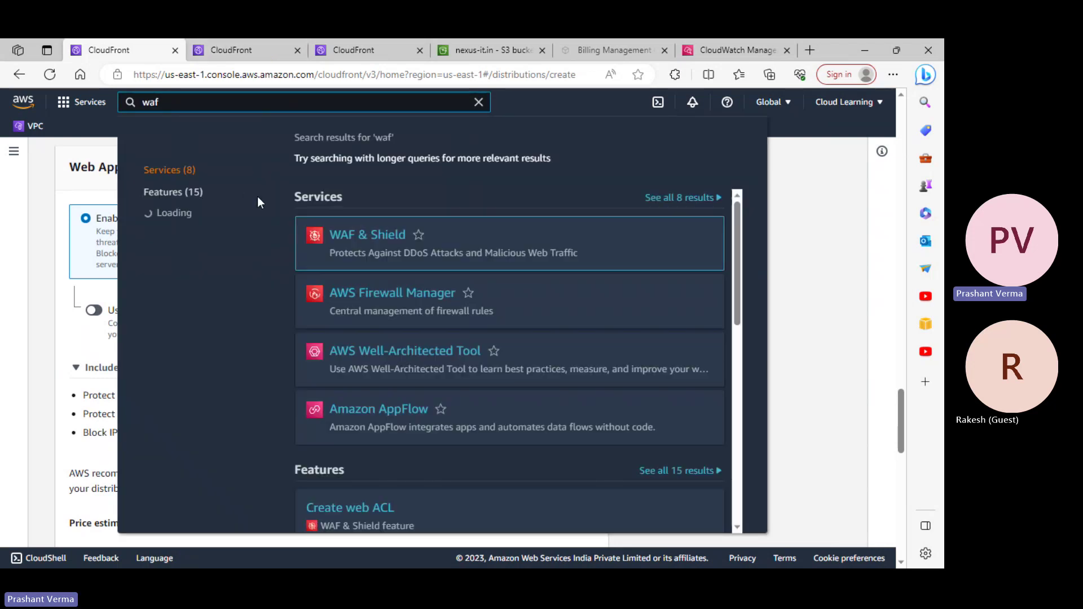
right_click(374, 233)
click(411, 243)
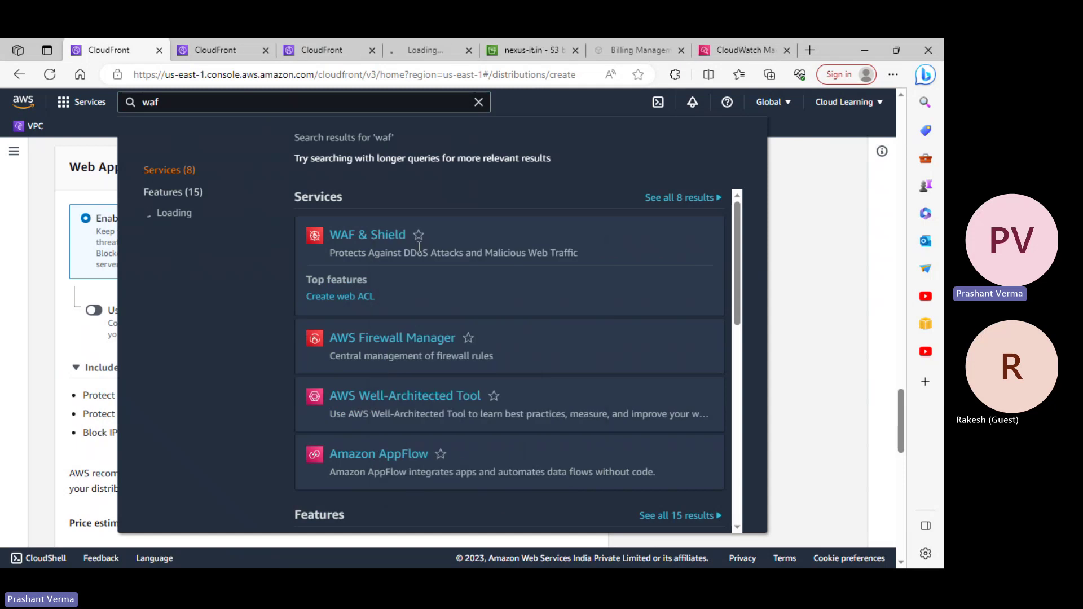
click(440, 49)
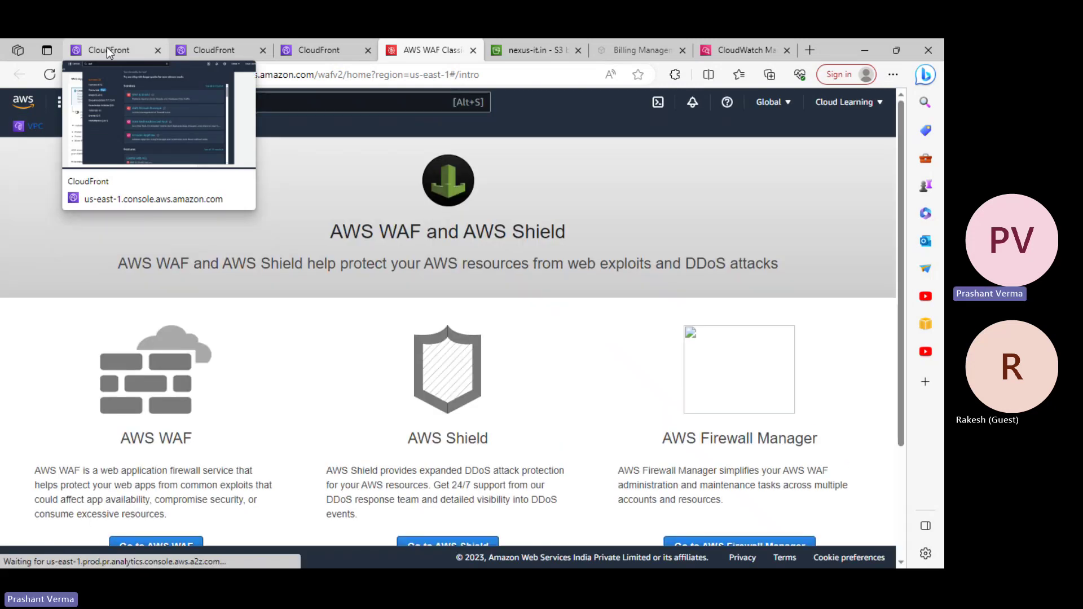
scroll(212, 244, down, 3)
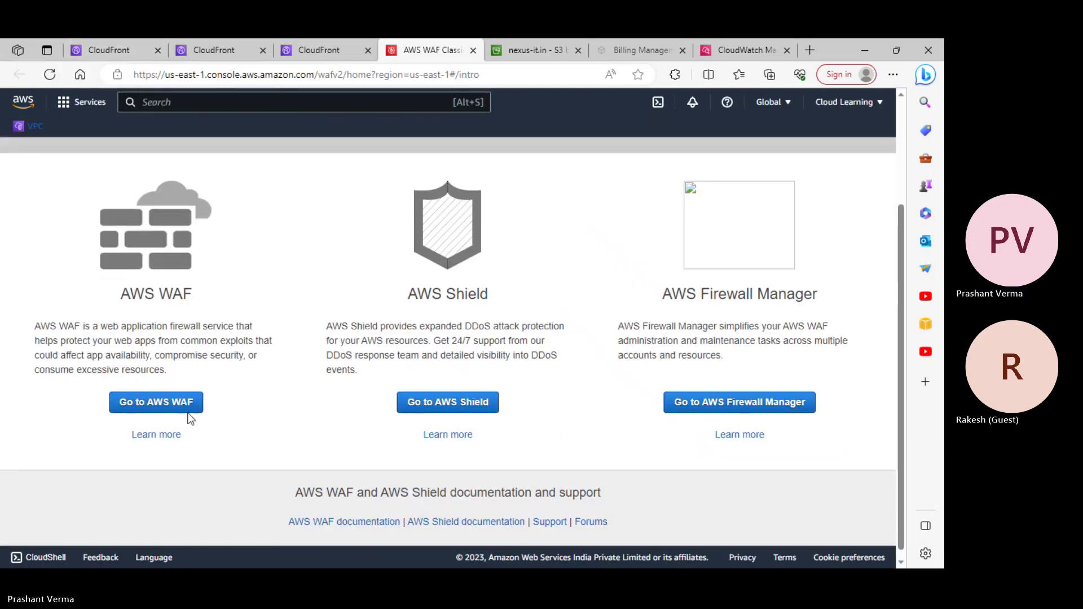
click(178, 403)
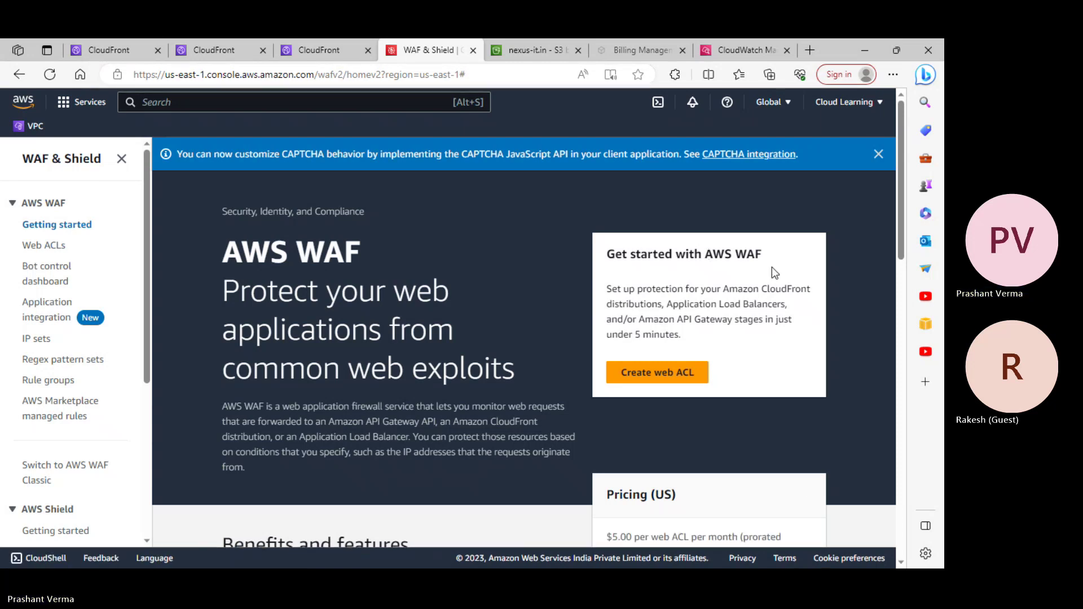
- Examine the AWS WAF pricing and benefits, the Web ACLs list, and the Bot Control dashboard
scroll(774, 273, down, 4)
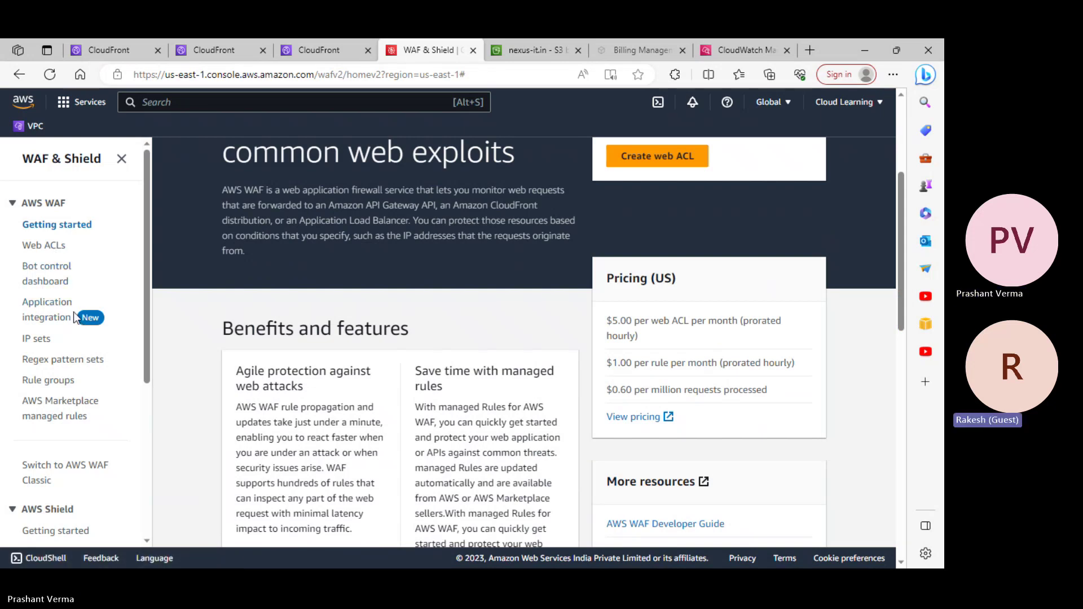
click(41, 247)
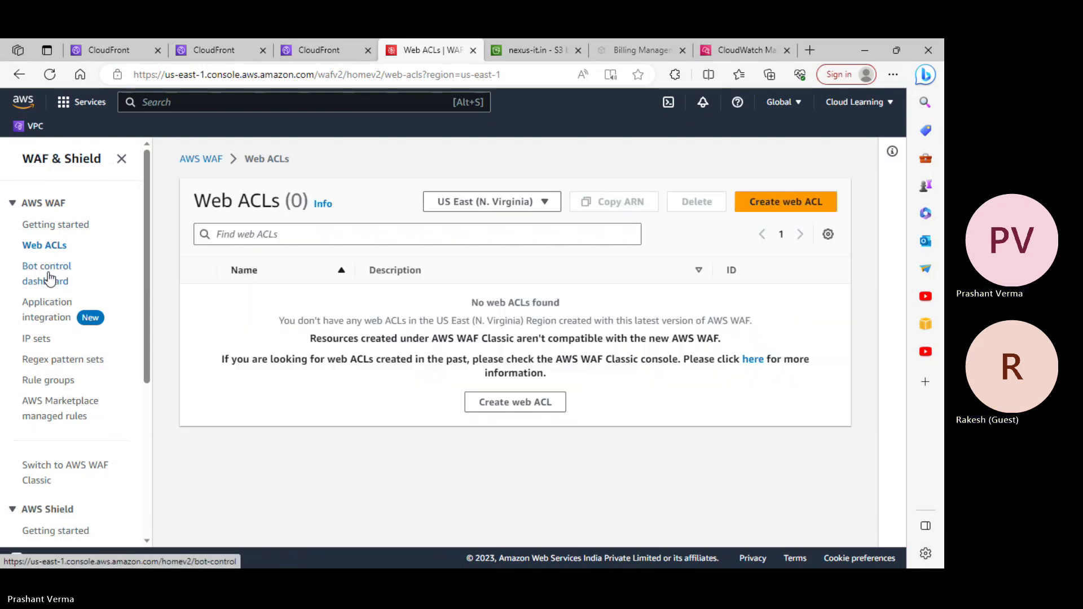
click(60, 277)
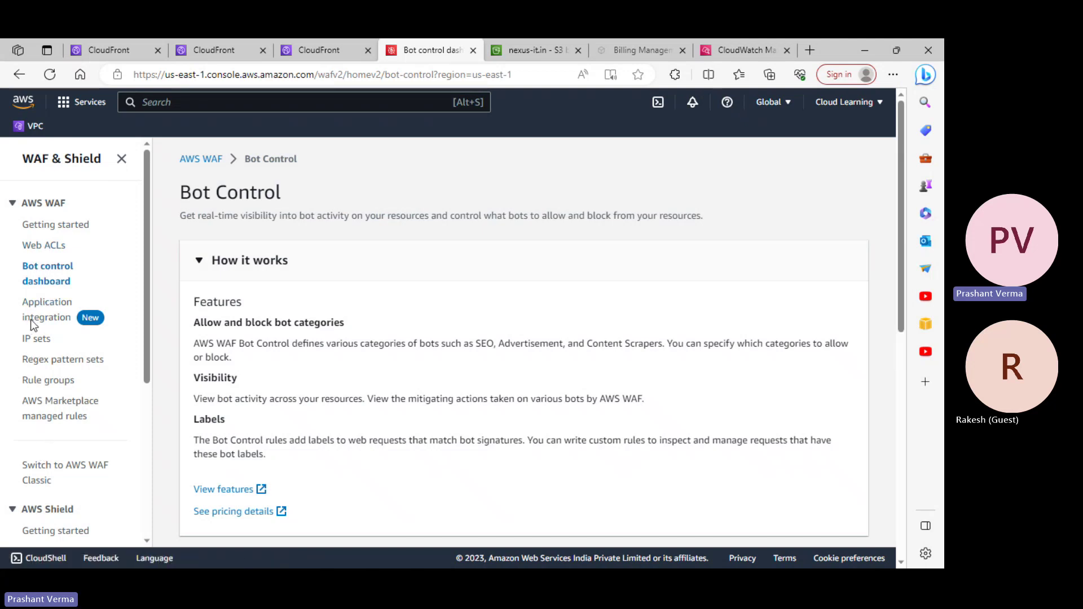
scroll(222, 401, down, 4)
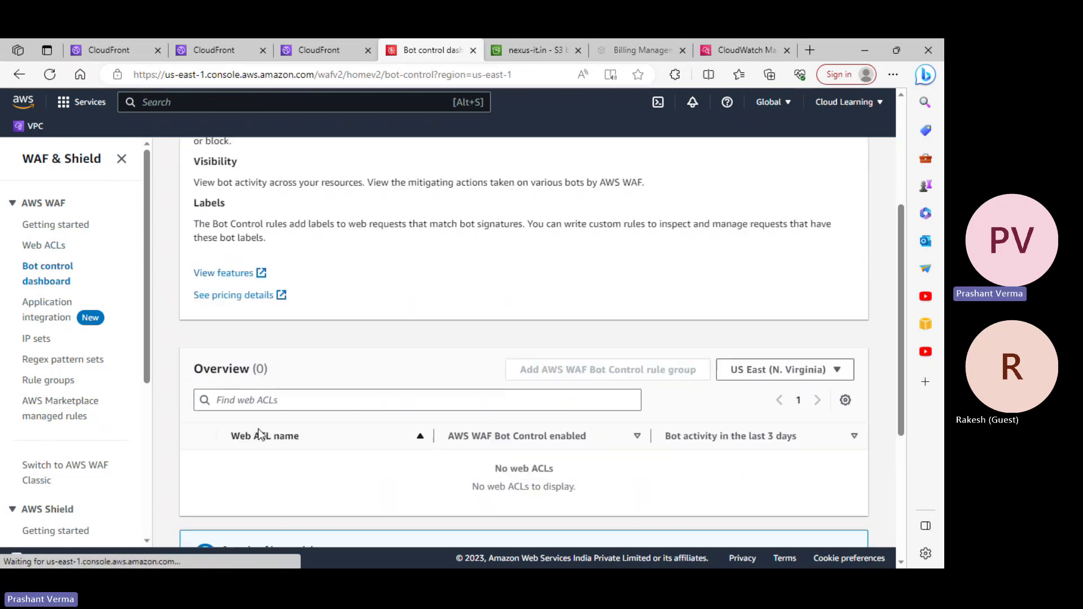
- Start creating a web ACL and set its resource type to Amazon CloudFront distributions
click(46, 245)
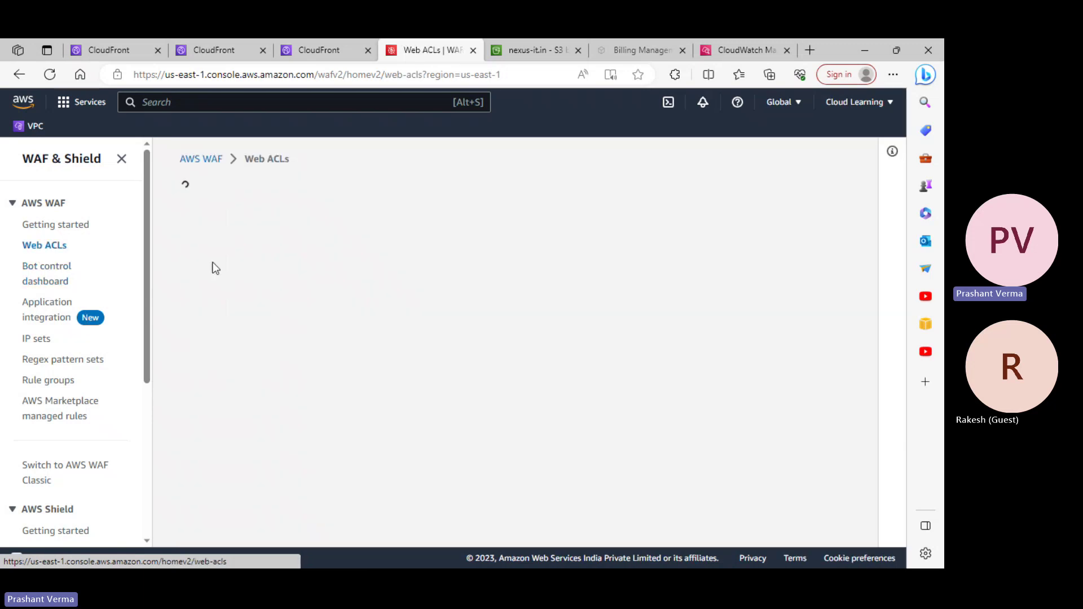
click(786, 202)
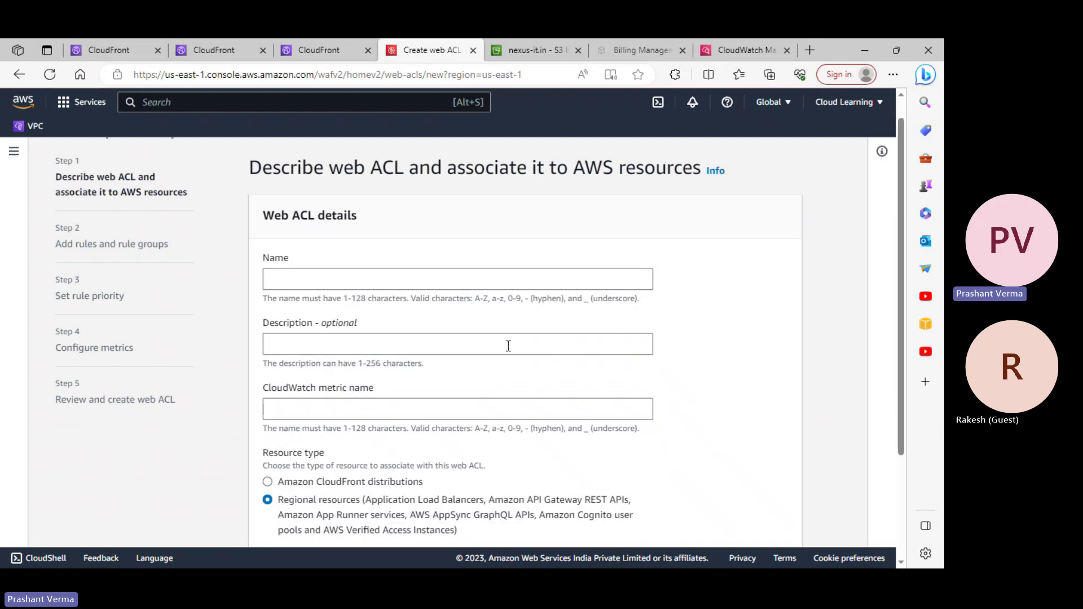
scroll(509, 348, down, 3)
scroll(509, 347, up, 3)
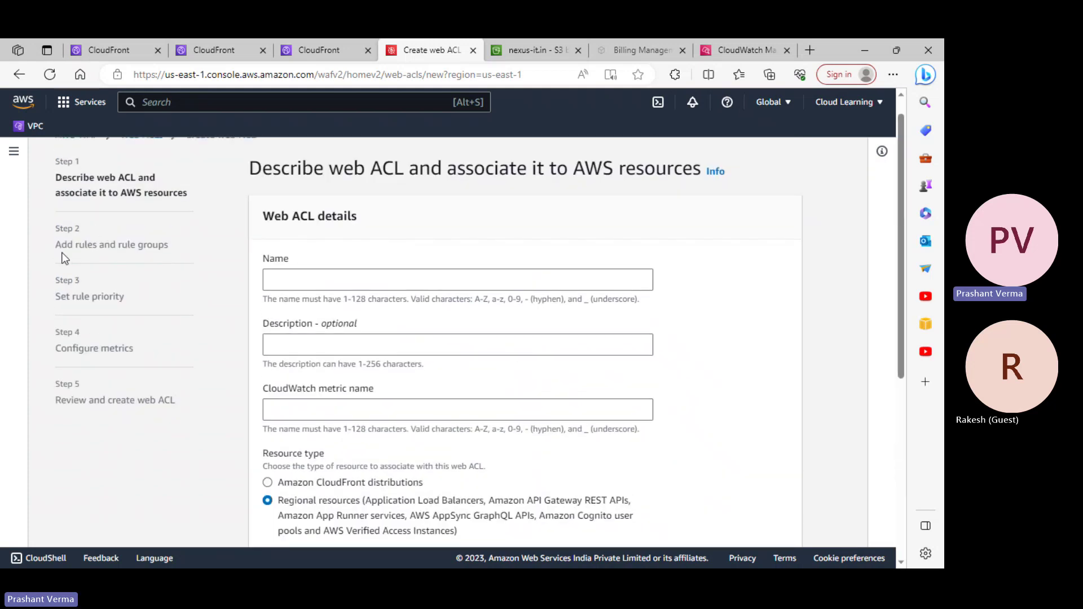
scroll(394, 375, down, 6)
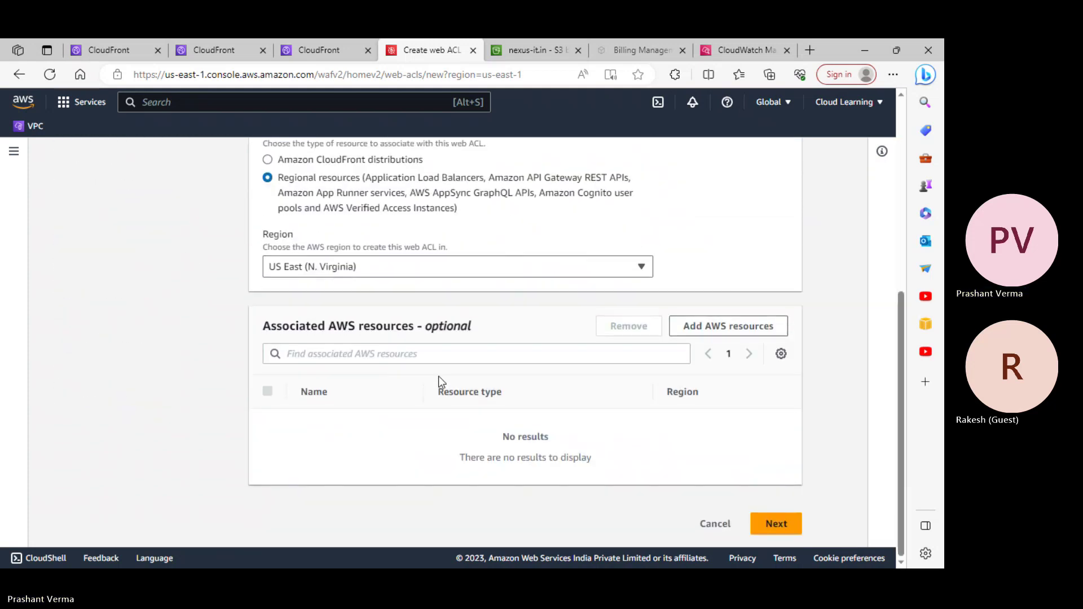
scroll(586, 420, up, 1)
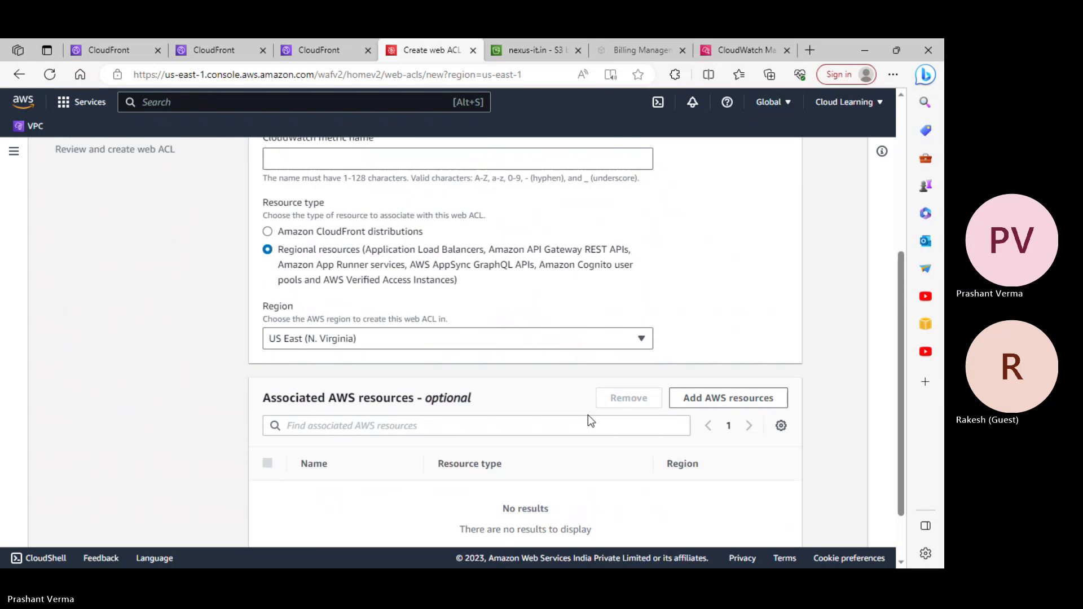
click(267, 232)
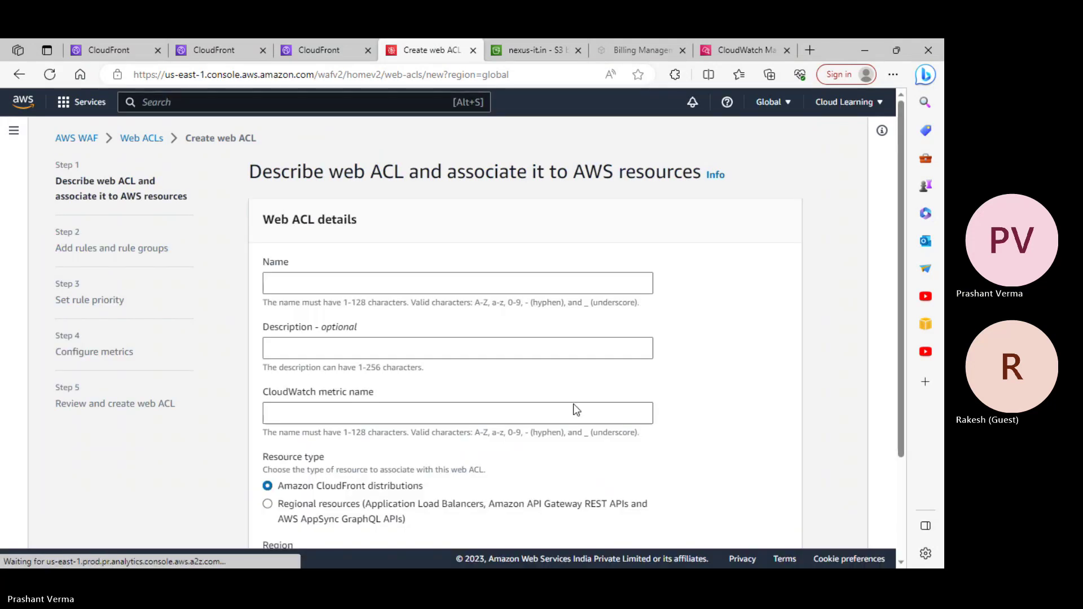
- Review the web ACL's region and the body size limit options for web request body inspection
scroll(581, 410, down, 2)
scroll(594, 421, down, 3)
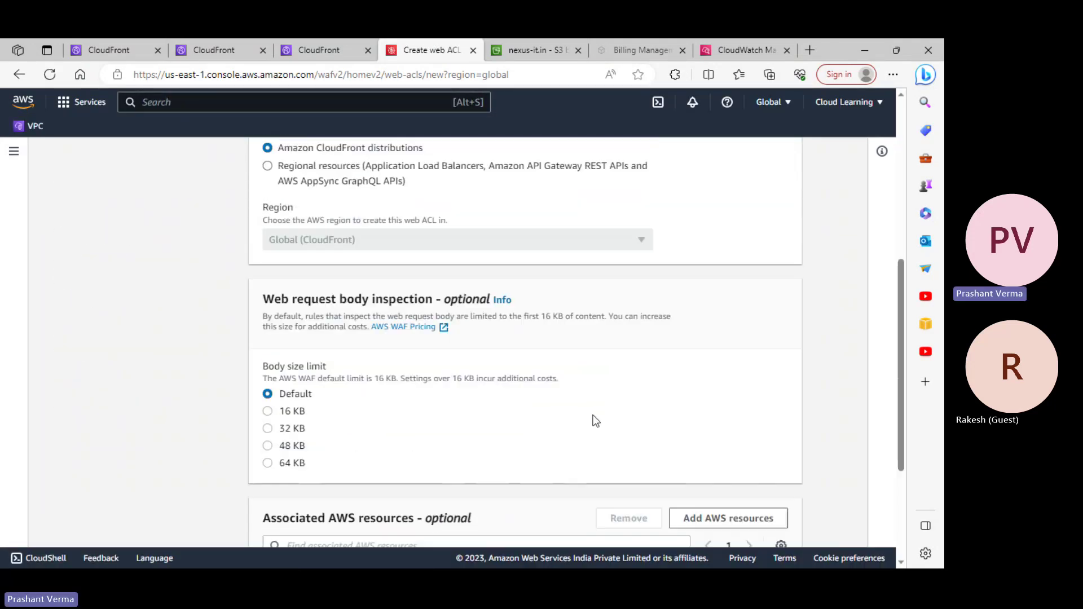
scroll(566, 421, up, 5)
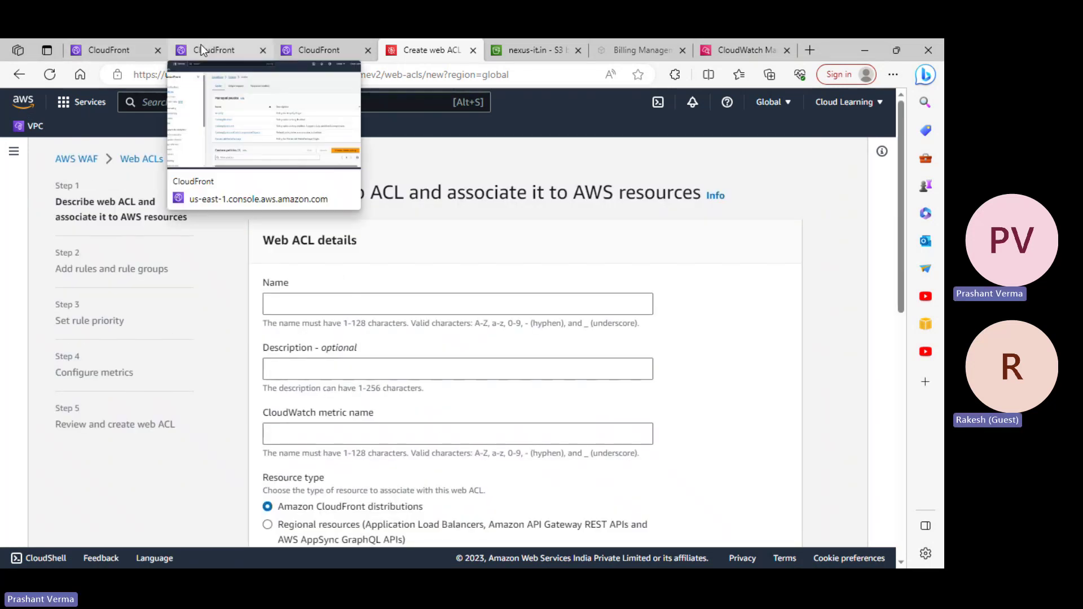
click(316, 306)
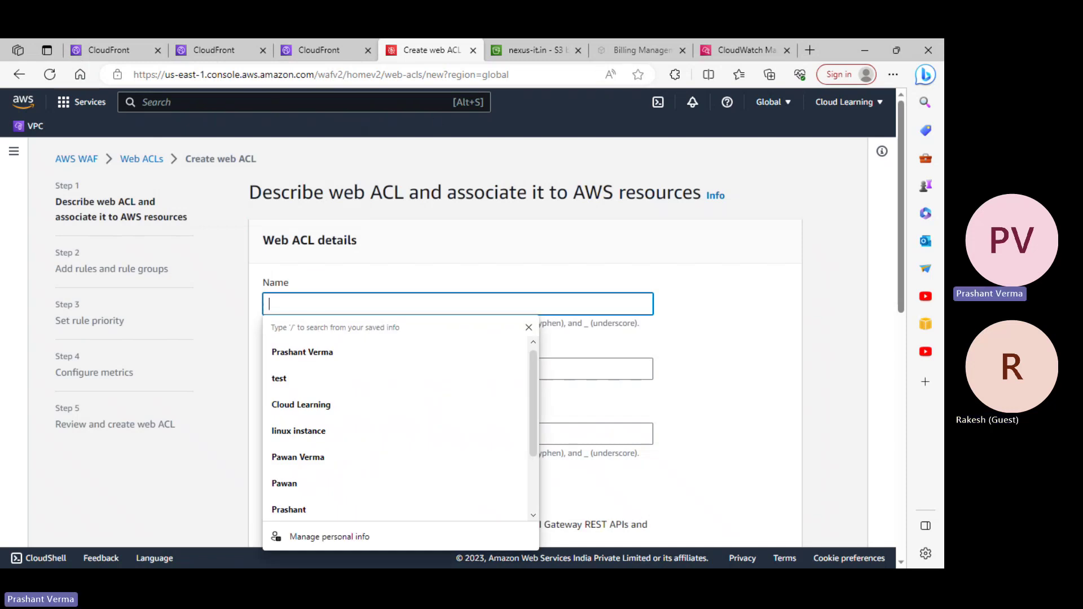
key(alt+Tab)
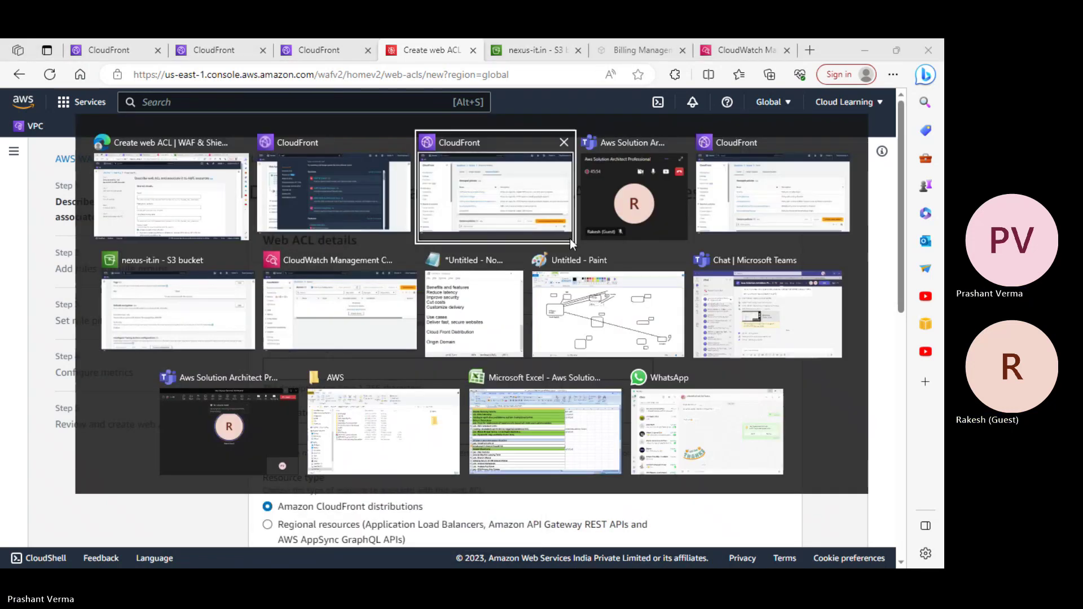
click(598, 225)
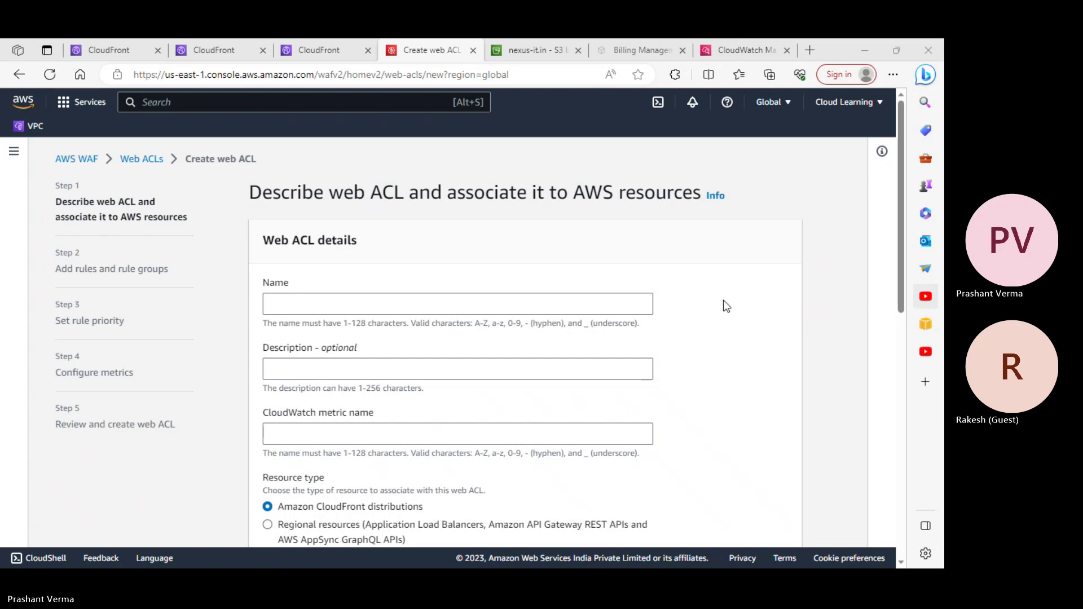
- Return to the create distribution form, dismiss the waf search results, and review the Web Application Firewall options and price estimate
click(90, 57)
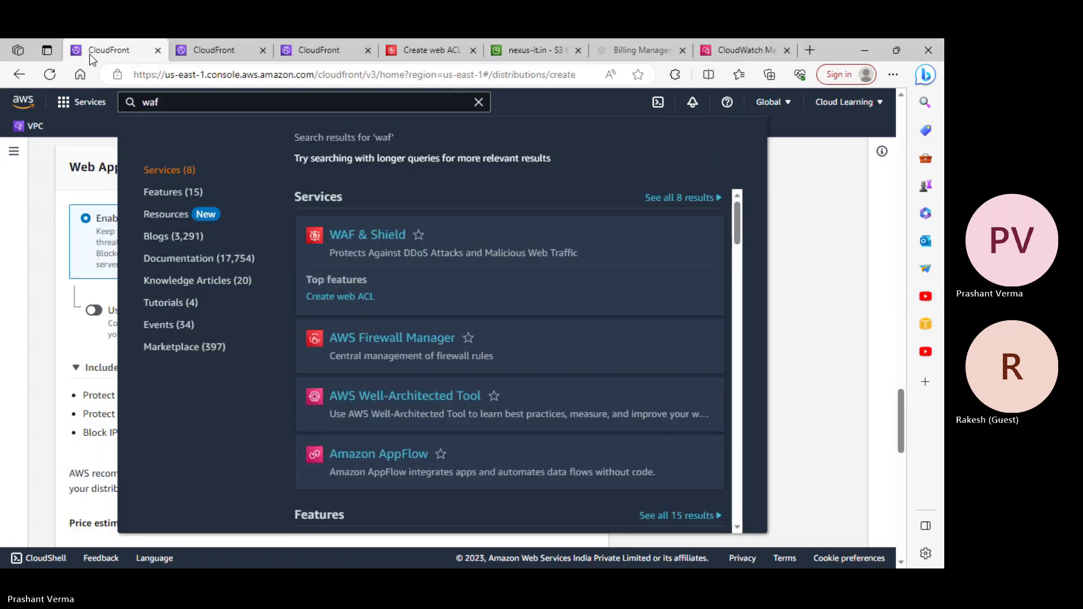
click(46, 257)
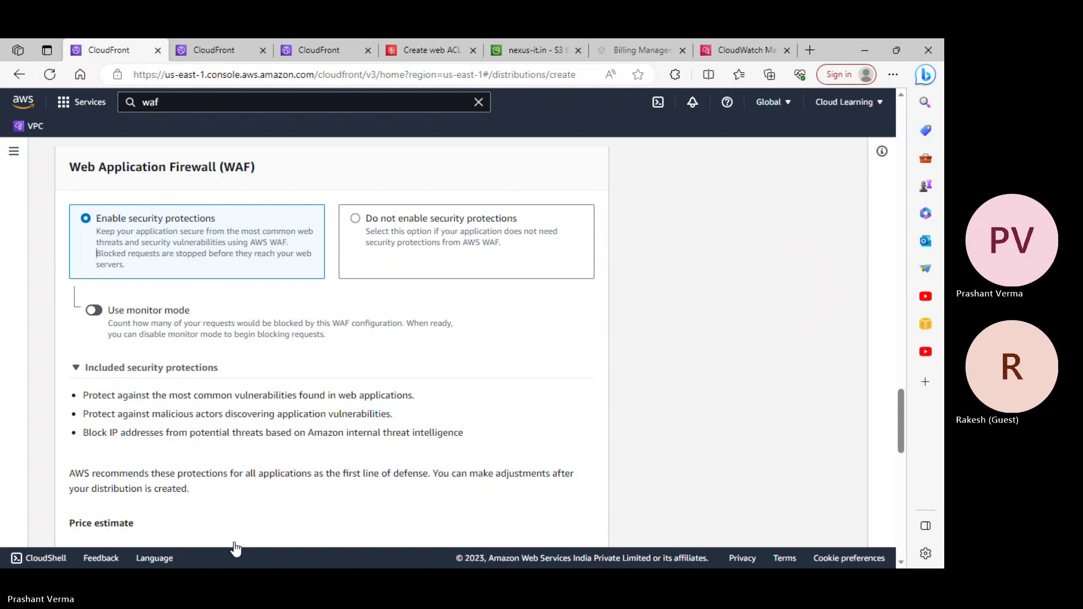
key(super)
key(Escape)
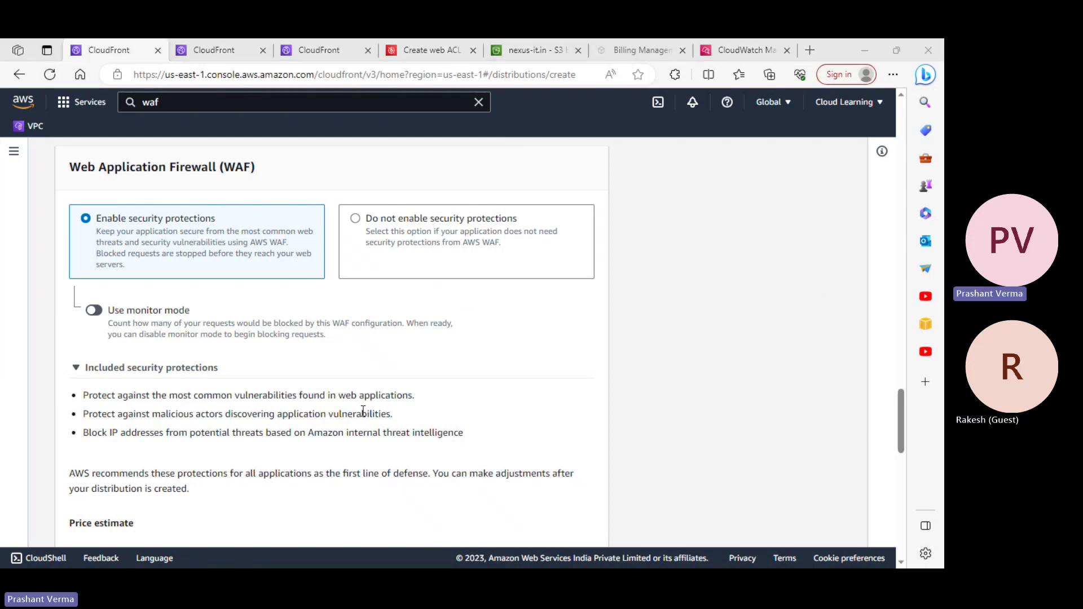
scroll(239, 247, up, 4)
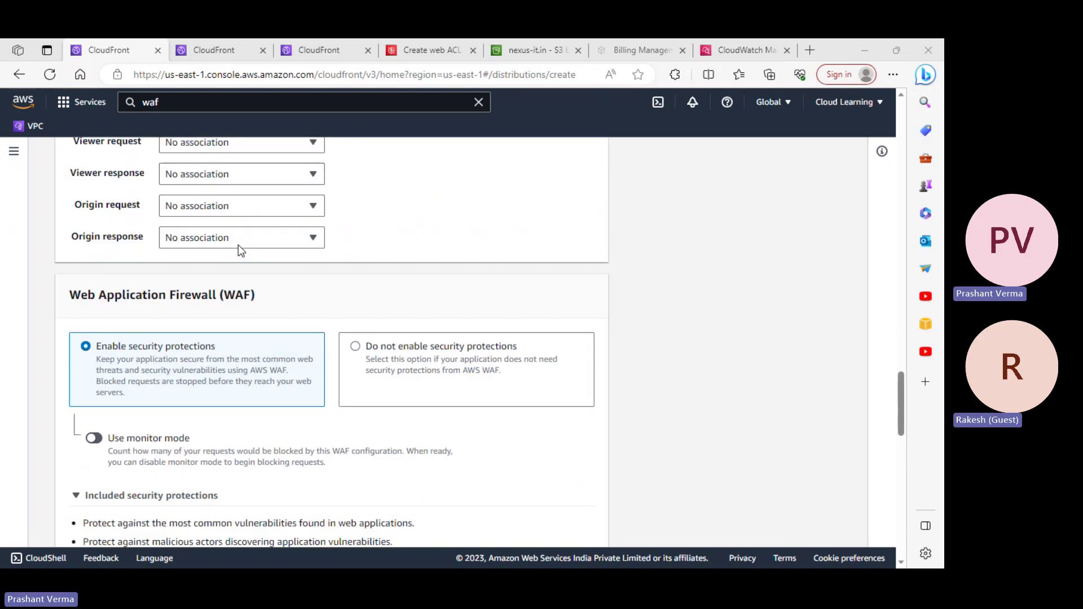
scroll(275, 439, down, 1)
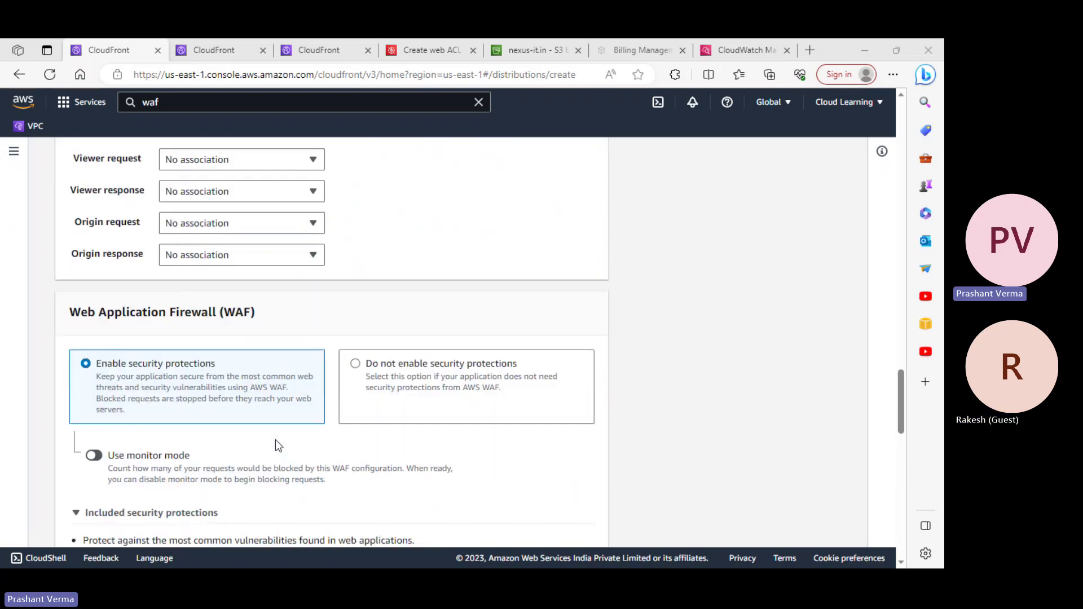
scroll(211, 362, down, 3)
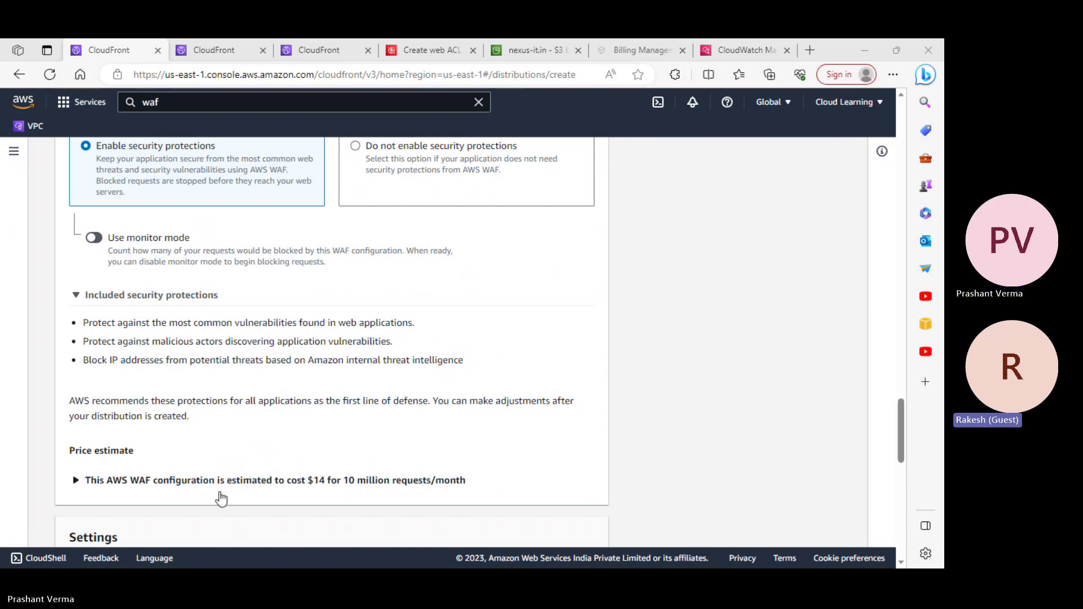
scroll(194, 274, up, 1)
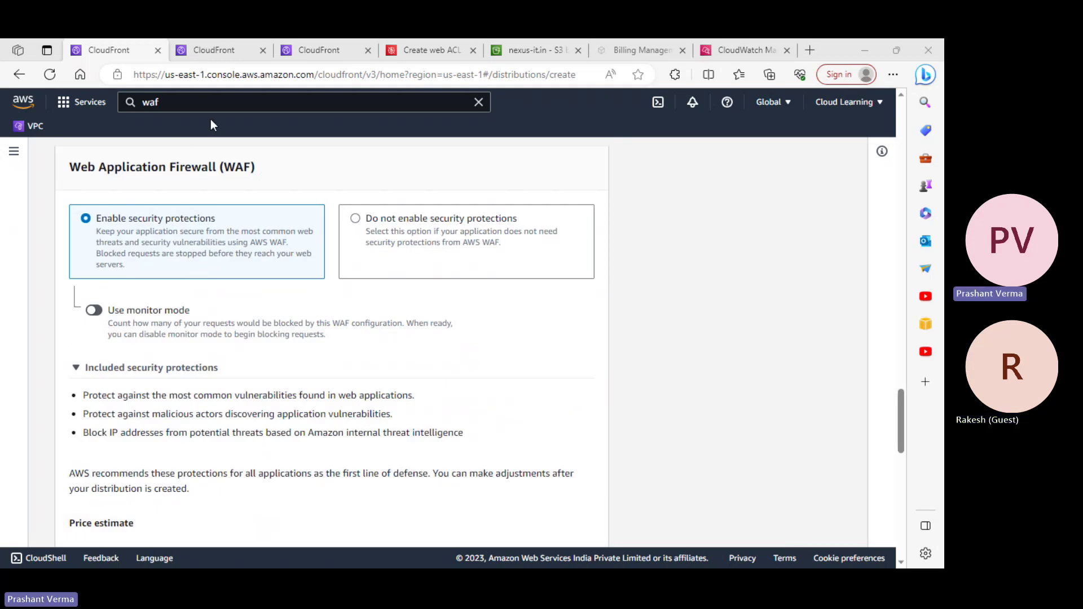
- Look over the managed cache policies and response headers policies in the other open CloudFront pages
click(225, 54)
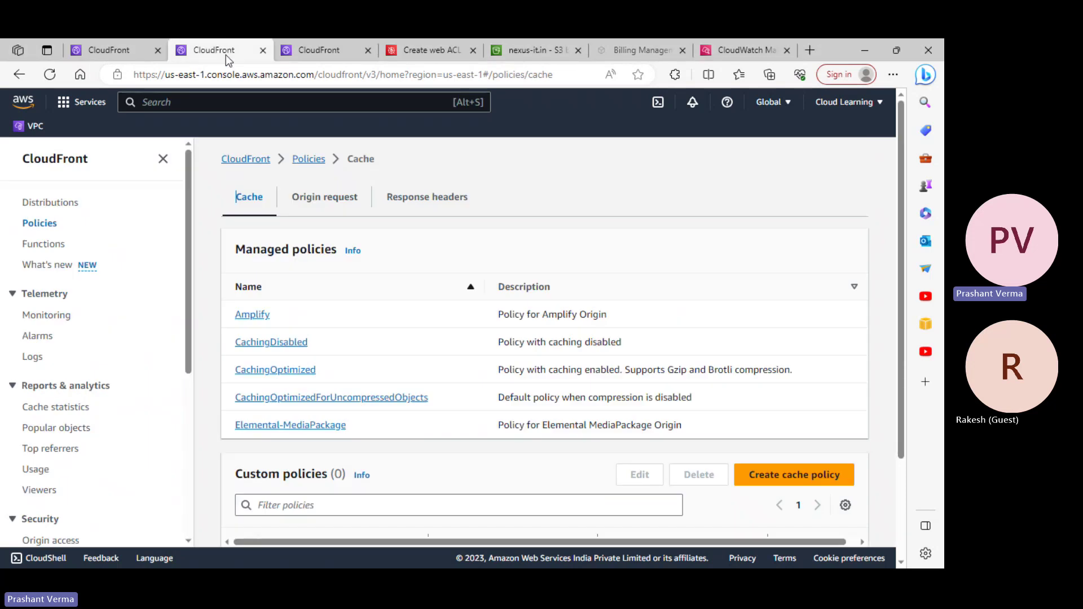
click(312, 50)
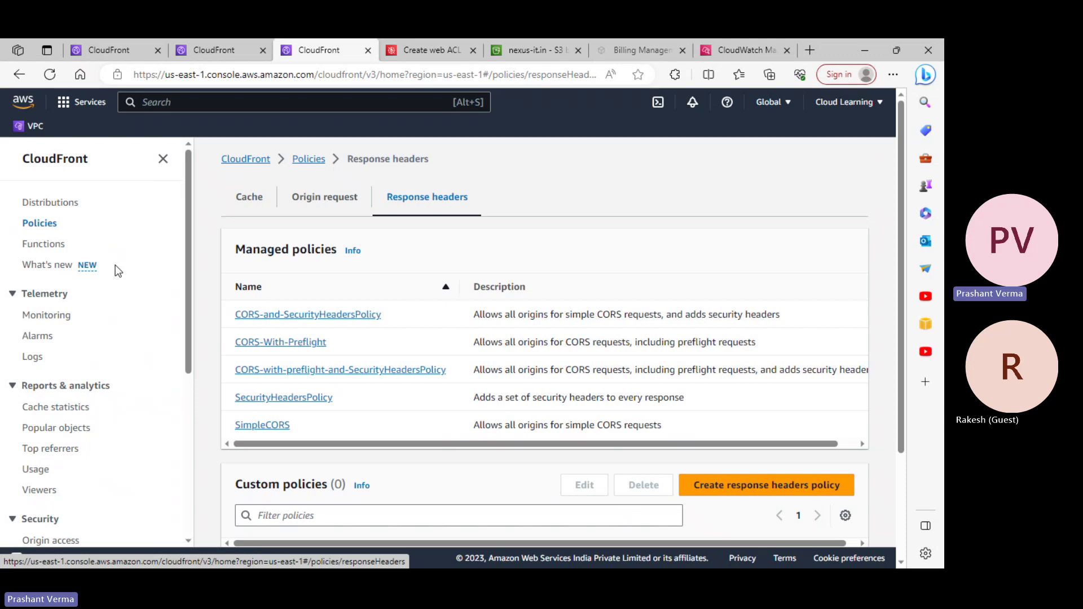
click(213, 53)
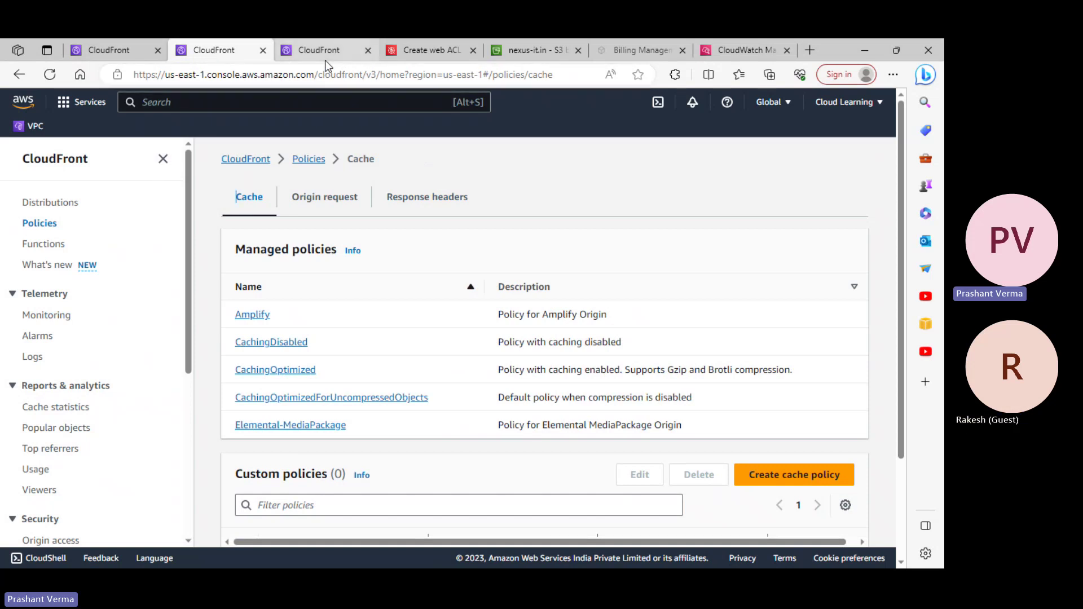
mouse_move(326, 63)
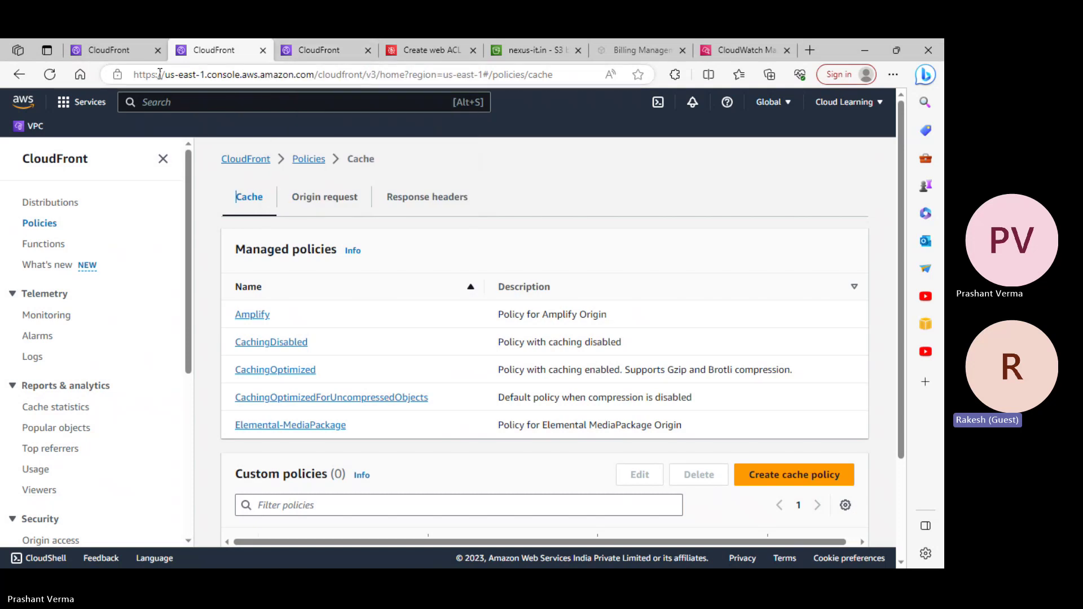
- Go back to the create distribution form and review its real-time logs, function associations and Web Application Firewall settings
click(110, 51)
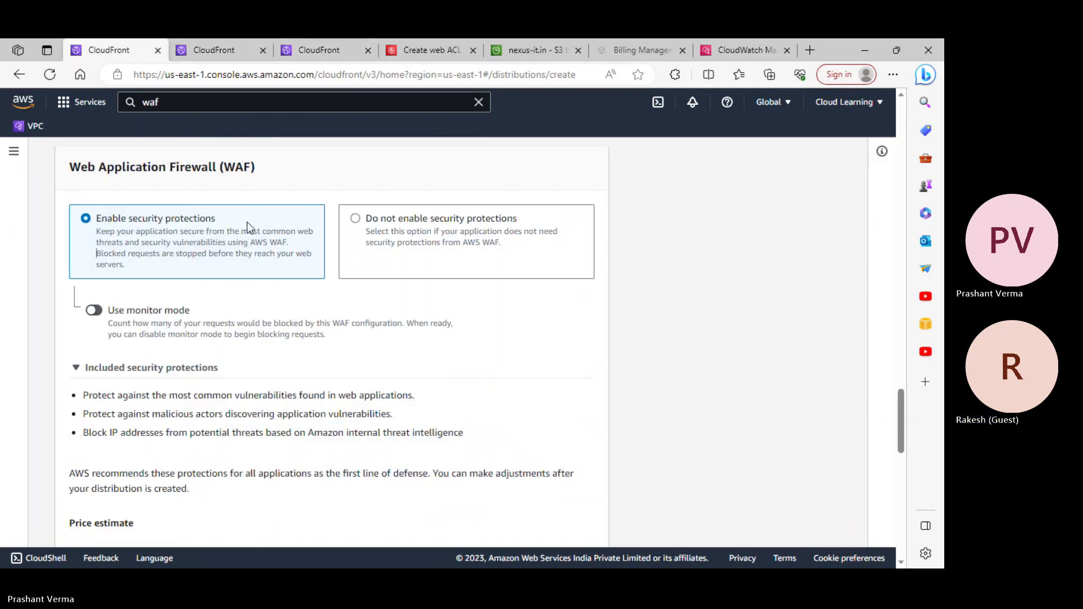
scroll(247, 222, up, 8)
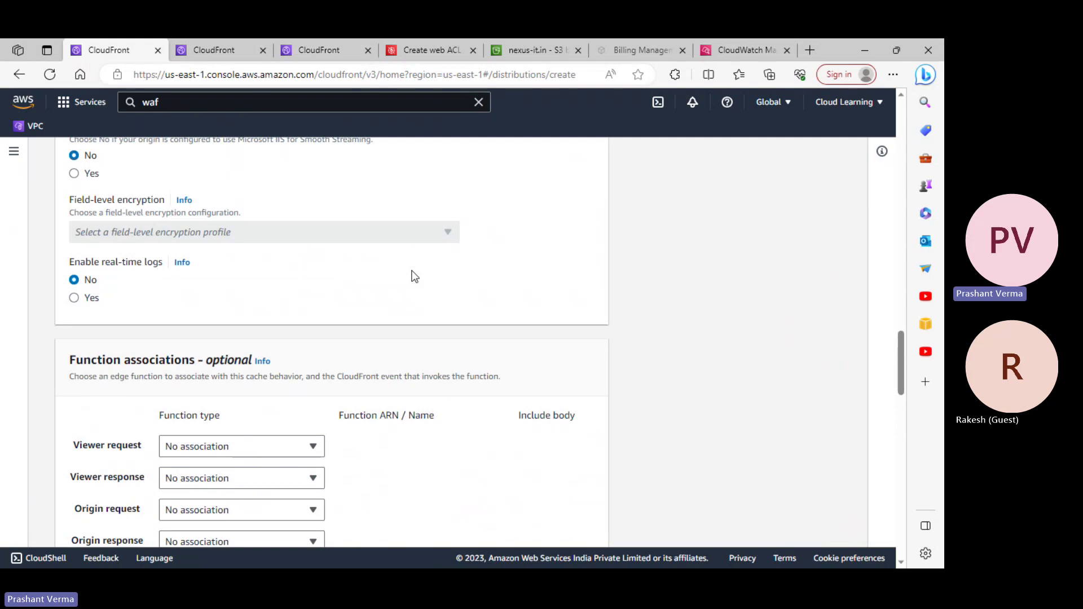
scroll(415, 276, down, 1)
scroll(415, 276, down, 5)
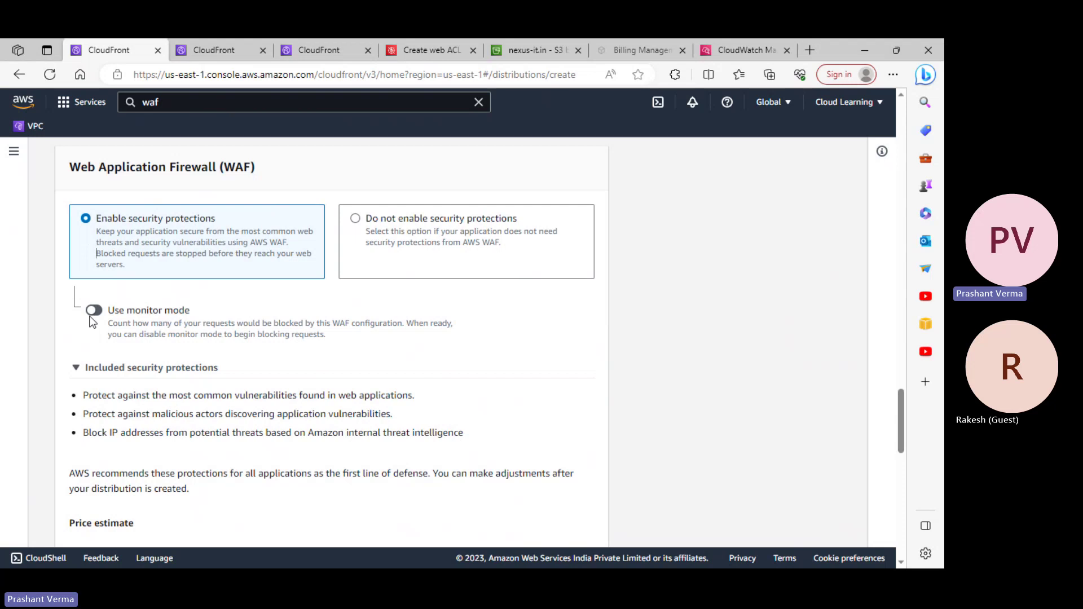
scroll(121, 346, down, 3)
scroll(155, 356, up, 1)
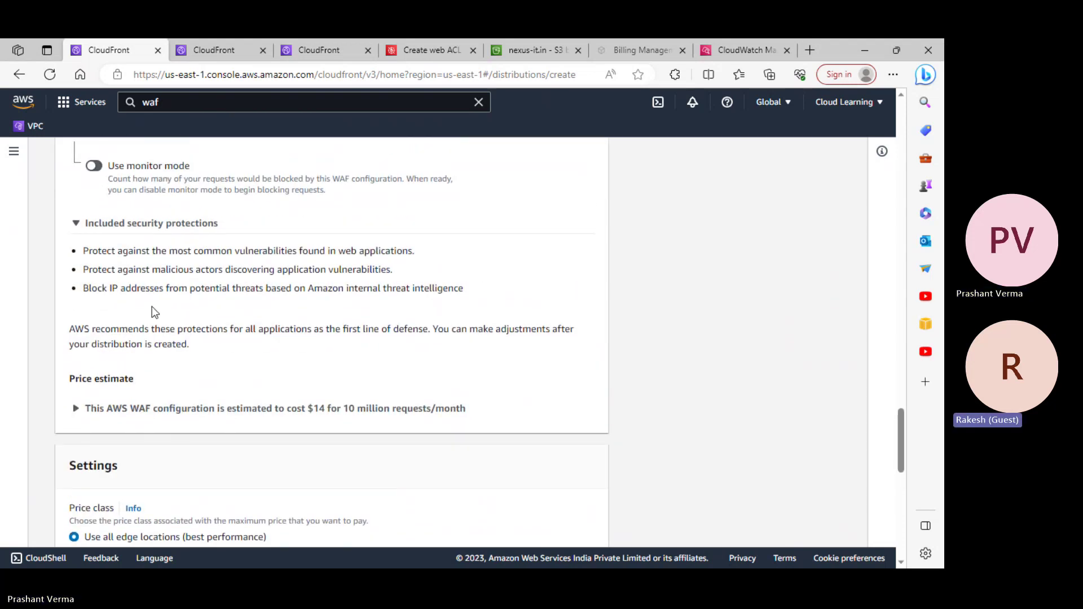
scroll(149, 288, up, 4)
scroll(151, 287, down, 1)
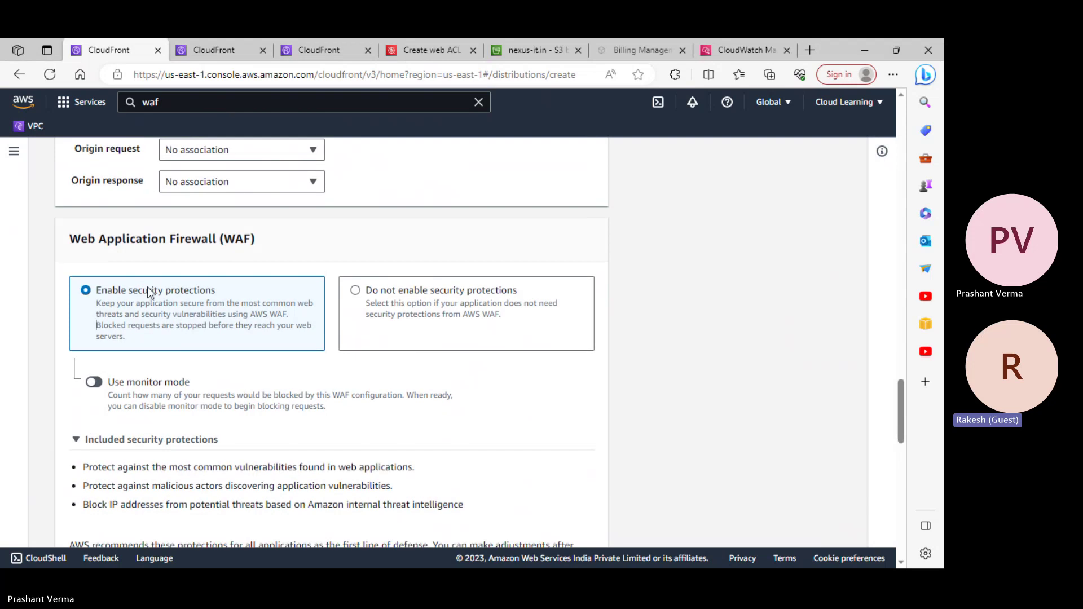
scroll(149, 291, up, 3)
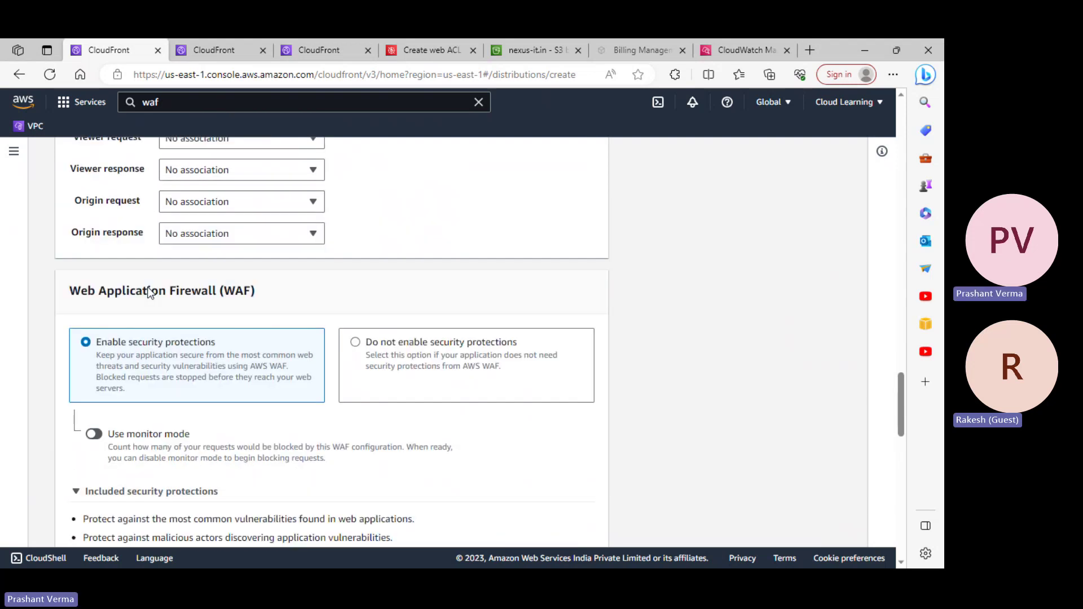
scroll(440, 331, up, 3)
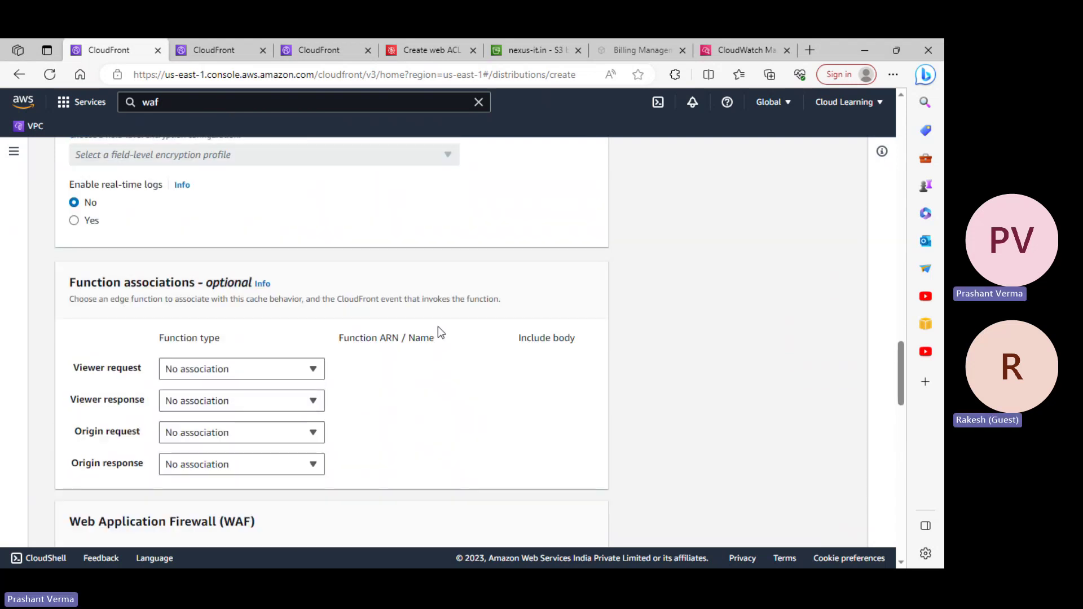
scroll(441, 332, down, 1)
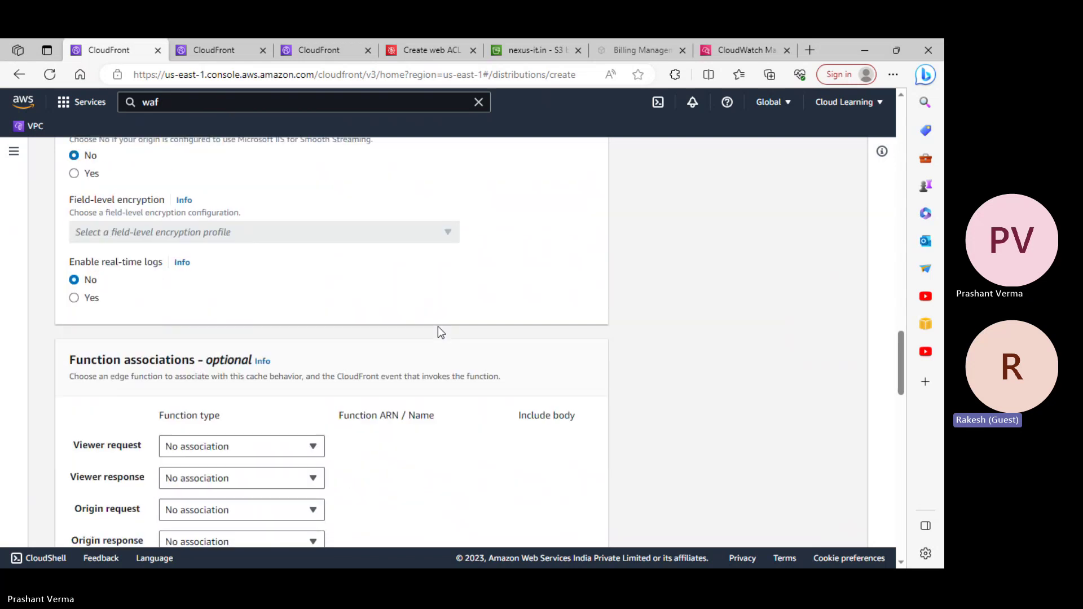
scroll(441, 332, down, 2)
- Review the distribution settings from the origin domain through viewer and cache behavior to the Web Application Firewall section
scroll(440, 332, up, 10)
scroll(440, 332, up, 10)
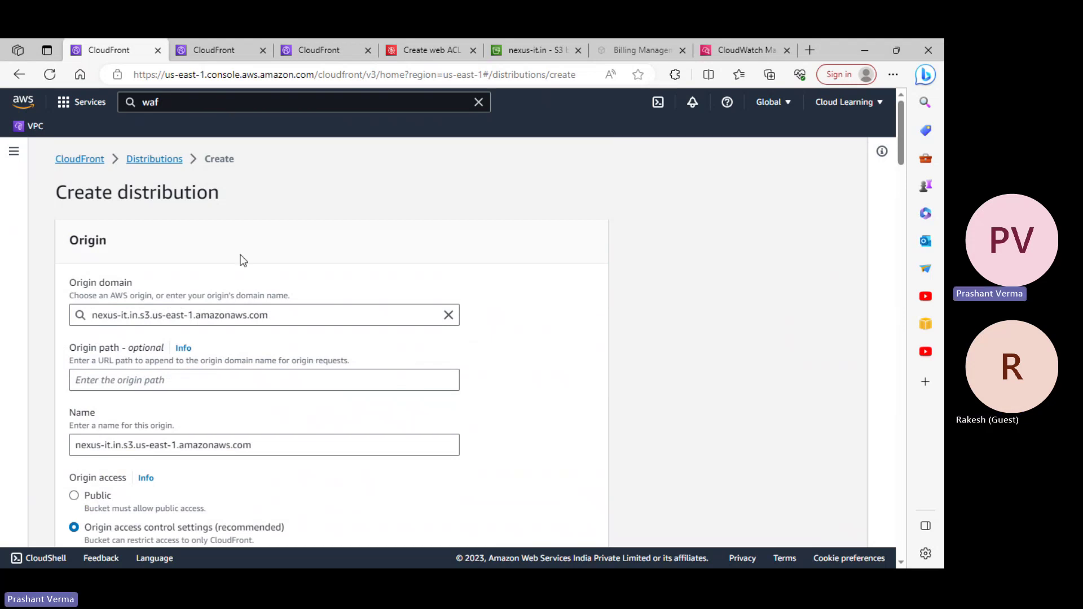
scroll(235, 276, down, 8)
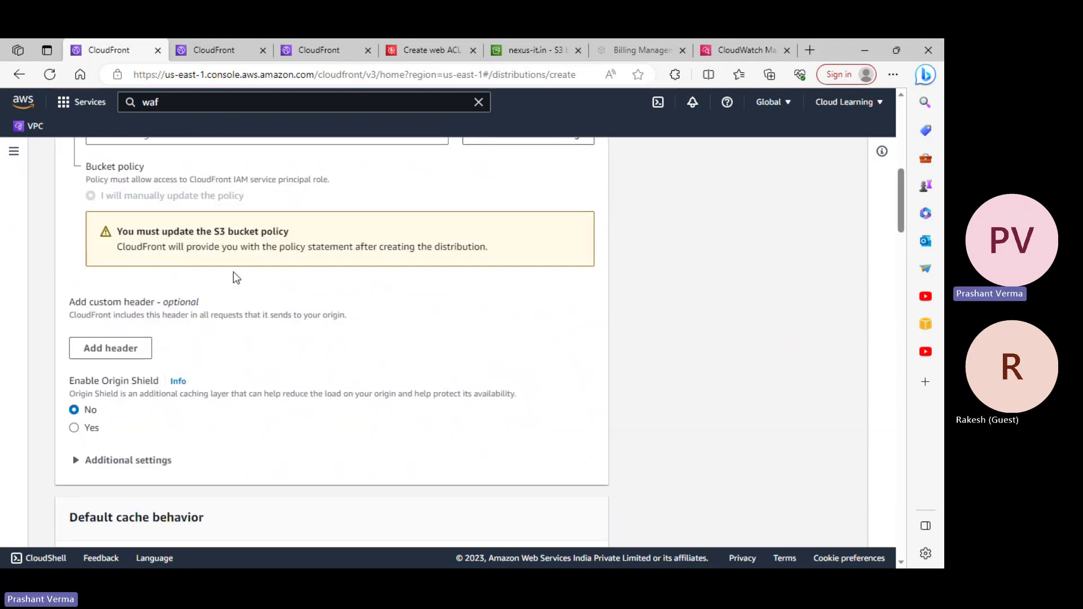
scroll(234, 276, down, 9)
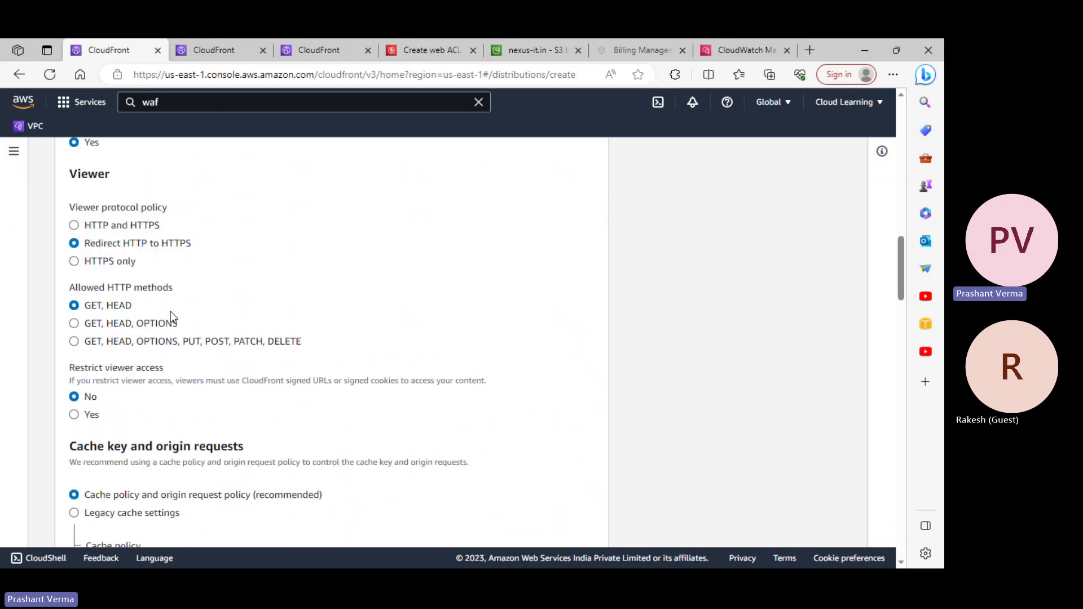
scroll(172, 316, down, 9)
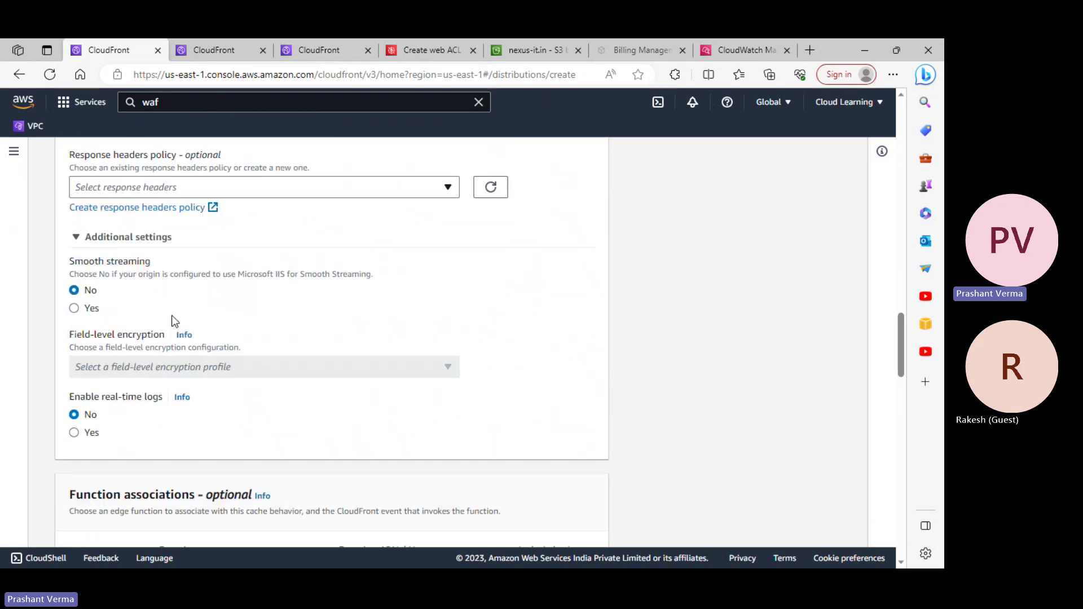
scroll(172, 316, down, 9)
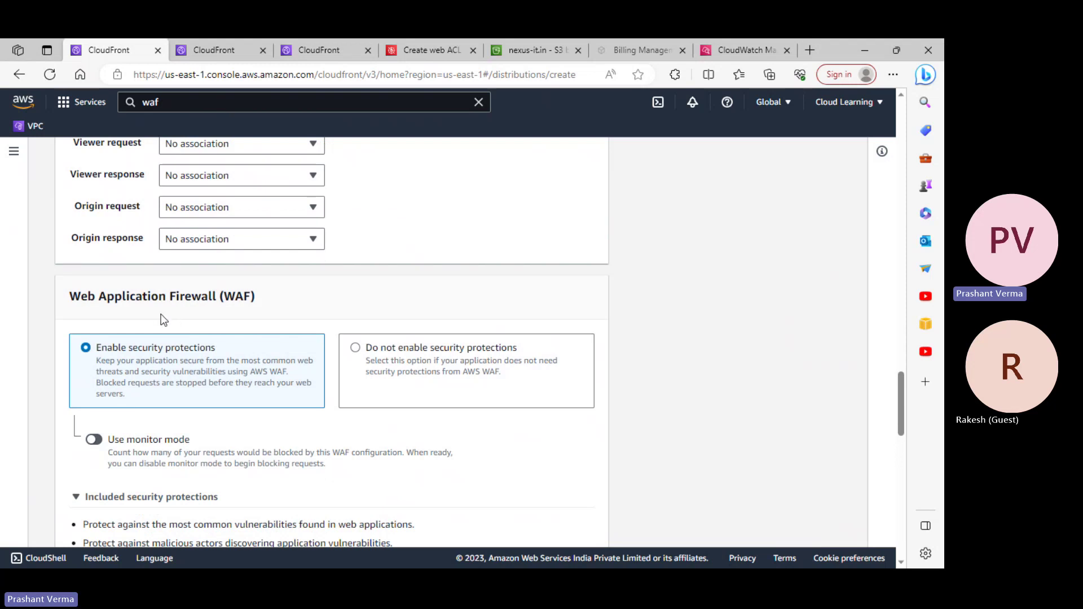
- Switch the WAF choice to Do not enable security protections and back to Enable security protections
click(414, 353)
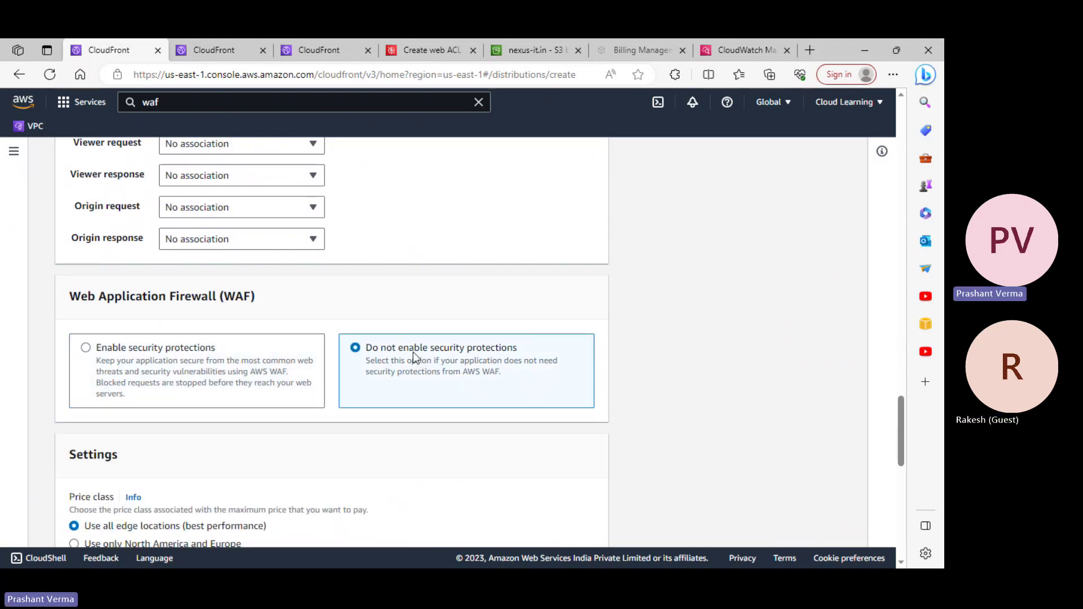
click(170, 339)
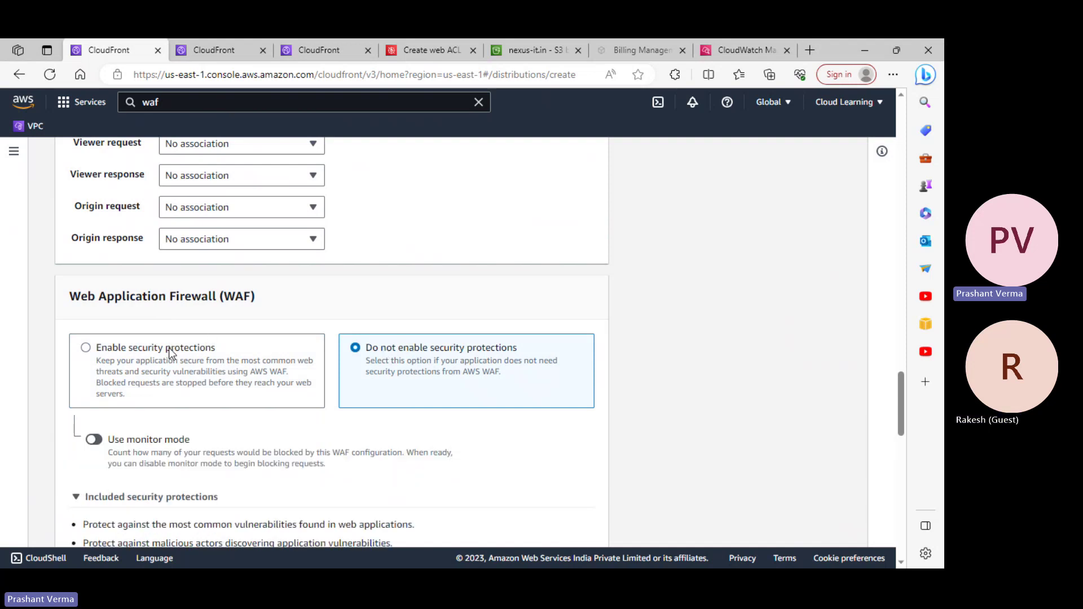
scroll(173, 354, down, 1)
scroll(173, 353, down, 2)
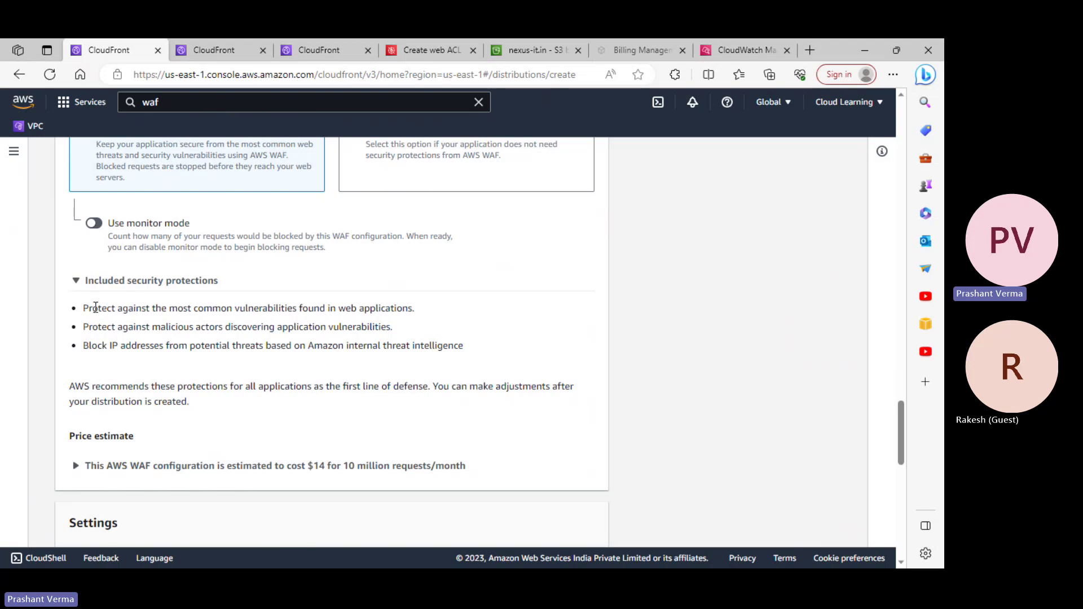
- Highlight the included WAF security protections one by one and check the monitor mode option and price estimate
drag(93, 308, 422, 315)
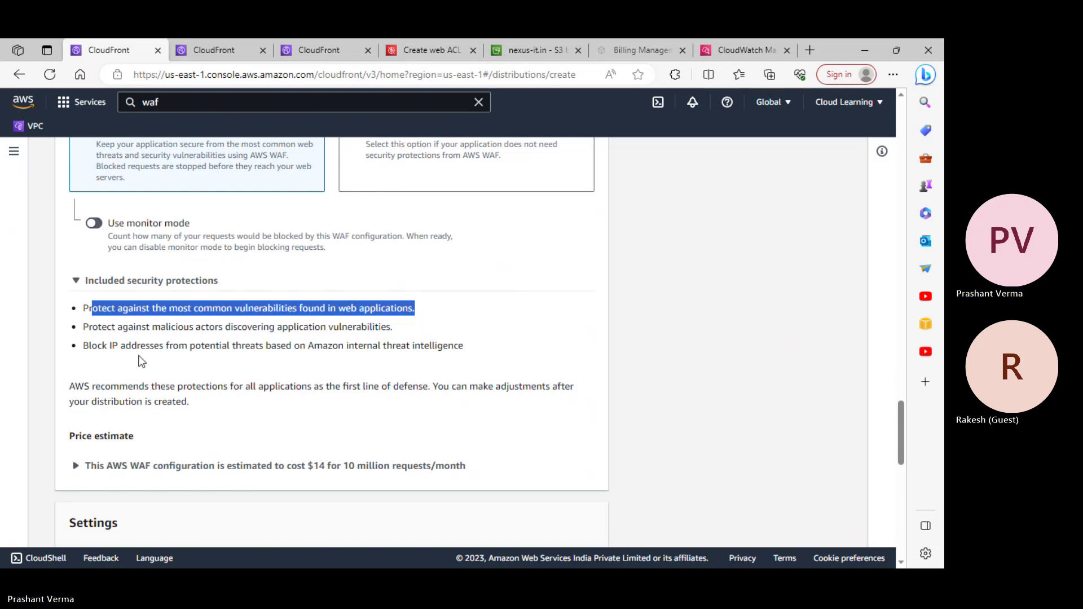
click(130, 333)
drag(130, 333, 393, 327)
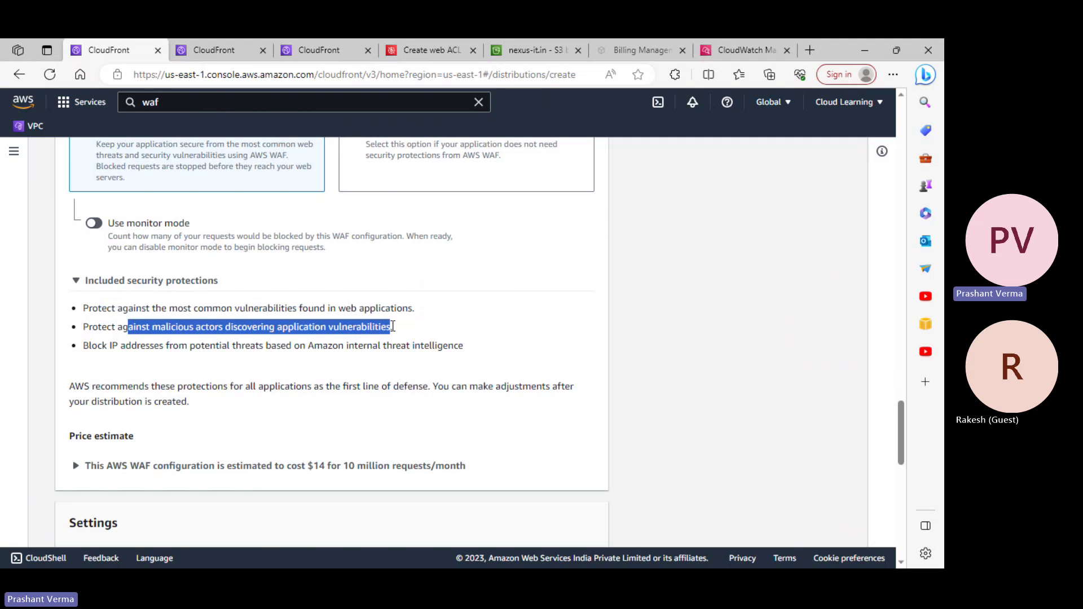
click(165, 366)
drag(108, 345, 334, 349)
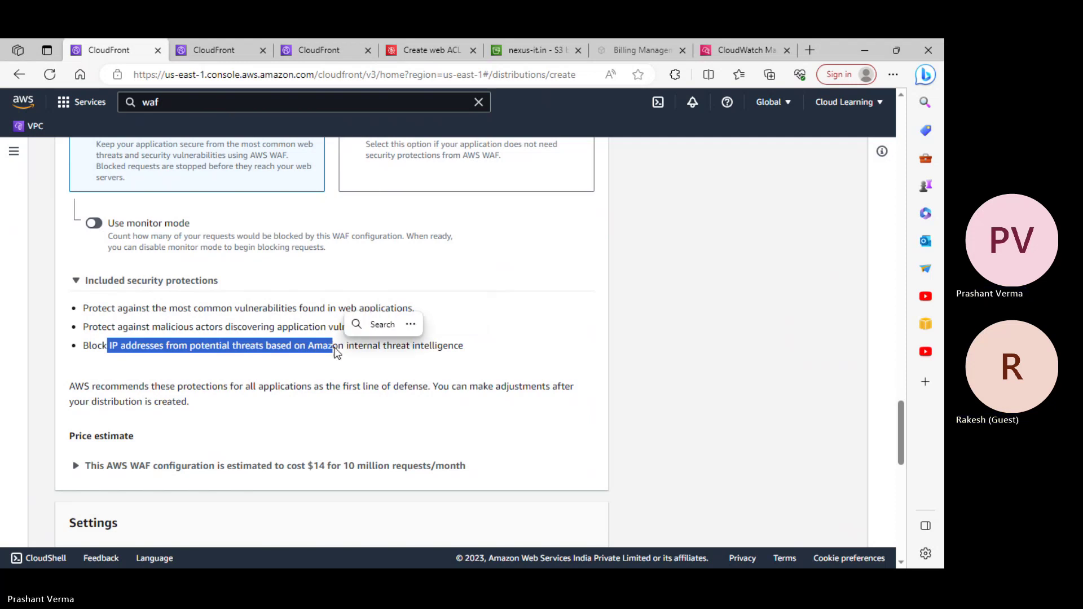
click(276, 374)
scroll(272, 371, up, 2)
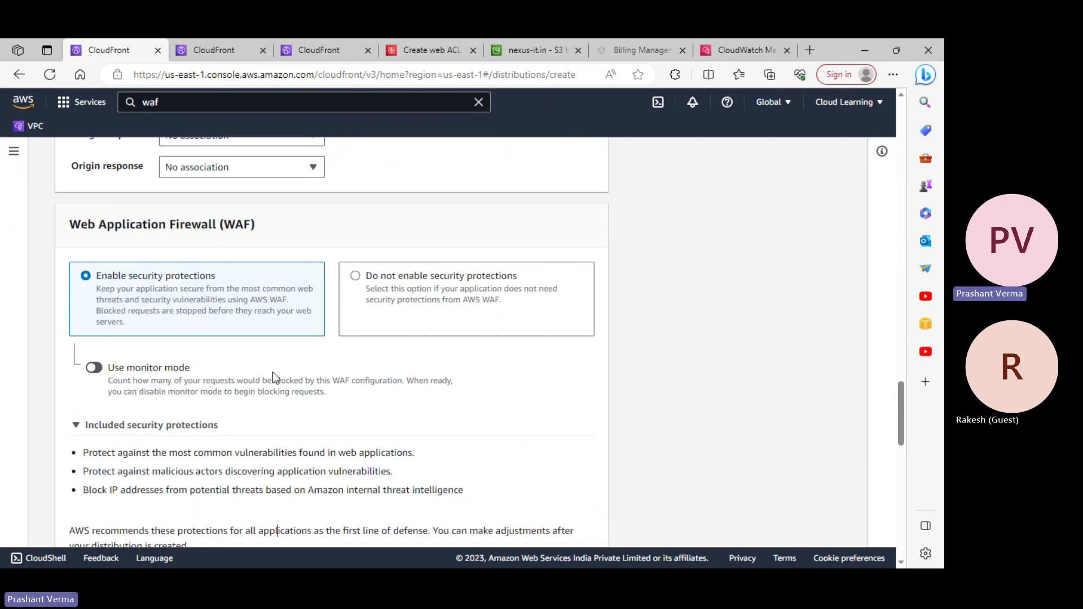
scroll(169, 306, down, 1)
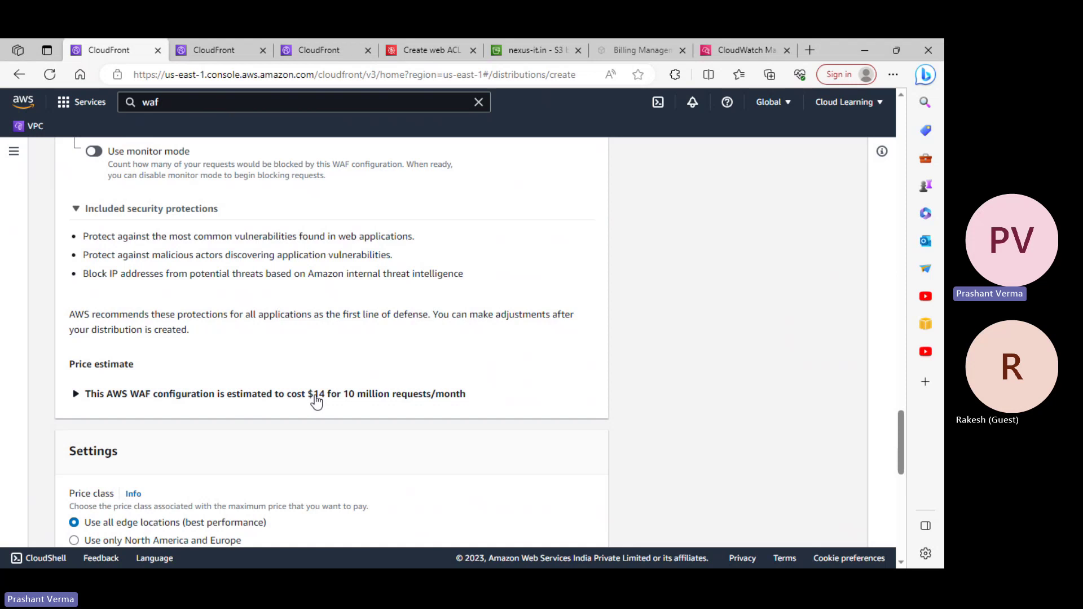
- Return to the web ACL creation page and leave it for the Web ACLs list
click(217, 46)
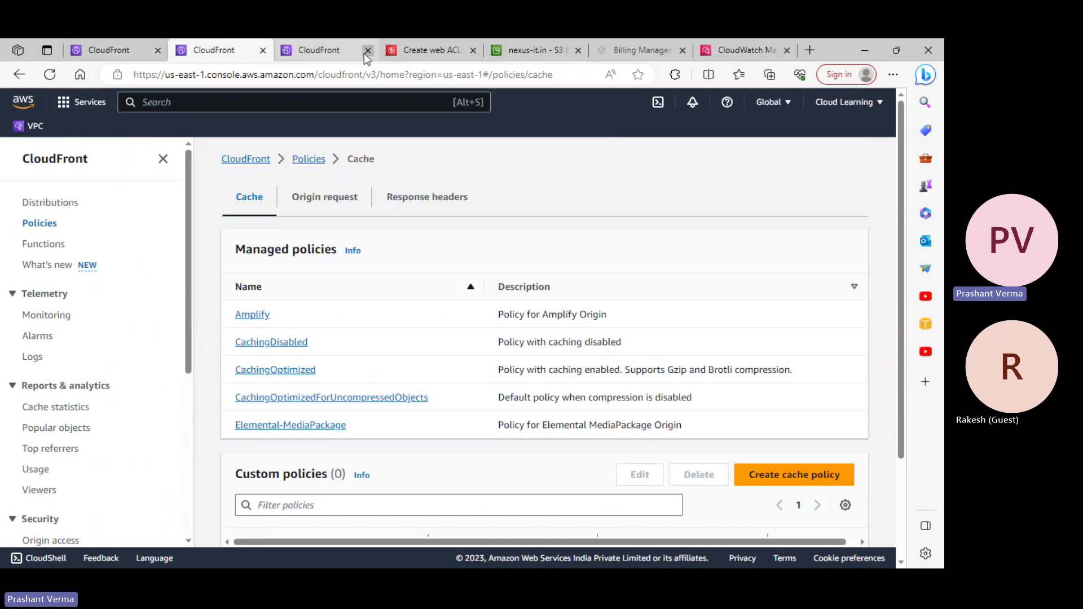
click(432, 51)
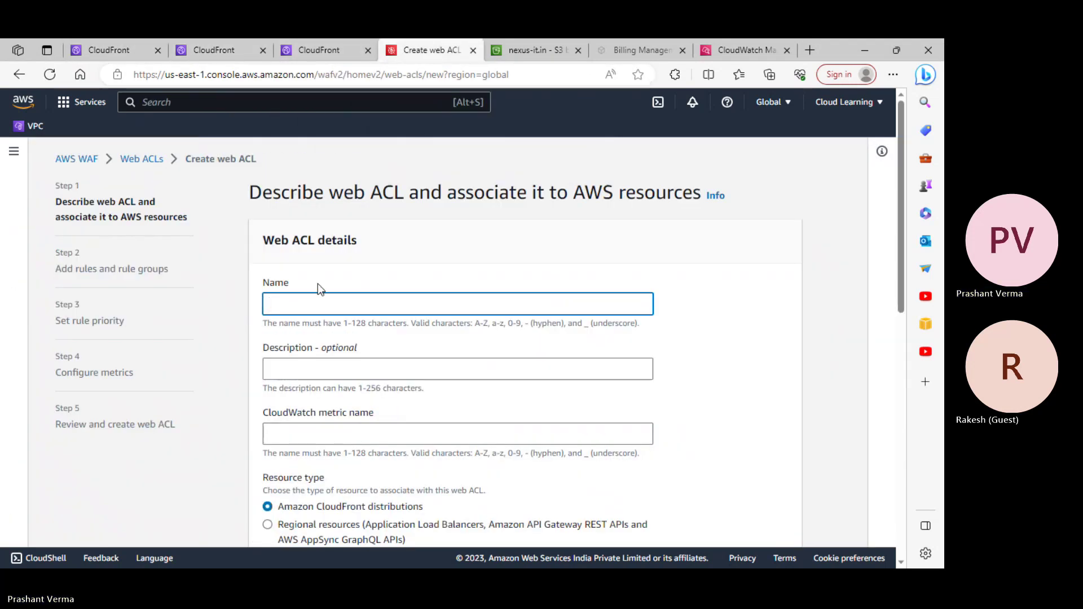
click(136, 160)
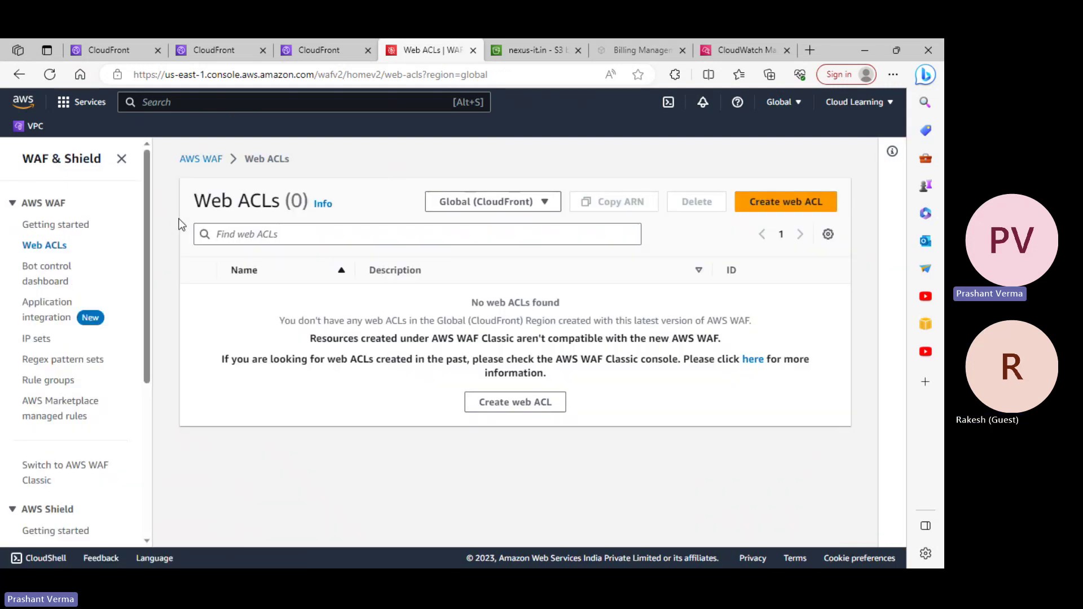
- Look over the WAF & Shield navigation entries and return to the Web Application Firewall section of the distribution form
scroll(61, 364, down, 3)
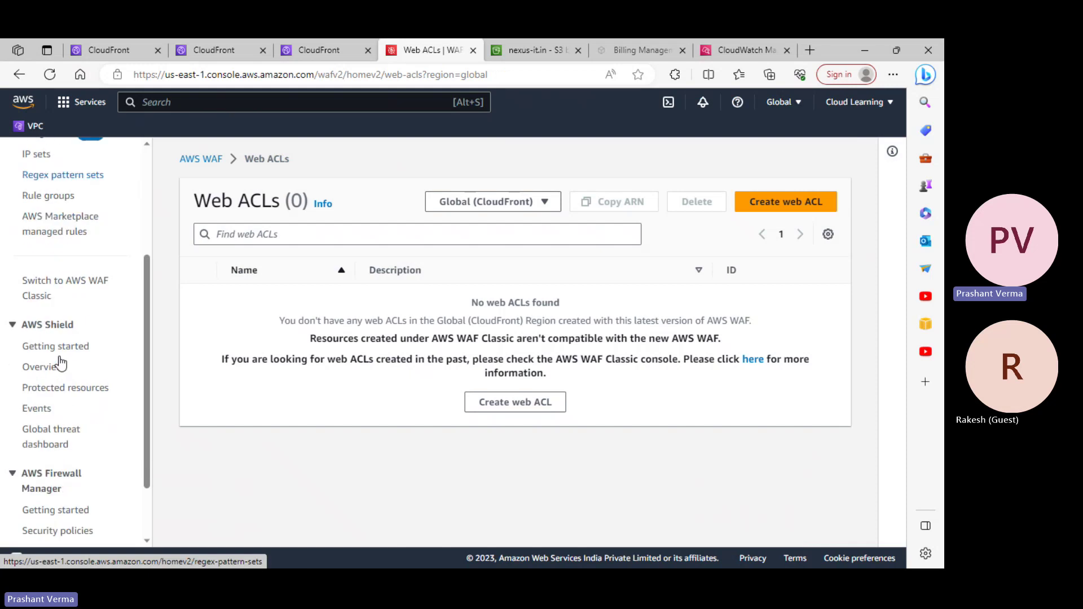
scroll(138, 343, up, 3)
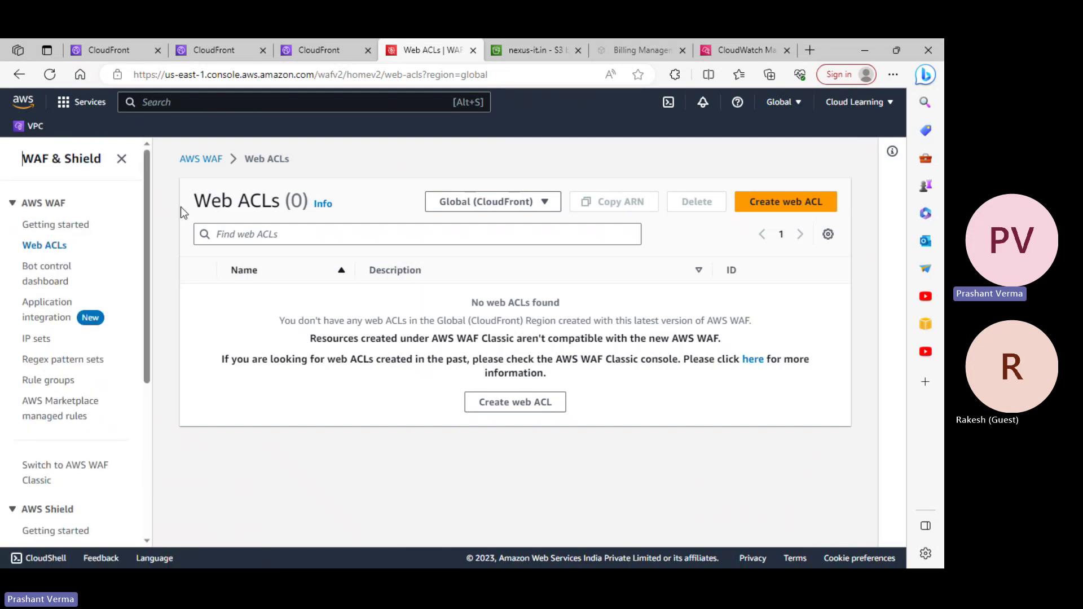
click(130, 45)
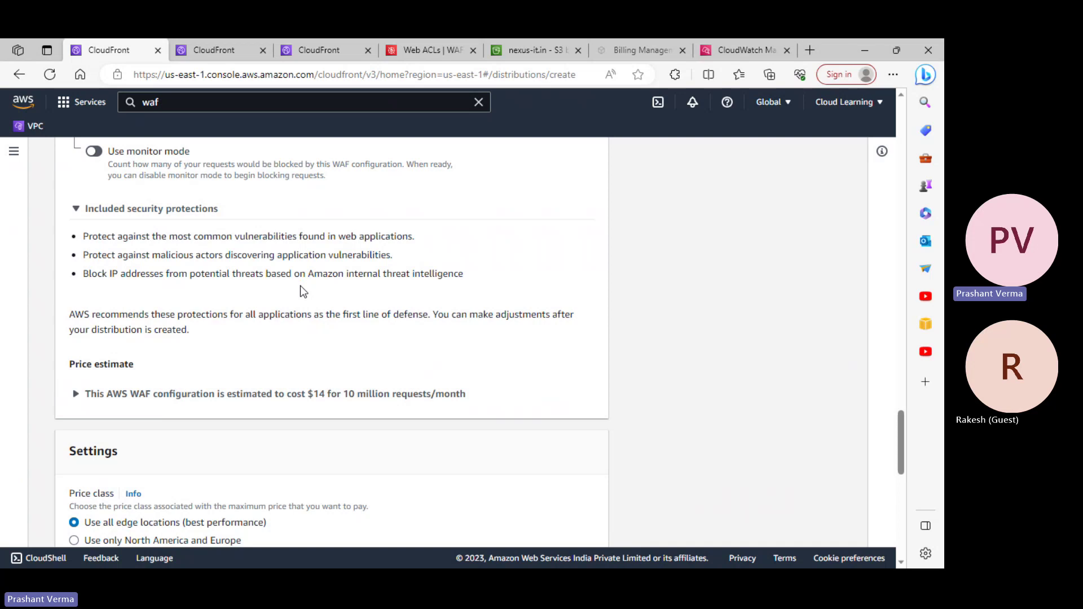
scroll(301, 287, up, 1)
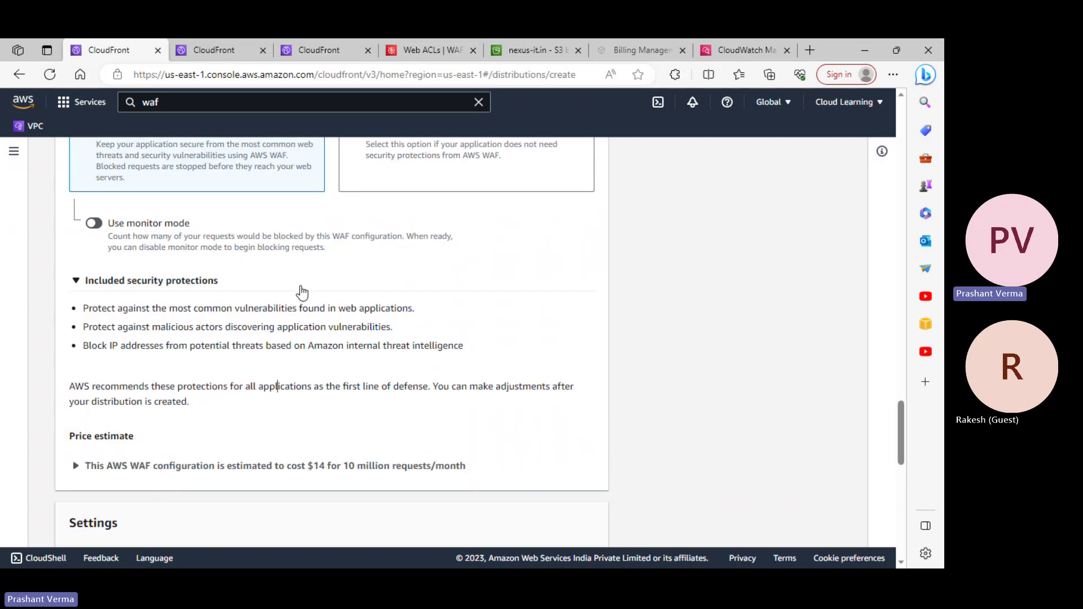
scroll(302, 292, up, 2)
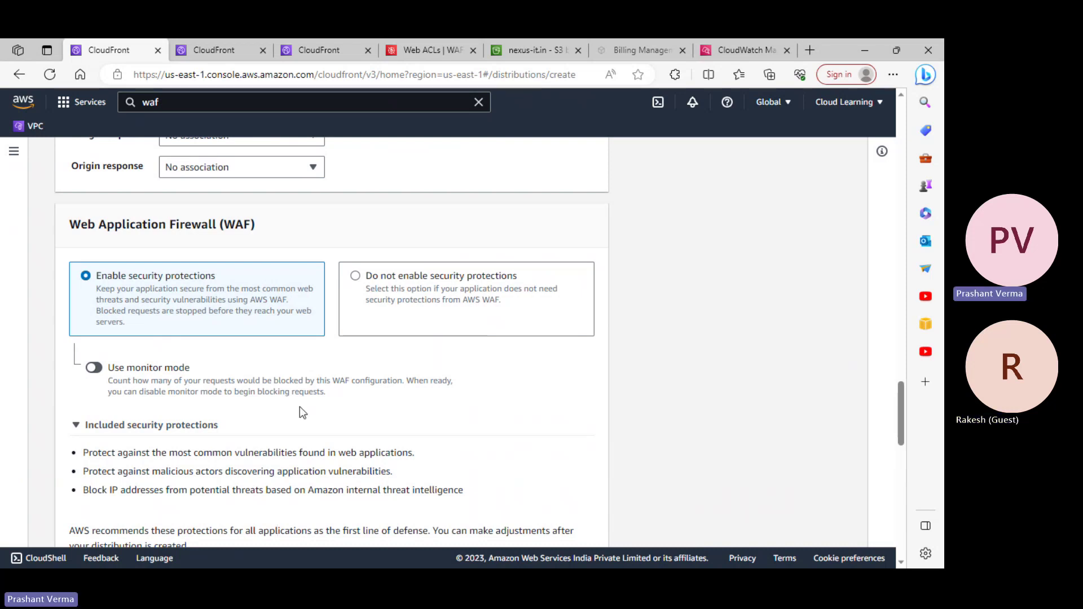
- Toggle WAF monitor mode and switch between Do not enable security protections and Enable security protections
click(107, 371)
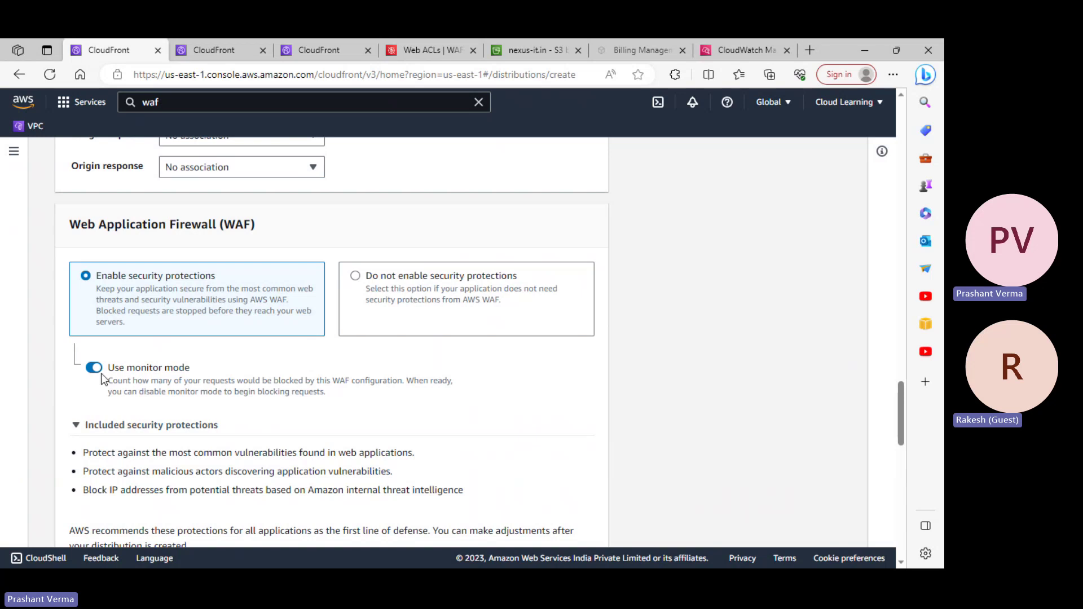
click(143, 374)
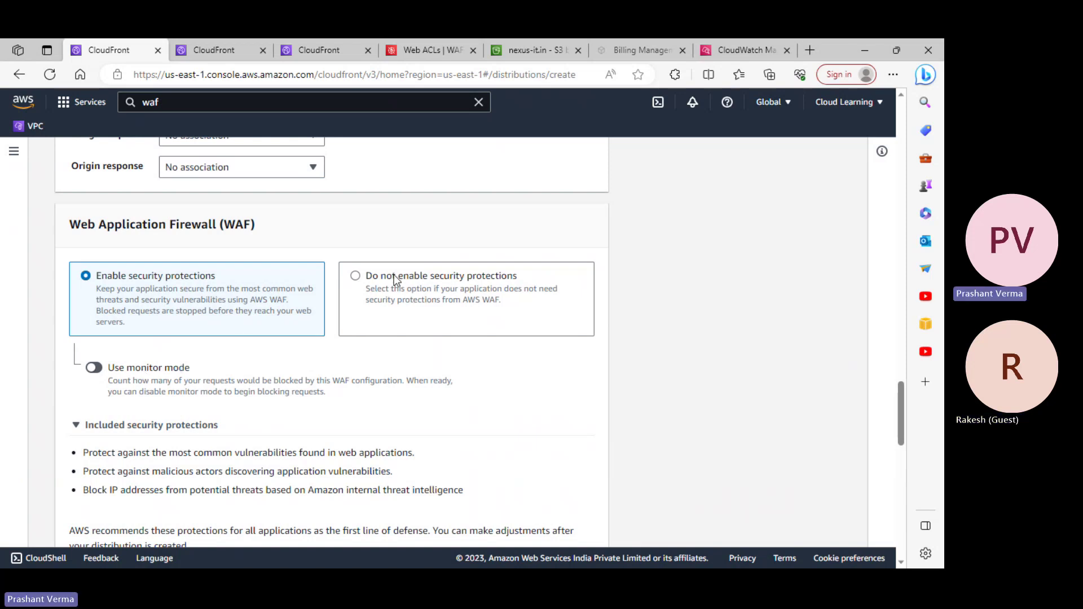
click(403, 288)
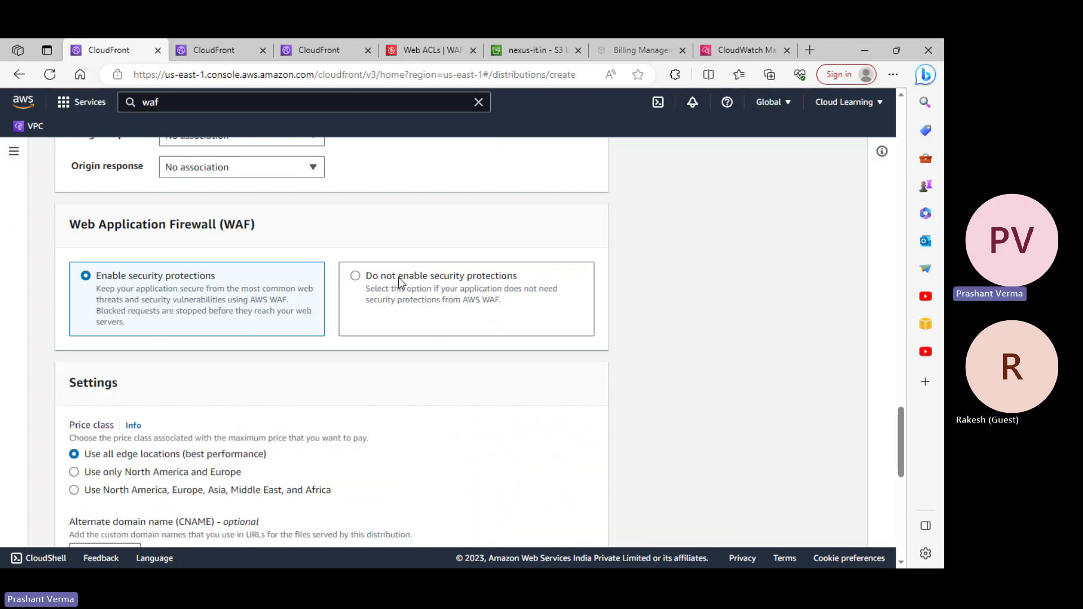
click(187, 289)
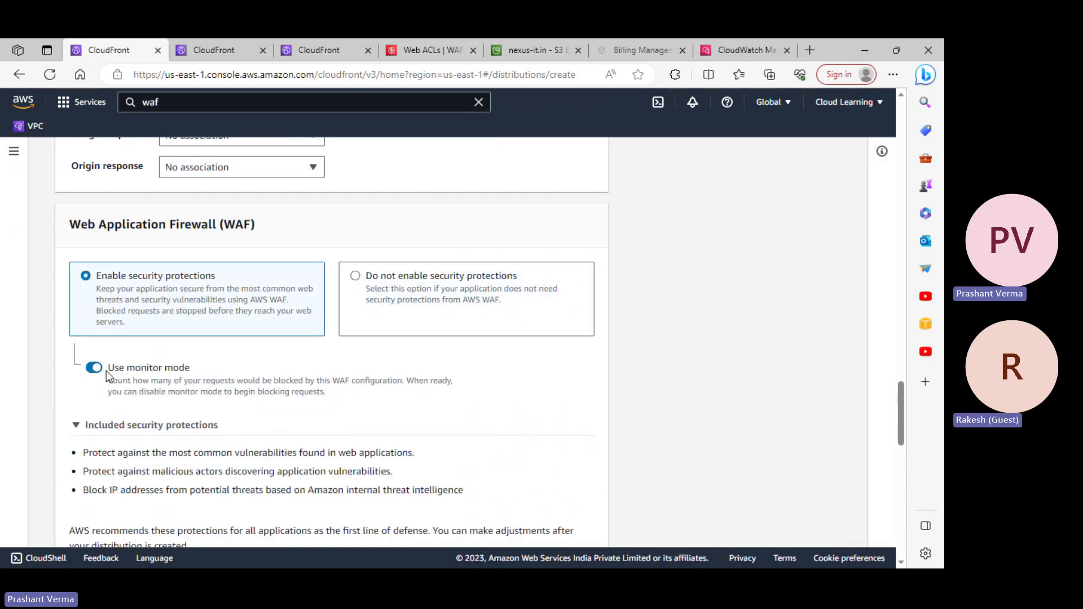
- Check the WAF price estimate and choose Do not enable security protections for the distribution
scroll(222, 390, down, 6)
scroll(222, 386, up, 5)
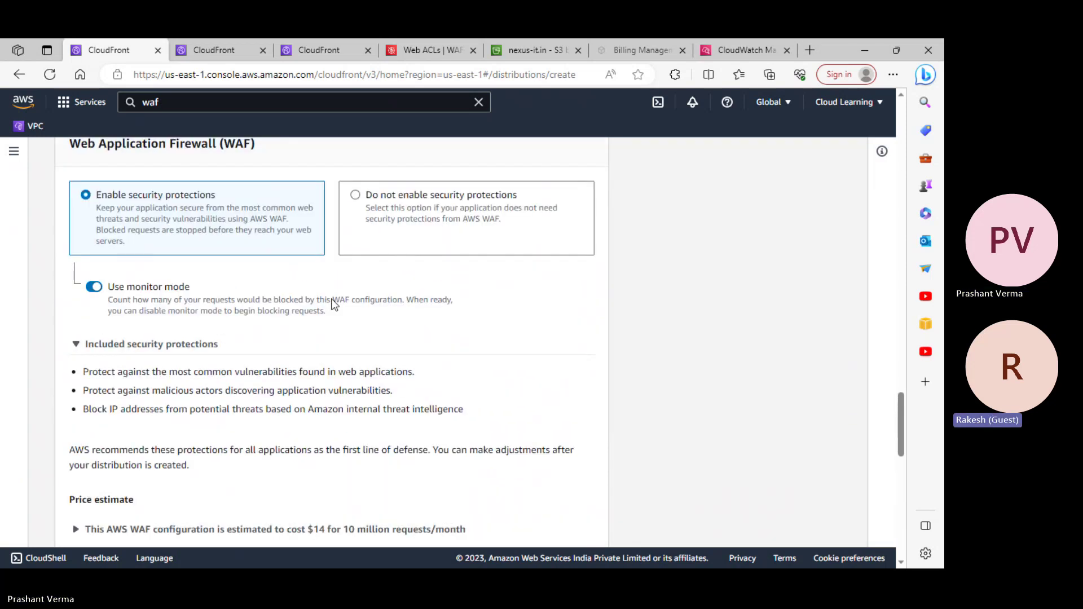
scroll(333, 299, down, 1)
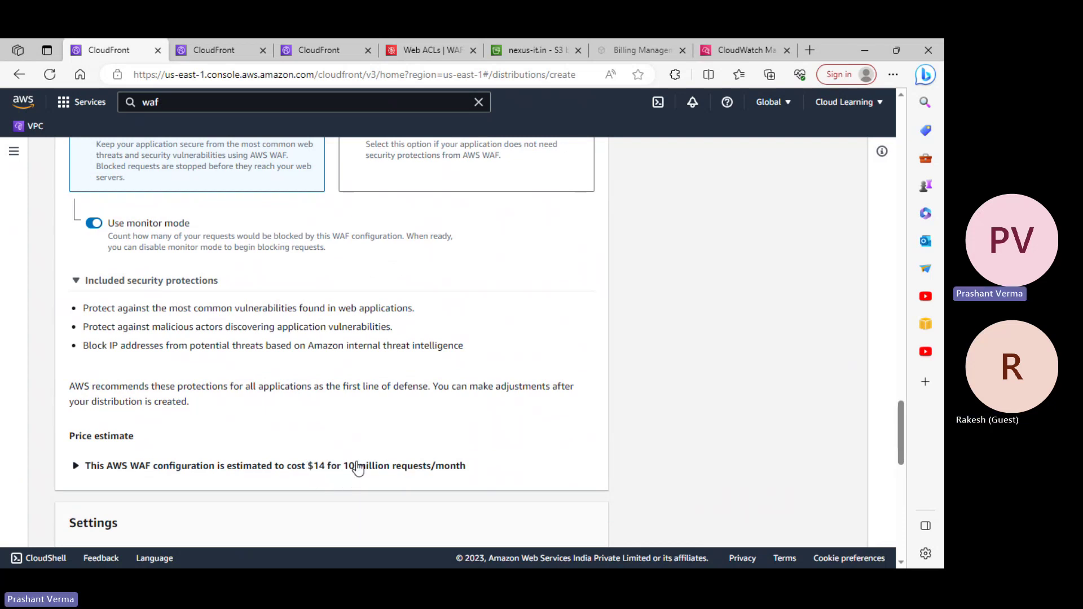
scroll(357, 467, up, 3)
click(368, 277)
scroll(421, 403, down, 6)
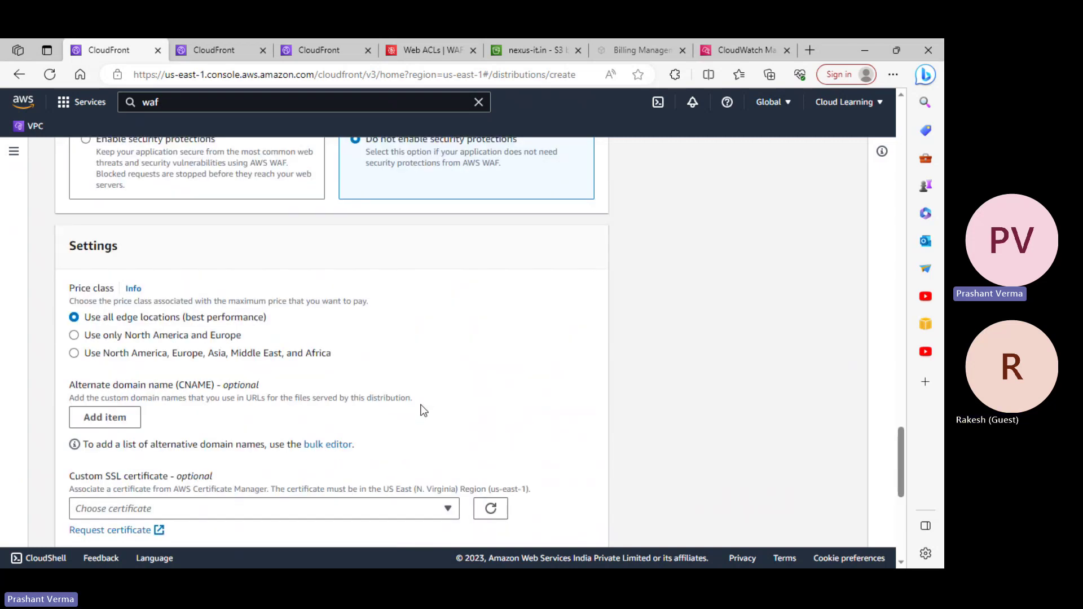
- Review the distribution settings again from default cache behavior, viewer and cache policies down to the price class
scroll(422, 405, up, 2)
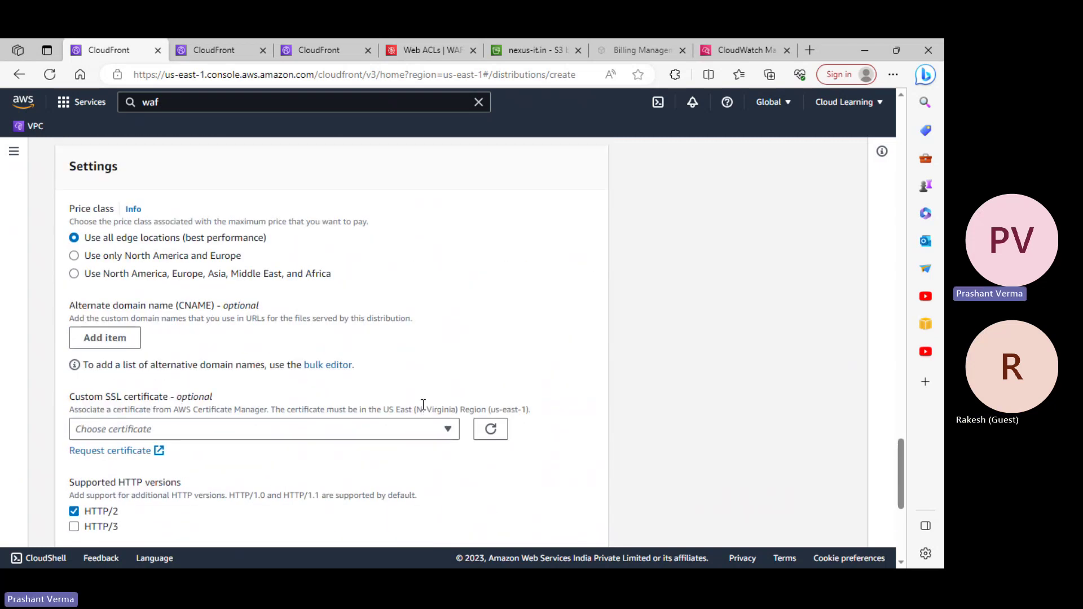
scroll(407, 364, up, 12)
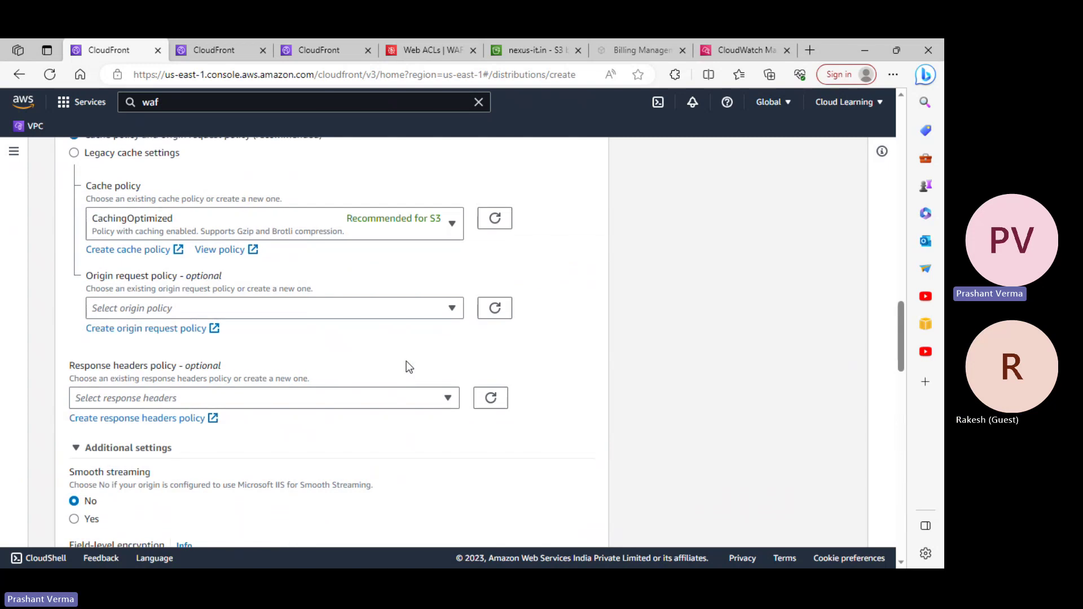
scroll(408, 367, up, 9)
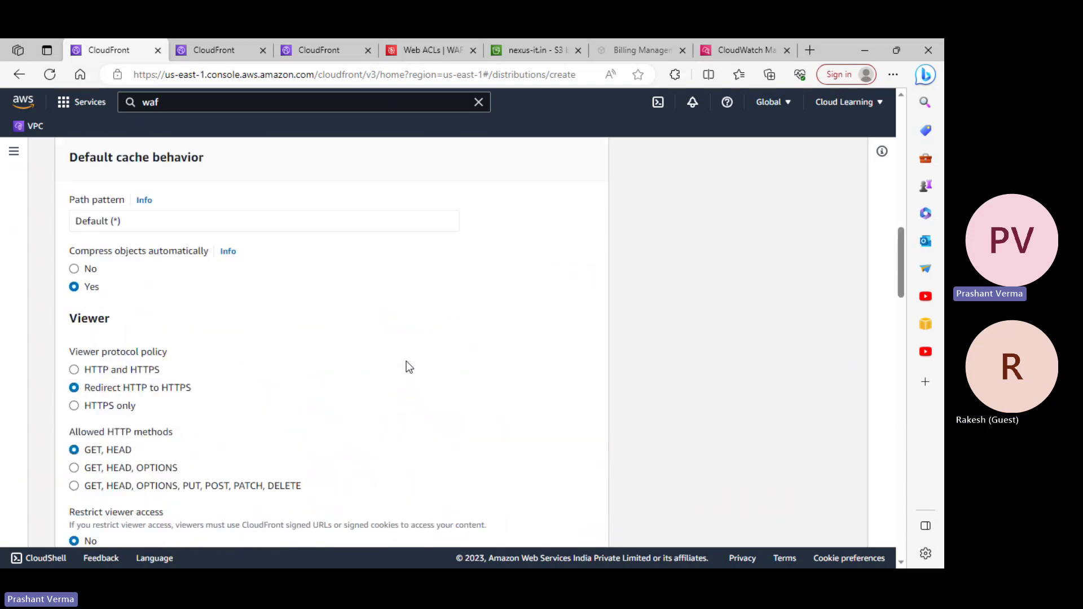
scroll(409, 367, up, 1)
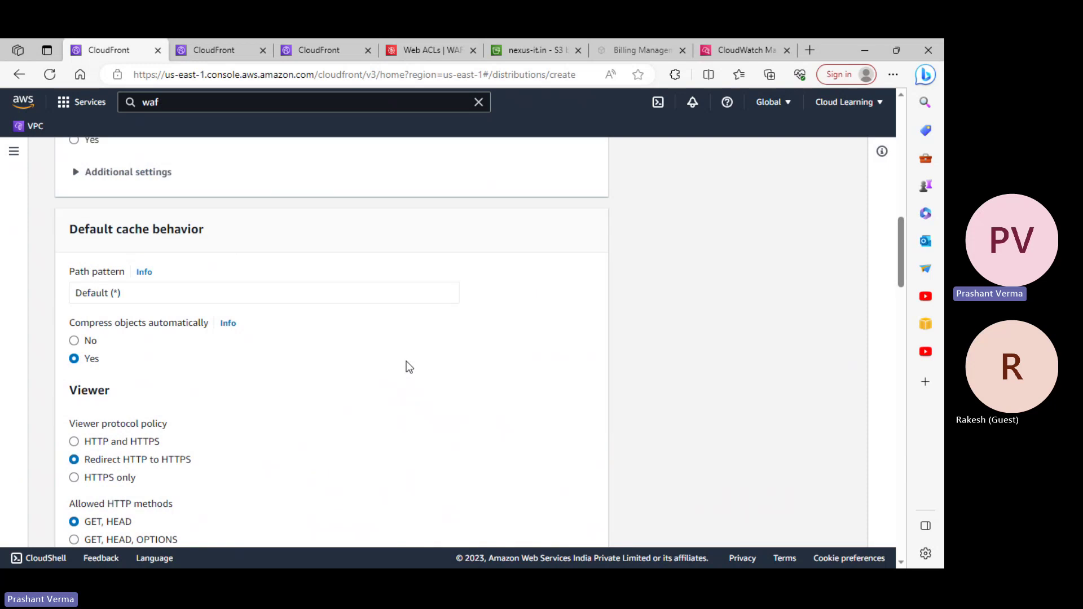
scroll(409, 367, down, 2)
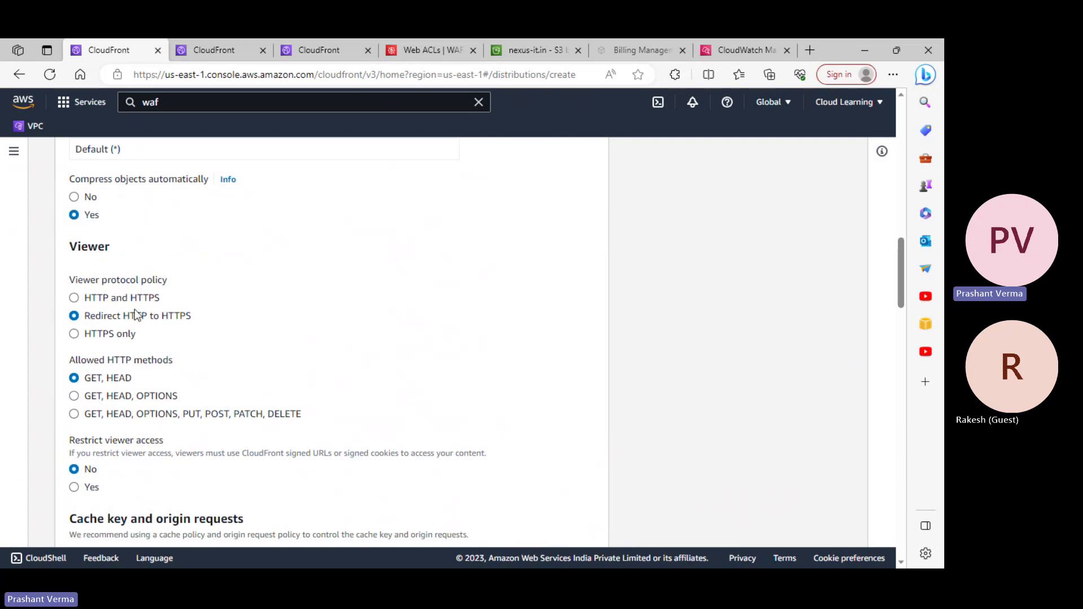
scroll(155, 337, down, 5)
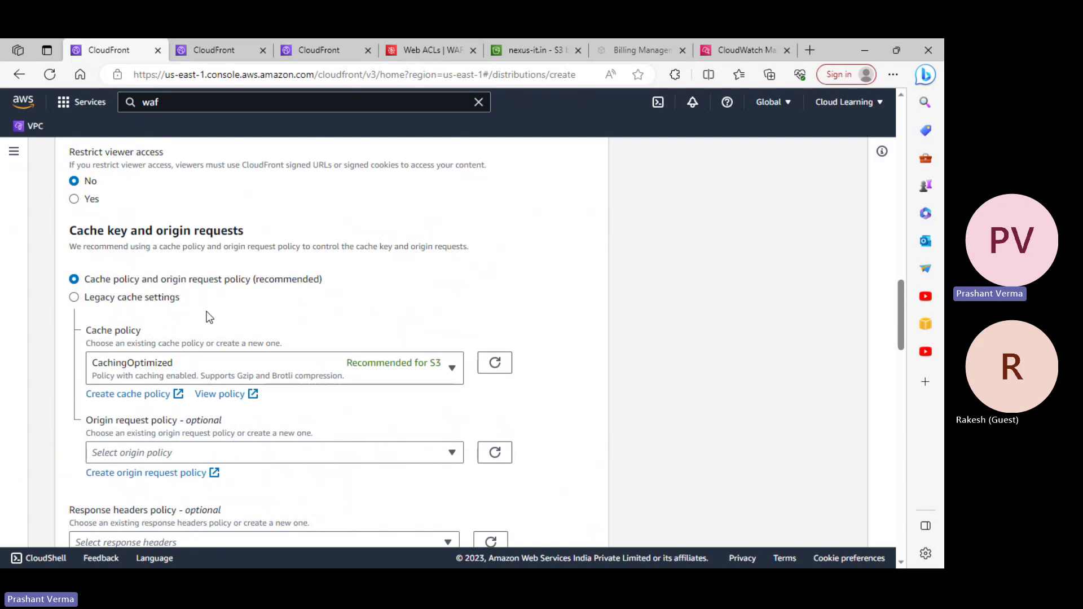
scroll(270, 321, down, 8)
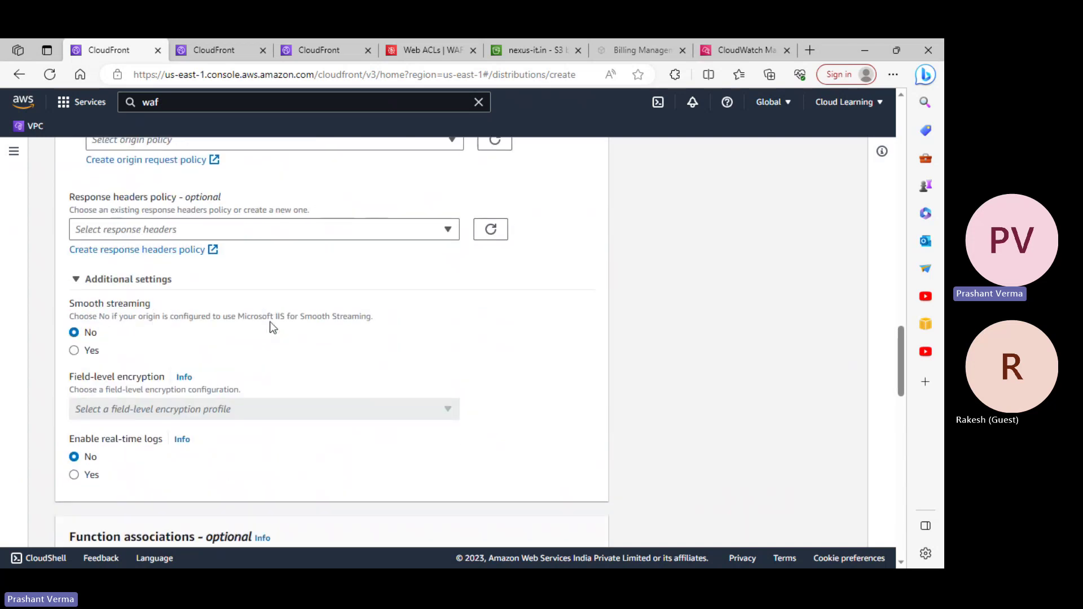
scroll(270, 322, down, 4)
scroll(426, 401, down, 6)
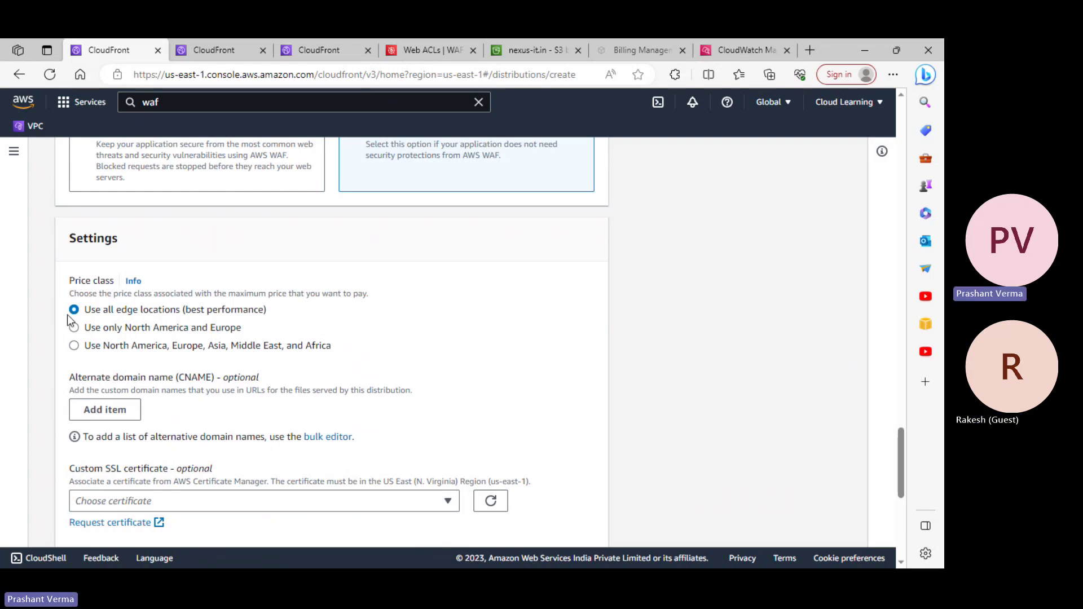
- Try the price class options and choose Use North America, Europe, Asia, Middle East, and Africa
click(110, 329)
click(112, 311)
click(92, 347)
- Select the nexus-it.in ACM certificate as the distribution's custom SSL certificate
scroll(296, 372, down, 1)
scroll(300, 378, down, 2)
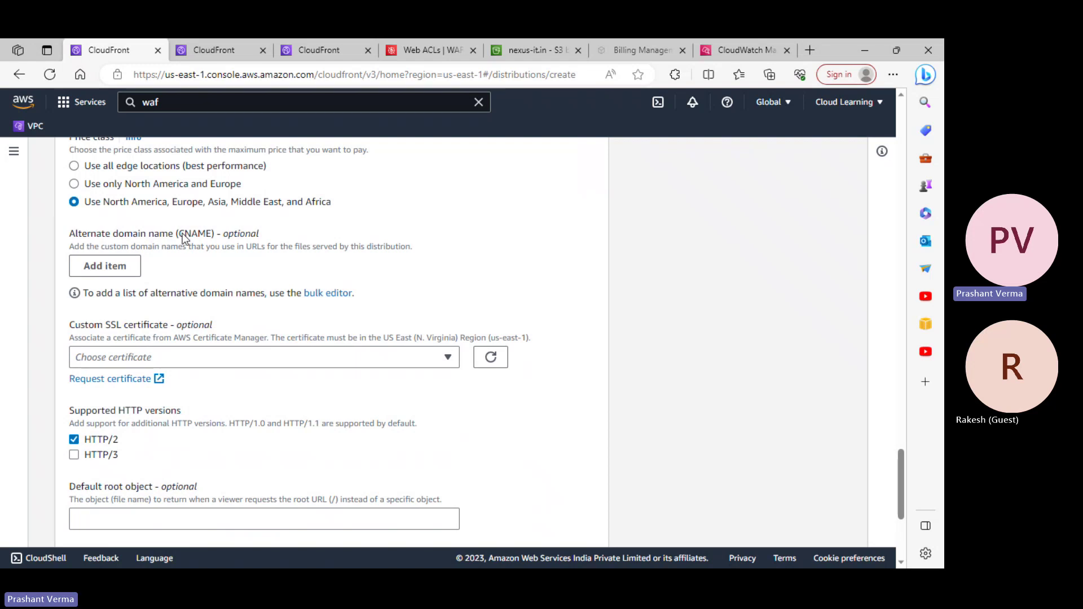
click(126, 360)
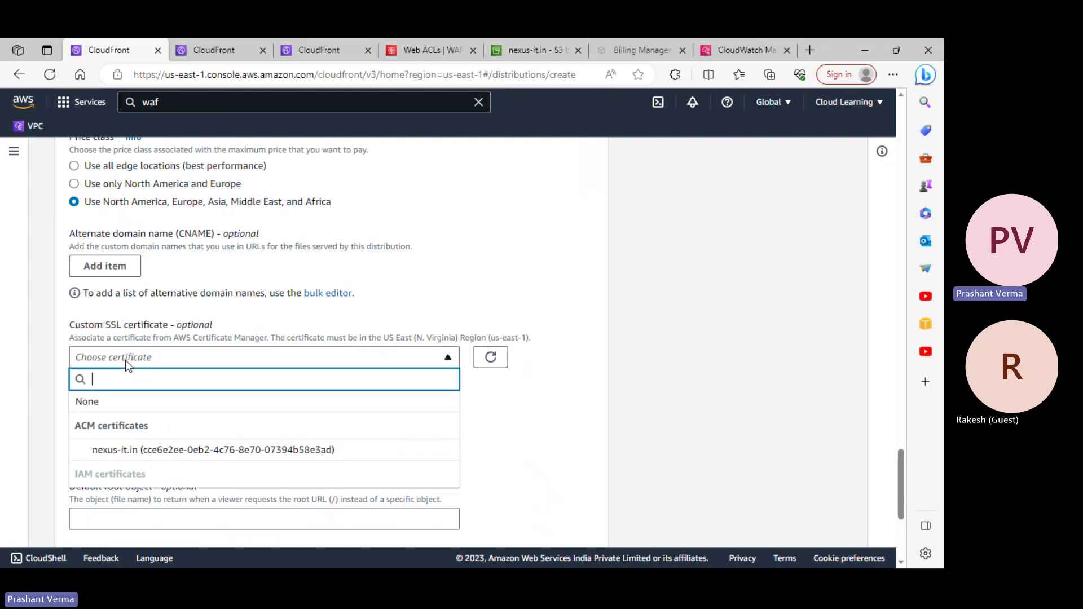
click(150, 450)
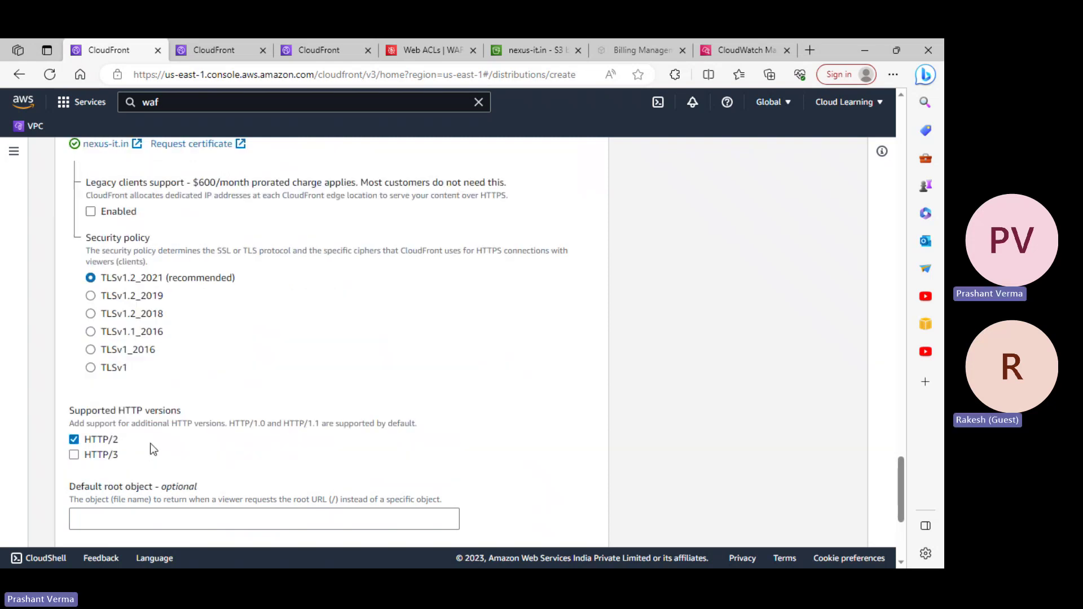
- Examine the available custom SSL certificates, the legacy clients support option and the TLS security policy choices
scroll(302, 294, up, 3)
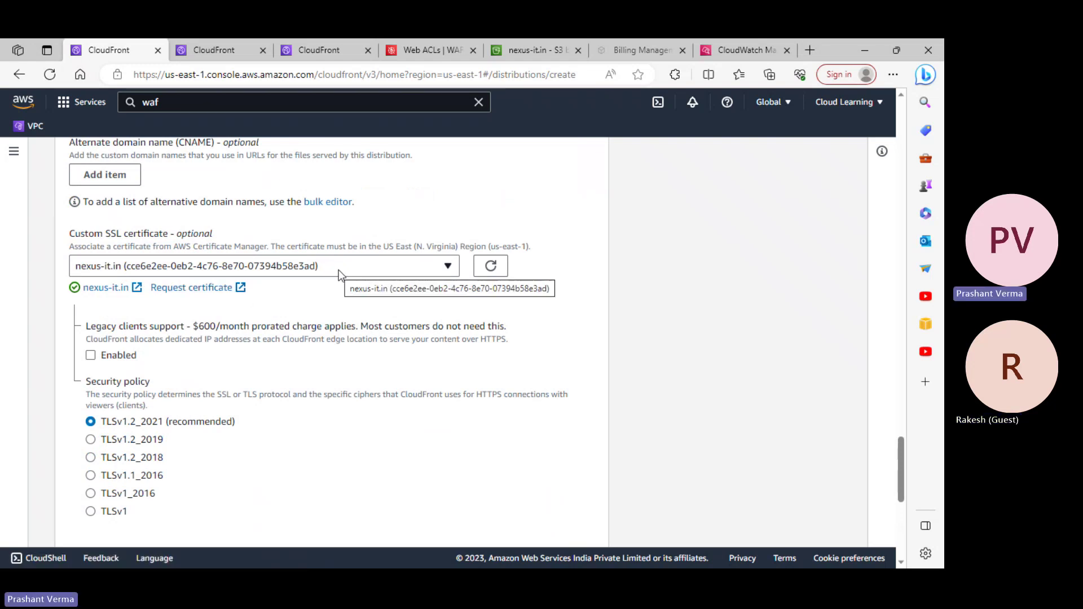
click(303, 266)
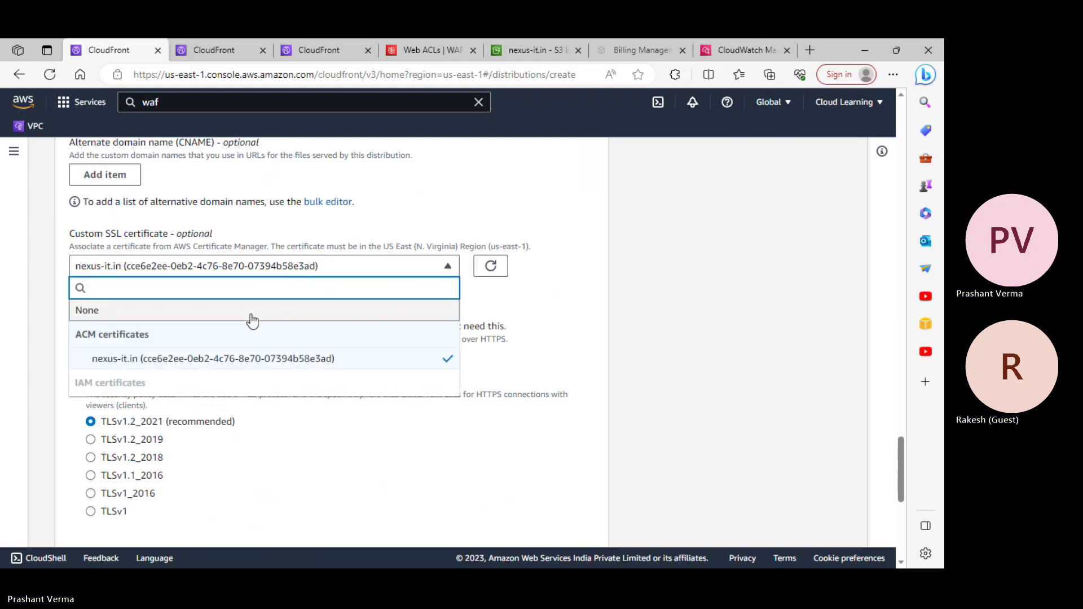
click(556, 284)
scroll(536, 326, down, 3)
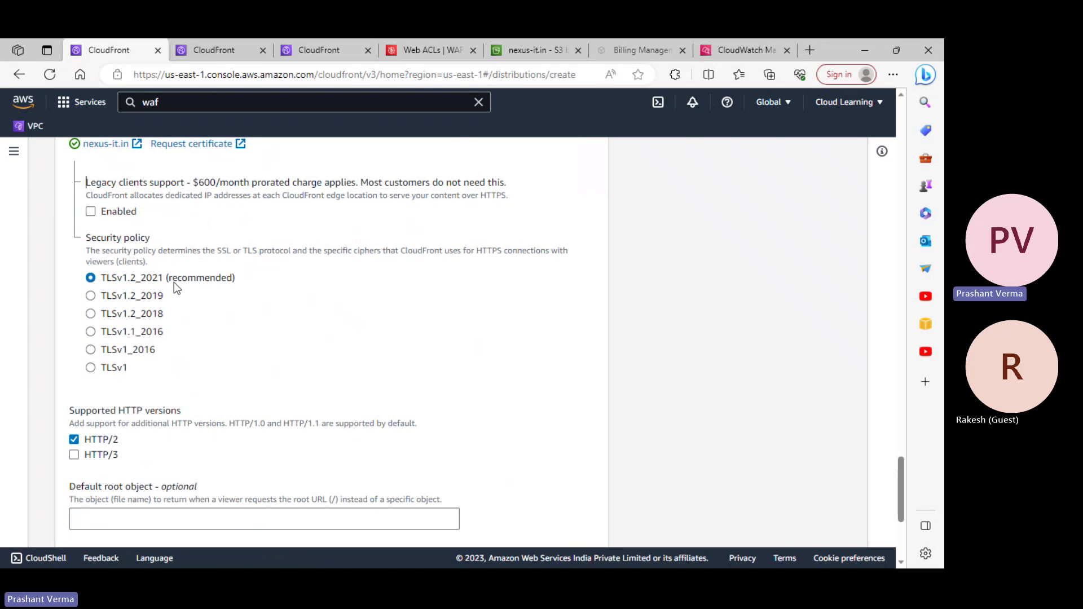
scroll(174, 285, up, 1)
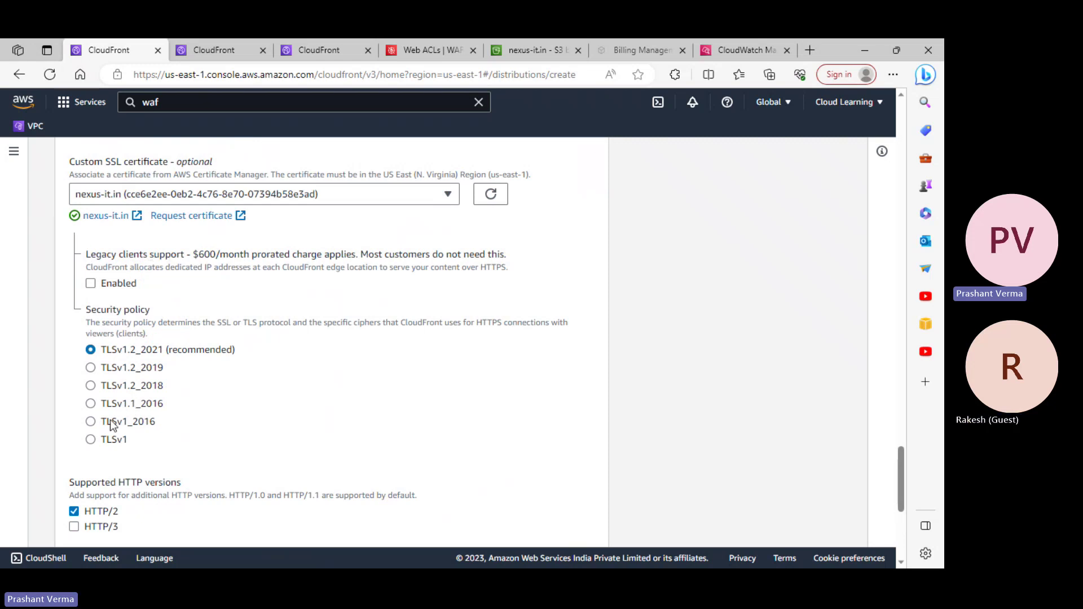
scroll(151, 236, up, 1)
- Set the custom SSL certificate to None, compare the remaining settings, and reselect the nexus-it.in certificate
click(280, 262)
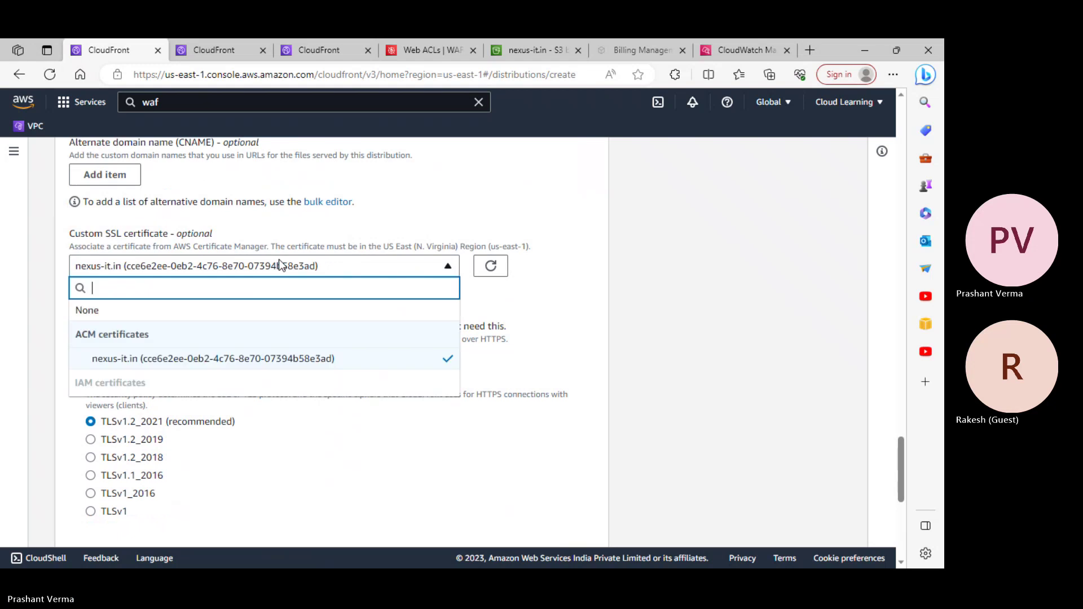
click(135, 312)
scroll(385, 356, down, 1)
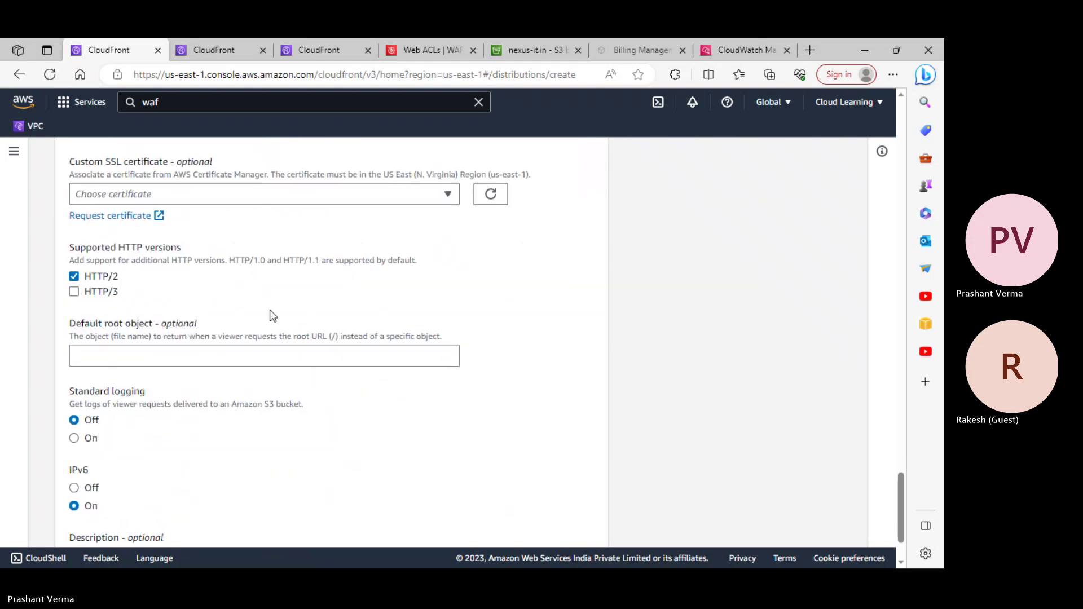
scroll(271, 319, down, 1)
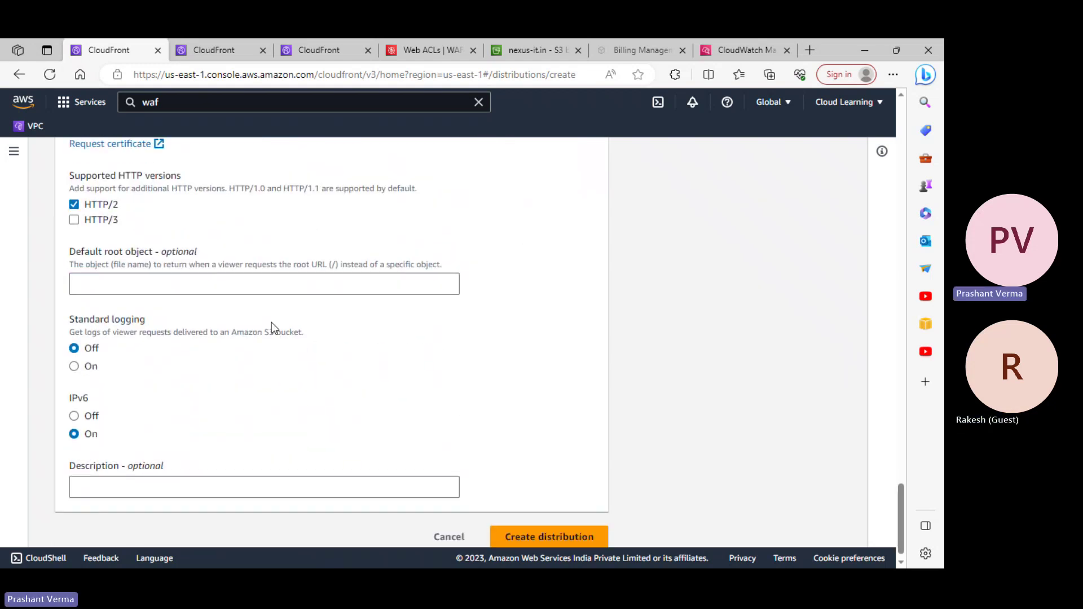
scroll(272, 323, up, 2)
click(170, 269)
click(152, 360)
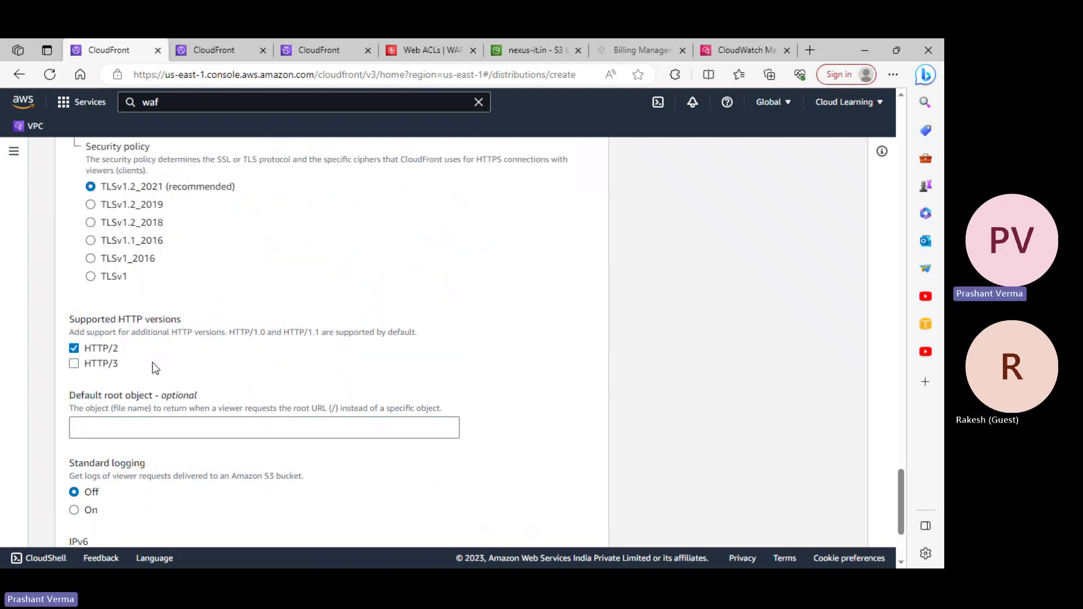
- Check the default root object field and toggle HTTP/3 support on and back off
scroll(201, 374, down, 1)
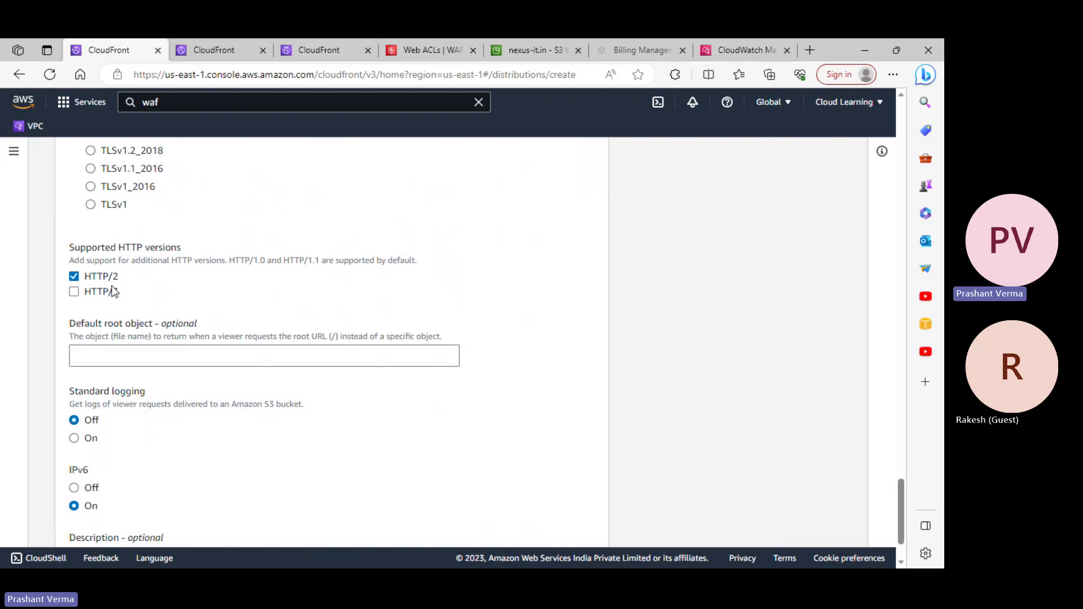
click(197, 357)
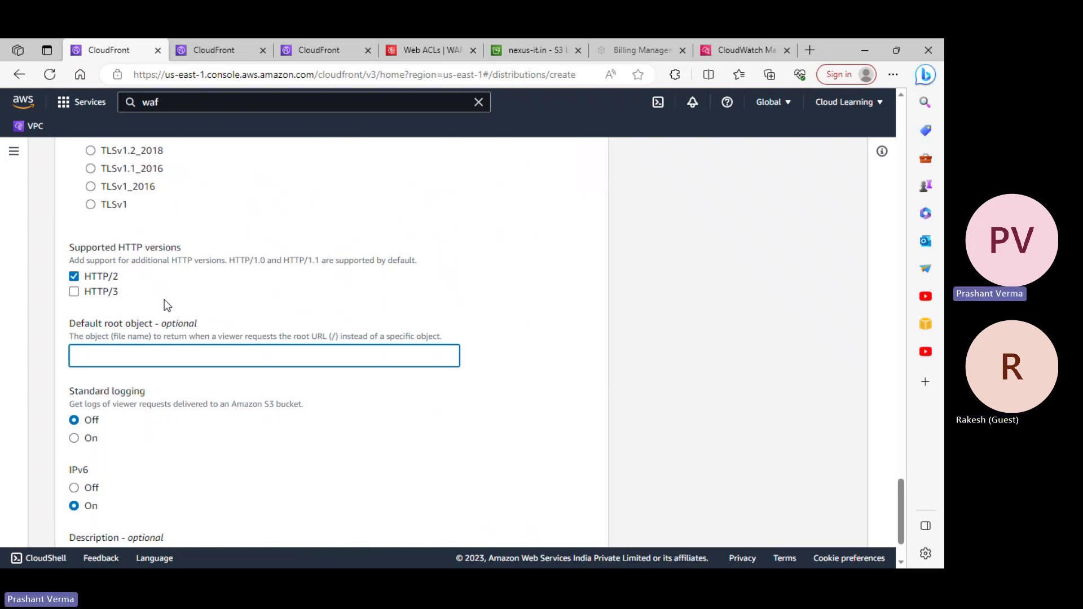
click(100, 299)
click(100, 300)
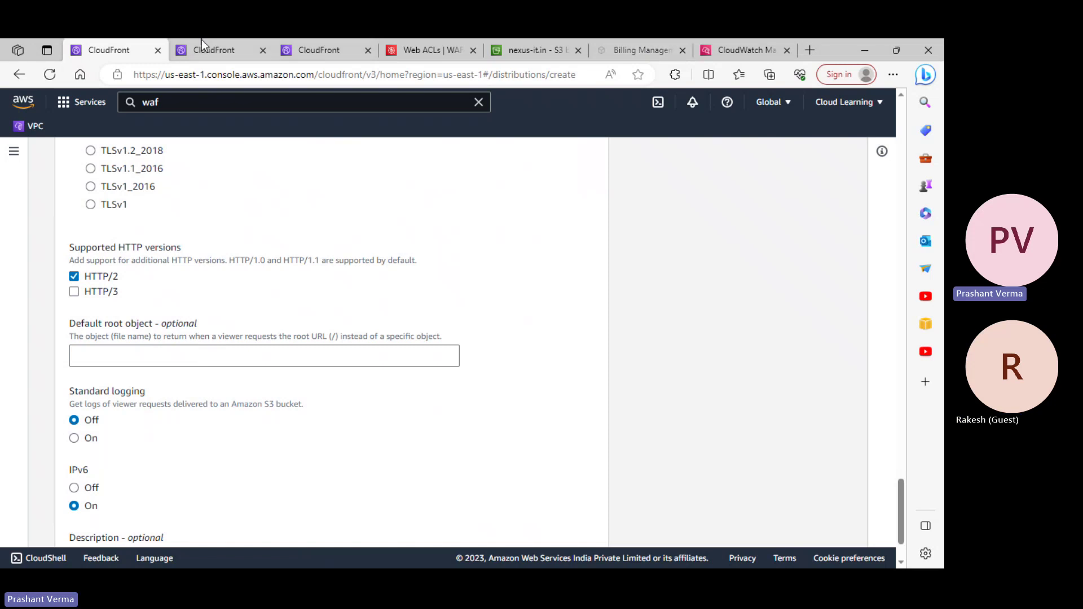
mouse_move(352, 55)
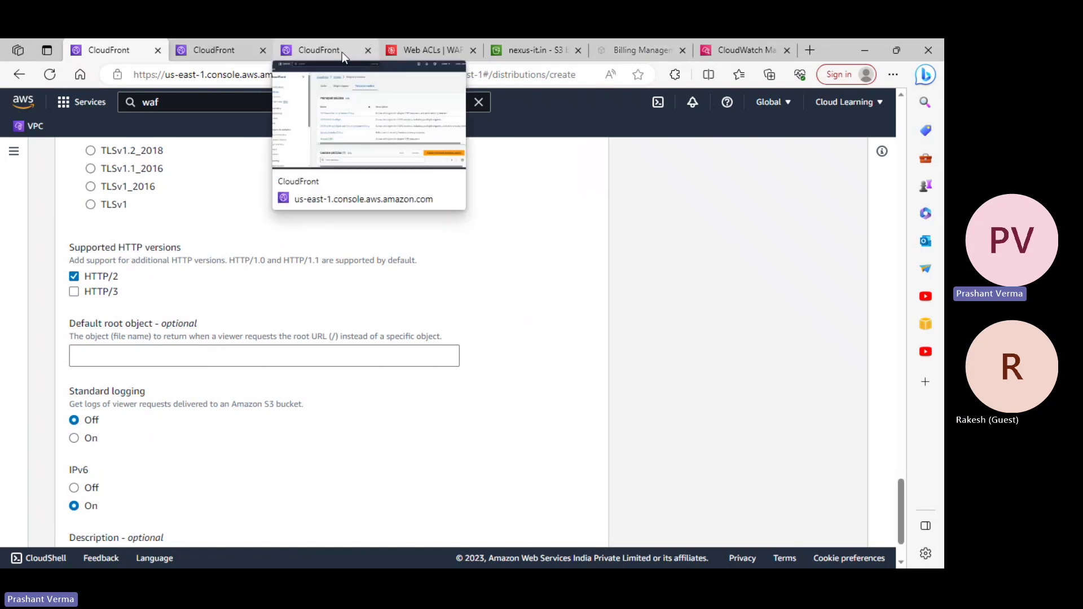
- Open the S3 service in a new browser tab and open the nexus-it.in bucket
mouse_move(225, 54)
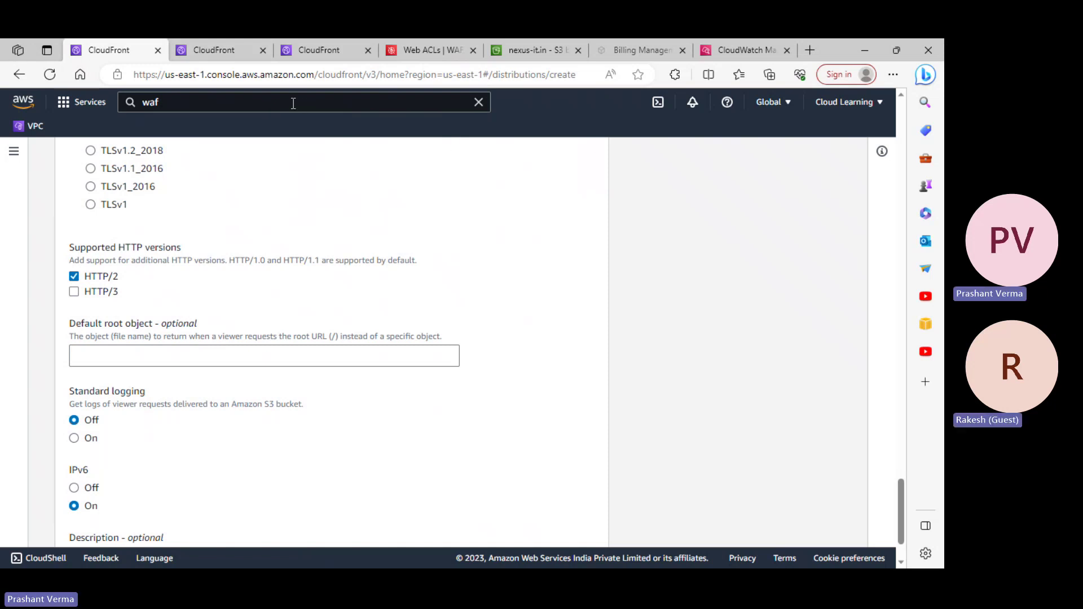
drag(294, 104, 91, 97)
text(s3)
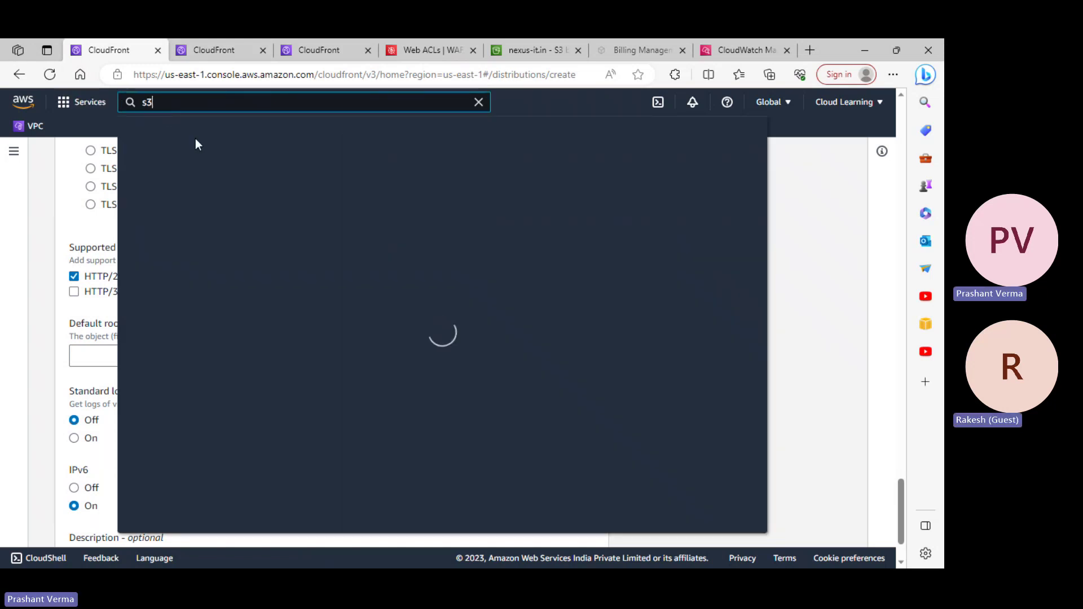
right_click(346, 235)
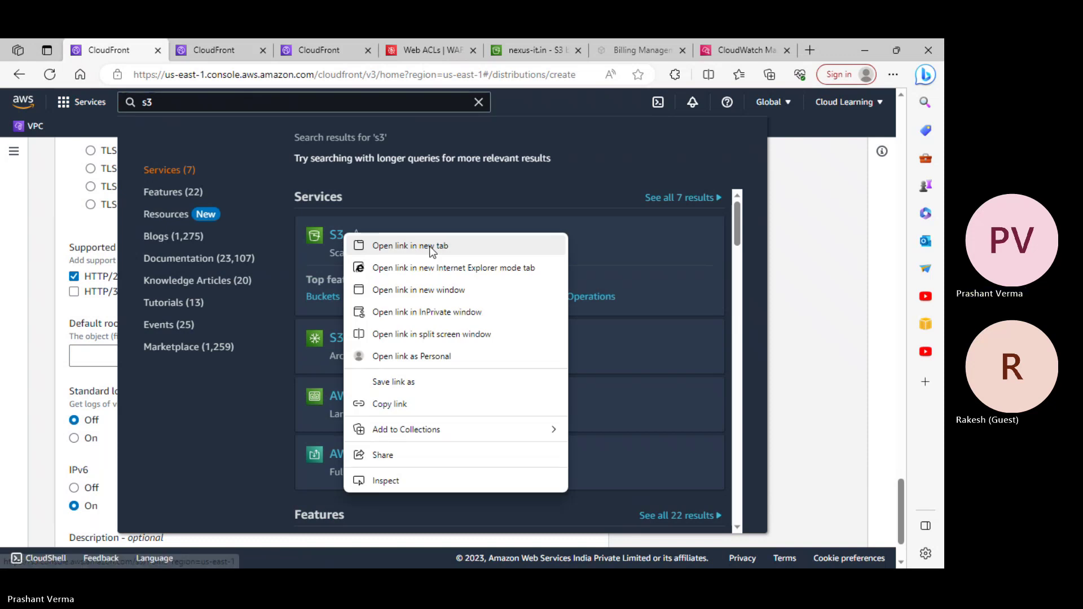
click(428, 246)
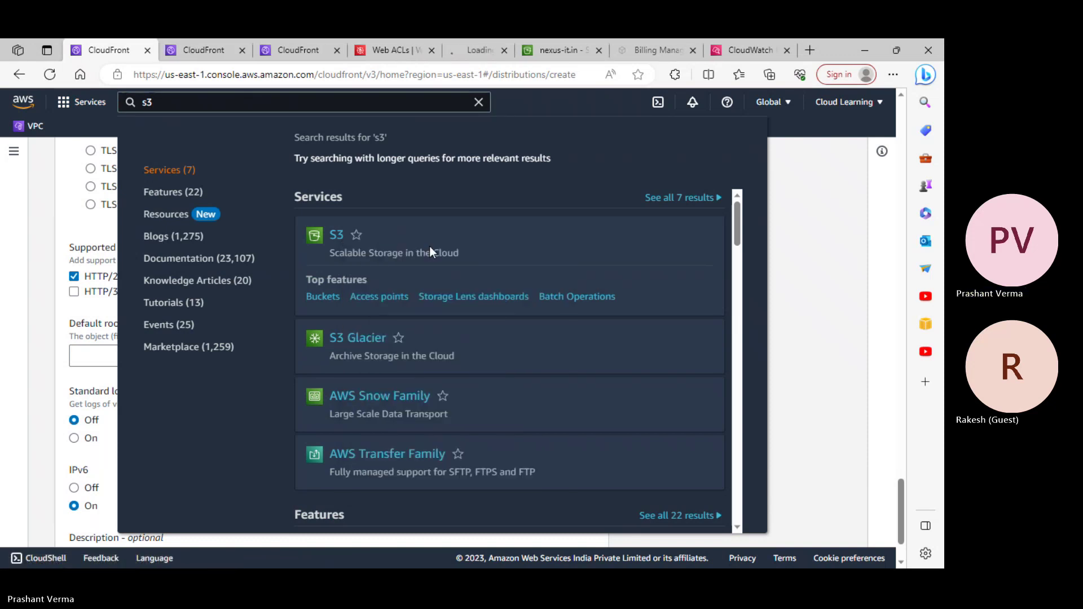
click(482, 51)
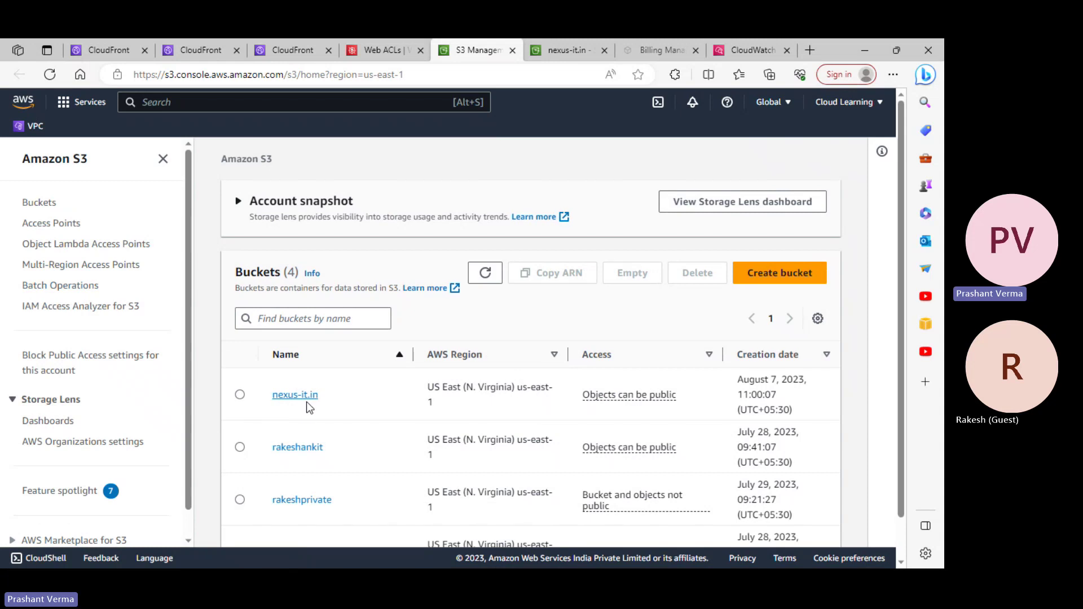
click(304, 401)
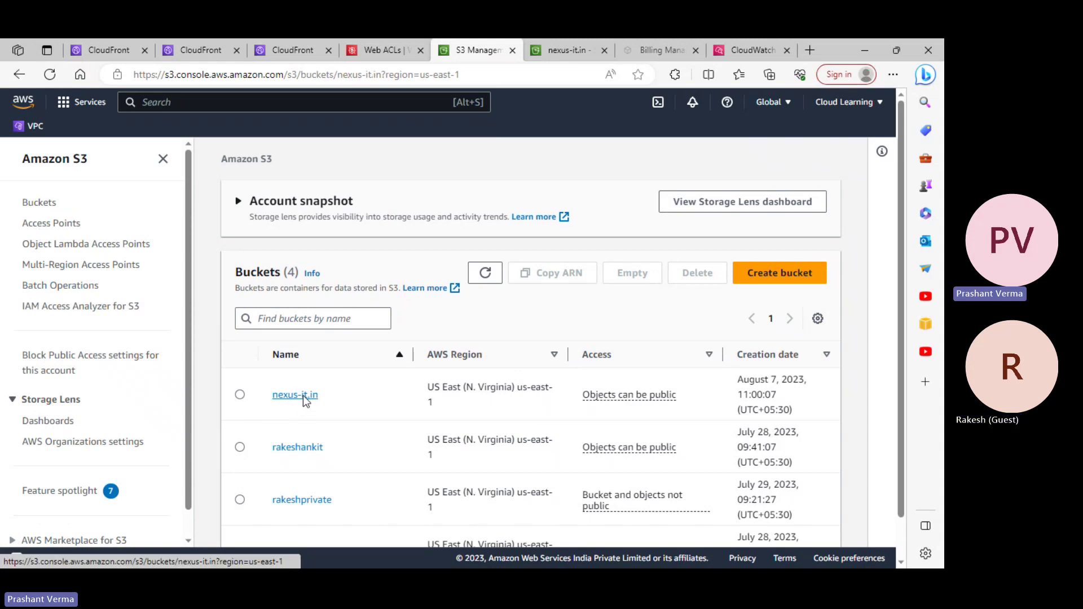
scroll(375, 363, down, 3)
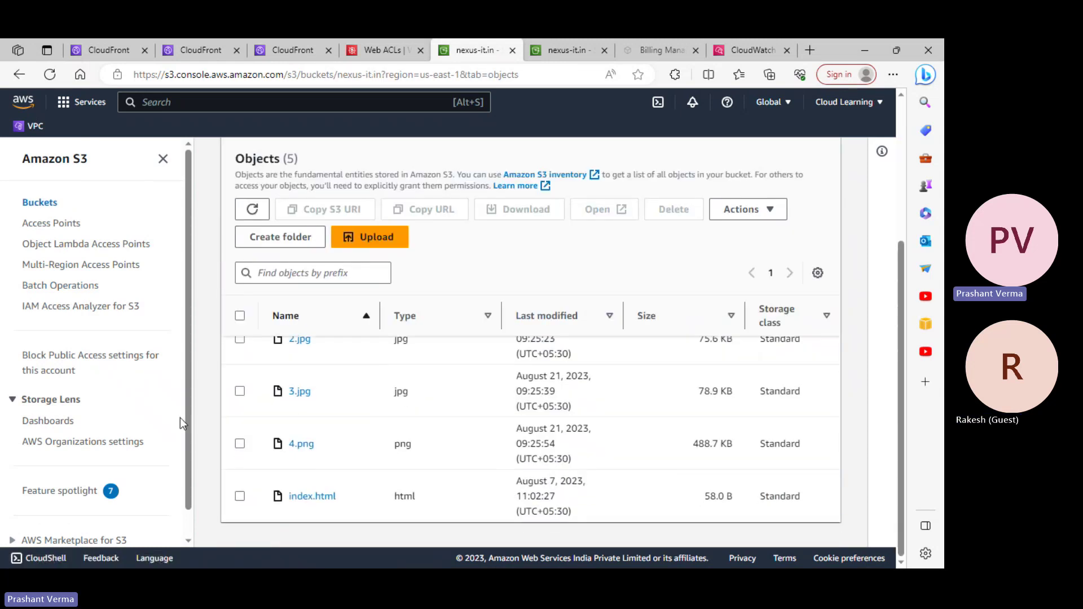
click(240, 392)
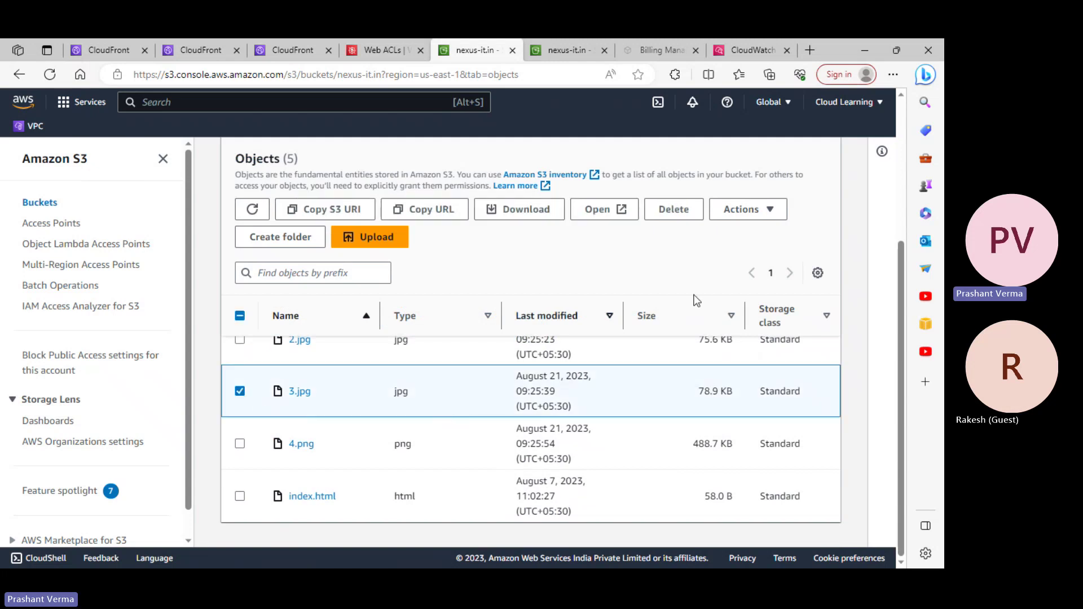
click(762, 211)
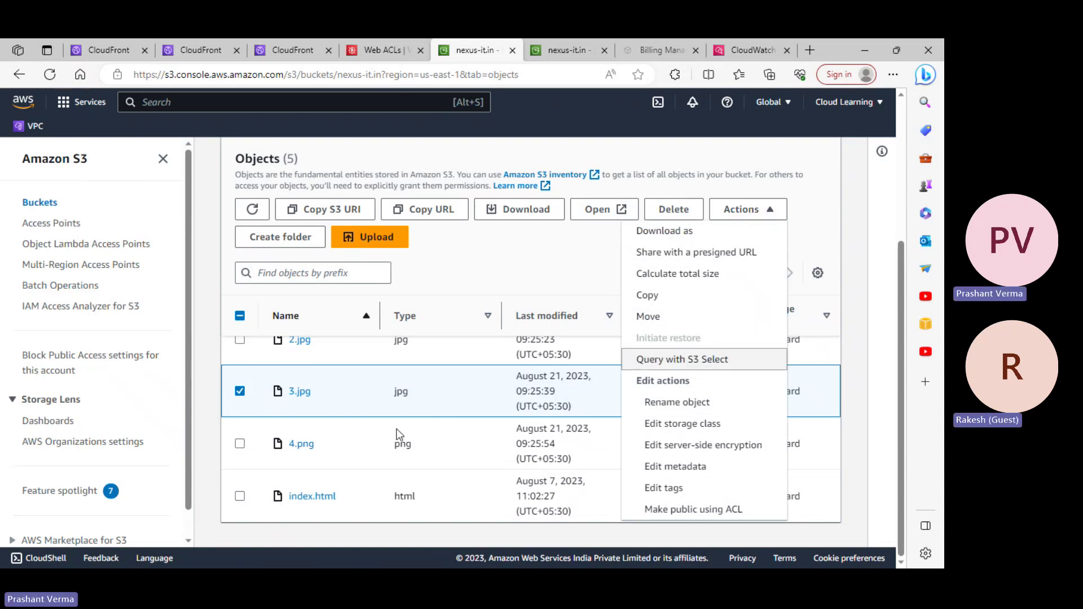
scroll(399, 434, up, 2)
scroll(346, 438, down, 2)
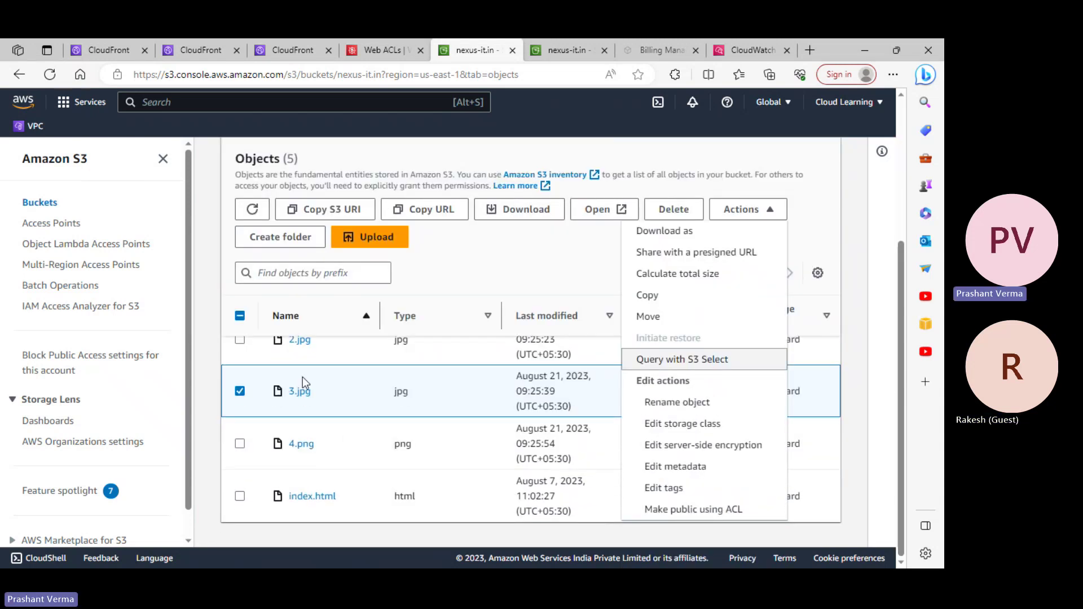
click(682, 414)
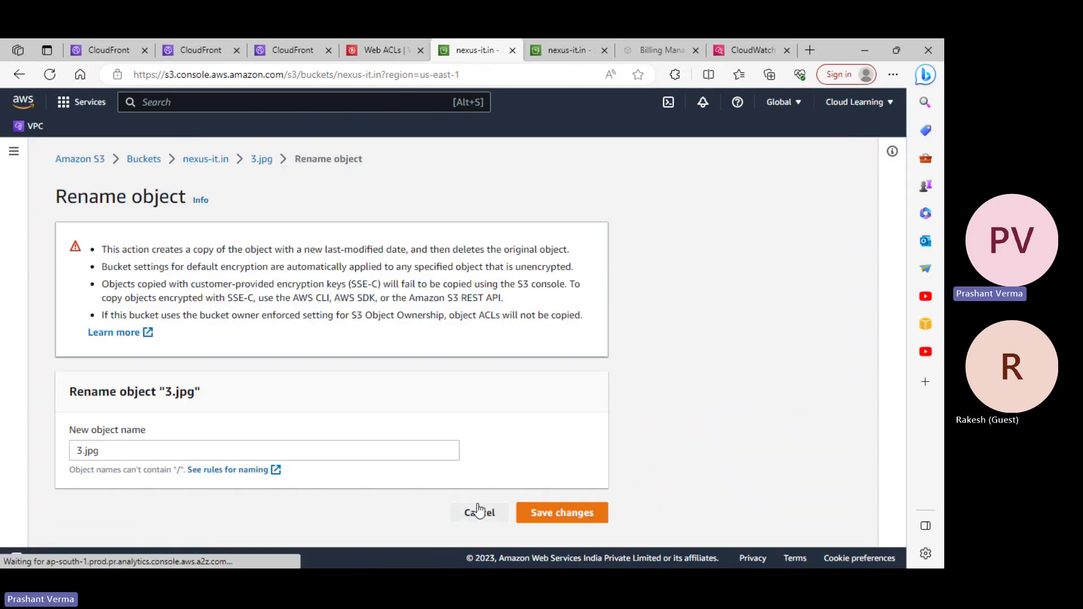
click(478, 511)
- Make the 3.jpg object in the nexus-it.in bucket public using ACL and close the status page
scroll(169, 463, down, 2)
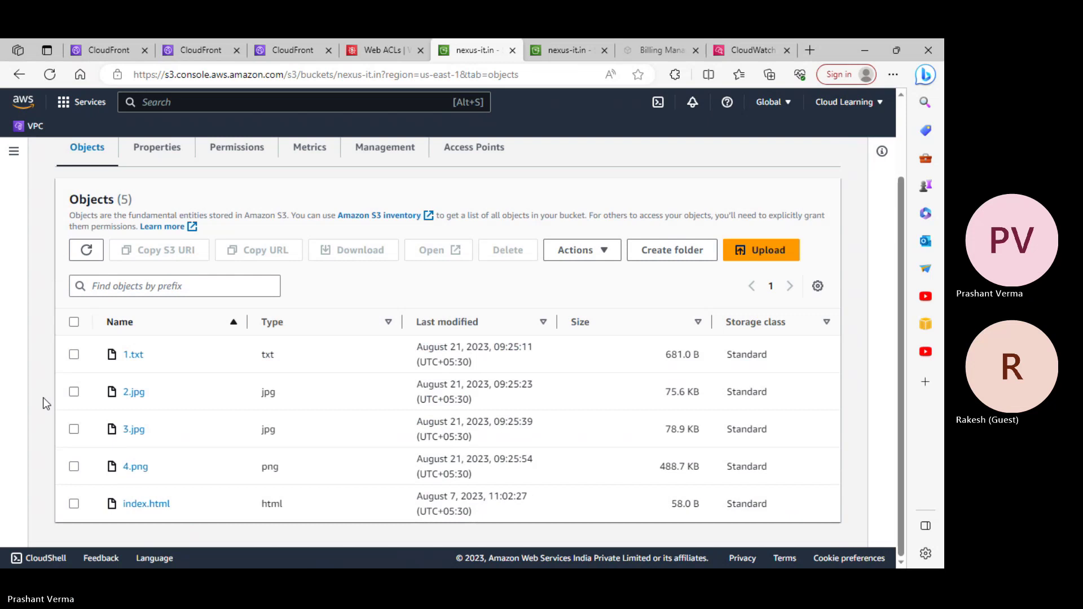
click(74, 430)
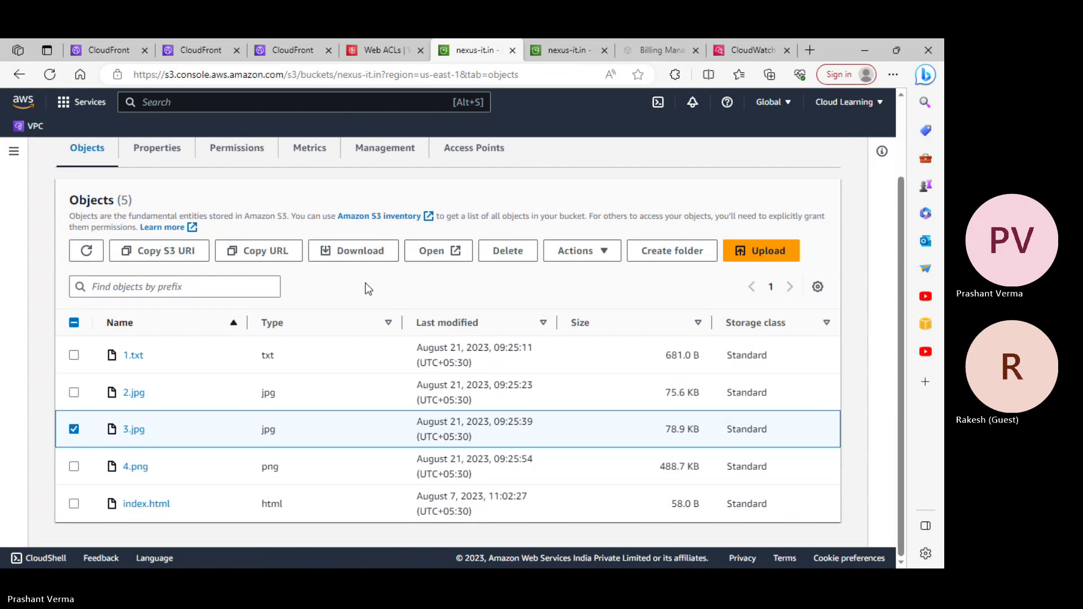
click(599, 261)
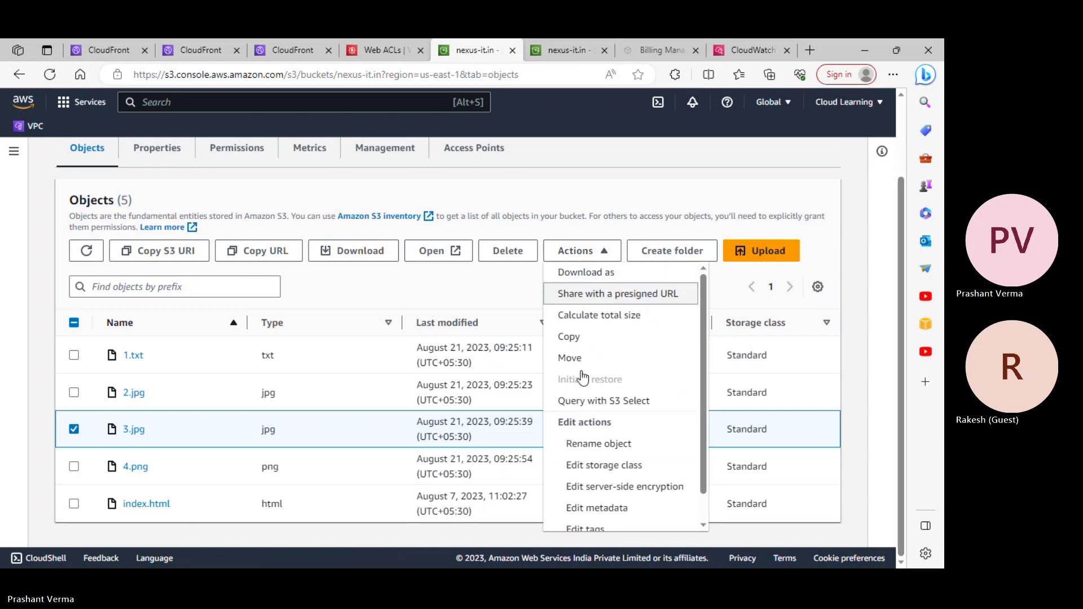
scroll(607, 486, down, 2)
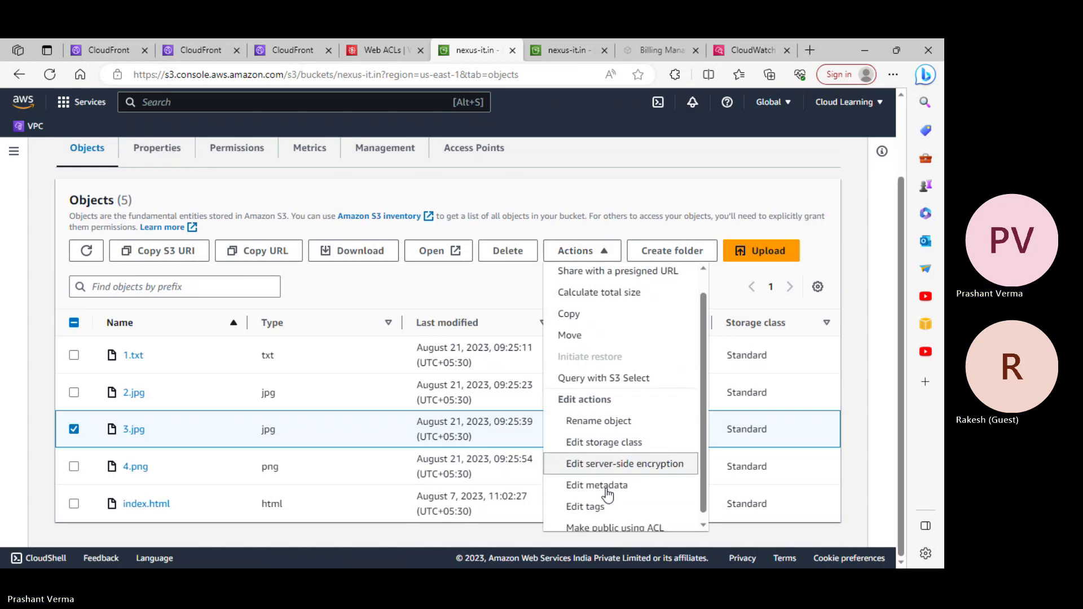
click(633, 520)
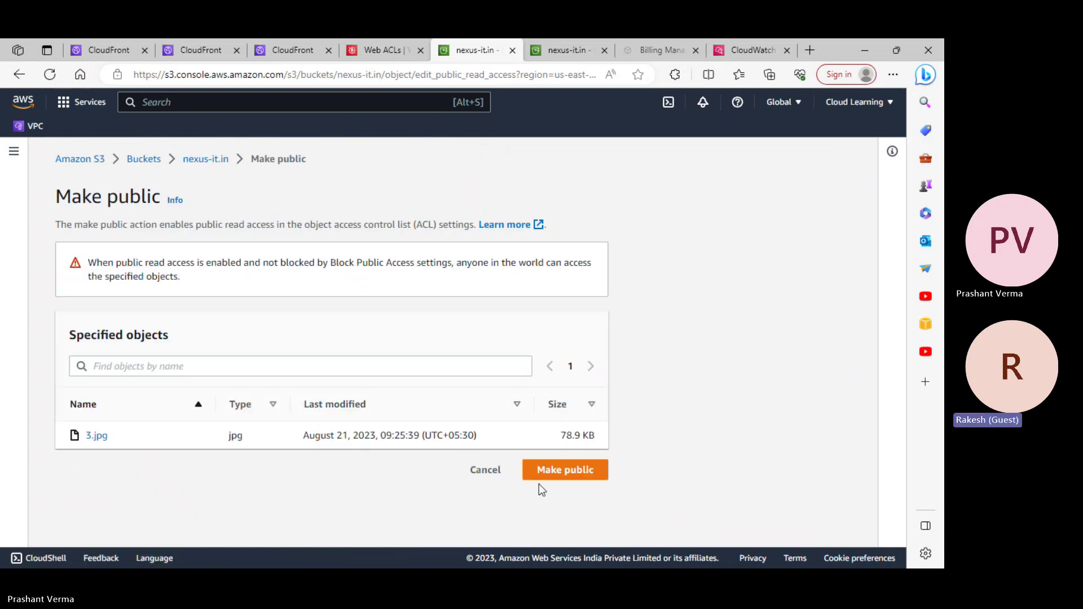
click(583, 470)
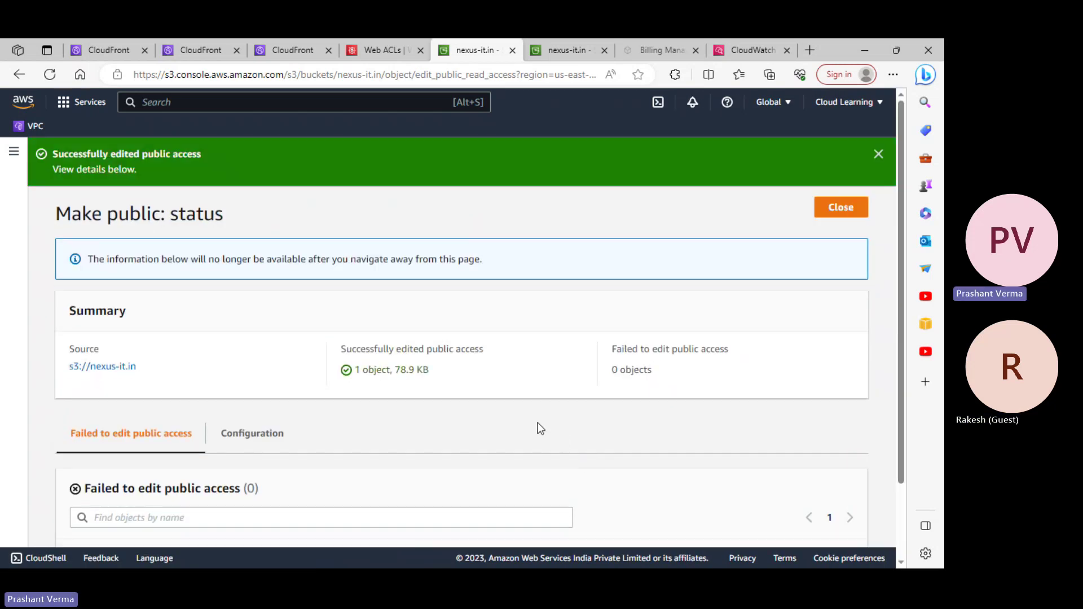
click(849, 209)
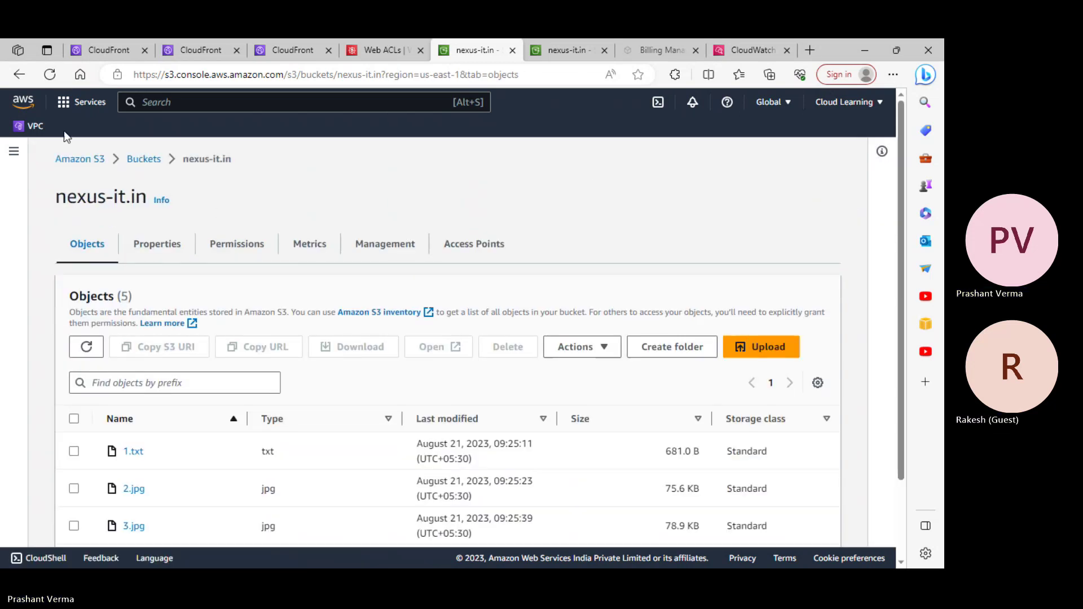
- Return to the CloudFront distribution creation form and set the default root object to 3.jpg
click(372, 54)
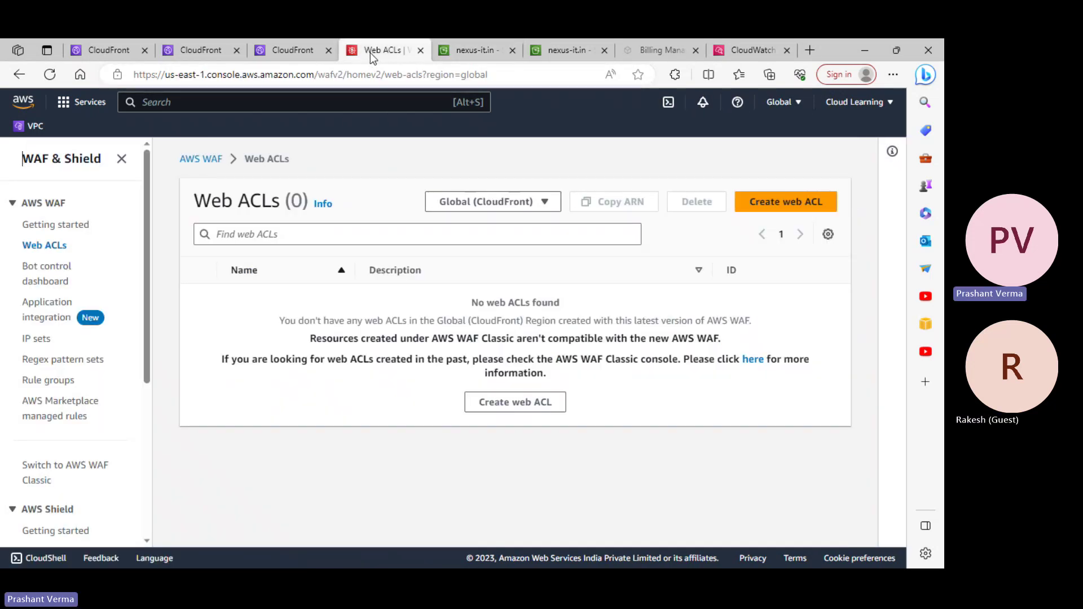
click(91, 49)
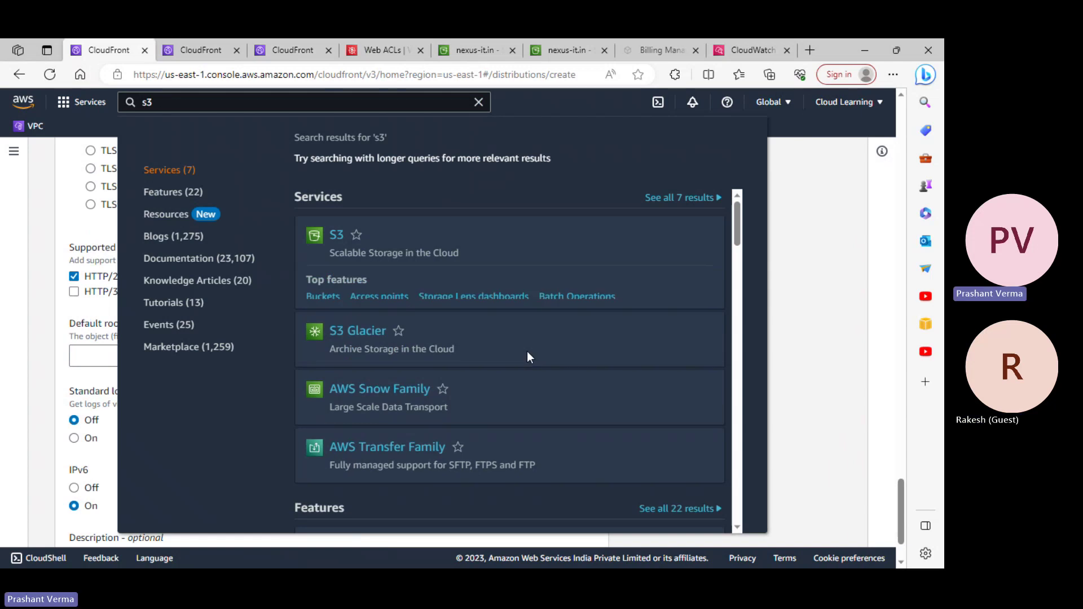
click(796, 338)
scroll(130, 339, down, 2)
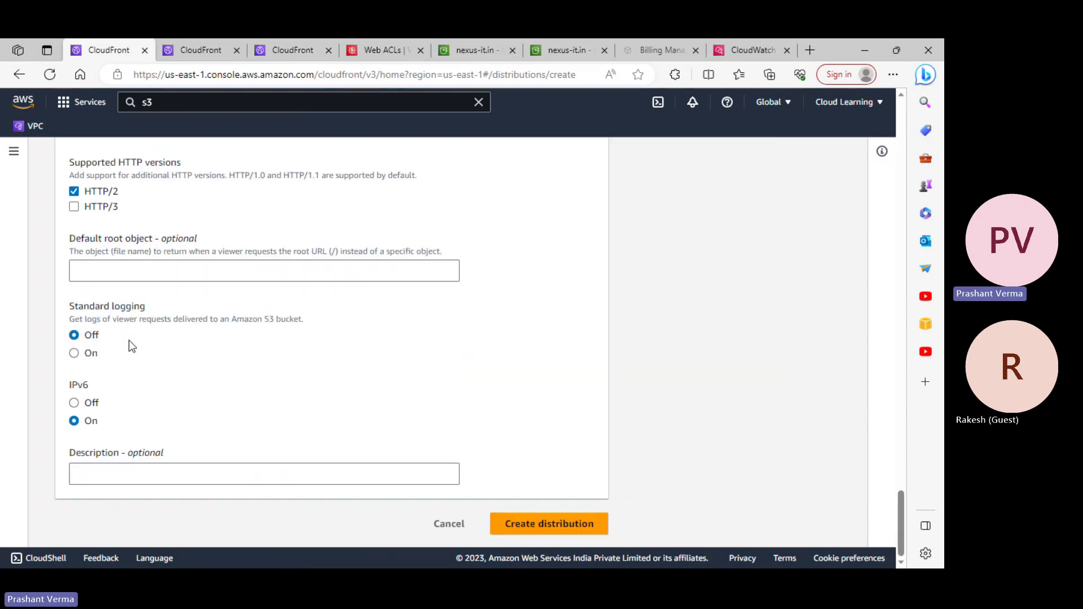
scroll(128, 340, up, 4)
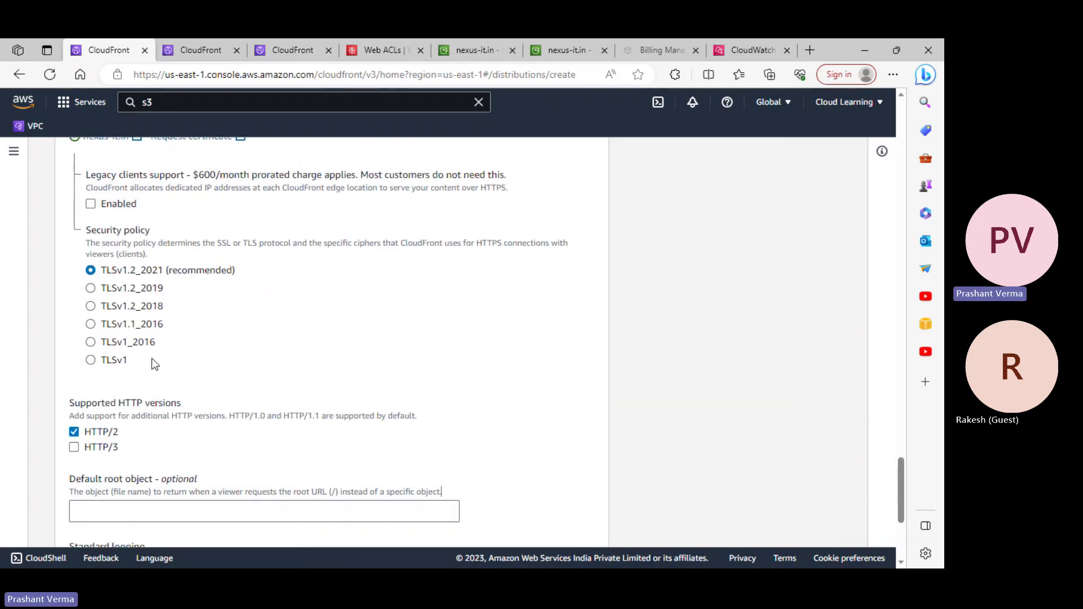
scroll(151, 358, down, 2)
click(289, 48)
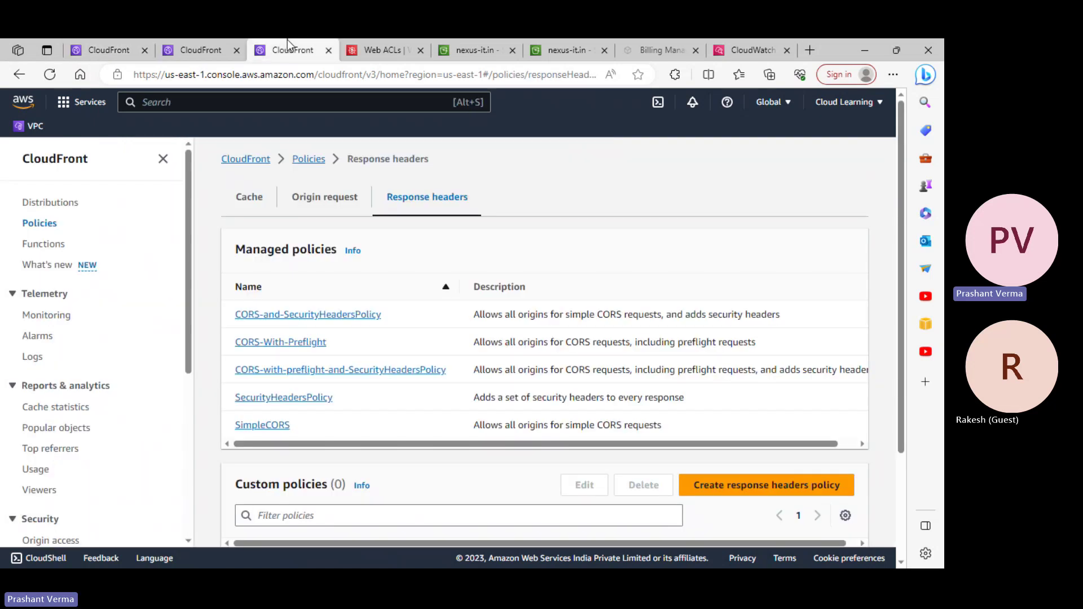
click(195, 50)
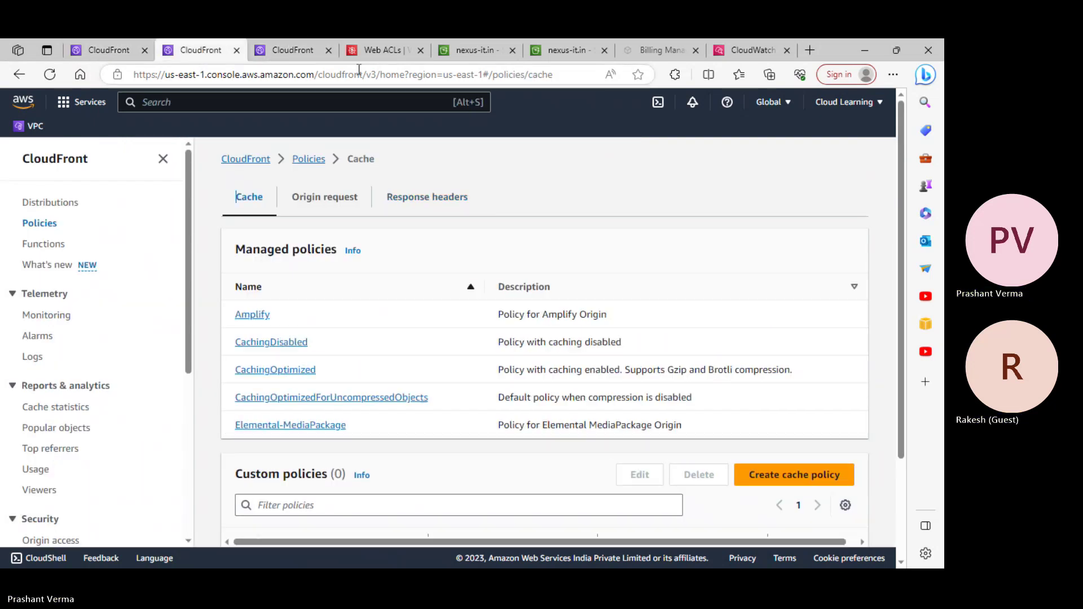
click(480, 49)
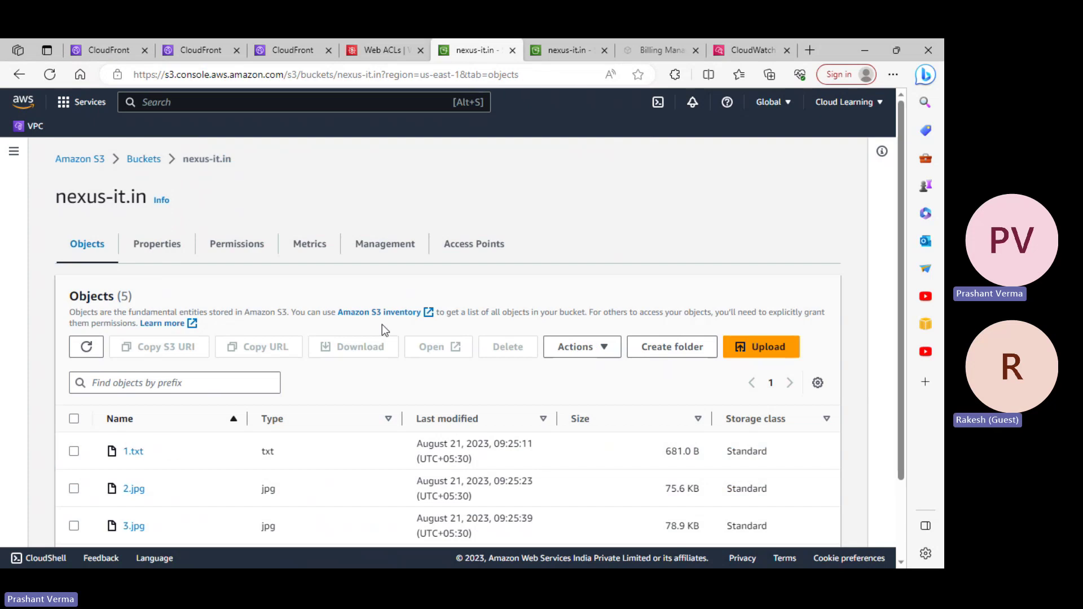
scroll(324, 354, down, 2)
click(107, 50)
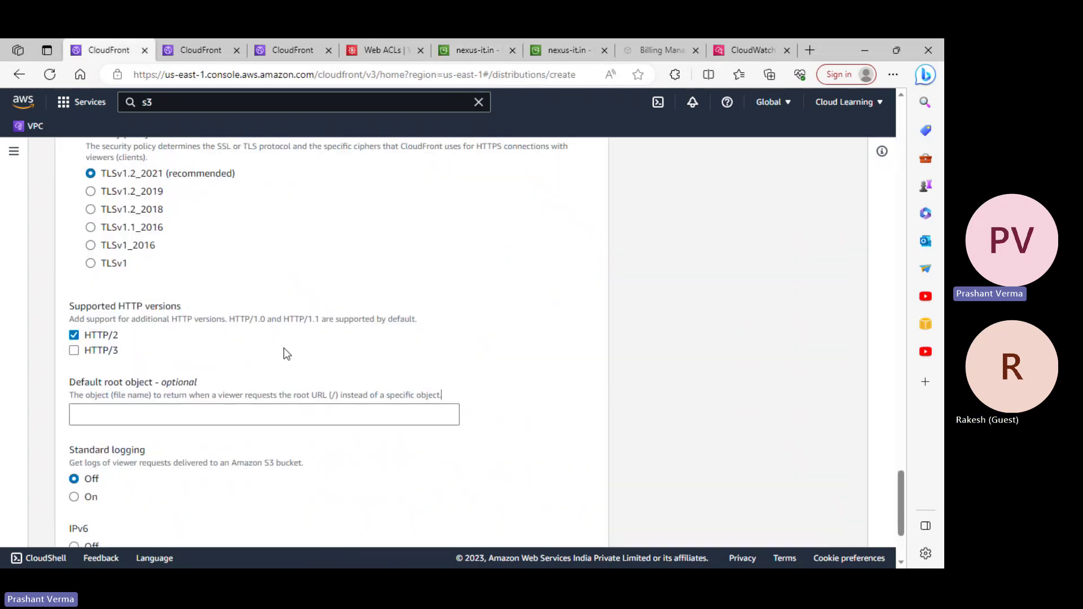
click(133, 412)
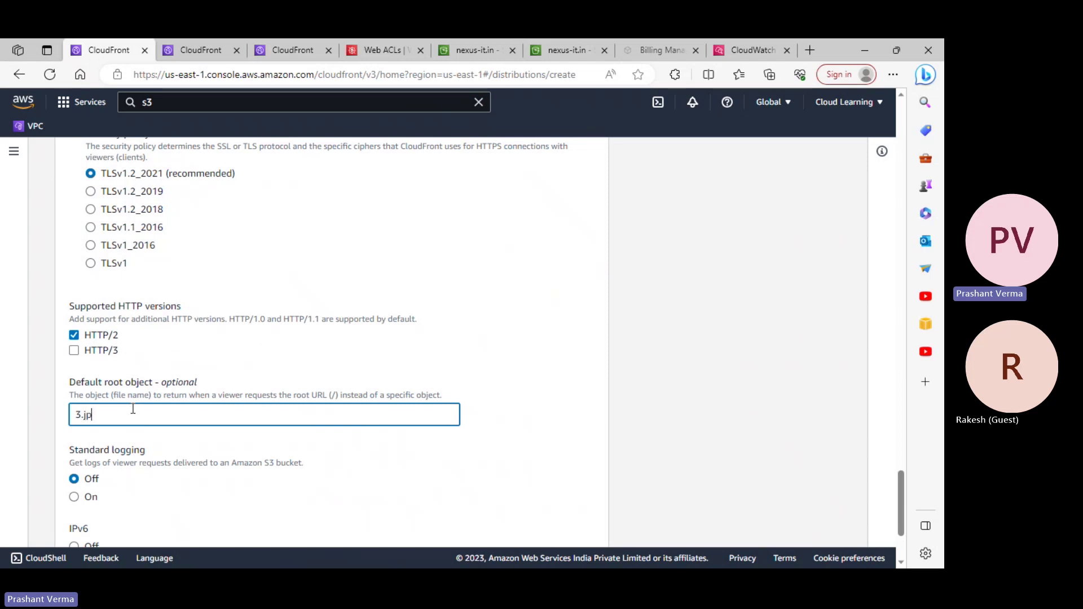
- Turn on standard logging, inspect its S3 bucket choices and cookie logging options, and turn standard logging back off
scroll(141, 409, down, 3)
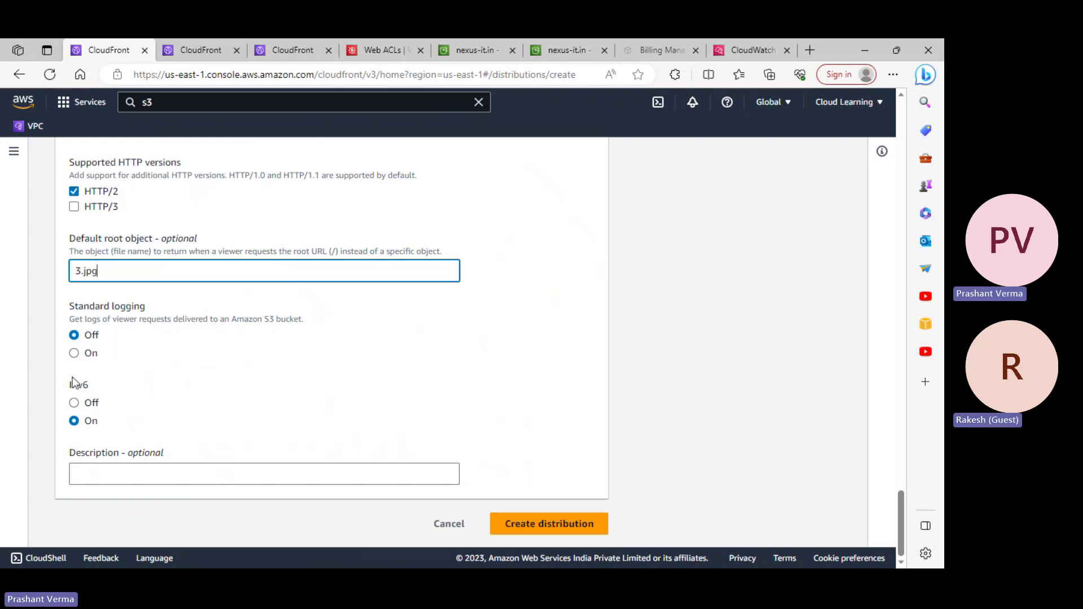
click(86, 367)
click(88, 354)
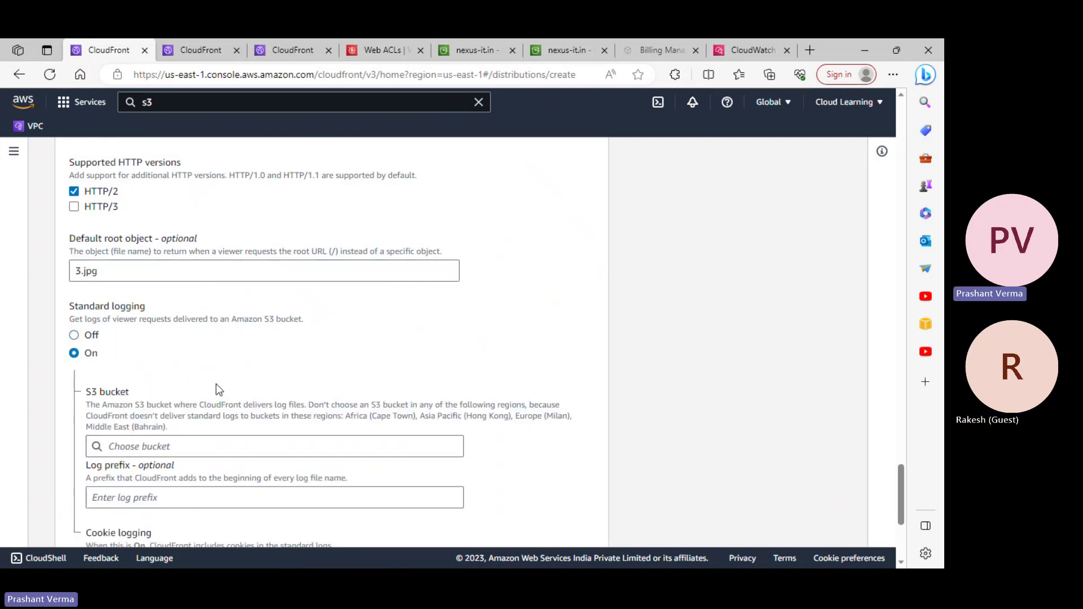
scroll(287, 476, down, 3)
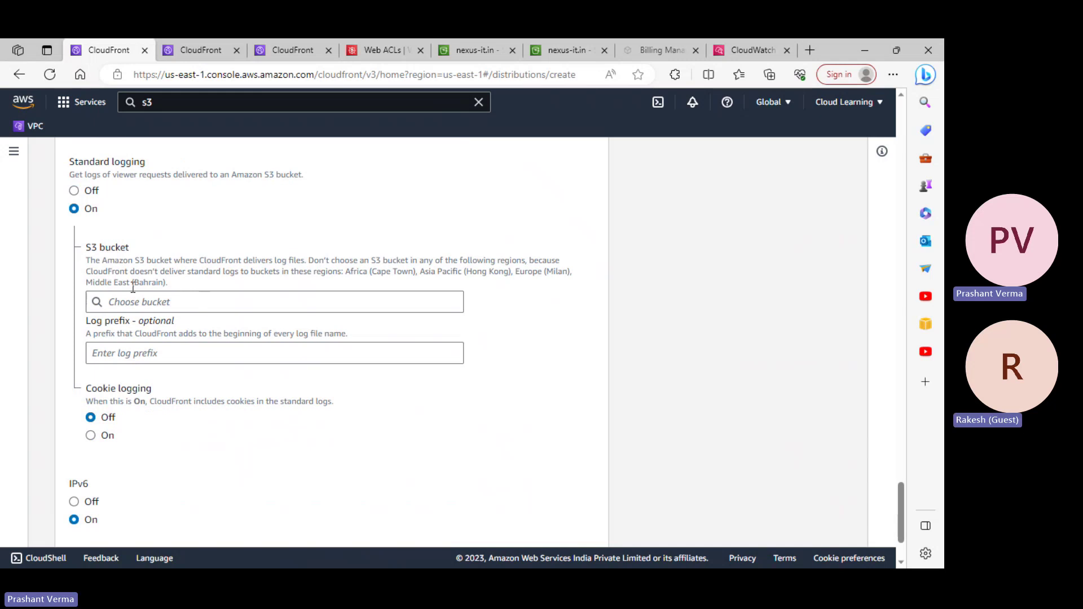
click(152, 300)
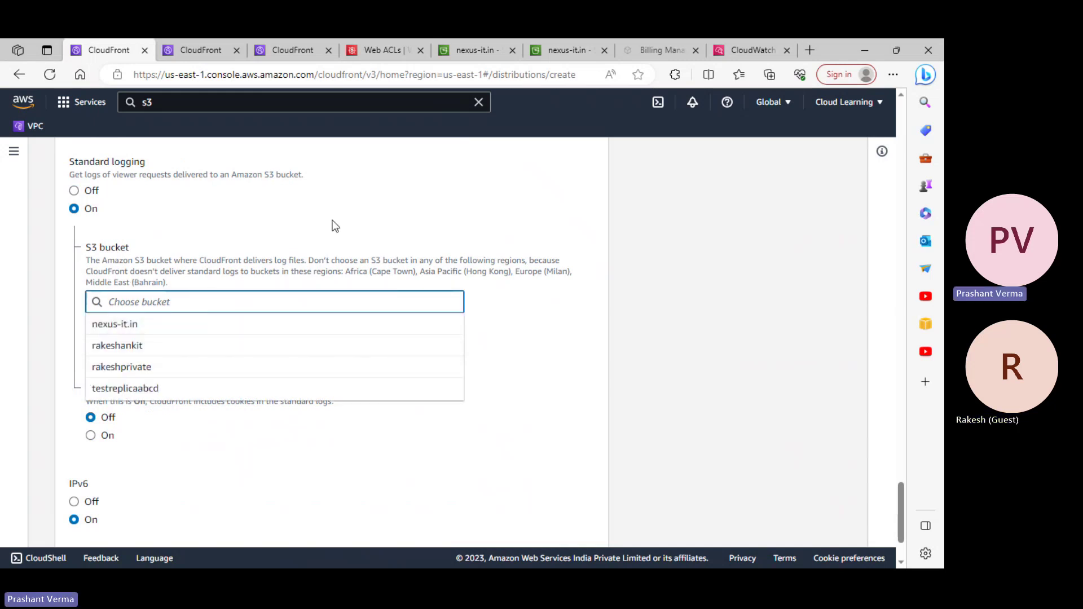
click(168, 178)
click(88, 192)
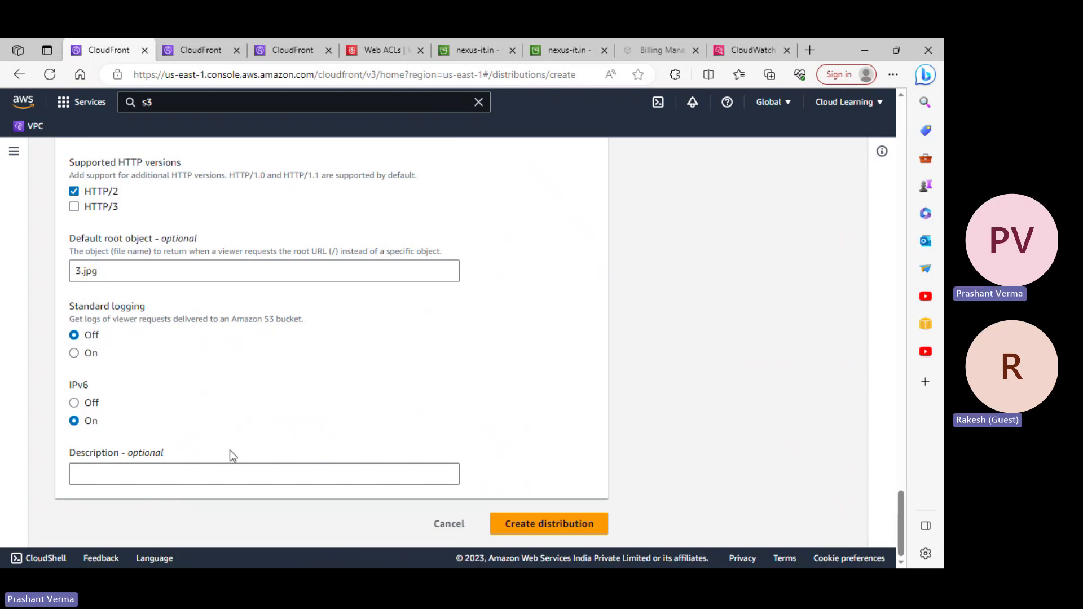
- Review the distribution's settings from the origin and default cache behavior through to the logging and IPv6 options
scroll(263, 442, up, 20)
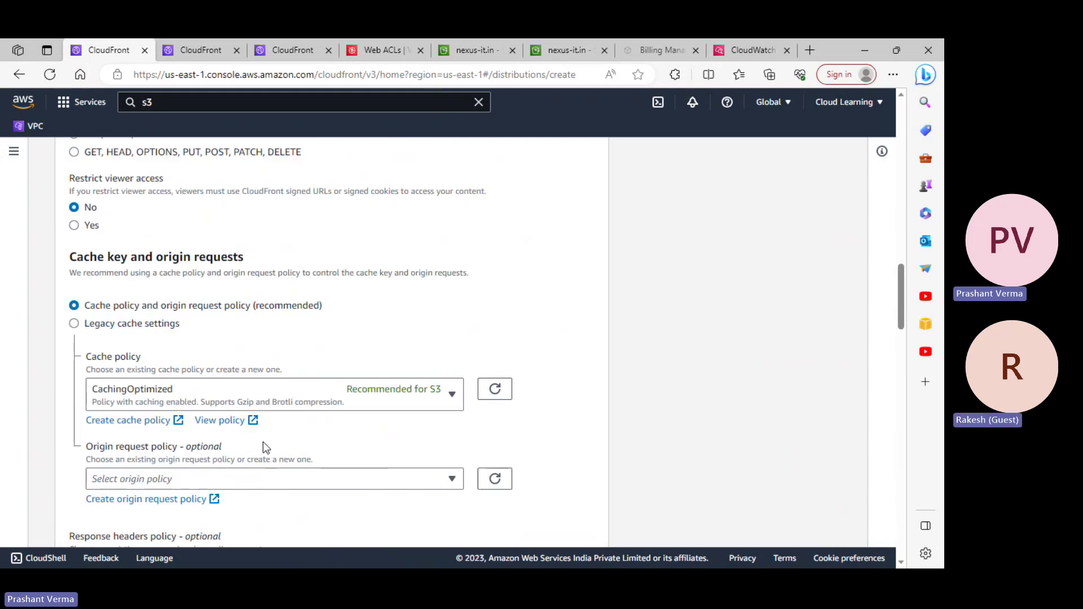
scroll(263, 447, up, 15)
scroll(408, 380, down, 20)
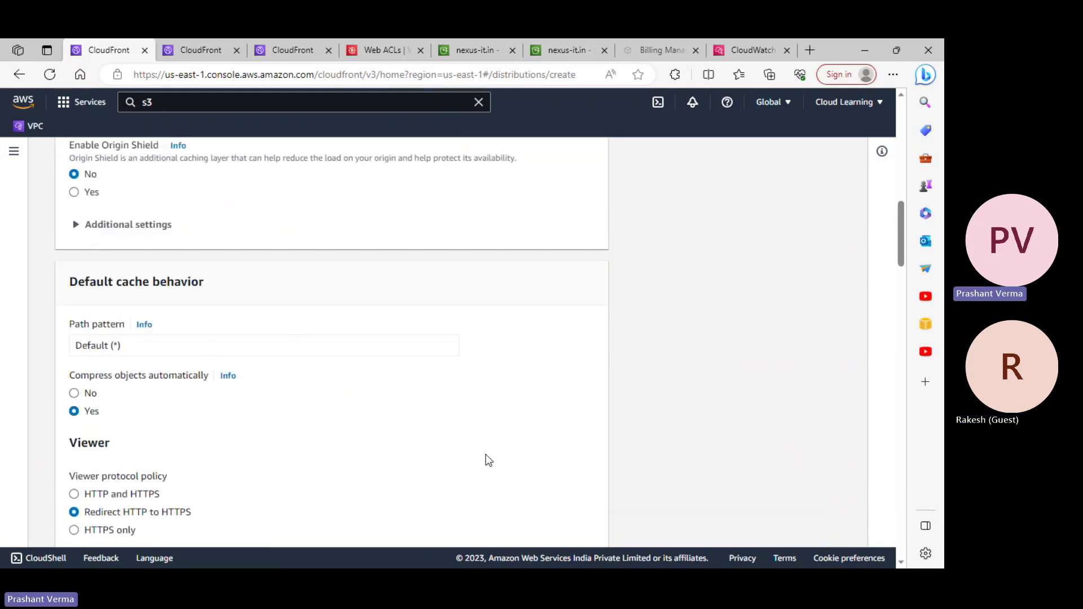
scroll(531, 511, down, 20)
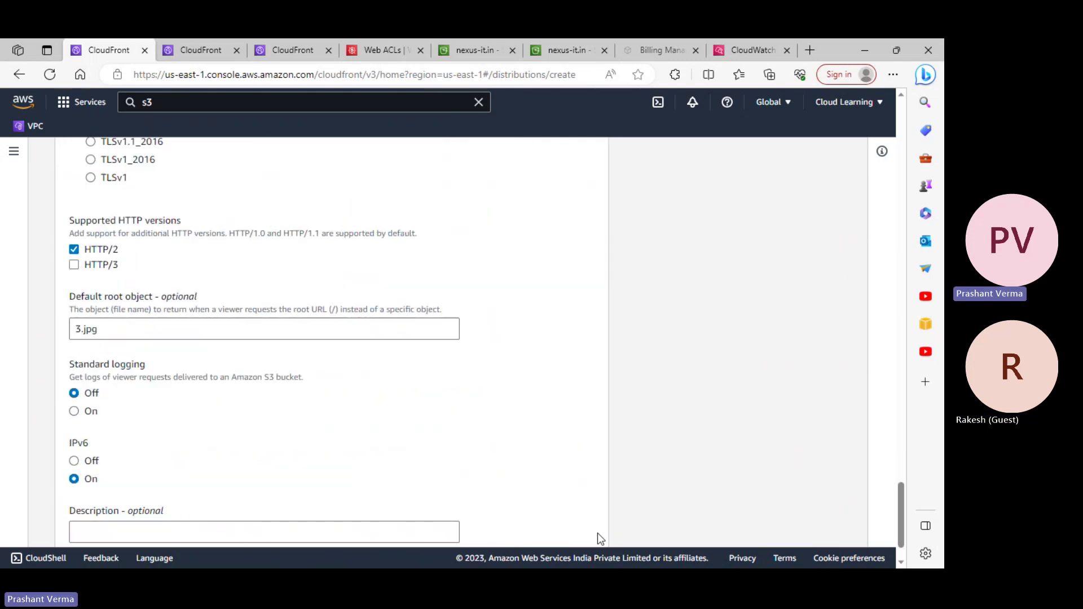
- Try to create the distribution and check which existing origin access controls are offered for the S3 origin
click(589, 530)
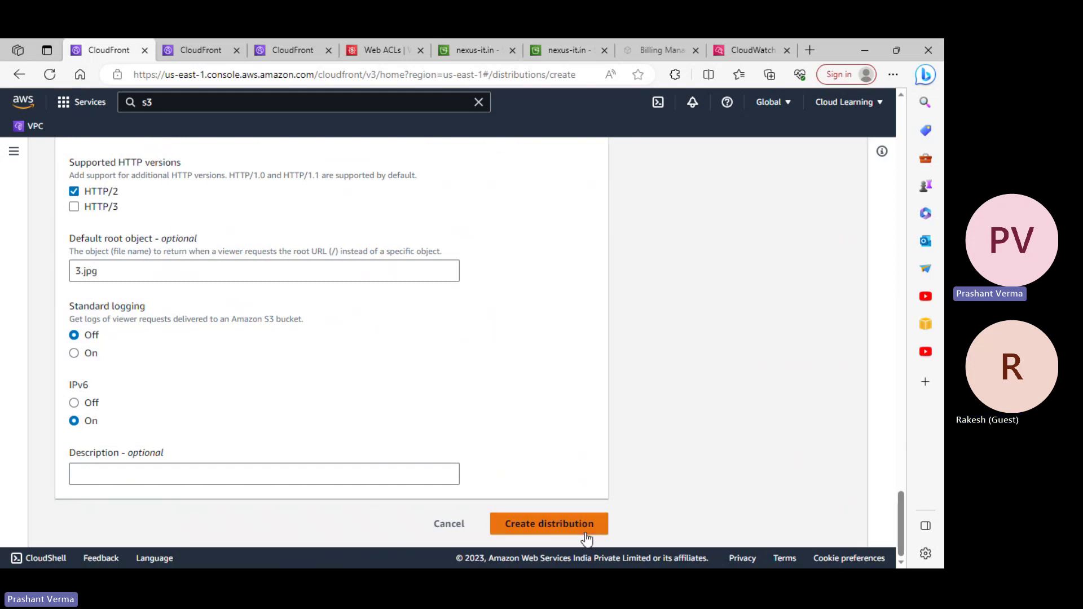
scroll(574, 439, up, 20)
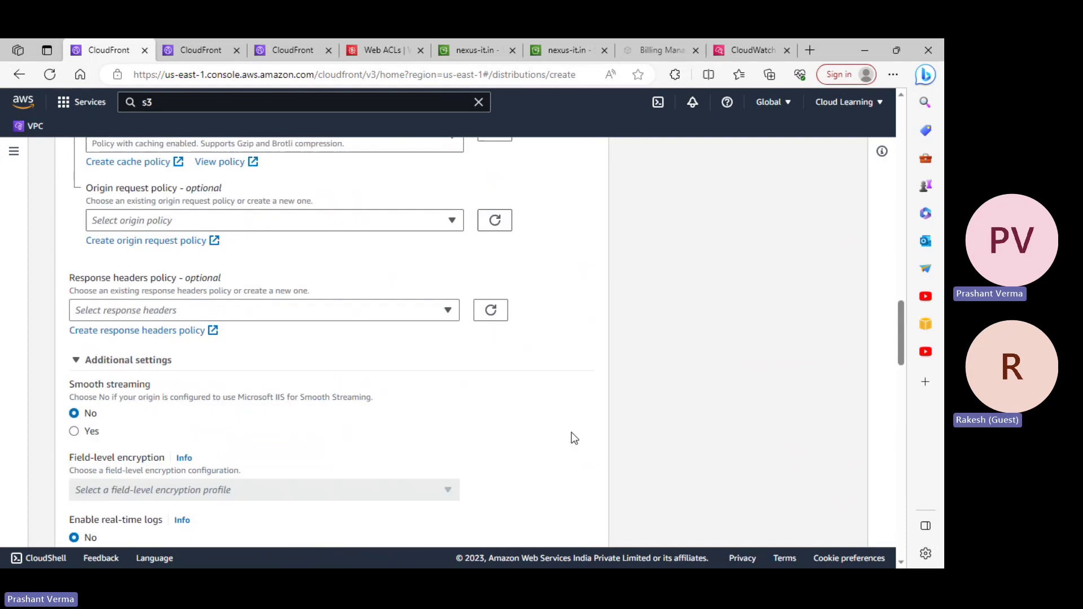
scroll(574, 438, up, 9)
scroll(572, 437, down, 3)
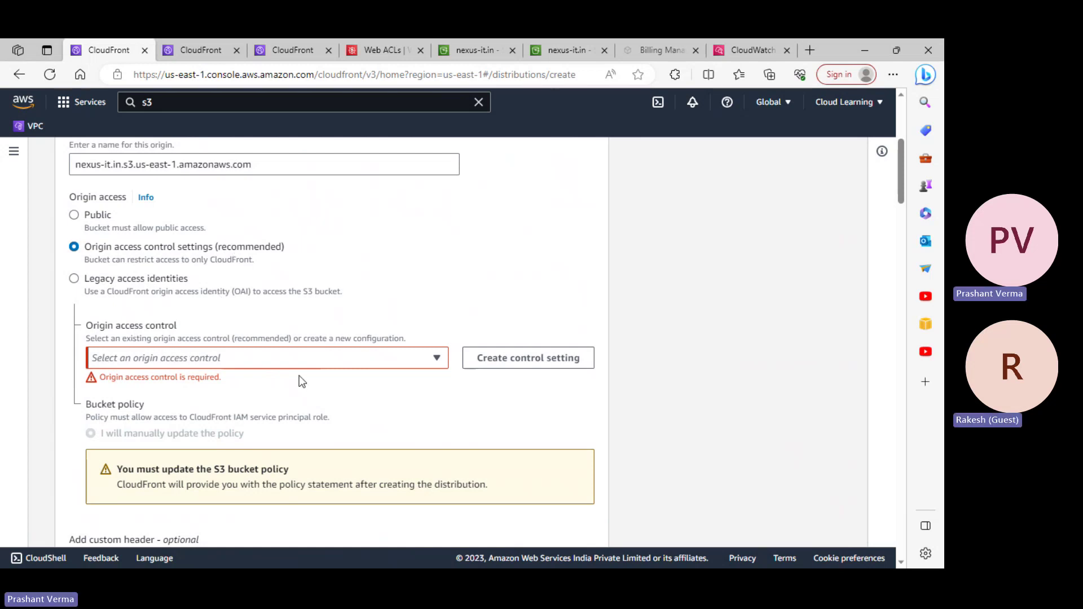
click(285, 359)
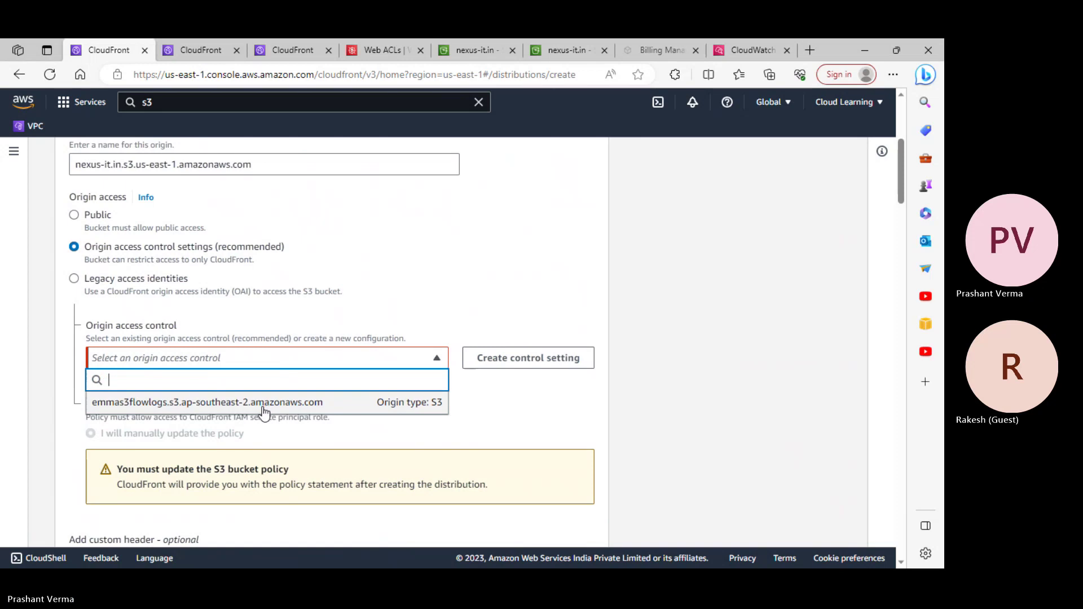
click(488, 323)
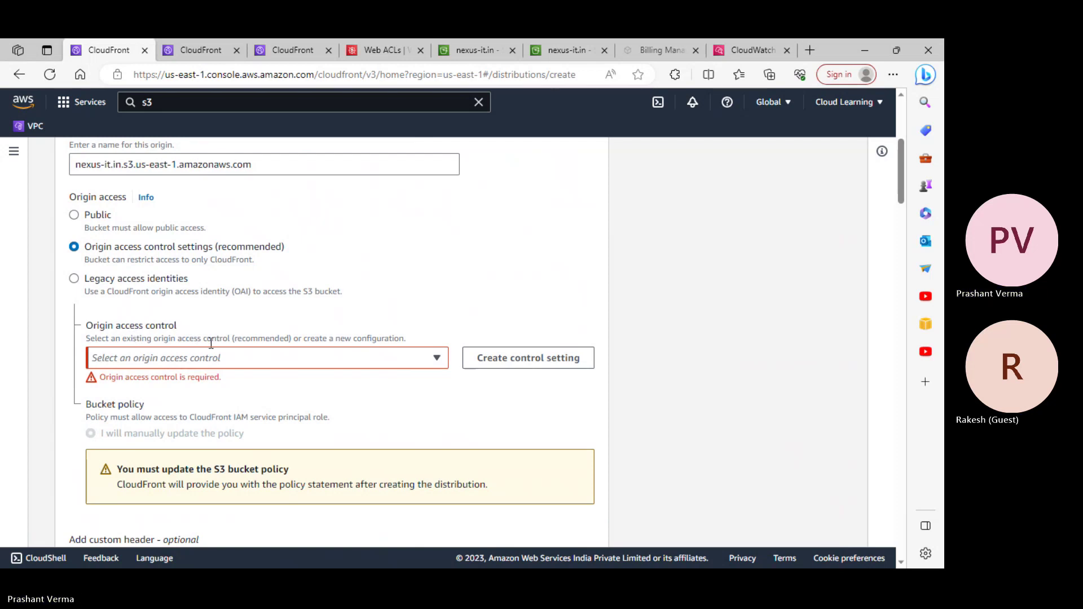
- Create an origin access control setting named nexus-it.in.s3.us-east-1.amazonaws.com with Sign requests (recommended) and origin type S3
click(530, 367)
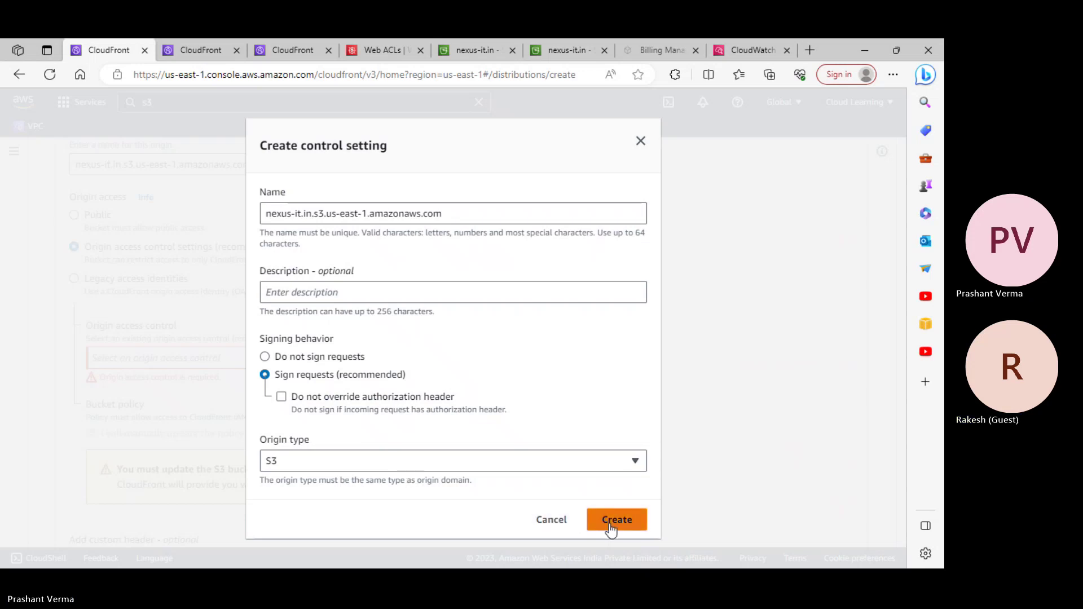
click(574, 468)
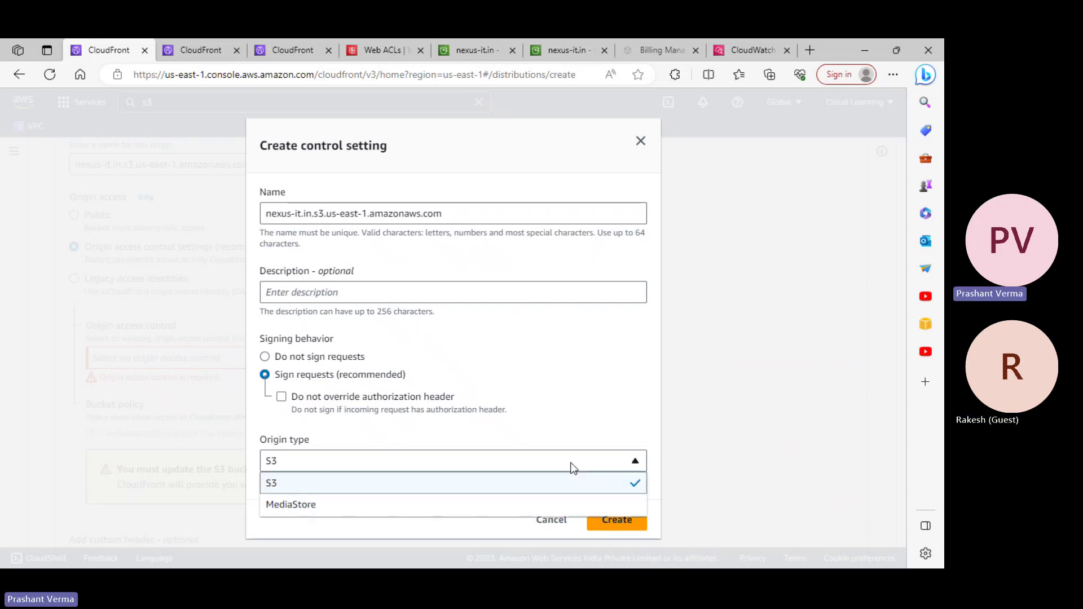
click(587, 404)
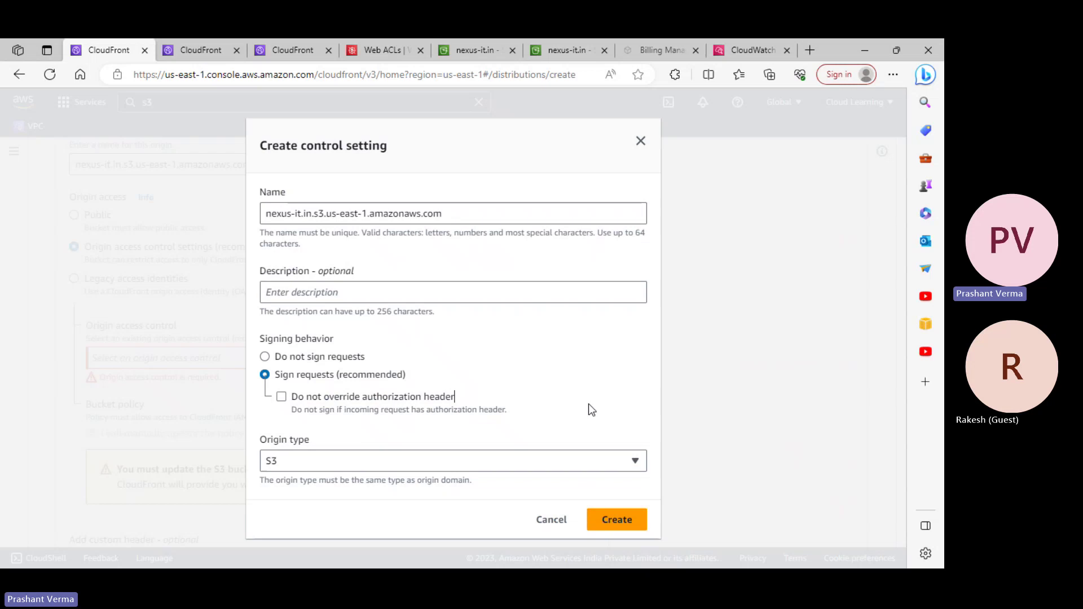
click(614, 519)
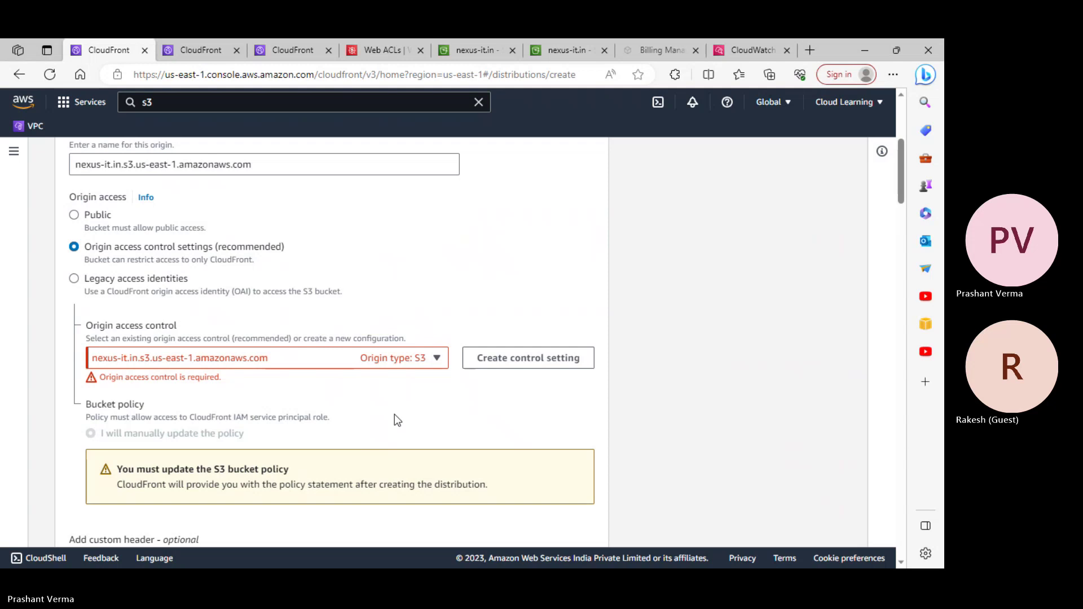
- Inspect the control setting form and the origin access control choices again, leaving both without changes
click(541, 357)
click(550, 520)
click(436, 359)
click(502, 311)
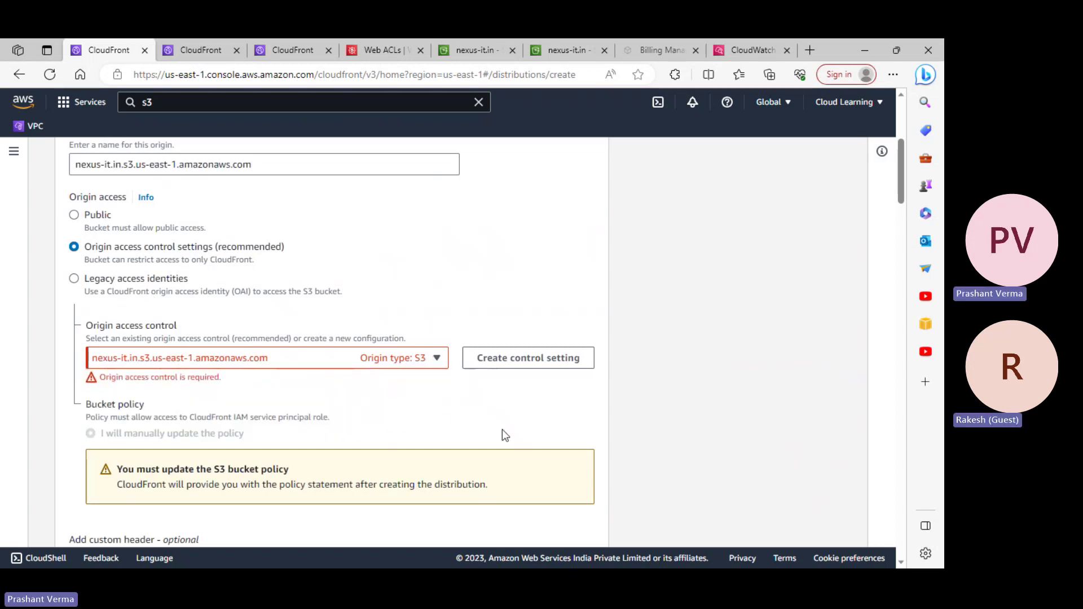
- Create the CloudFront distribution with the configured settings
scroll(502, 435, down, 20)
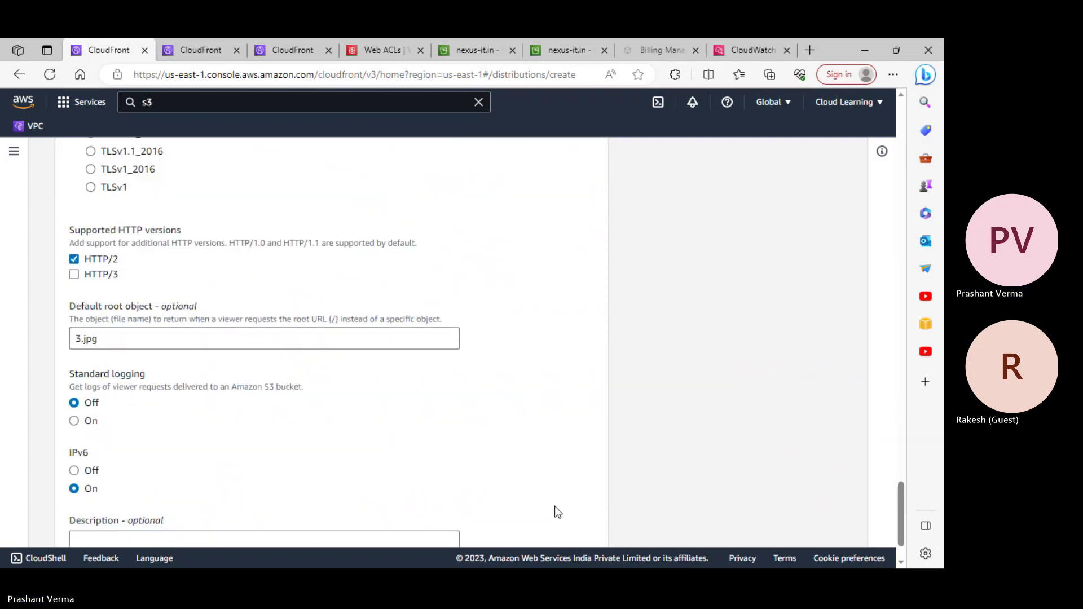
scroll(558, 512, down, 2)
click(556, 524)
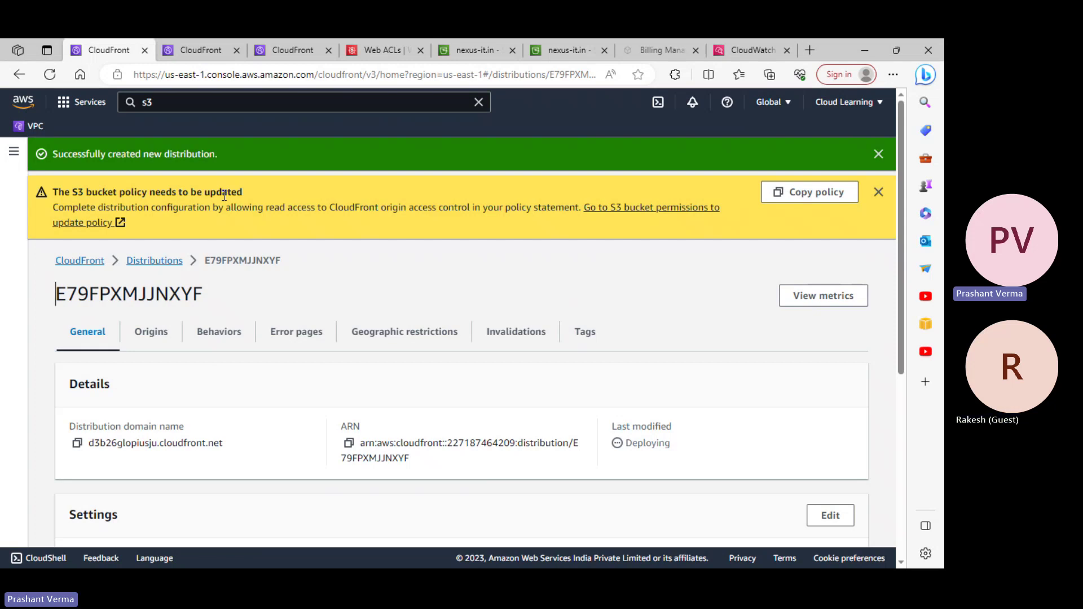
- Copy the S3 bucket policy statement provided for the new distribution and switch to the nexus-it.in bucket
click(821, 200)
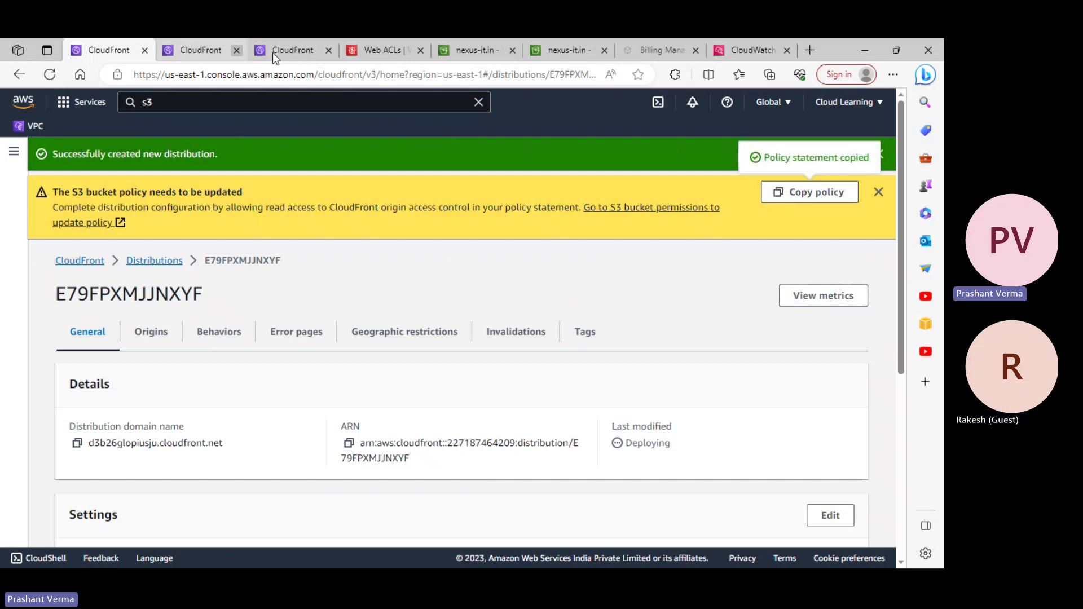
click(473, 50)
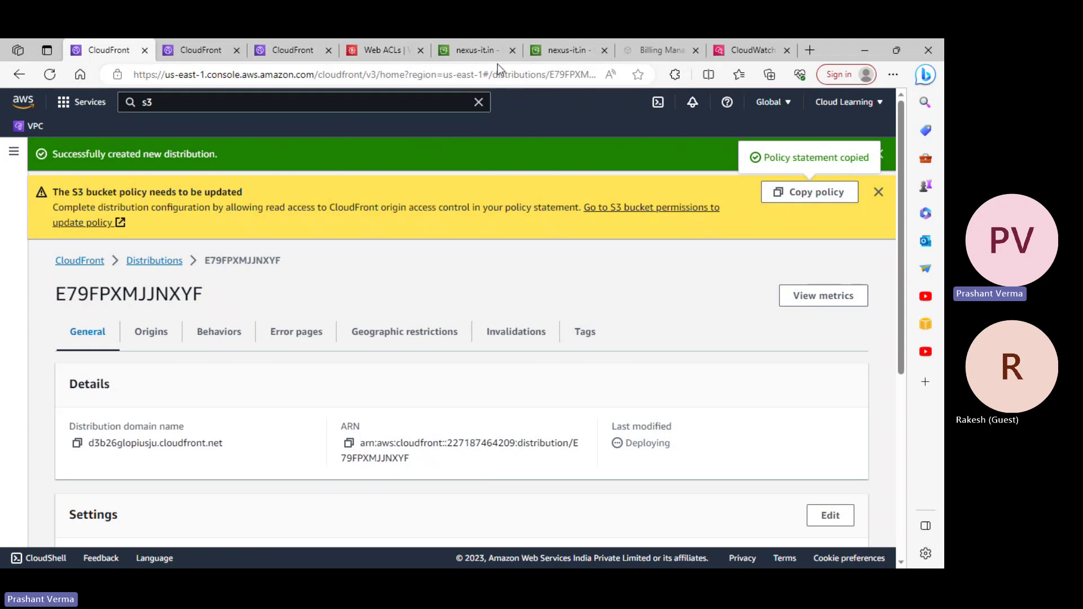
scroll(192, 353, up, 2)
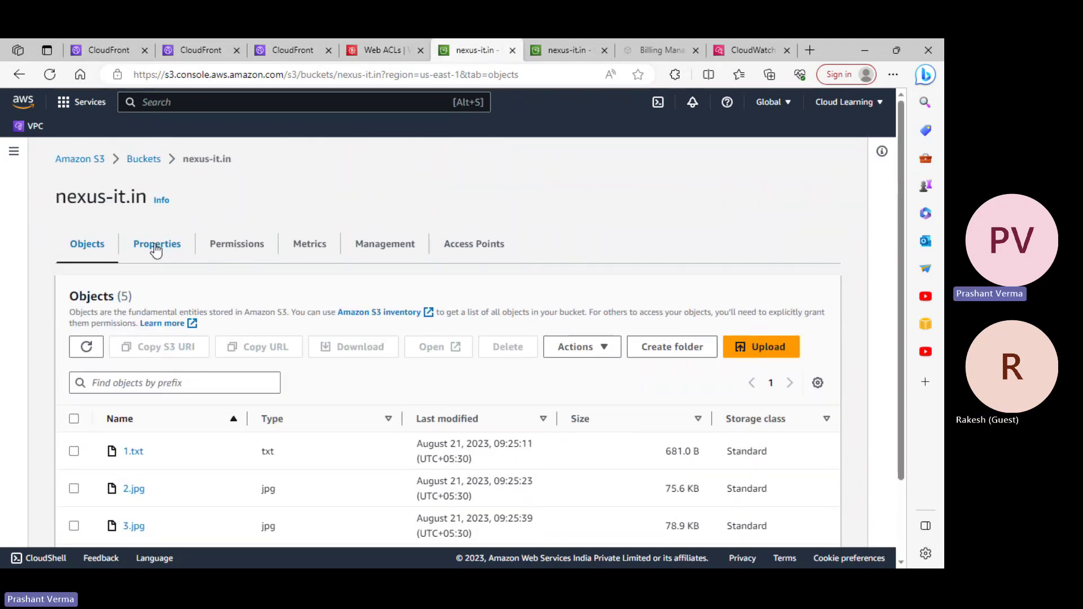
click(261, 253)
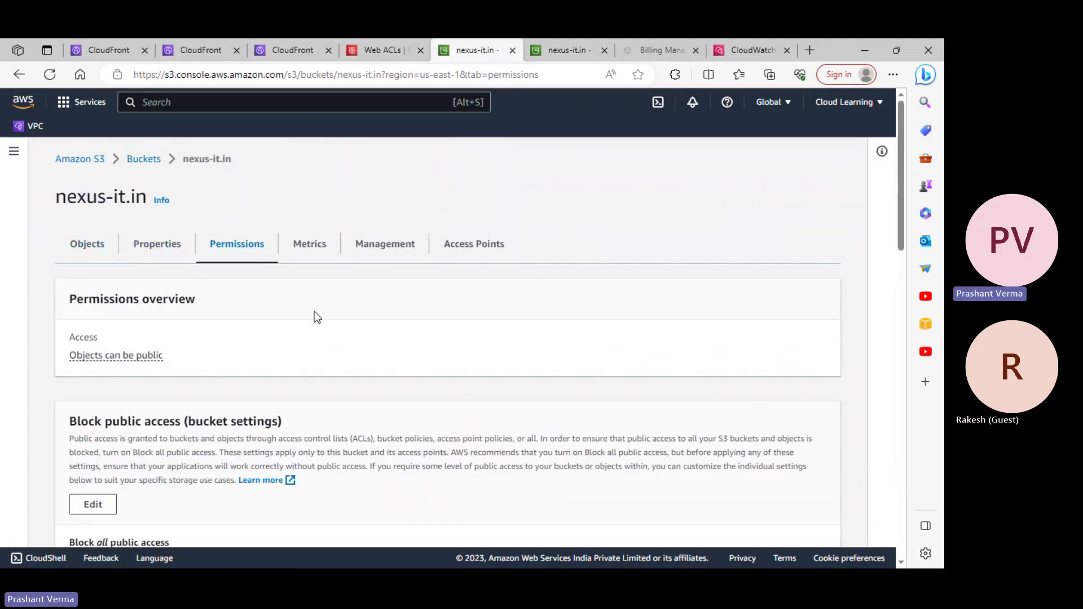
scroll(123, 374, down, 3)
click(93, 361)
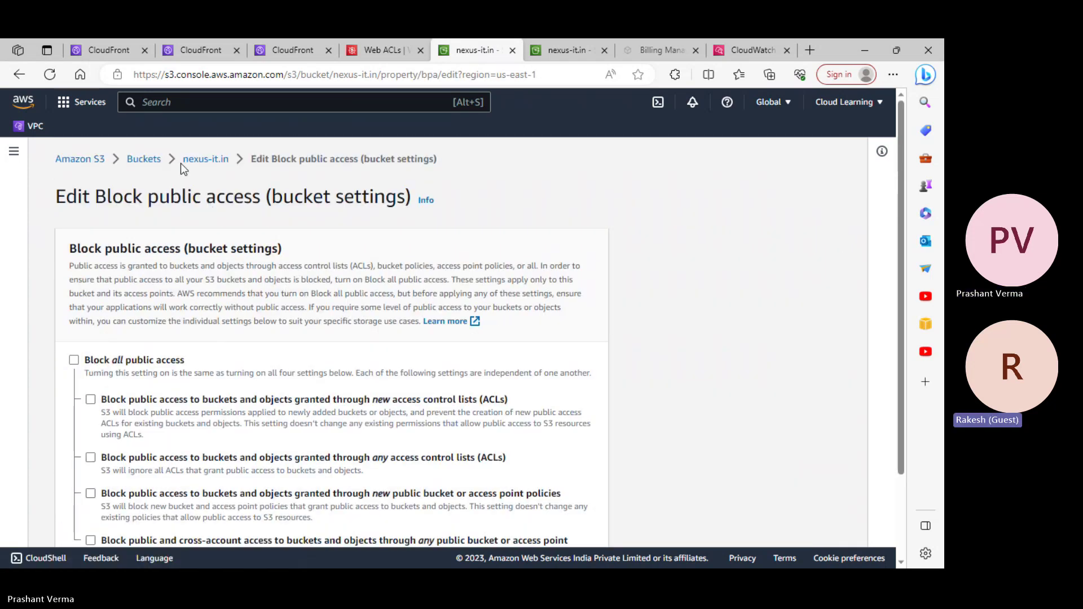
click(221, 164)
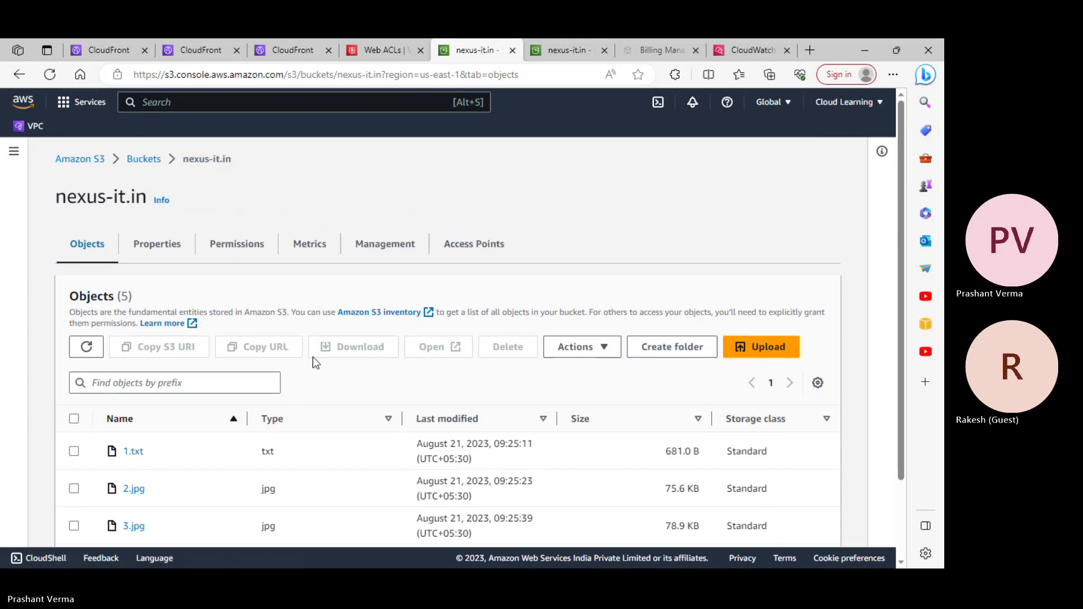
- Open the nexus-it.in bucket policy for editing from the bucket's permissions and paste in the copied CloudFront policy statement
click(233, 248)
scroll(290, 339, down, 8)
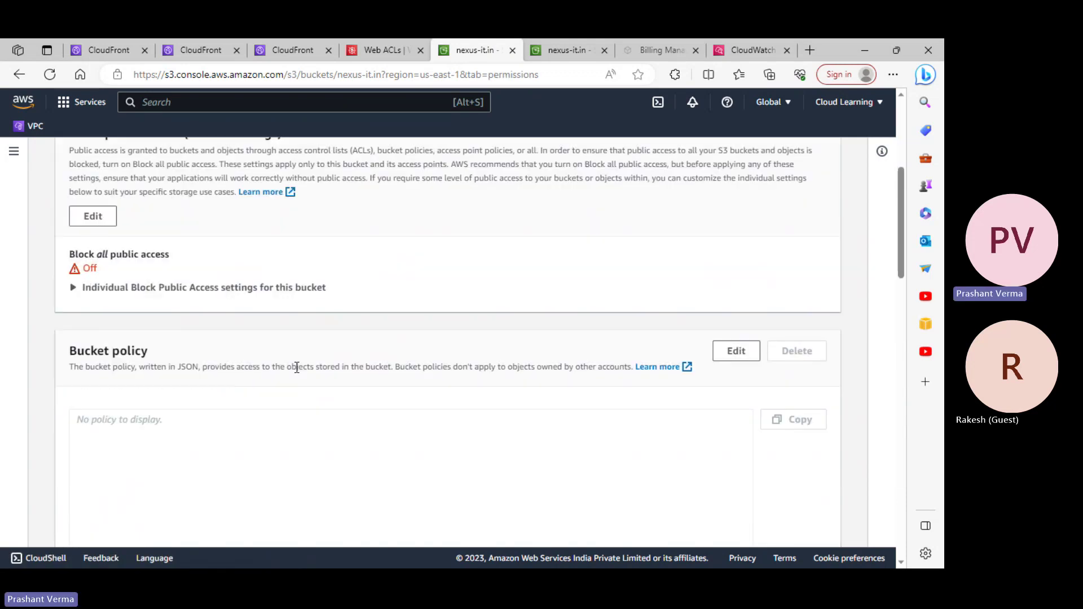
click(750, 206)
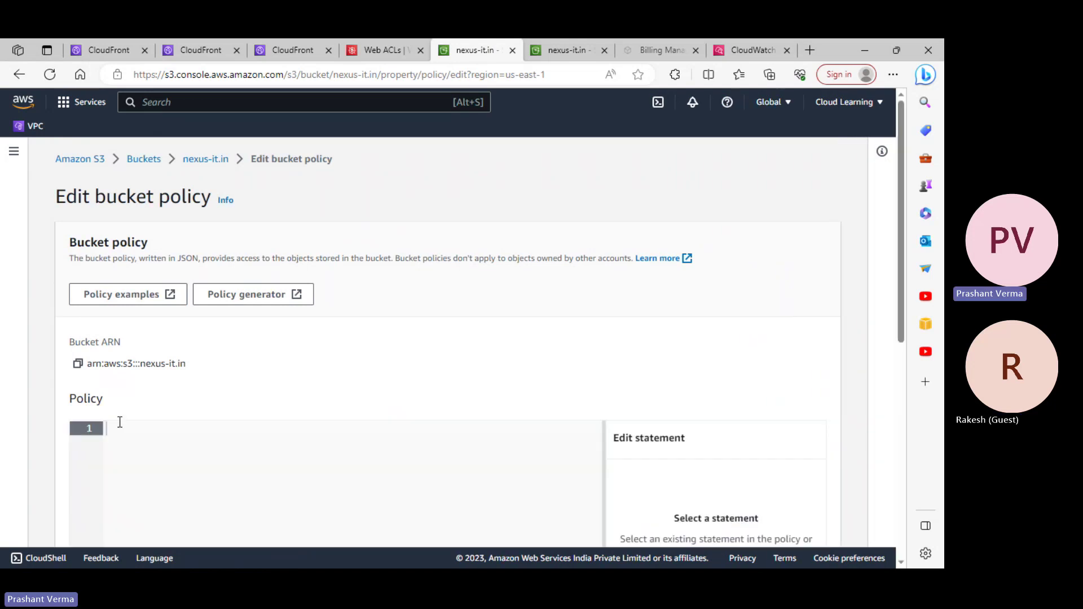
scroll(119, 429, down, 4)
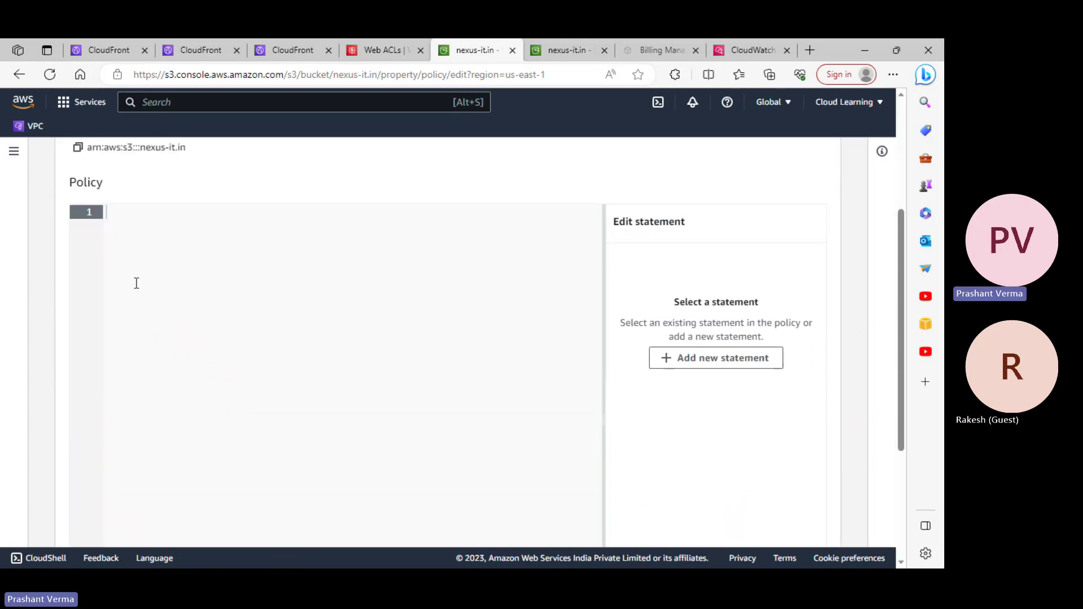
right_click(123, 247)
click(168, 358)
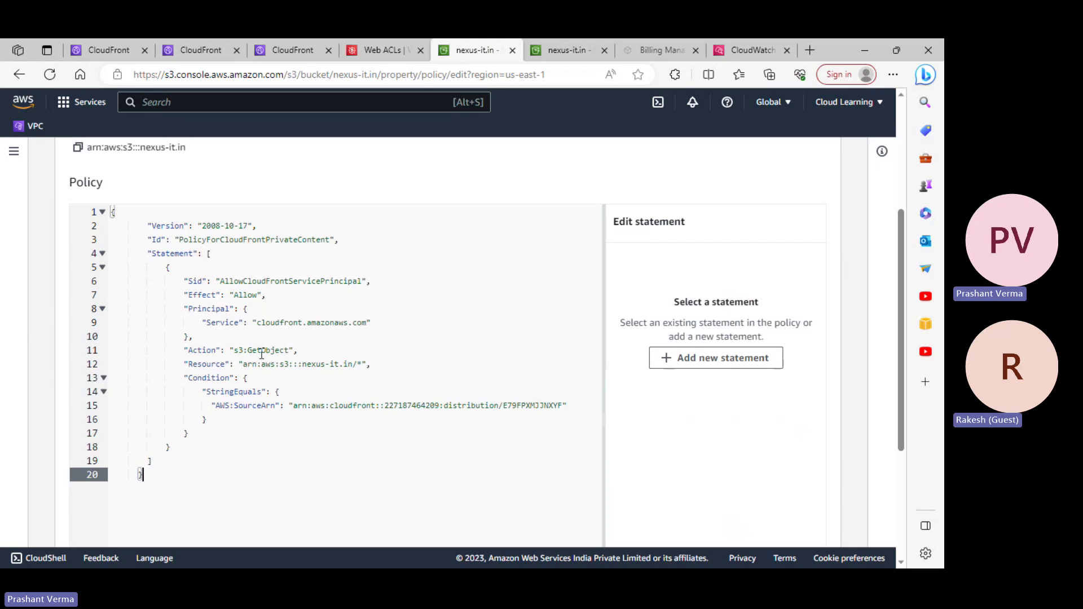
- Check the bucket resource and the CloudFront source ARN in the pasted policy
drag(311, 363, 357, 364)
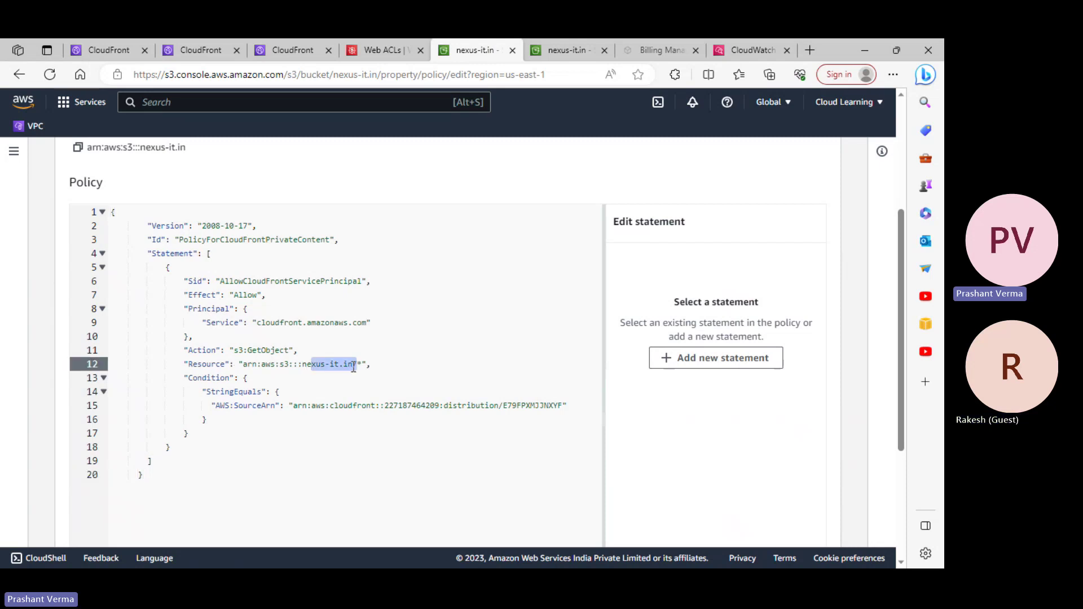
click(303, 459)
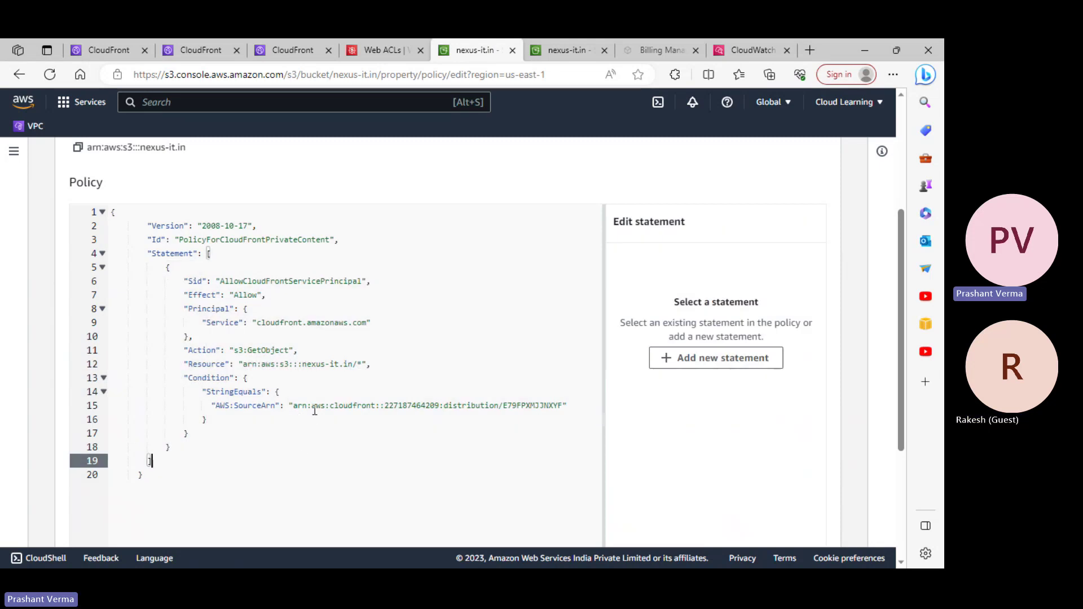
drag(315, 411, 545, 412)
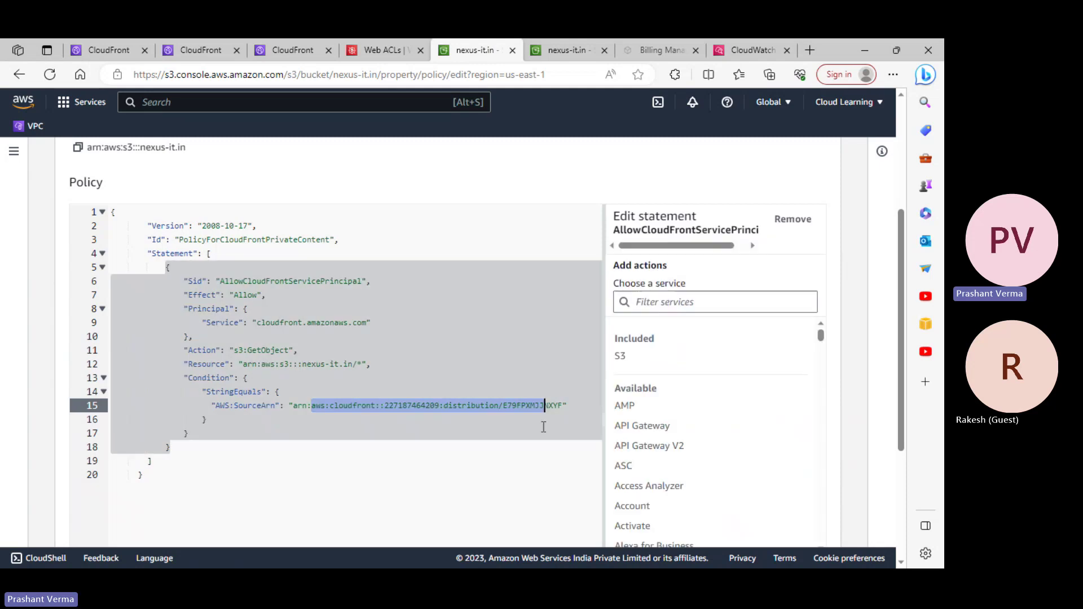
click(504, 463)
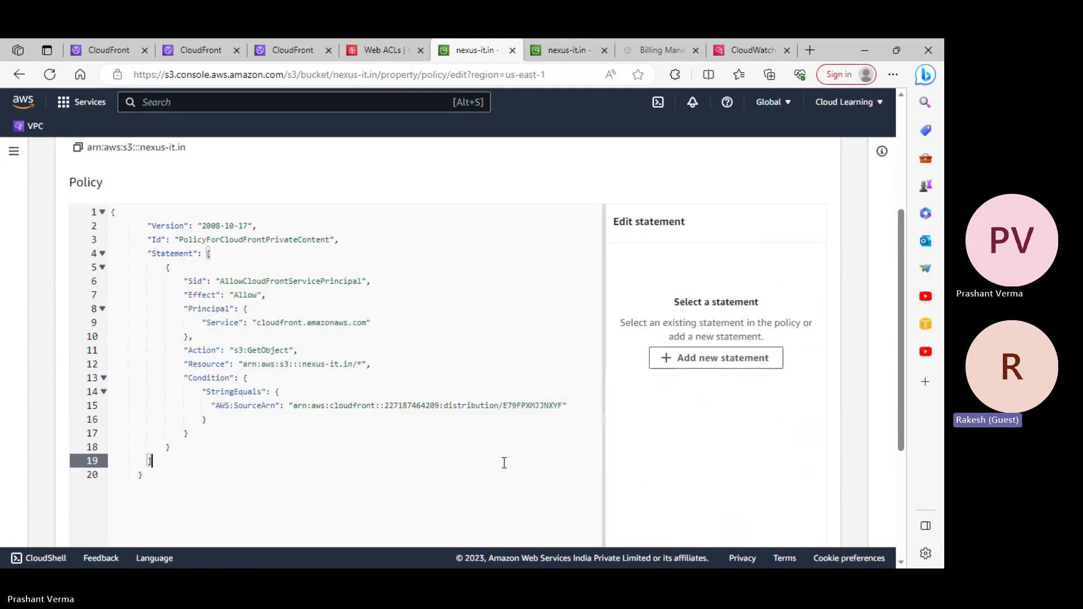
- Save the bucket policy and look over the saved statement in the bucket's permissions
scroll(506, 461, up, 3)
scroll(501, 462, down, 7)
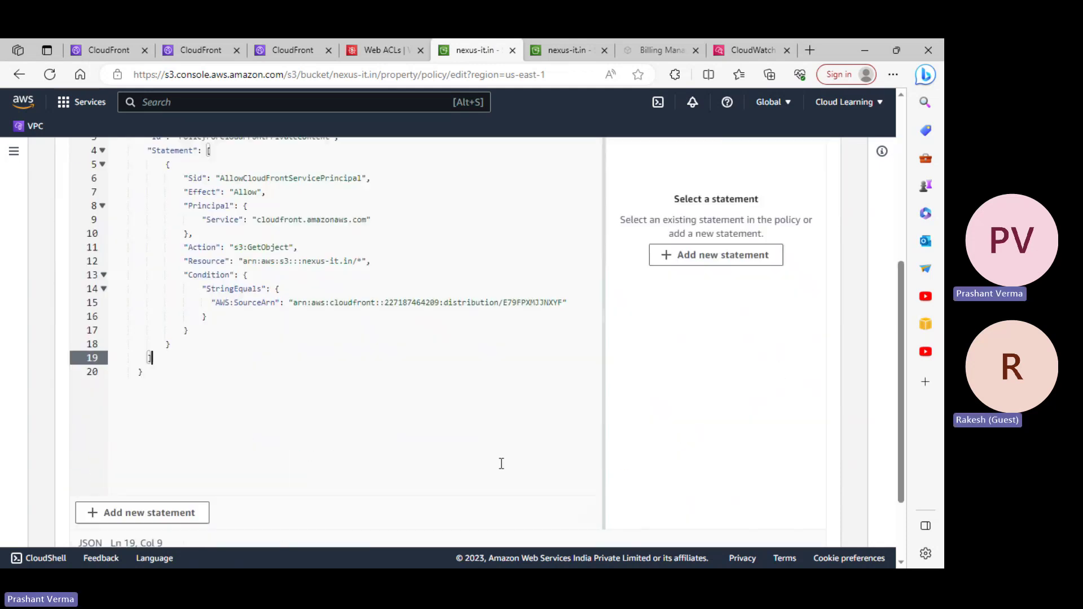
click(802, 524)
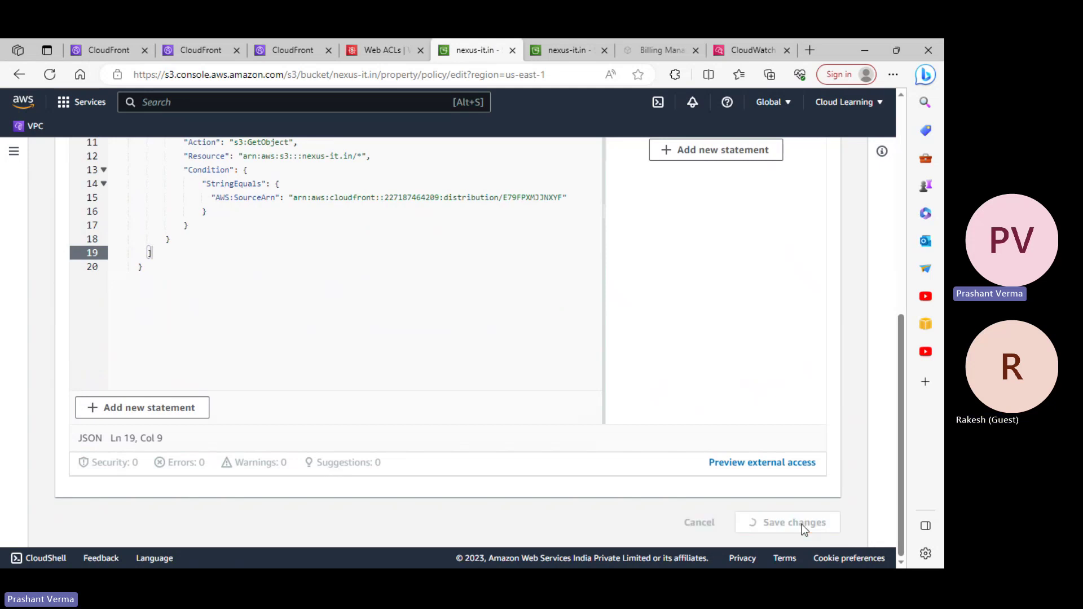
scroll(510, 419, down, 12)
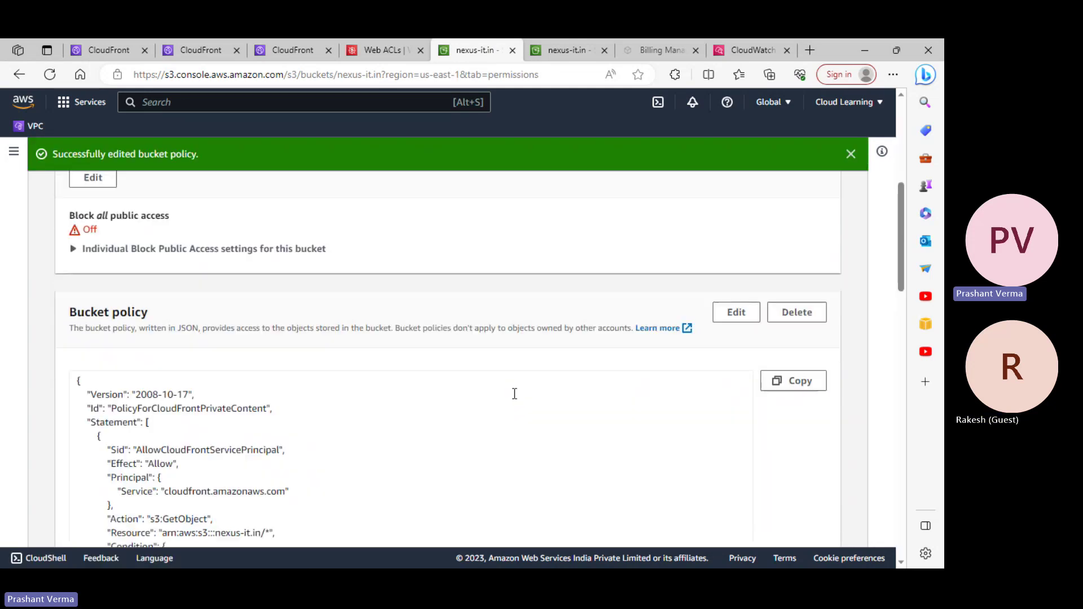
scroll(510, 420, up, 12)
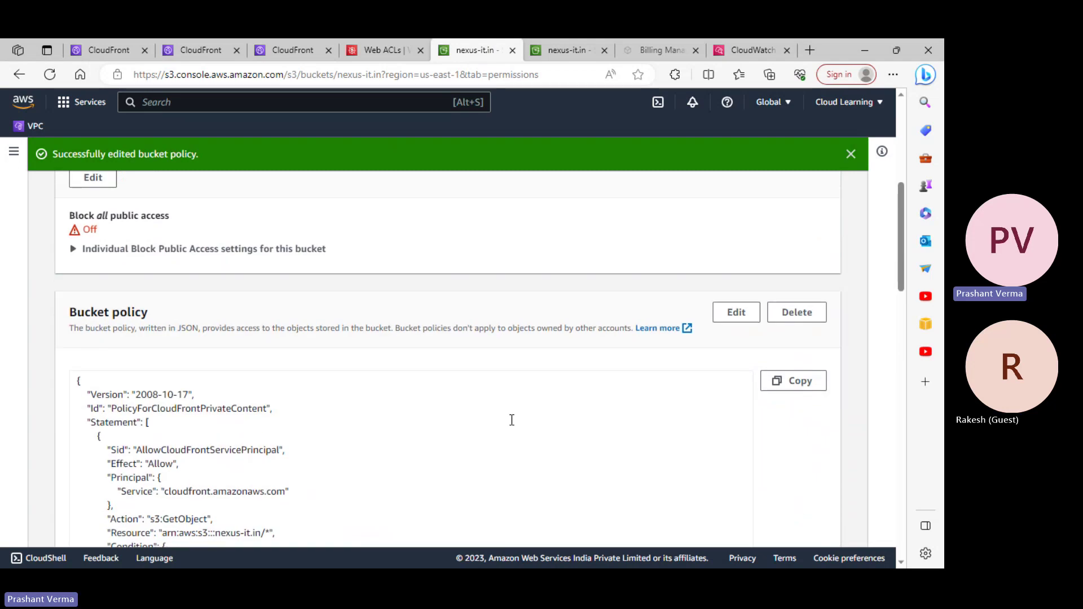
- Return to CloudFront, dismiss the bucket policy notice, and open the new distribution's details from the distributions list
click(383, 50)
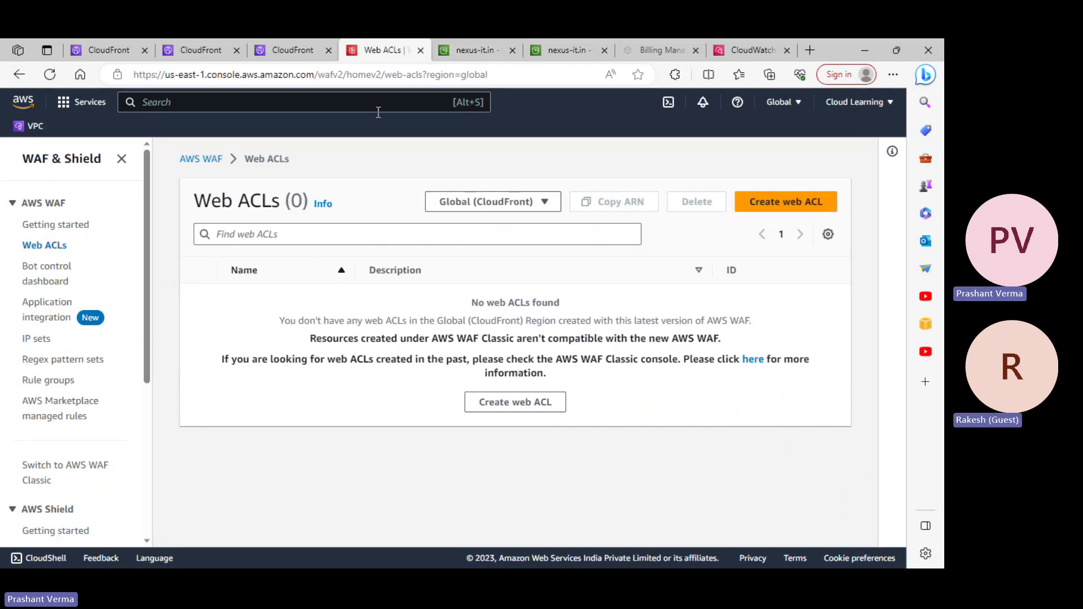
click(107, 49)
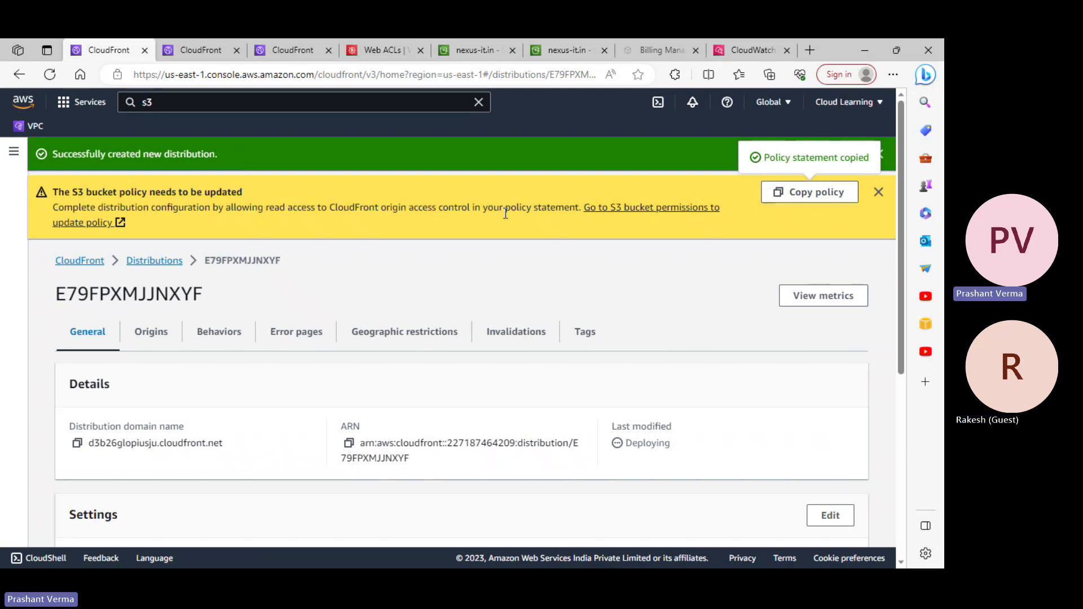
click(878, 192)
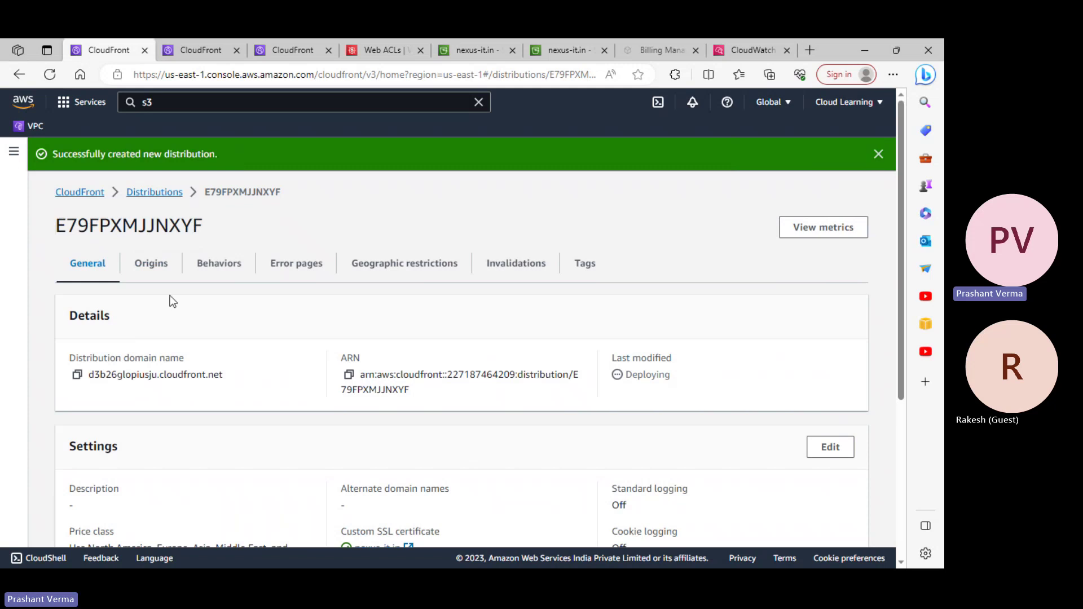
click(162, 193)
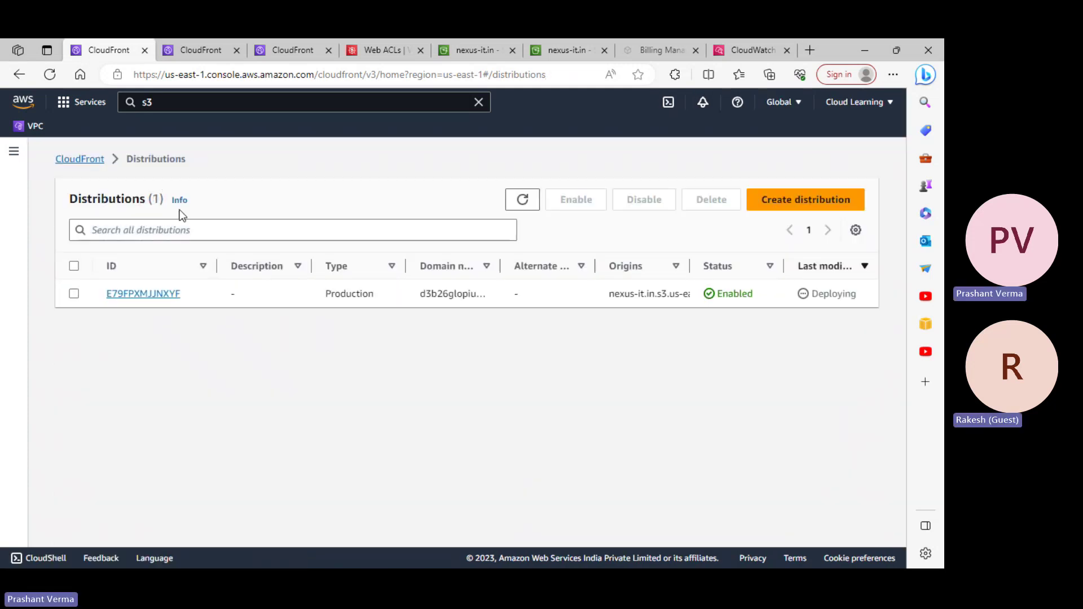
click(169, 295)
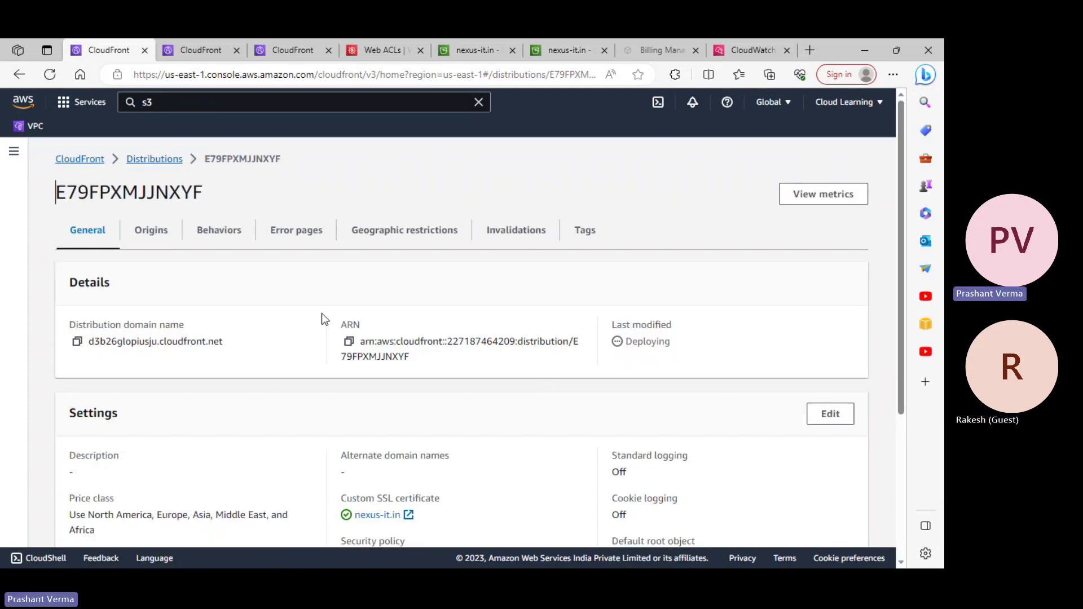
- Look over the new distribution's details and settings, including the SSL certificate and default root object
scroll(334, 367, down, 3)
scroll(337, 374, up, 3)
scroll(337, 375, down, 3)
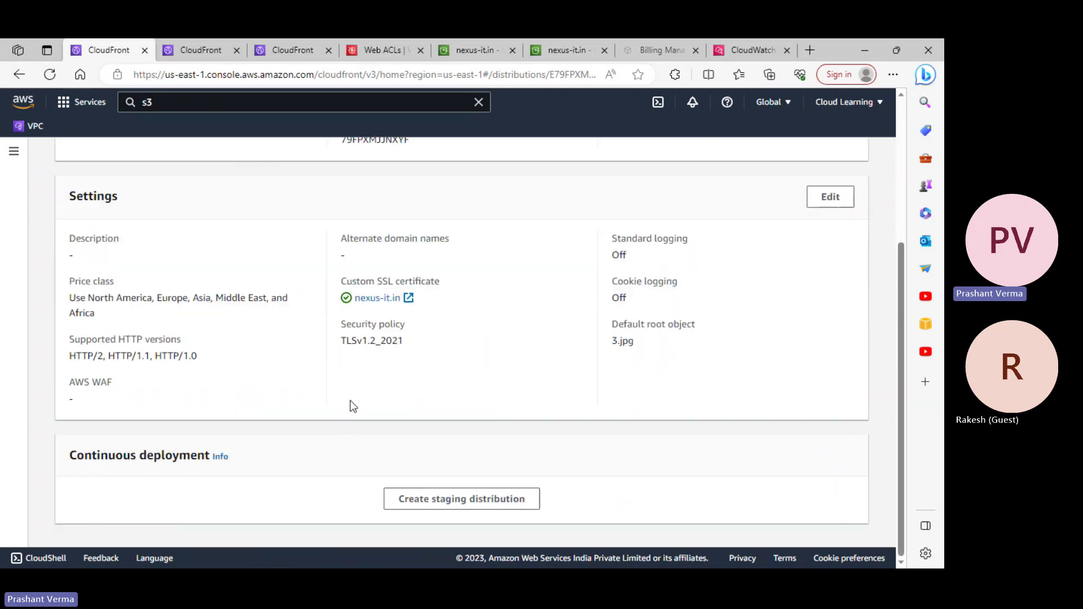
scroll(336, 399, up, 3)
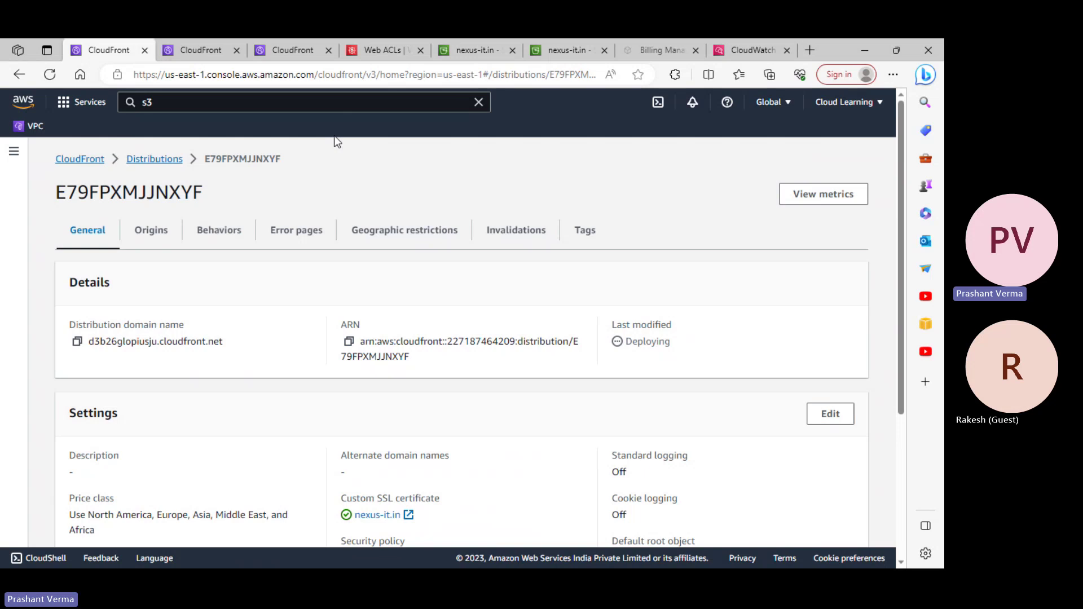
- Search the AWS services for Route 53, open it in a new browser tab, and open the nexus-it.in hosted zone
click(166, 108)
key(Escape)
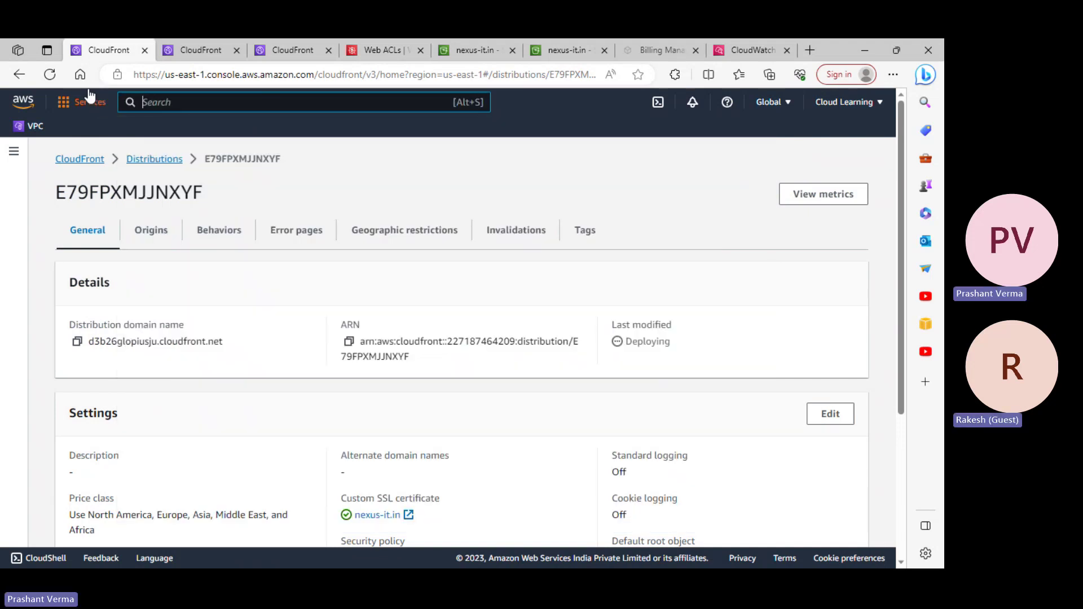
text(routed)
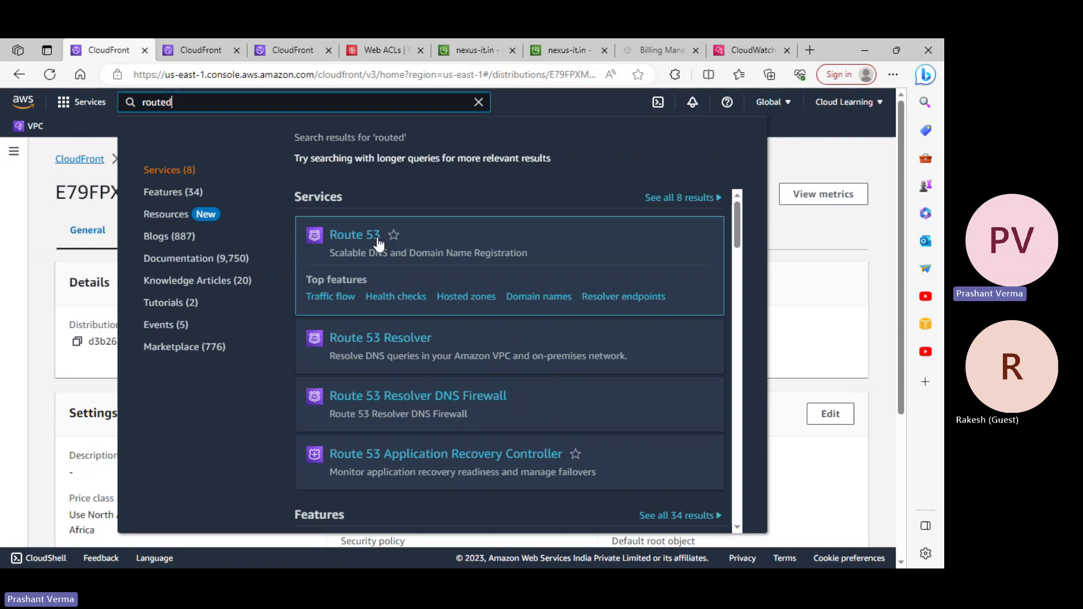
right_click(375, 237)
click(430, 248)
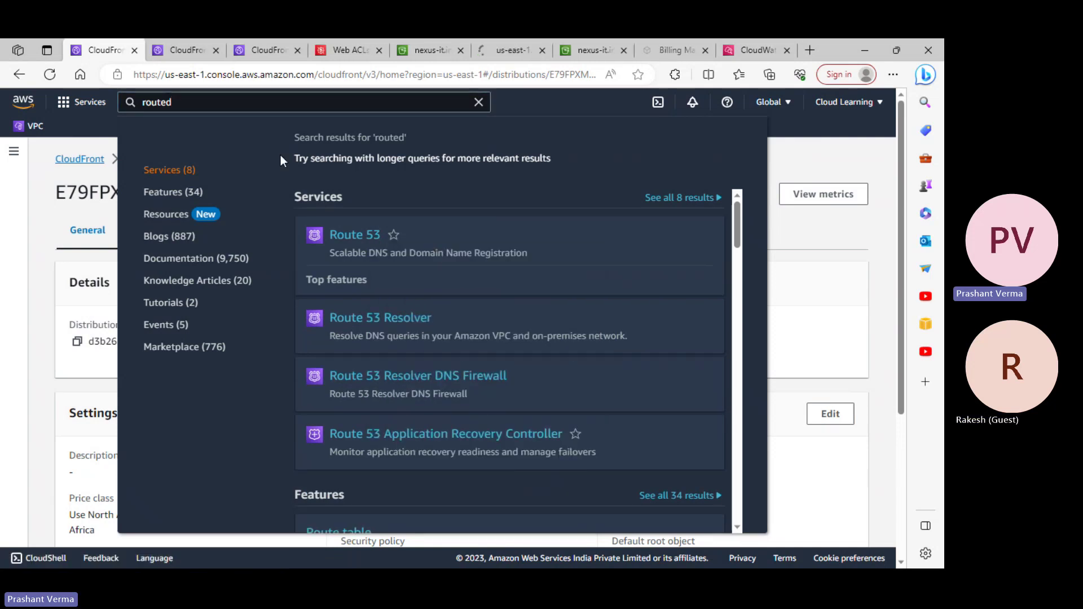
click(509, 59)
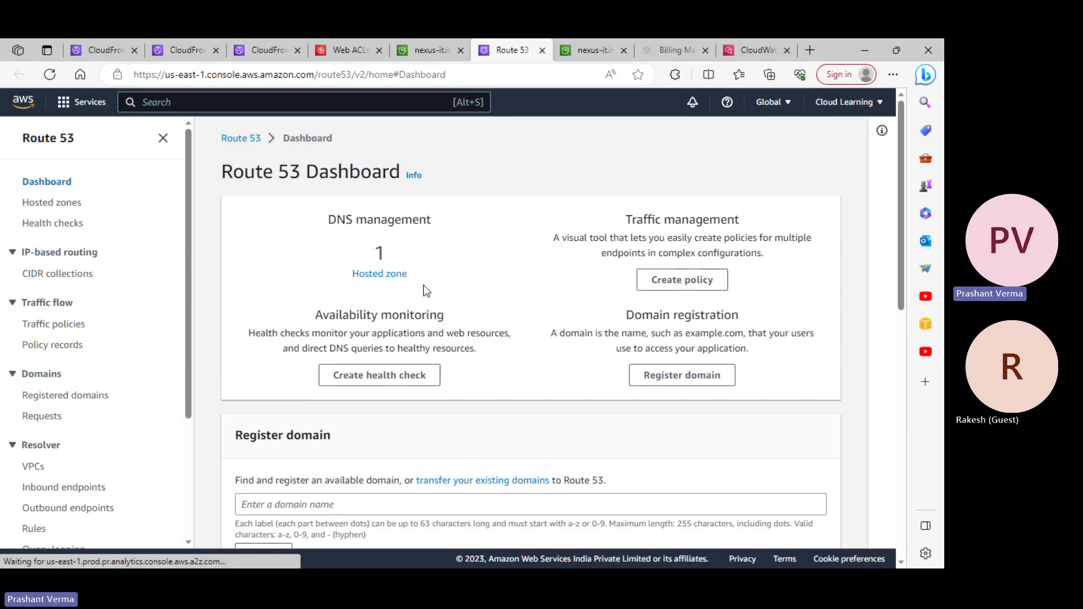
click(386, 298)
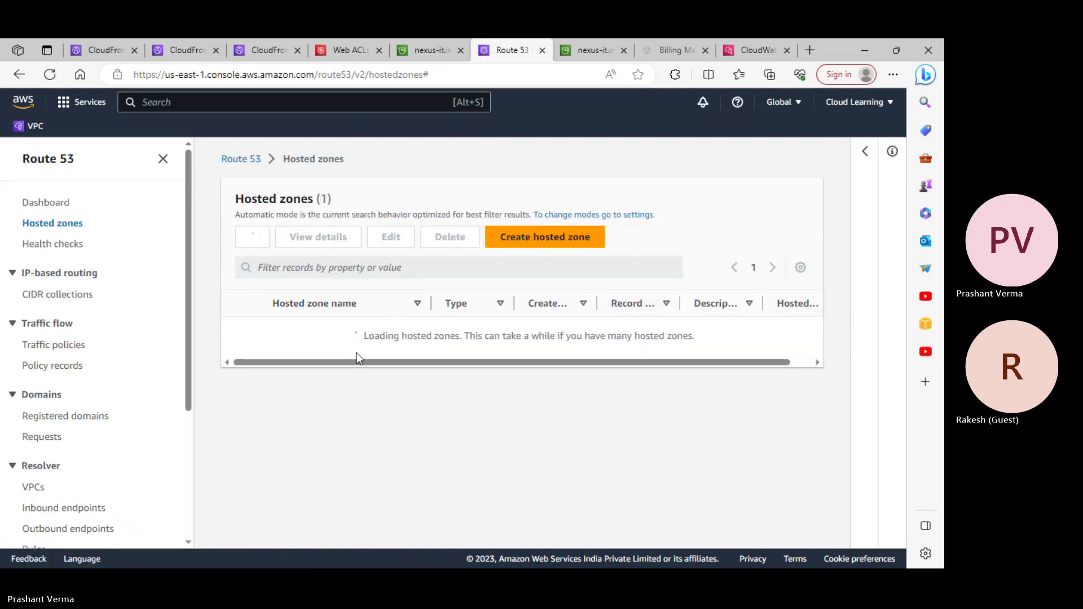
click(303, 332)
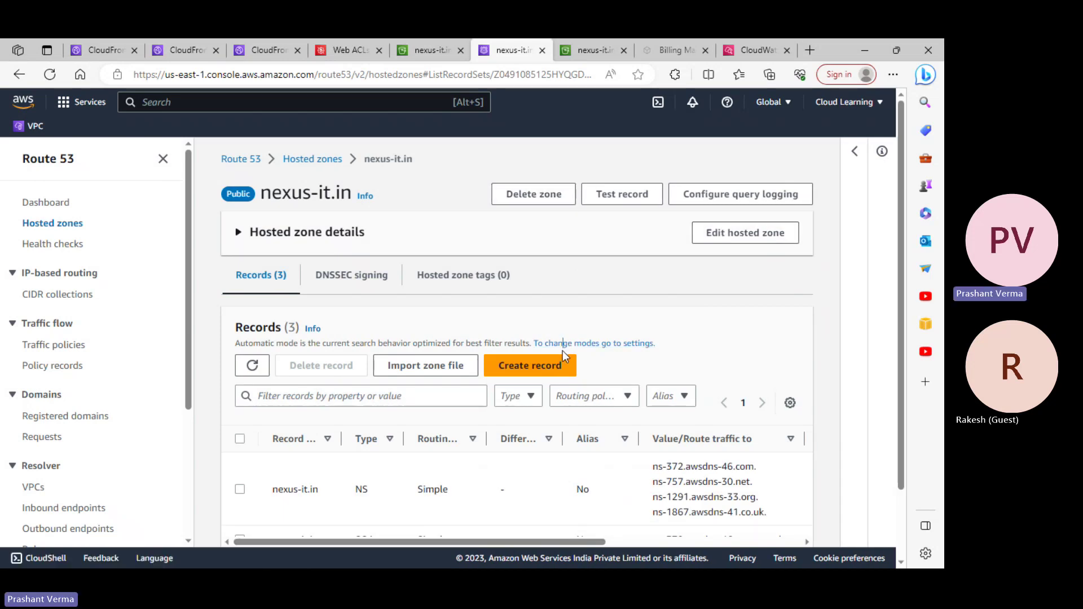
- Start a new A record in the nexus-it.in zone, enable Alias, and route traffic to "Alias to CloudFront distribution"
click(570, 367)
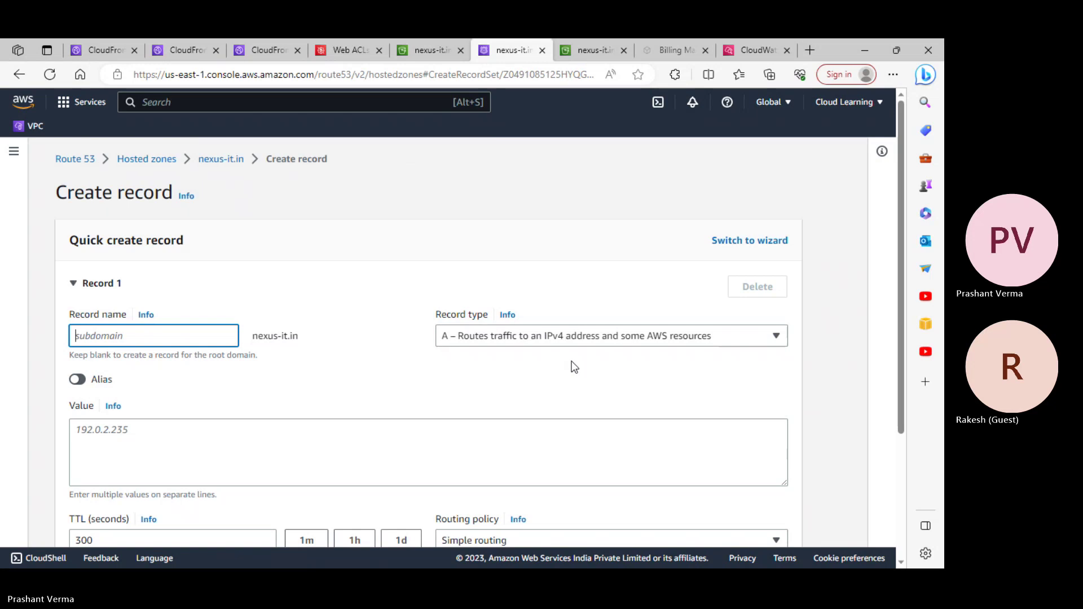
click(561, 343)
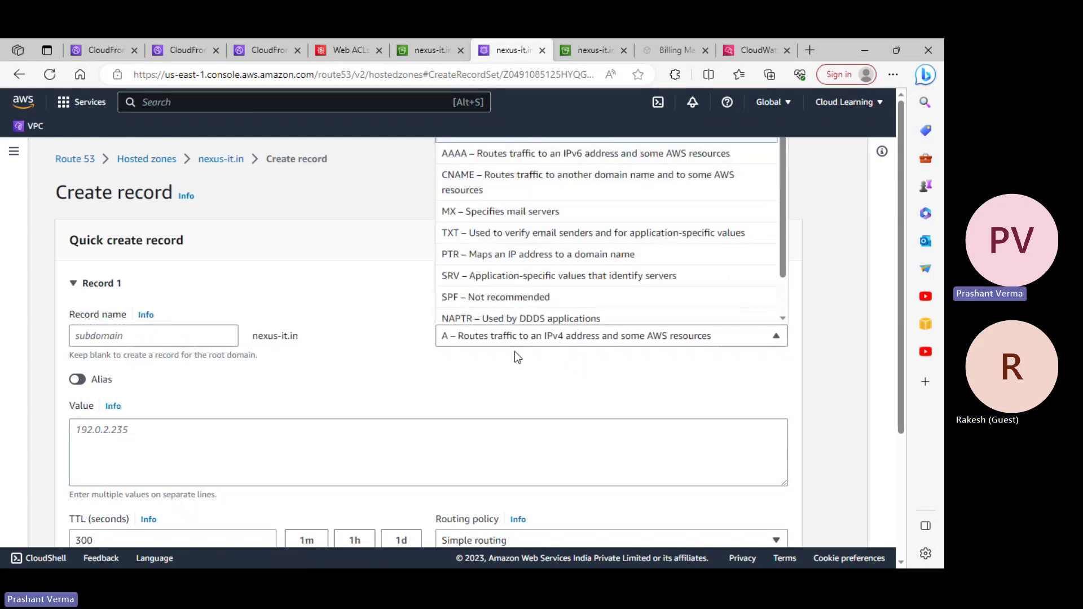
click(415, 352)
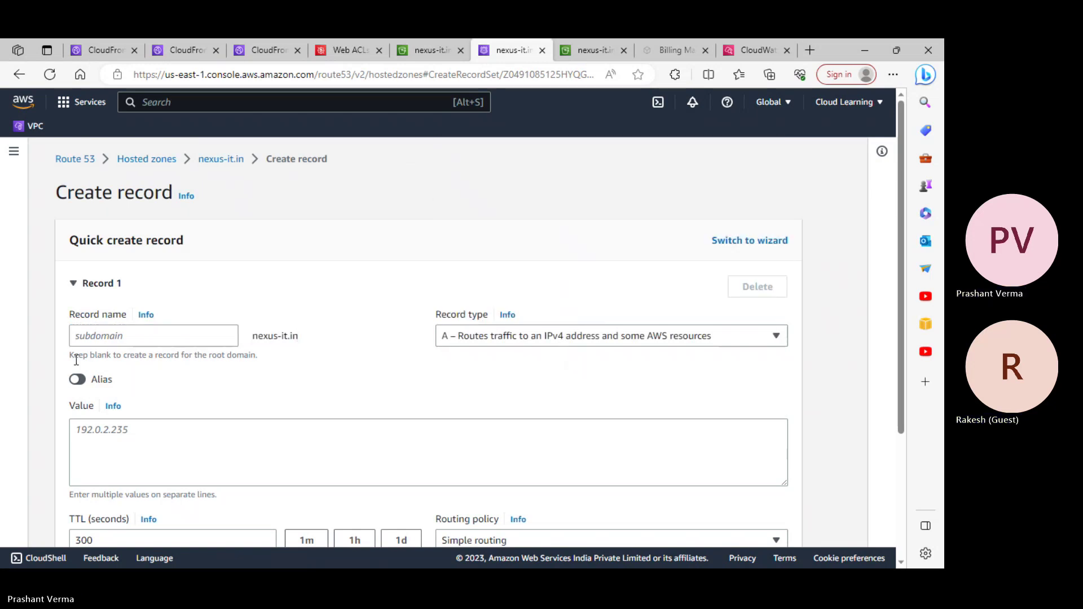
click(78, 379)
click(246, 427)
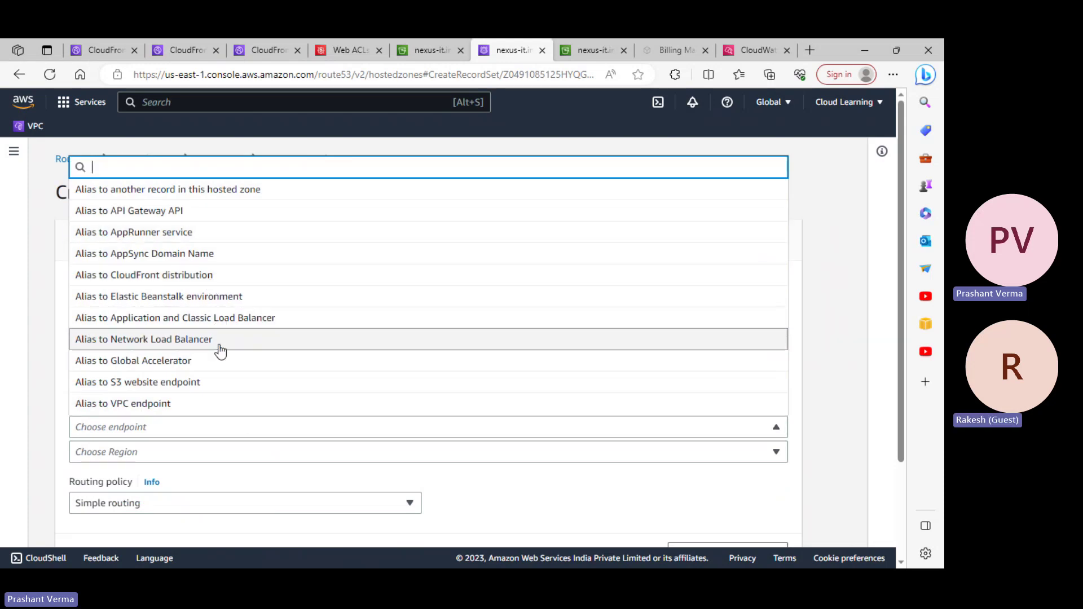
scroll(209, 390, down, 1)
scroll(244, 326, up, 1)
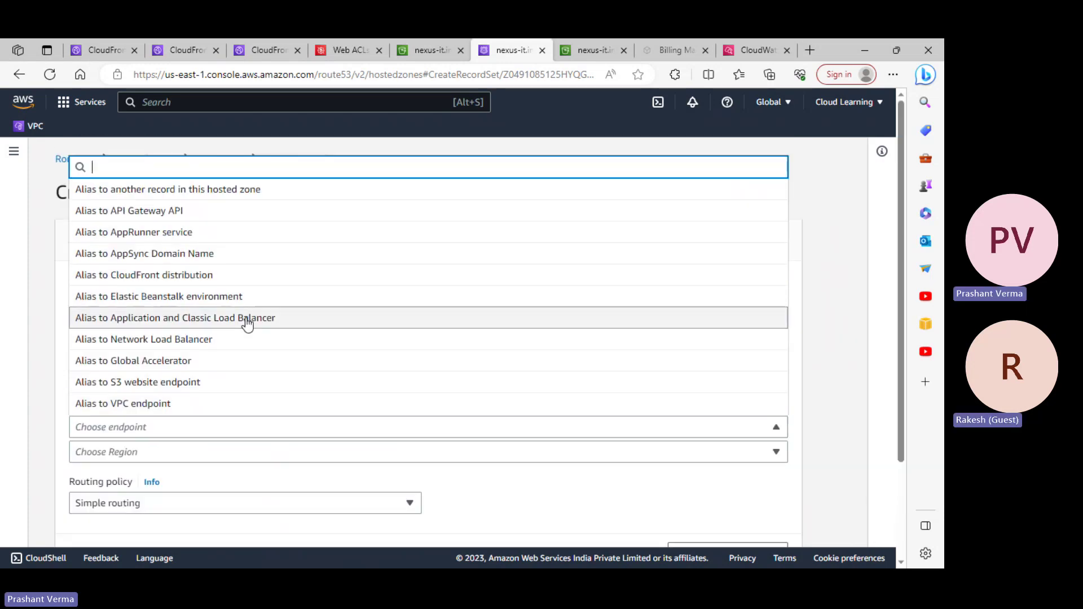
click(221, 284)
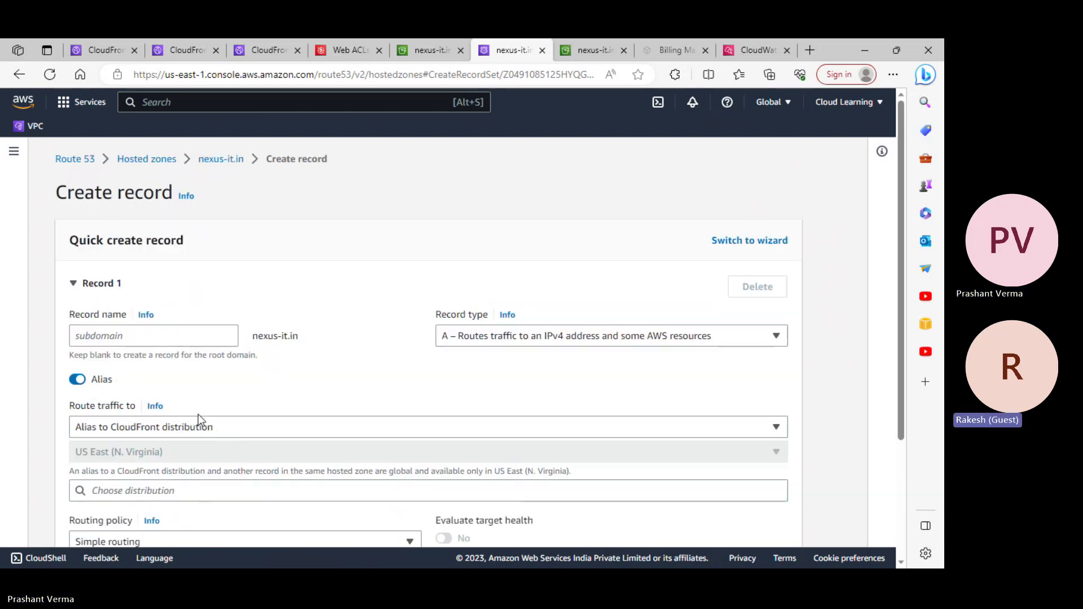
- Check which CloudFront distributions are offered as the record's alias target and recheck the endpoint type
scroll(199, 418, down, 1)
click(184, 424)
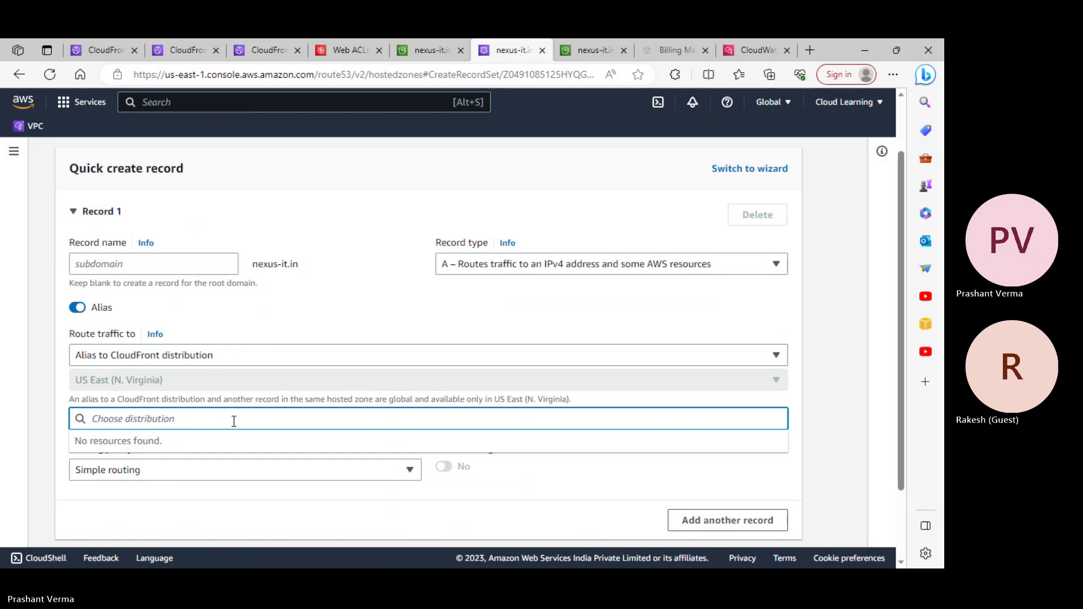
click(468, 462)
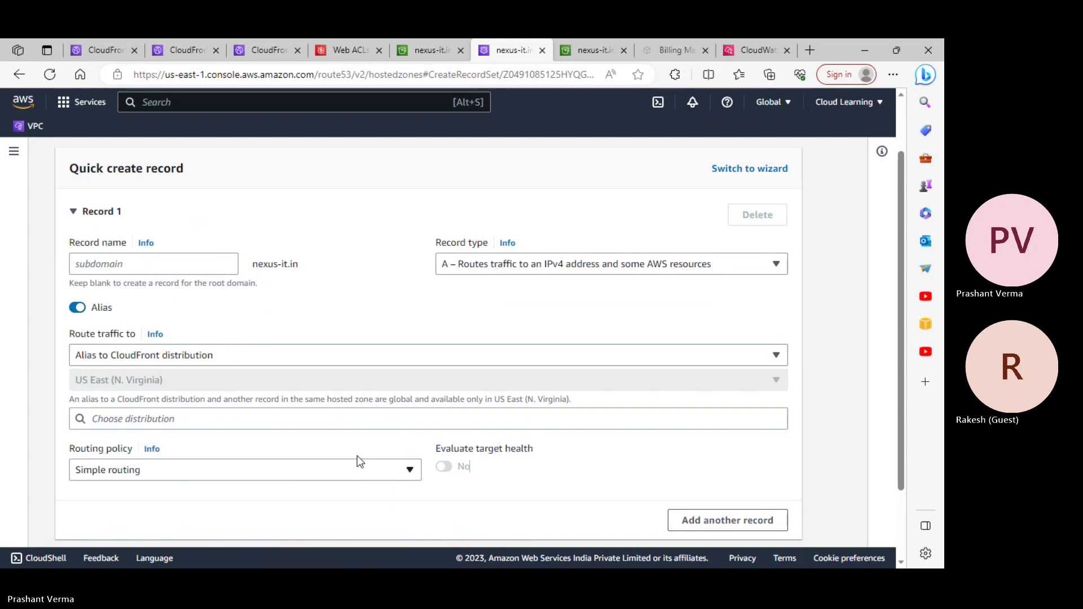
click(236, 418)
click(510, 472)
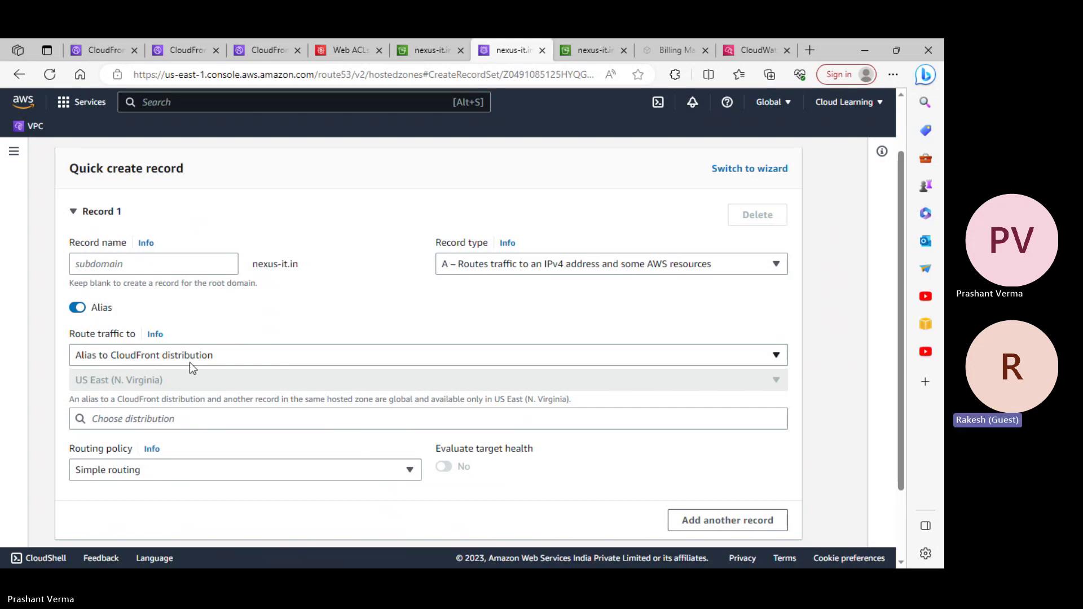
click(243, 360)
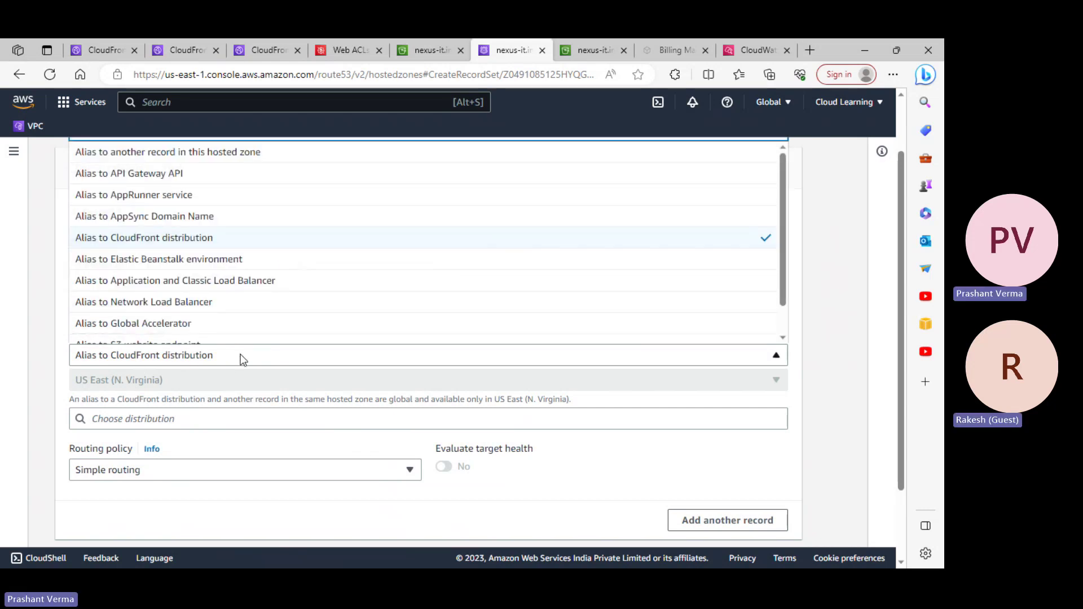
click(242, 359)
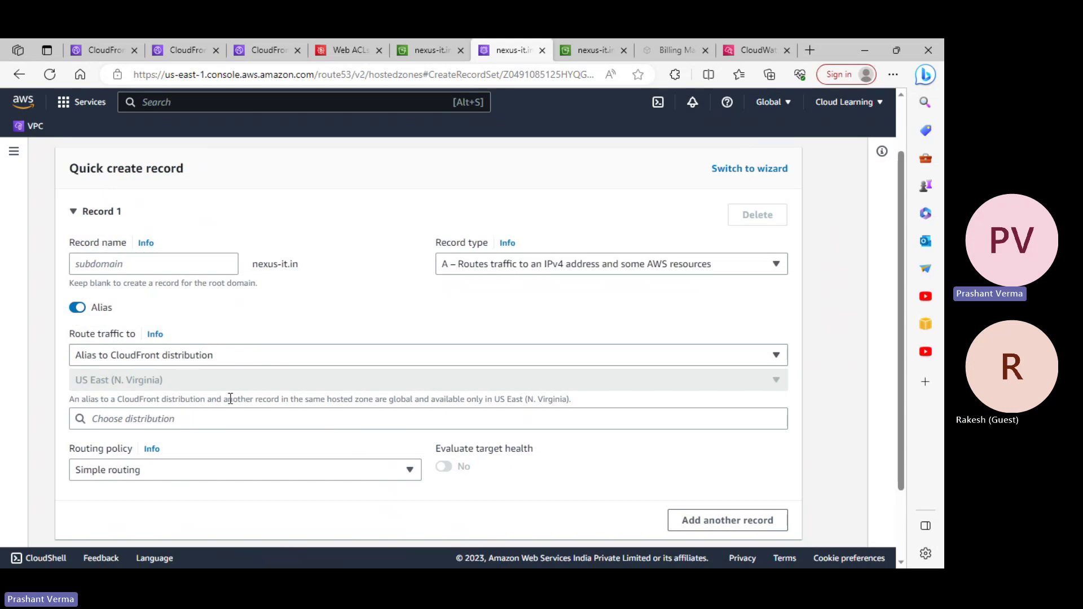
- Return to CloudFront, check the distribution's status in the distributions list, and reopen its details
click(113, 49)
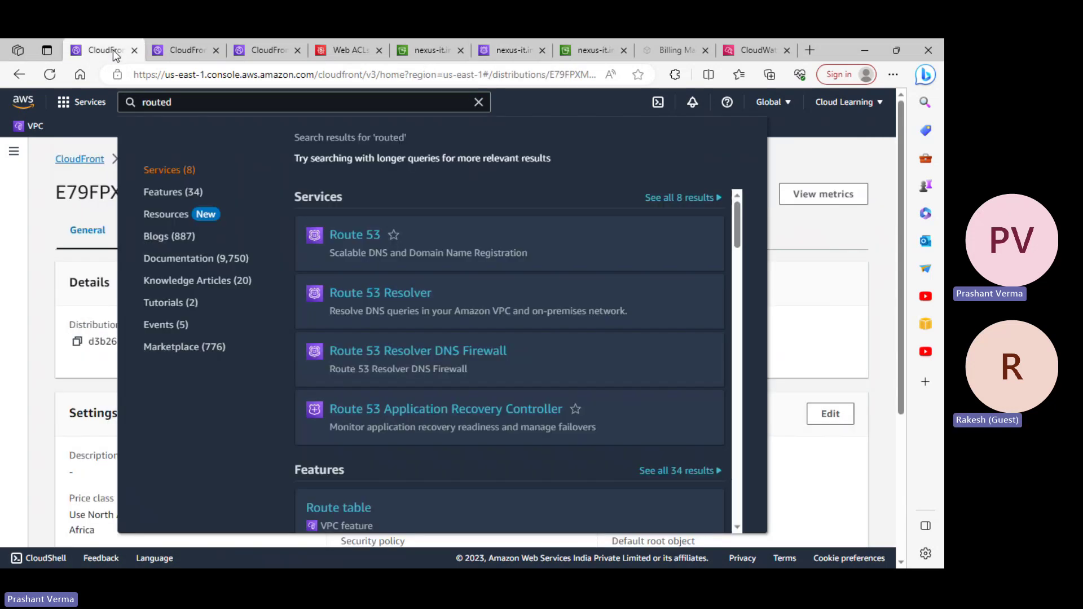
click(808, 221)
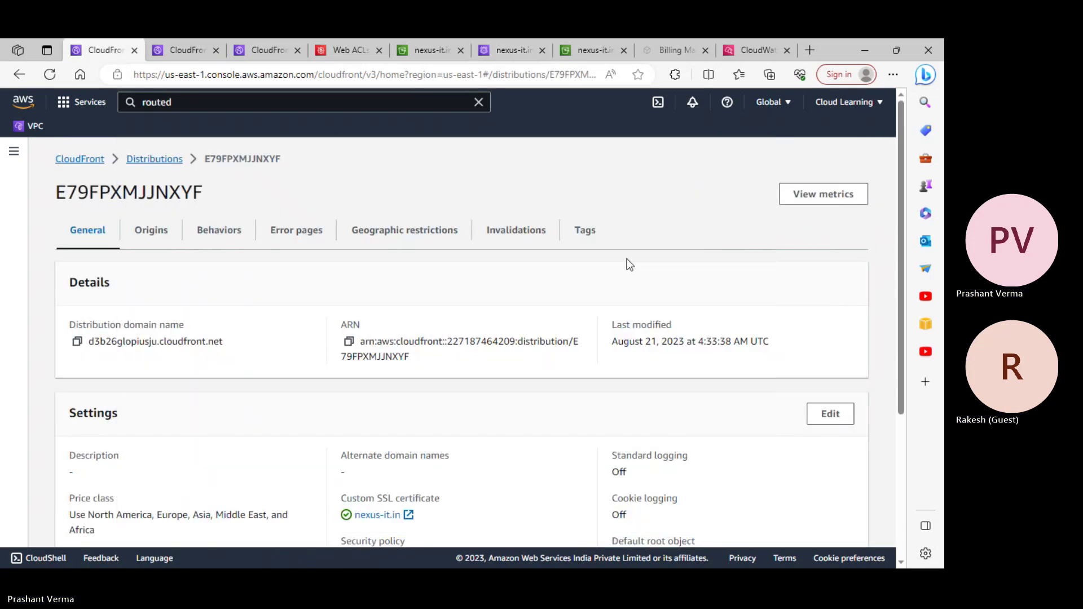
scroll(557, 269, down, 2)
scroll(556, 269, up, 2)
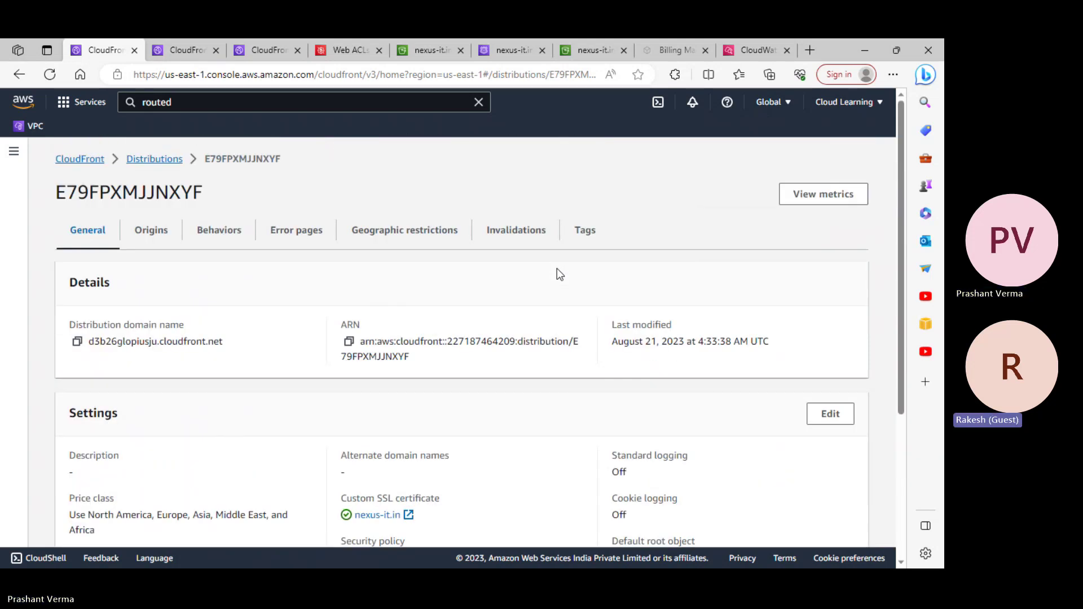
click(150, 158)
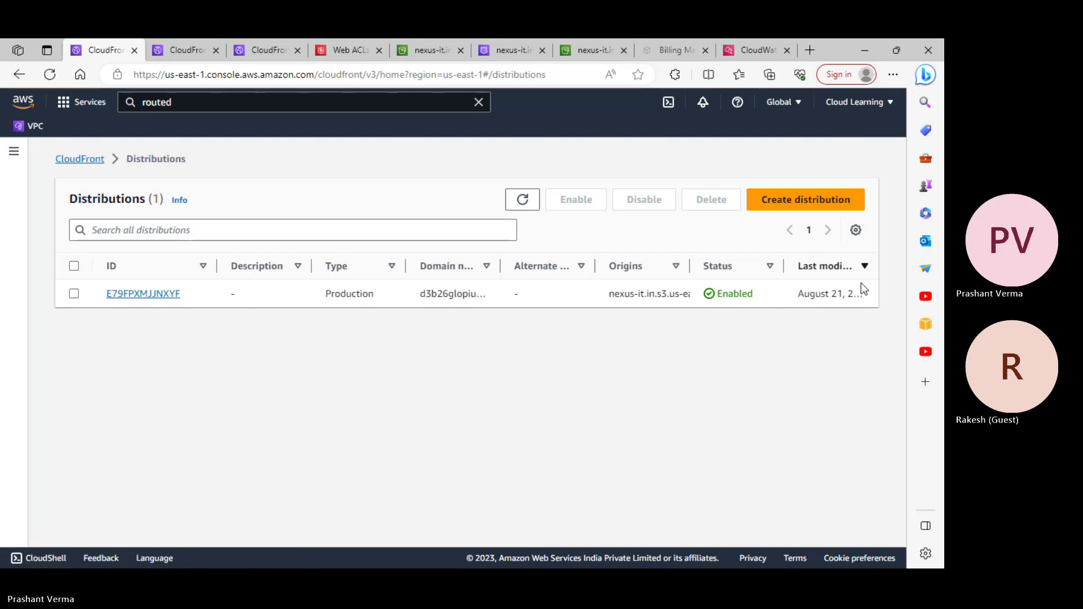
click(149, 294)
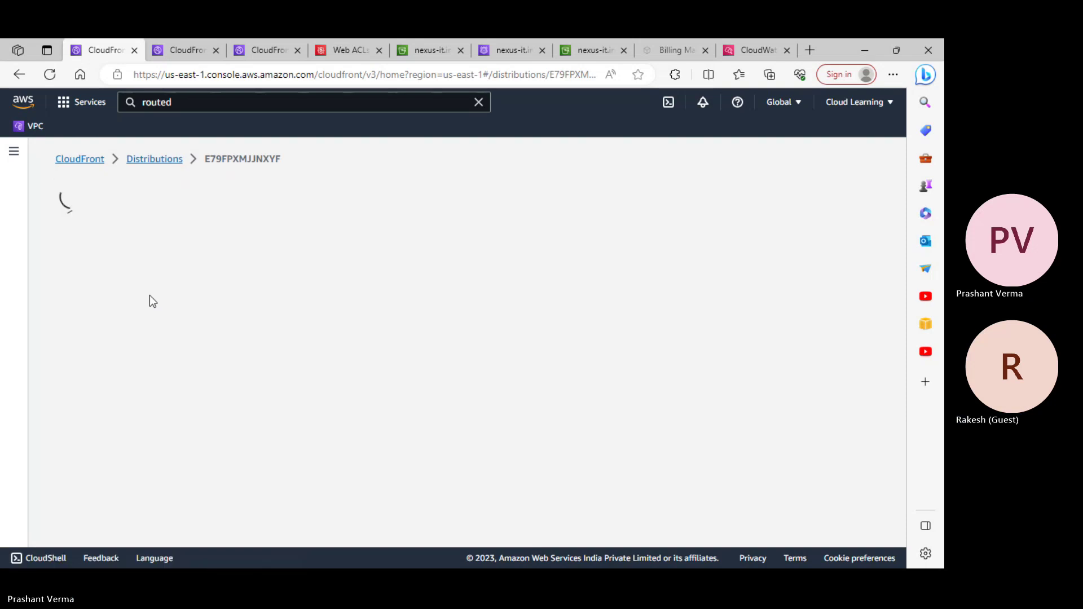
- Copy the "Distribution domain name" label and add it beneath a new "Output" line at the end of the Notepad notes
scroll(355, 358, down, 1)
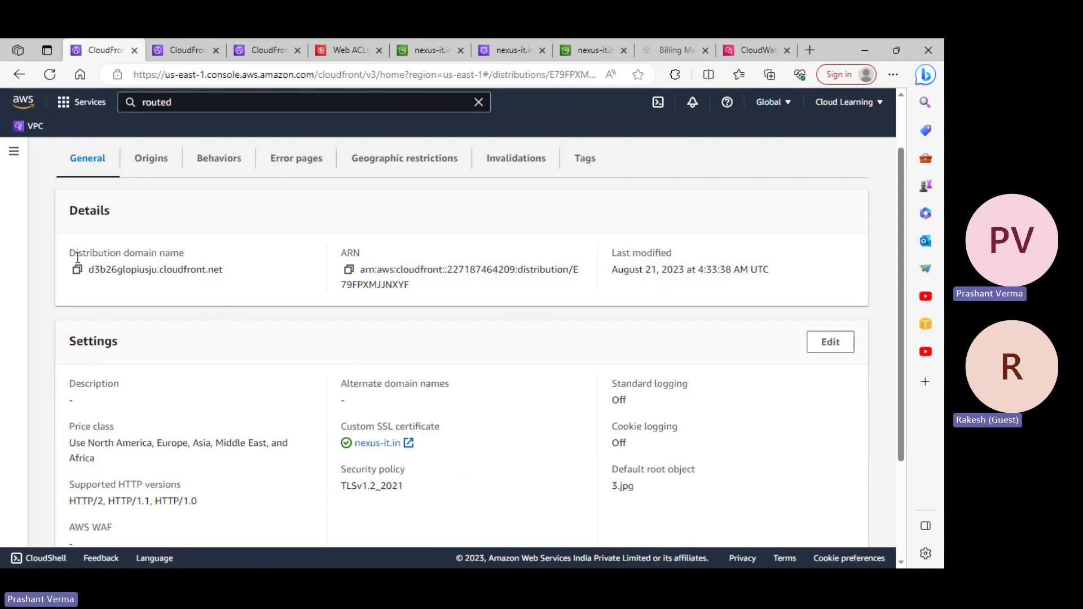
drag(67, 253, 186, 261)
key(ctrl+c)
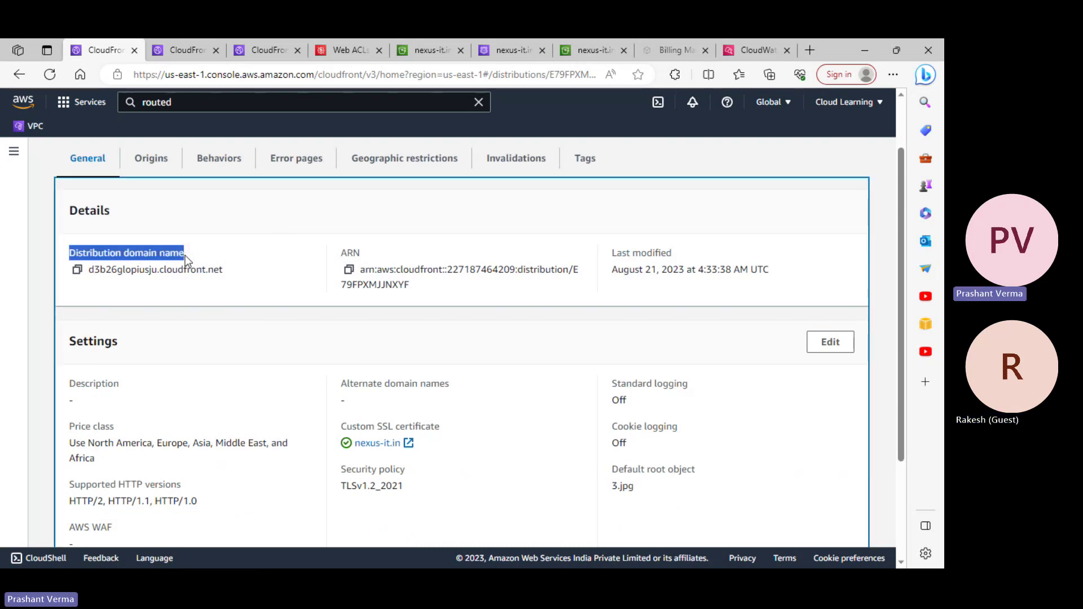
key(alt+Tab)
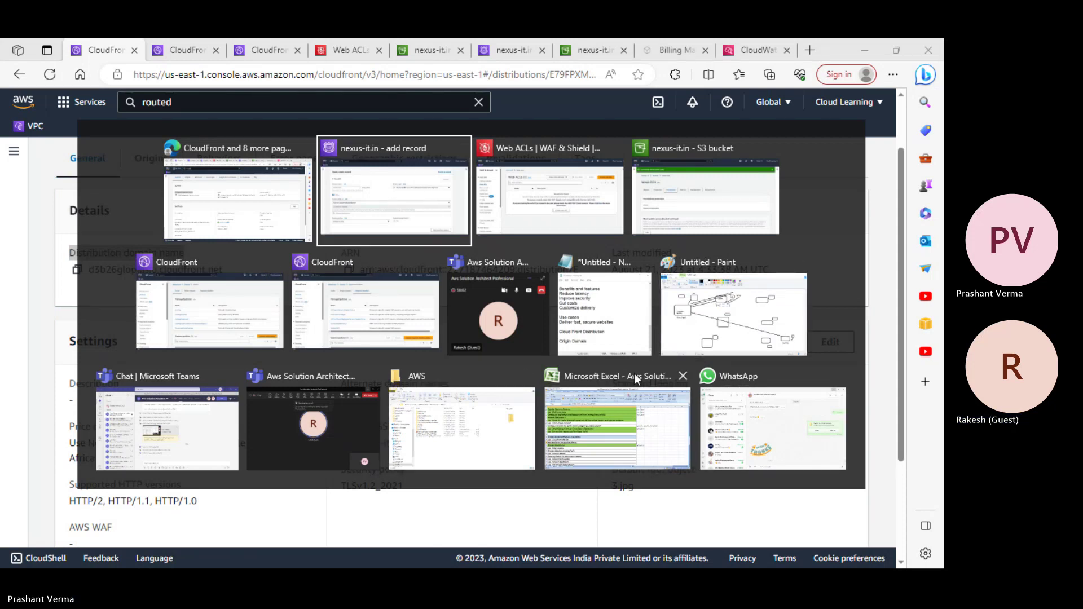
click(622, 333)
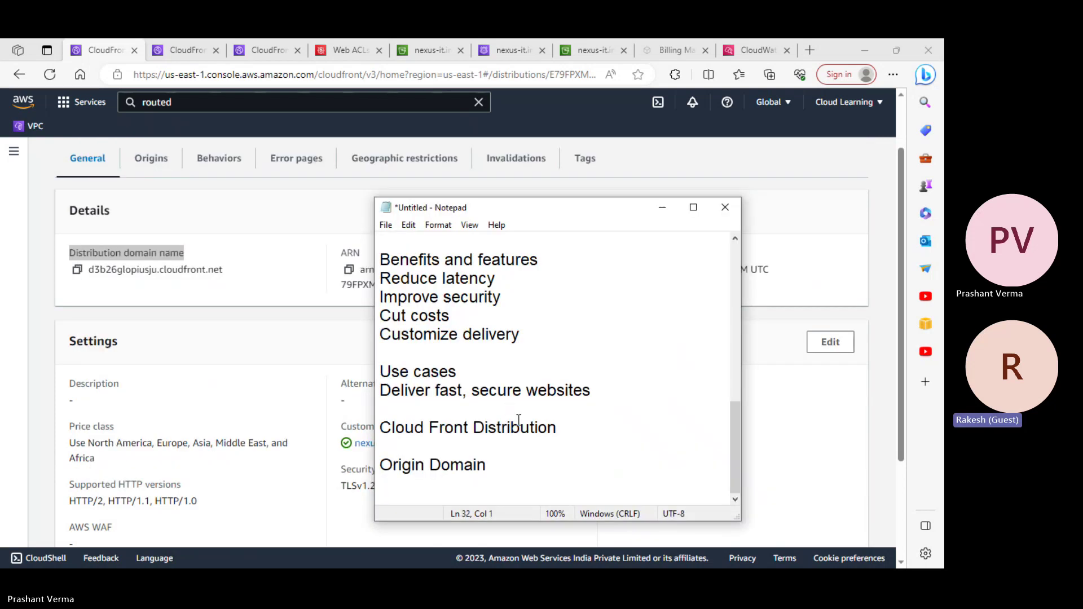
key(Return)
key(Return)
text(OUtpu)
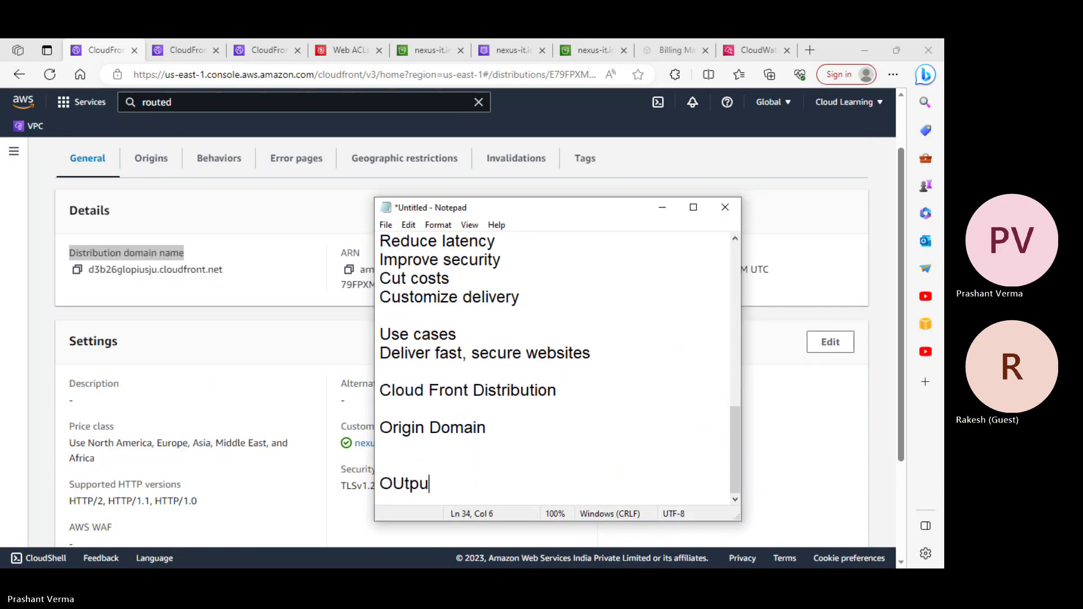
text(ut)
key(Return)
key(ctrl+v)
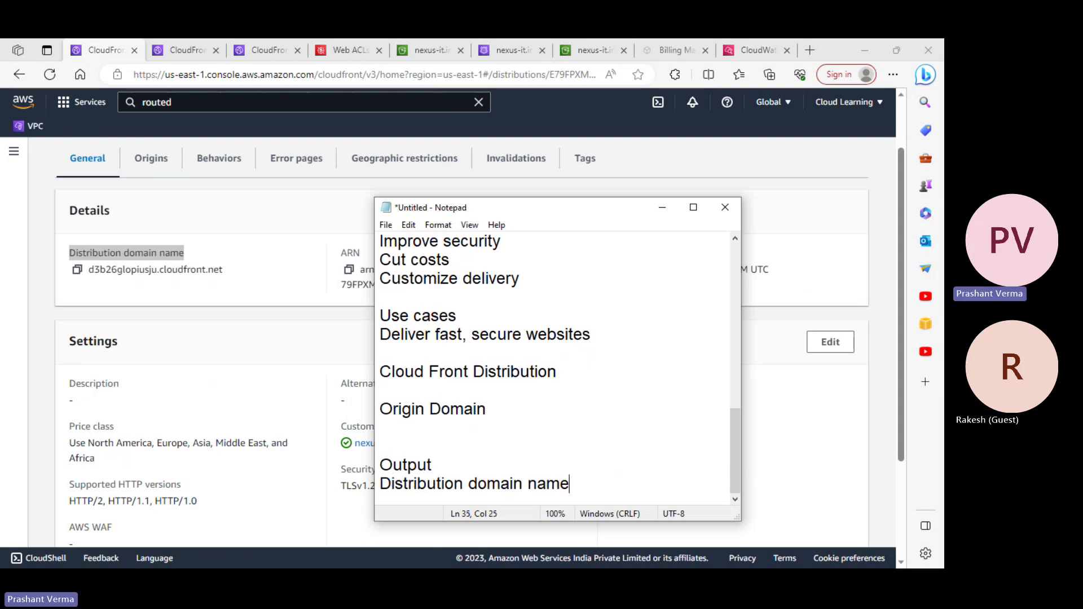
- Extend the "Output" line in the notes to read "Output link which will be used by Cloud Front"
click(485, 453)
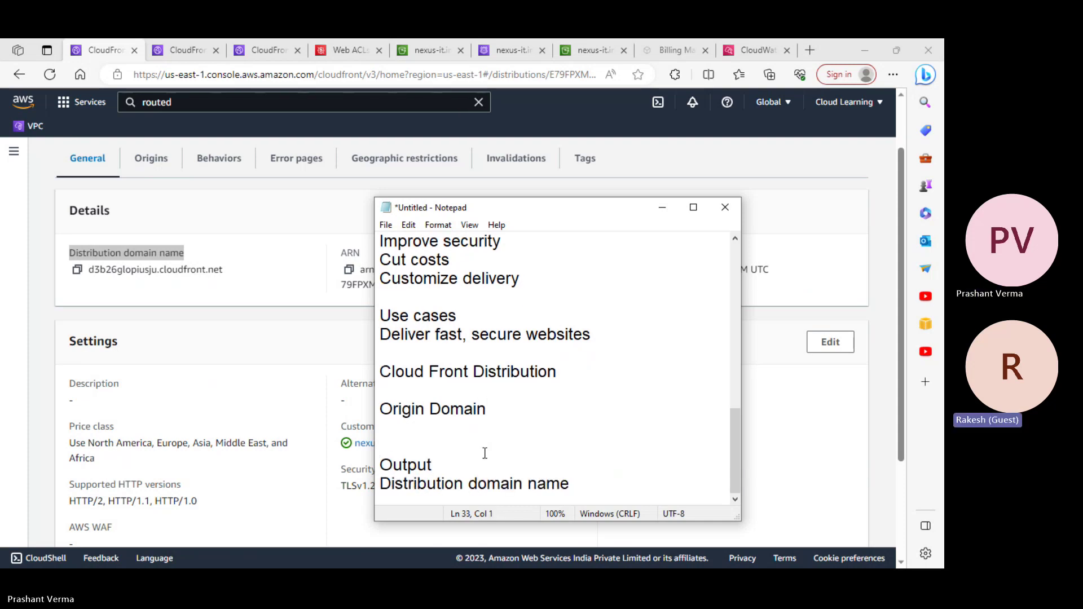
click(477, 459)
text(link which)
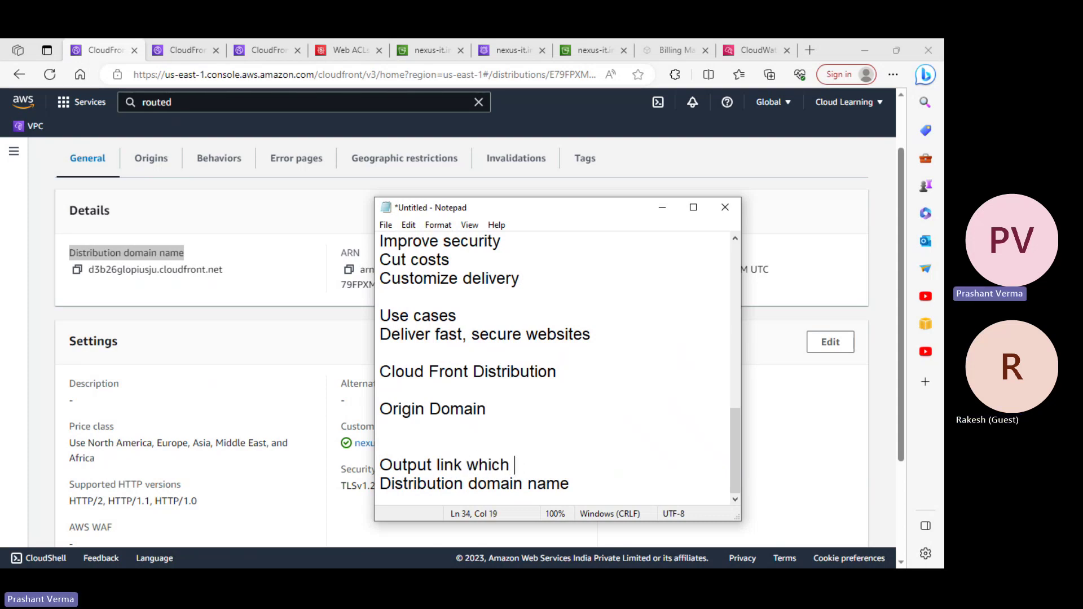
text(wwill be used)
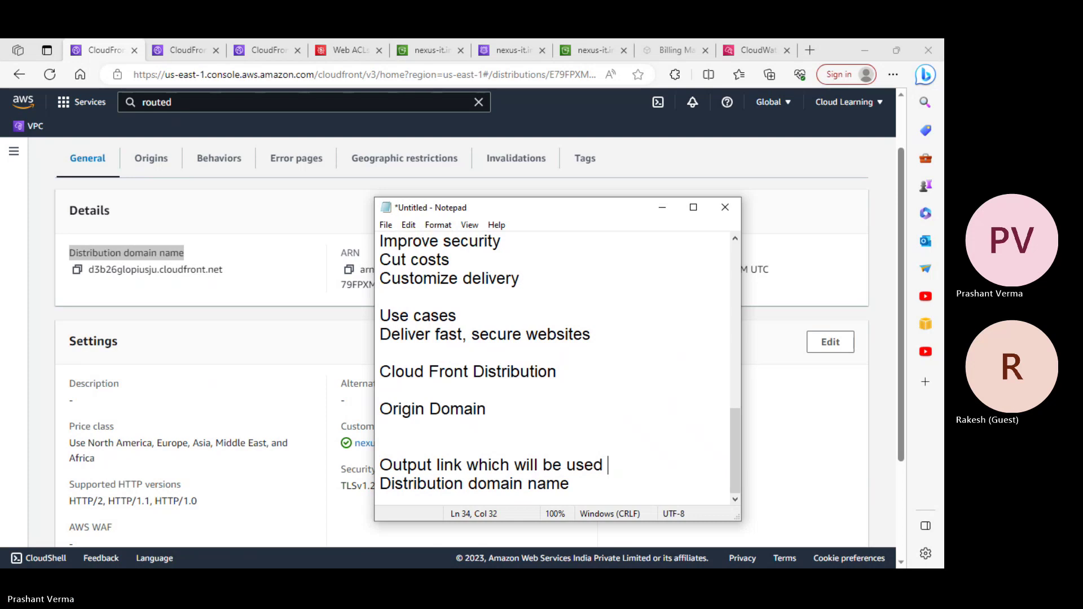
text( by Cloud Front)
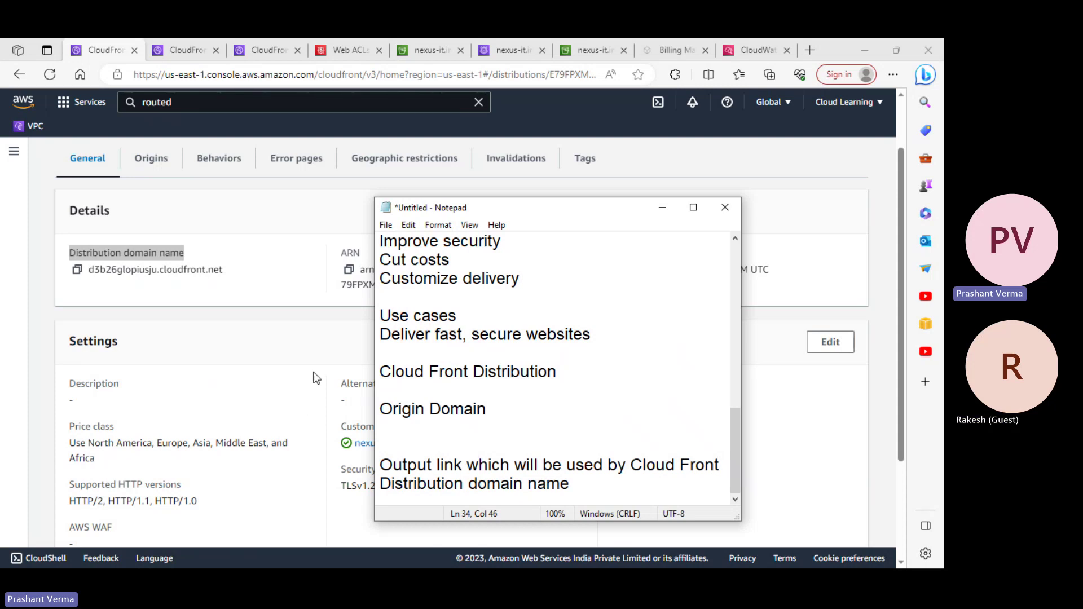
- Examine the CloudFront distribution's general details and settings, its geographic restrictions and its origins
click(309, 354)
scroll(368, 380, down, 3)
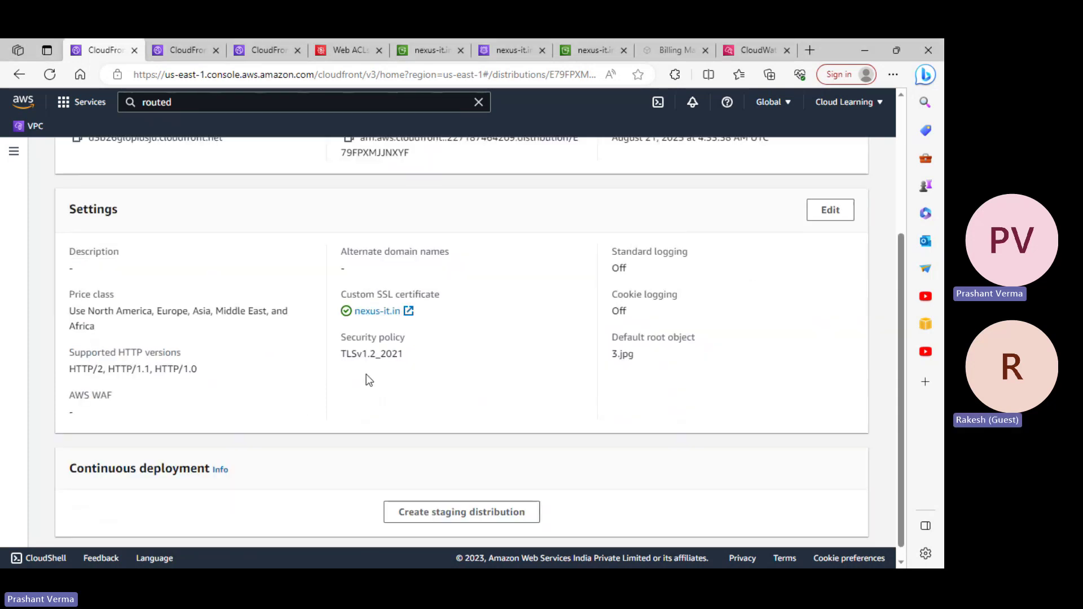
scroll(665, 395, up, 4)
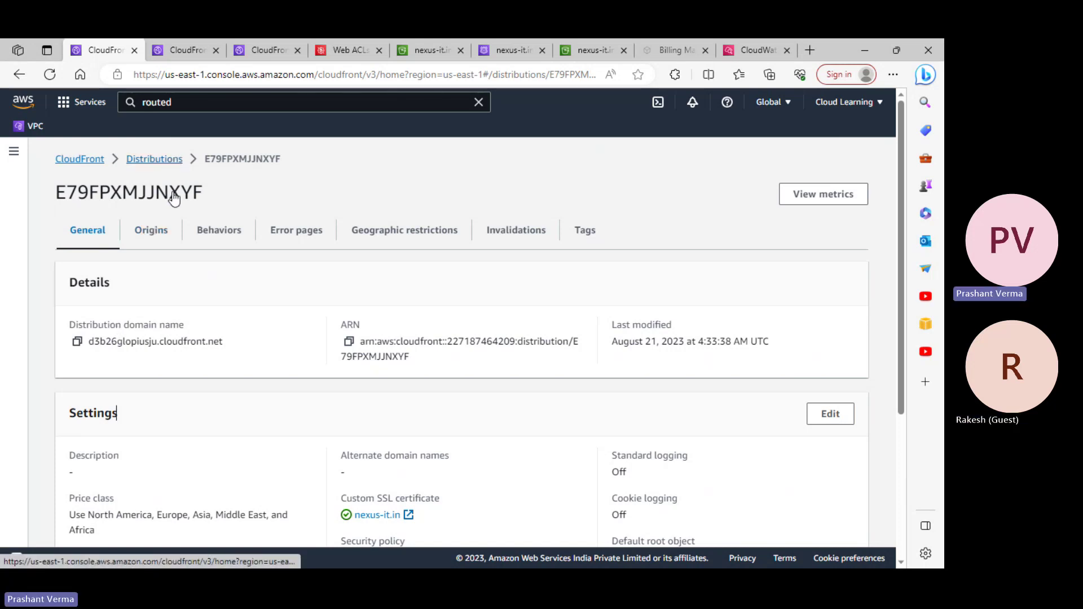
click(422, 241)
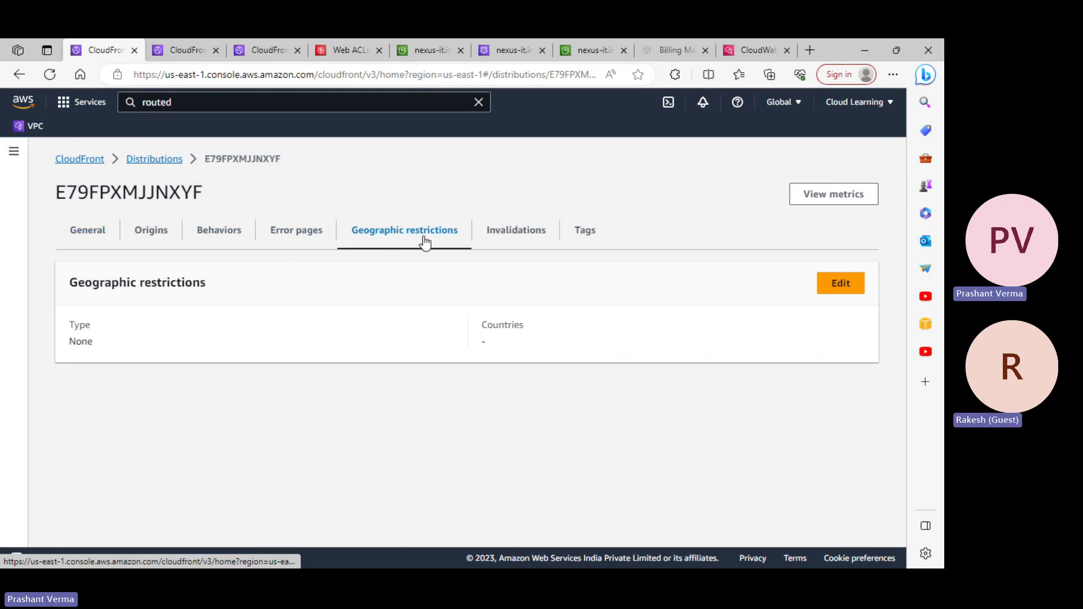
click(153, 237)
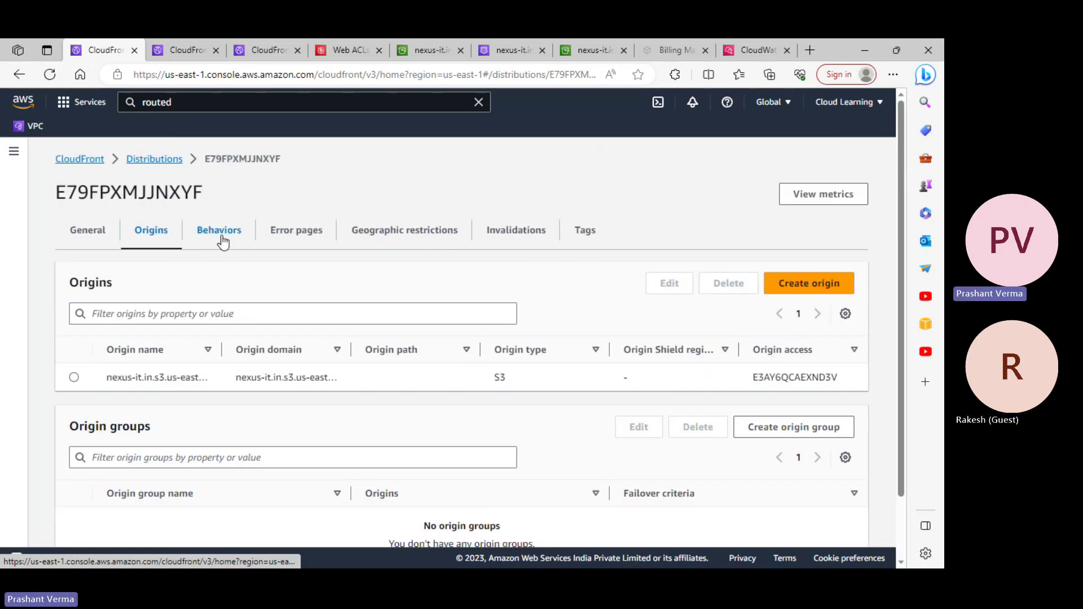
click(99, 229)
scroll(484, 382, down, 4)
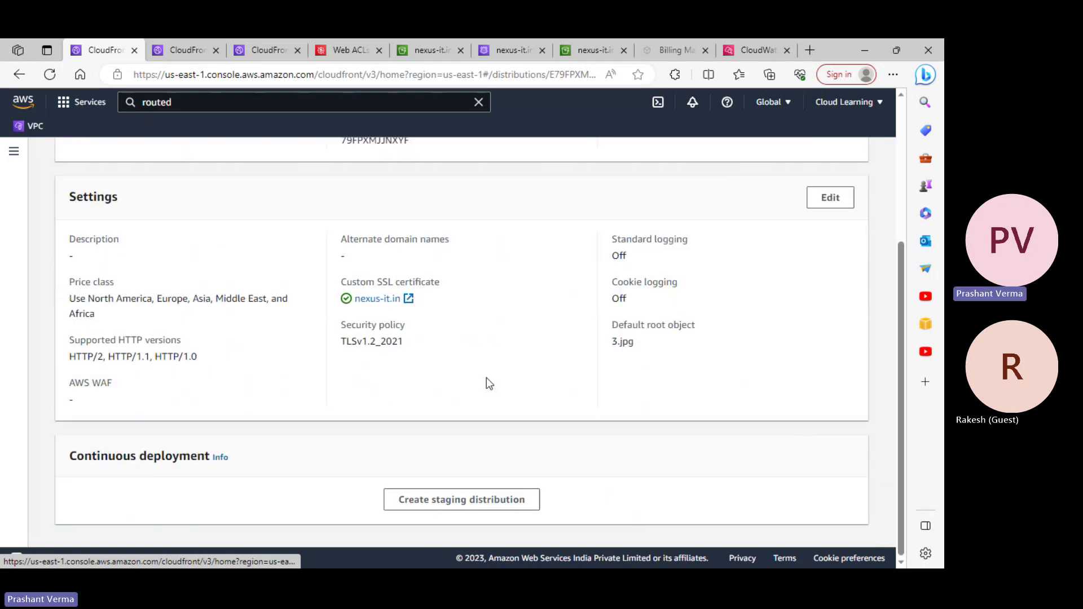
scroll(488, 381, up, 4)
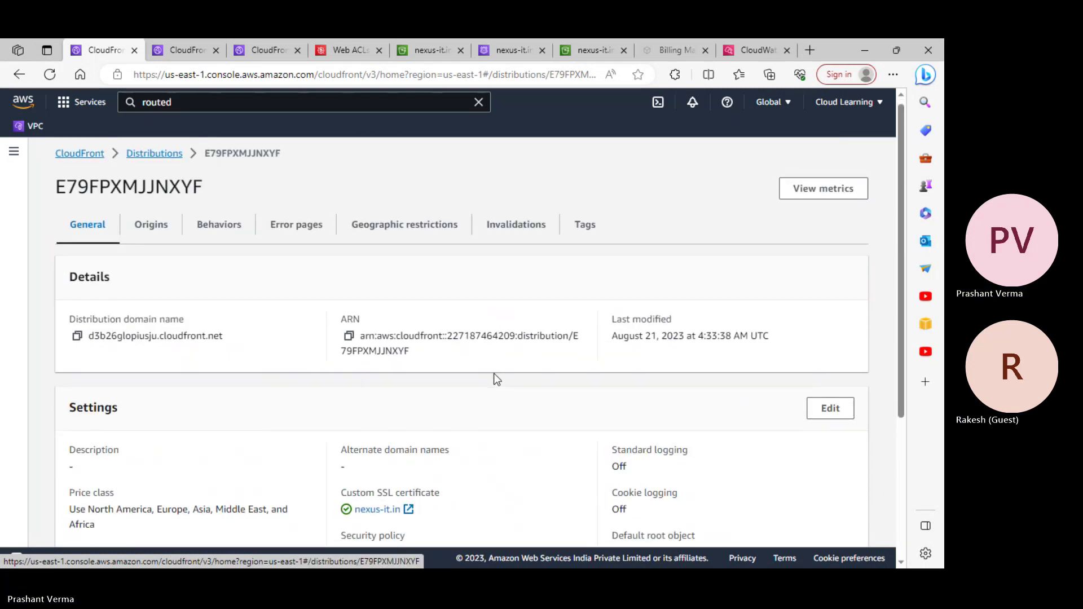
scroll(496, 377, down, 4)
scroll(536, 415, up, 2)
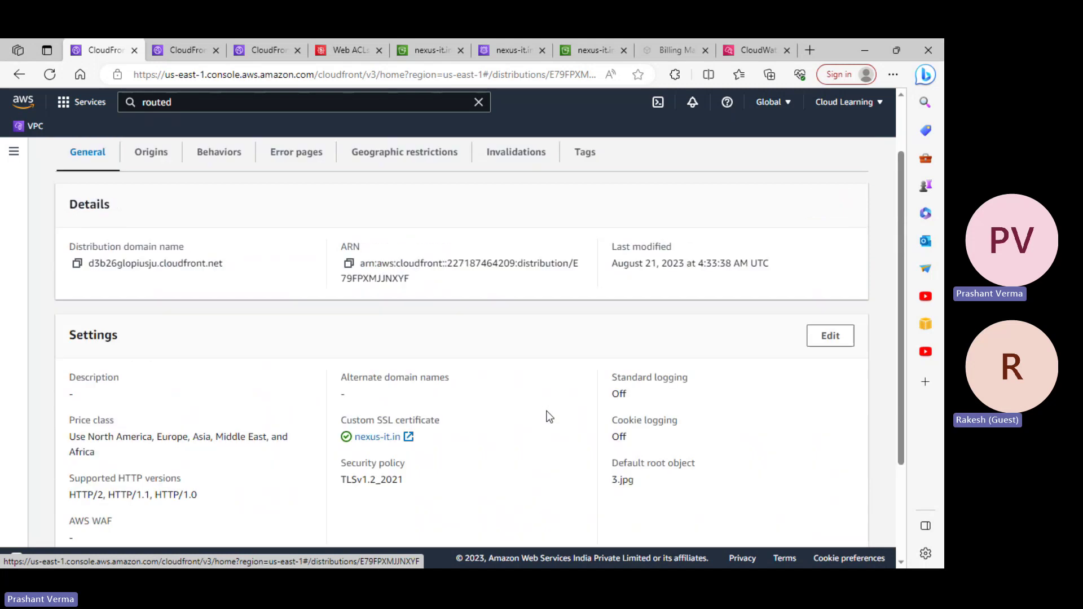
scroll(549, 417, up, 1)
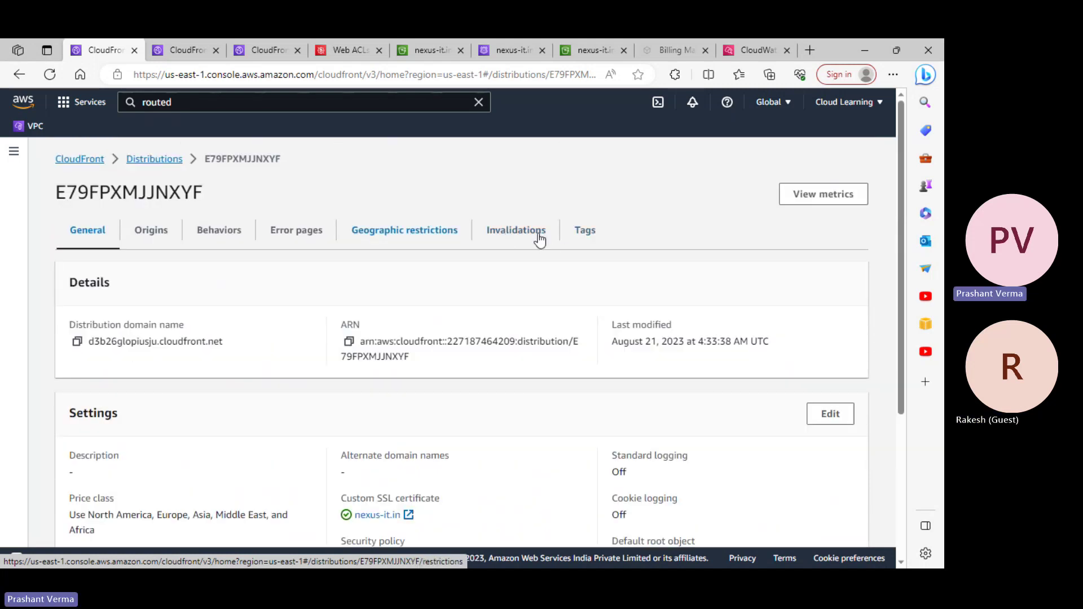
- Reopen the distribution from the distributions list and review its origins, behaviors, error pages, geographic restrictions, invalidations and tags
click(151, 163)
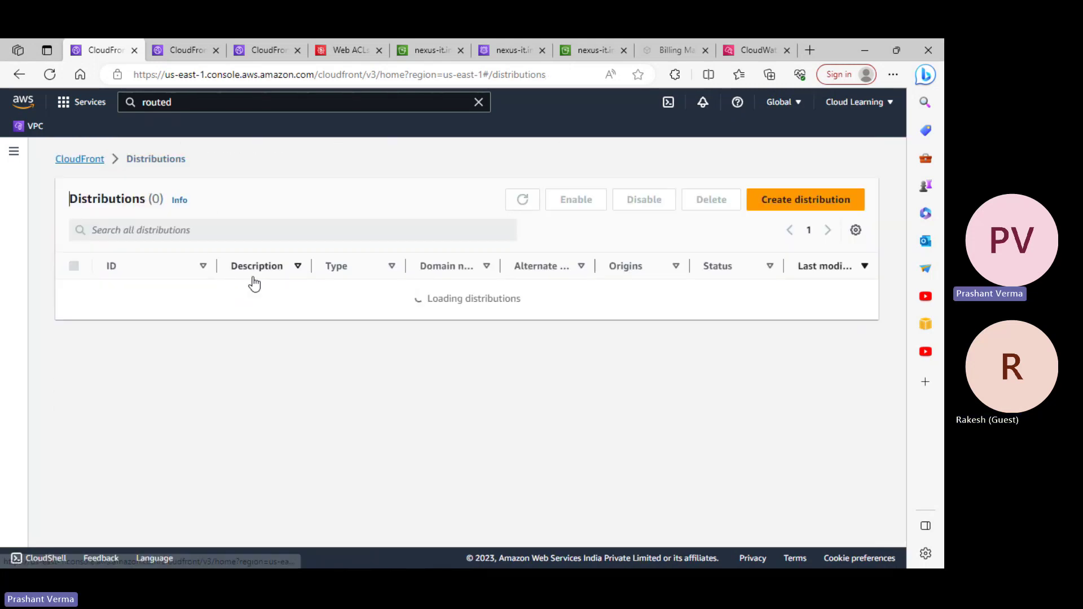
click(164, 295)
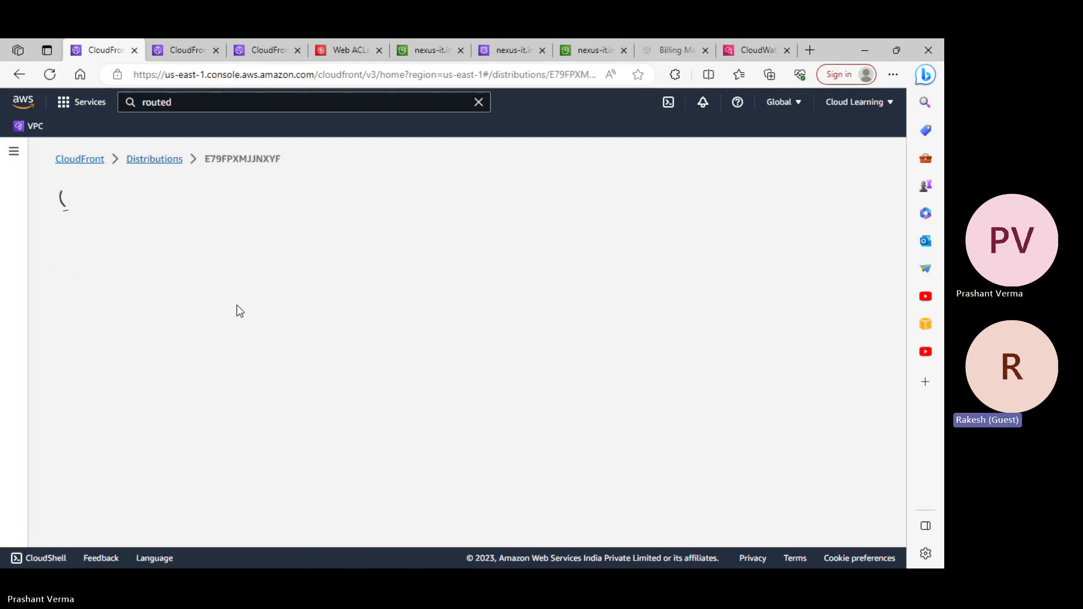
click(151, 229)
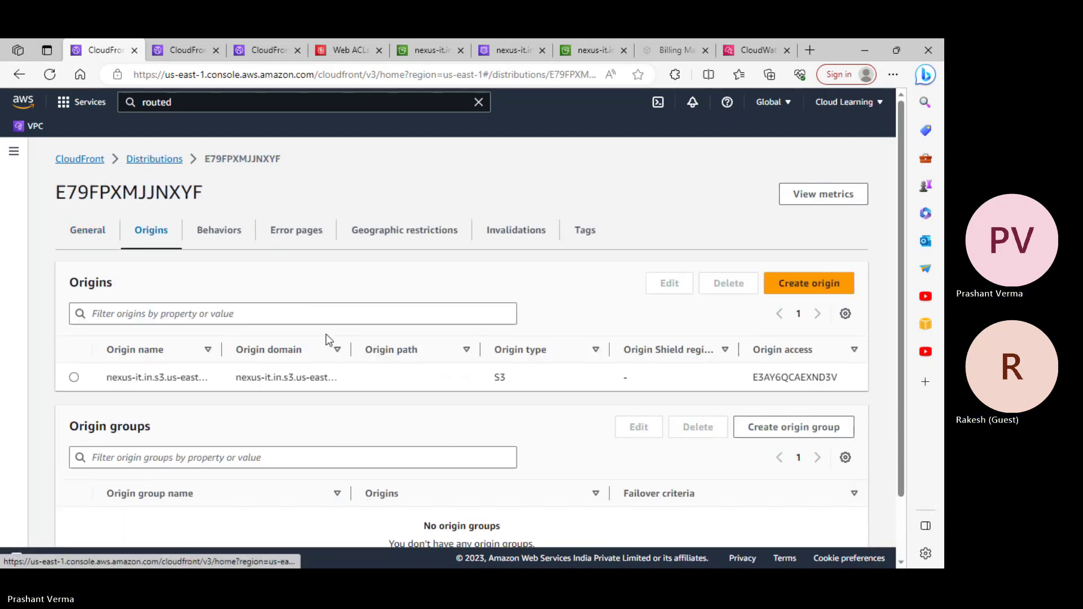
scroll(339, 349, down, 1)
scroll(242, 270, up, 1)
click(242, 236)
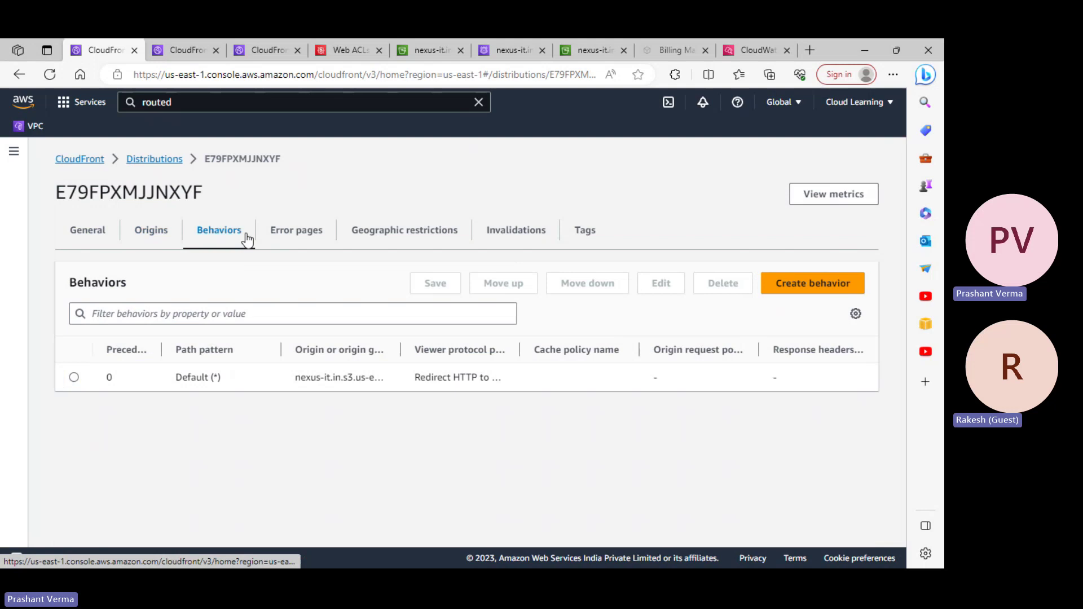
click(305, 240)
click(399, 236)
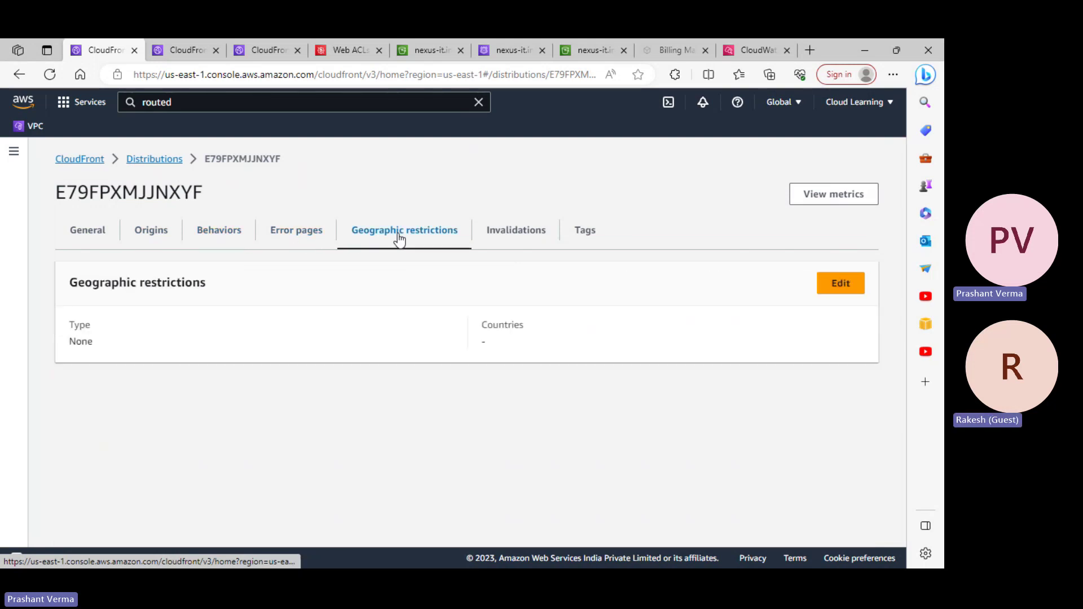
click(502, 240)
click(583, 242)
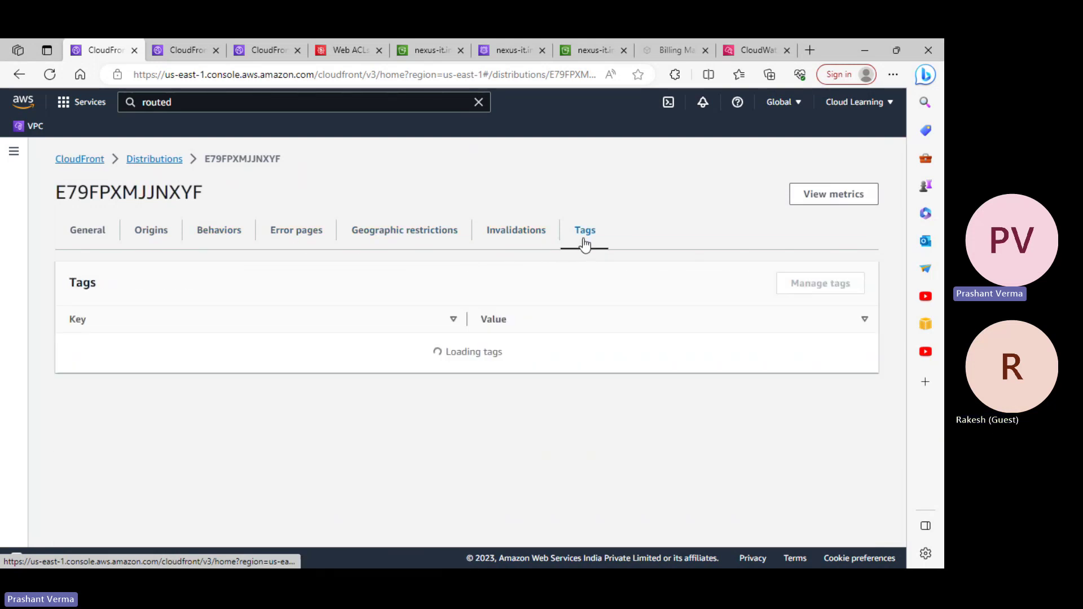
- Open the distribution's general settings for editing, look through all the options, and return to the distributions list without saving
click(100, 231)
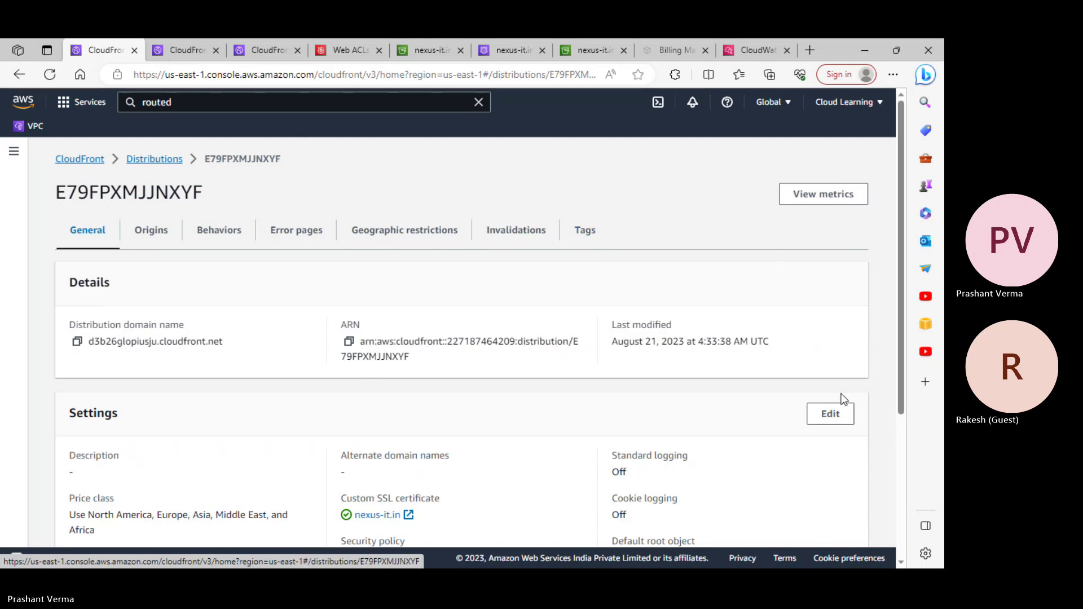
click(840, 414)
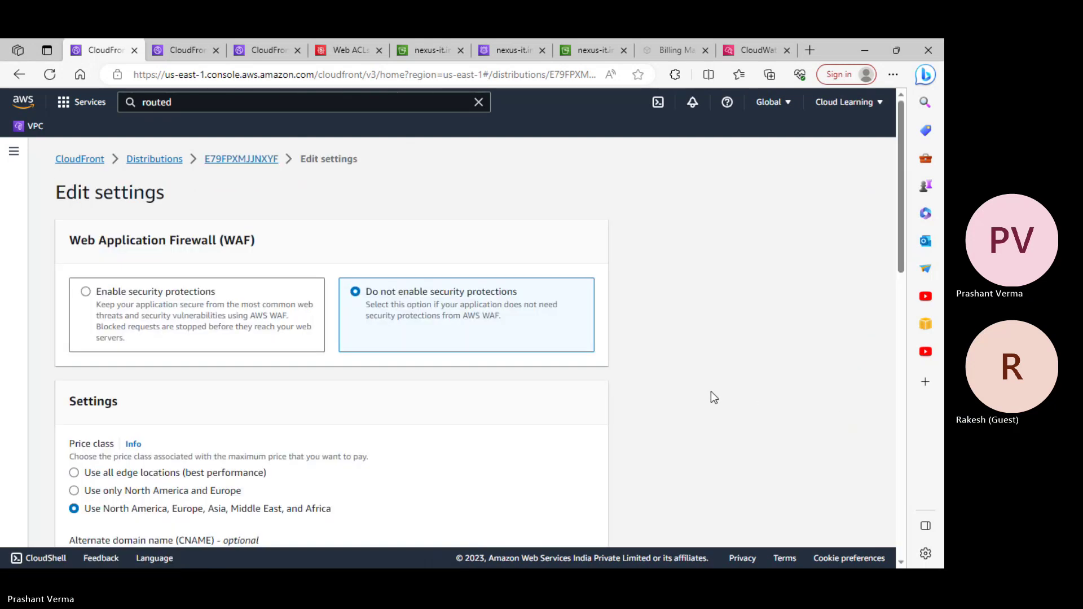
scroll(711, 392, down, 15)
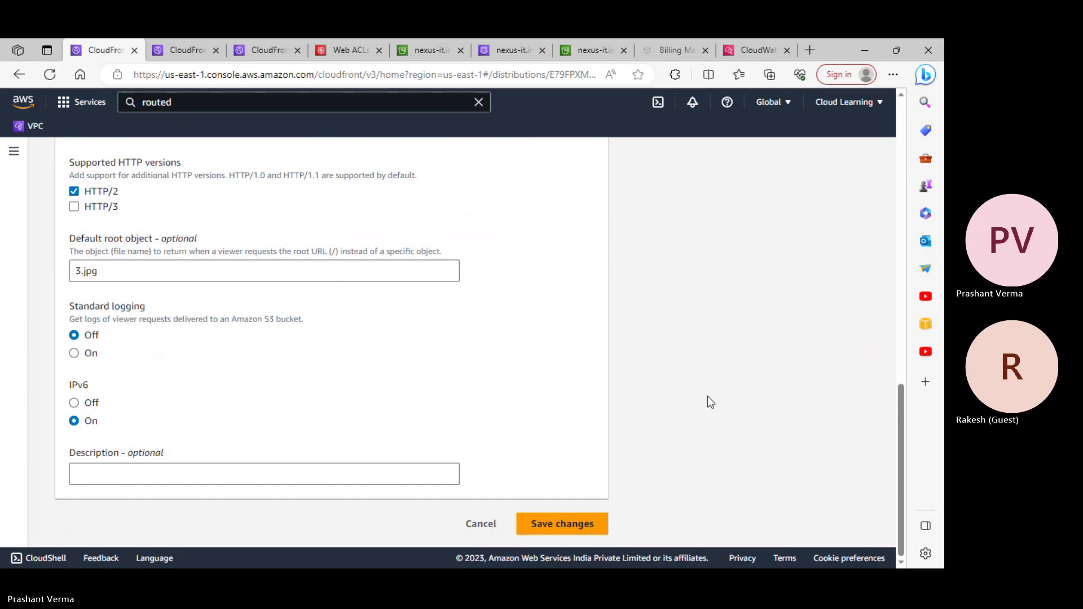
scroll(708, 397, up, 15)
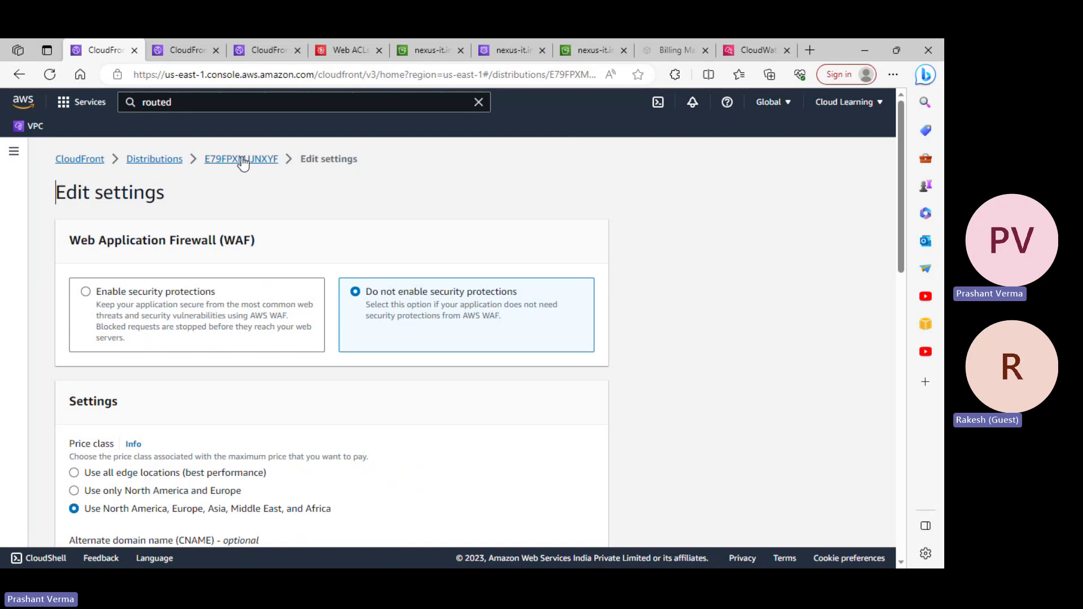
click(174, 162)
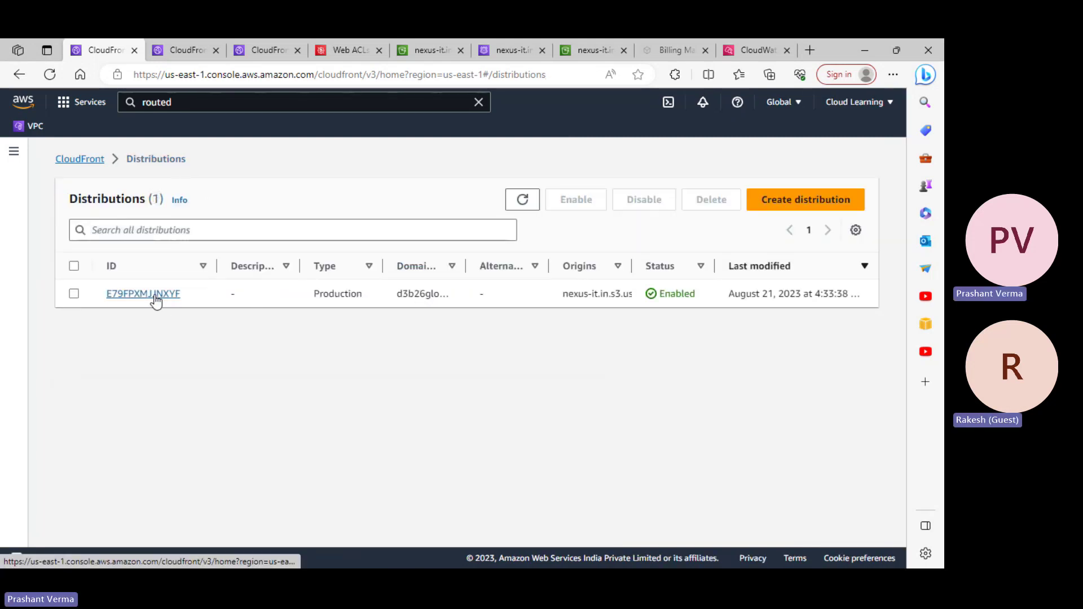
- Reopen the distribution, copy its distribution domain name, and load that address in a new browser tab
click(155, 296)
click(77, 341)
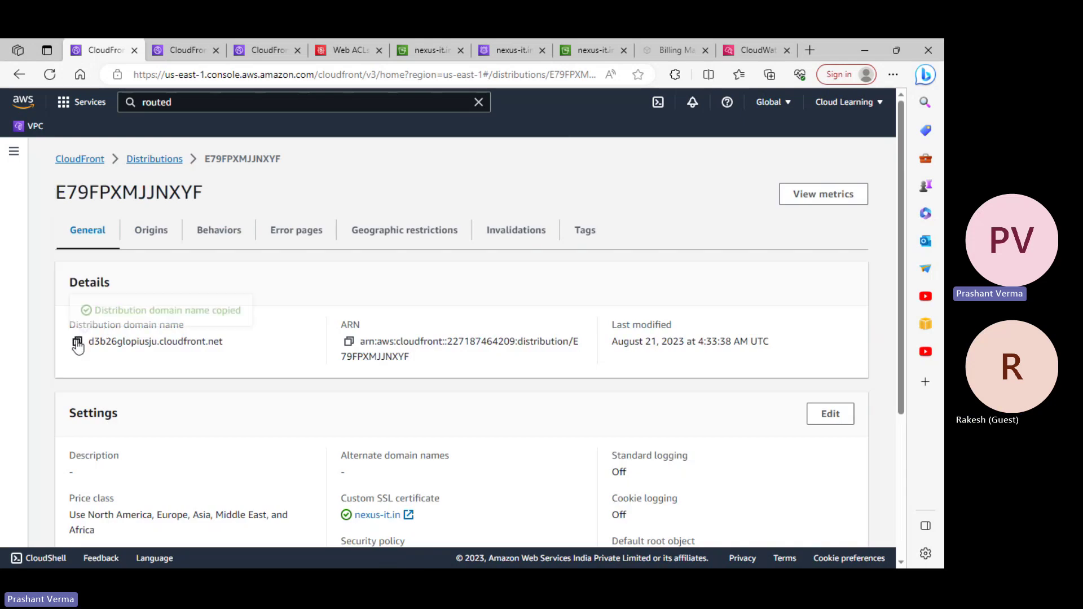
click(811, 52)
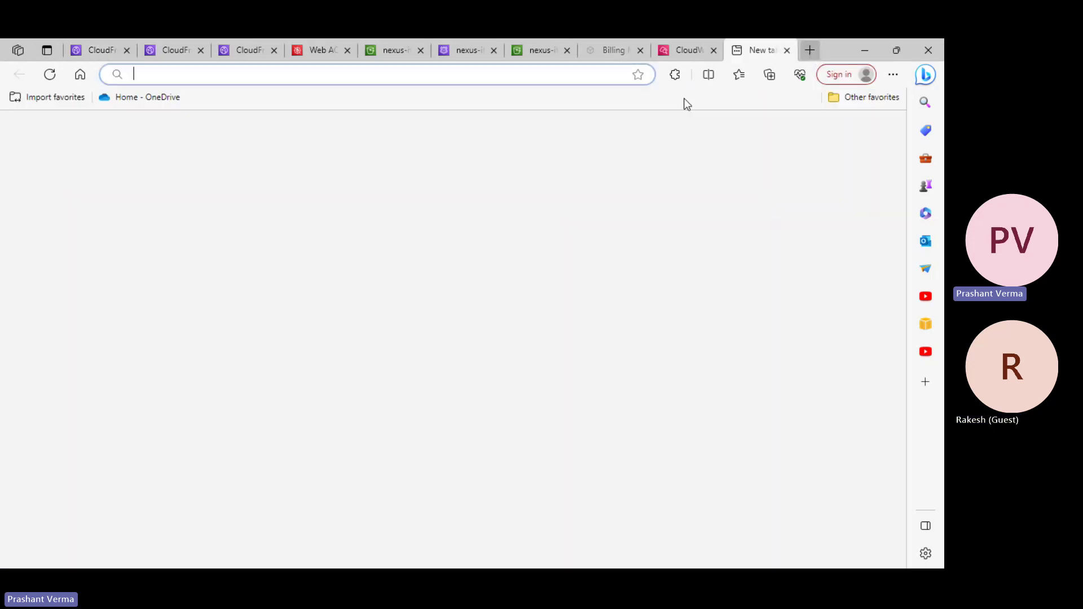
click(593, 67)
key(ctrl+v)
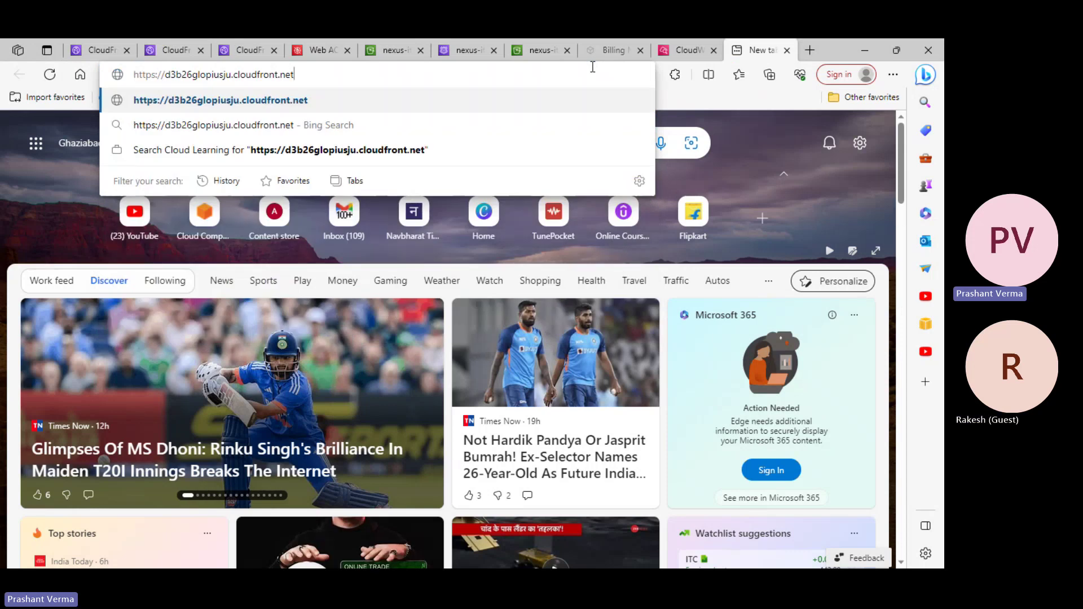
key(Return)
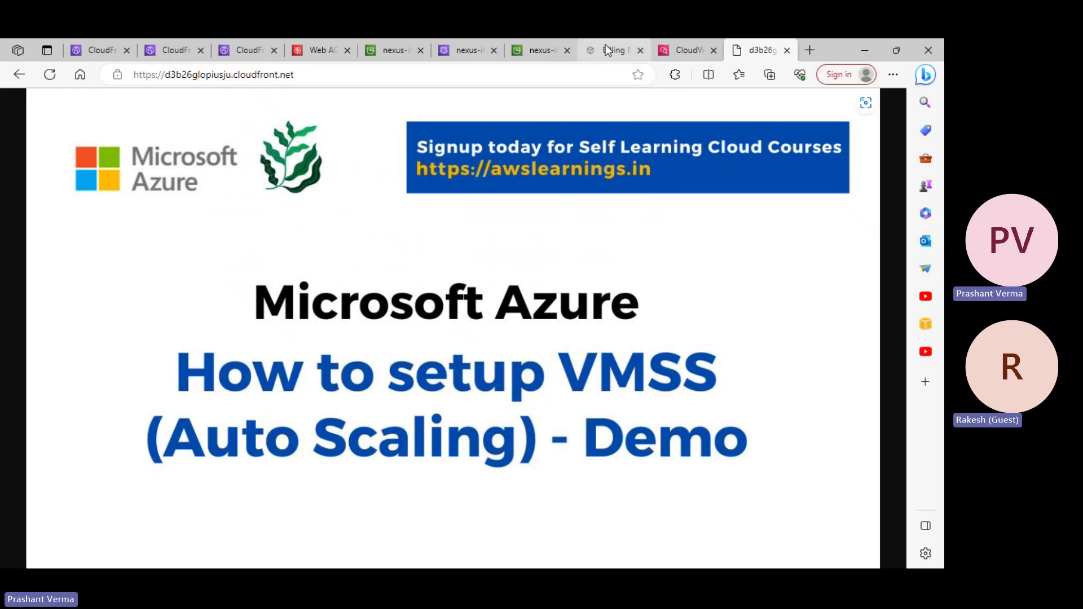
- Load the copied CloudFront domain in a second new browser tab and compare it with the first one
click(811, 50)
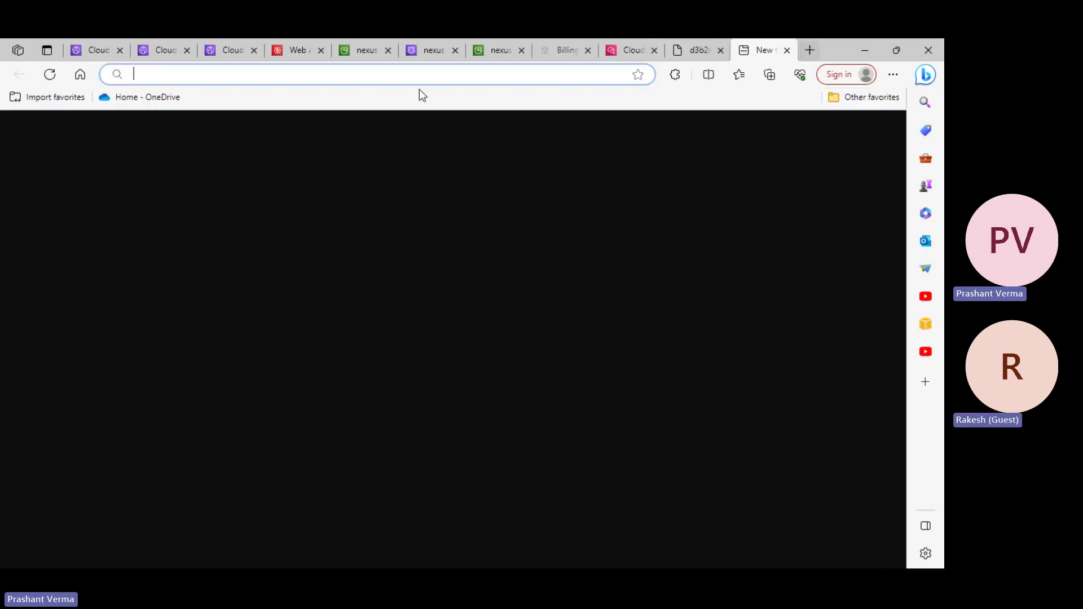
click(354, 75)
key(ctrl+v)
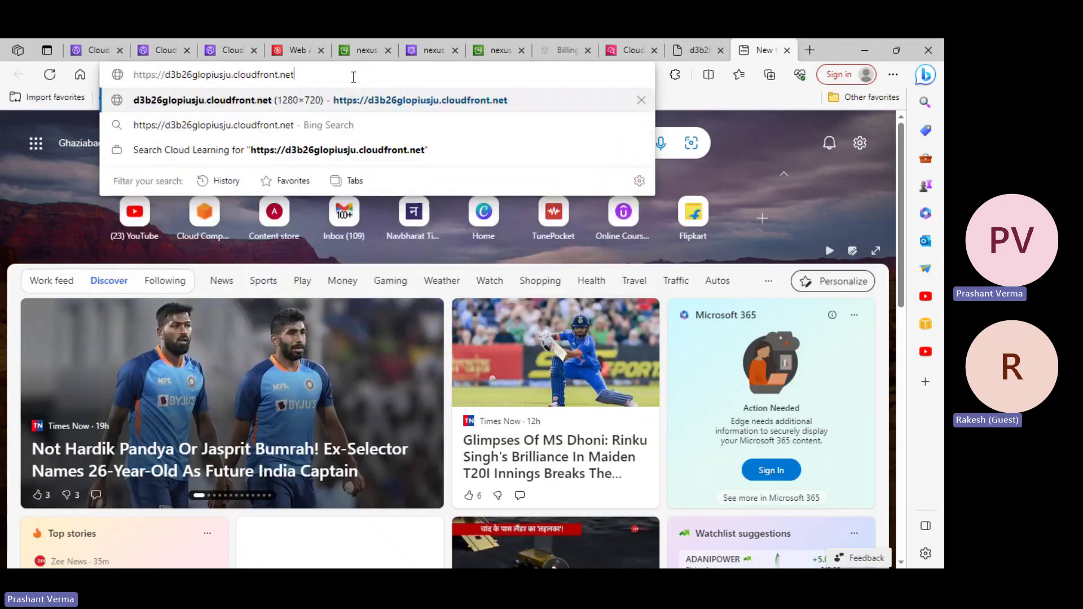
key(Return)
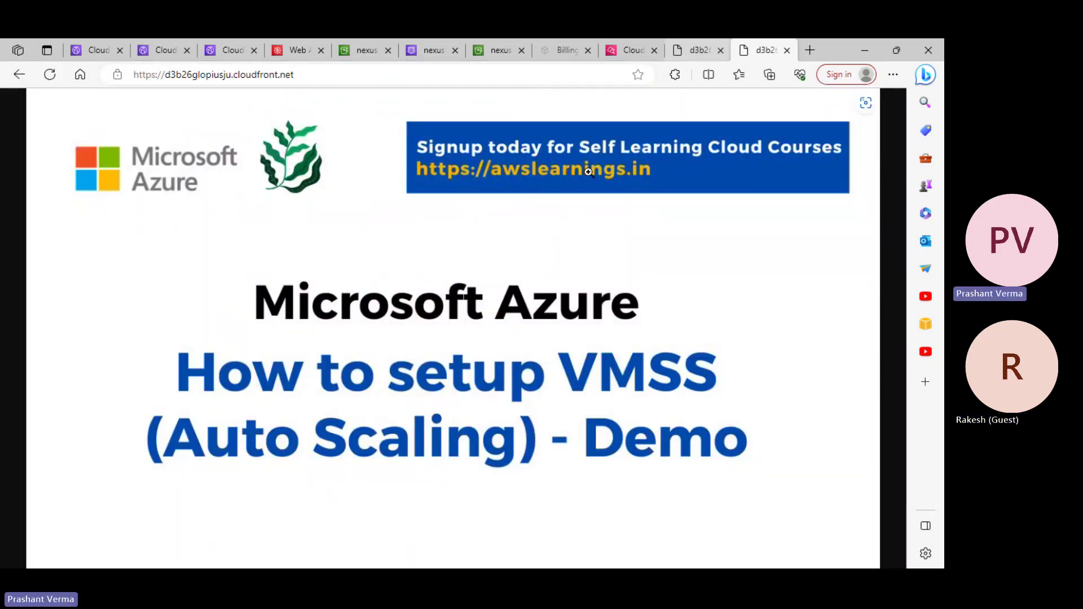
click(700, 51)
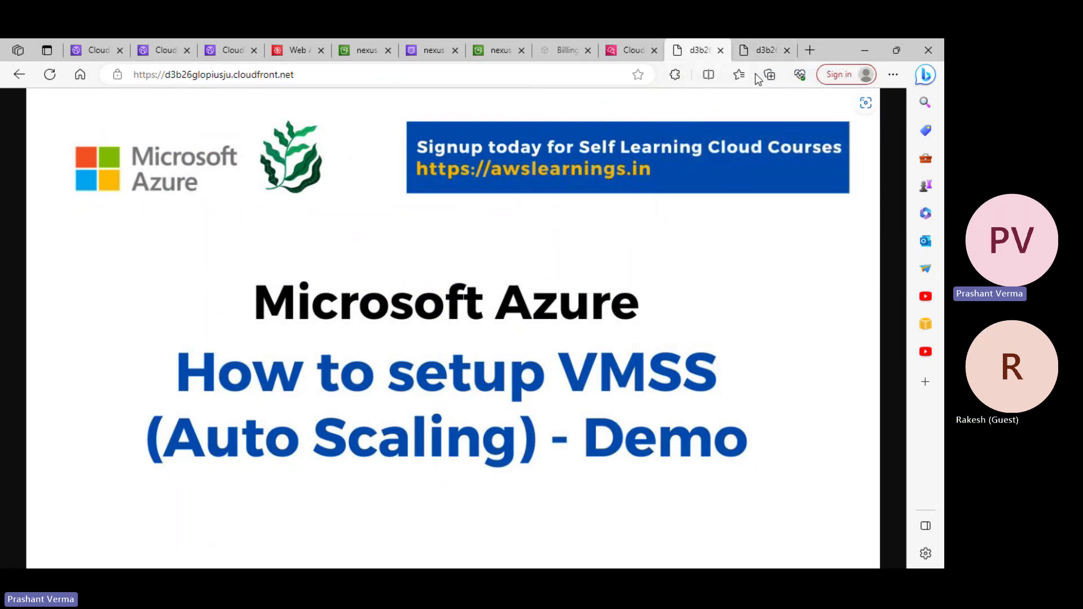
click(772, 49)
- Load the CloudFront domain once more in a third new tab and close the two extra tabs
click(809, 49)
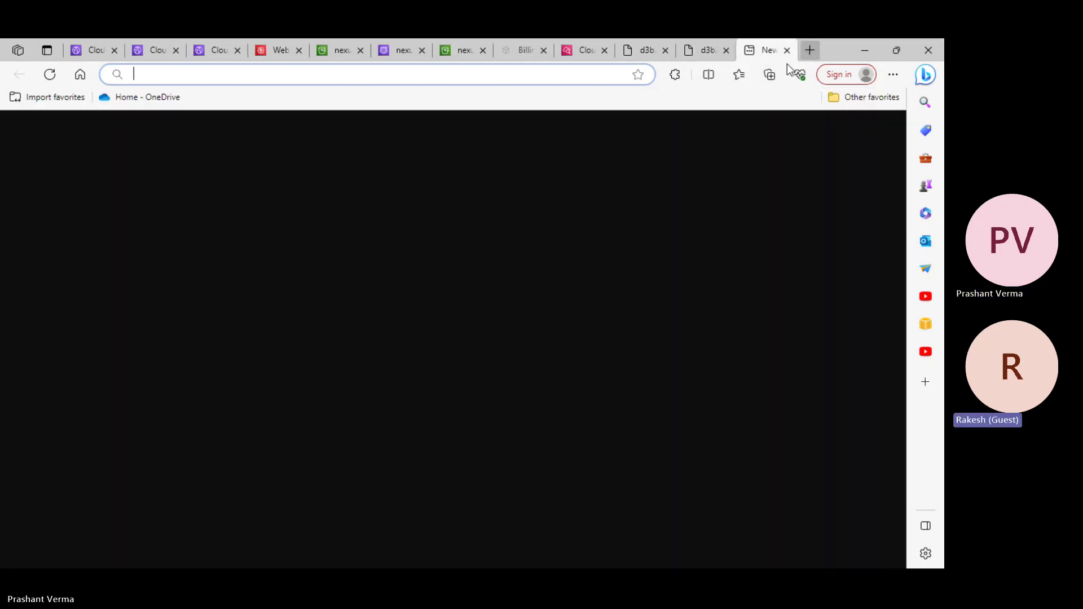
click(584, 75)
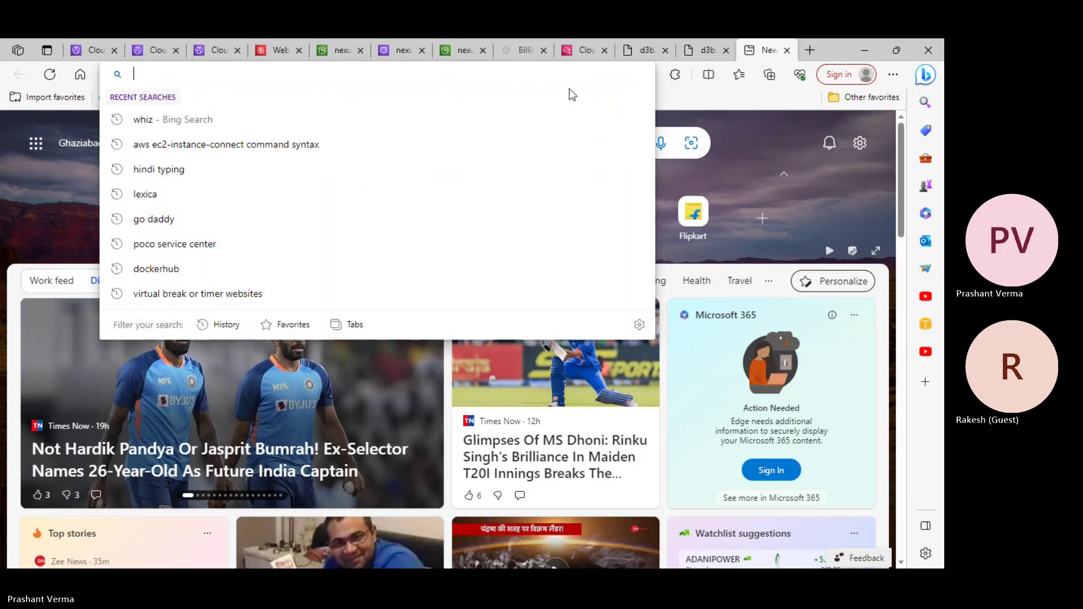
key(ctrl+v)
key(Return)
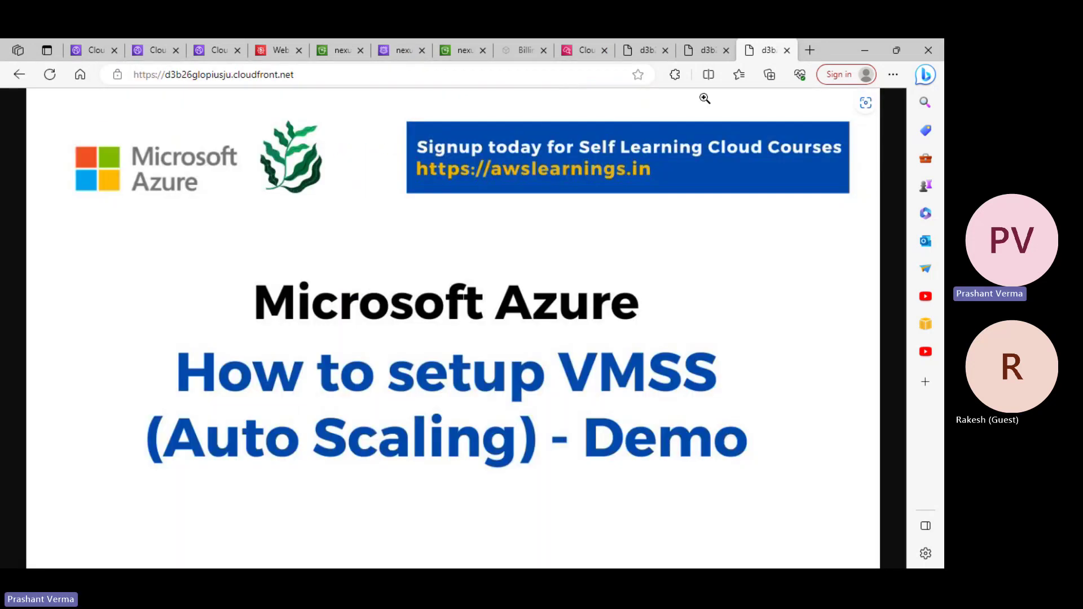
click(788, 52)
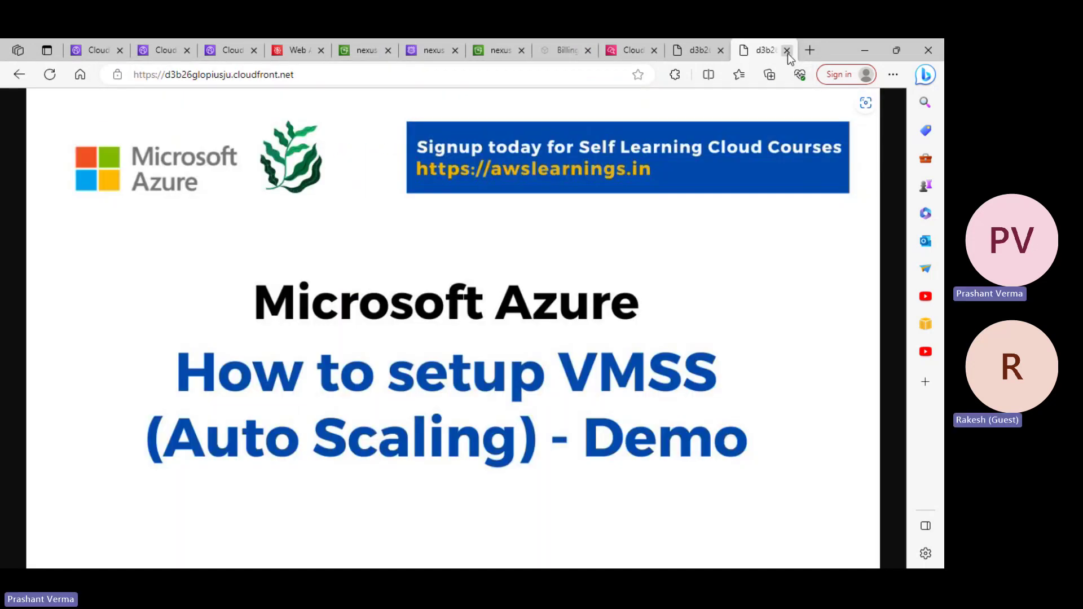
click(789, 52)
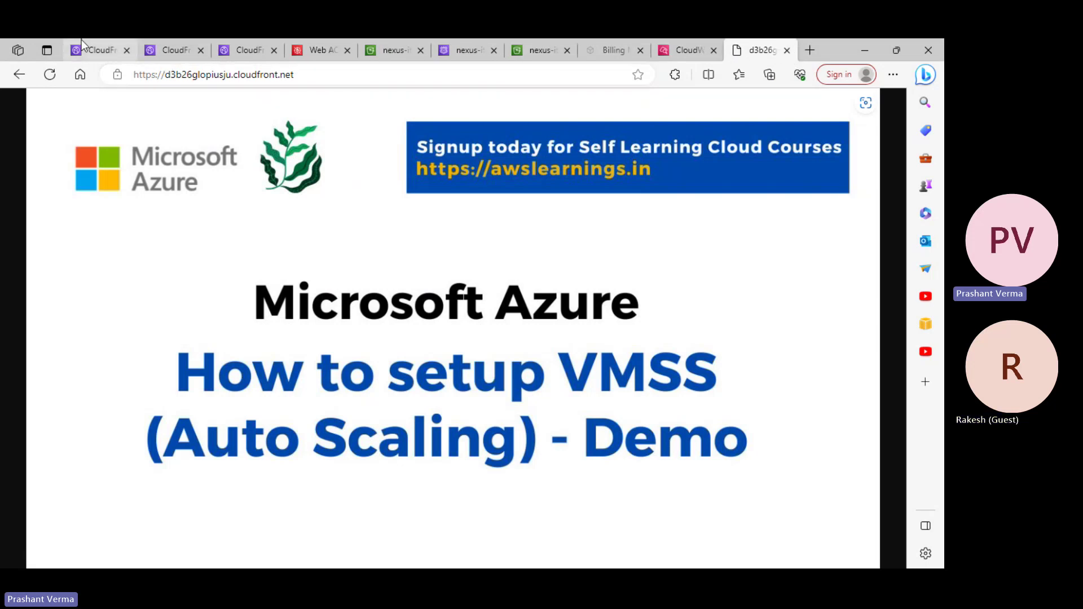
- Return to the distribution's details, review its general settings, and highlight the default root object value
click(99, 49)
scroll(561, 361, down, 4)
scroll(621, 361, up, 4)
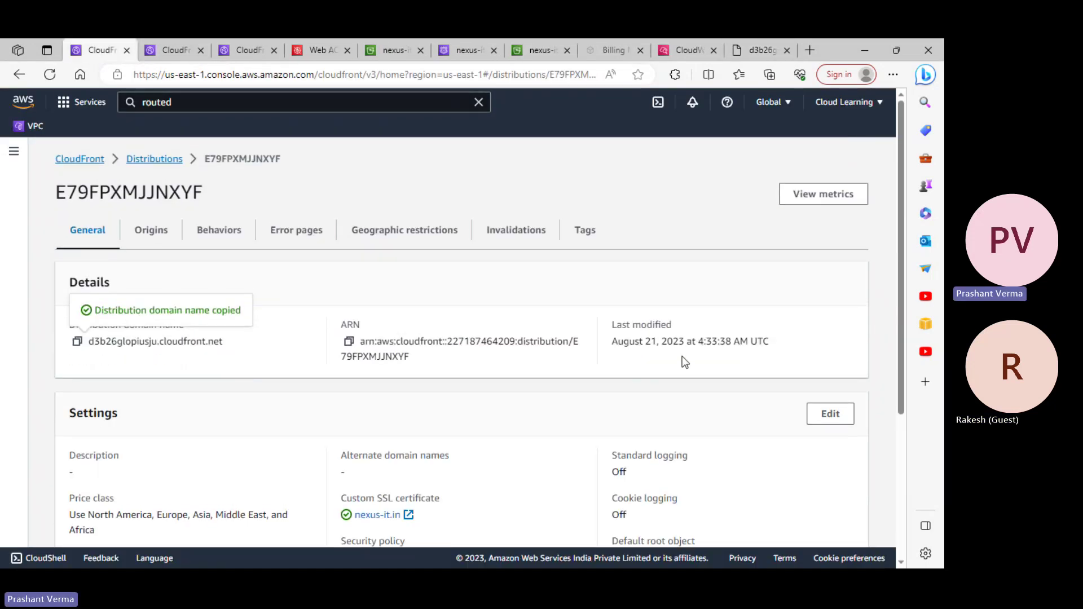
scroll(705, 359, down, 4)
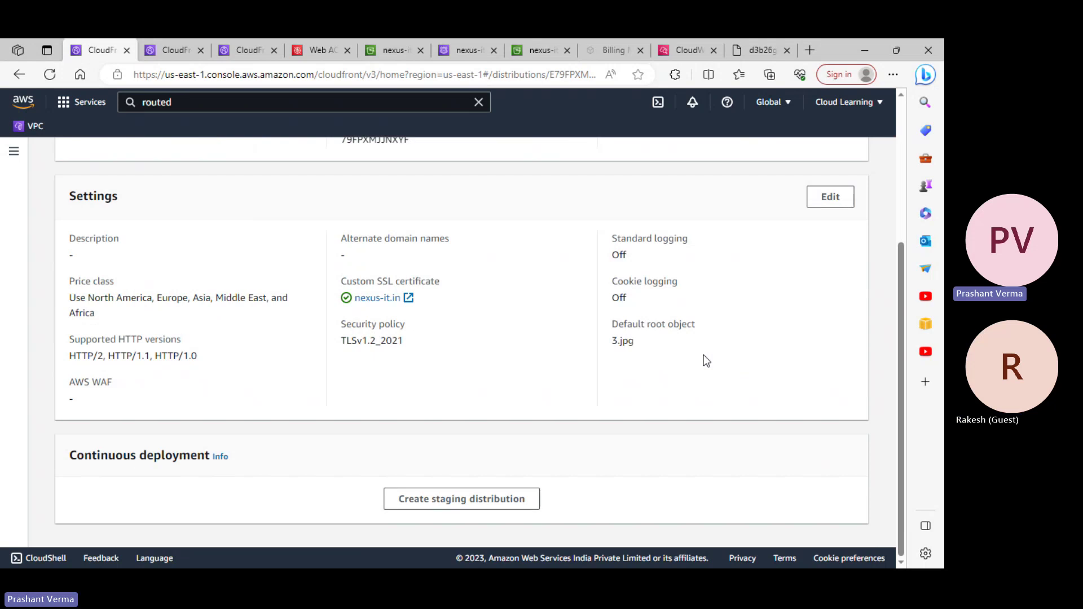
scroll(687, 381, up, 4)
scroll(677, 372, down, 4)
drag(626, 352, 612, 355)
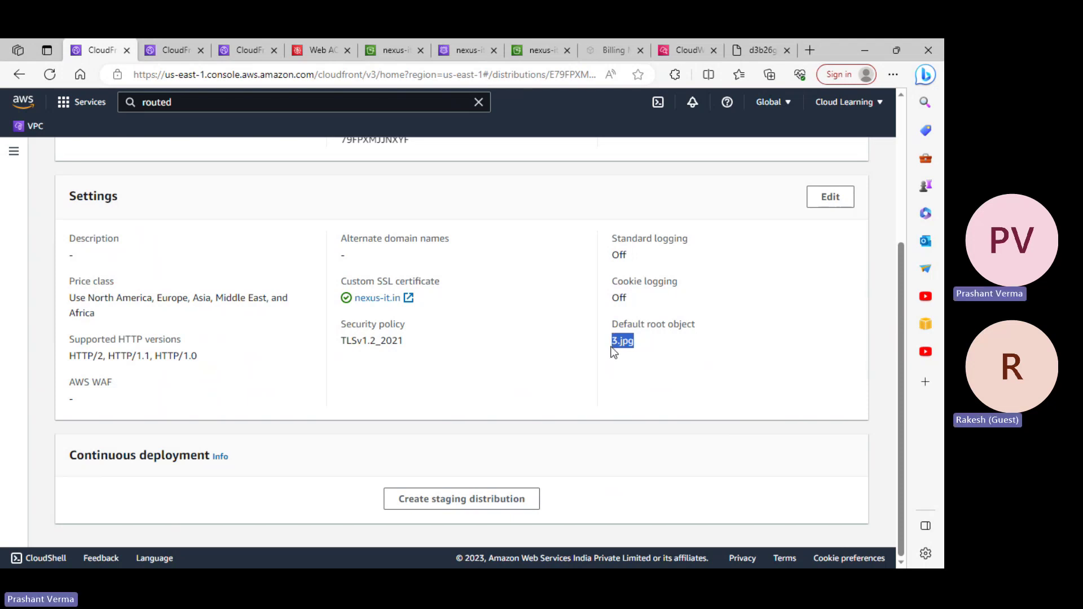
- Clear the distribution's default root object, save the changes, and review the updated settings
click(830, 197)
scroll(431, 385, down, 10)
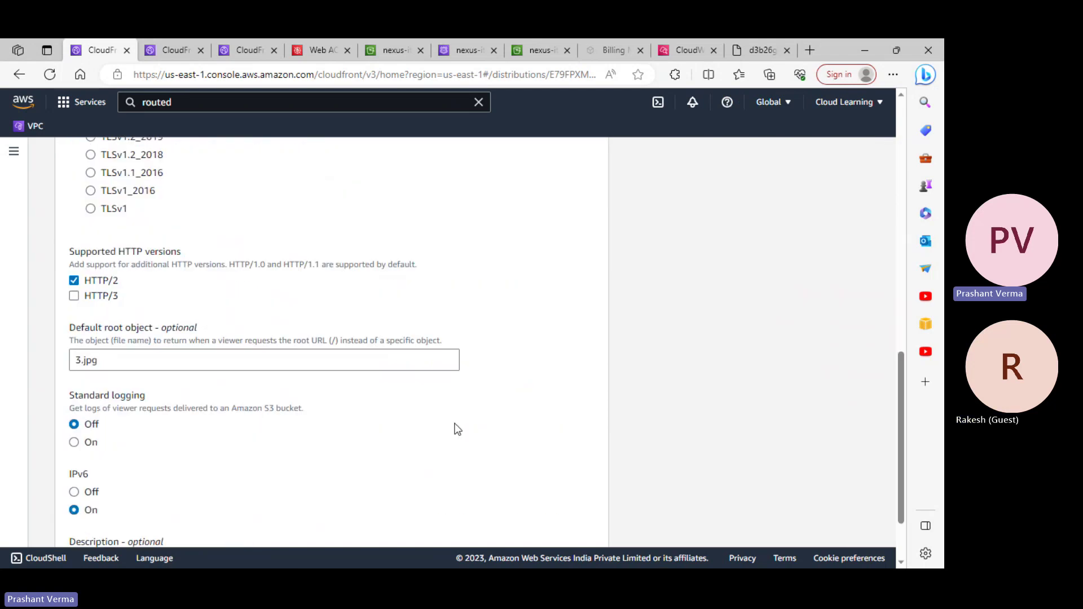
scroll(457, 429, down, 2)
drag(98, 263, 39, 265)
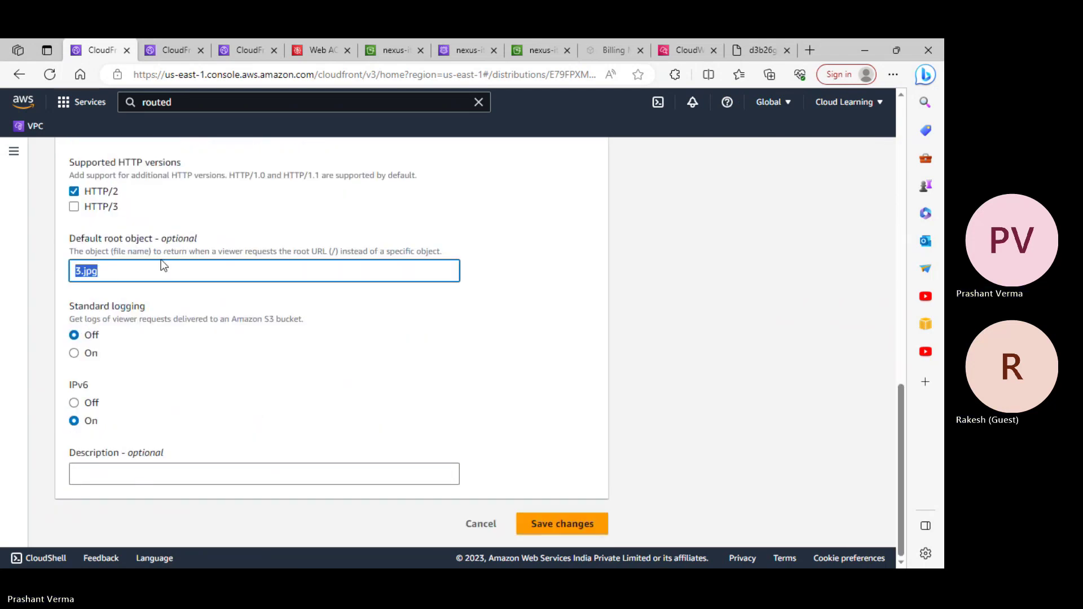
key(BackSpace)
click(563, 520)
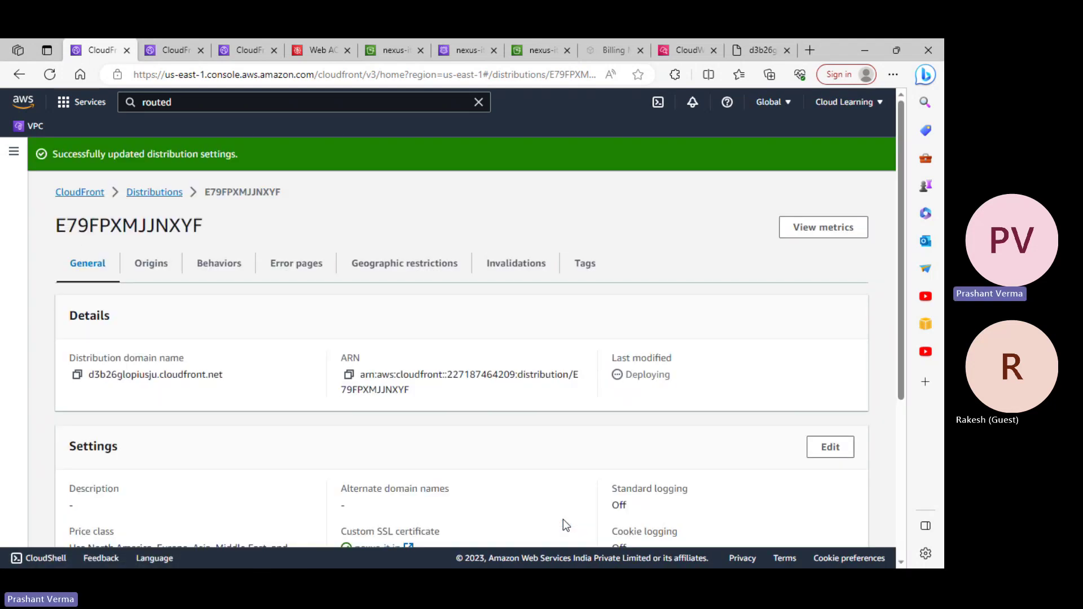
scroll(527, 424, down, 4)
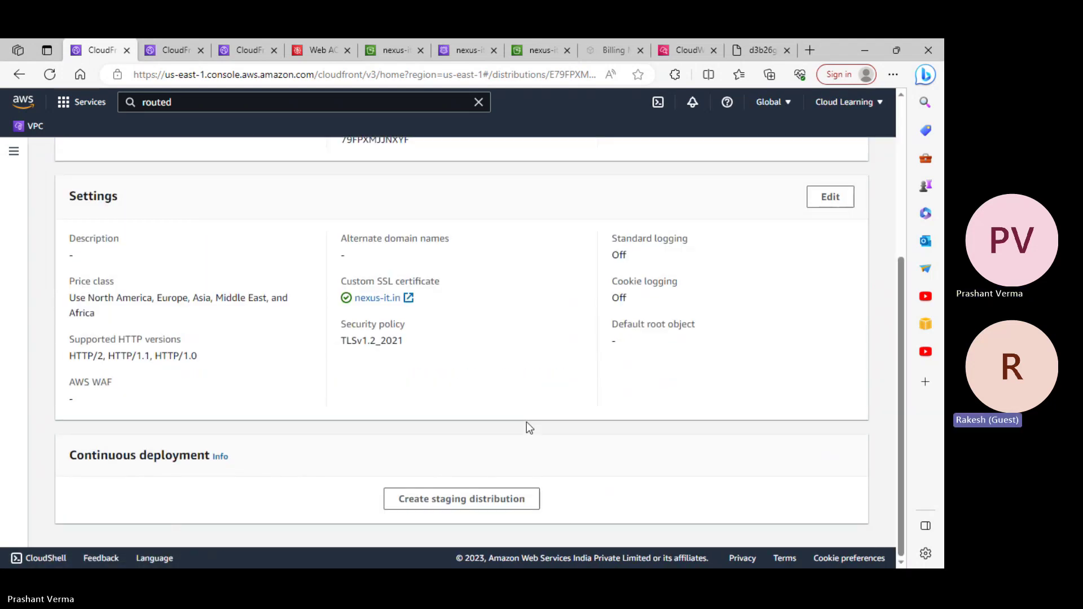
scroll(529, 427, up, 4)
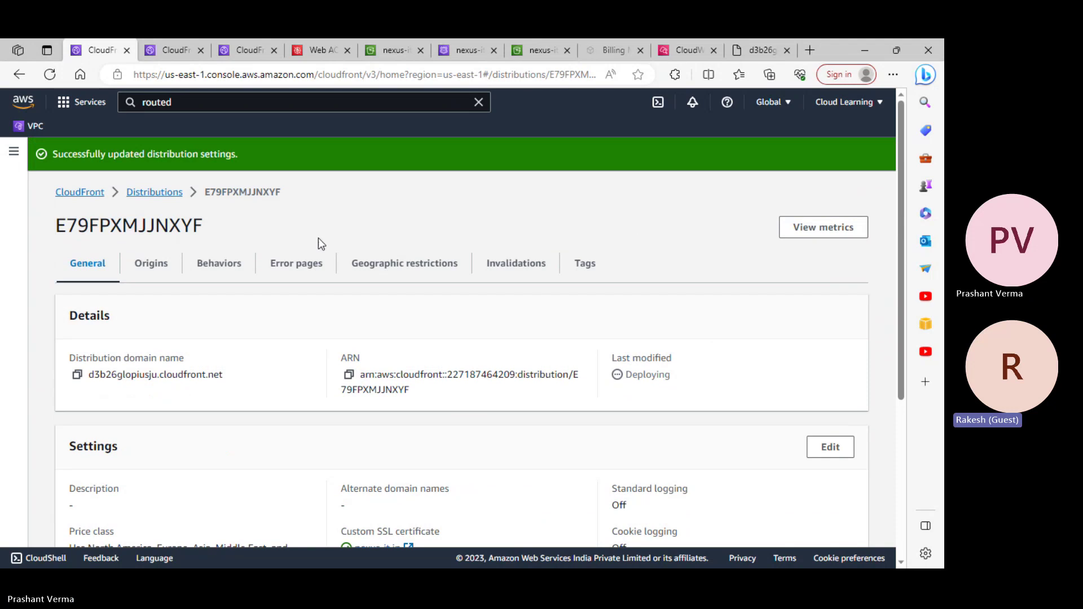
- Go back to the distributions list, select the distribution, and reopen its details
click(154, 193)
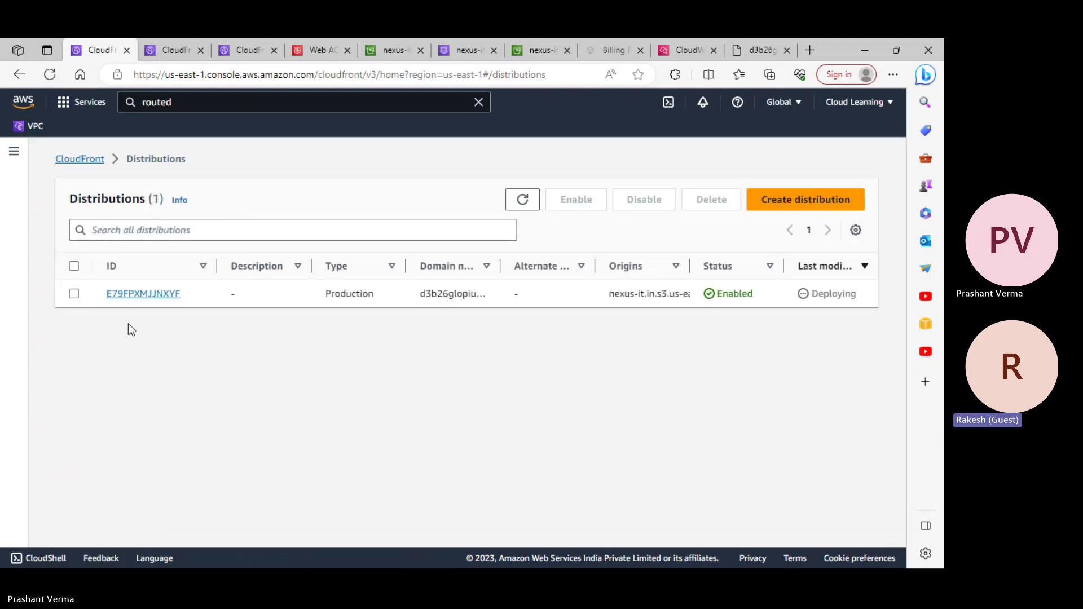
click(79, 299)
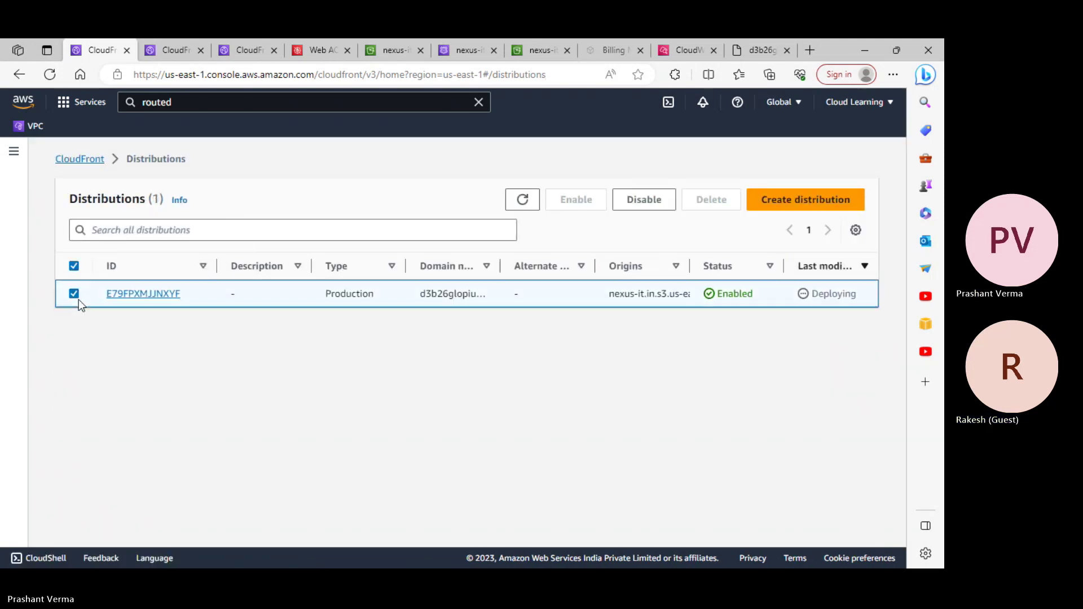
click(162, 297)
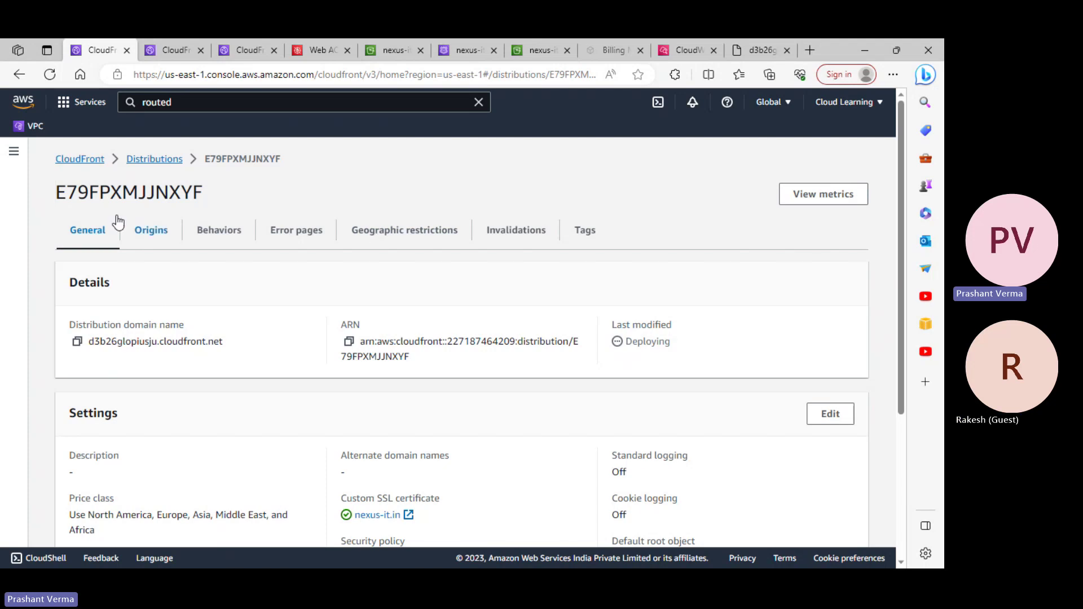
- Switch to the Route 53 record form and return to the nexus-it.in hosted zone's list of records
click(257, 52)
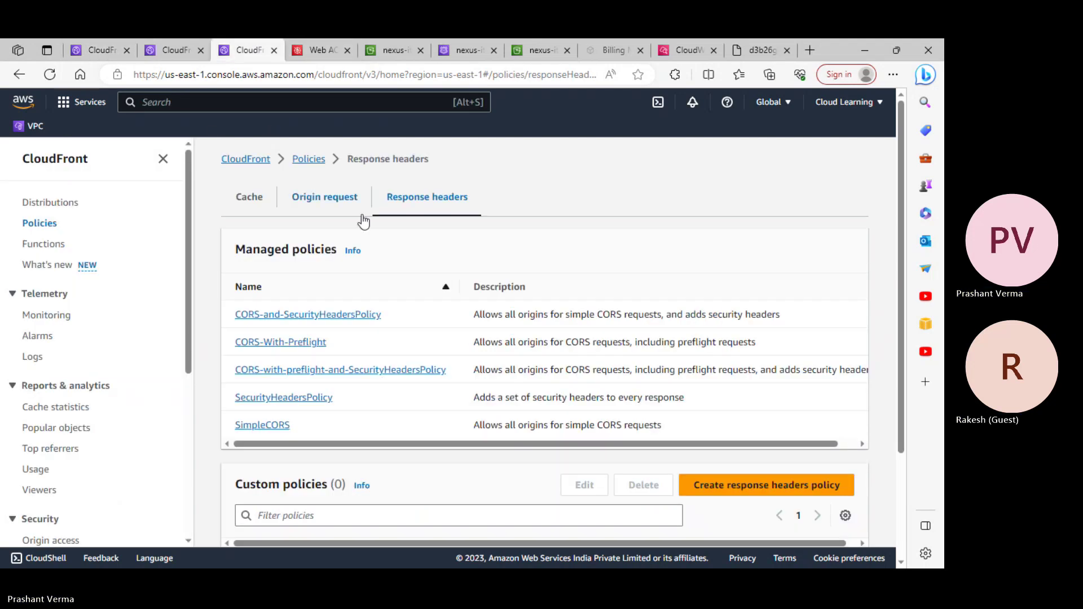
click(172, 50)
click(405, 47)
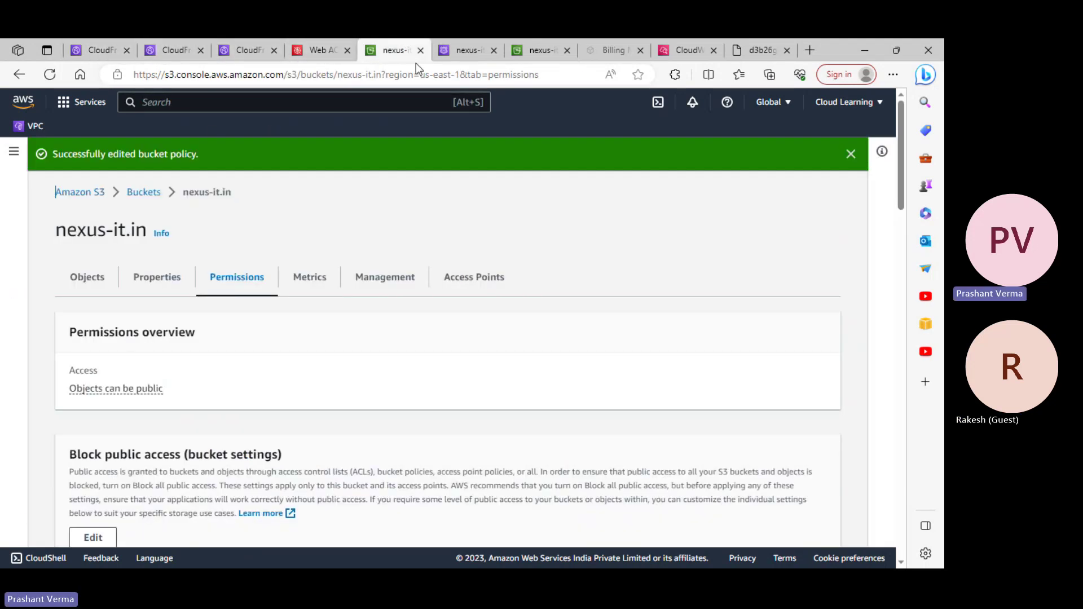
click(459, 53)
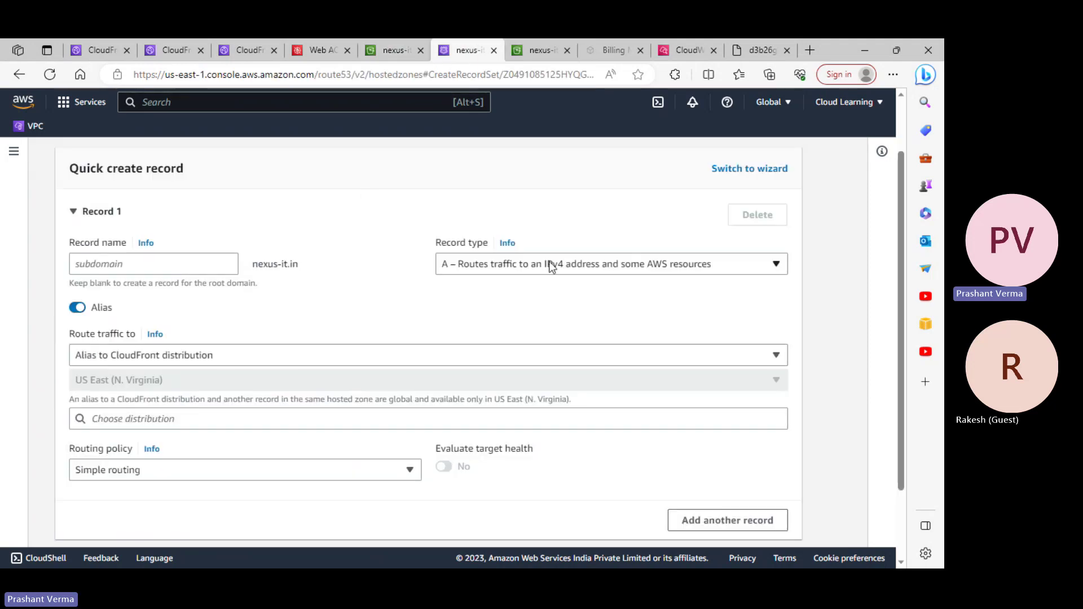
scroll(675, 390, down, 2)
scroll(675, 391, up, 3)
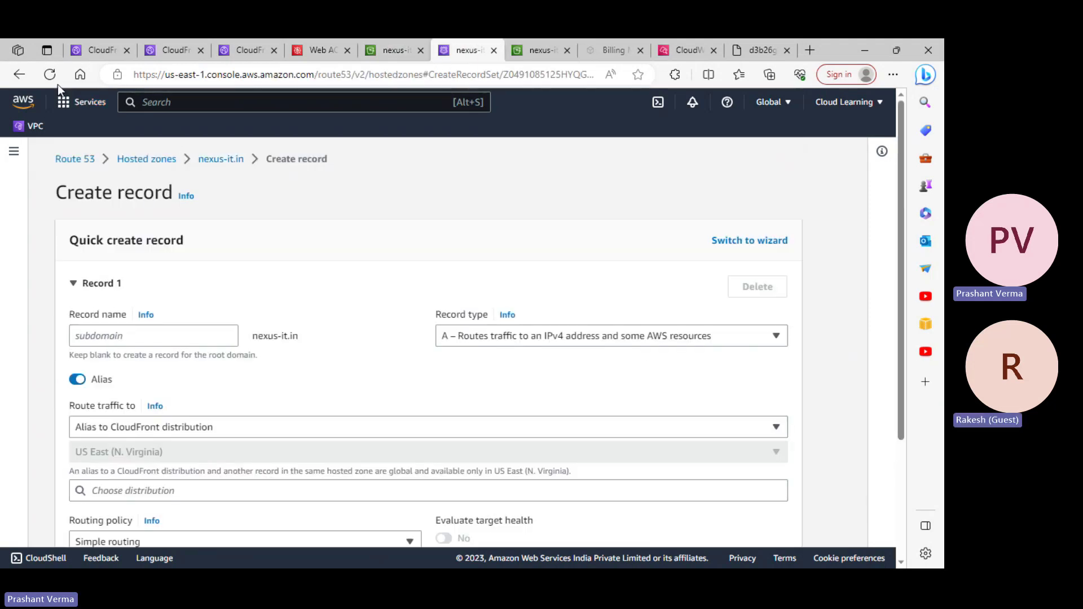
click(221, 160)
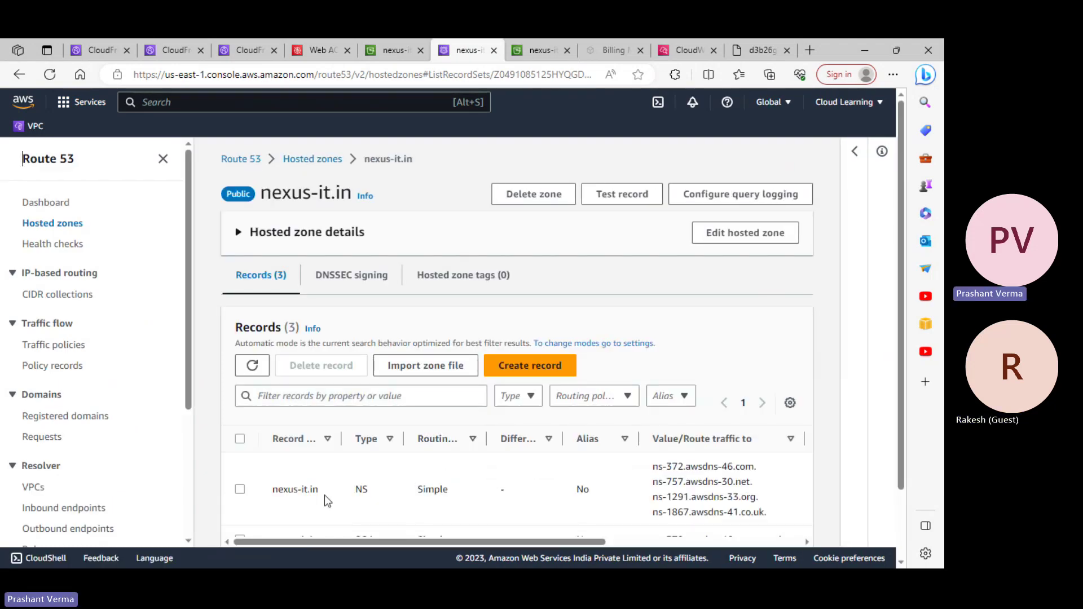
scroll(474, 474, down, 2)
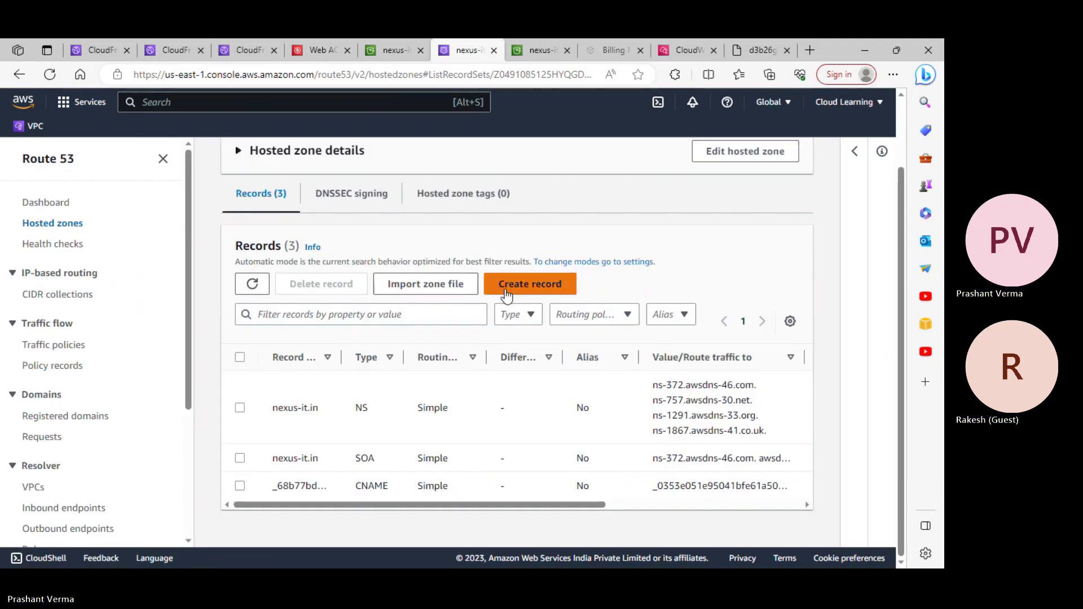
- Start a new A record for the root domain nexus-it.in and enable Alias
click(505, 290)
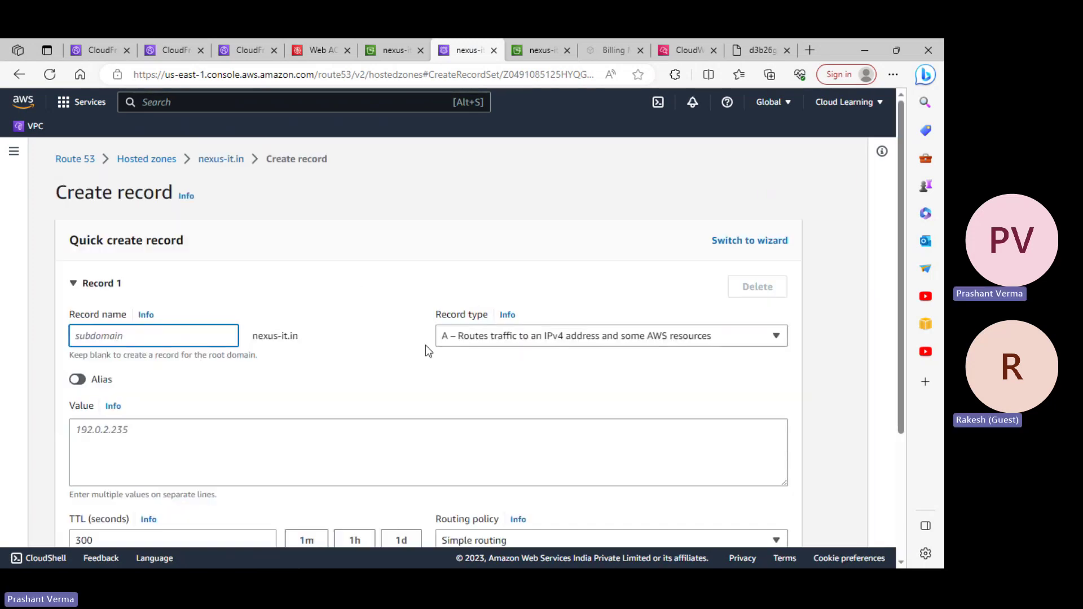
click(494, 338)
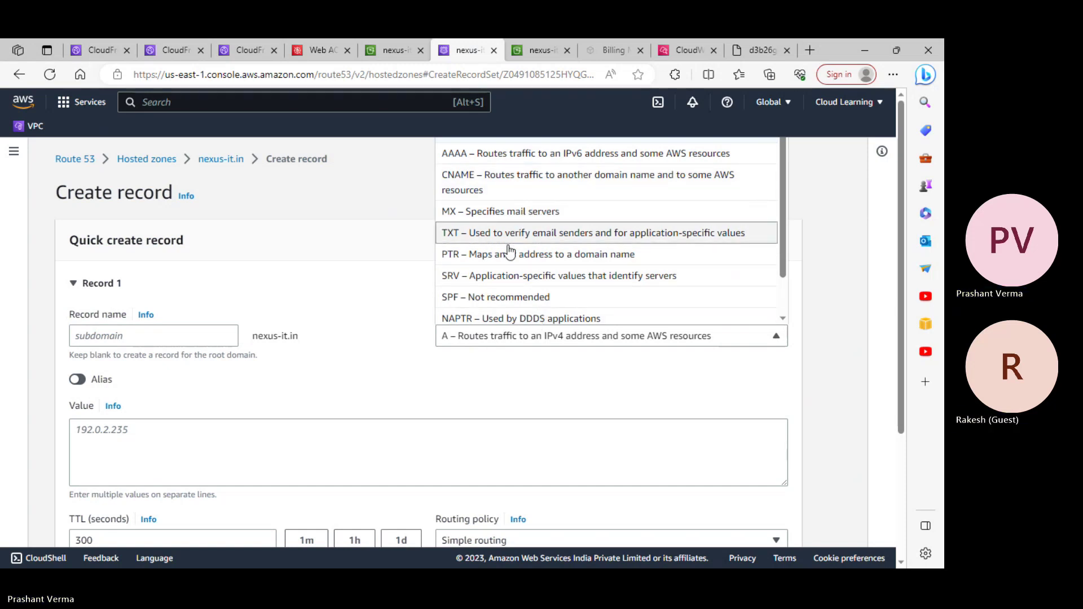
click(296, 289)
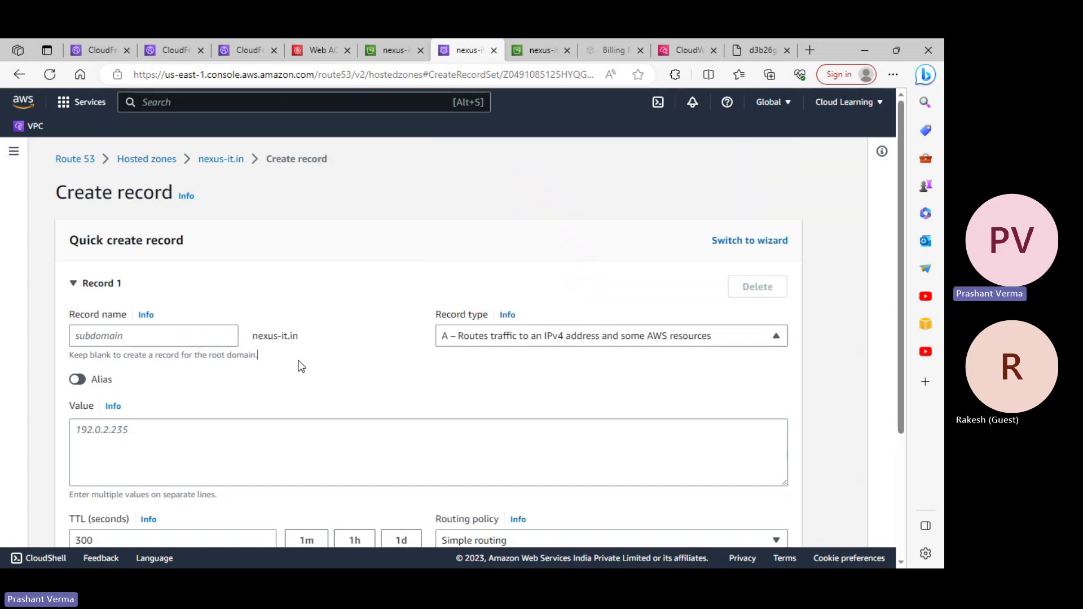
click(93, 381)
- Route the record's traffic with Alias to CloudFront distribution and check which distributions are offered
scroll(222, 435, down, 2)
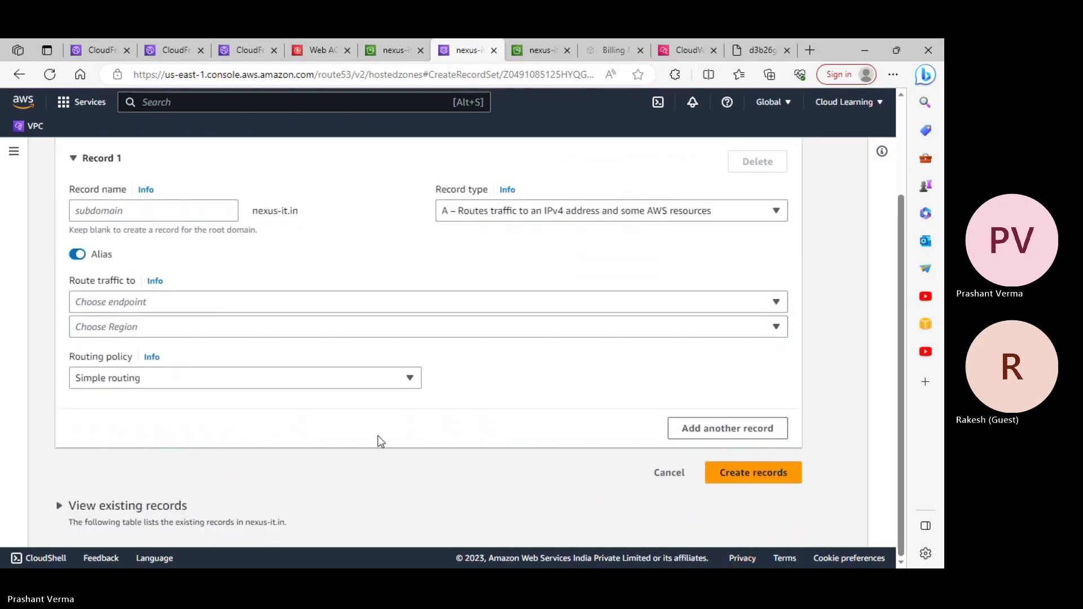
click(131, 309)
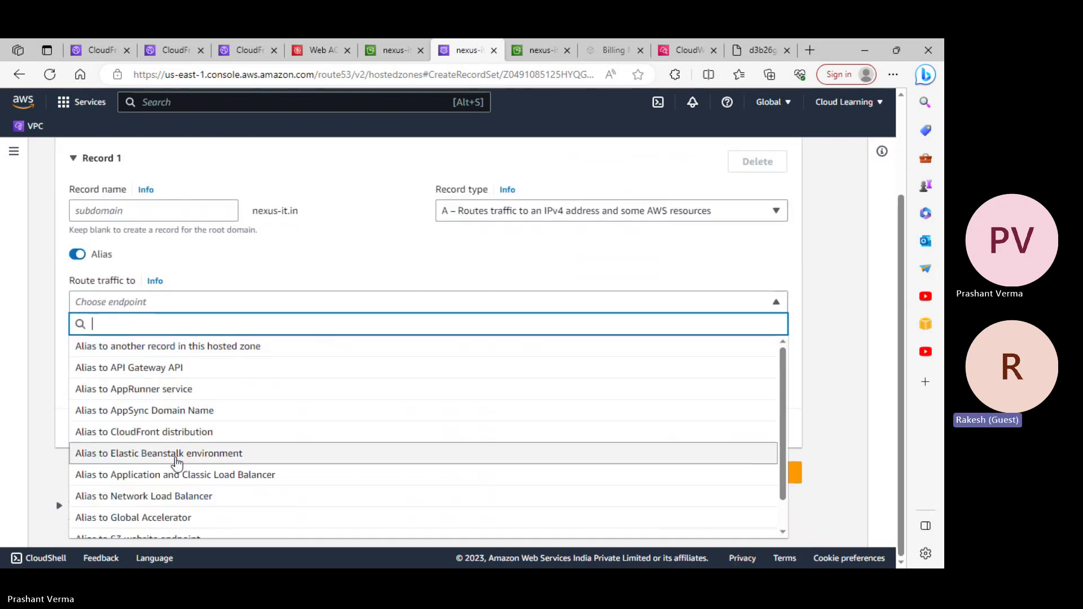
scroll(183, 519, down, 1)
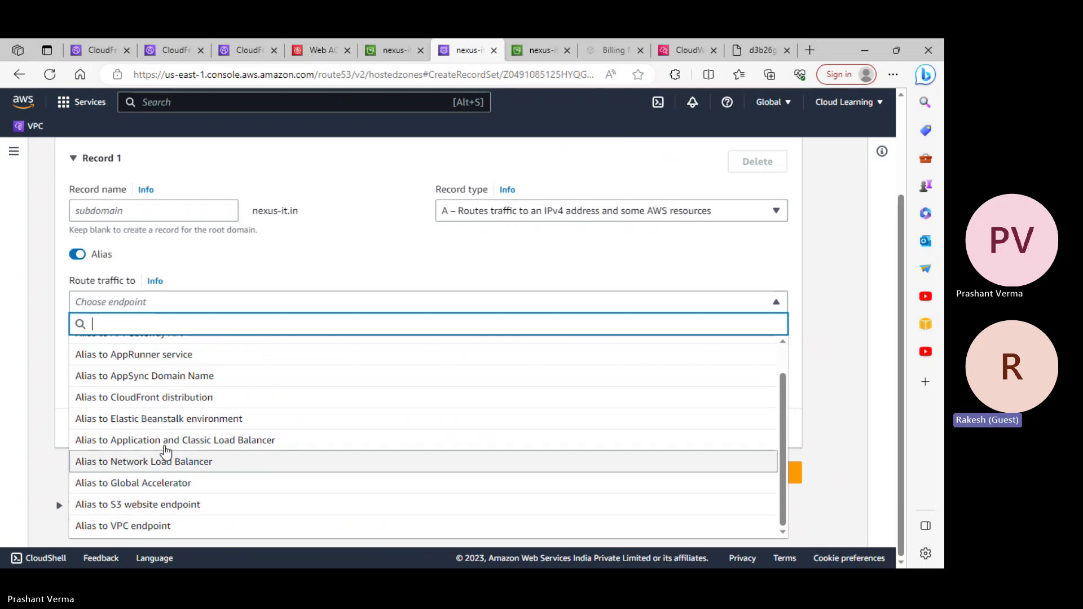
click(160, 400)
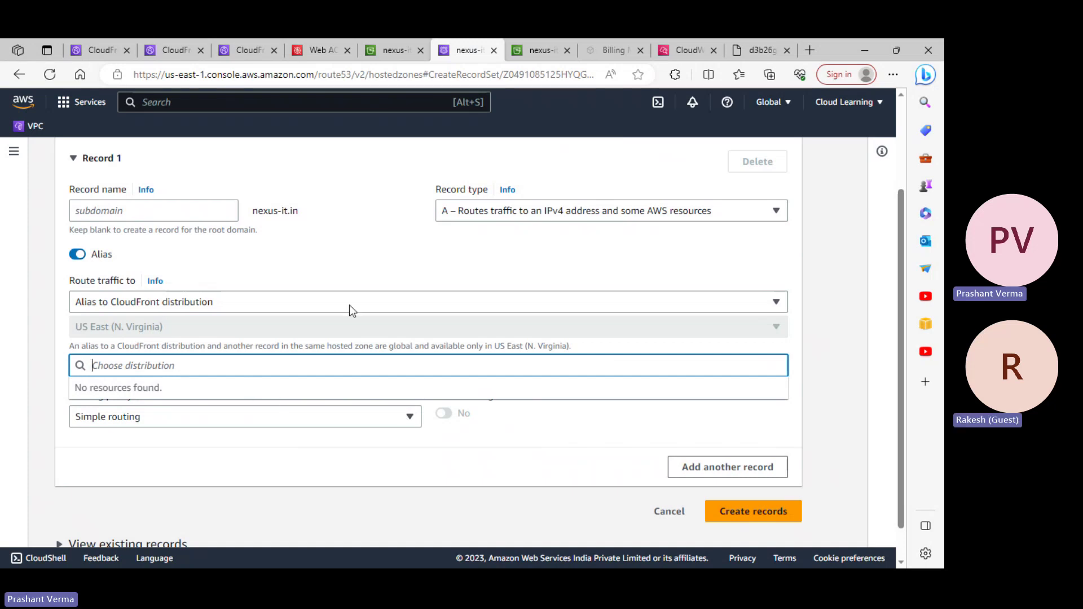
click(392, 250)
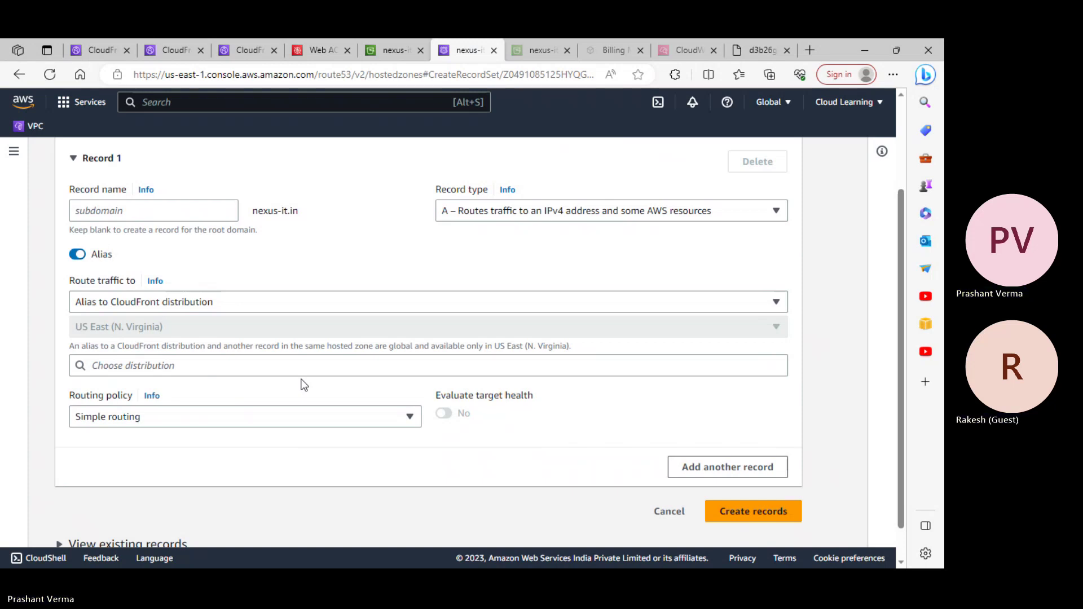
scroll(294, 303, up, 2)
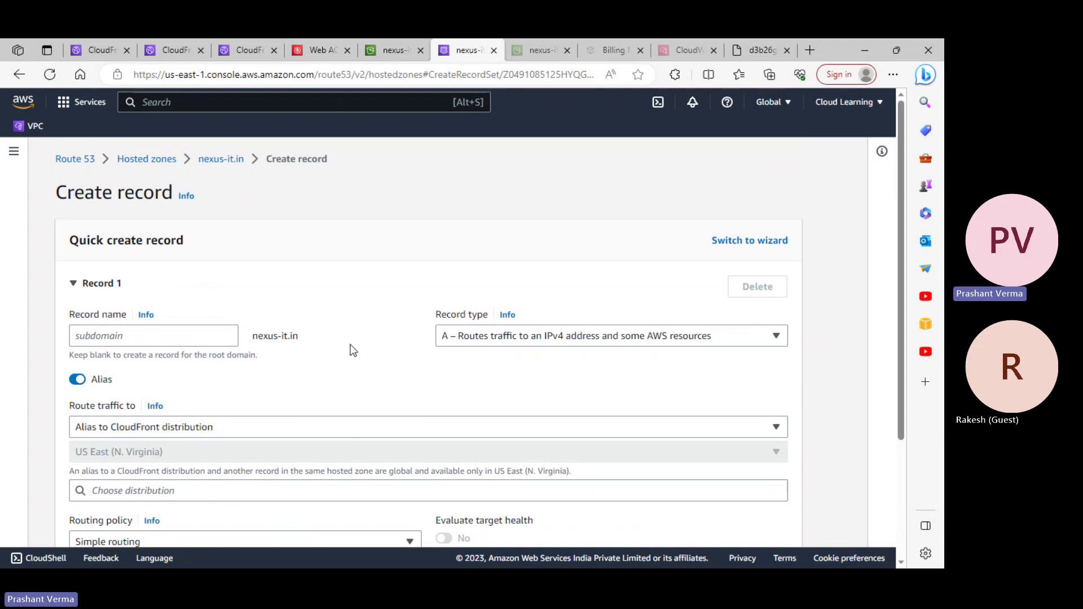
- Show the CloudFront distributions list in the second CloudFront browser tab and widen its Domain name column to show the full address
click(174, 49)
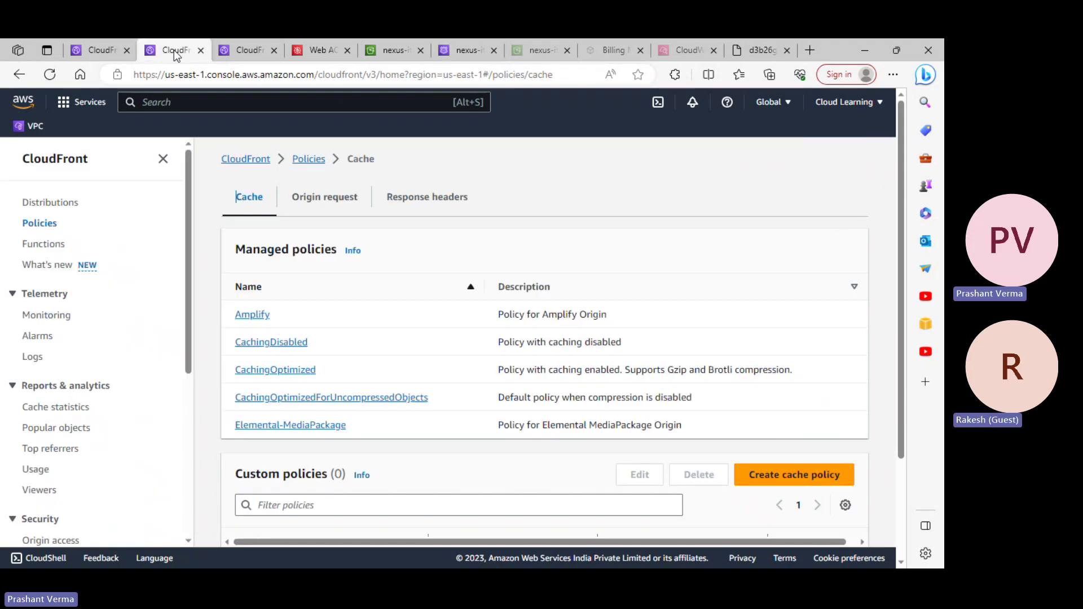
click(66, 205)
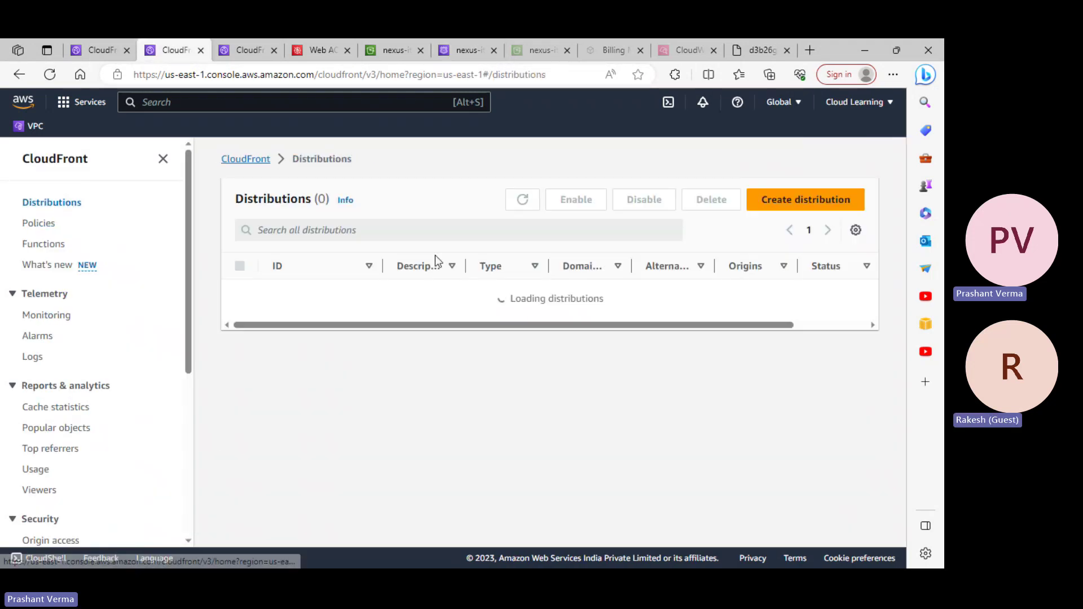
drag(425, 312, 541, 314)
drag(580, 266, 698, 266)
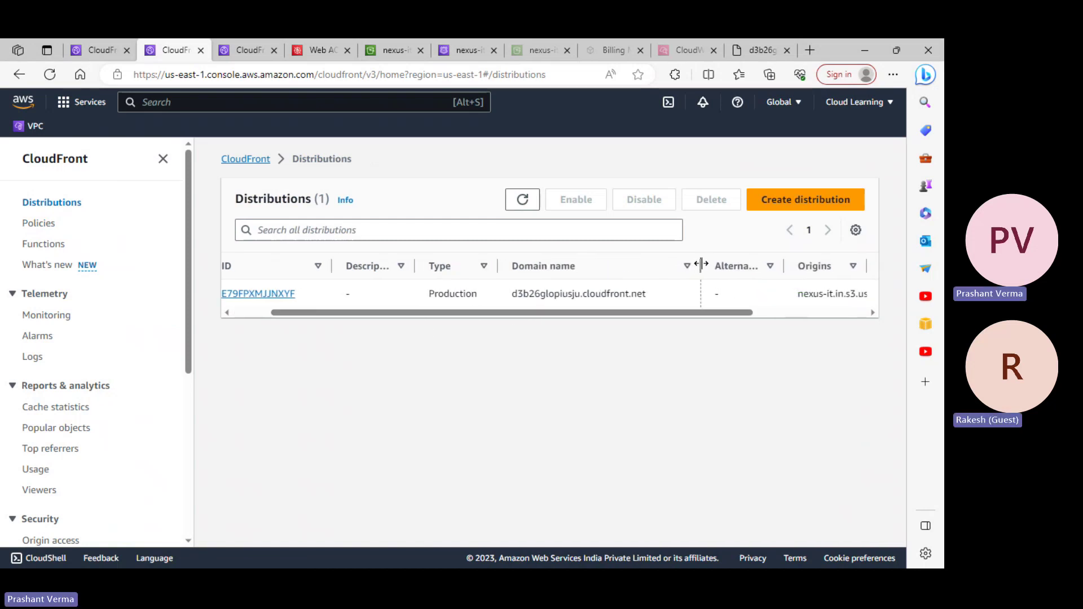
drag(679, 312, 571, 332)
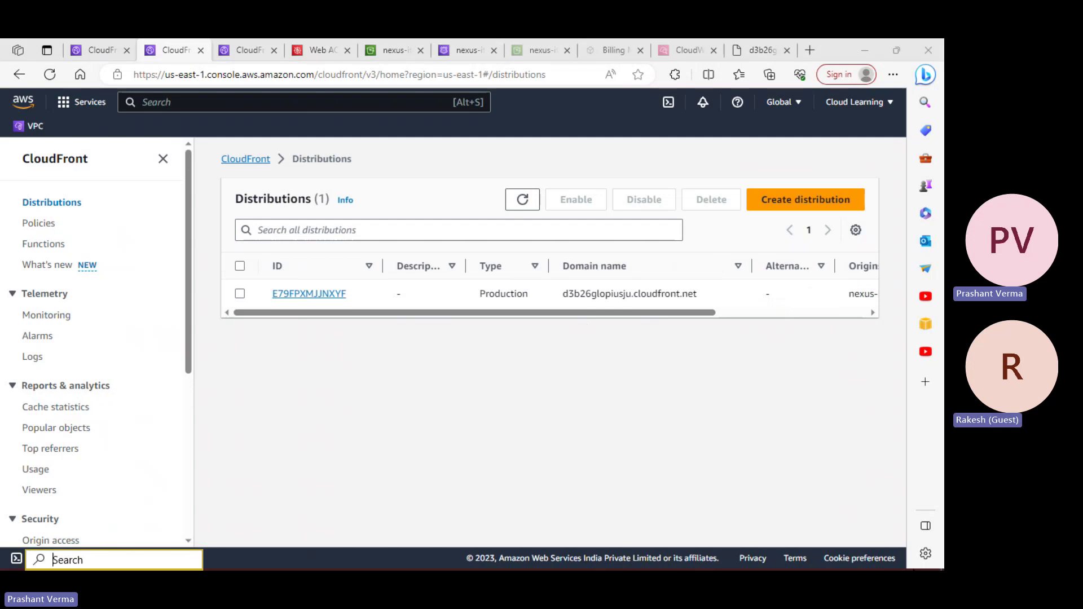
key(super)
key(super)
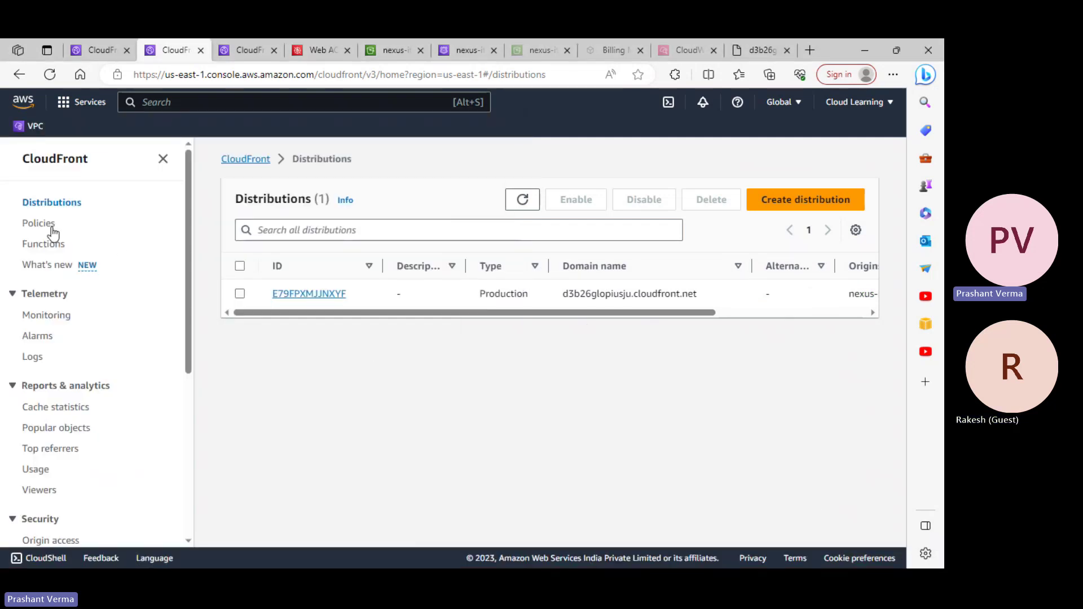
- Look over the cache policies, the functions page and the empty function creation form, and return to the distributions list
click(54, 225)
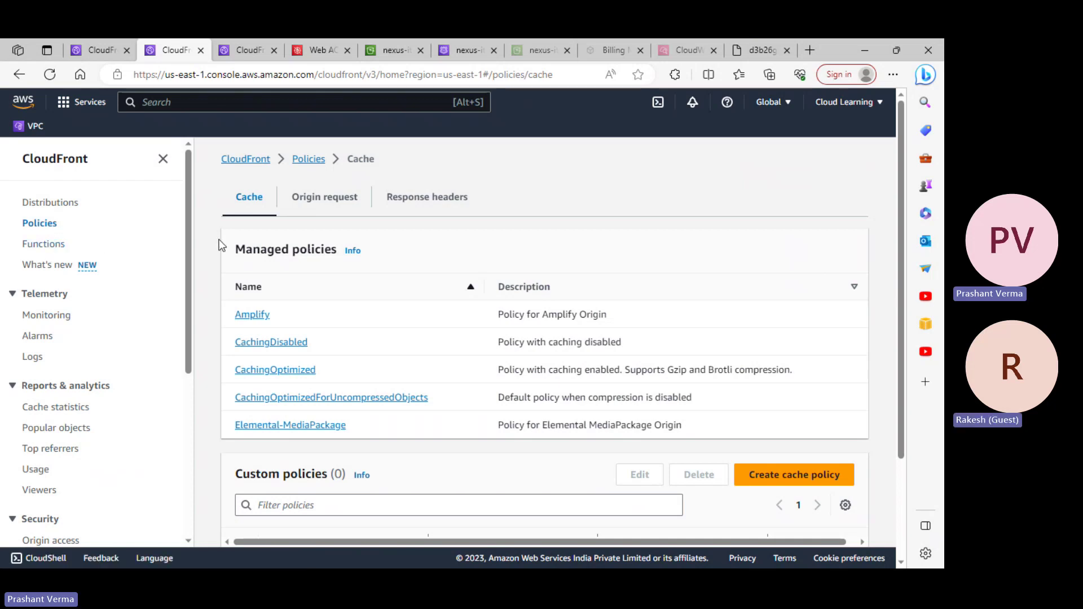
click(38, 248)
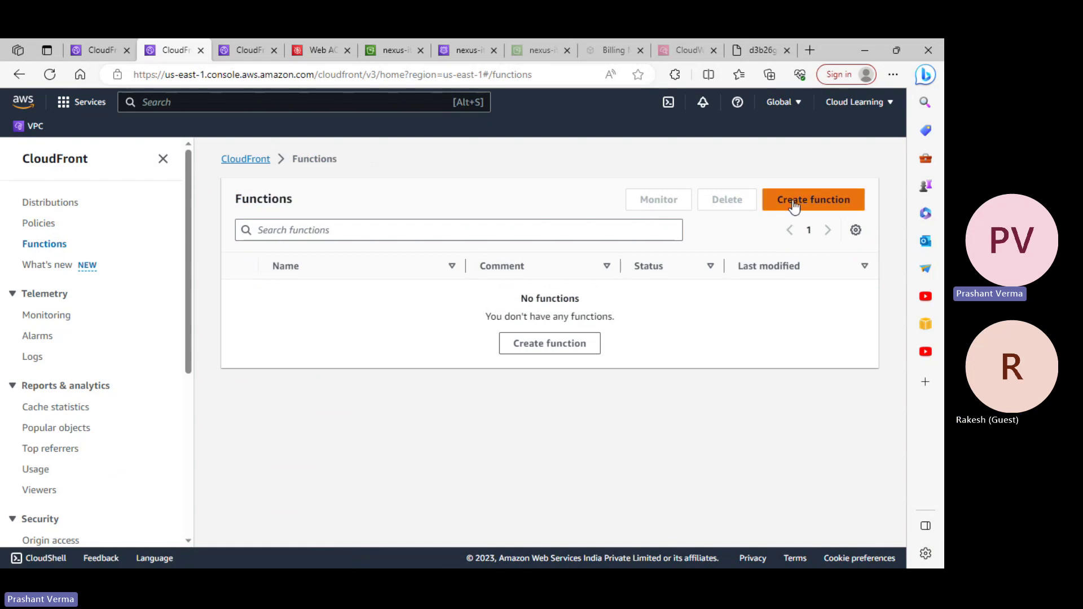
click(793, 200)
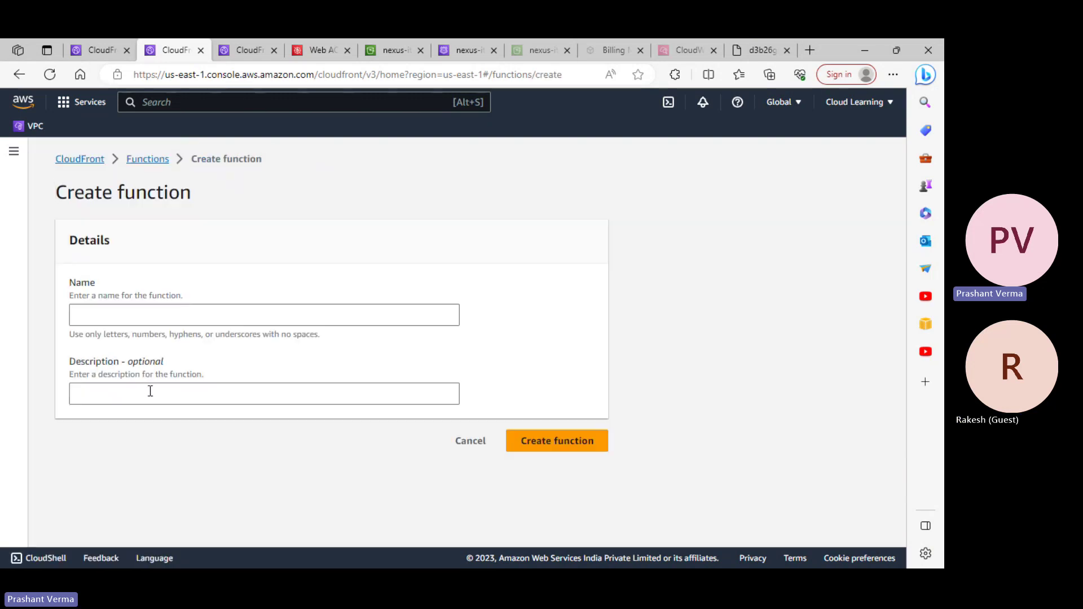
click(90, 164)
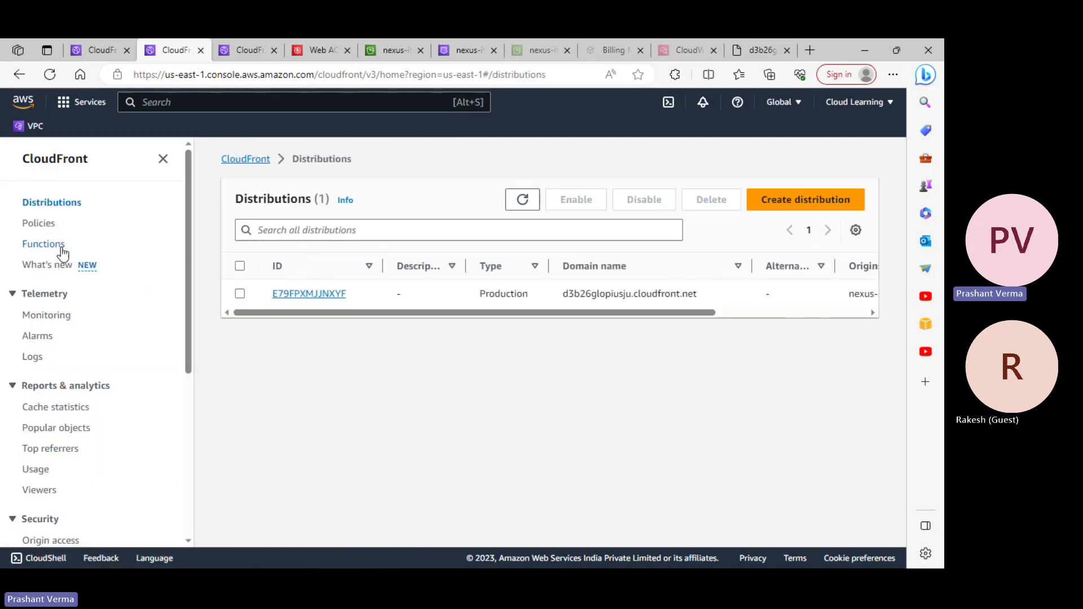
- View CloudFront's monitoring page, and reopen the distribution's details from the distributions list
click(46, 314)
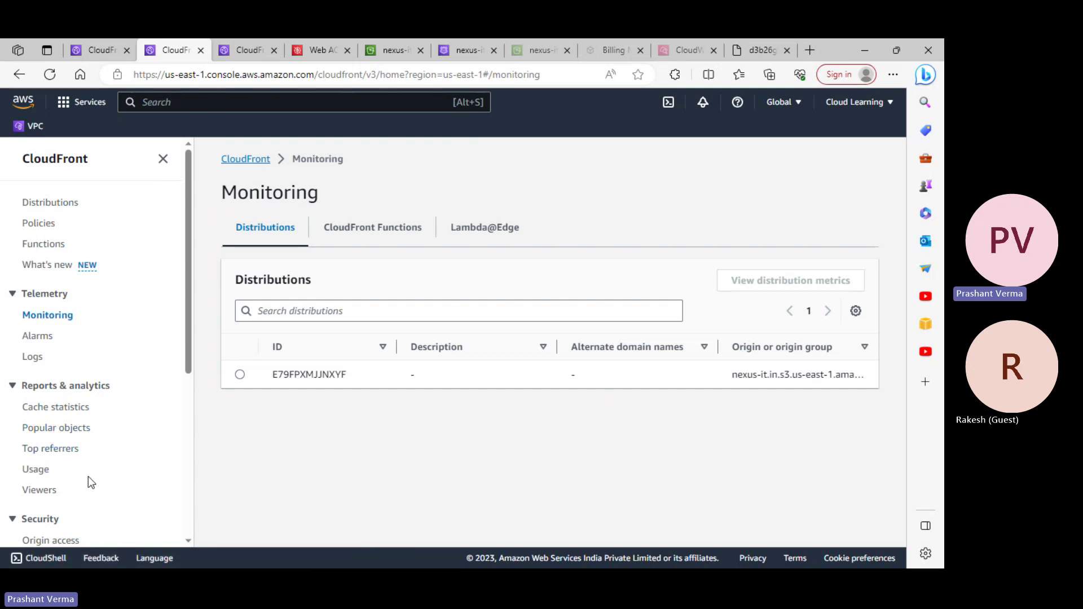
click(39, 203)
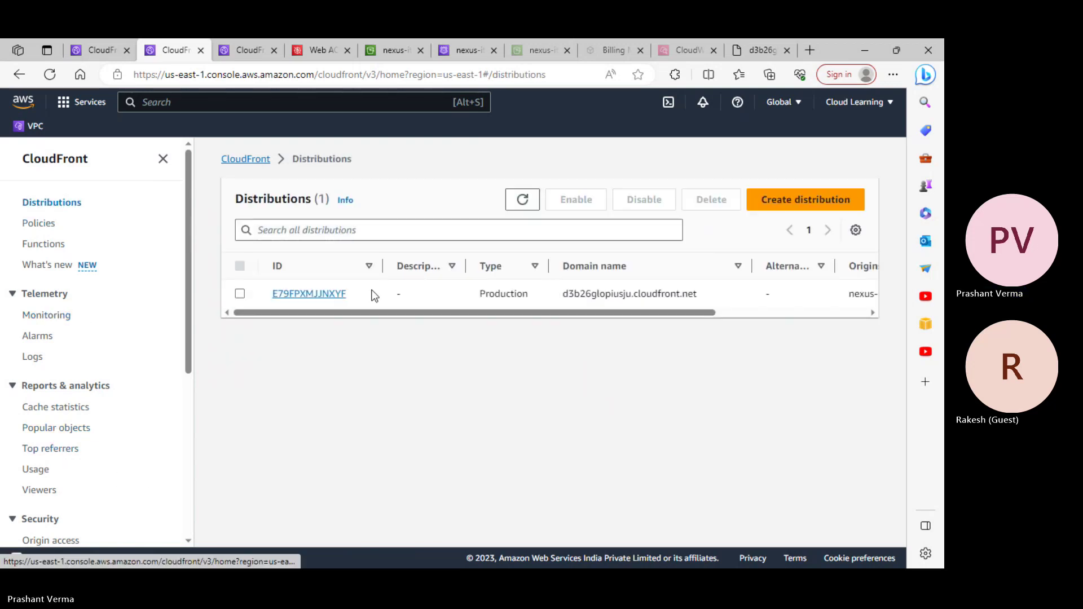
click(317, 295)
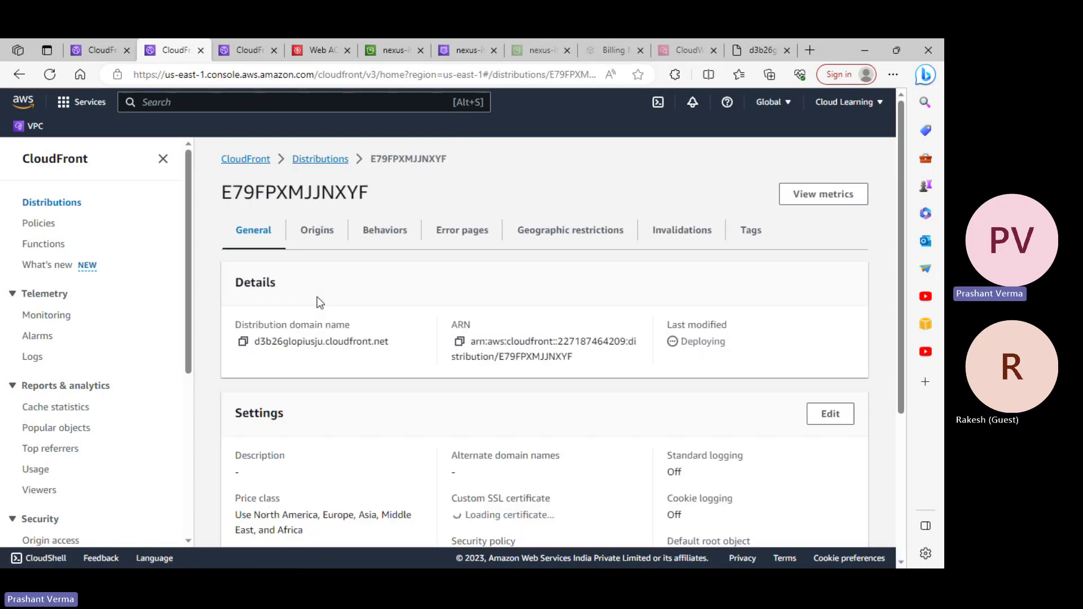
- Review the distribution's general details and settings, including its domain name, SSL certificate and default root object
scroll(457, 350, down, 3)
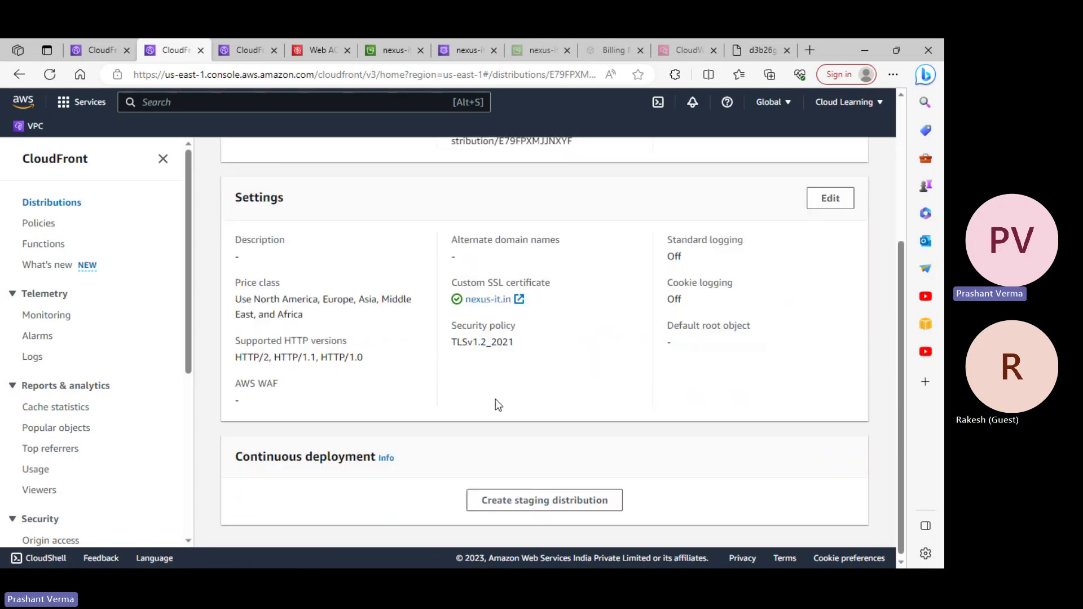
scroll(497, 399, up, 3)
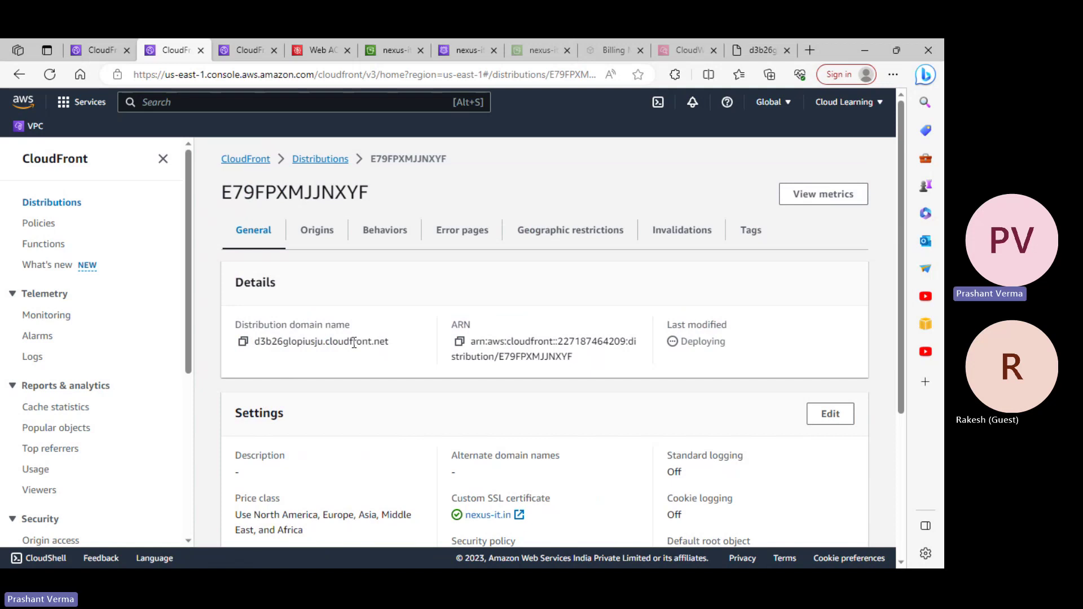
scroll(512, 405, down, 4)
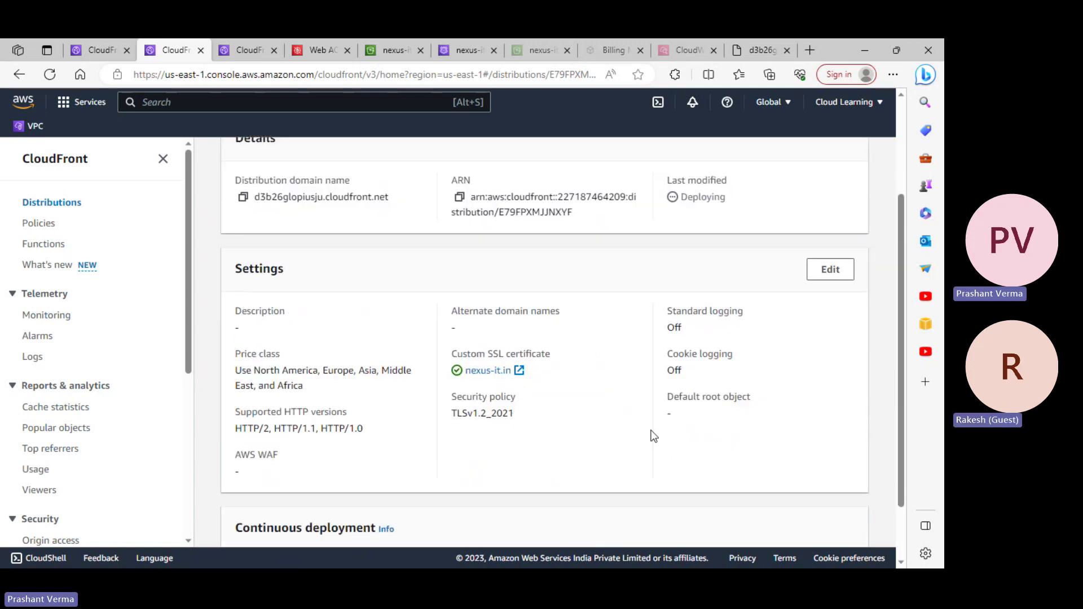
scroll(660, 471, up, 4)
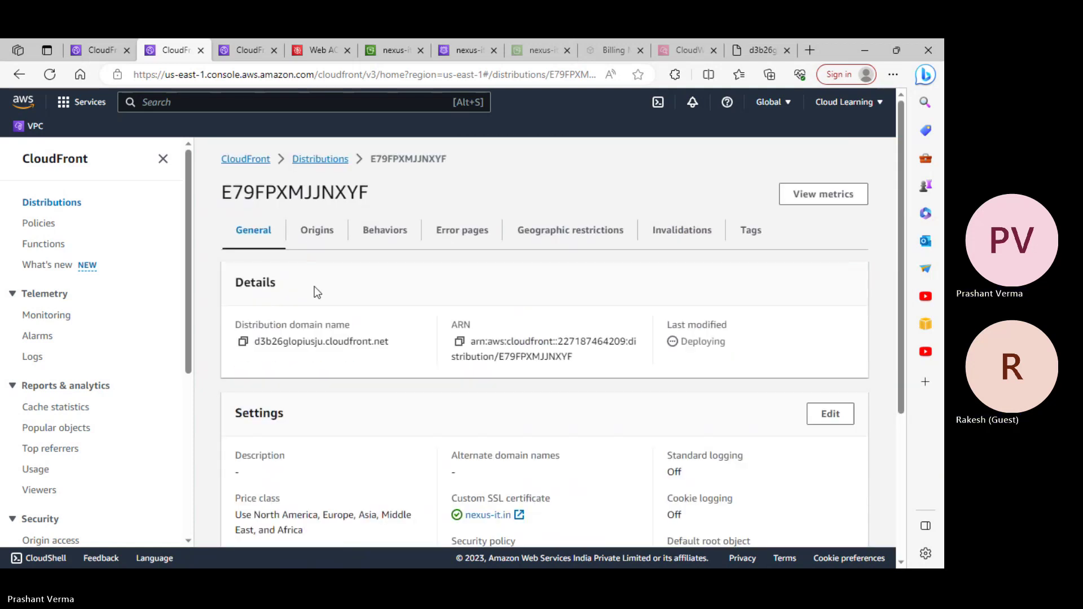
- Review the distribution's origins and behaviors, widening the Viewer protocol policy column to show the full policy
click(316, 231)
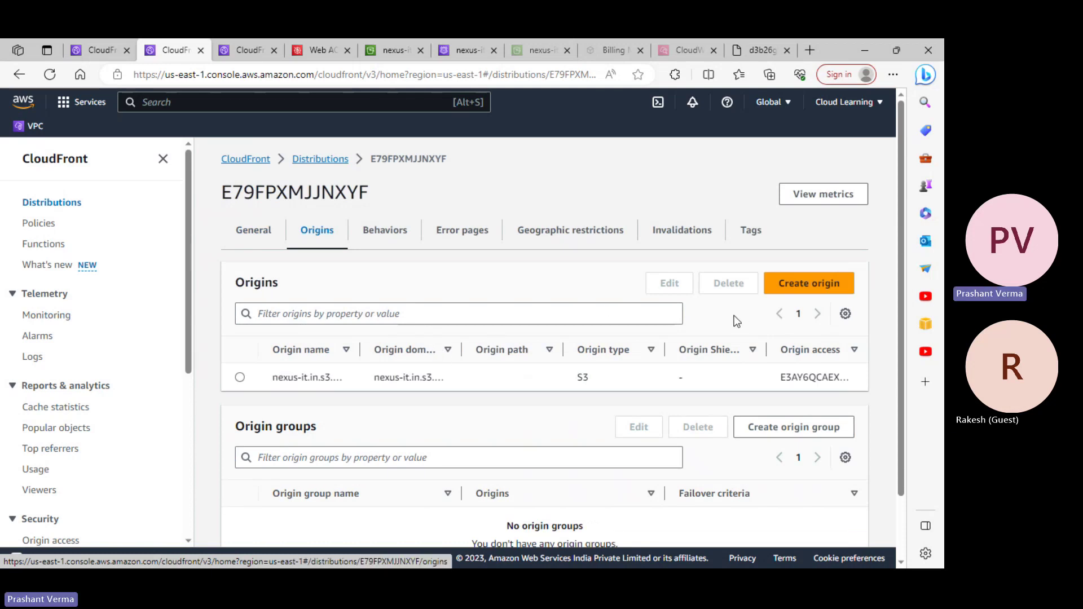
scroll(413, 292, down, 2)
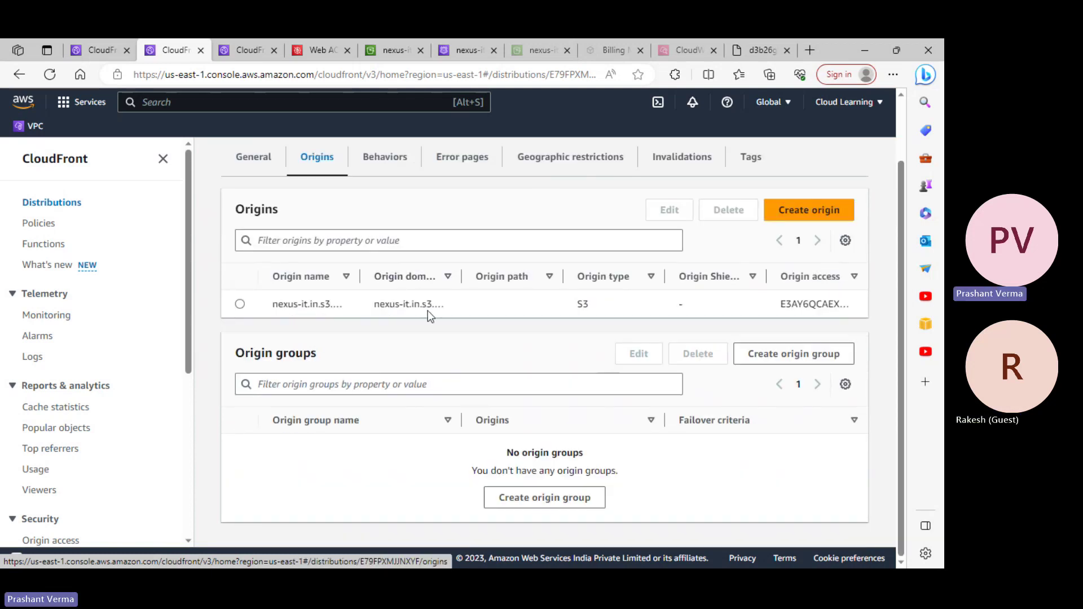
scroll(428, 311, up, 2)
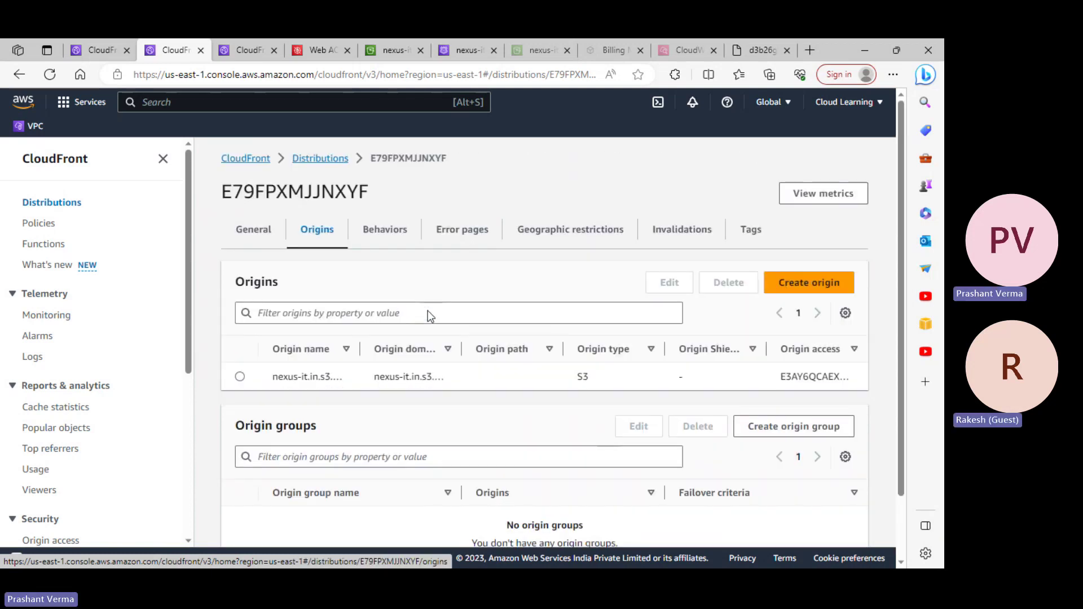
click(390, 239)
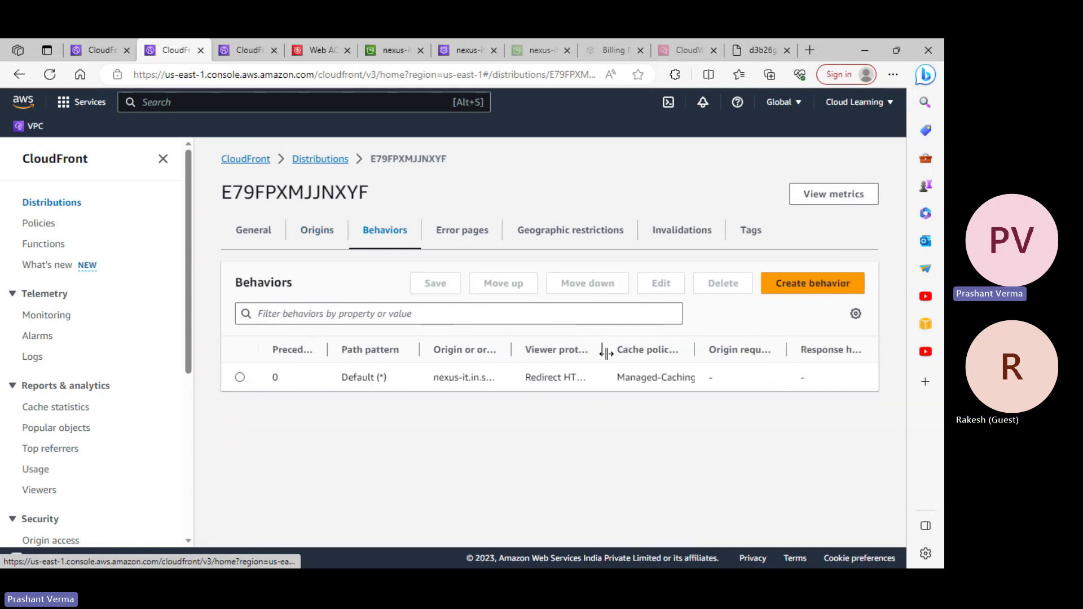
drag(603, 353, 668, 353)
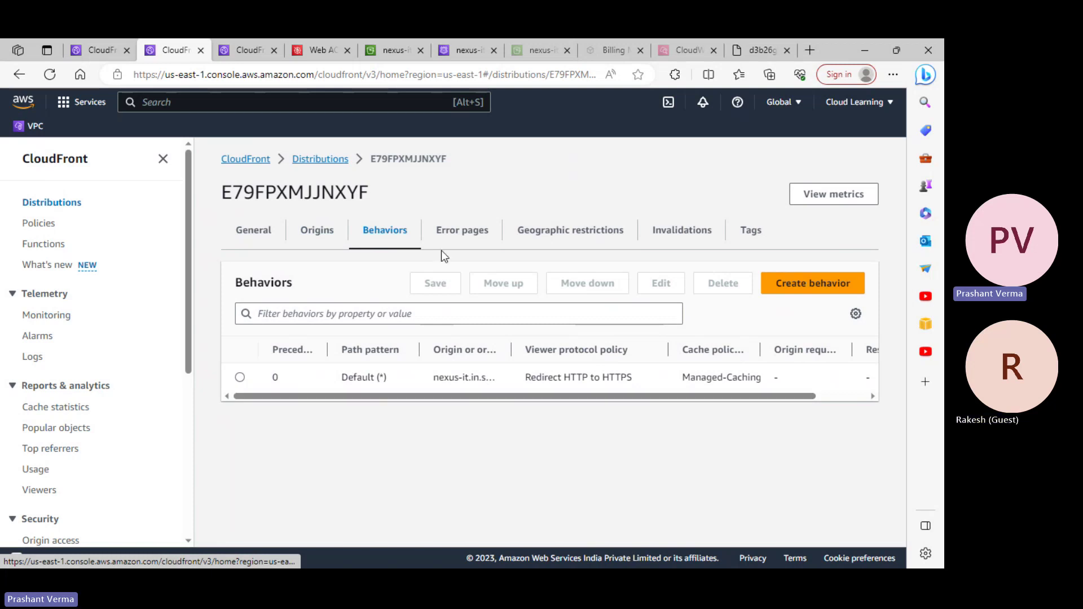
- Show the distribution's error pages, start a custom error response and look through the available HTTP error codes
click(453, 232)
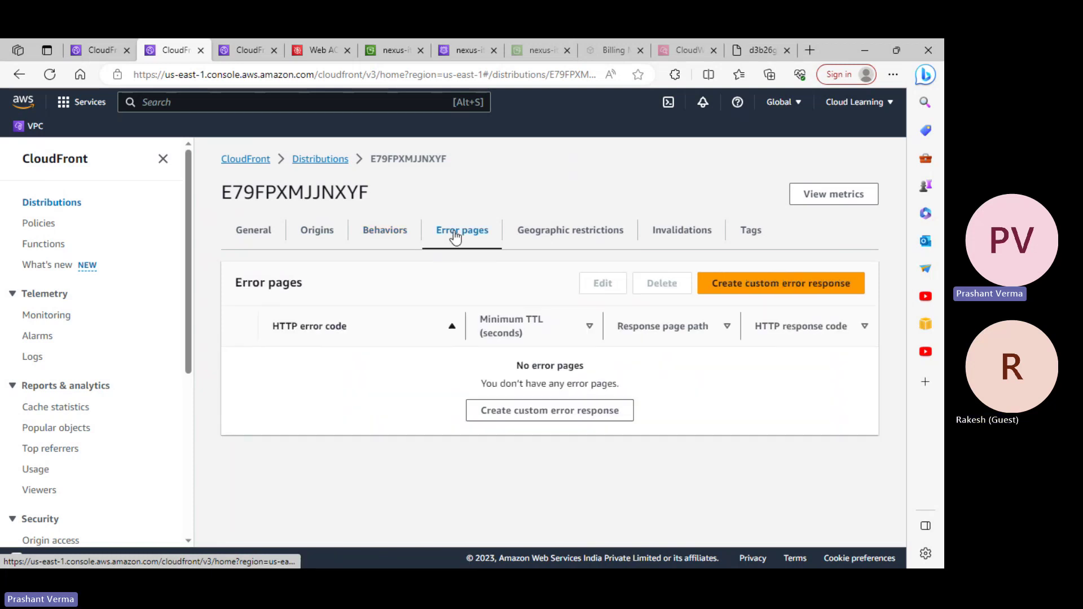
click(581, 417)
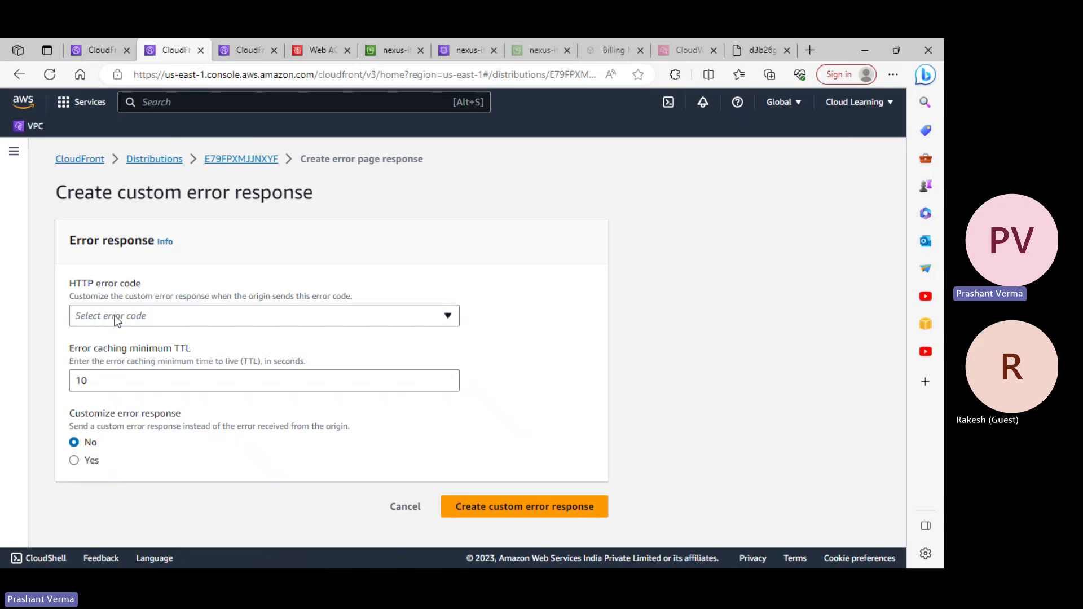
click(117, 316)
scroll(143, 384, down, 1)
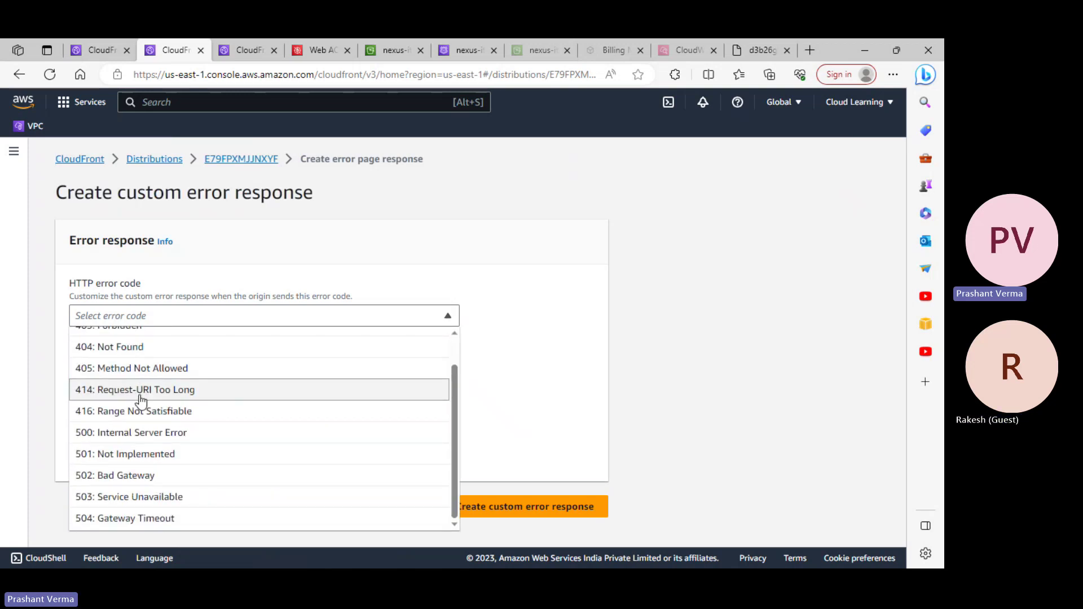
scroll(133, 389, up, 1)
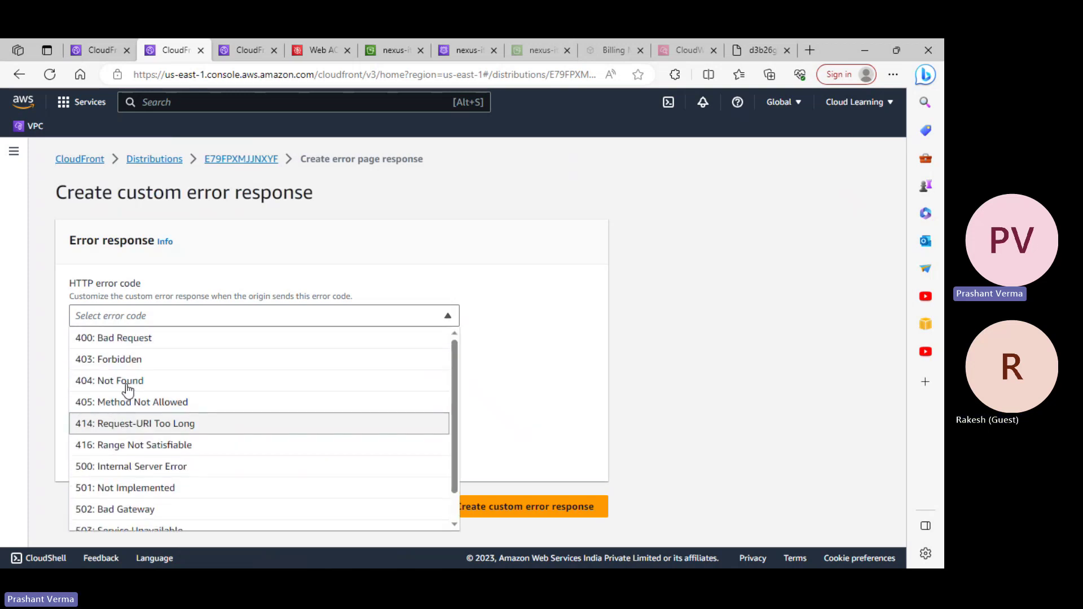
scroll(127, 445, down, 1)
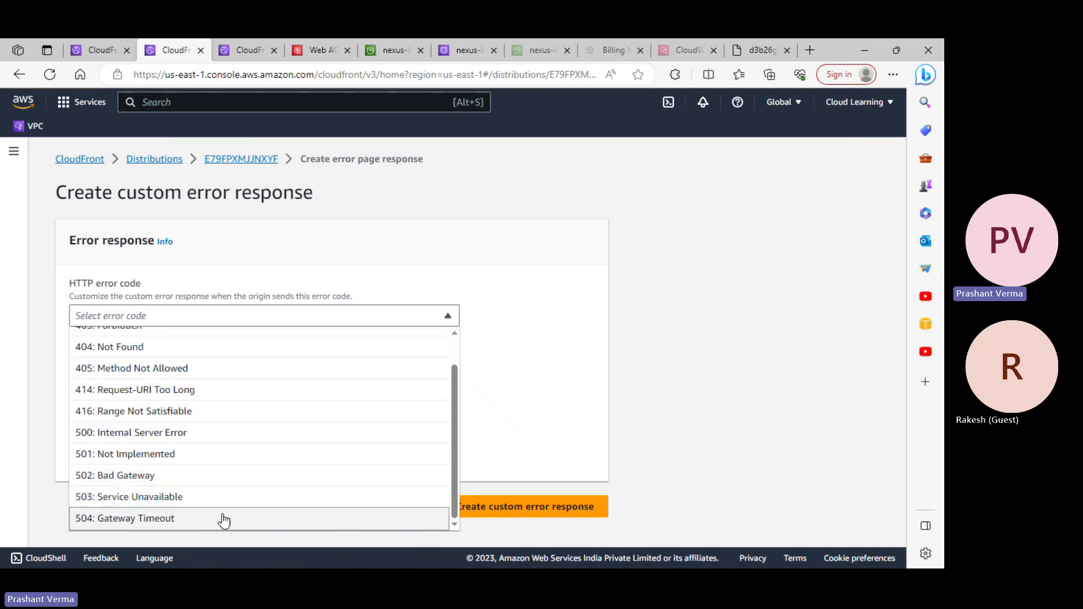
scroll(242, 443, up, 2)
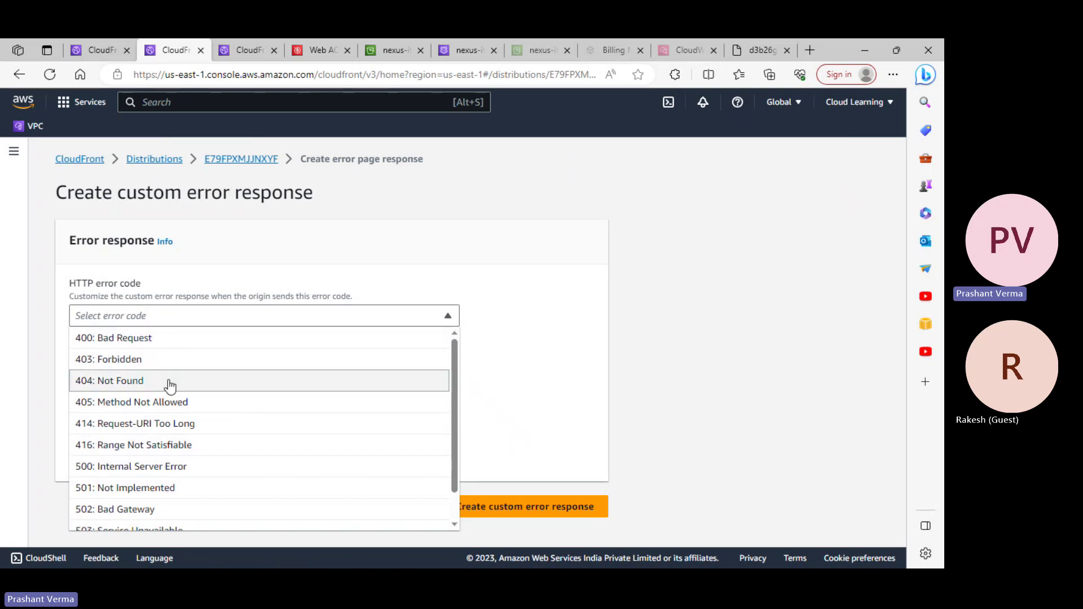
scroll(144, 471, down, 1)
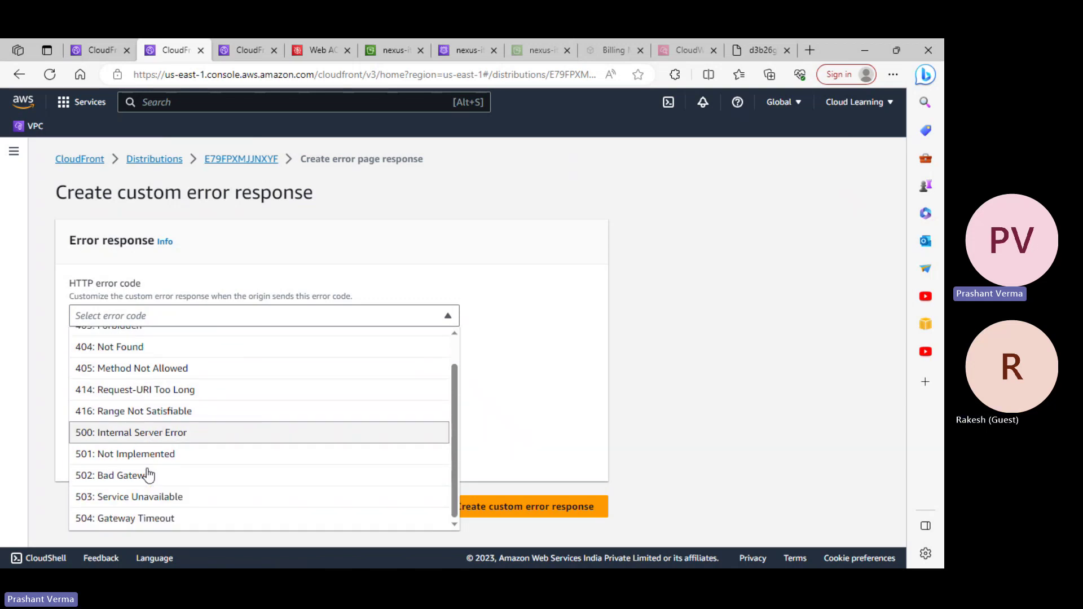
- Preview the customized response options for error code 500: Internal Server Error, and discard the custom error response
click(131, 432)
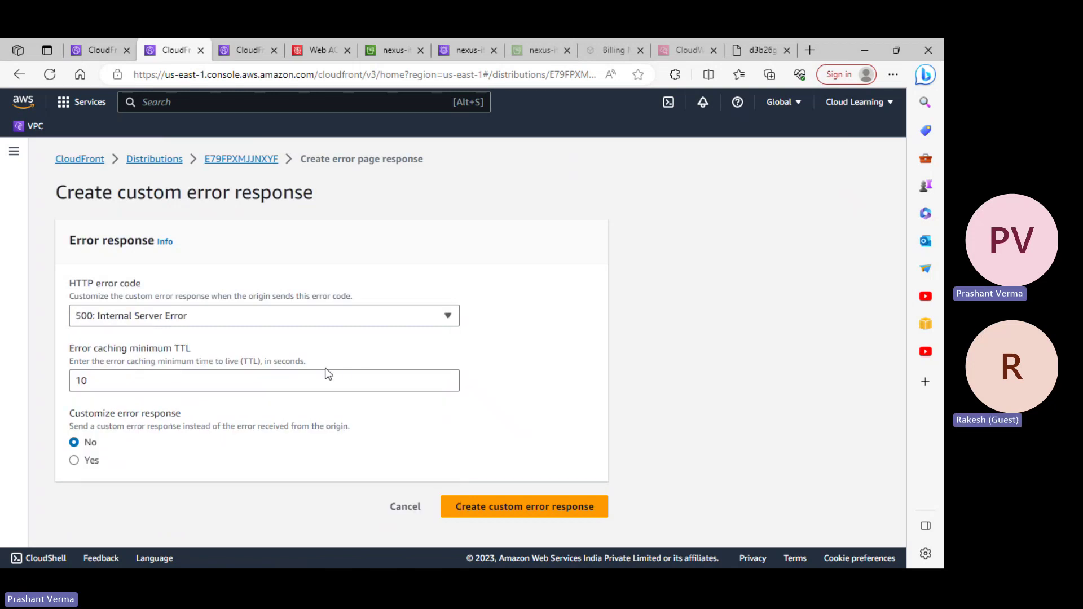
click(91, 464)
scroll(327, 461, down, 2)
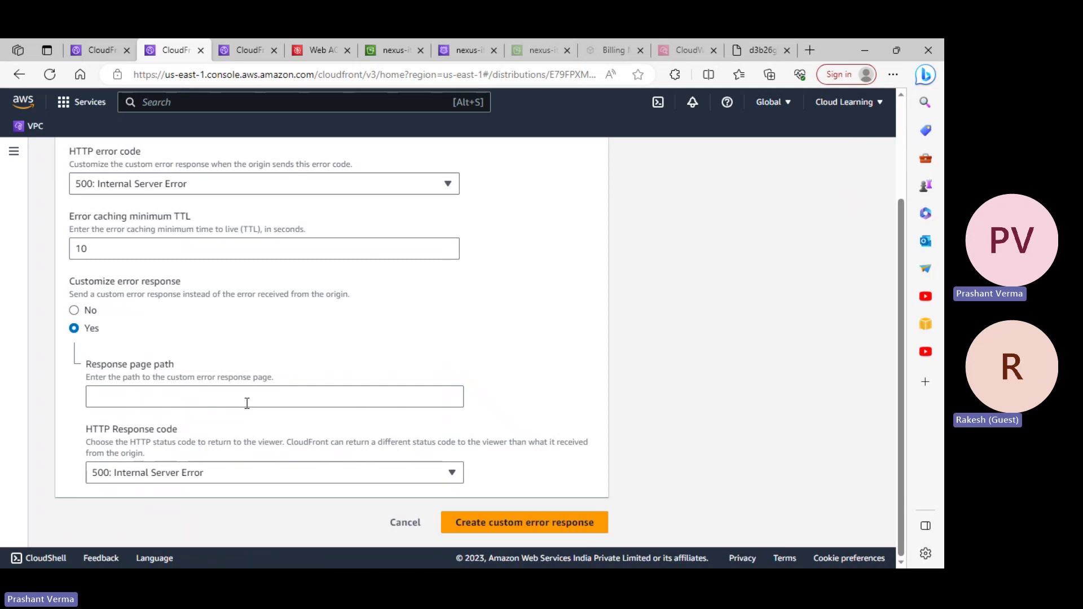
click(411, 522)
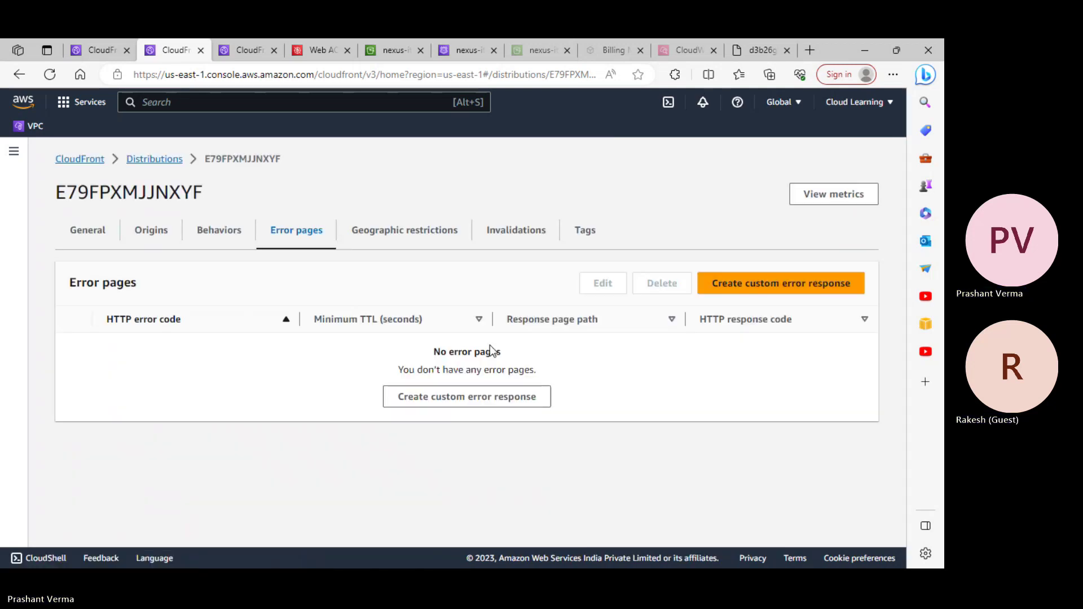
- Examine the country choices for the Allow list and Block list geographic restrictions, and leave without saving
click(395, 230)
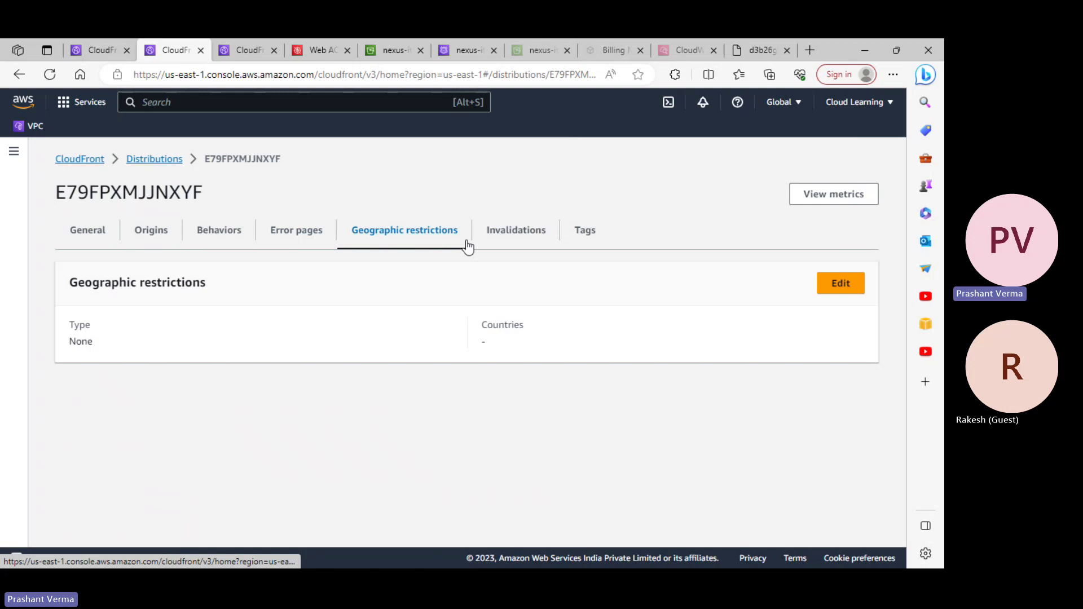
click(858, 287)
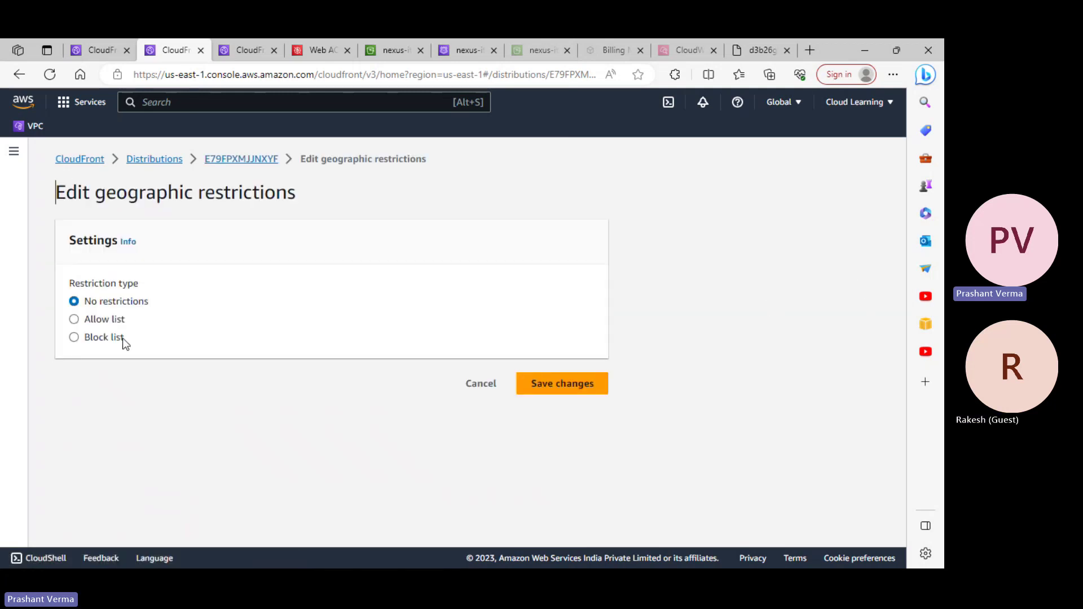
click(106, 319)
click(261, 398)
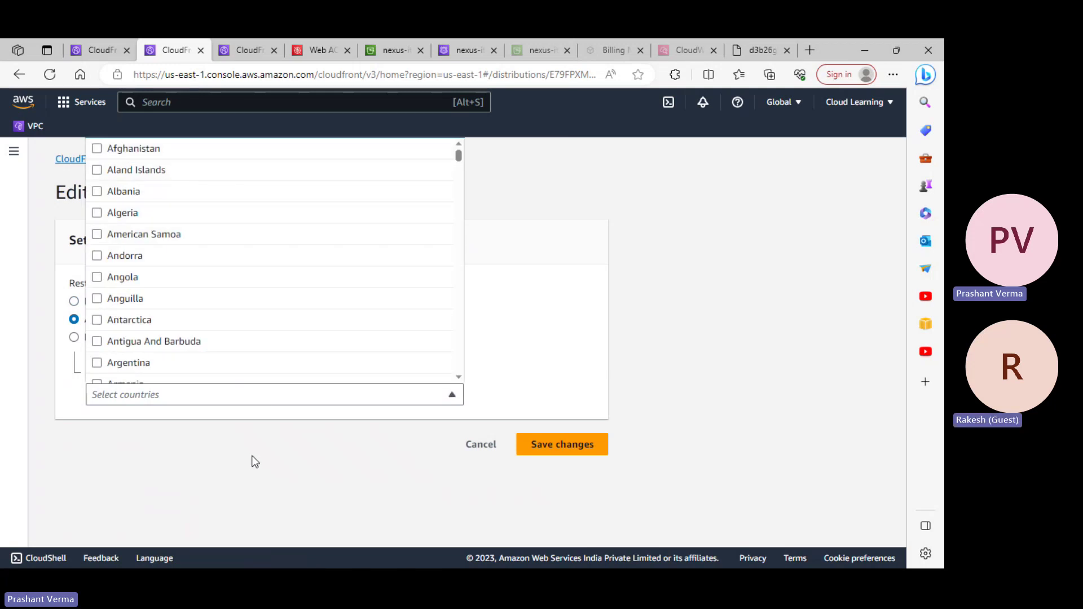
click(52, 393)
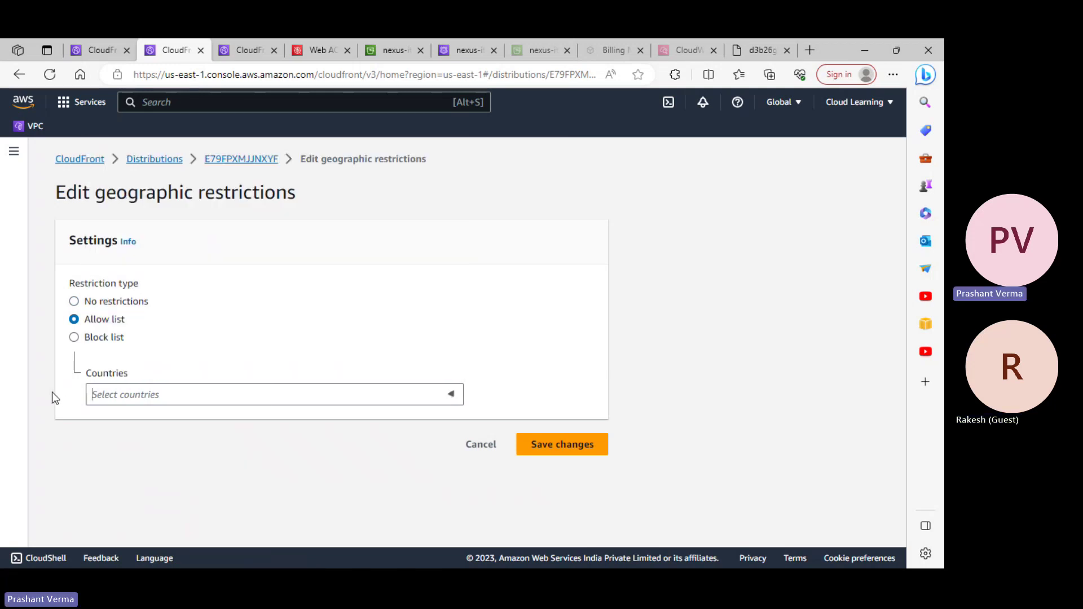
click(177, 398)
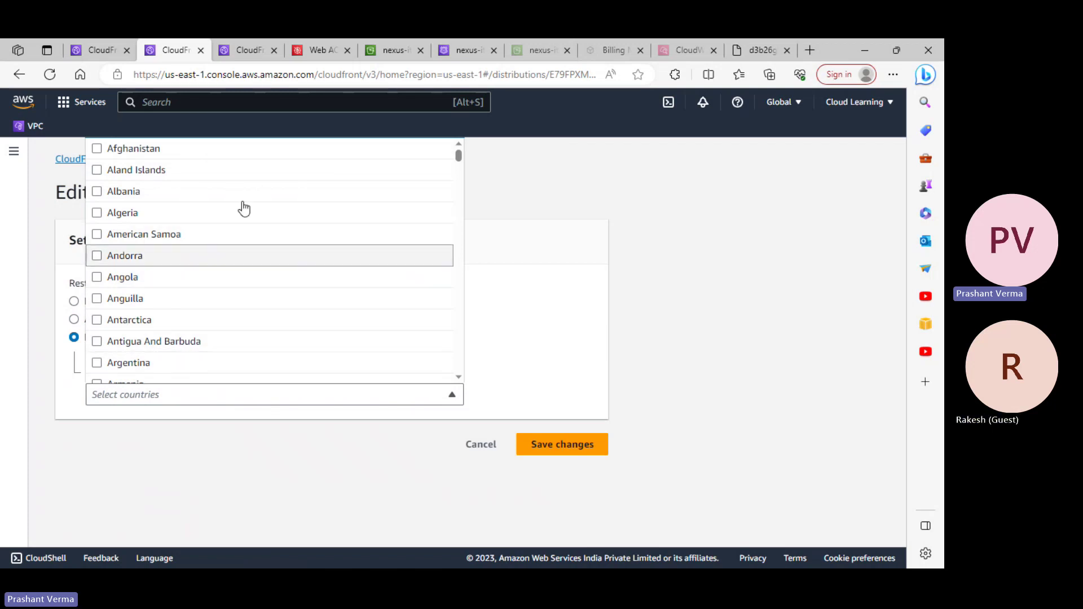
click(484, 453)
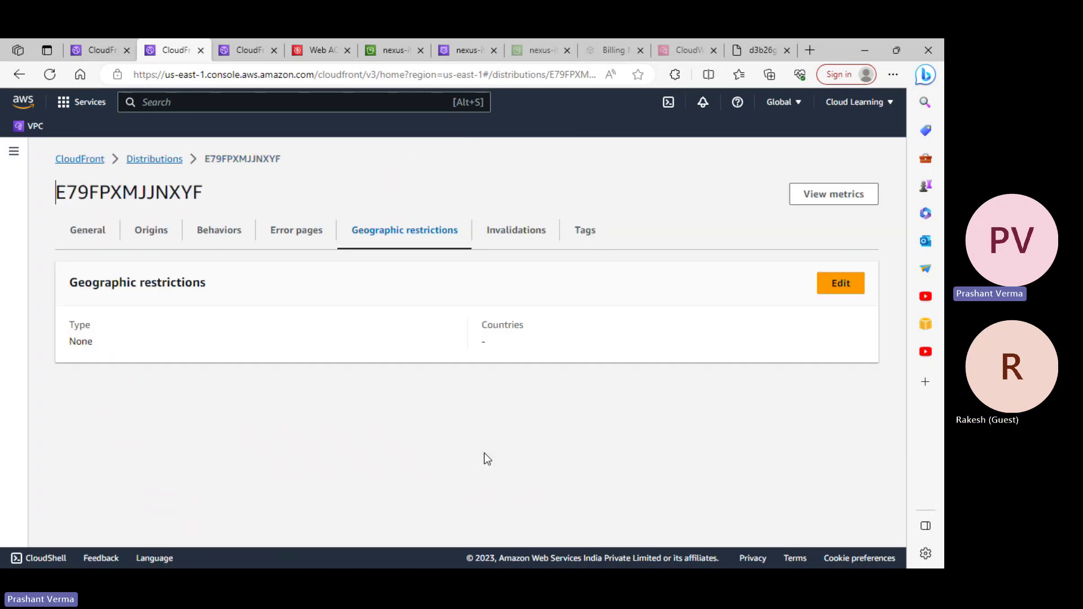
- View the distribution's invalidations and CloudFront's Monitoring page
click(515, 233)
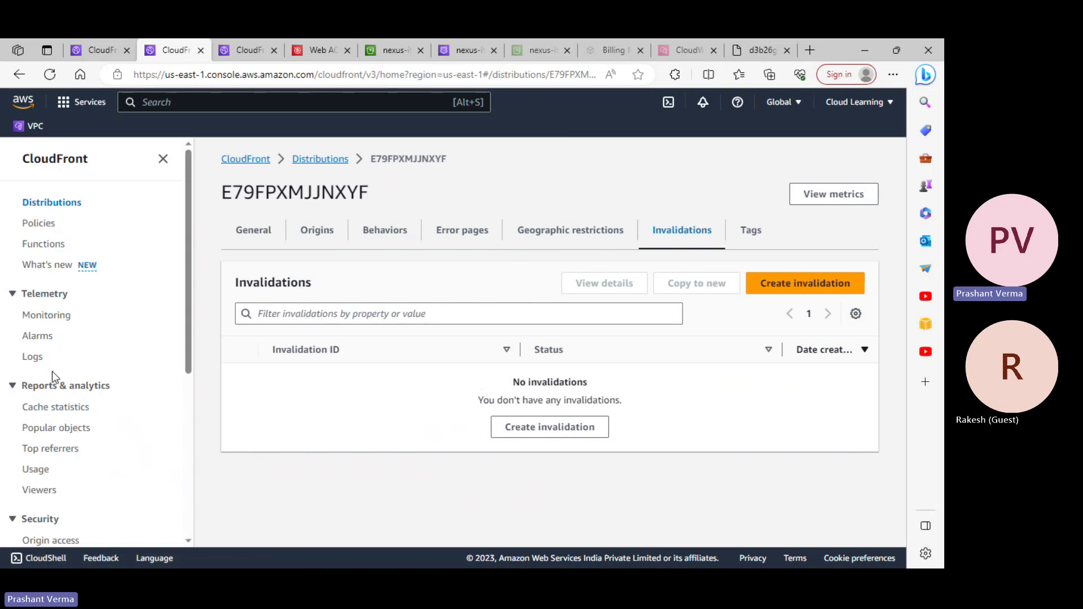
scroll(51, 371, down, 2)
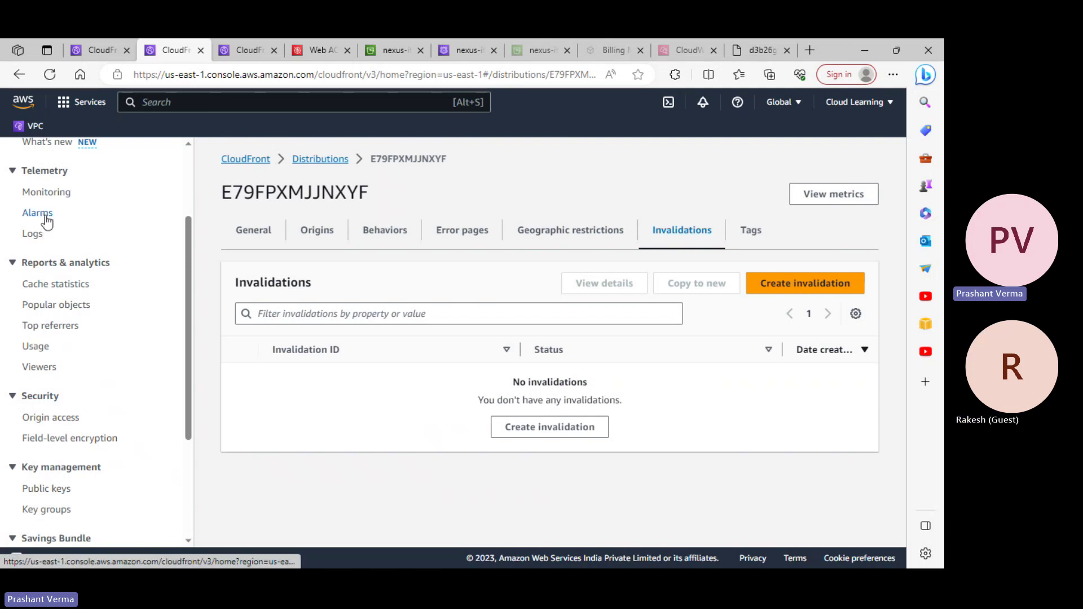
click(25, 194)
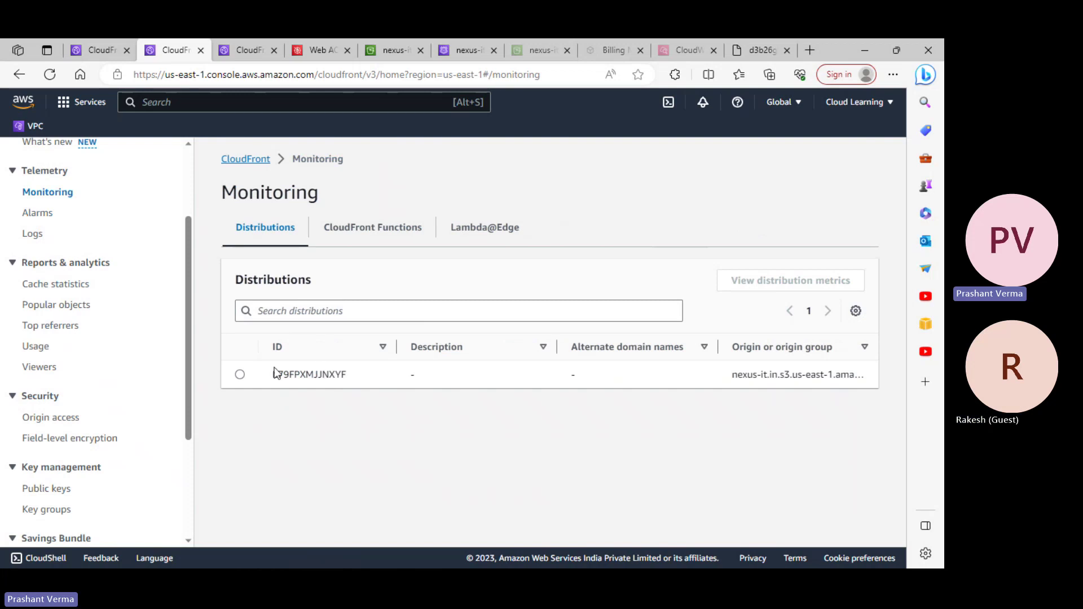
- Examine the cache statistics report and read the latest data point on the Total requests chart
click(54, 289)
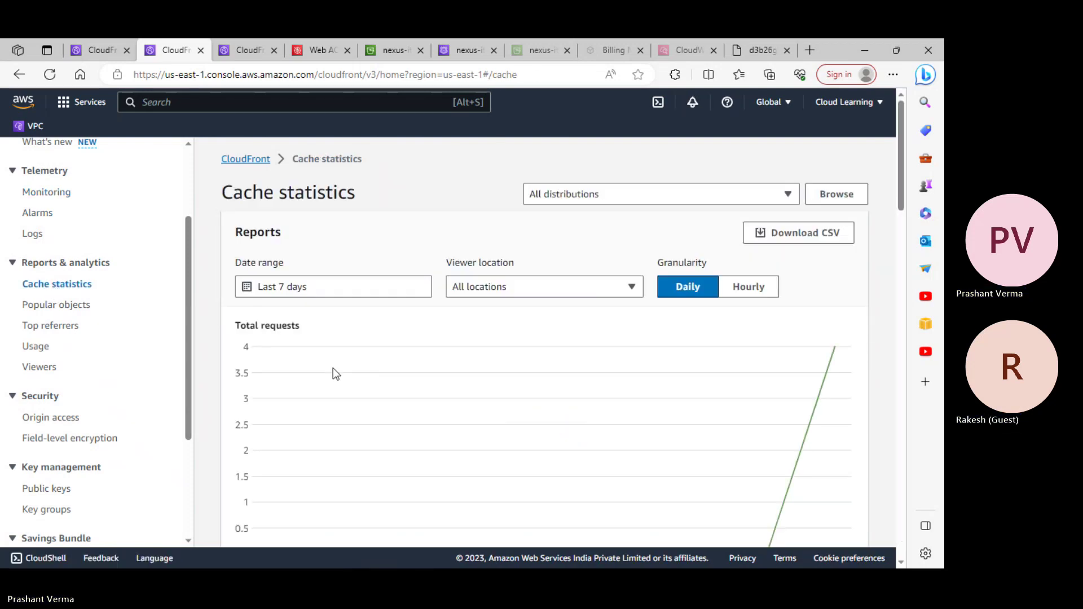
scroll(596, 416, down, 3)
scroll(601, 419, up, 2)
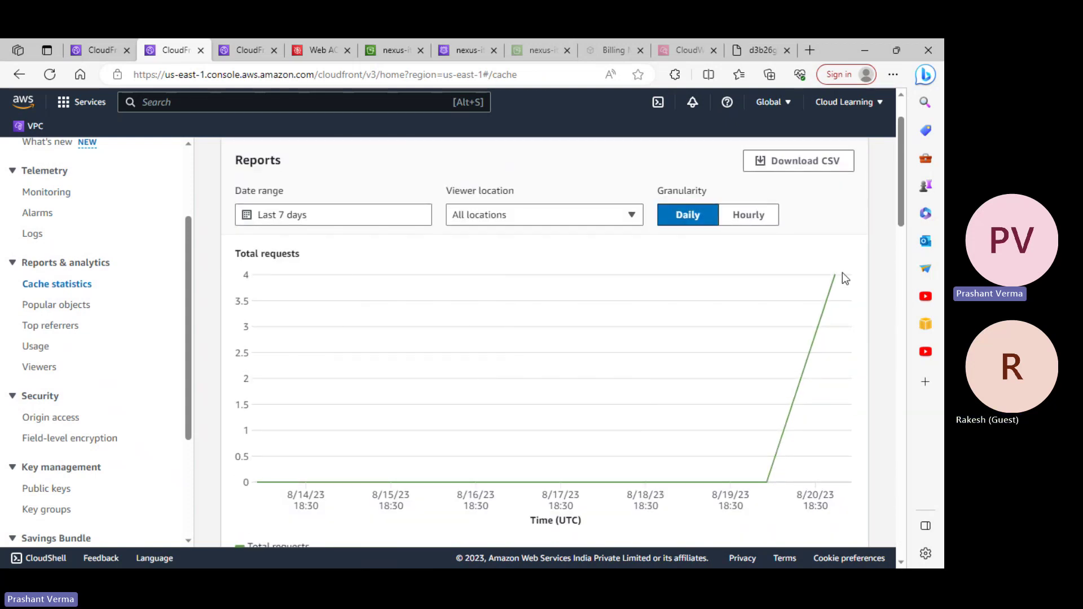
mouse_move(830, 288)
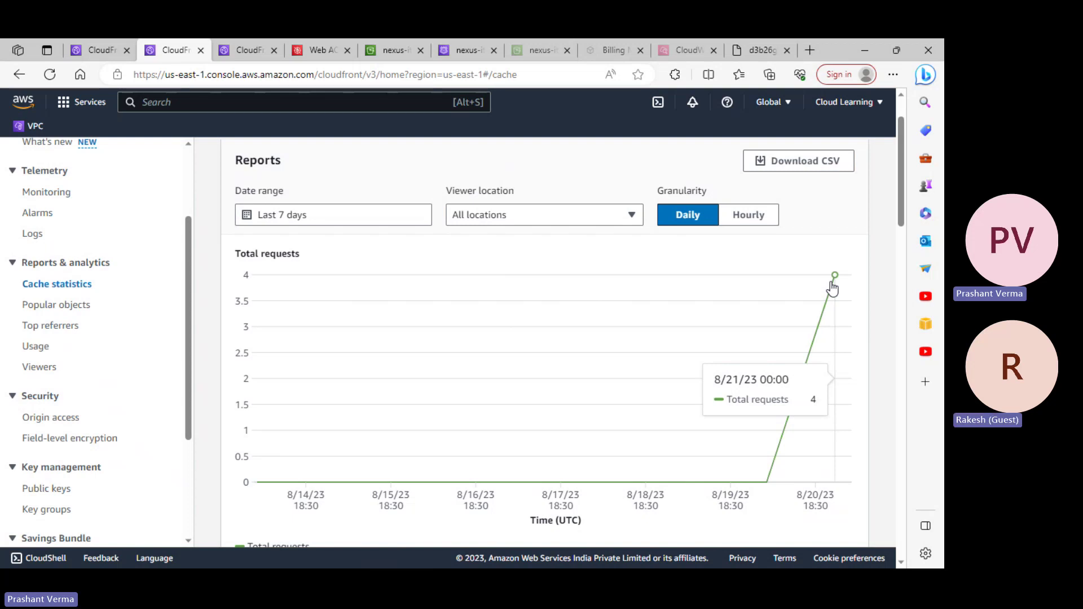
- Look across all columns of the Popular objects report, and show the Top referrers report
click(70, 307)
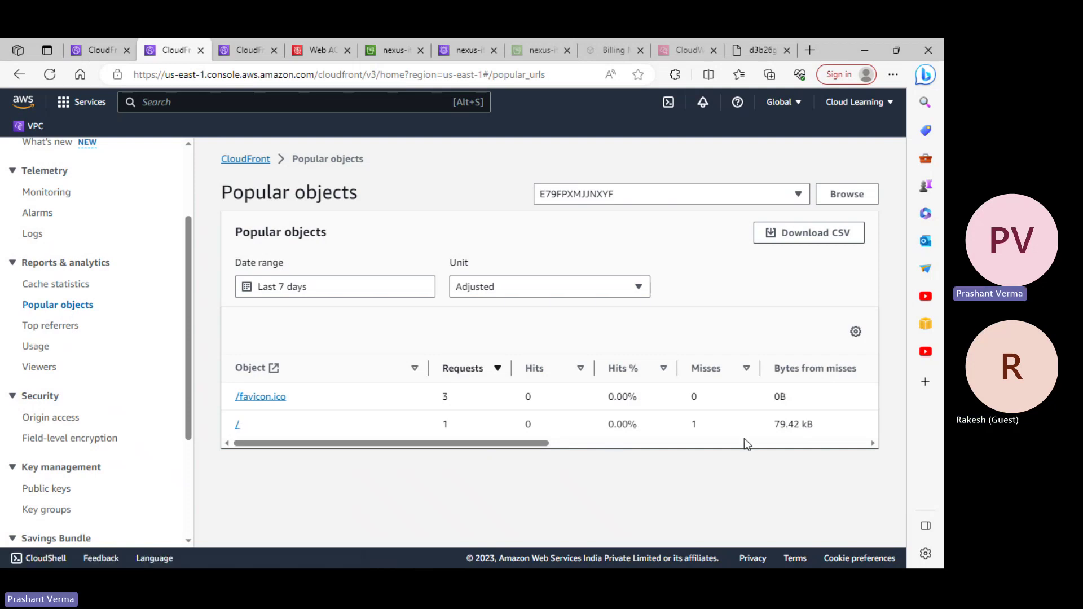
drag(523, 443, 713, 441)
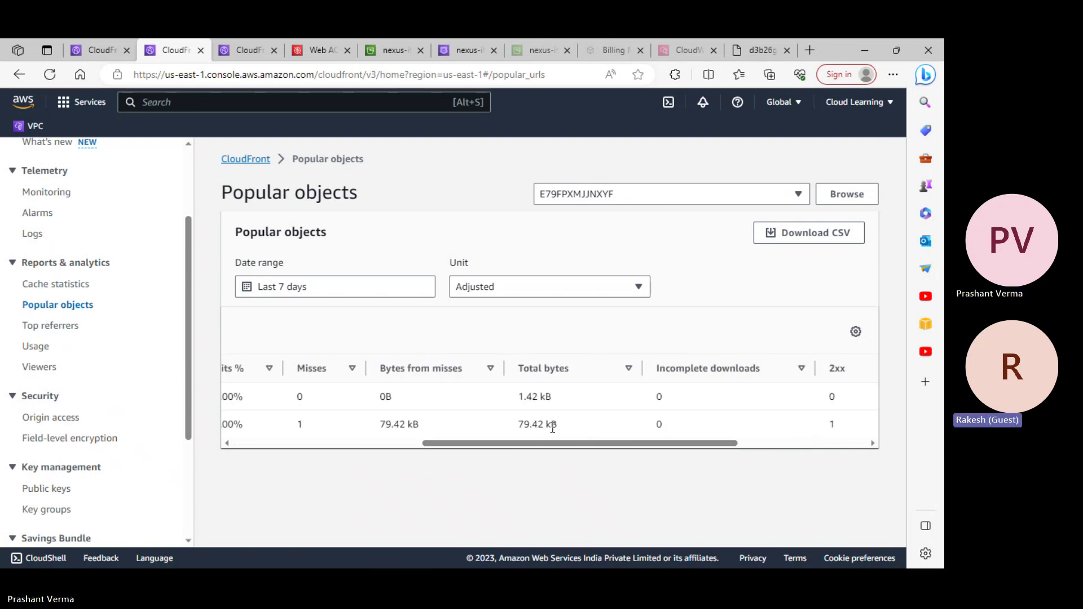
drag(560, 444, 340, 466)
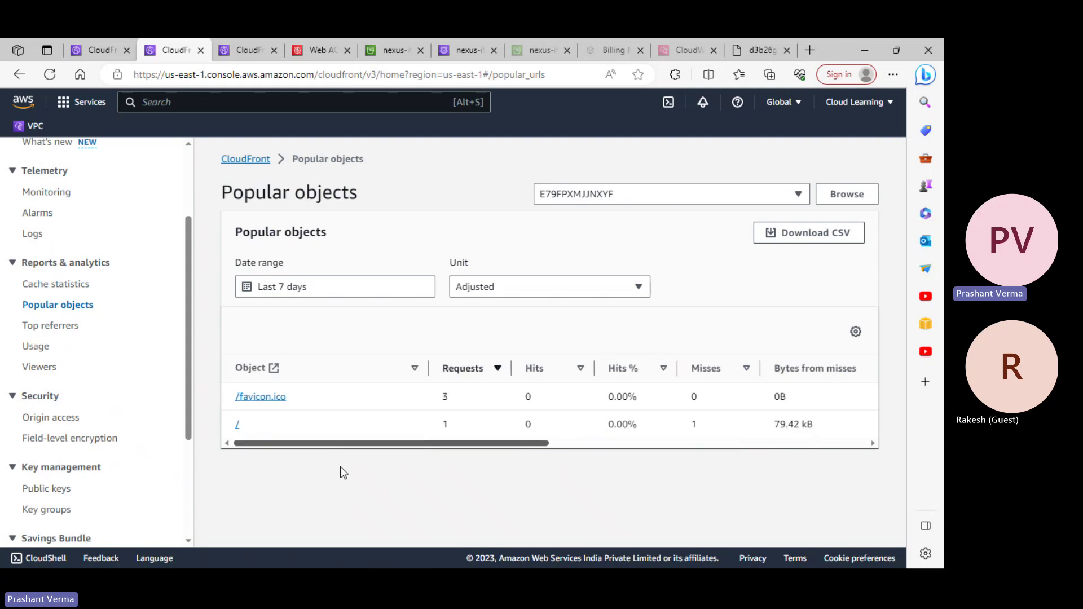
click(46, 333)
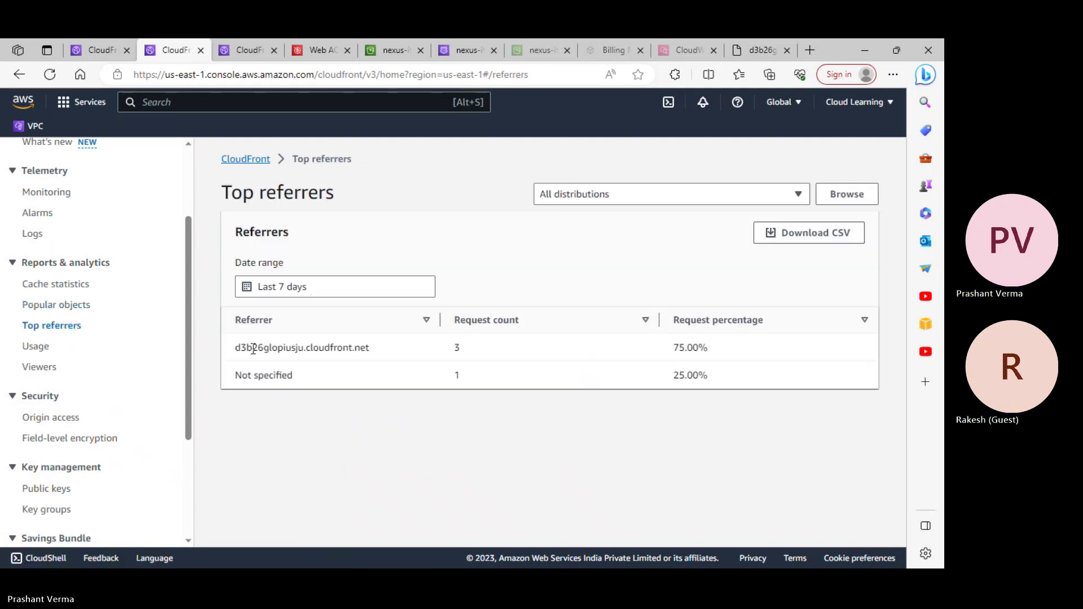
- Examine the named and unspecified entries in the Referrer column of the Top referrers report
drag(253, 347, 377, 354)
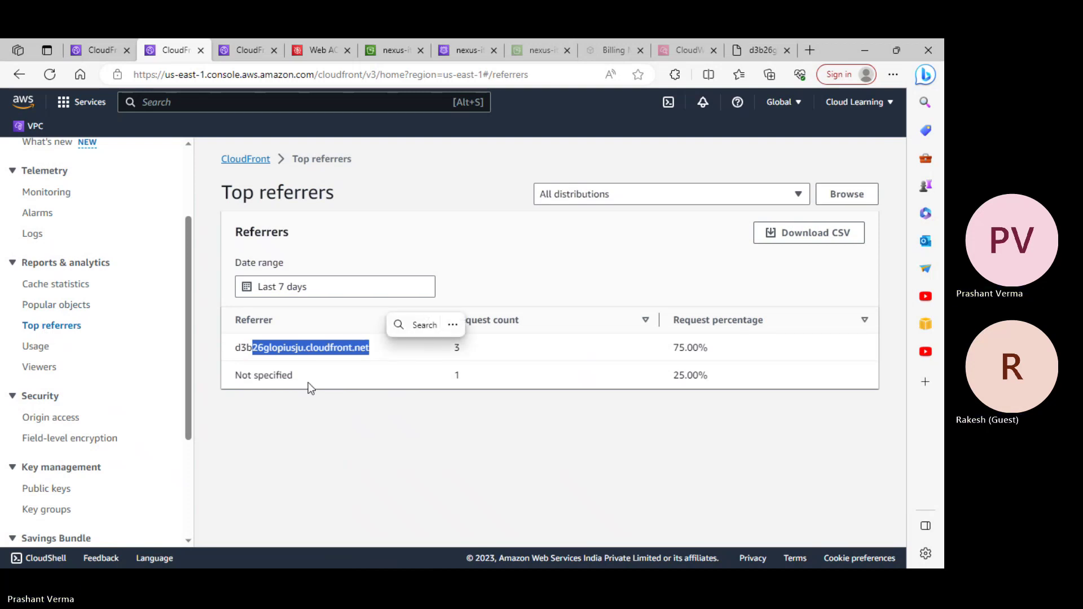
drag(294, 375, 269, 387)
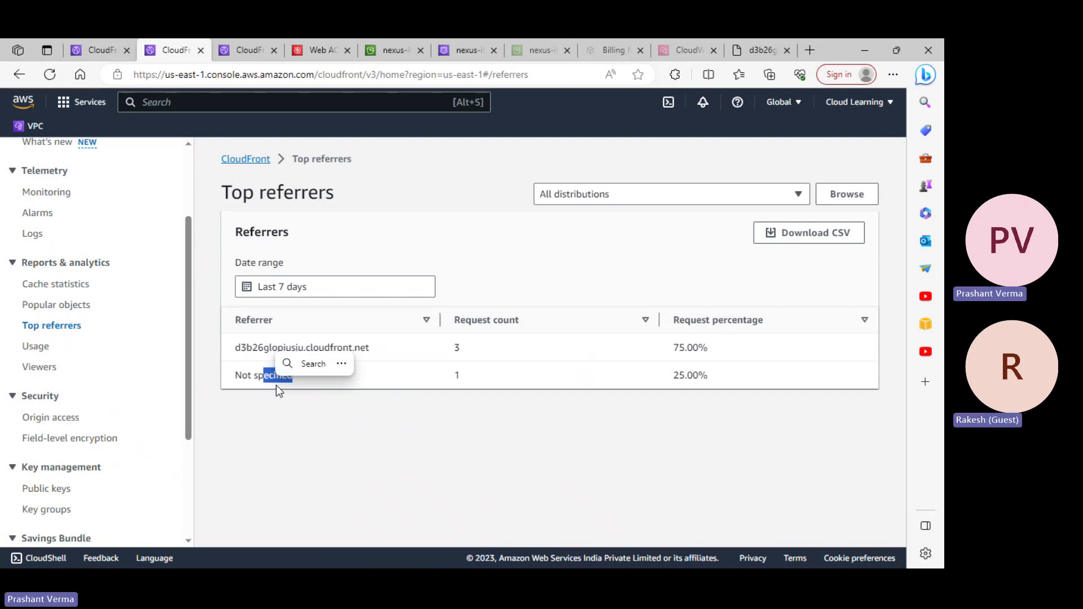
drag(247, 348, 325, 349)
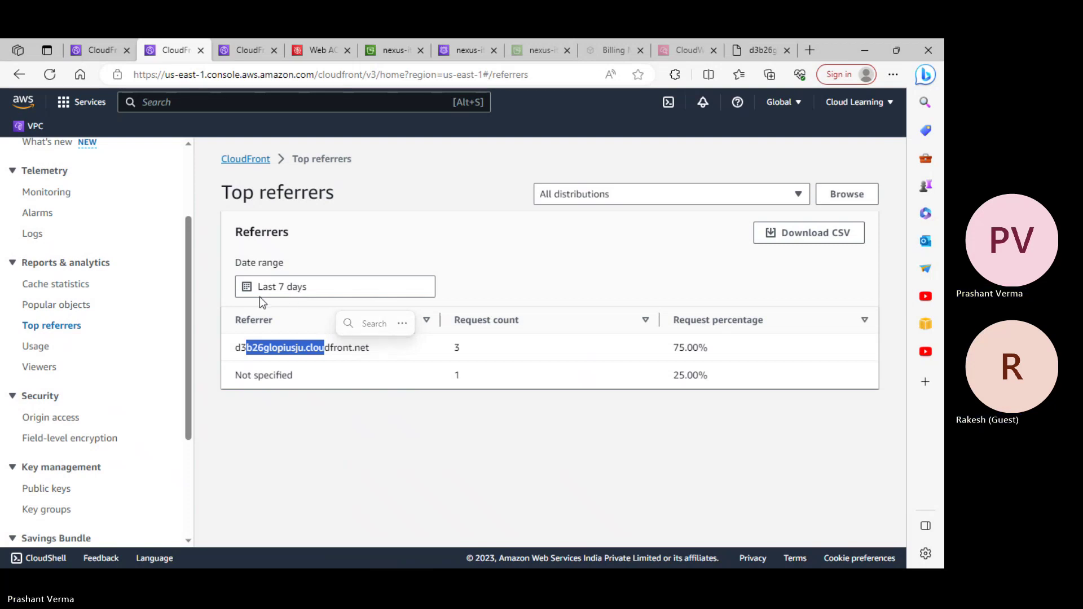
- Show the Usage report and examine its data transferred by protocol chart and Protocol table
click(24, 346)
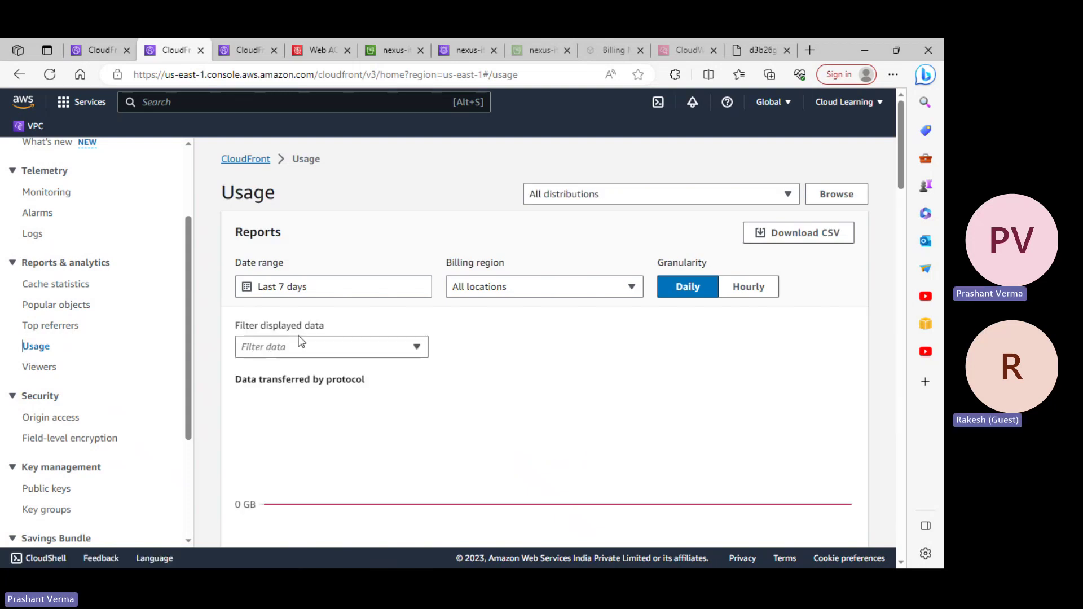
scroll(590, 379, down, 8)
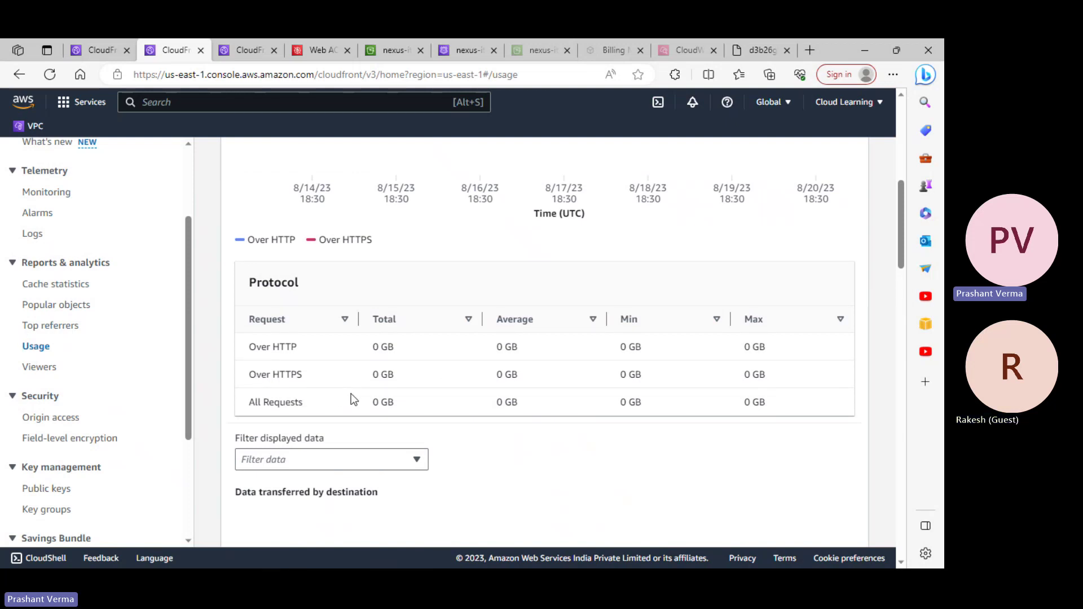
scroll(497, 392, up, 2)
scroll(509, 390, up, 6)
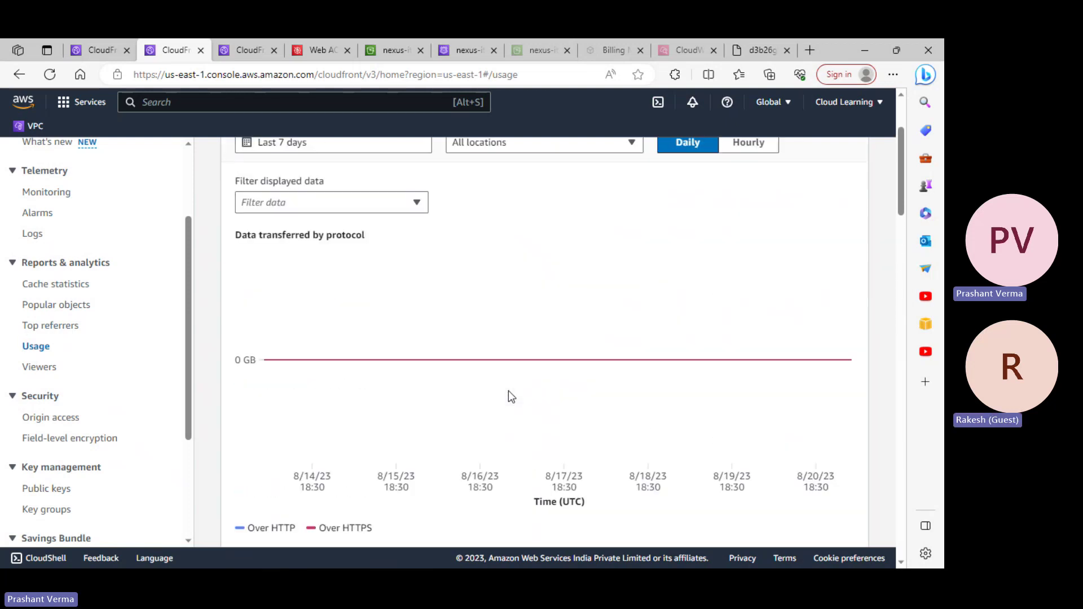
scroll(424, 346, down, 9)
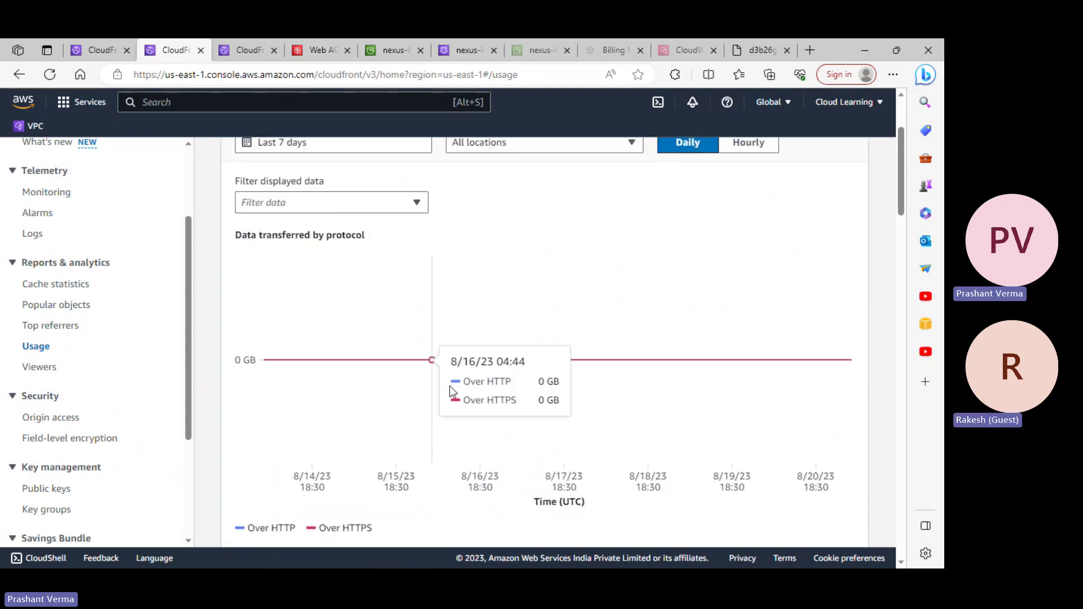
- Show the Viewers report for devices and read the latest data point on its Trends chart
click(37, 368)
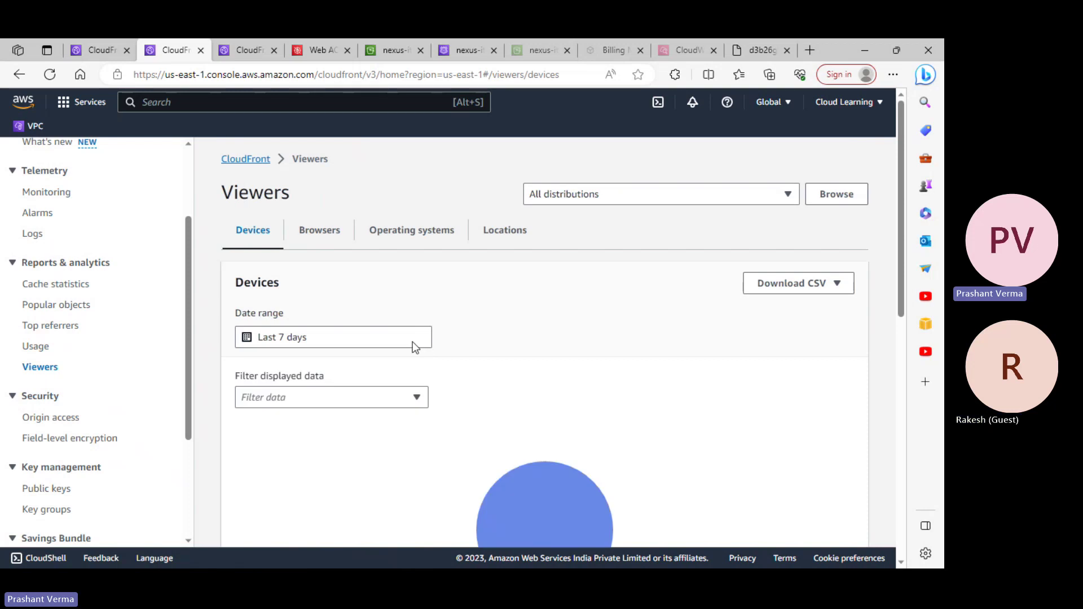
scroll(508, 382, down, 1)
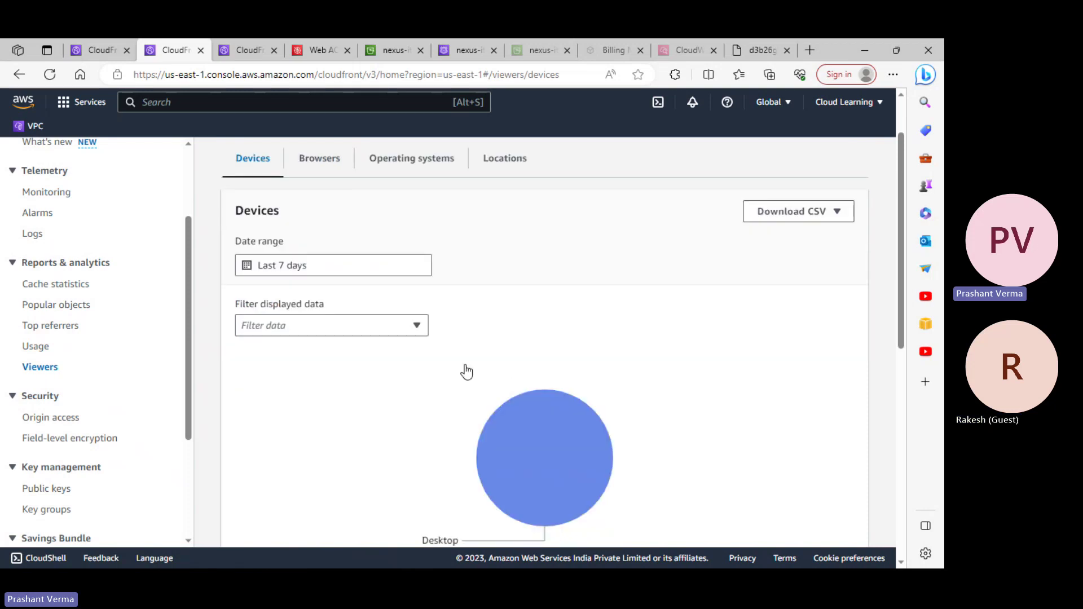
scroll(477, 384, down, 4)
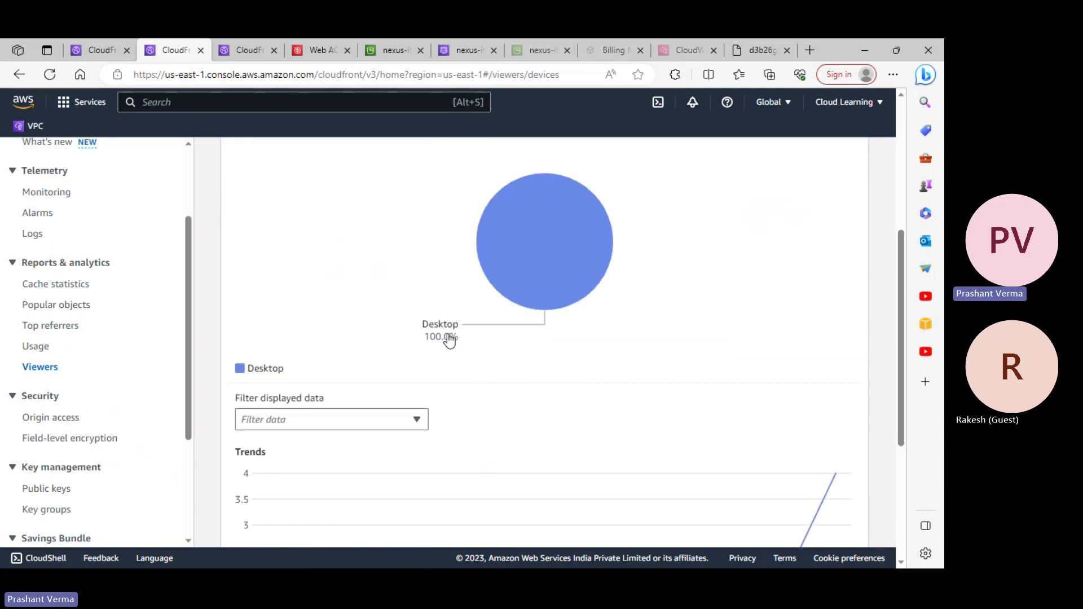
scroll(435, 349, down, 3)
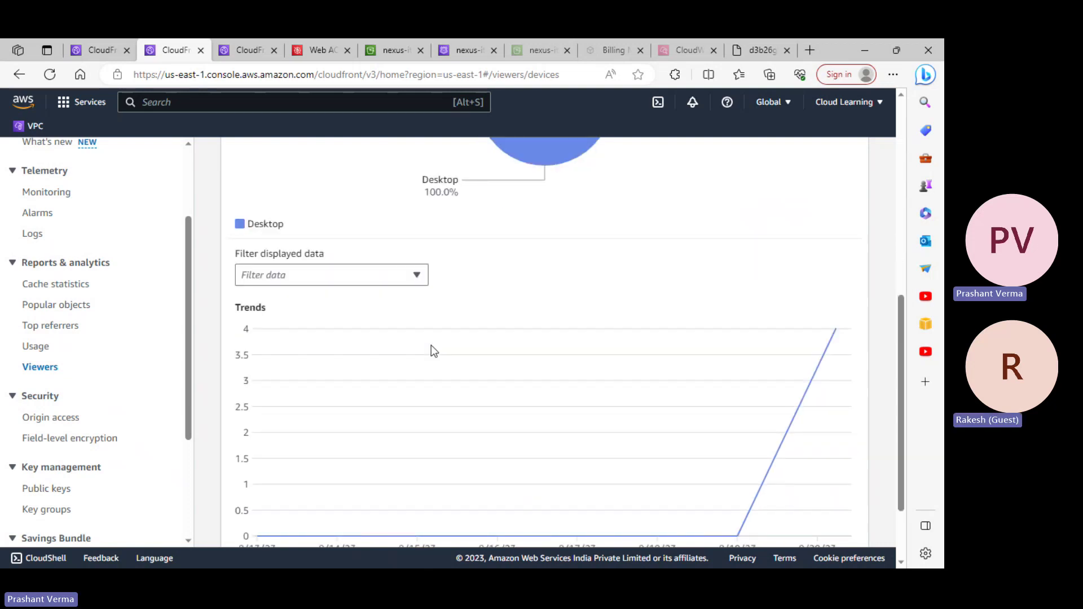
mouse_move(433, 353)
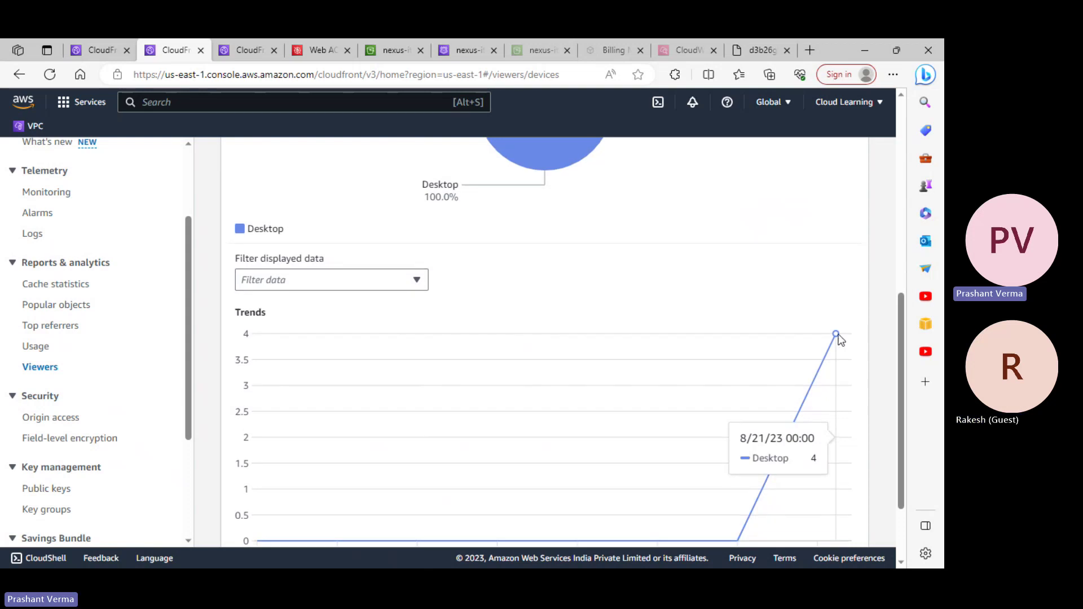
scroll(830, 343, up, 8)
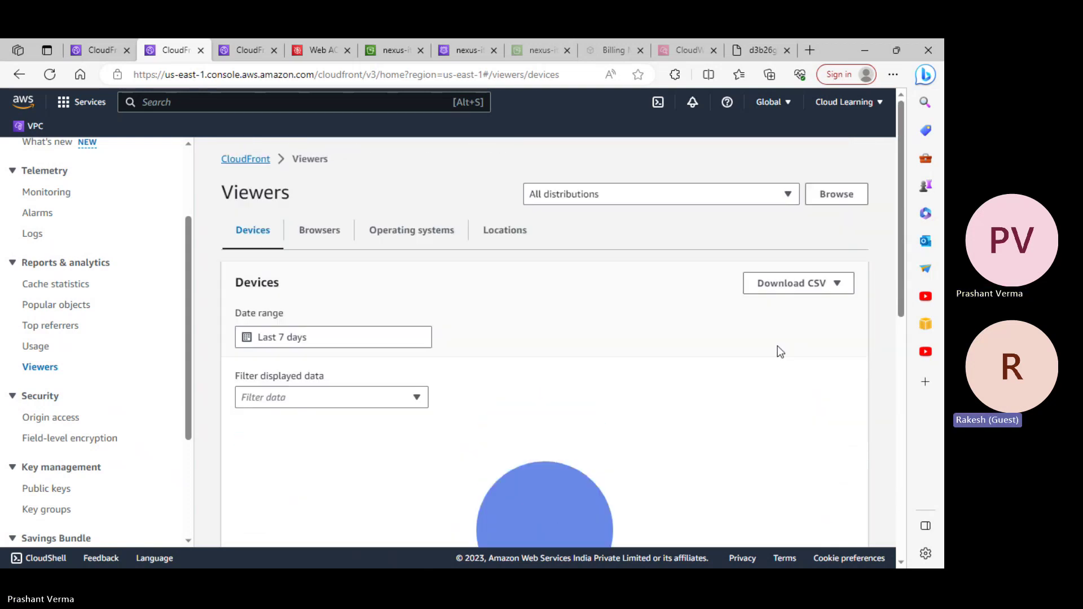
- Examine the Browsers breakdown of the Viewers report
click(330, 236)
scroll(389, 350, down, 5)
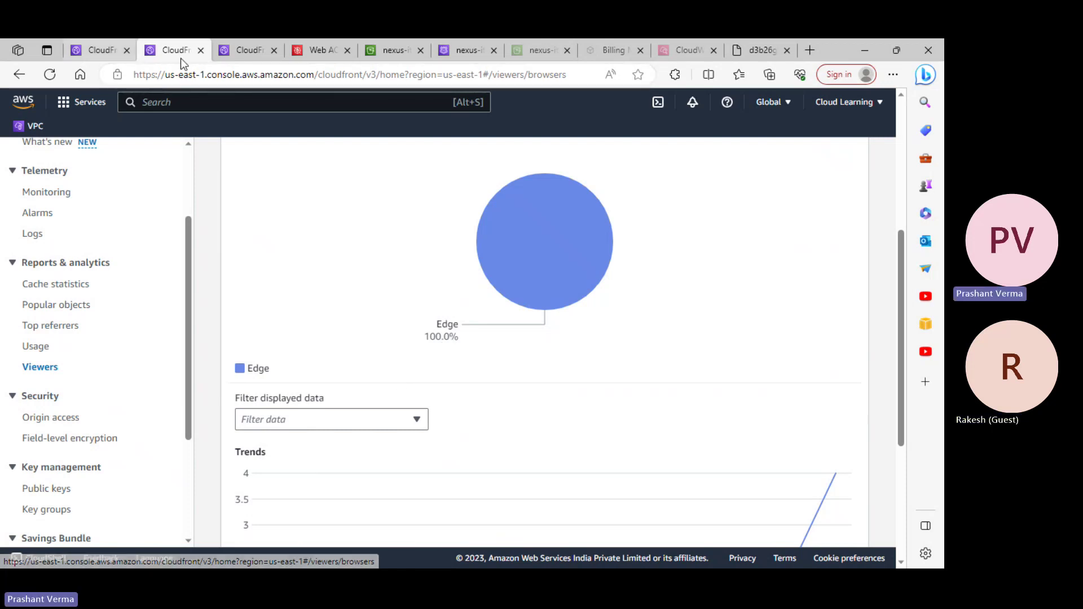
click(894, 78)
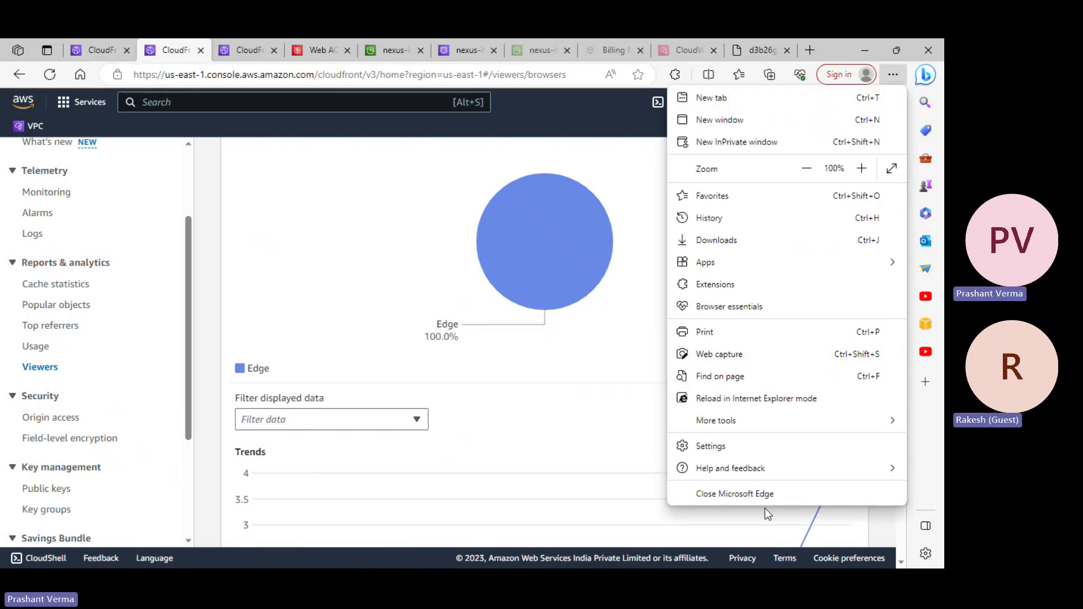
click(443, 360)
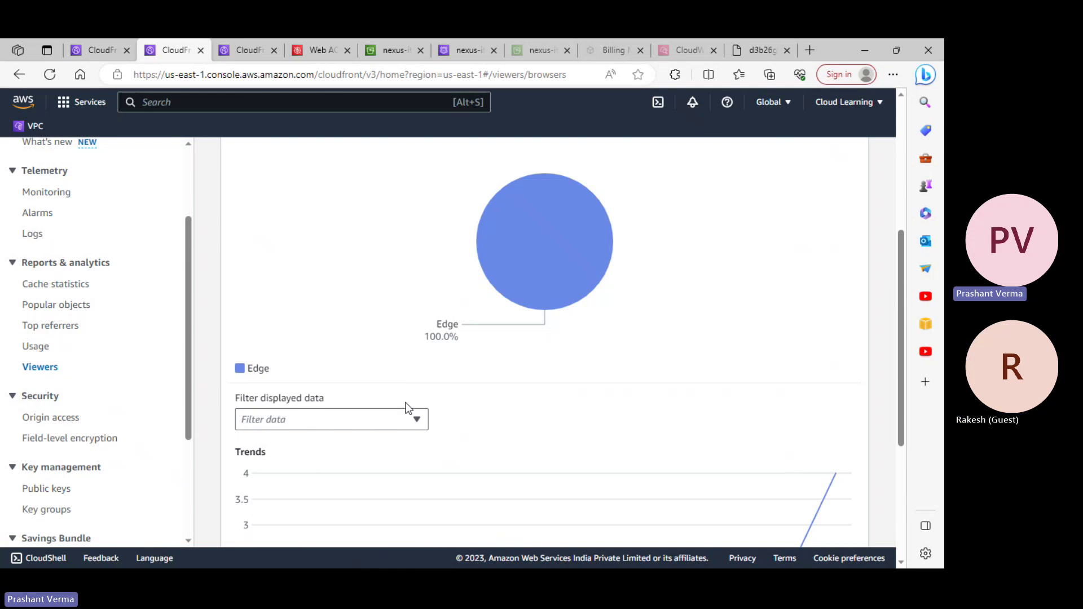
scroll(546, 380, up, 5)
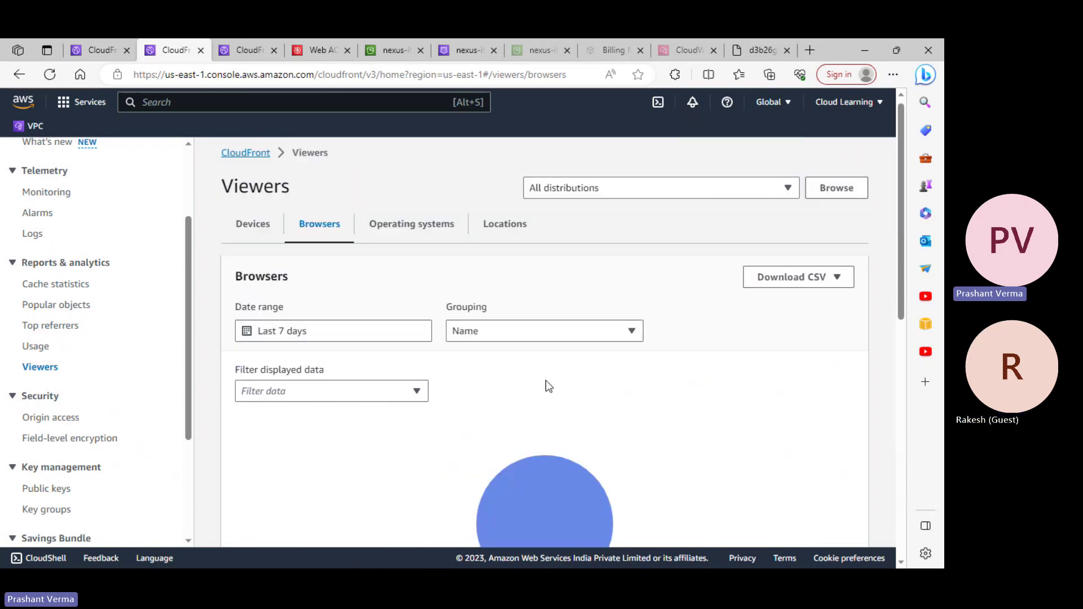
- Examine the Operating systems breakdown of the Viewers report and read the pie chart's request details
click(393, 232)
scroll(404, 321, down, 3)
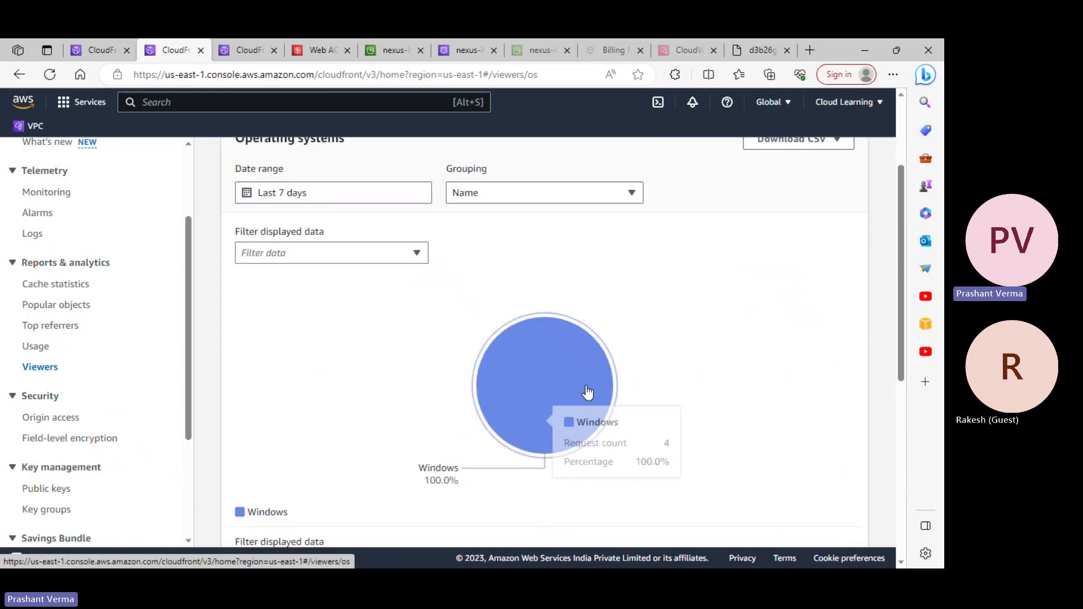
scroll(538, 384, down, 3)
mouse_move(507, 294)
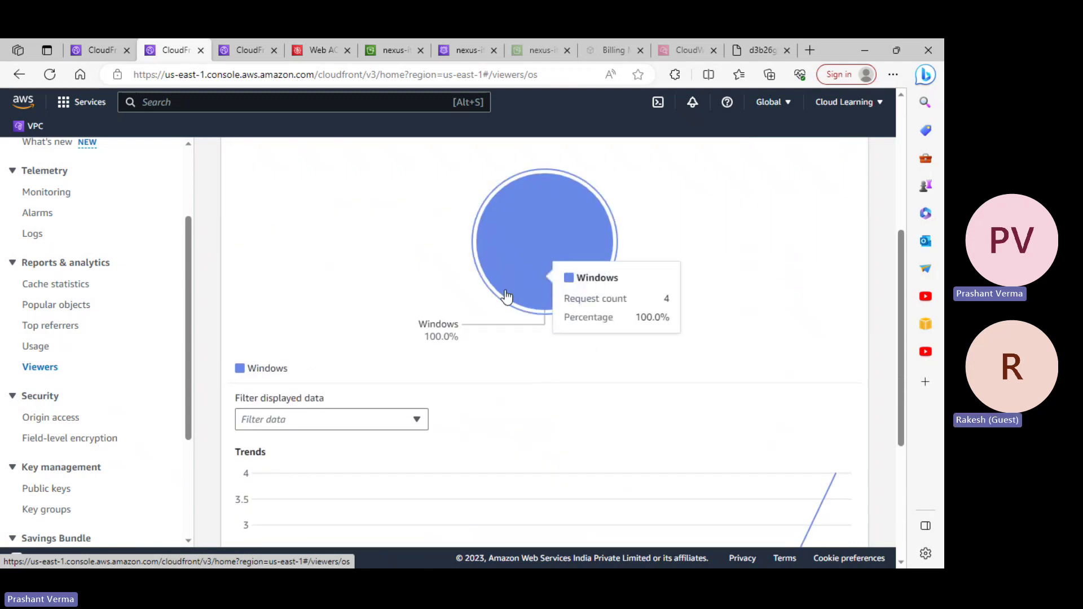
scroll(514, 294, up, 5)
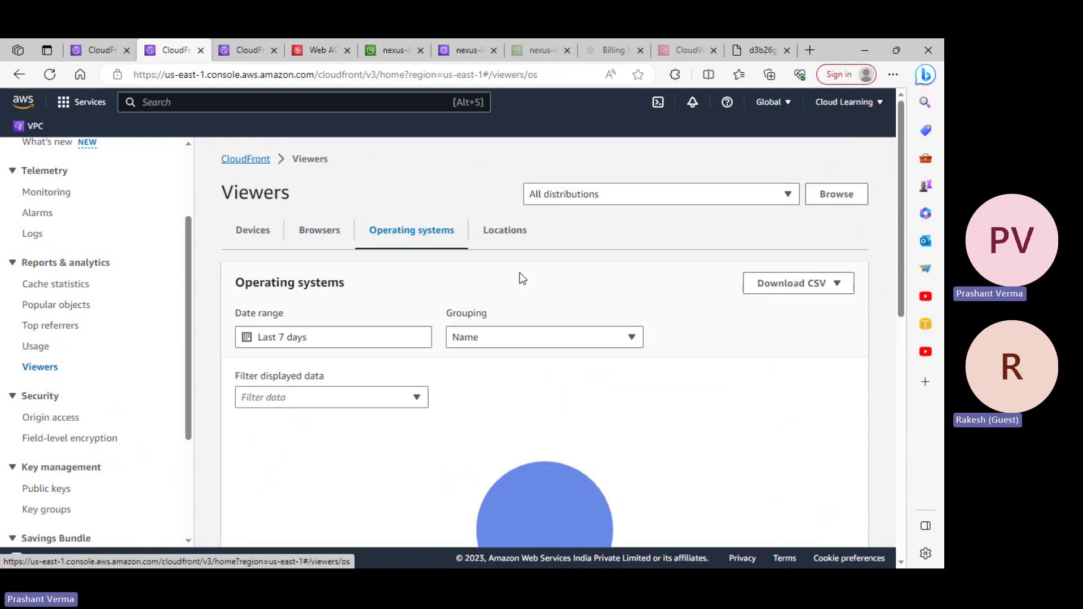
- Examine the Locations trends and country table of the Viewers report, then return to the Devices breakdown
click(514, 245)
scroll(570, 375, down, 4)
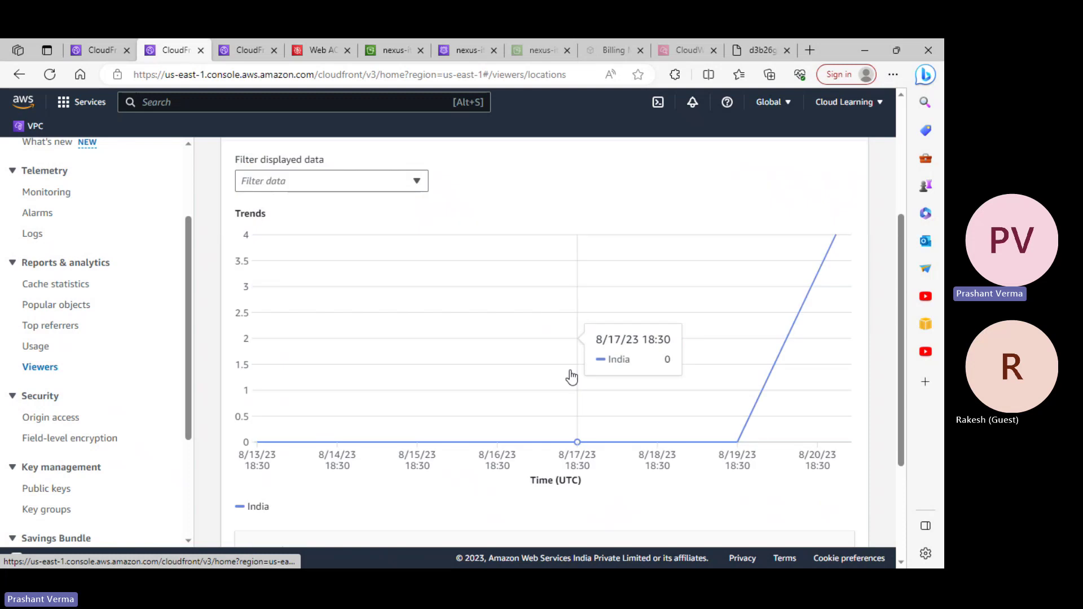
scroll(649, 334, up, 2)
scroll(621, 341, up, 1)
scroll(619, 361, down, 5)
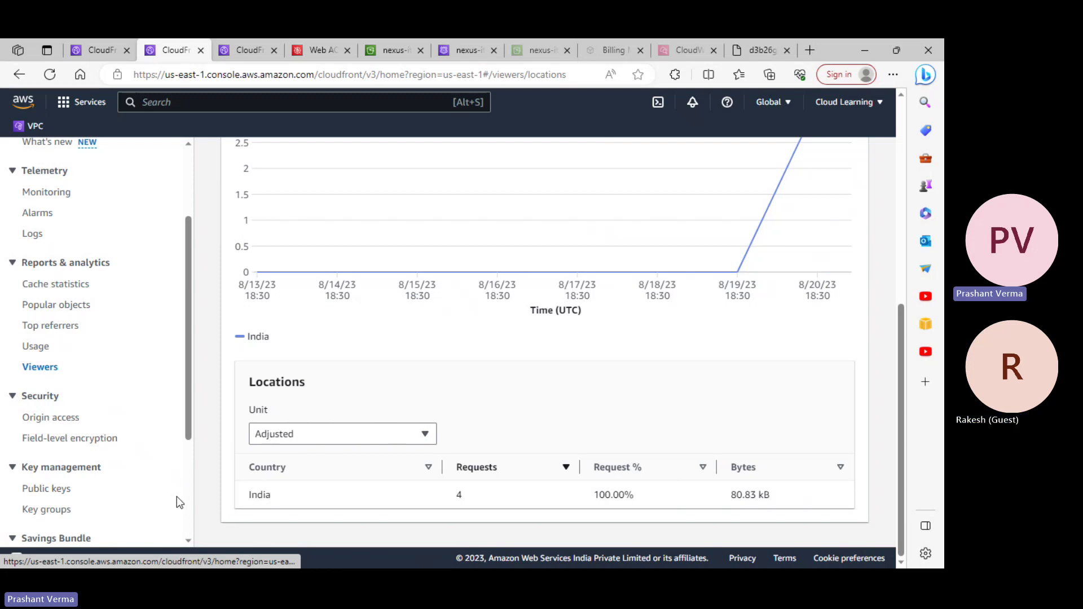
scroll(177, 502, down, 3)
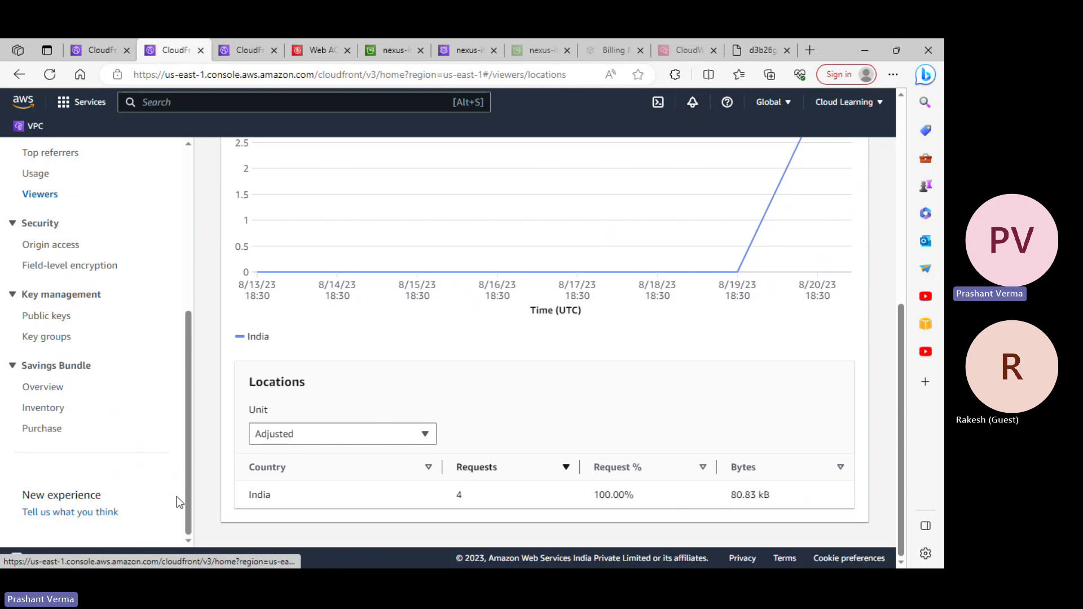
scroll(177, 496, up, 5)
scroll(558, 407, up, 7)
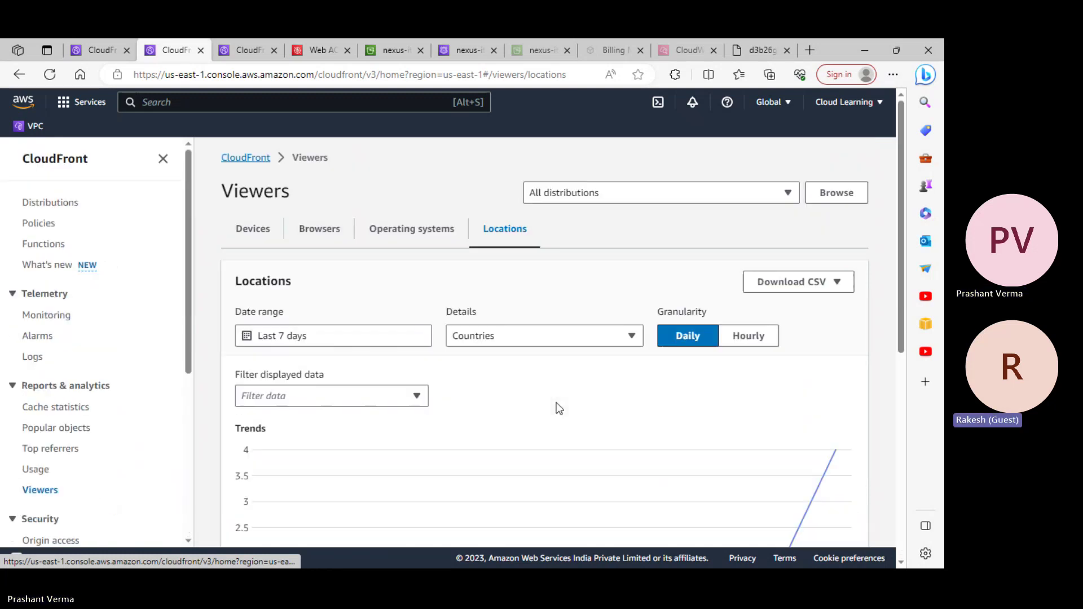
click(249, 237)
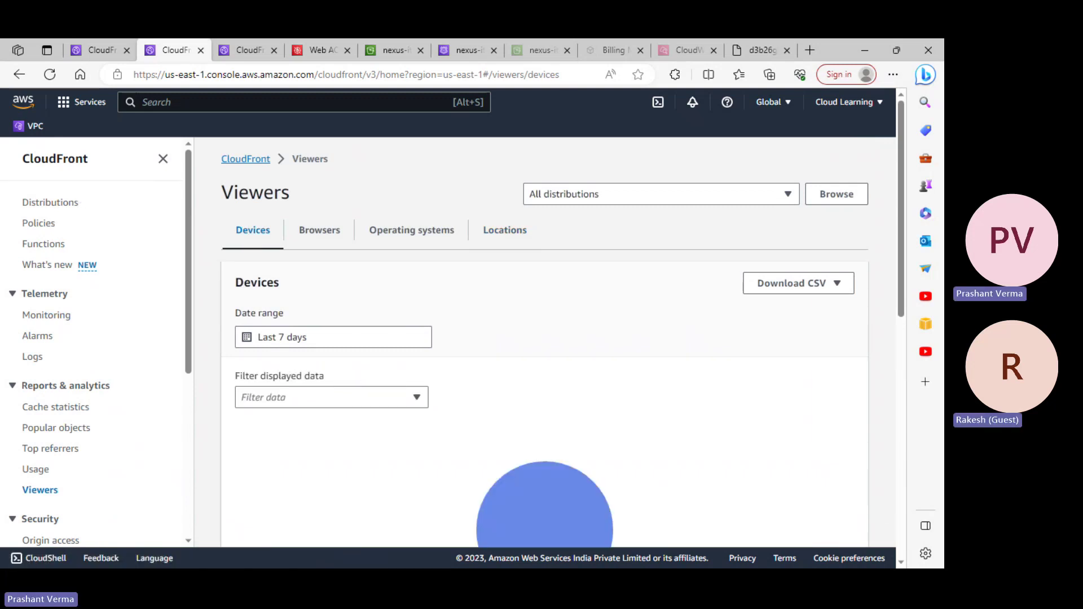
- Switch to the Microsoft Teams meeting window and open its recording and transcription options
key(super)
key(super)
key(alt+Tab)
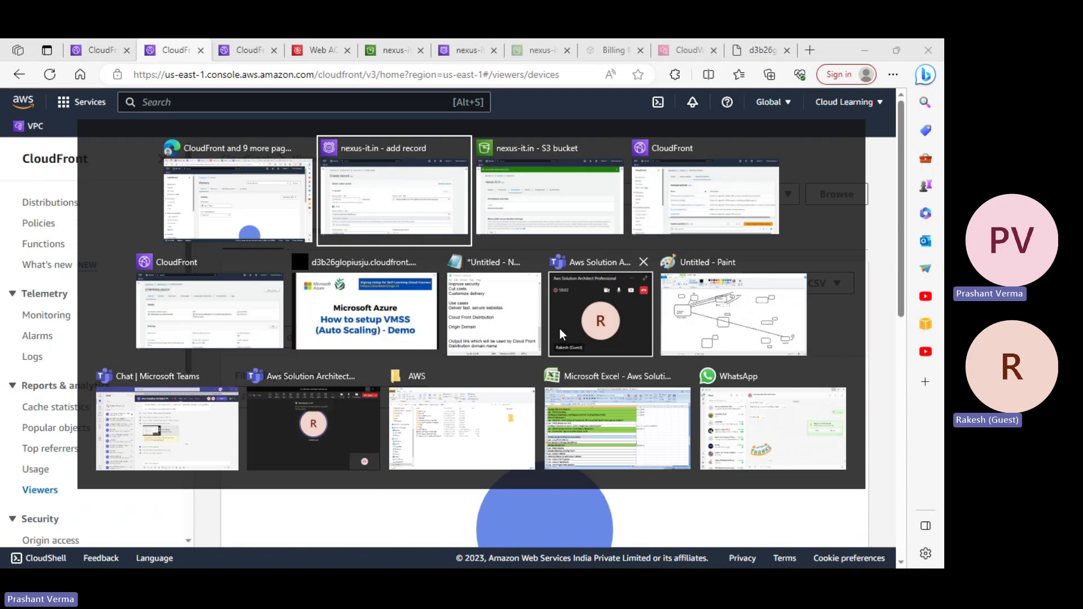
key(Escape)
key(alt+Tab)
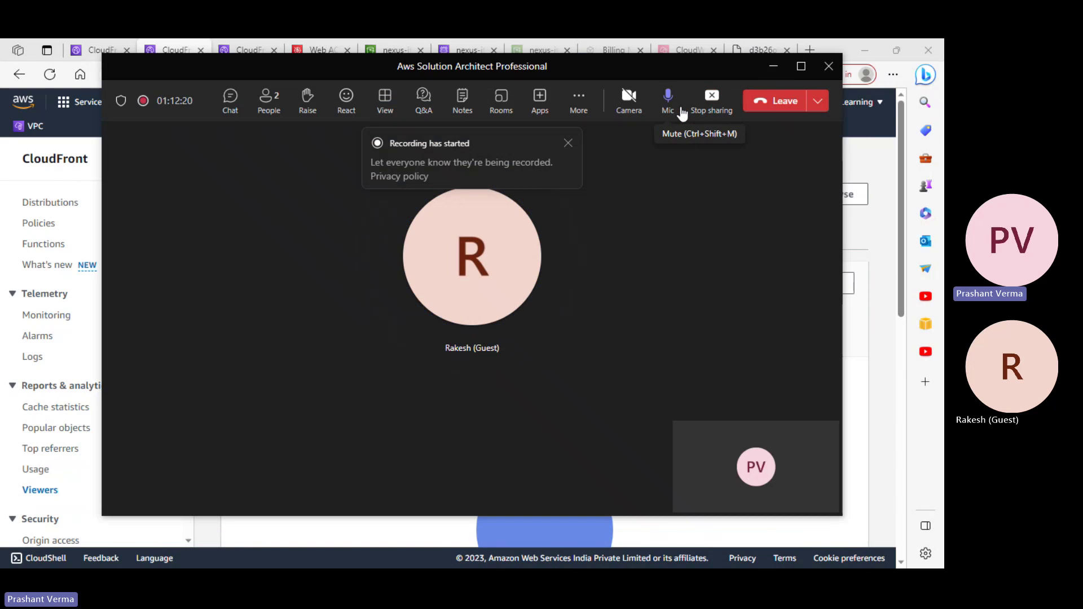
click(579, 101)
click(581, 138)
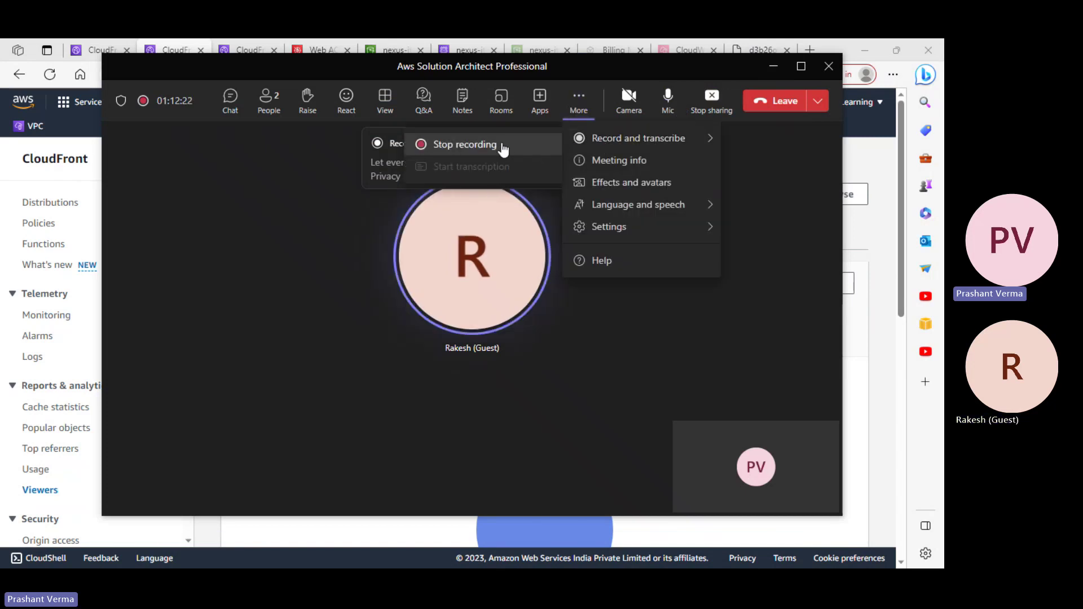